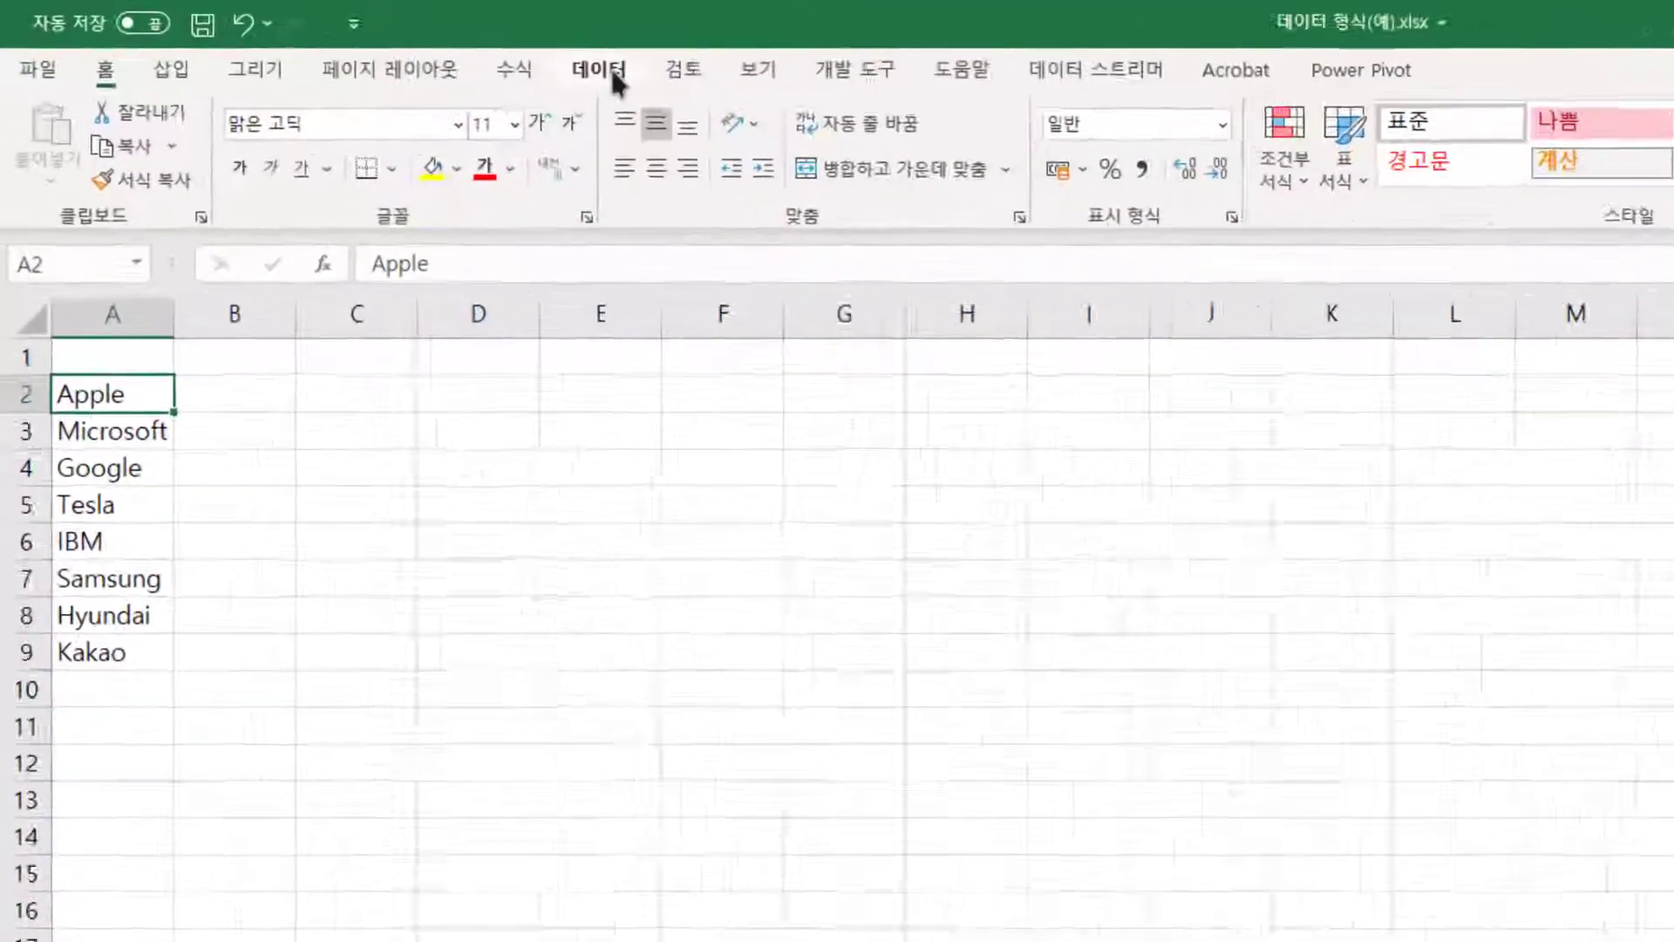
# Expand the Data Types gallery on the Data tab to review the available data types.
pyautogui.click(375, 46)
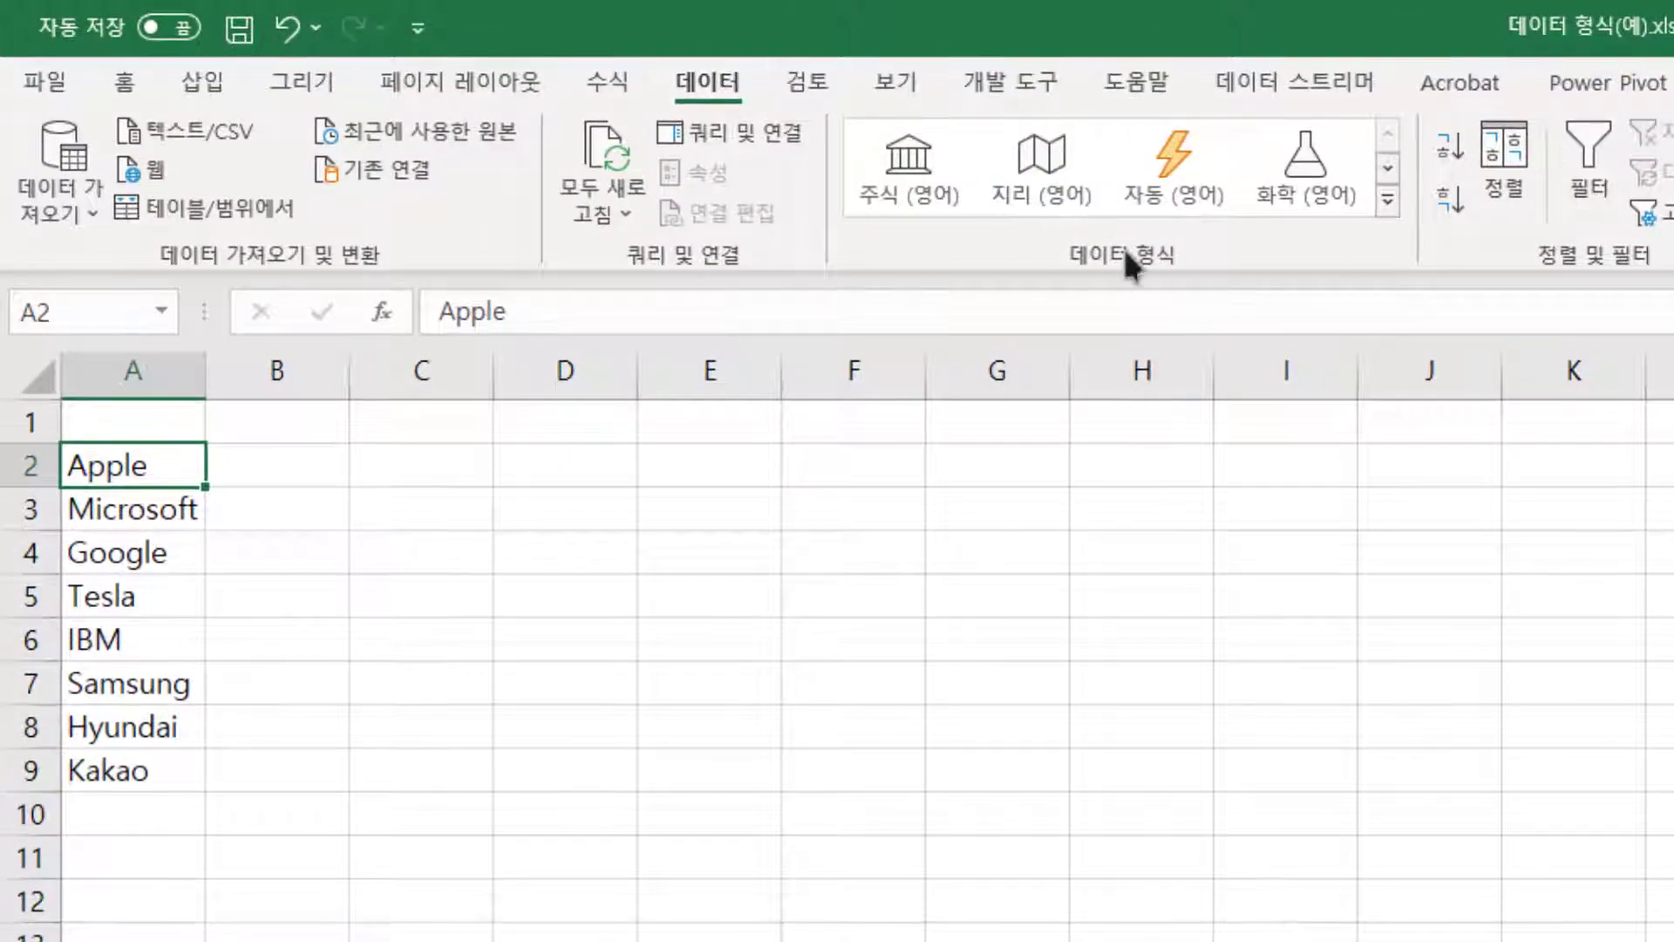
pyautogui.click(1387, 200)
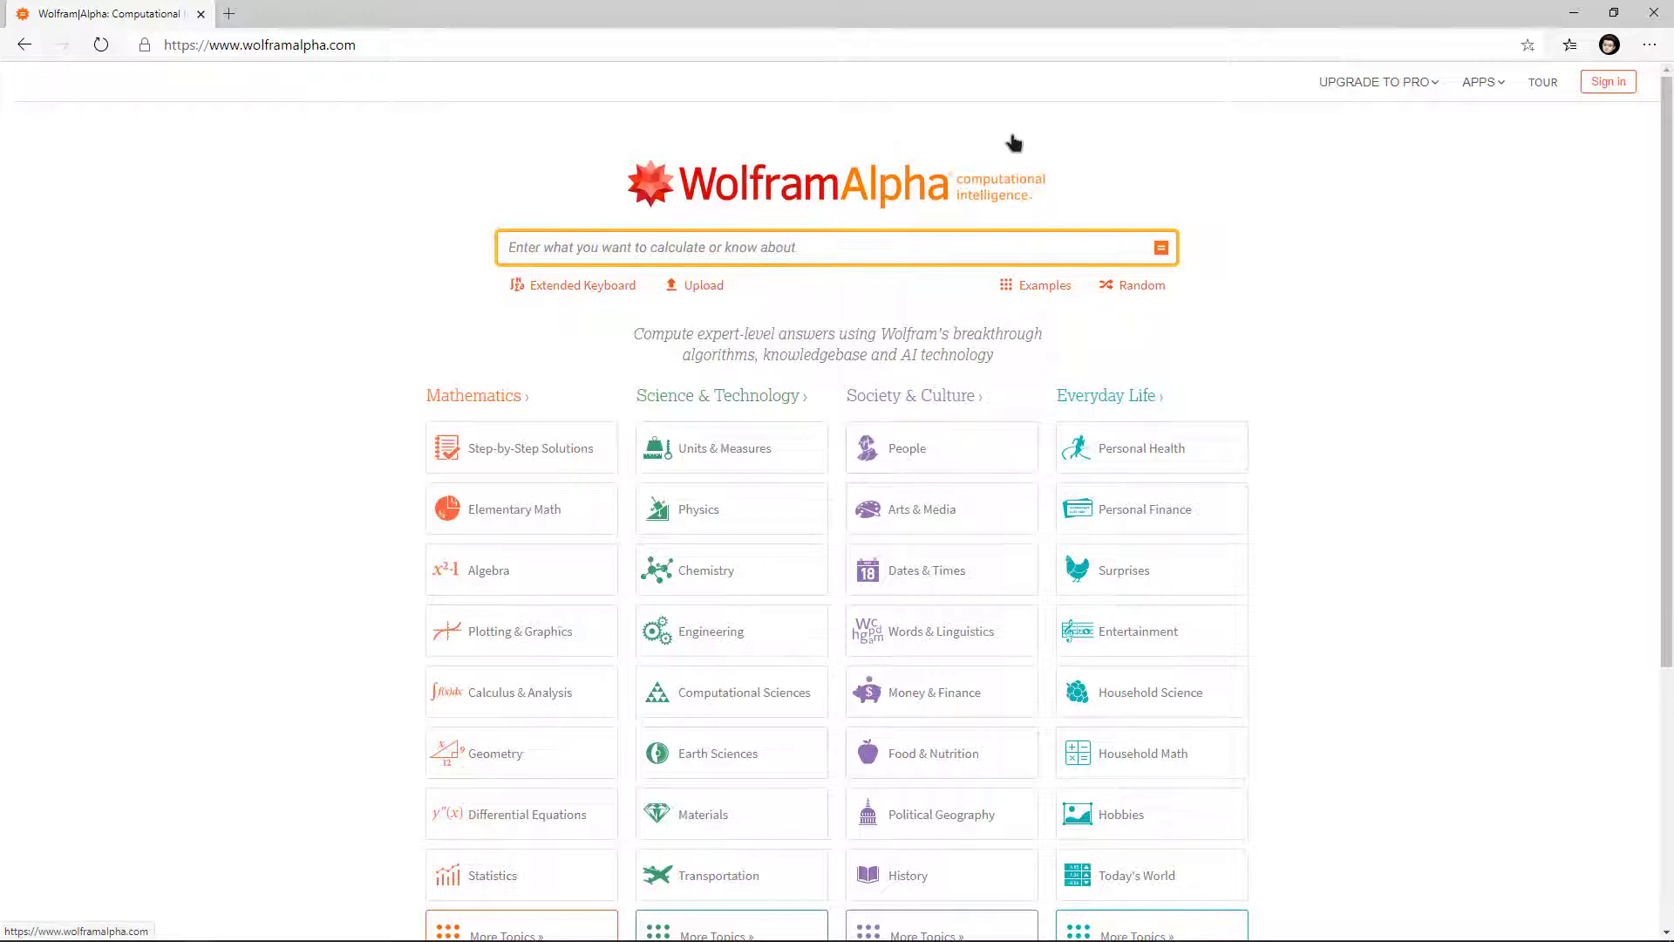
# Switch from Edge back to the Excel workbook's 주식 sheet with the company list.
pyautogui.hotkey('alt', 'Tab')
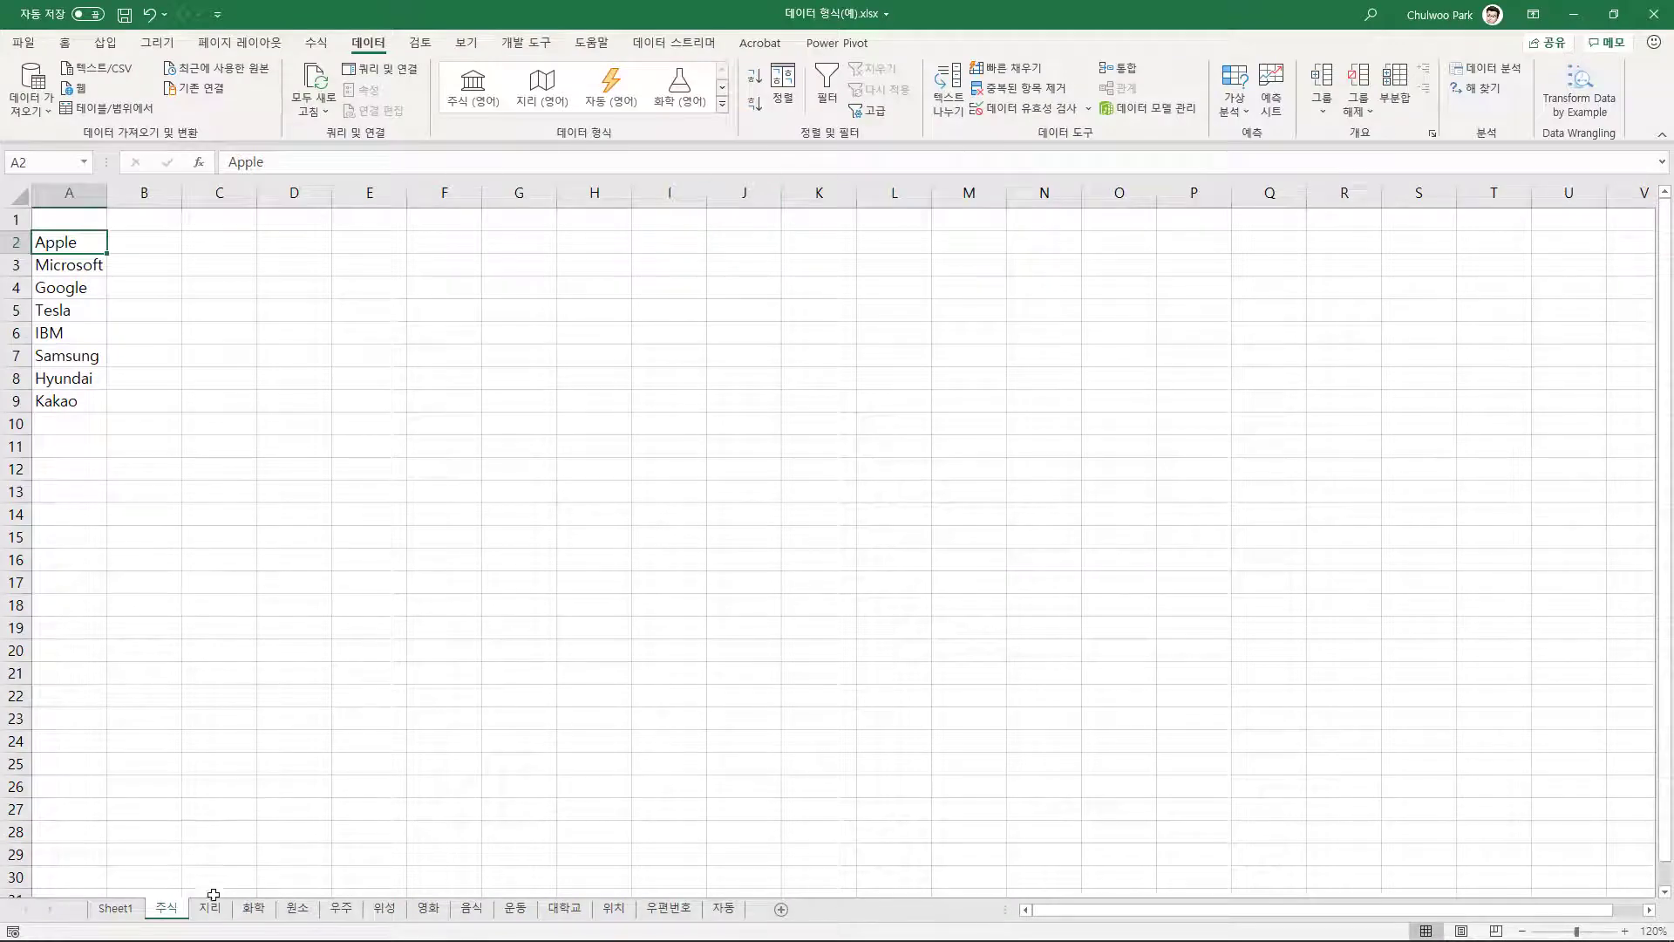
# Select the company names Apple through Kakao in A2:A9 and convert them to Stocks.
pyautogui.click(723, 104)
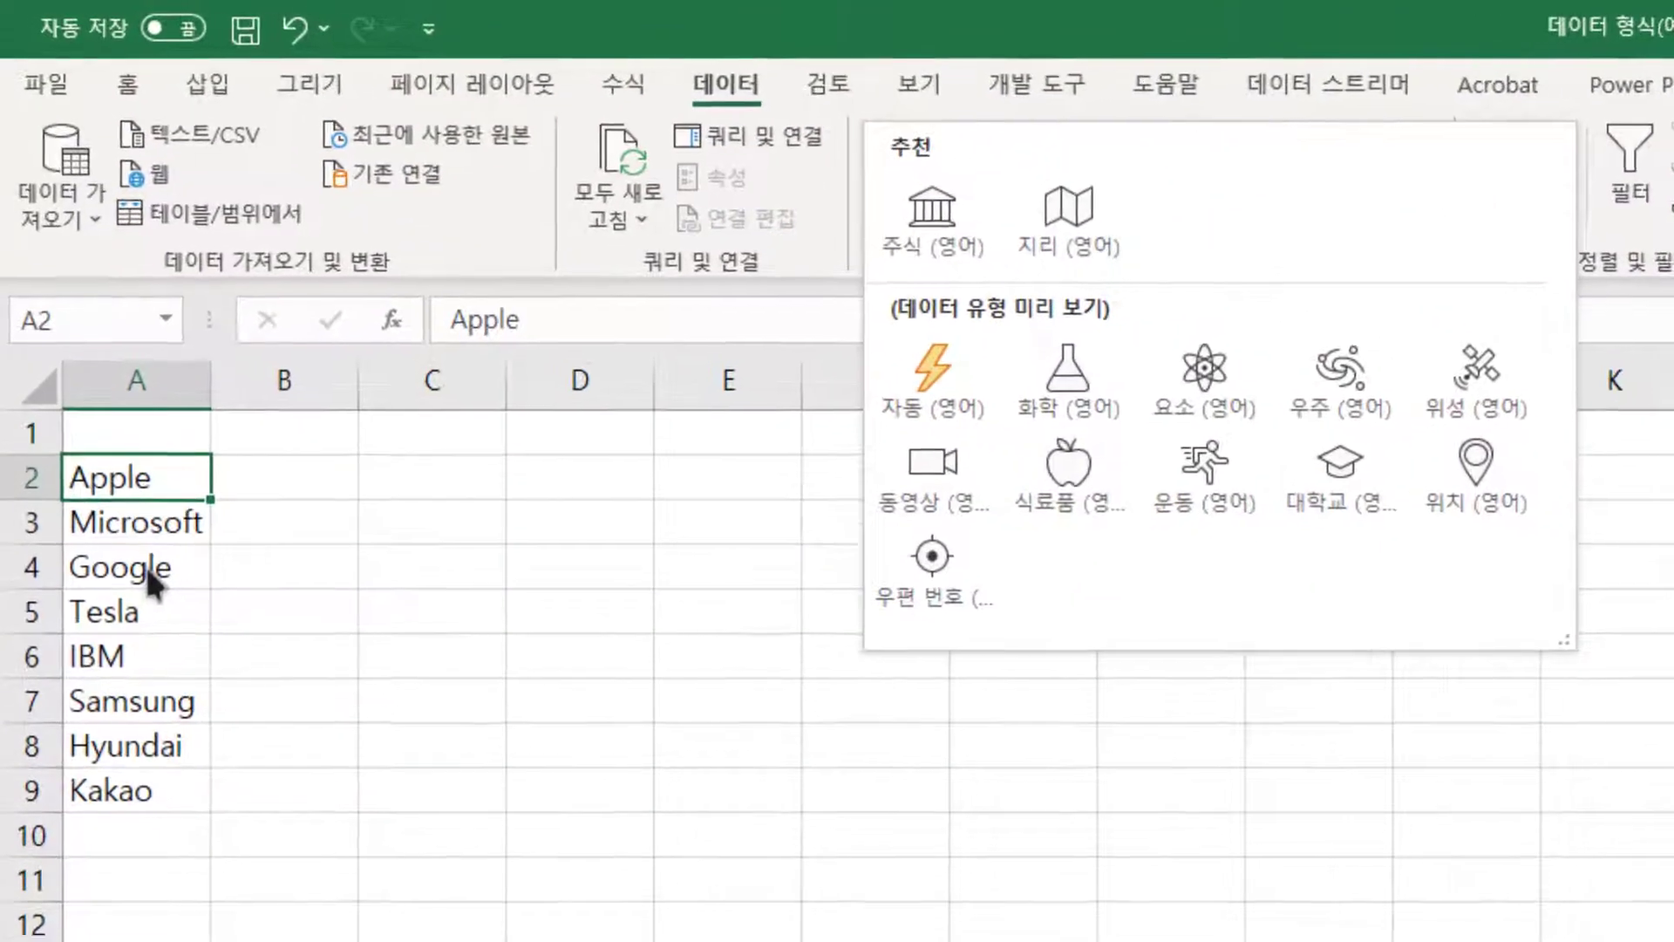
pyautogui.click(145, 563)
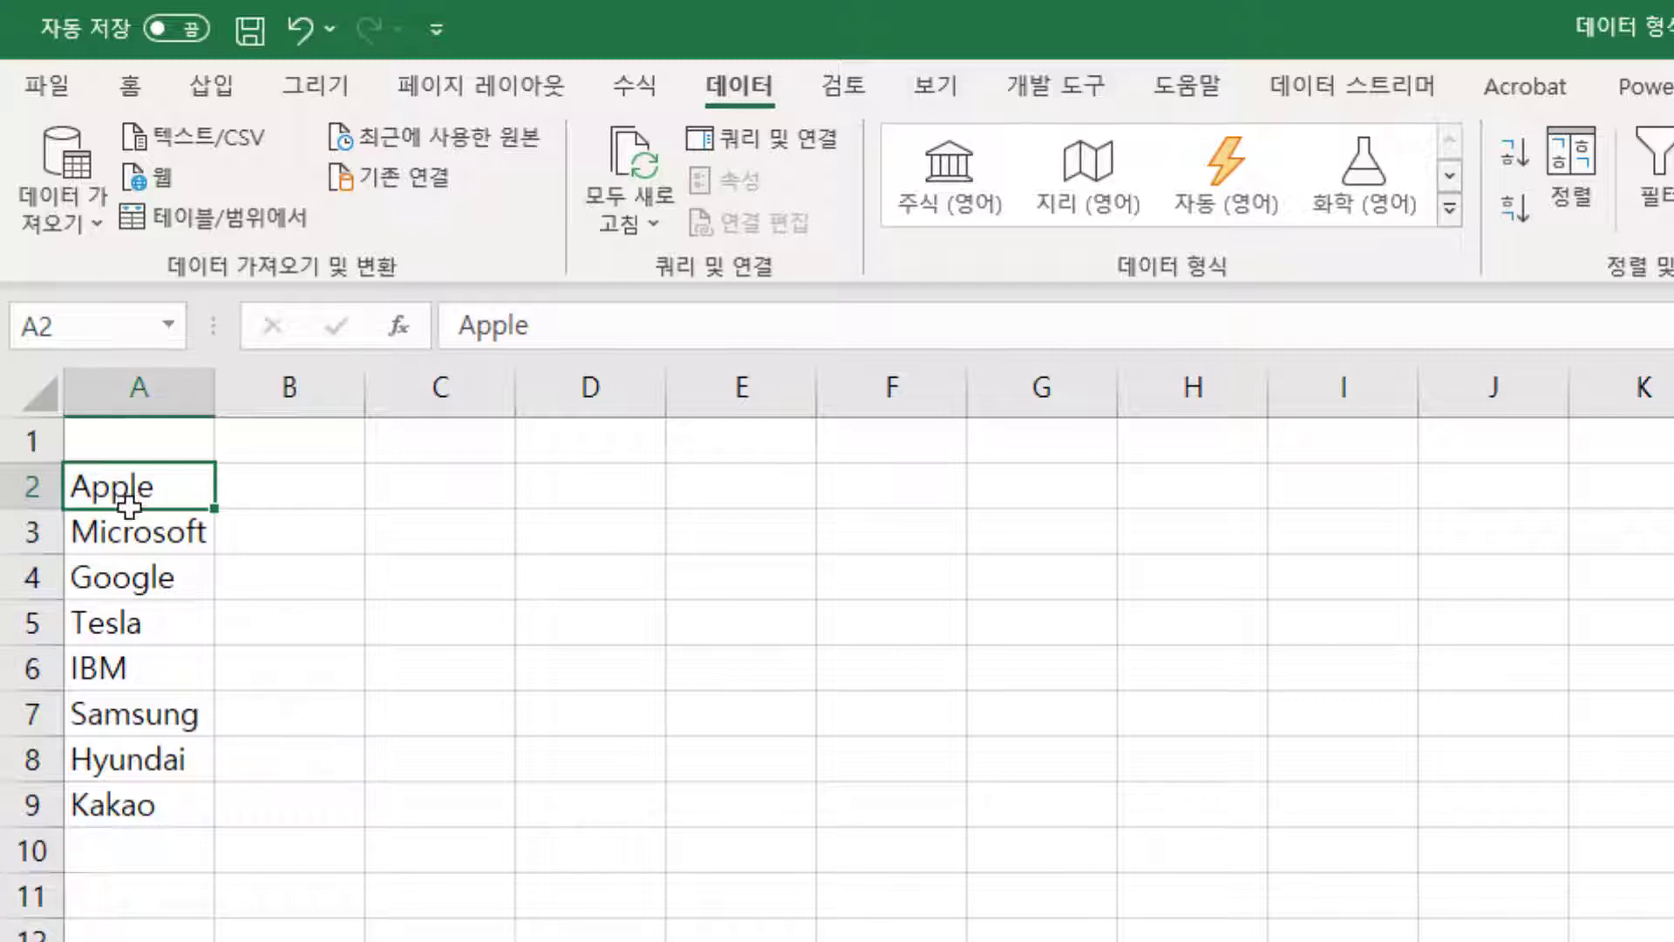
pyautogui.moveTo(129, 493); pyautogui.dragTo(144, 789)
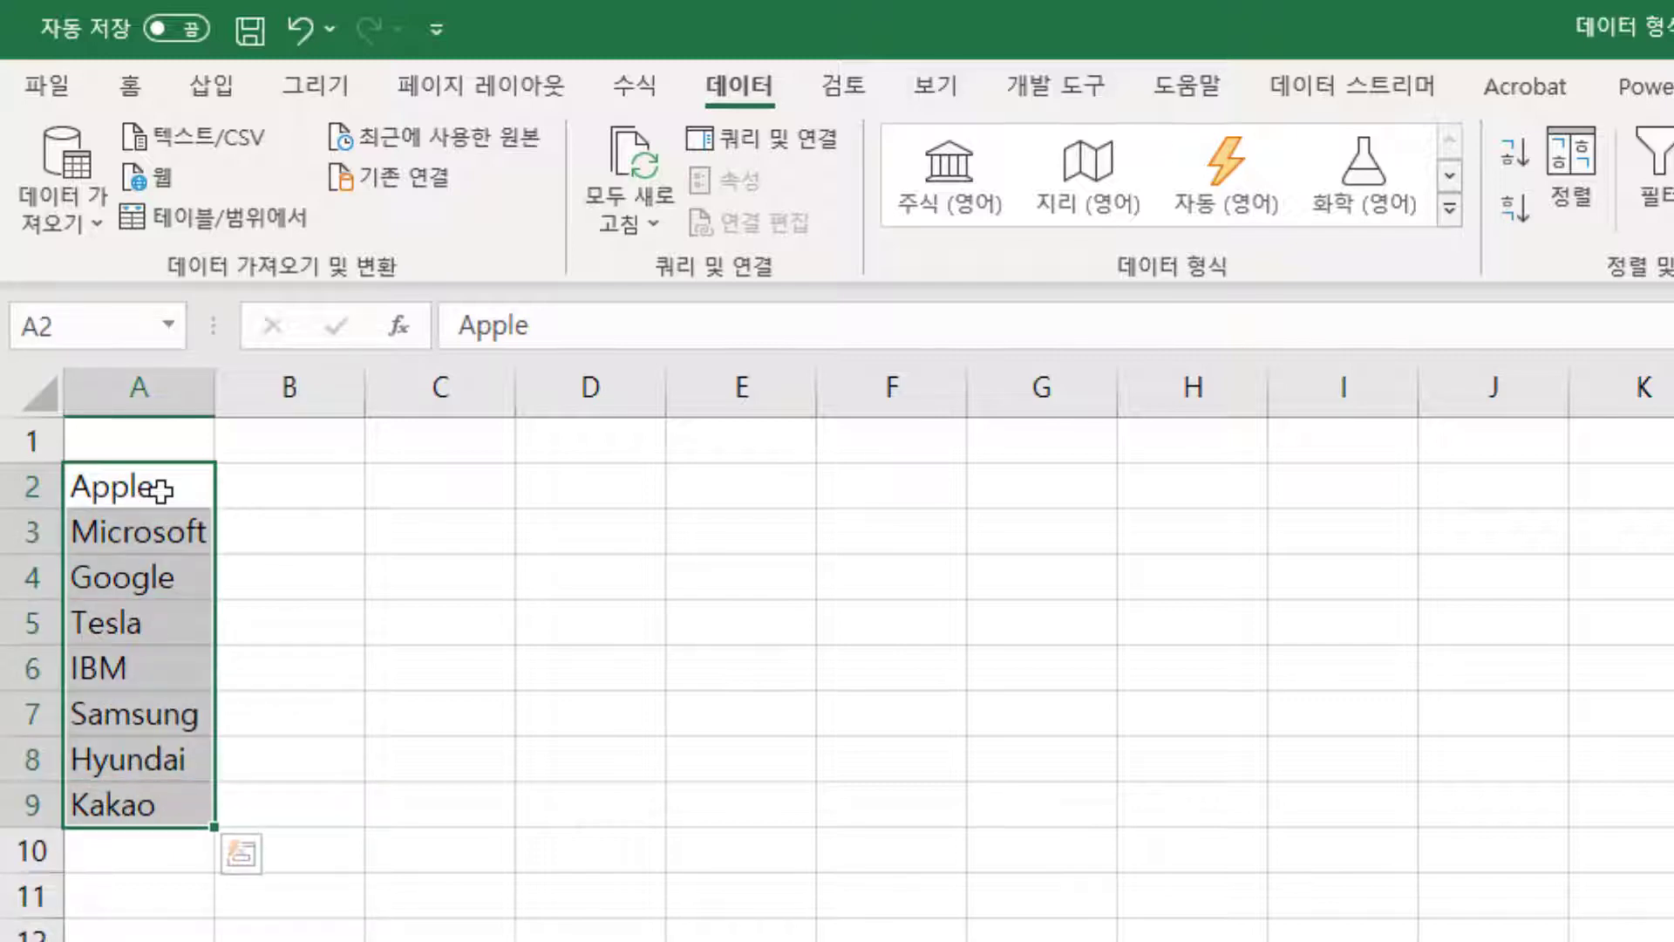
pyautogui.click(160, 485)
pyautogui.click(161, 545)
pyautogui.click(157, 662)
pyautogui.moveTo(138, 487); pyautogui.dragTo(117, 796)
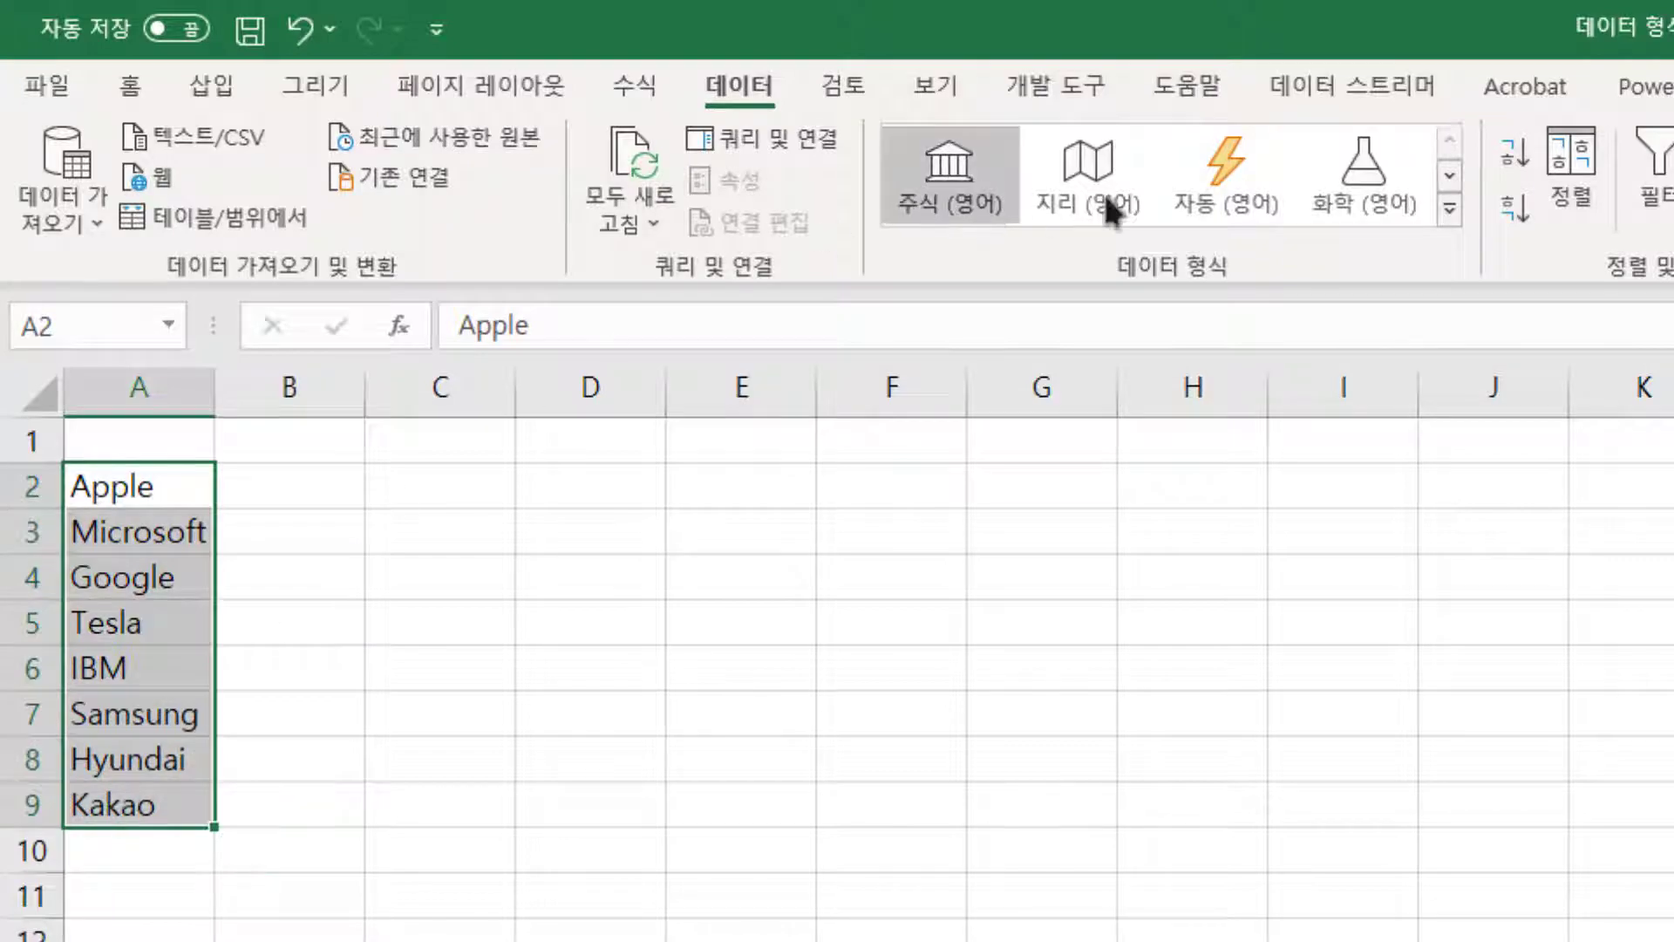
pyautogui.click(1450, 210)
pyautogui.click(977, 218)
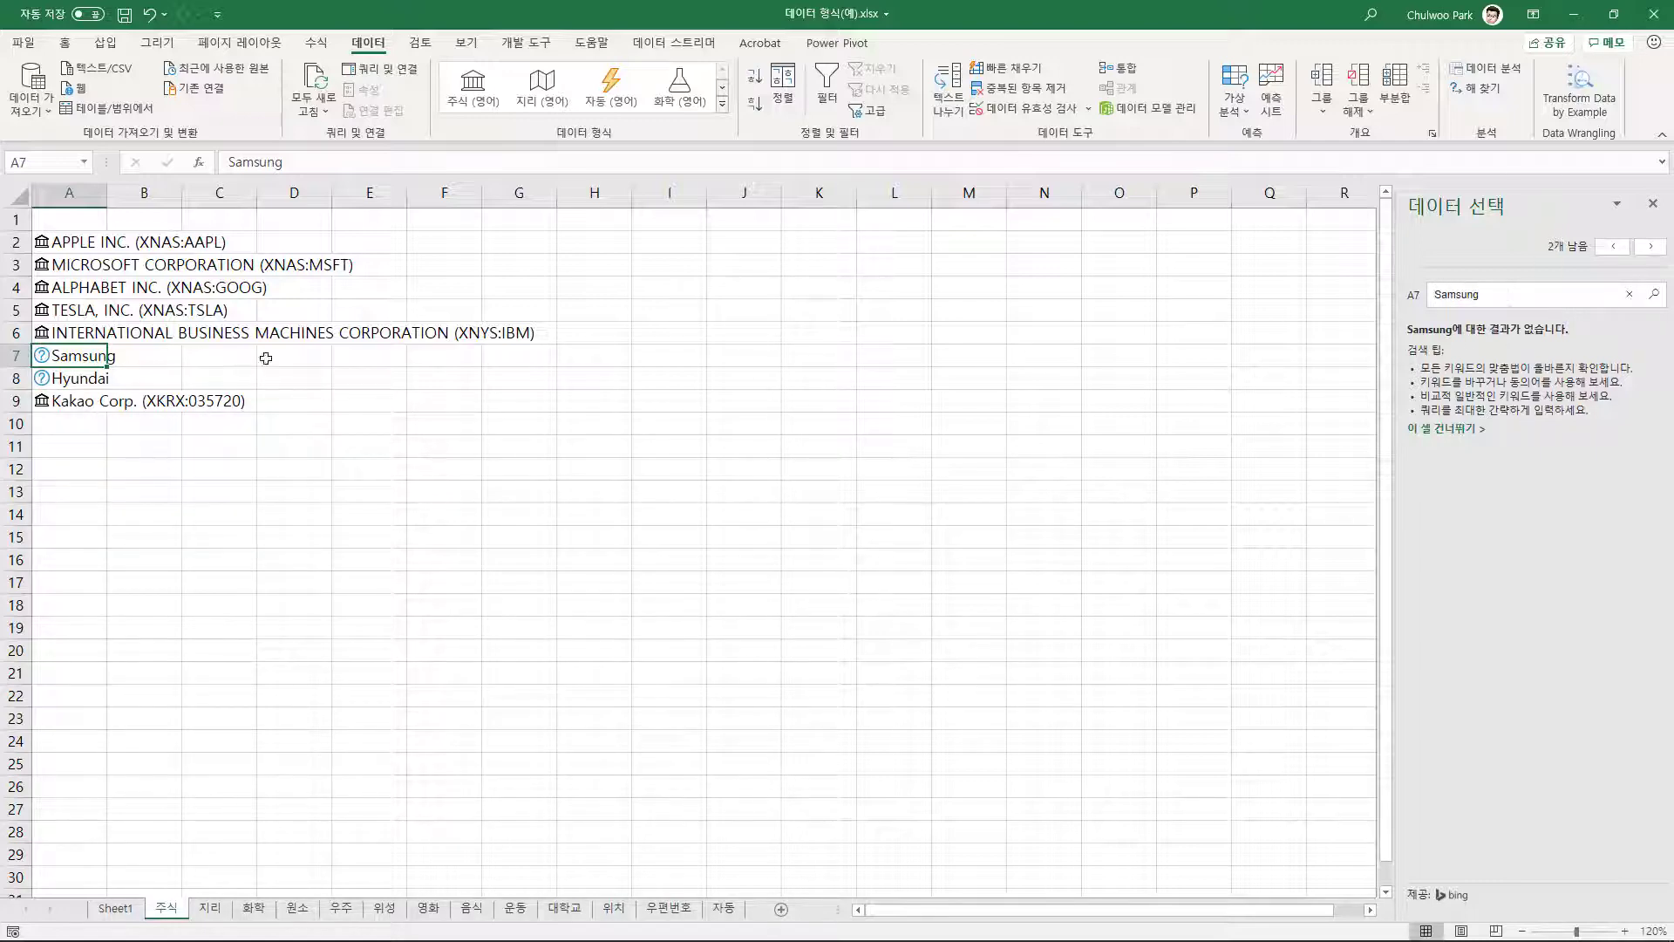
# Link Hyundai to Hyundai Motor Company 005380 and delete the unmatched Samsung row.
pyautogui.click(74, 381)
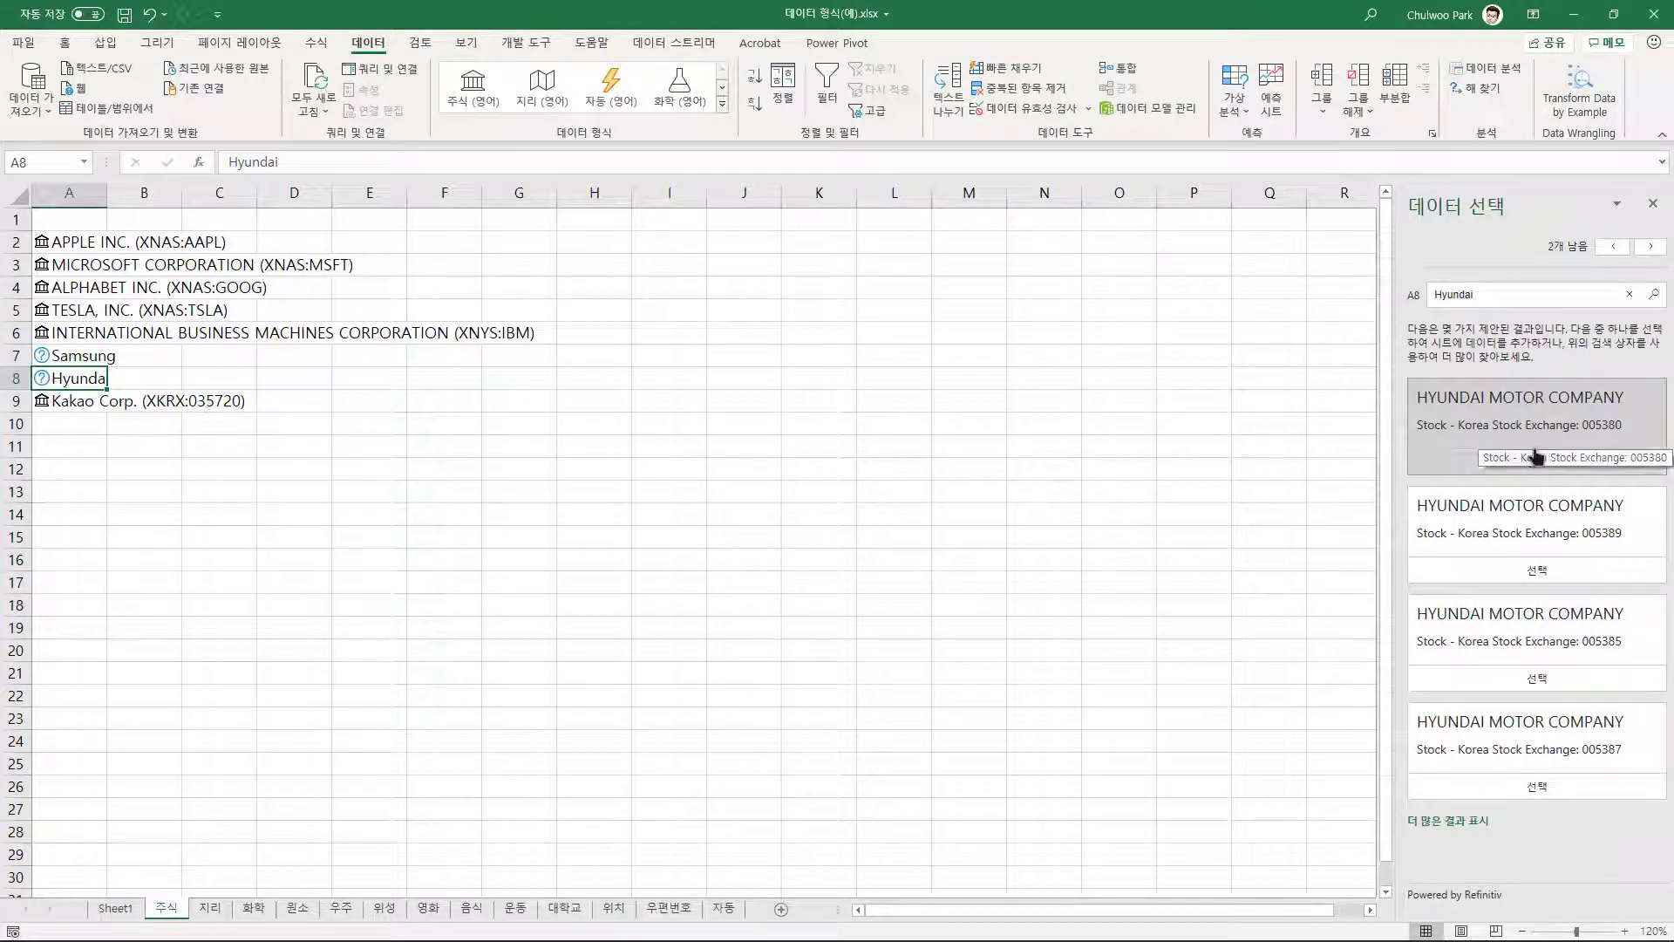
pyautogui.click(1538, 462)
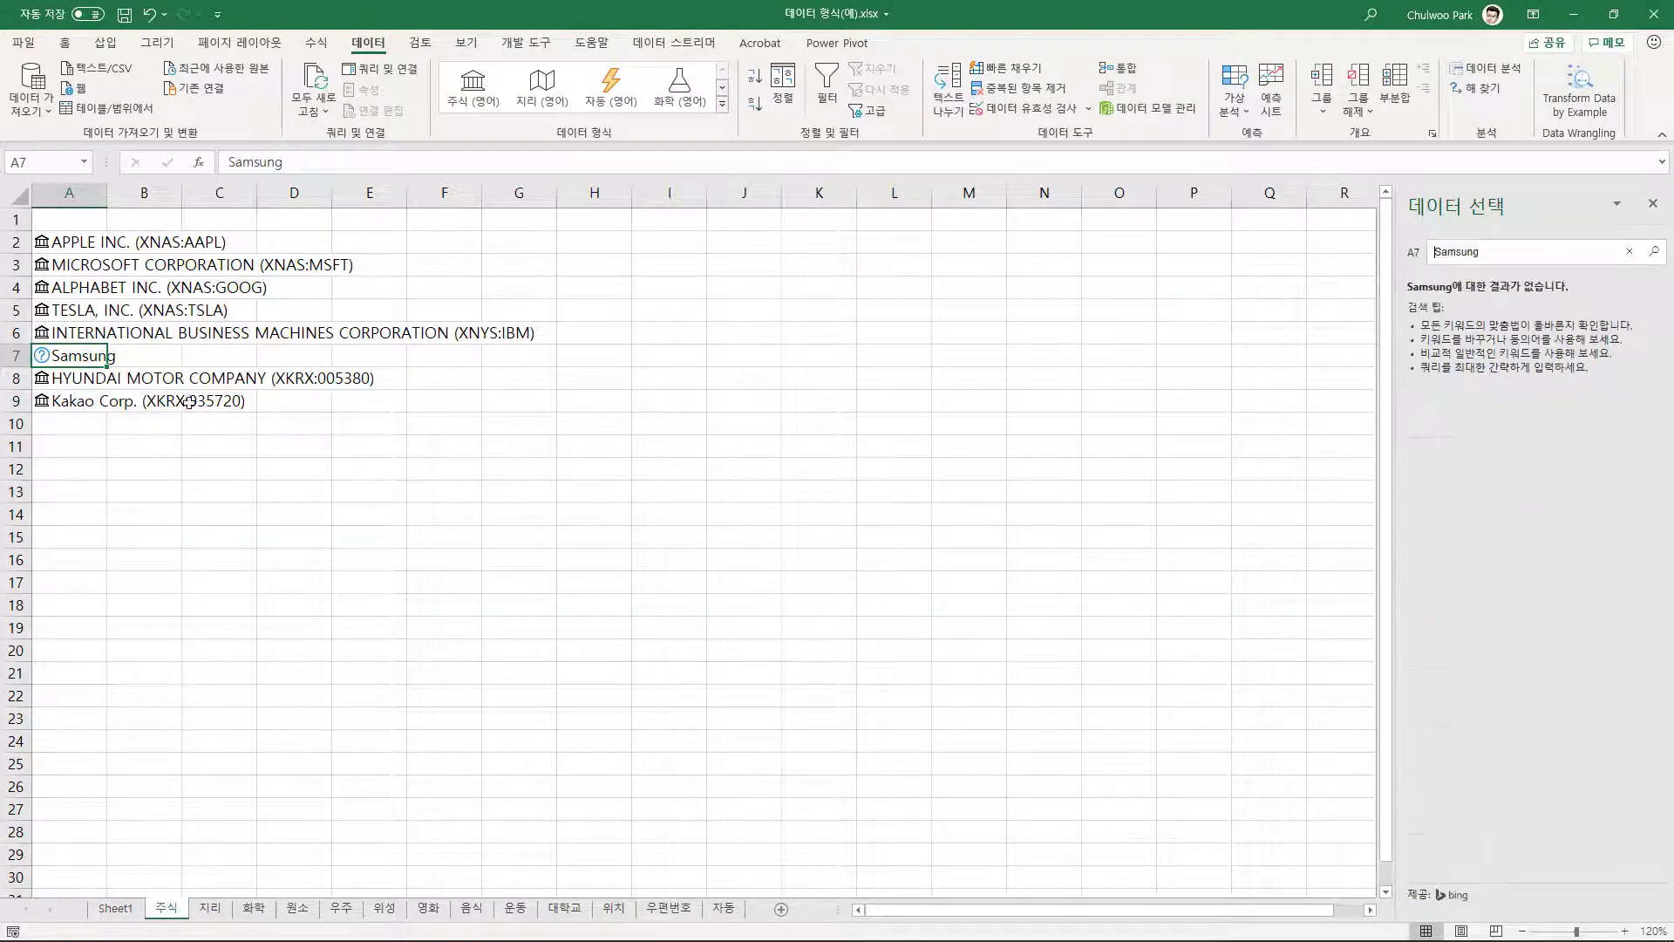
pyautogui.rightClick(11, 358)
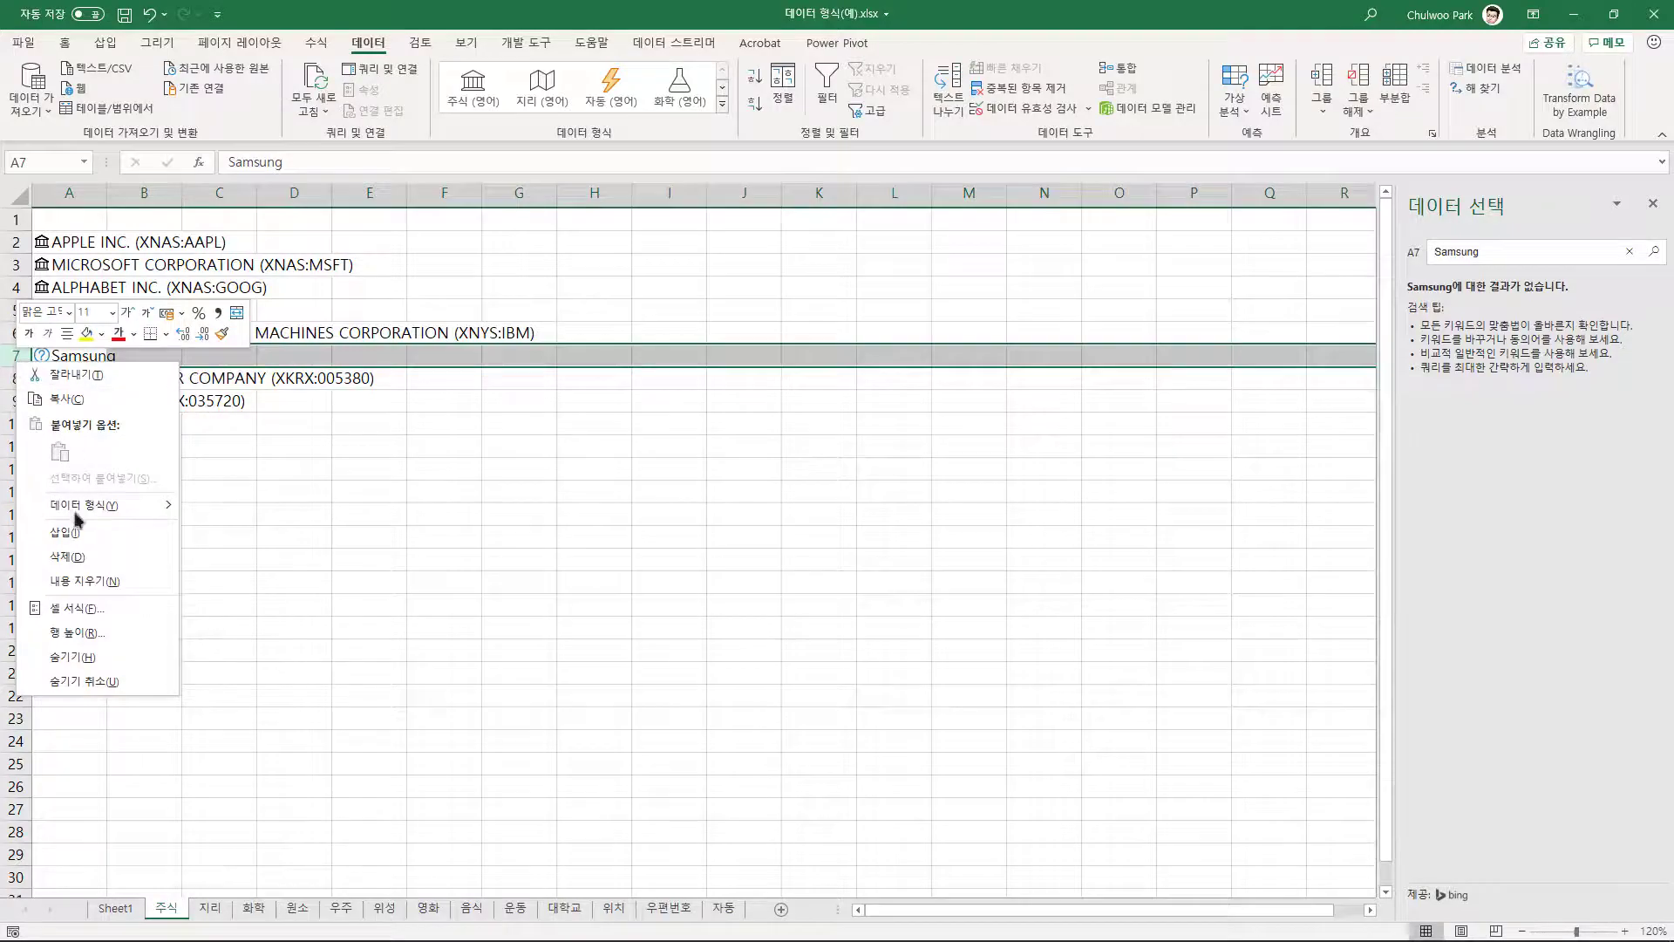
pyautogui.click(77, 562)
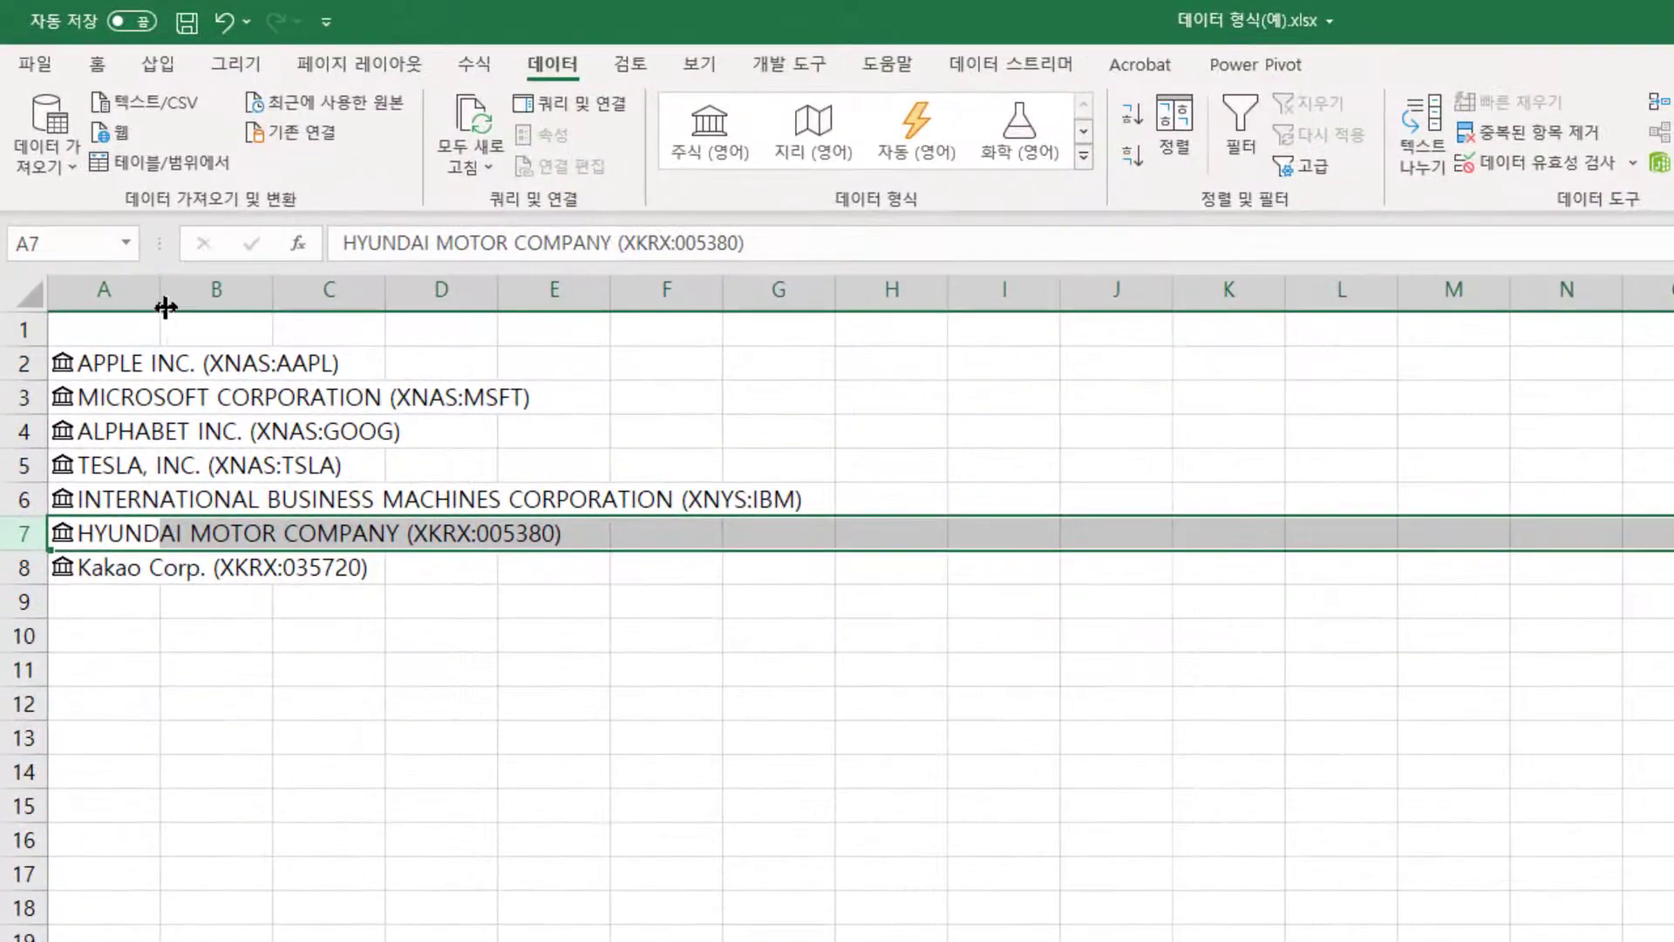
# Autofit column A and turn the stocks in A2:A8 into a table without headers.
pyautogui.doubleClick(165, 299)
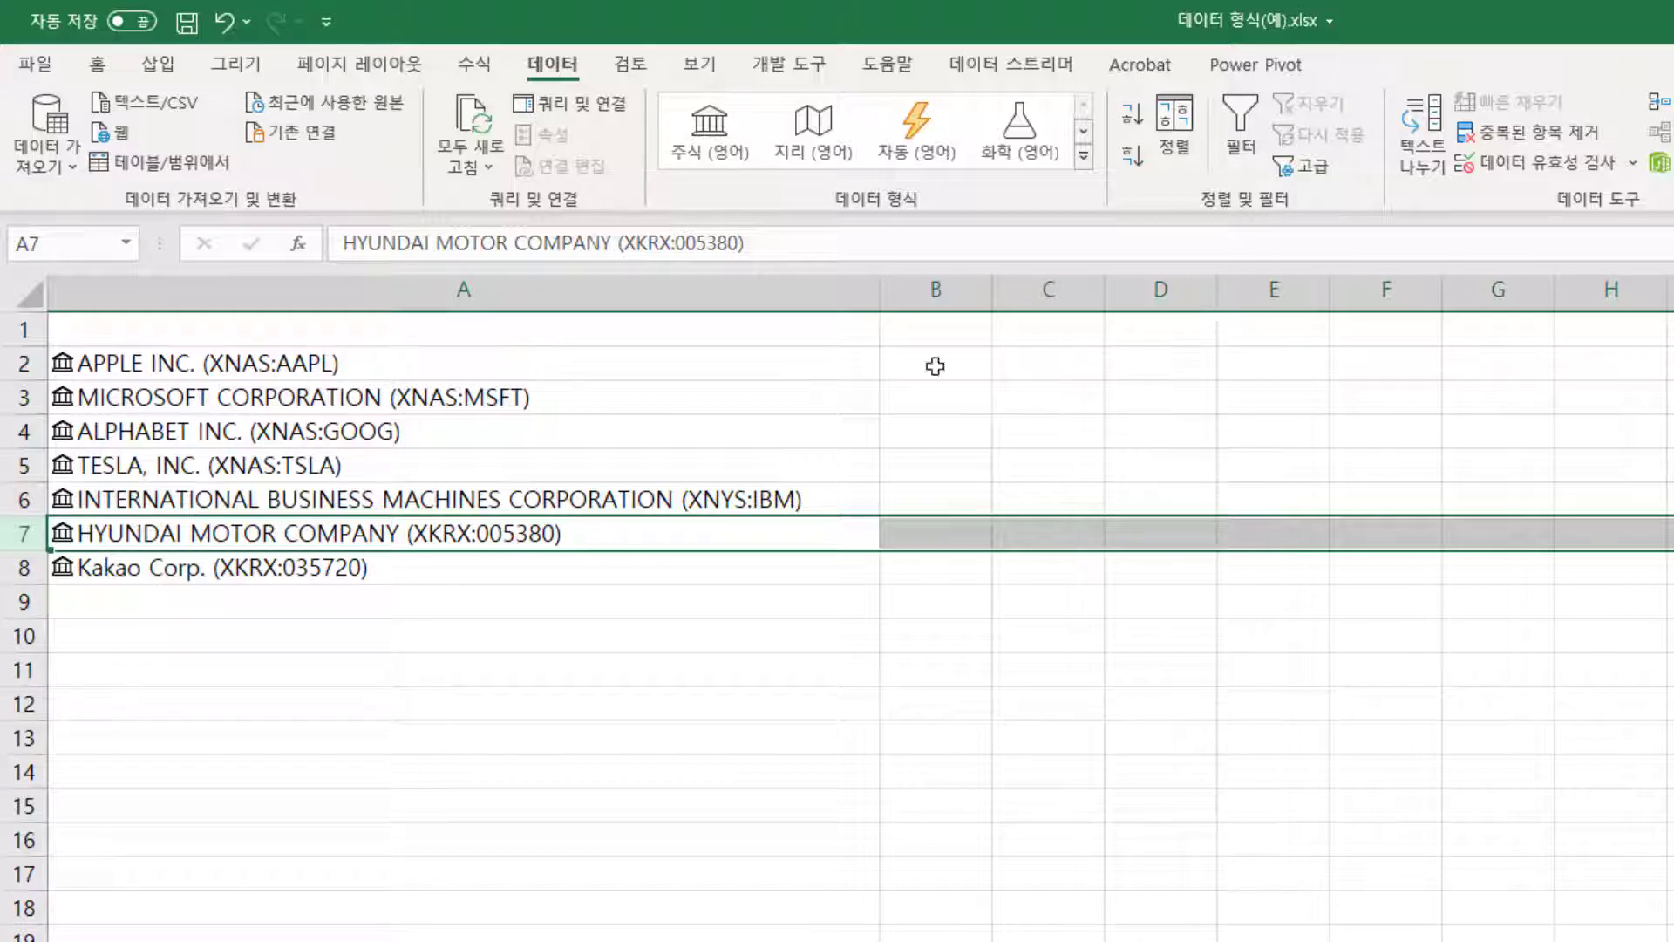
pyautogui.moveTo(761, 359); pyautogui.dragTo(723, 563)
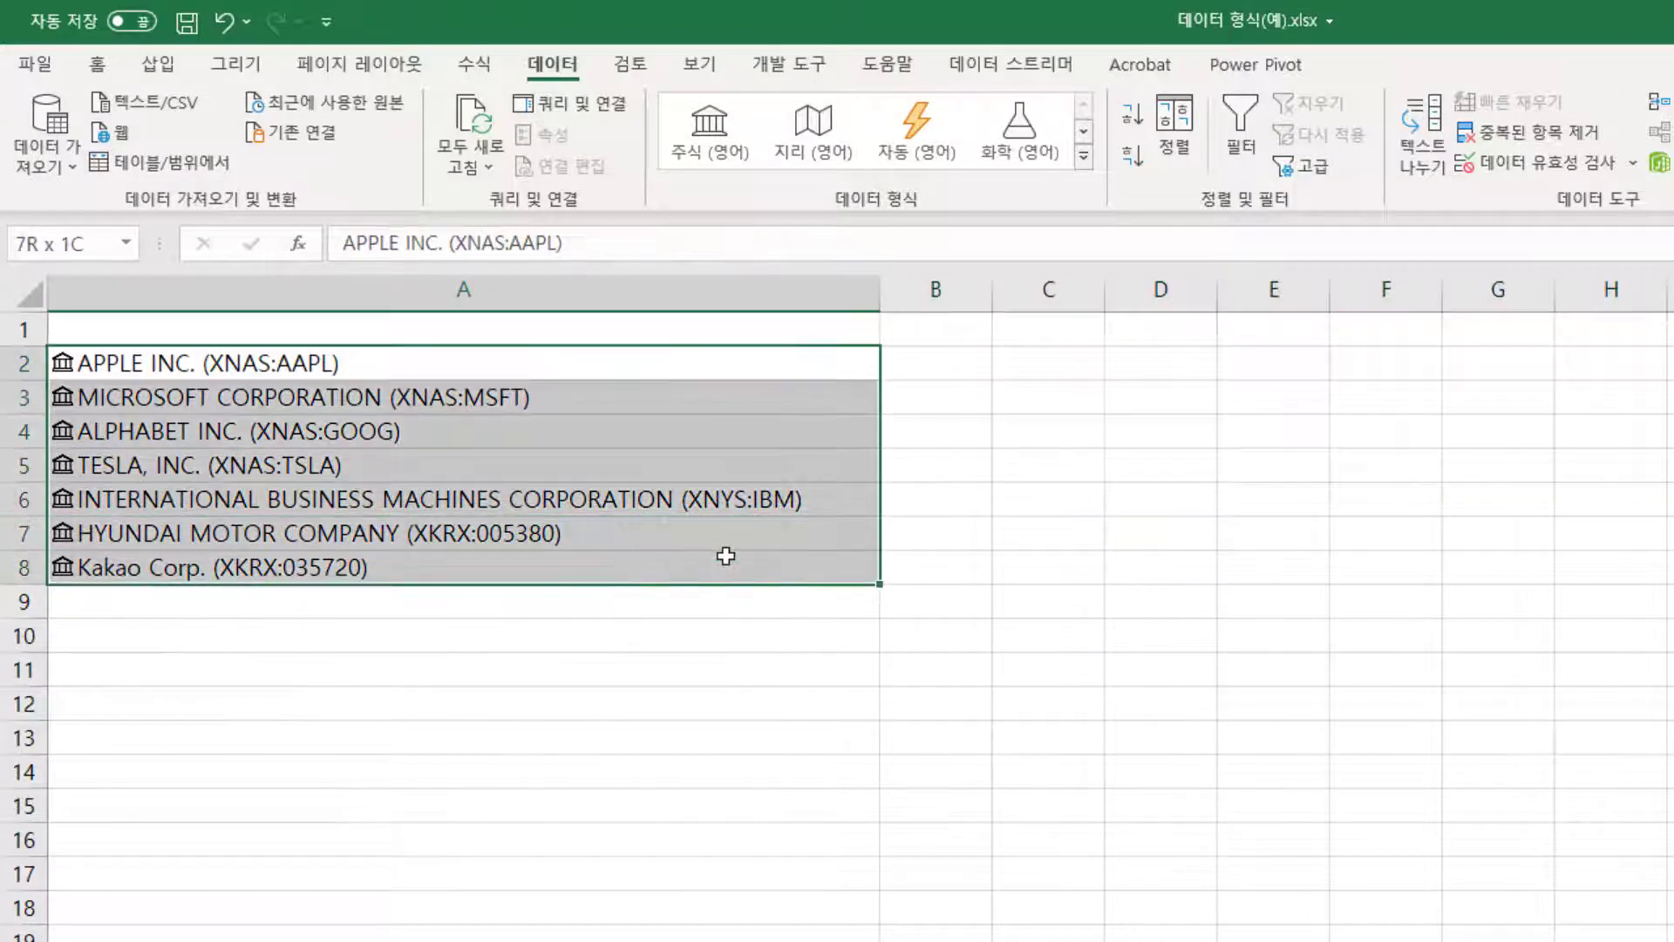
pyautogui.click(158, 63)
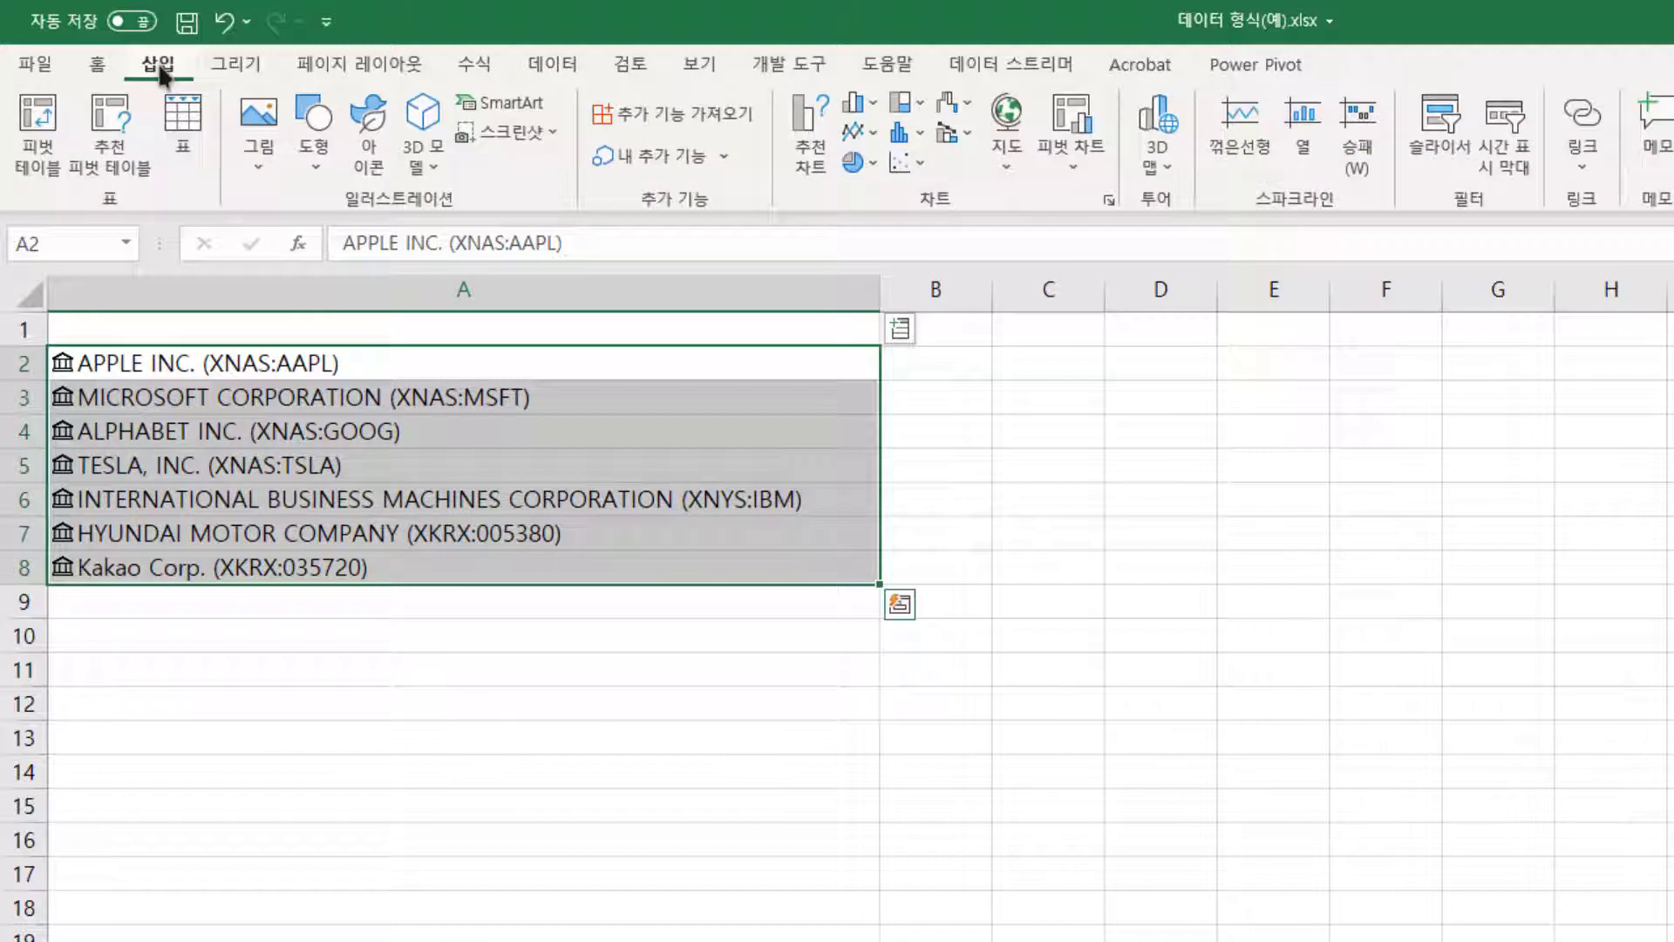
pyautogui.click(183, 131)
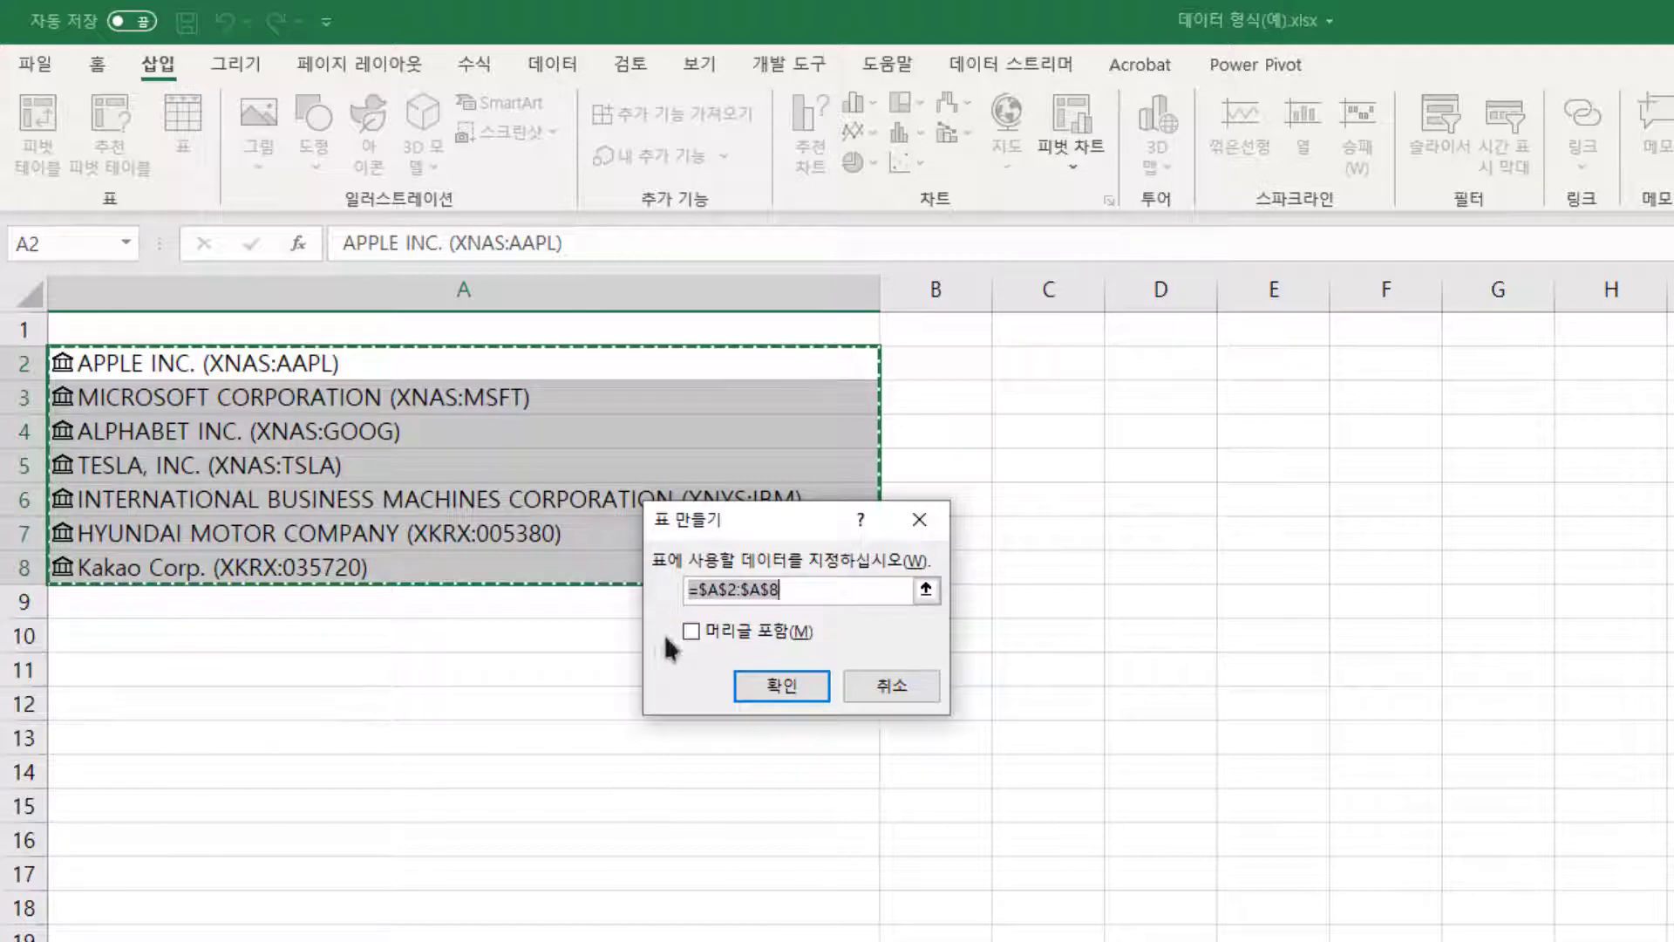
pyautogui.click(756, 684)
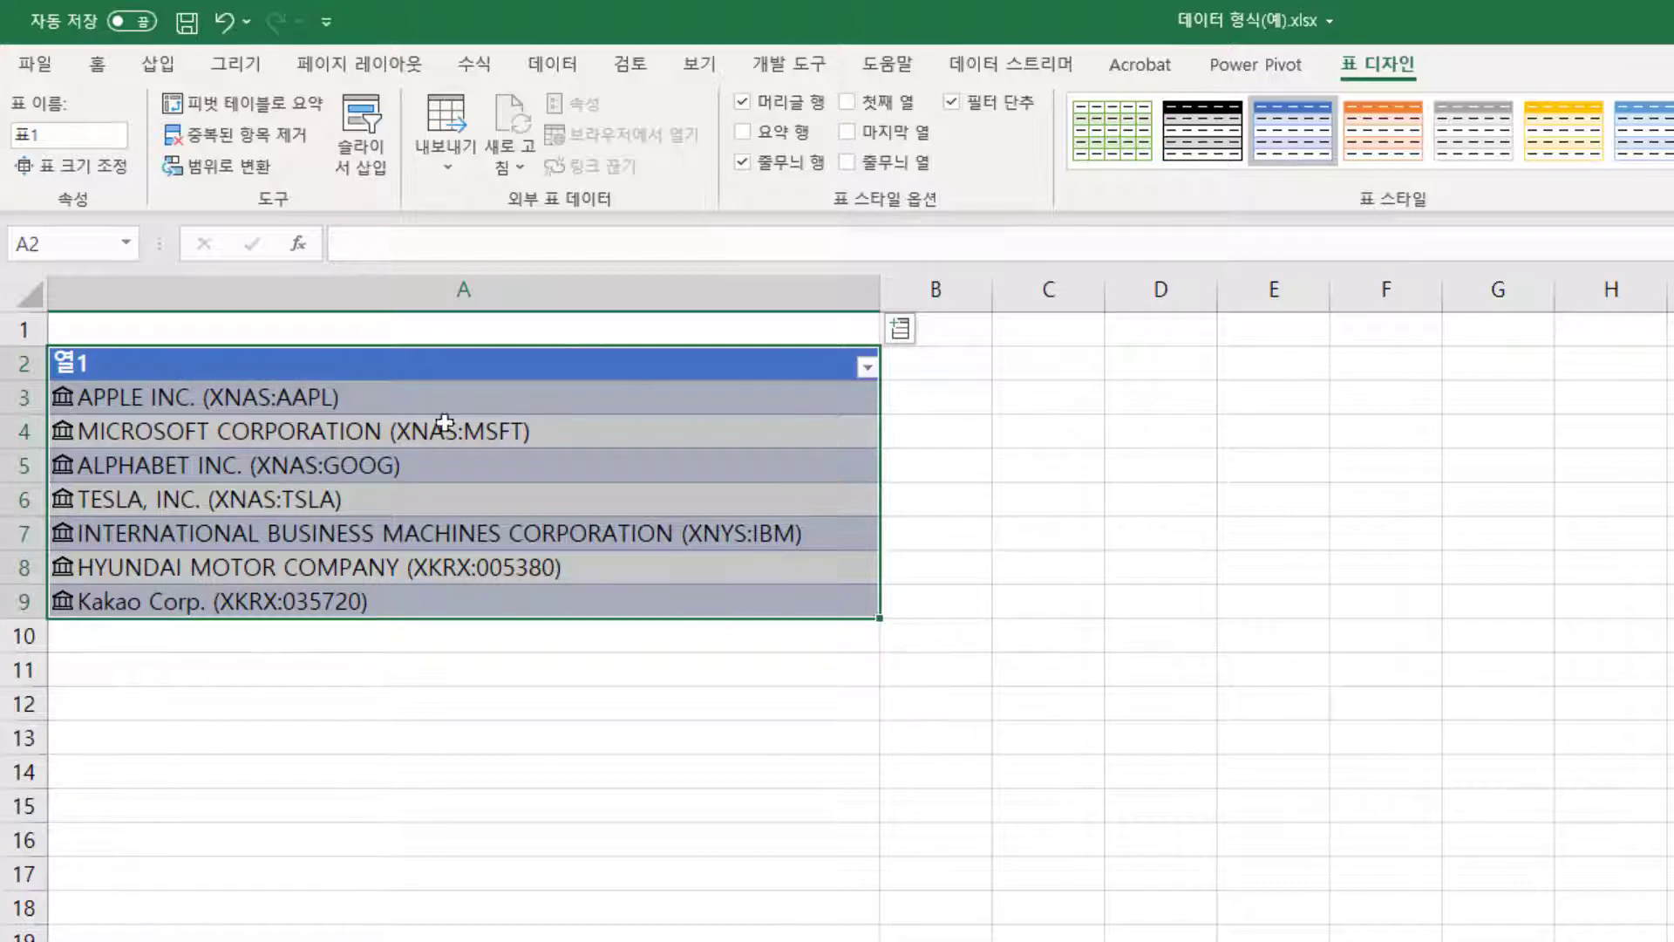
# Add an Exchange column to the stock table and autofit column B.
pyautogui.click(898, 332)
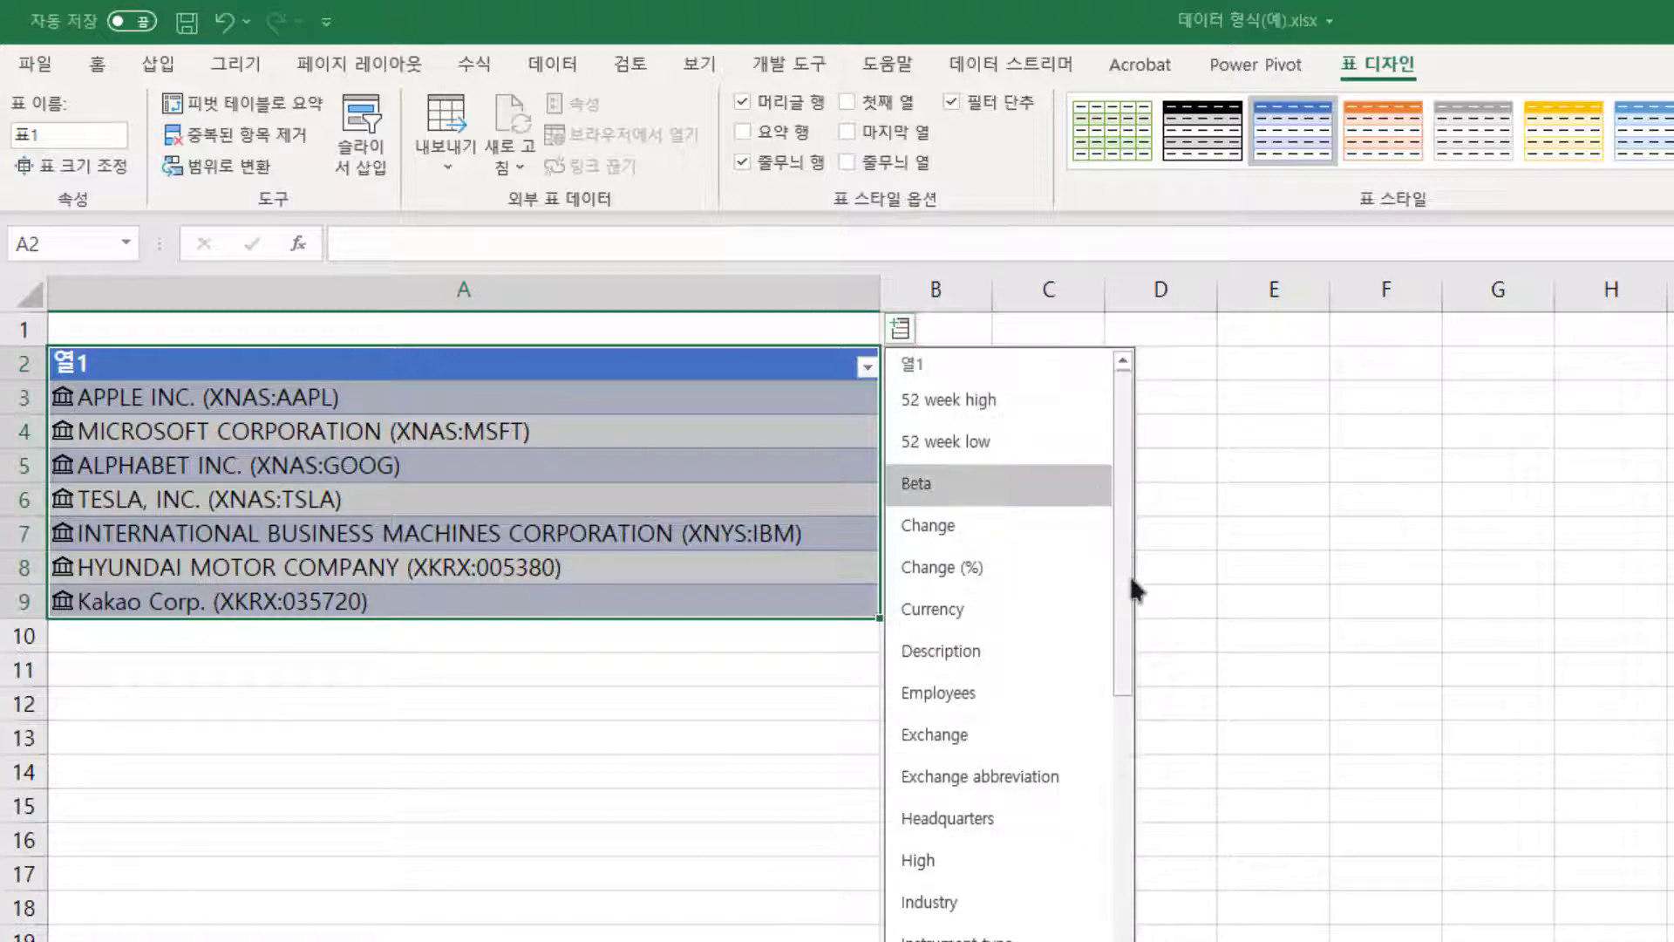
pyautogui.scroll(-1, 1120, 610)
pyautogui.scroll(-1, 1120, 611)
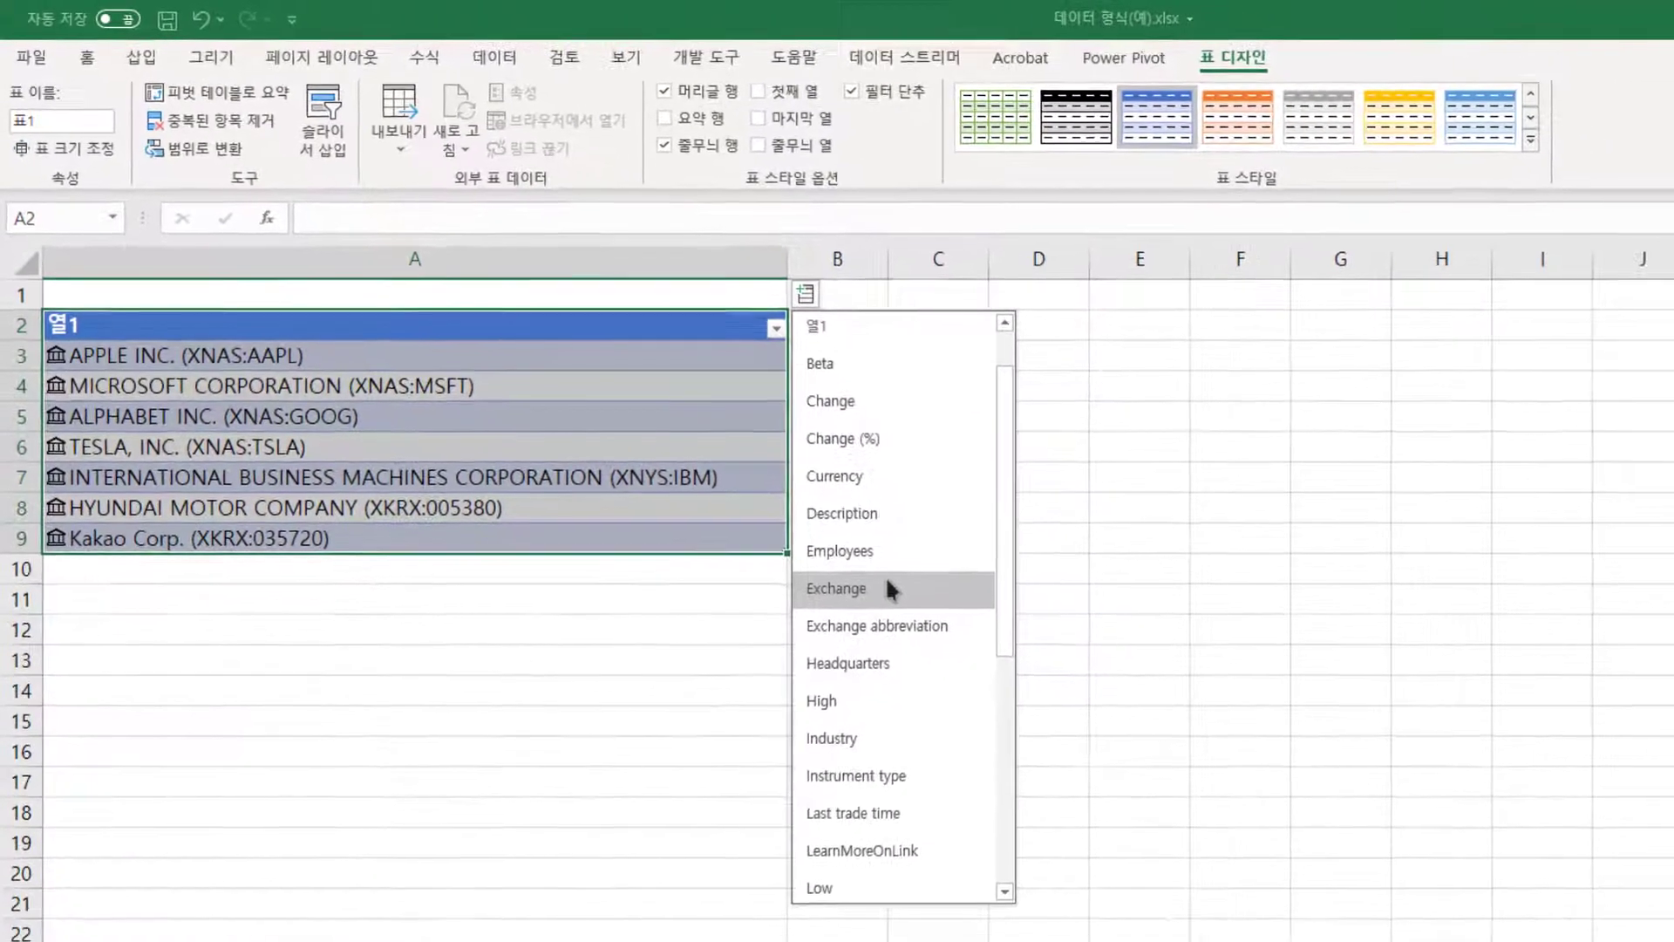
pyautogui.click(889, 587)
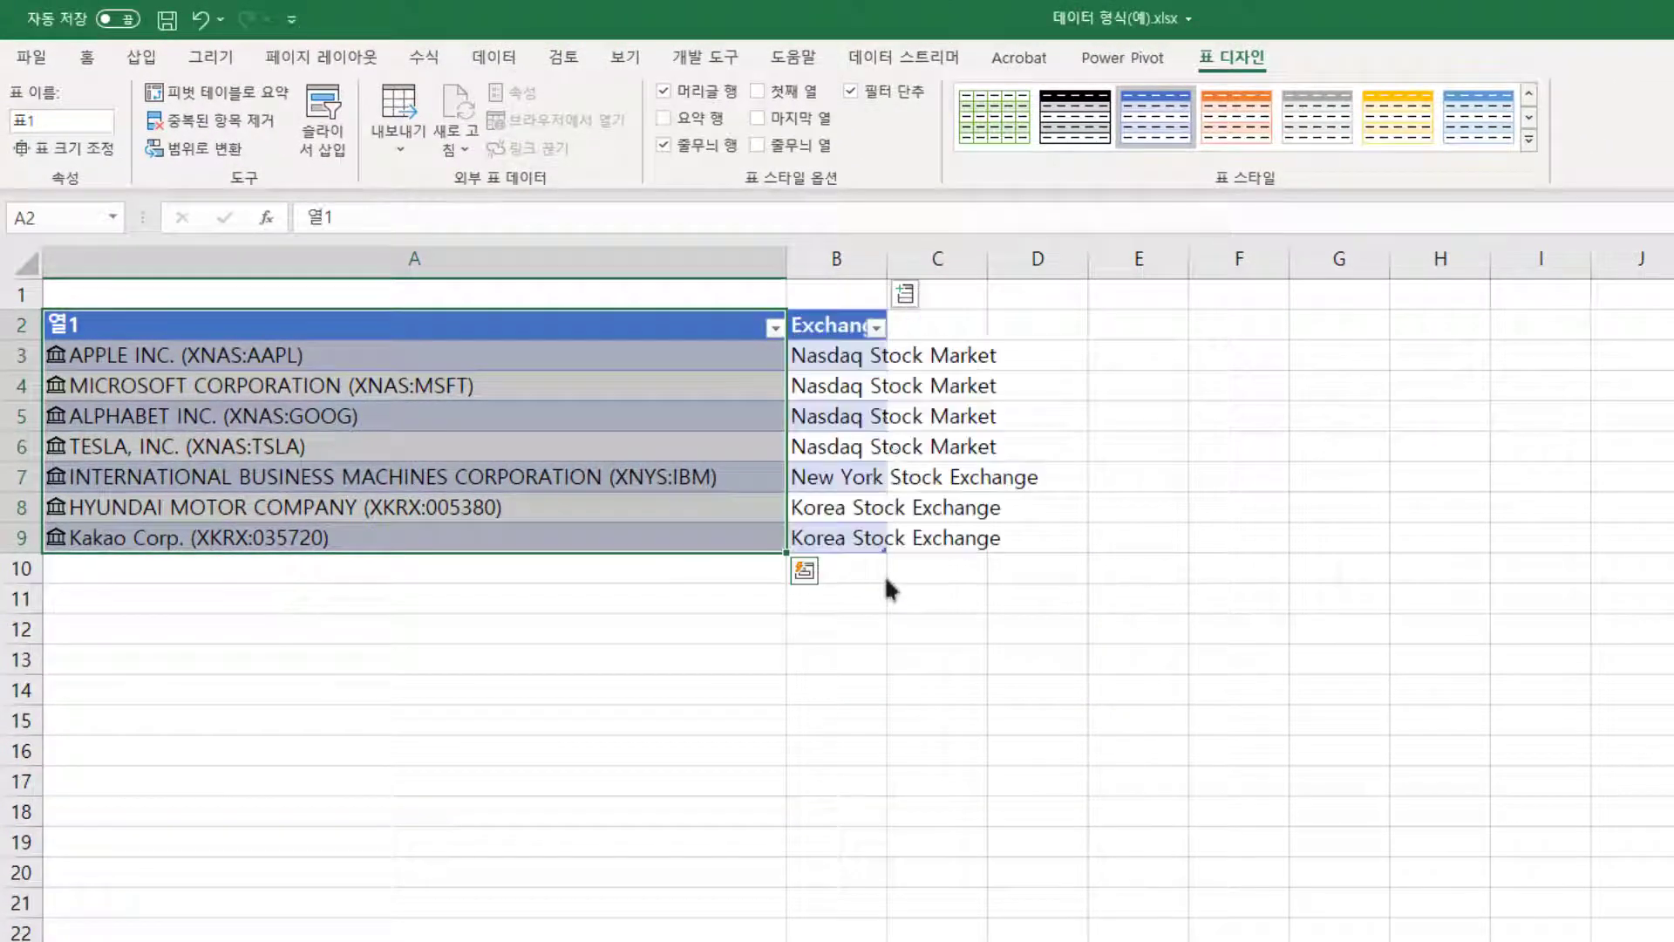
pyautogui.doubleClick(887, 258)
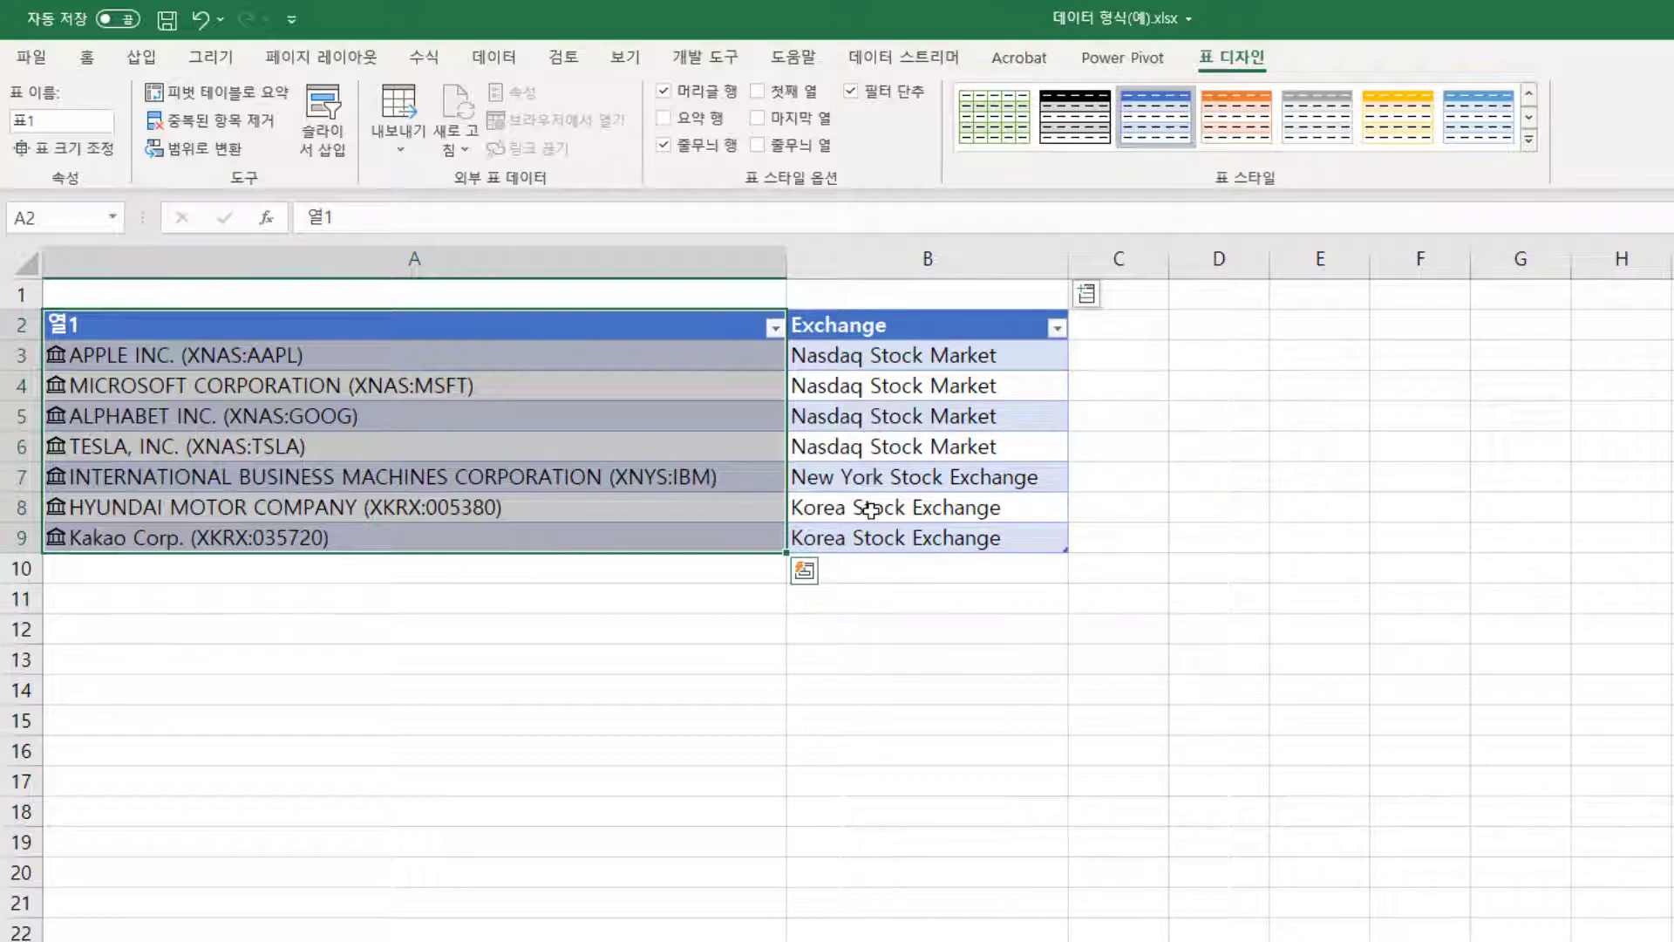
# Add High and Volume columns, autofitting columns C and D to show full values.
pyautogui.click(1087, 295)
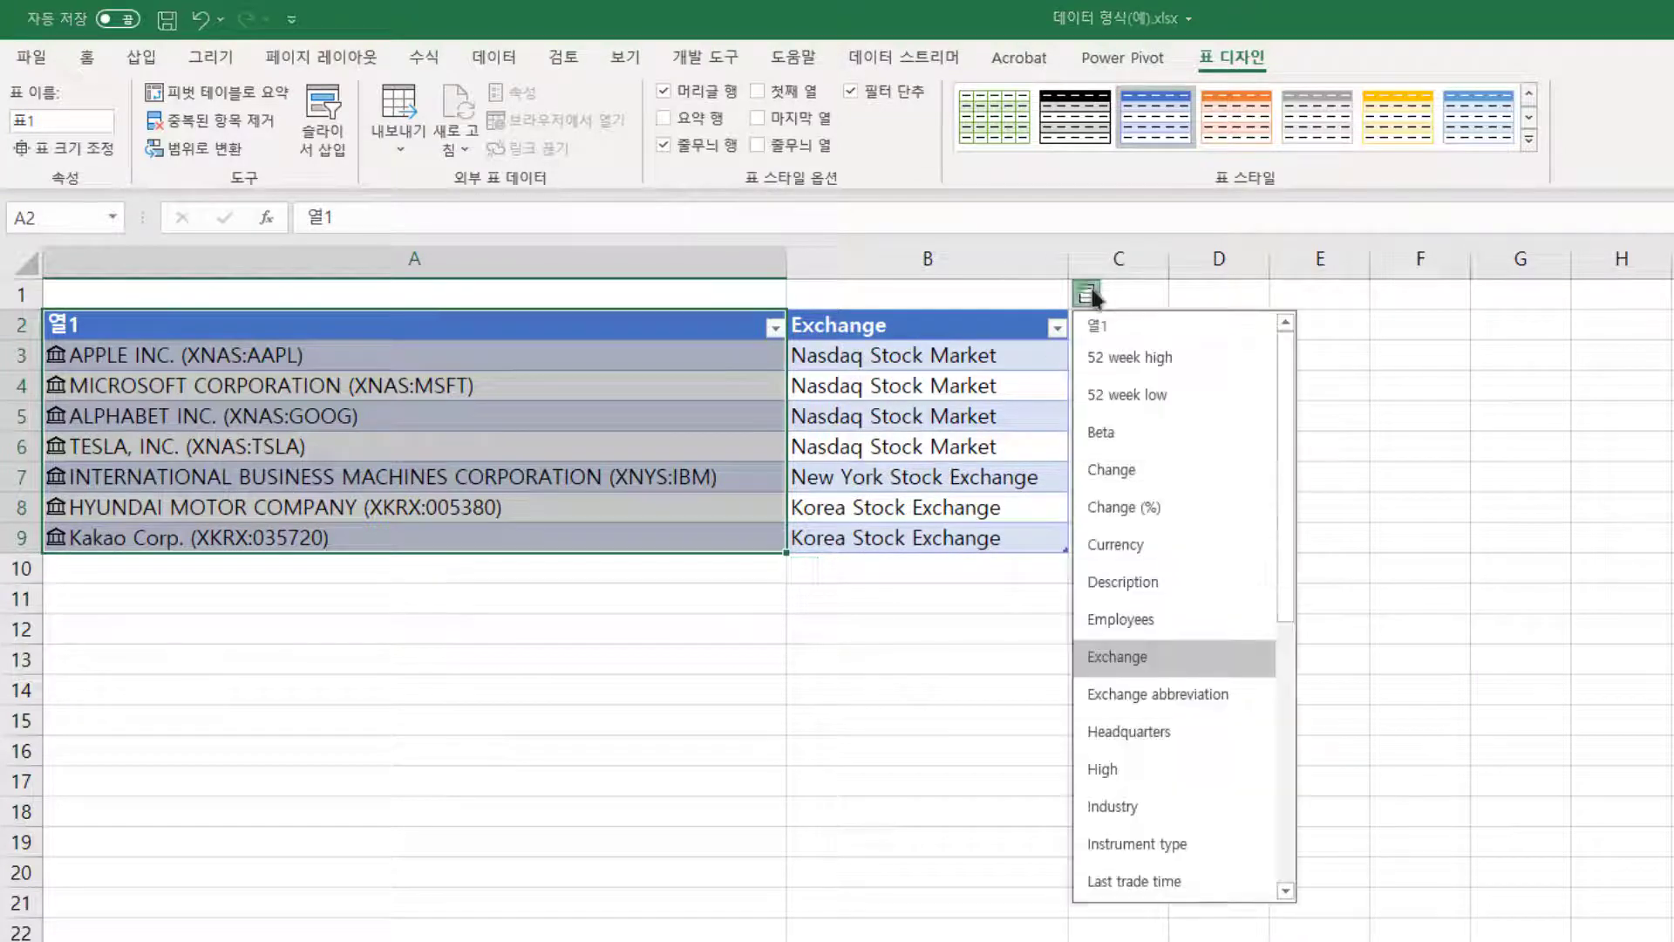
pyautogui.click(1165, 770)
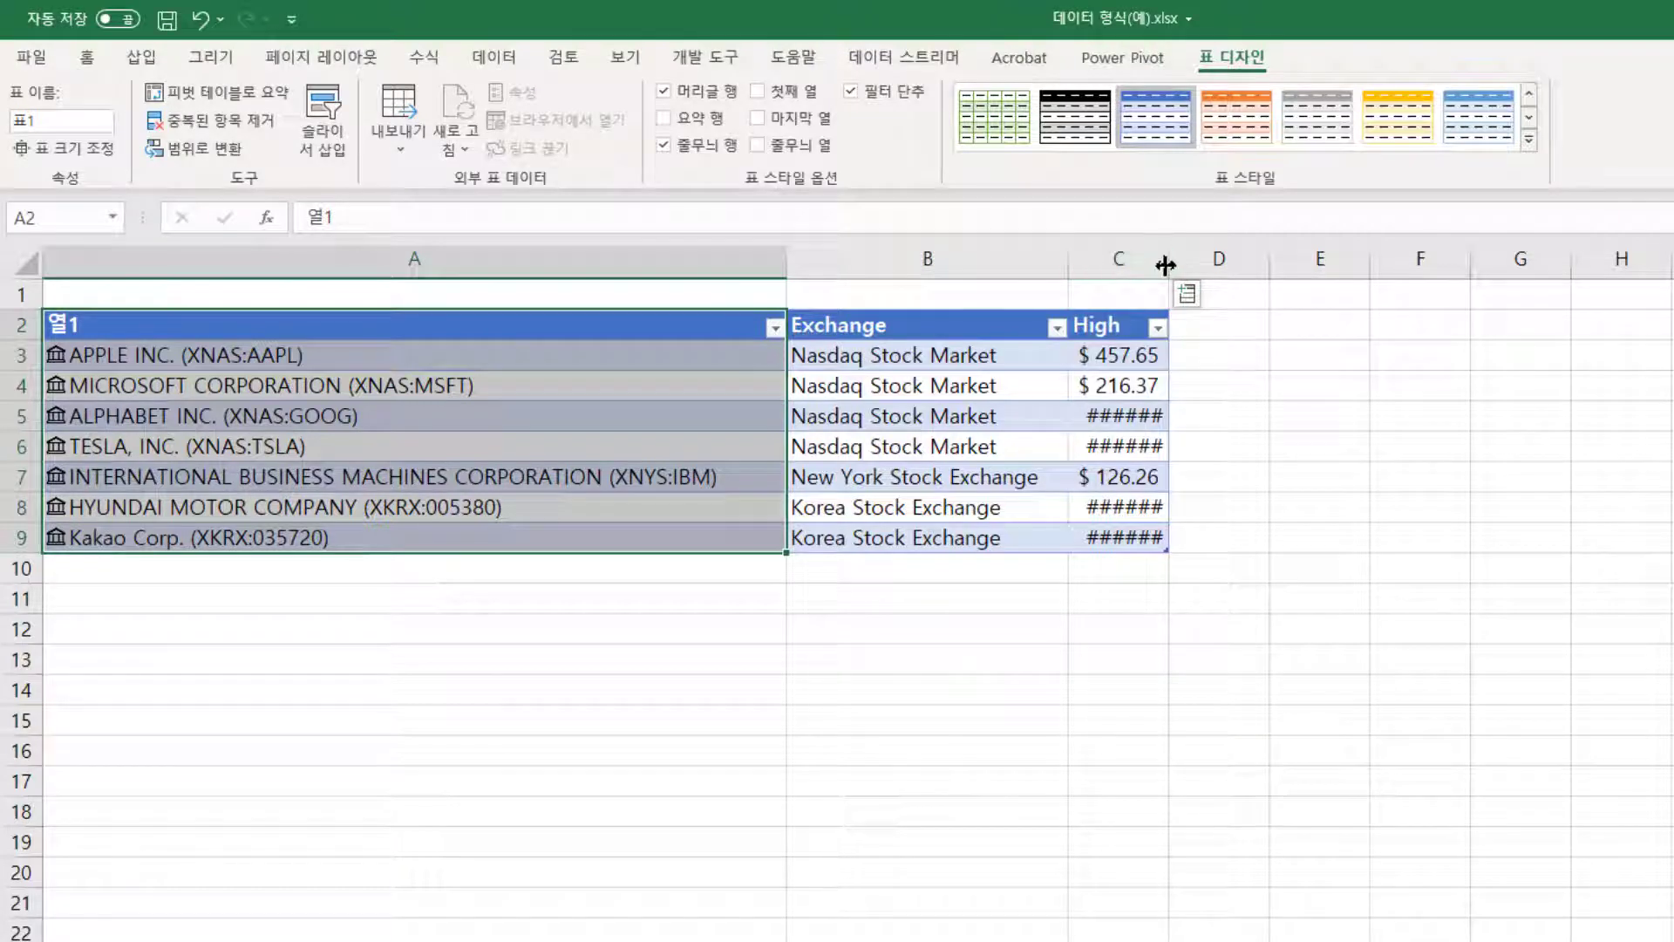
pyautogui.doubleClick(1166, 265)
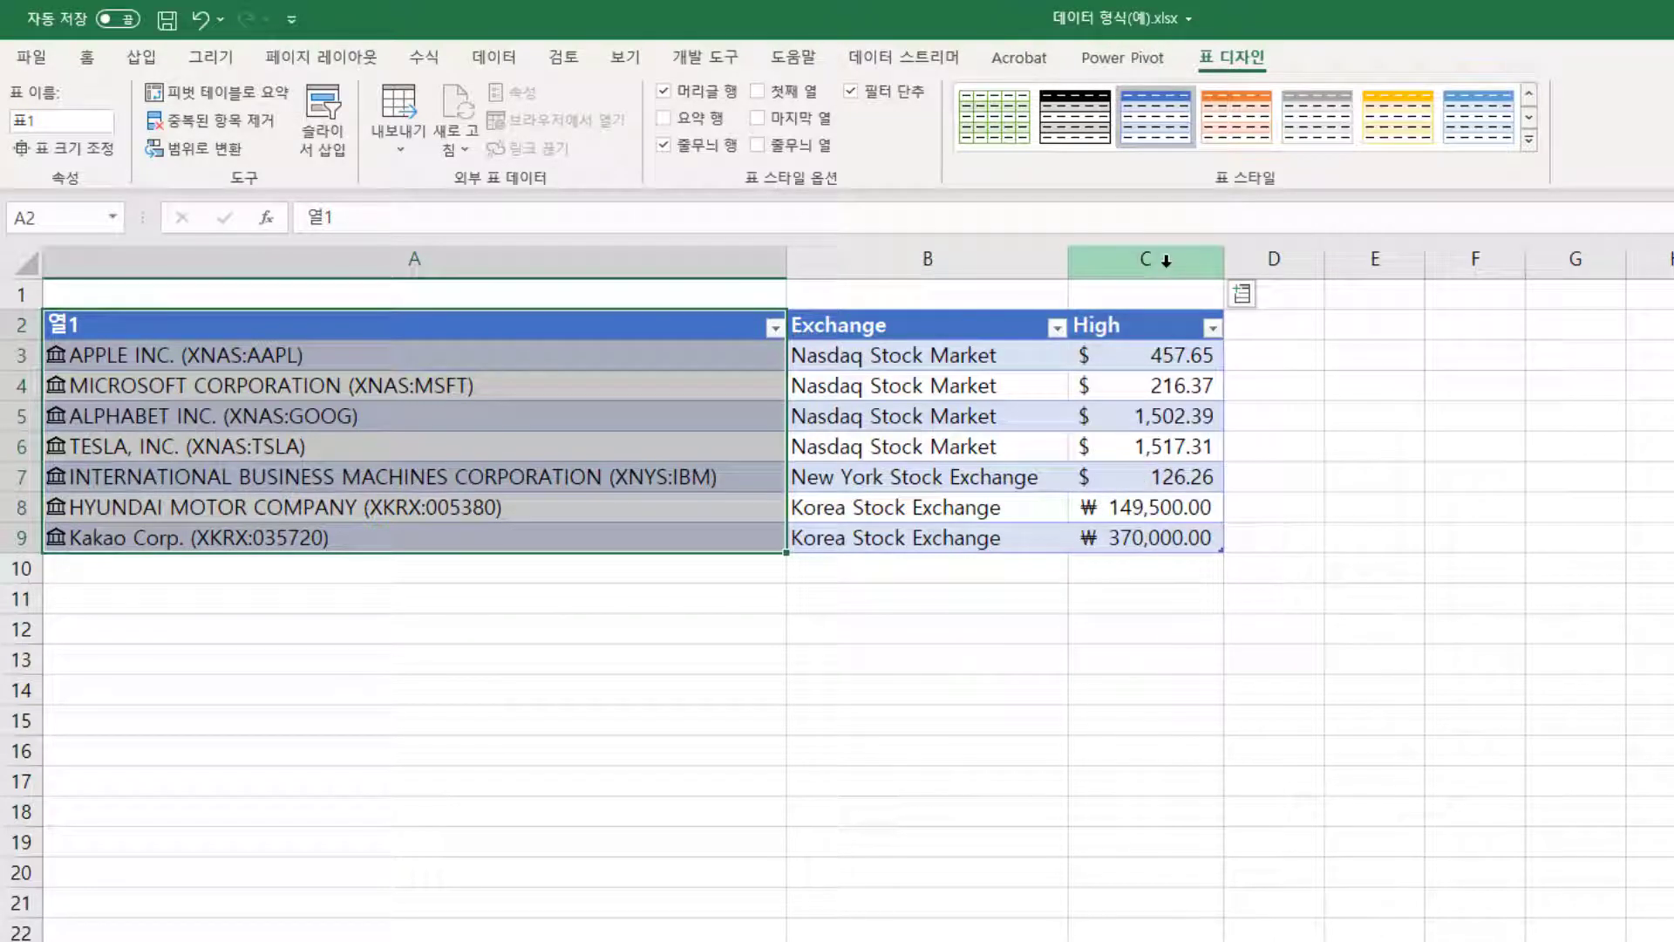
pyautogui.click(1245, 296)
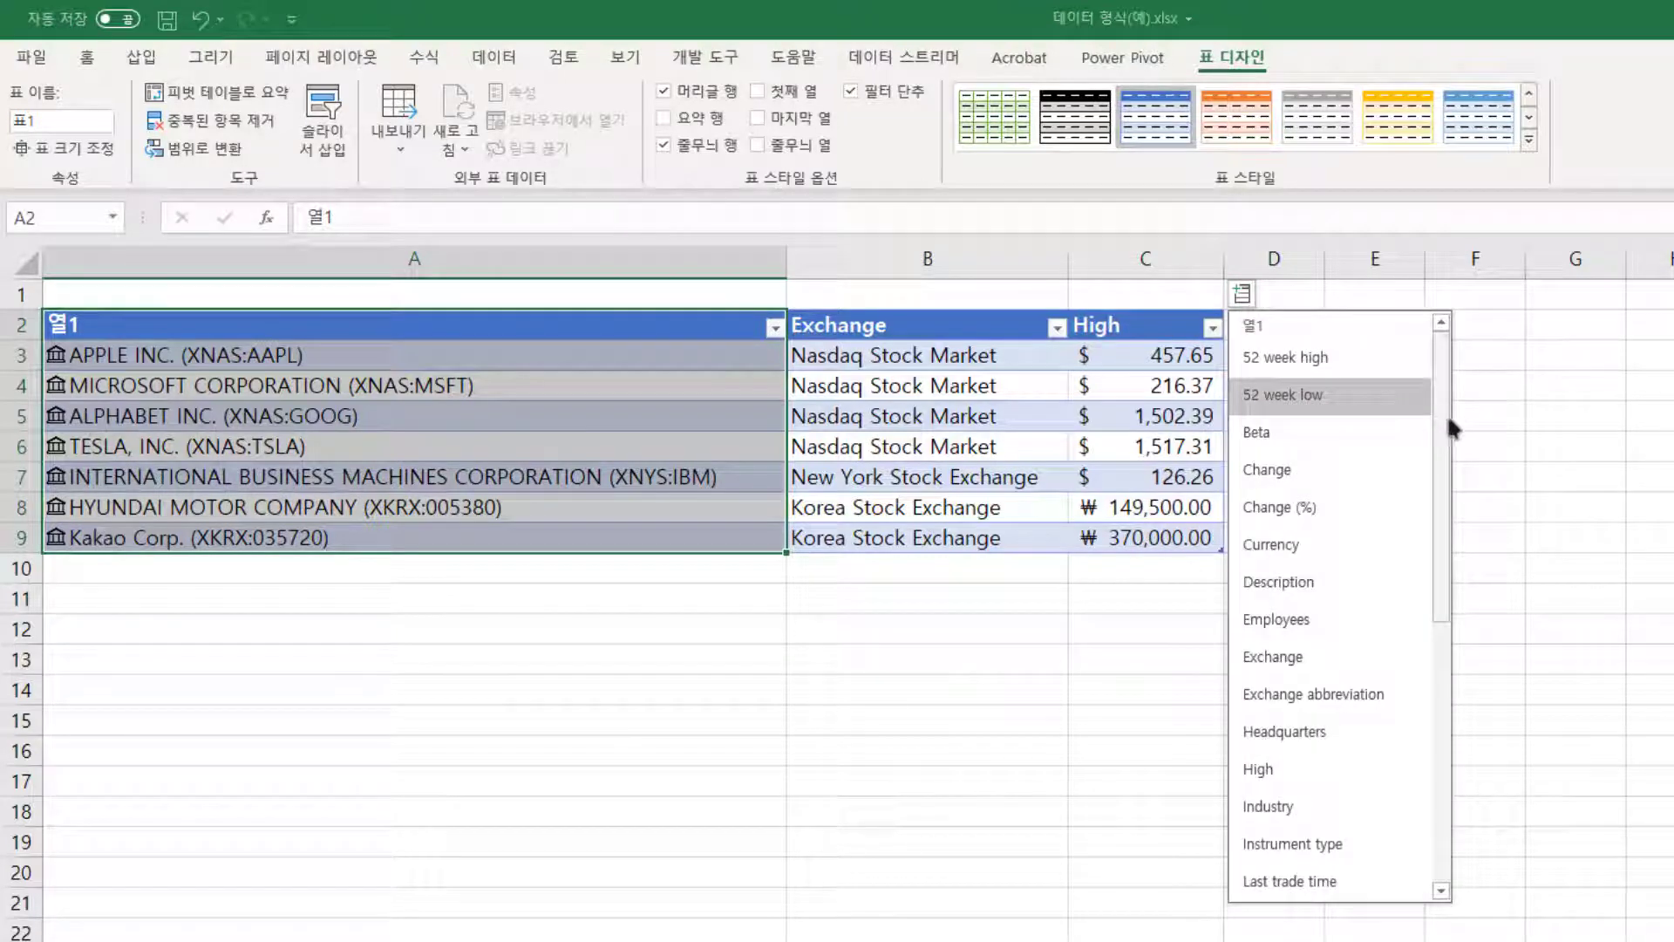
pyautogui.moveTo(1446, 413); pyautogui.dragTo(1419, 731)
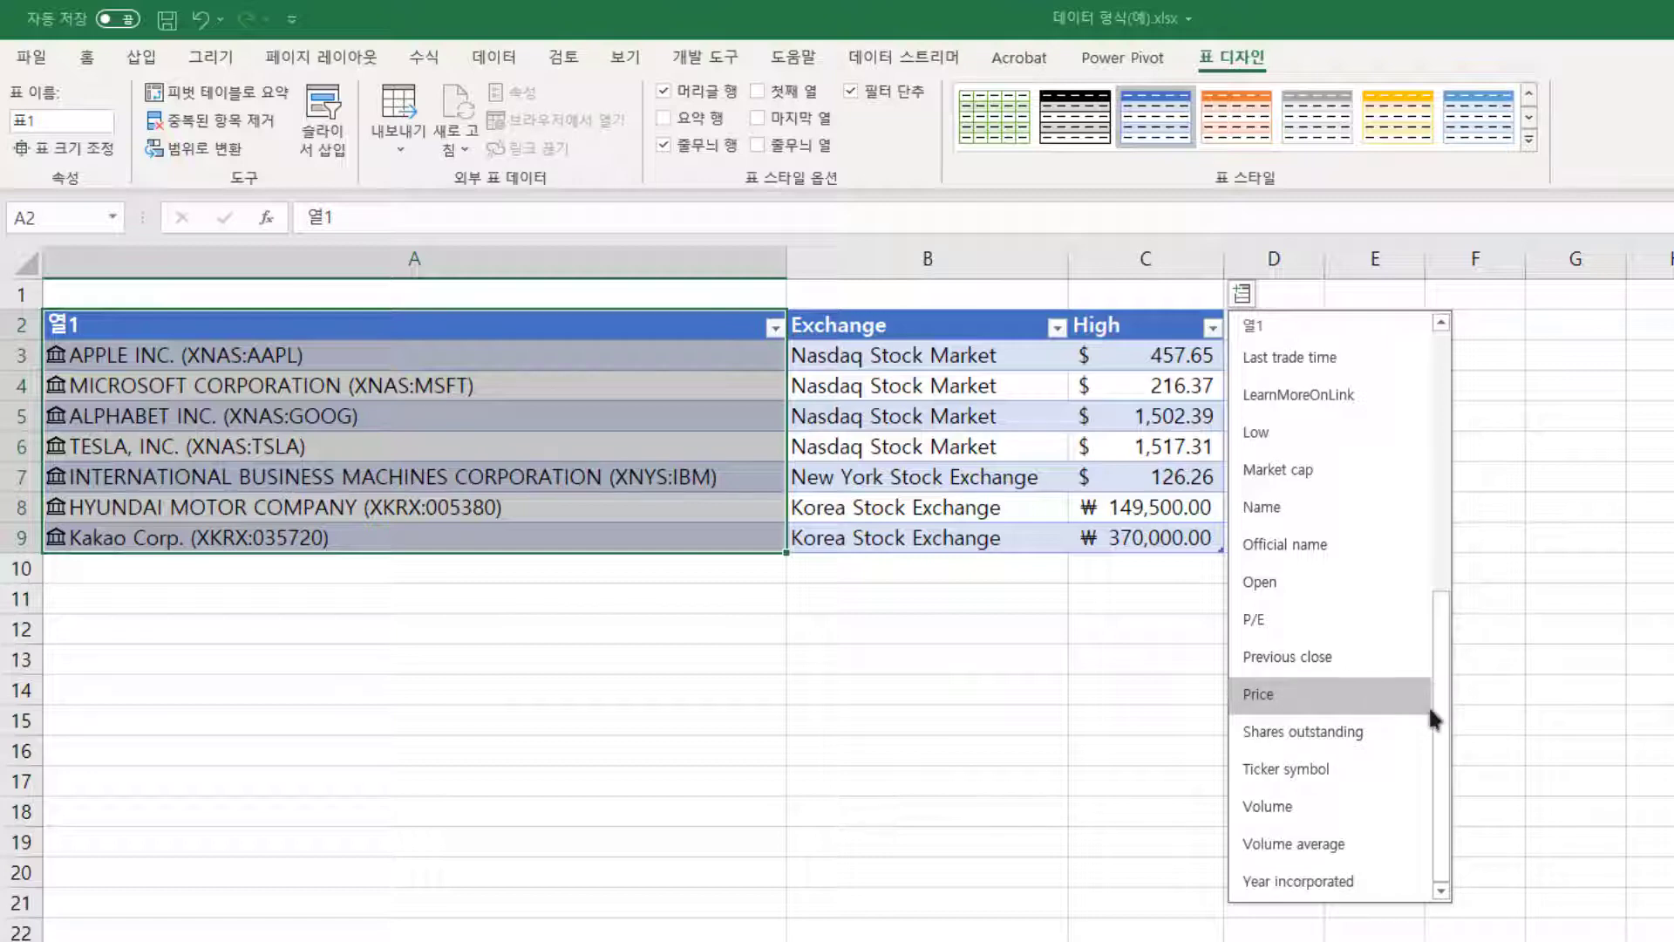
pyautogui.click(1367, 821)
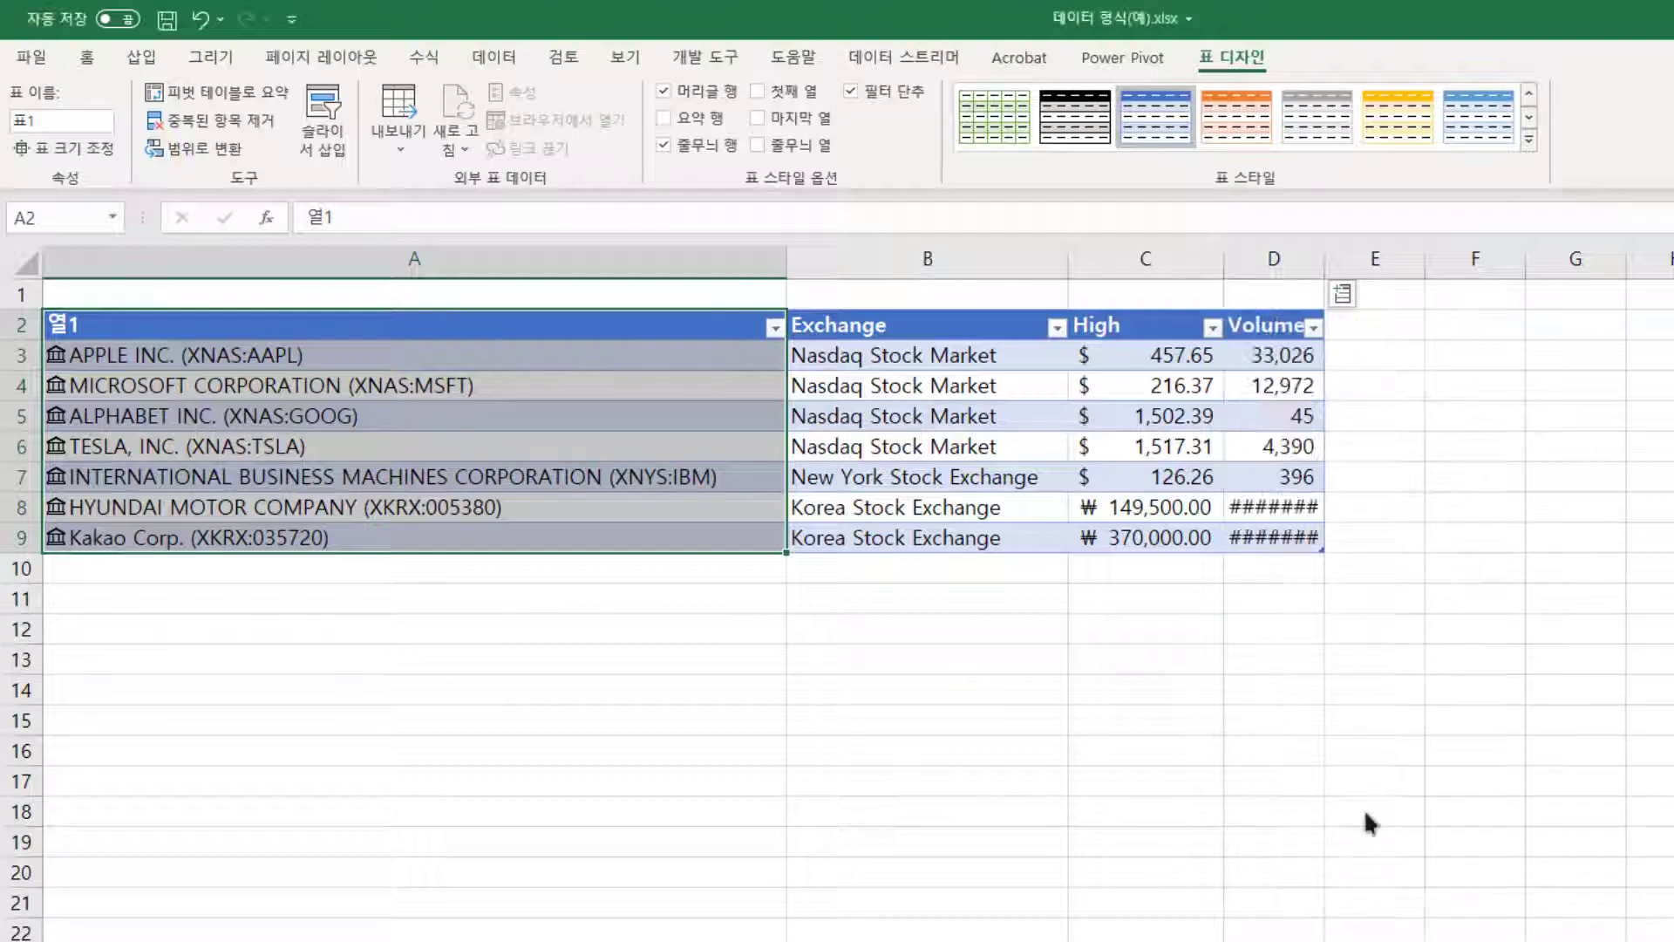
pyautogui.doubleClick(1323, 259)
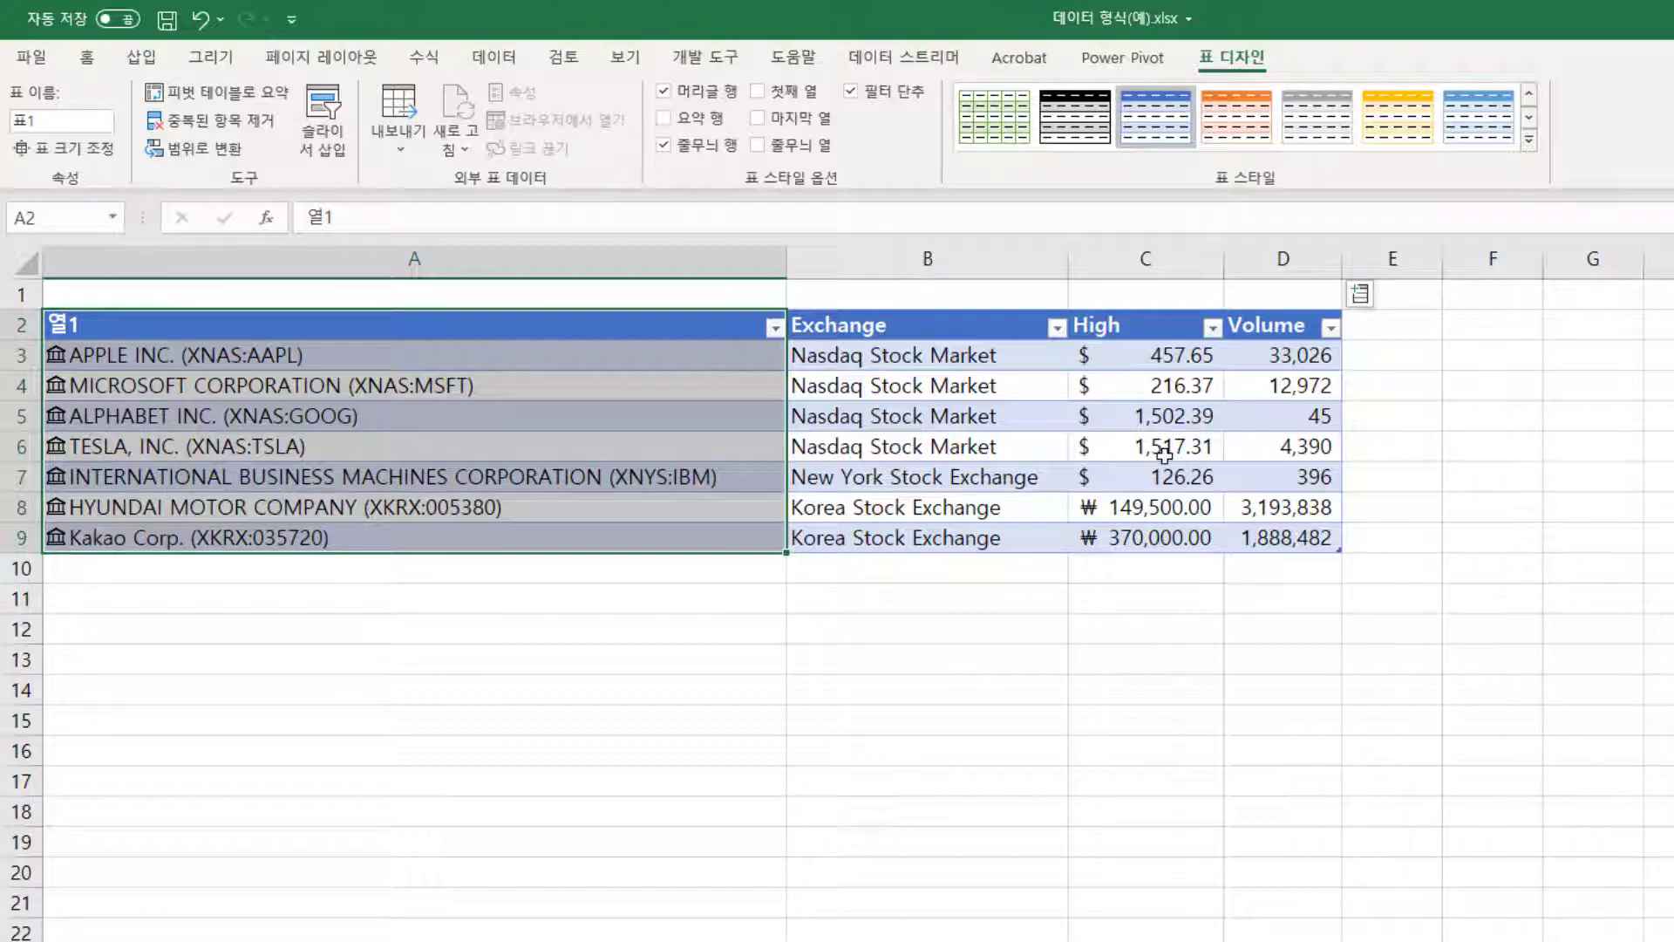
pyautogui.click(1014, 634)
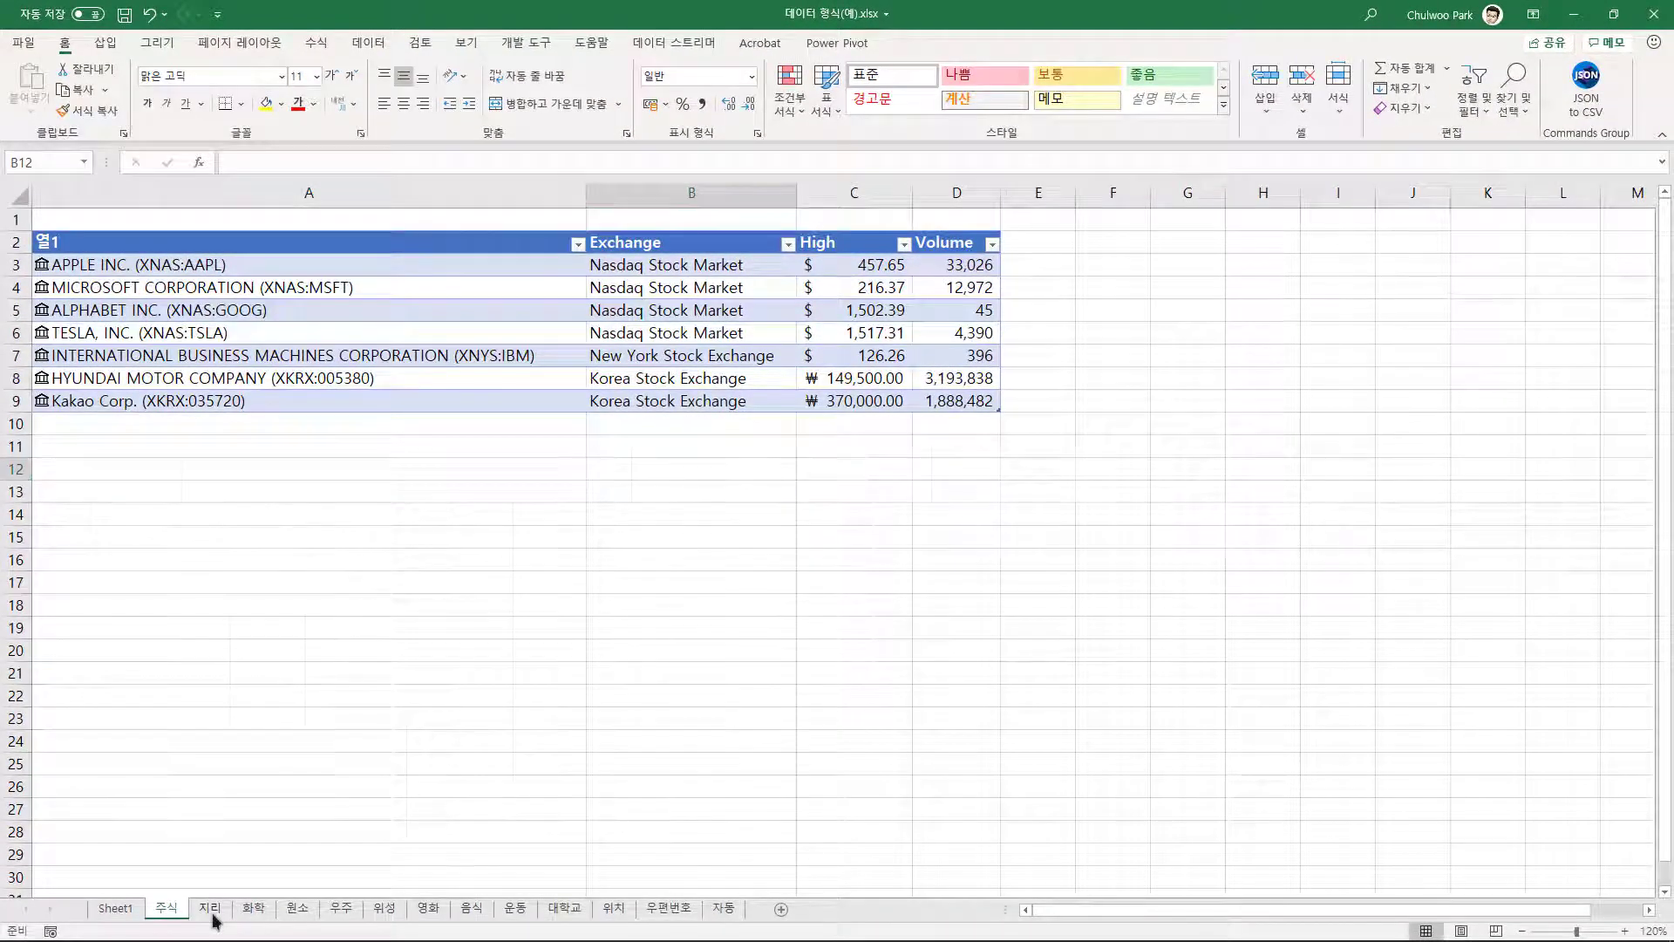
# On the 지리 sheet, convert the place names South Korea through Paris to Geography.
pyautogui.click(211, 911)
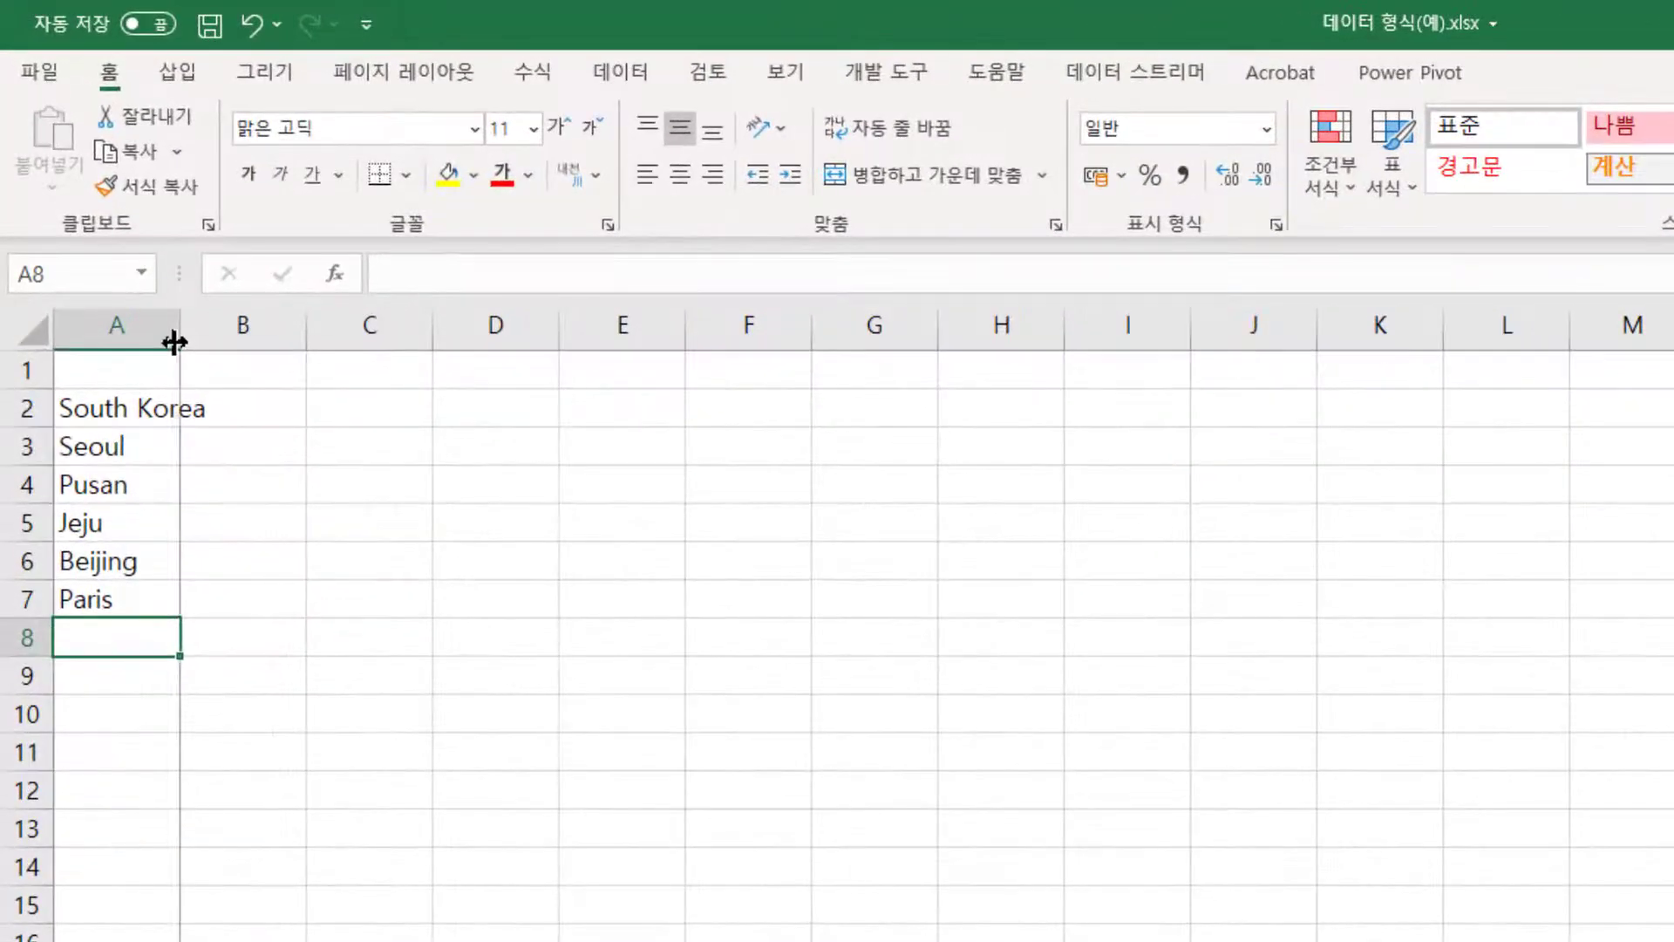
pyautogui.doubleClick(107, 196)
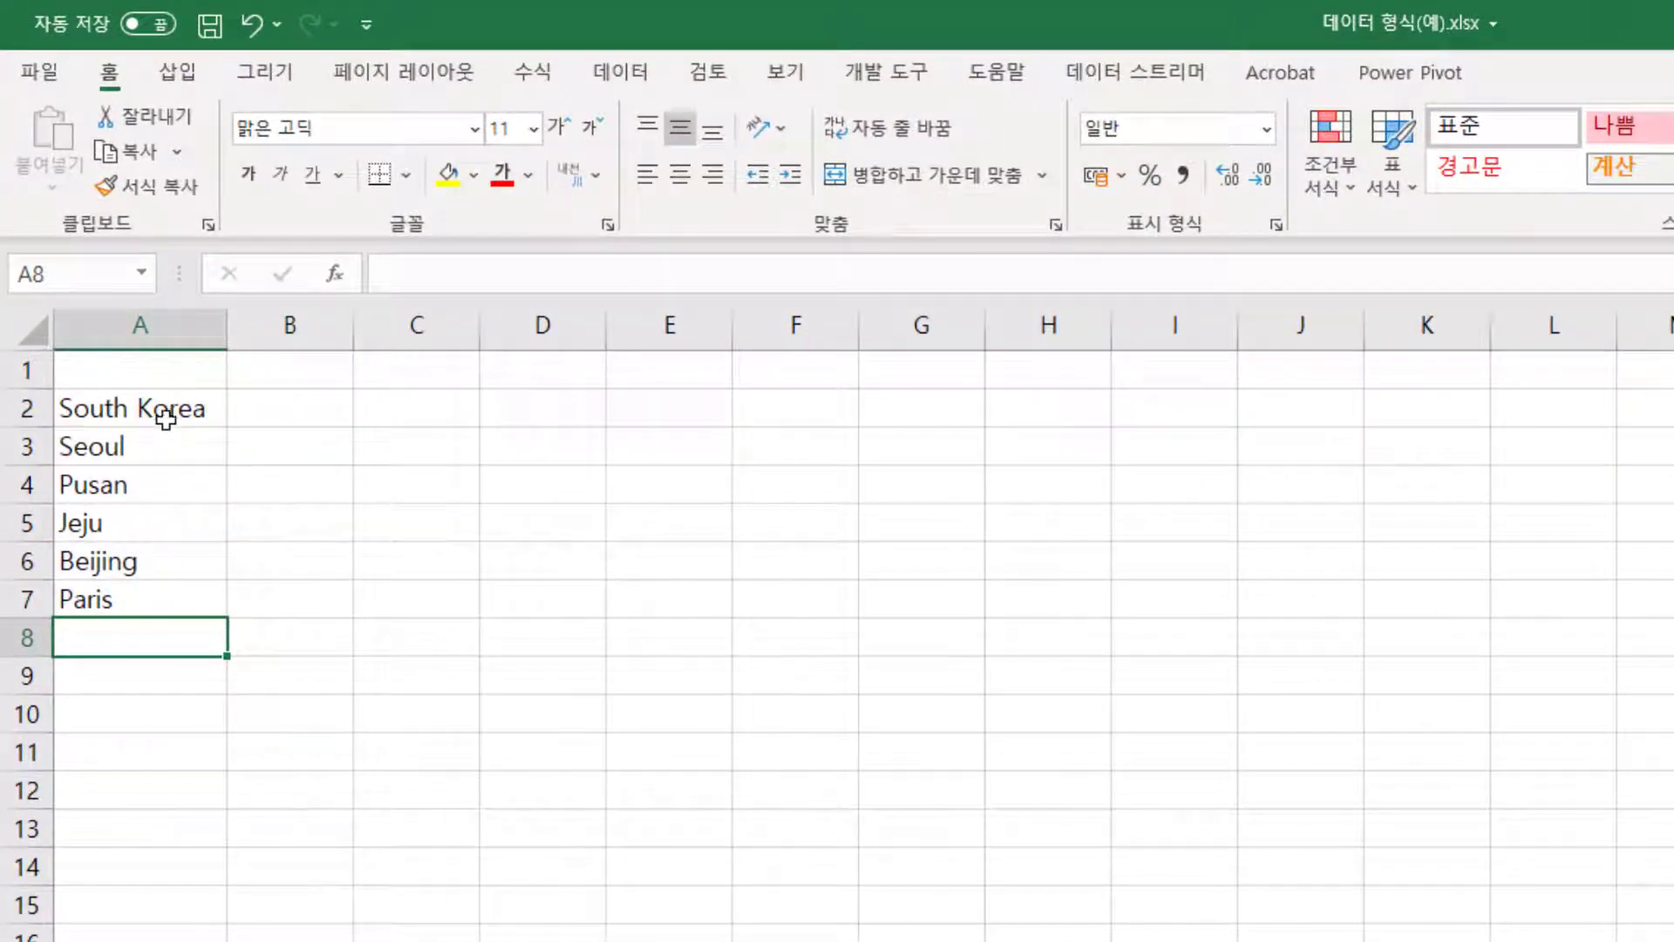
pyautogui.moveTo(156, 408); pyautogui.dragTo(124, 598)
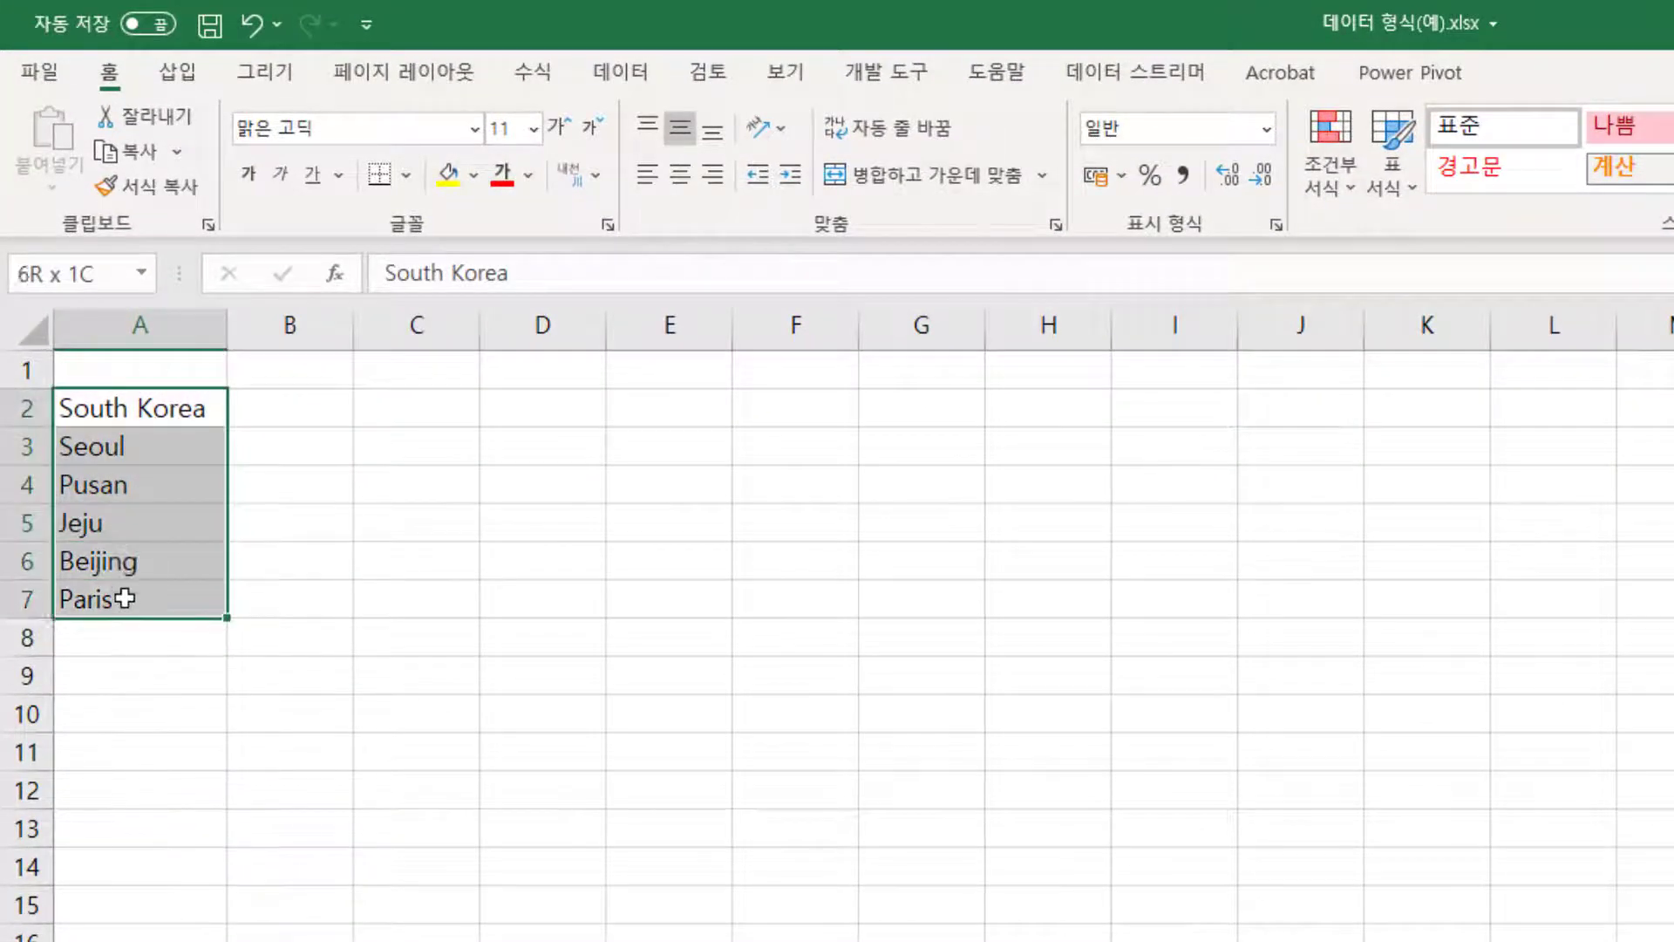
pyautogui.click(602, 76)
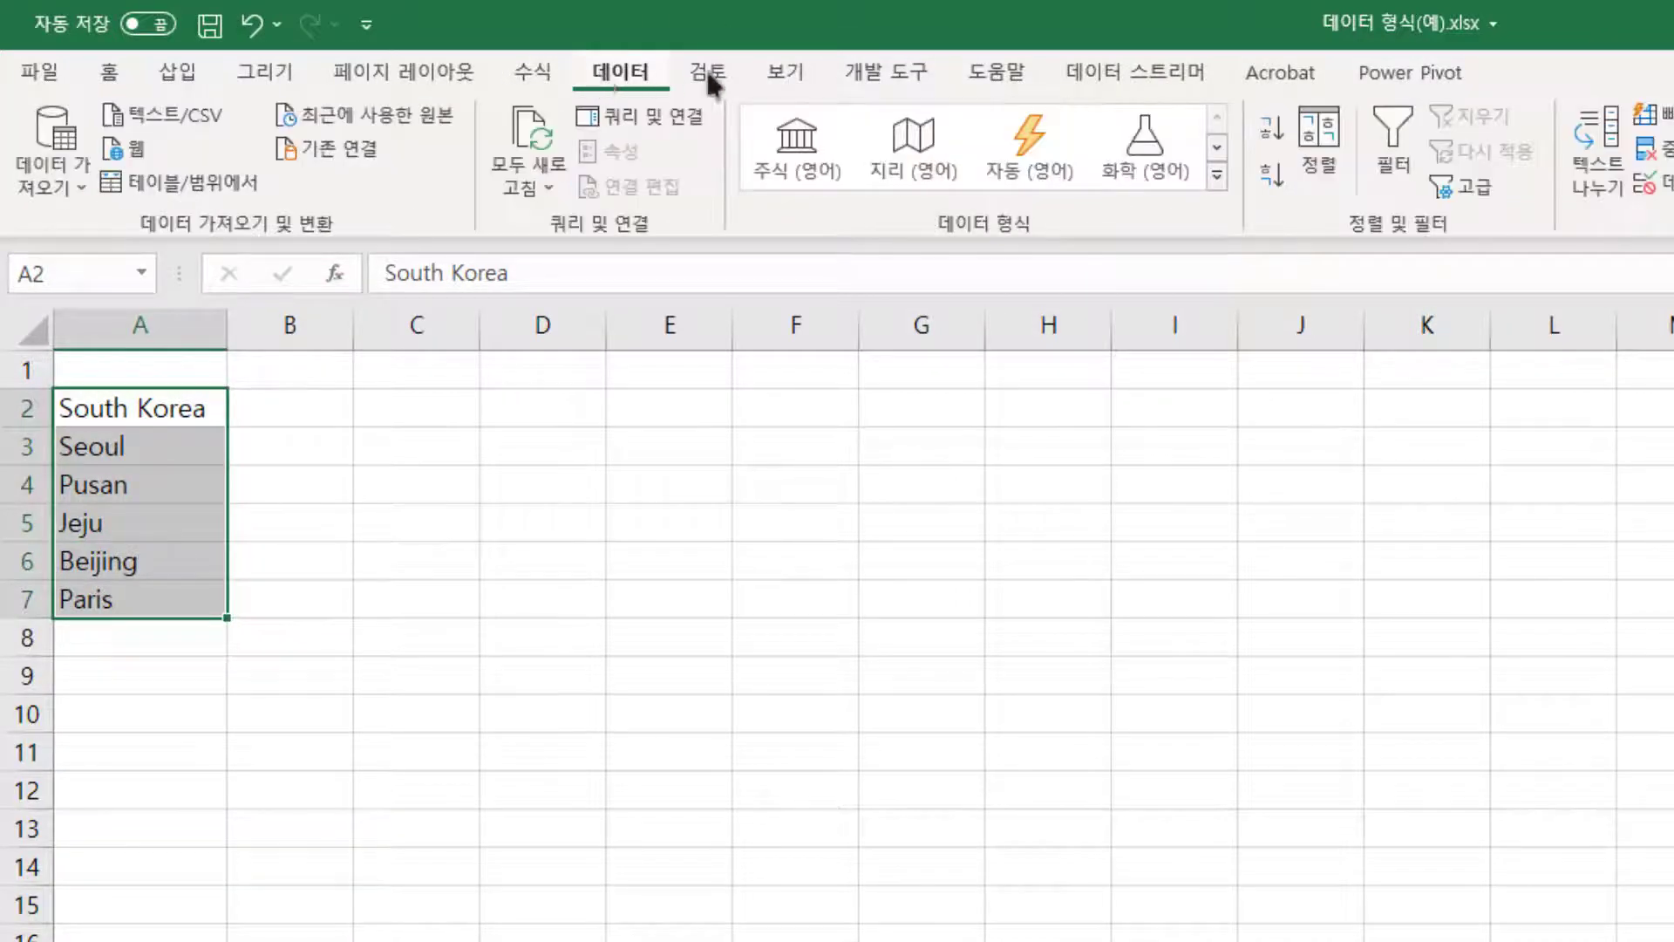
pyautogui.click(944, 162)
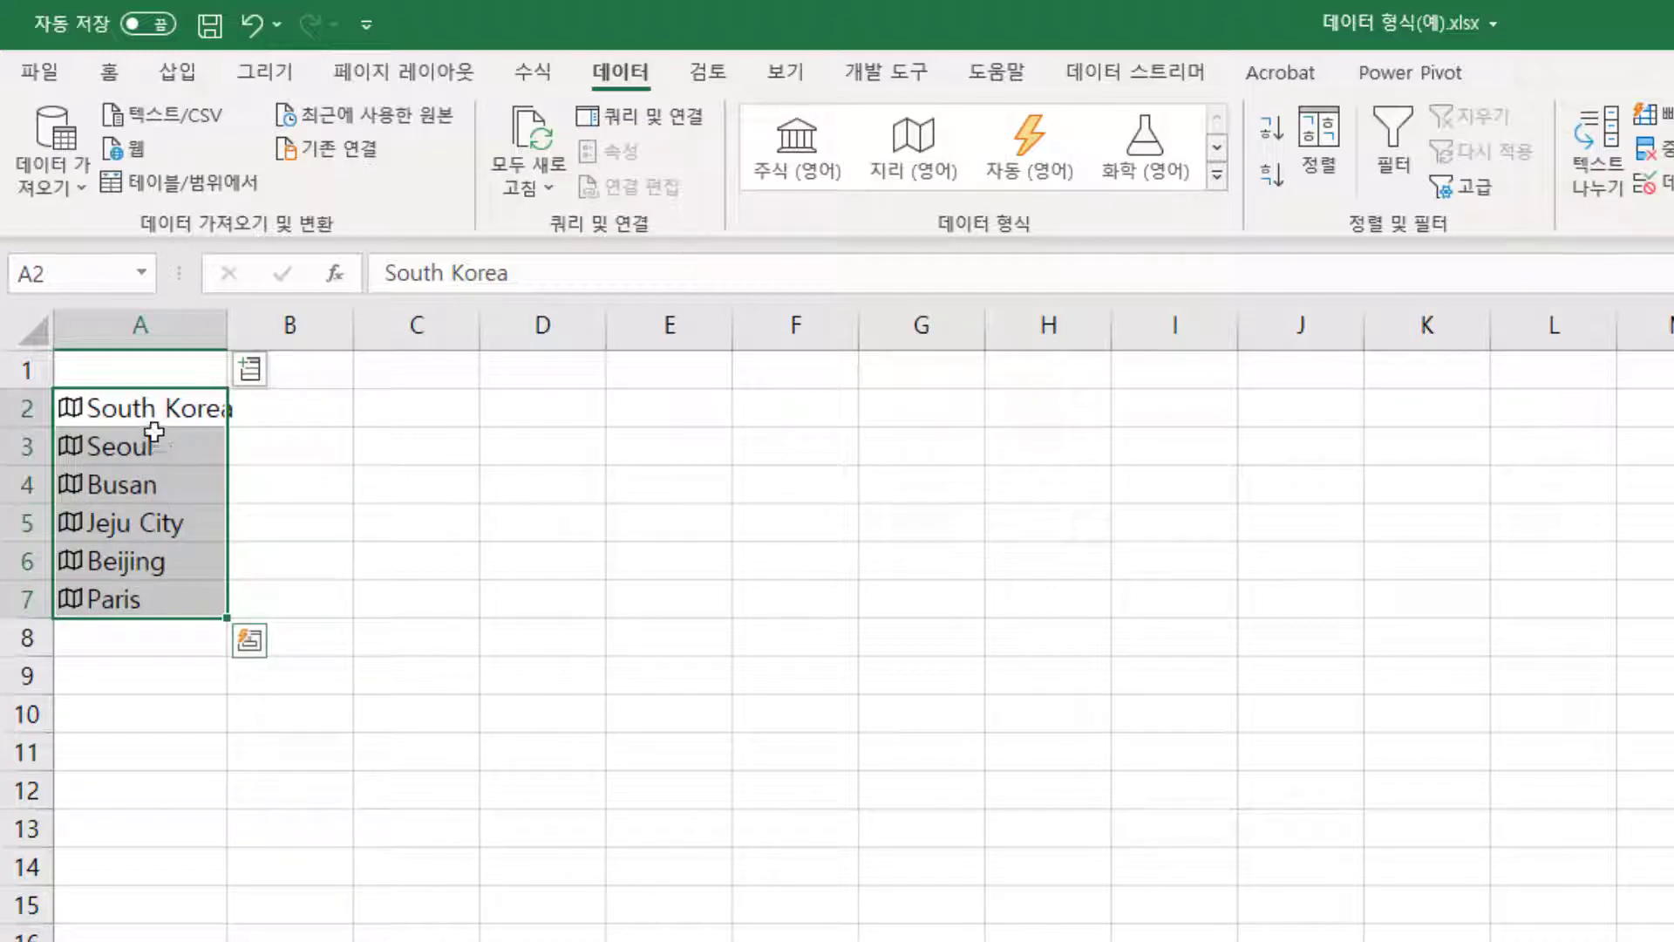
# Autofit column A and make the linked places a table headed 열1.
pyautogui.doubleClick(229, 323)
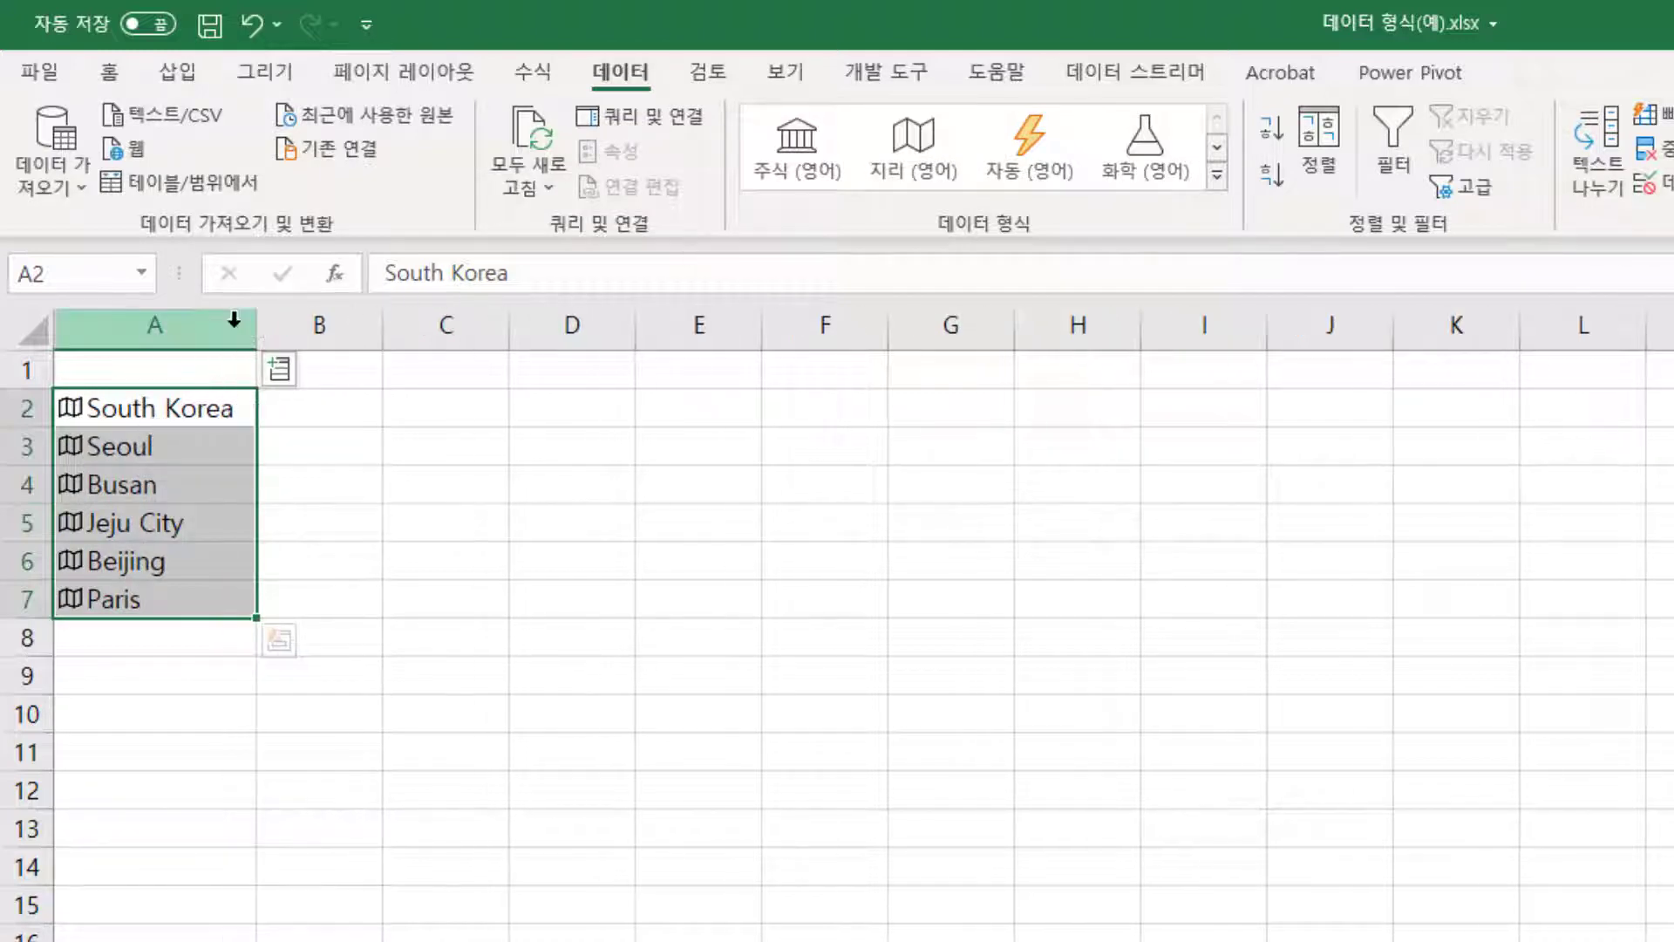
pyautogui.click(186, 77)
pyautogui.click(209, 173)
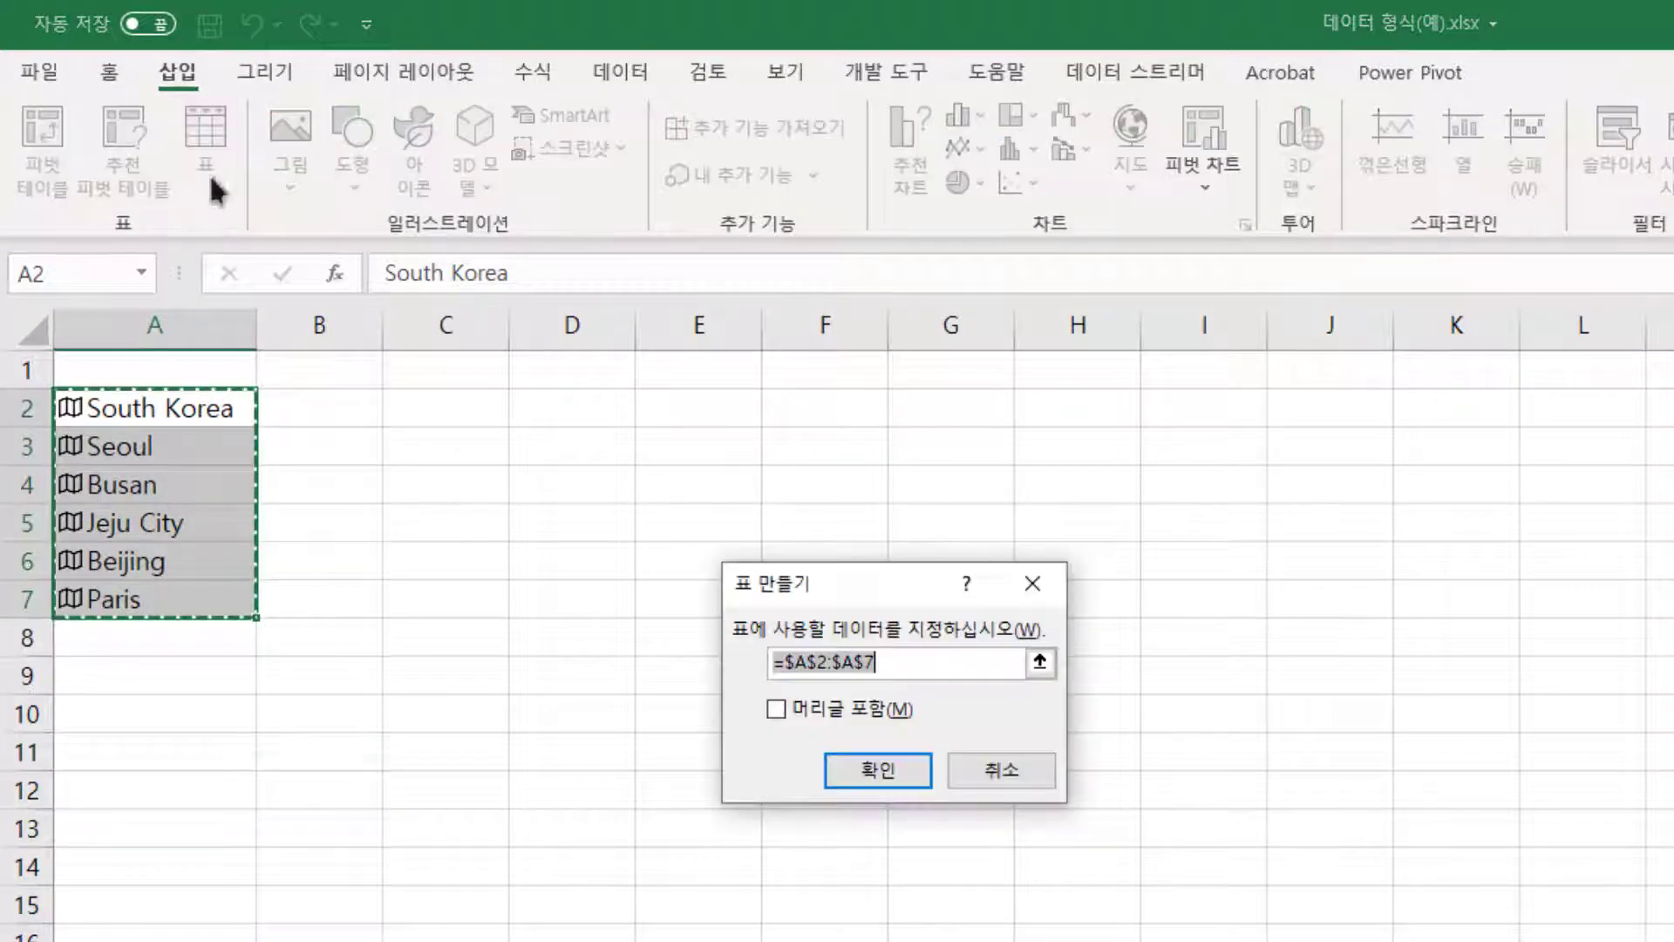
pyautogui.click(860, 760)
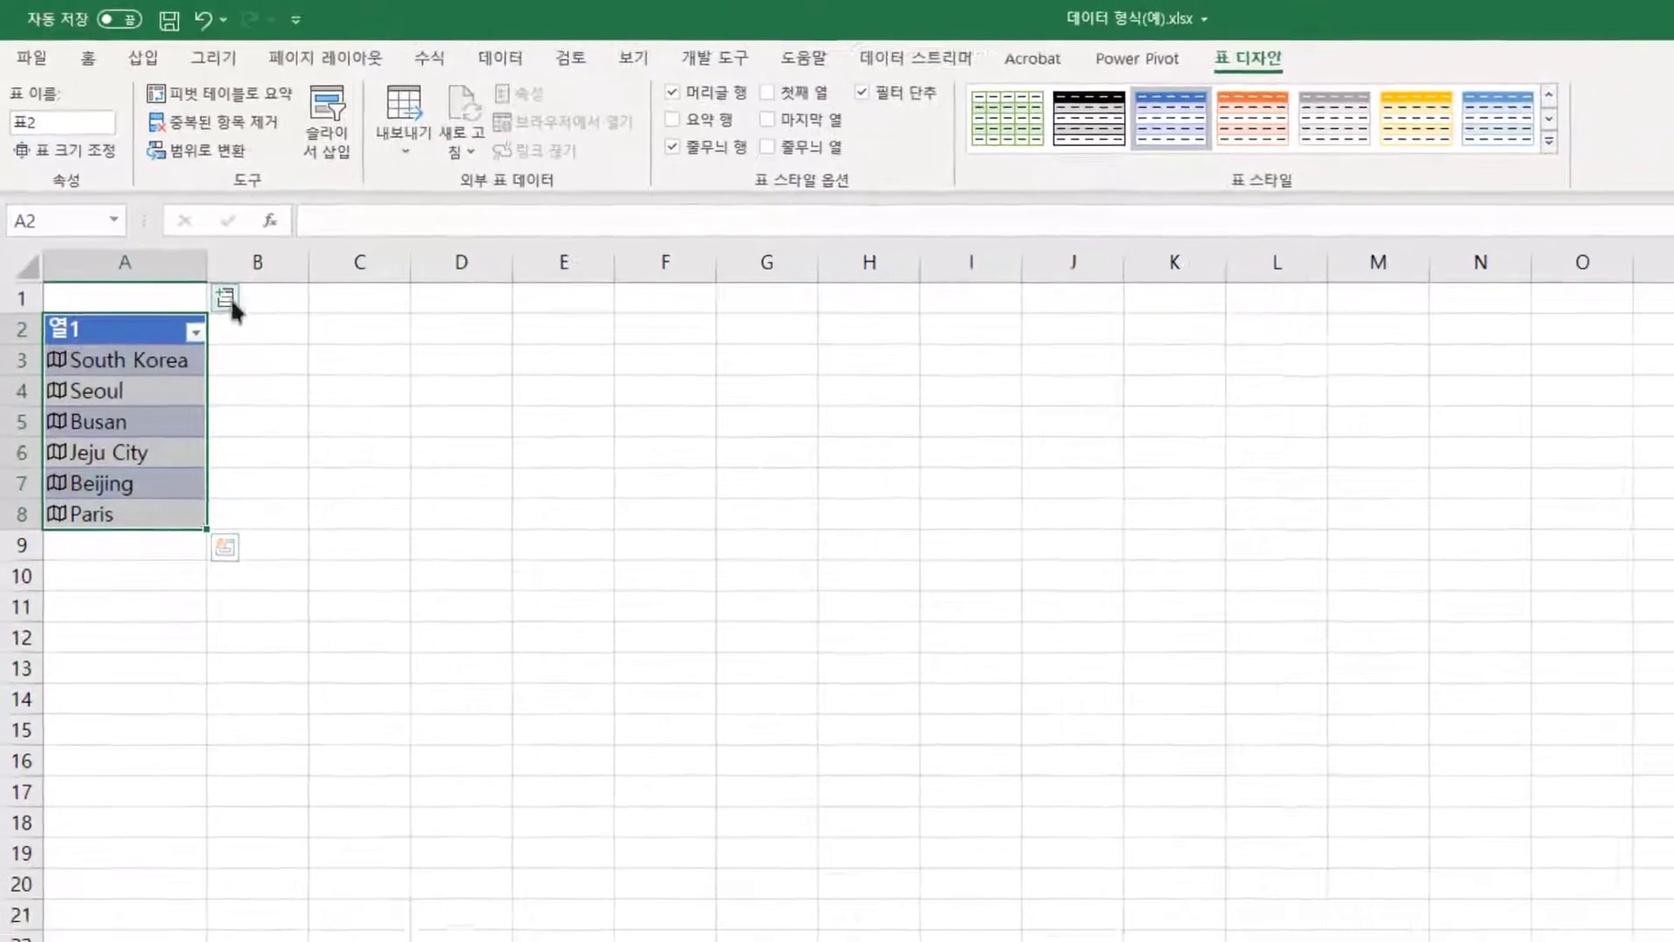
# Add Currency code and Area columns to the places table, autofitting column C.
pyautogui.click(221, 291)
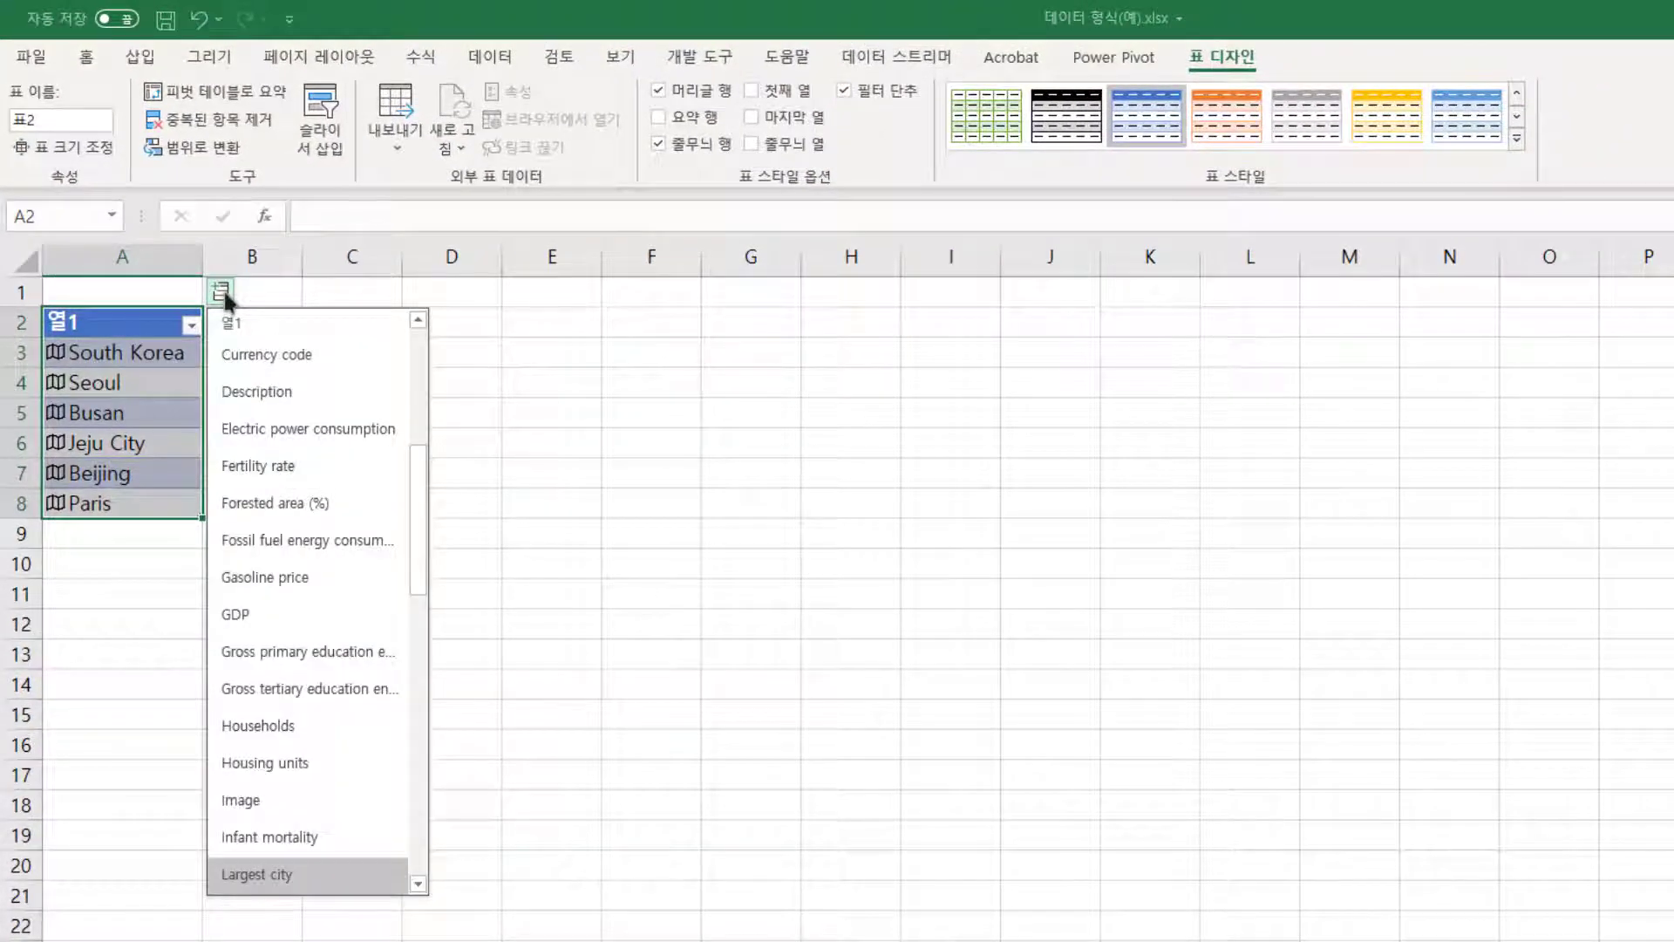
pyautogui.click(266, 355)
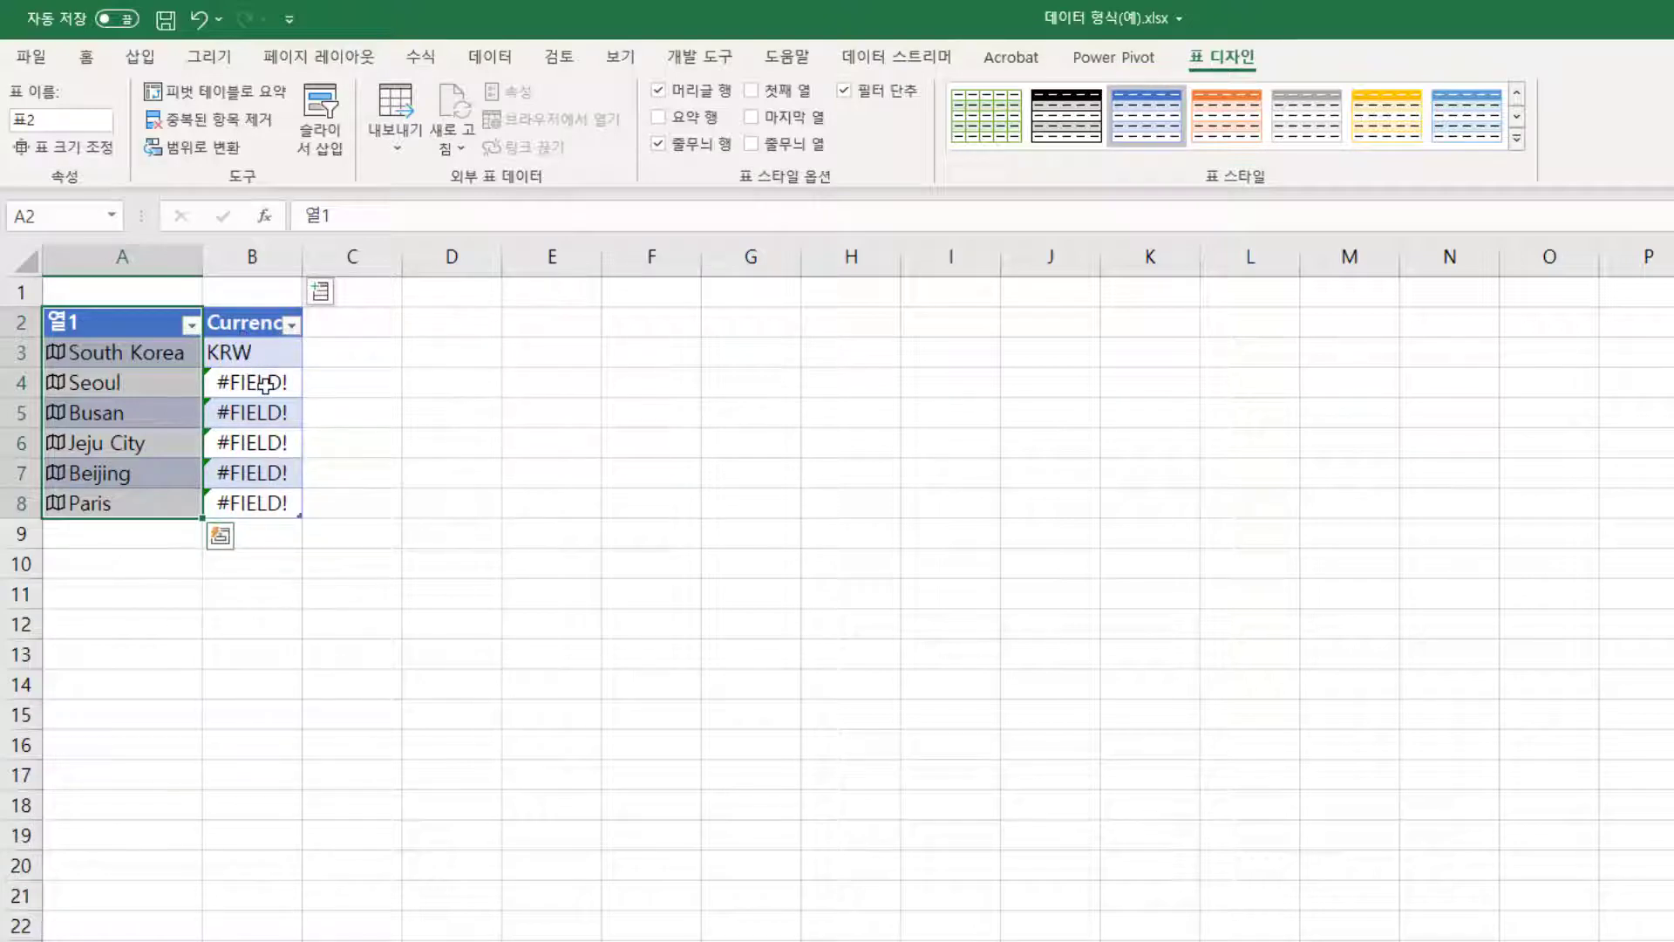
pyautogui.click(321, 291)
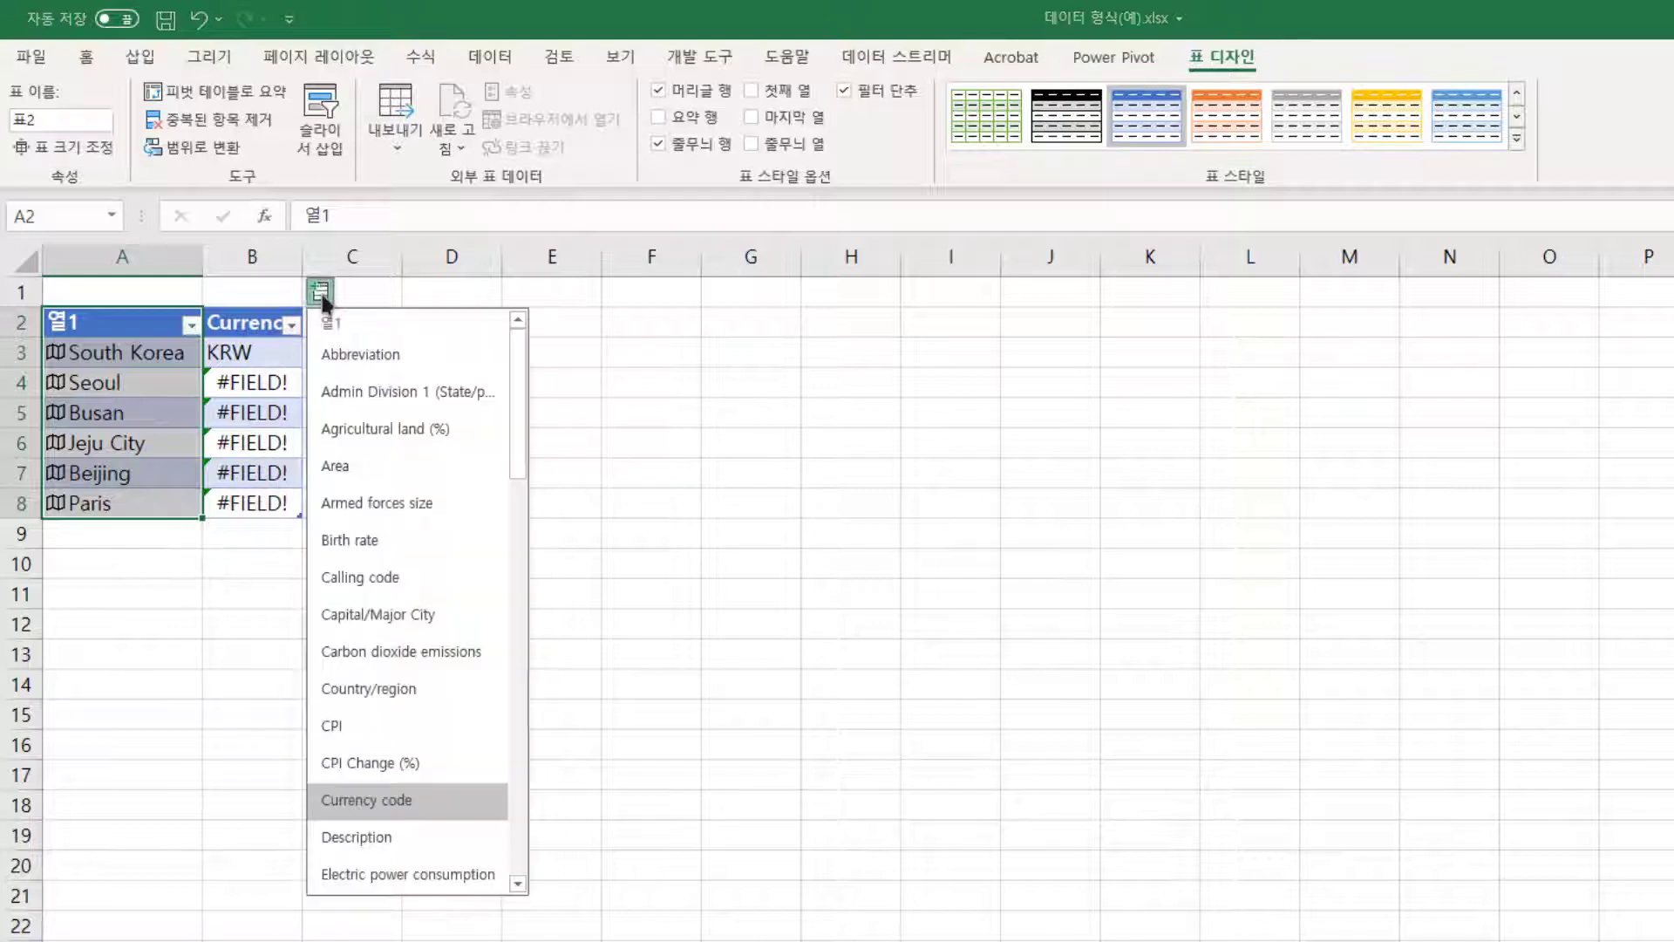
pyautogui.click(392, 469)
pyautogui.doubleClick(395, 270)
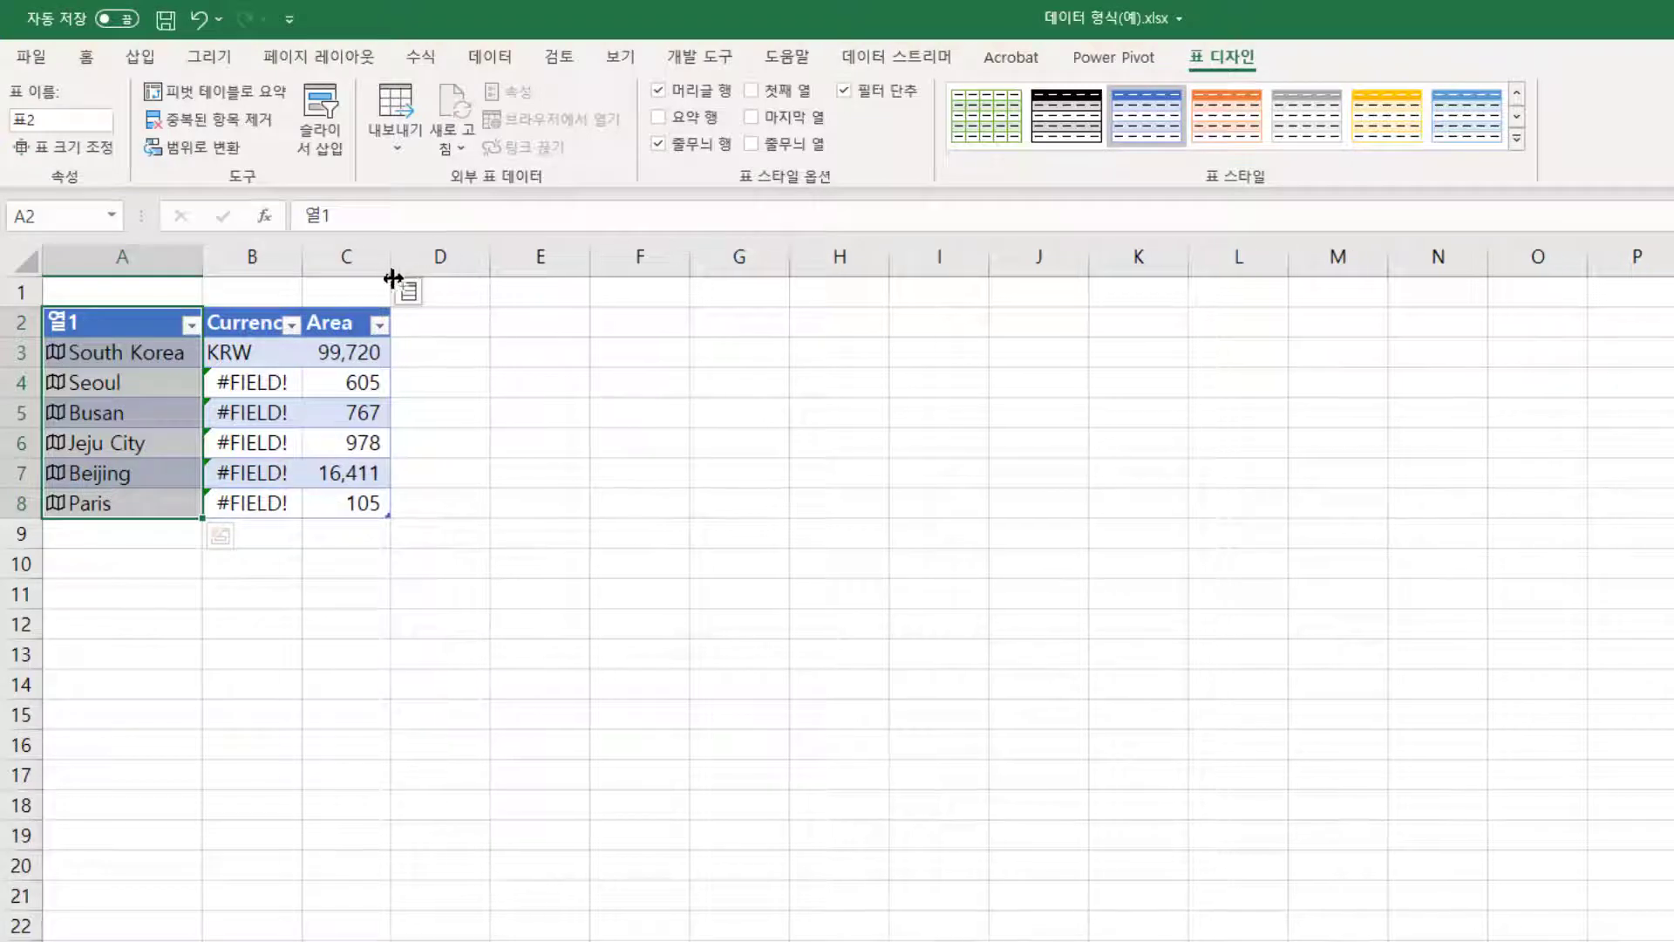
# Add a GDP column, autofit column D, then add an Image column.
pyautogui.click(409, 293)
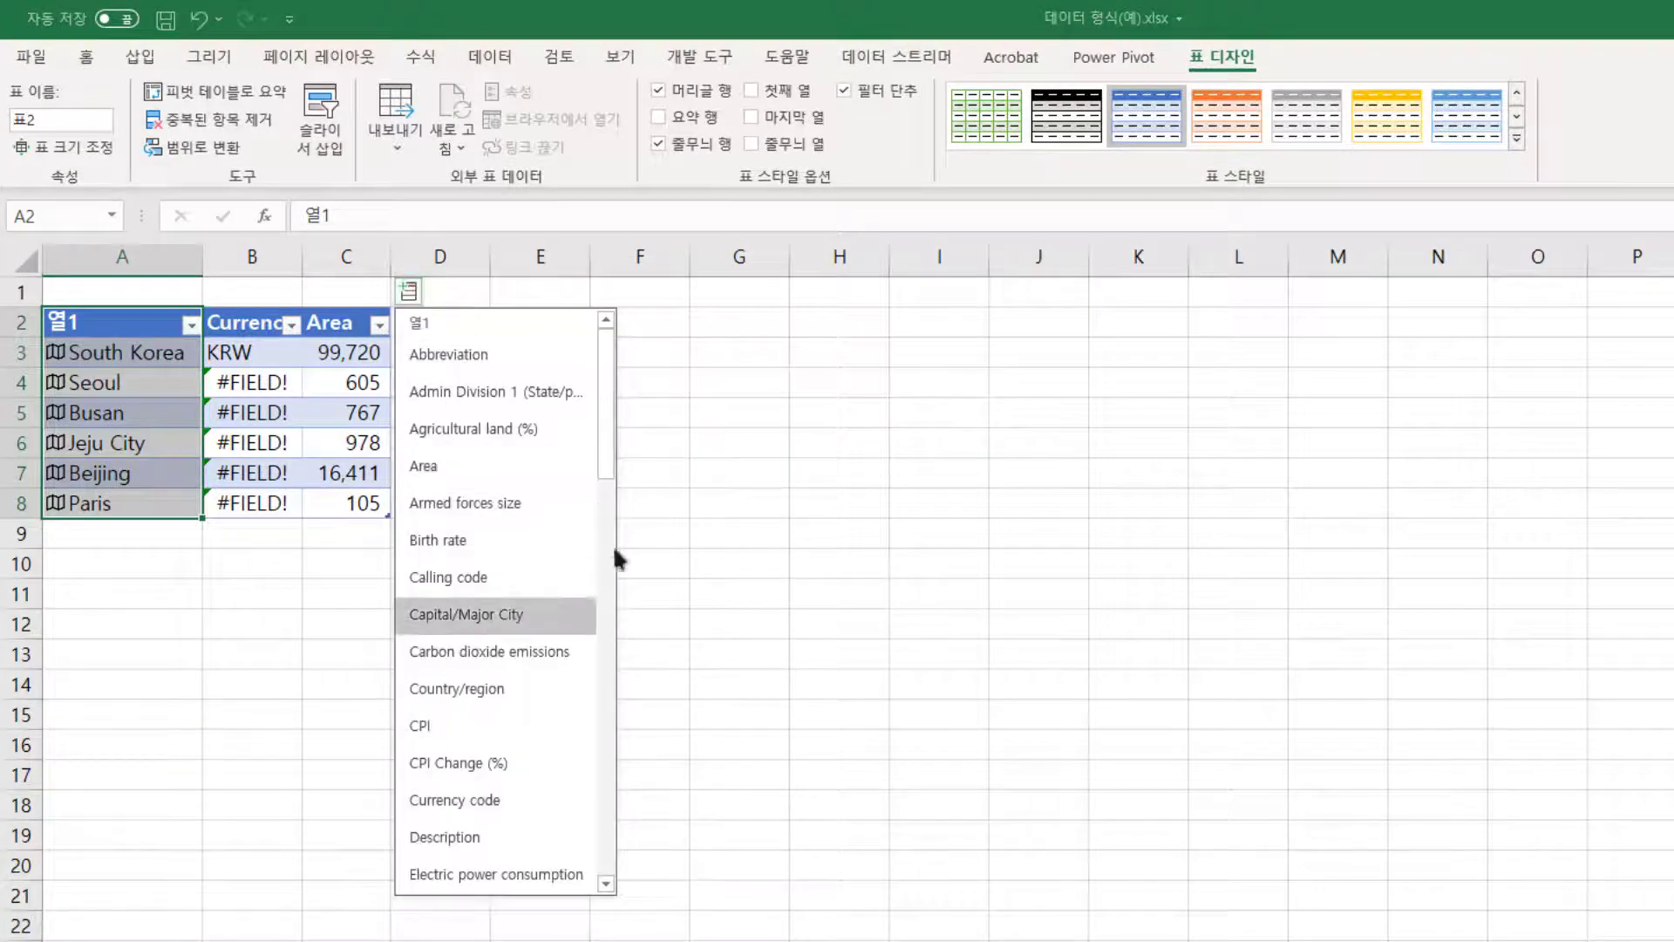
pyautogui.moveTo(608, 442); pyautogui.dragTo(607, 579)
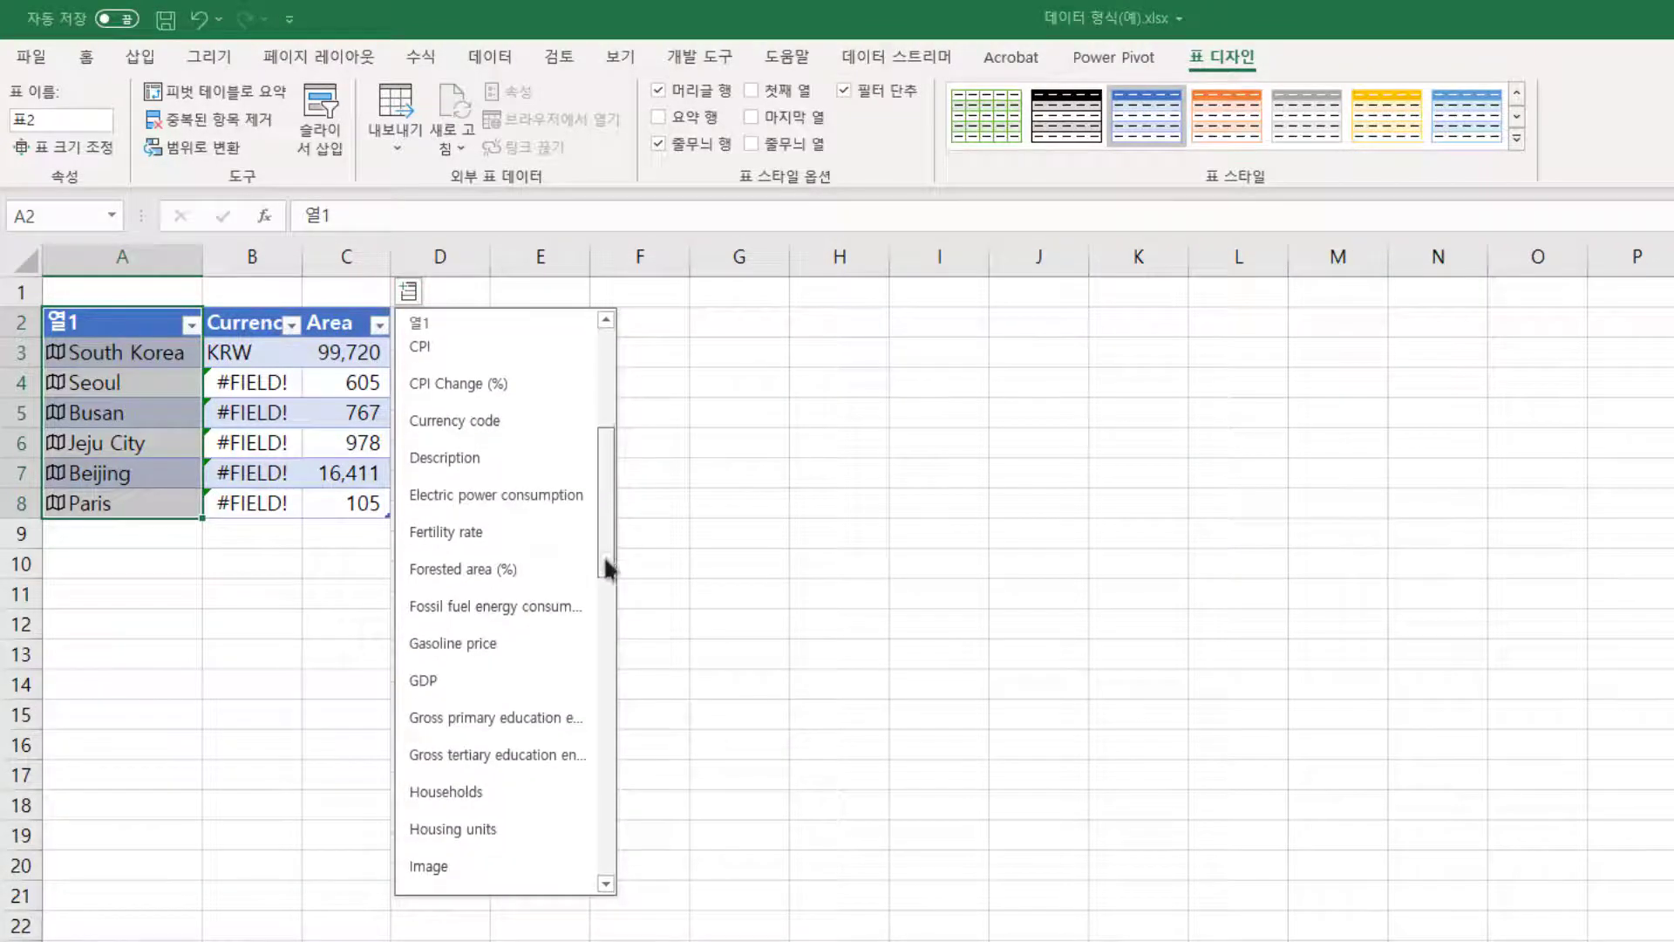
pyautogui.click(548, 577)
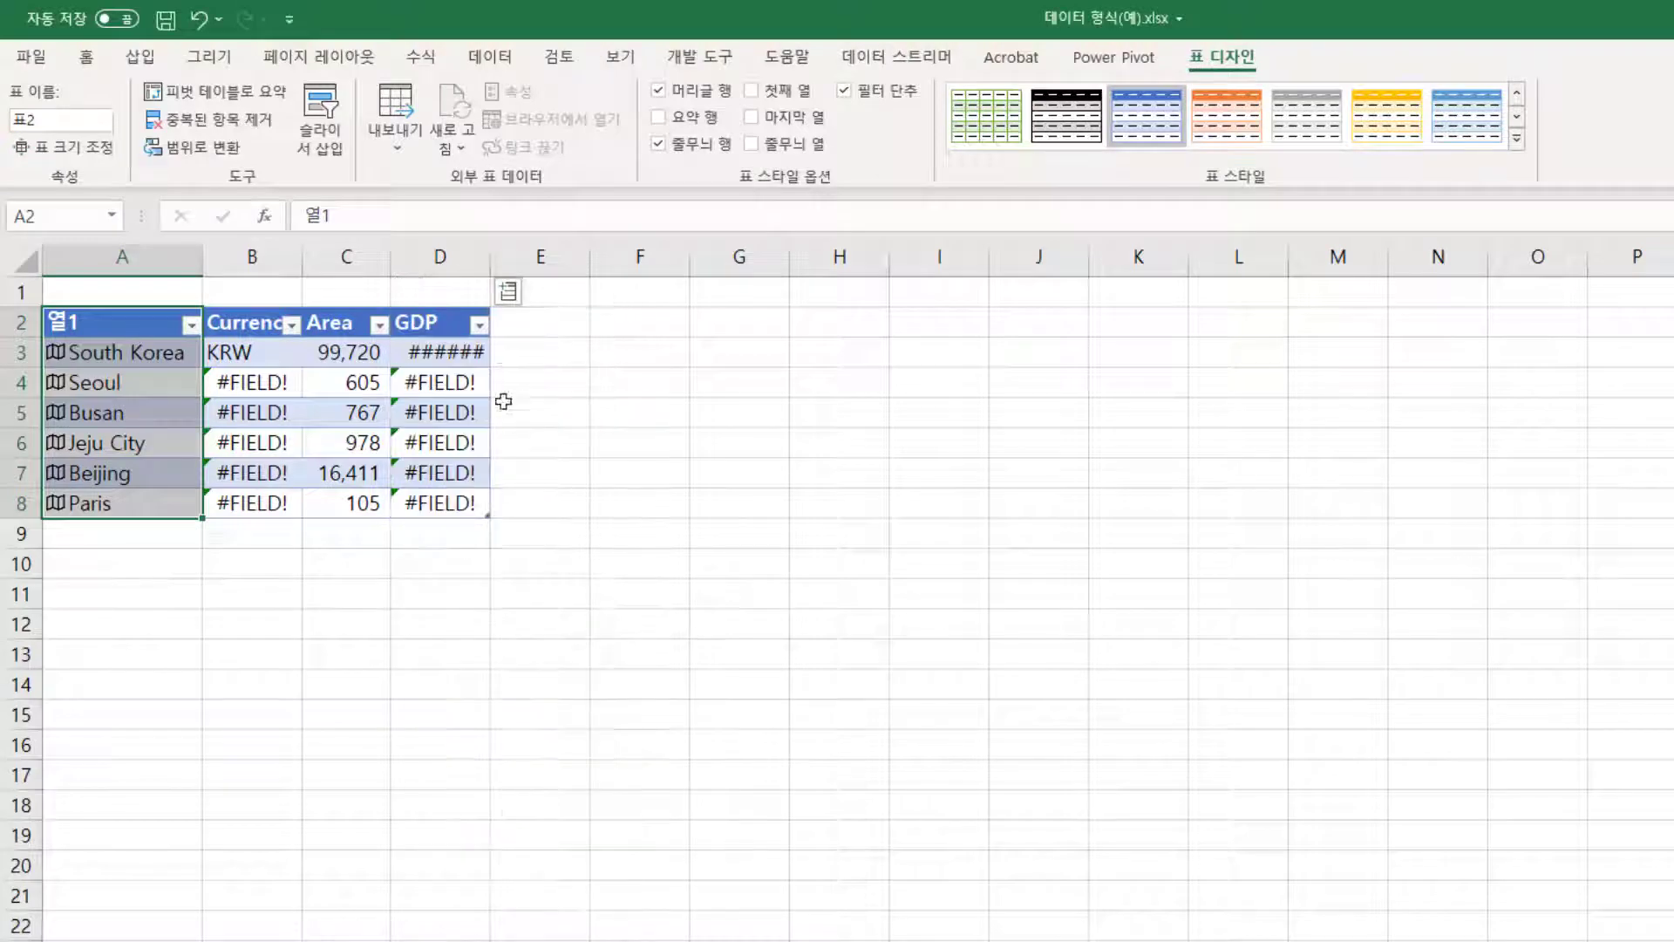
pyautogui.doubleClick(491, 266)
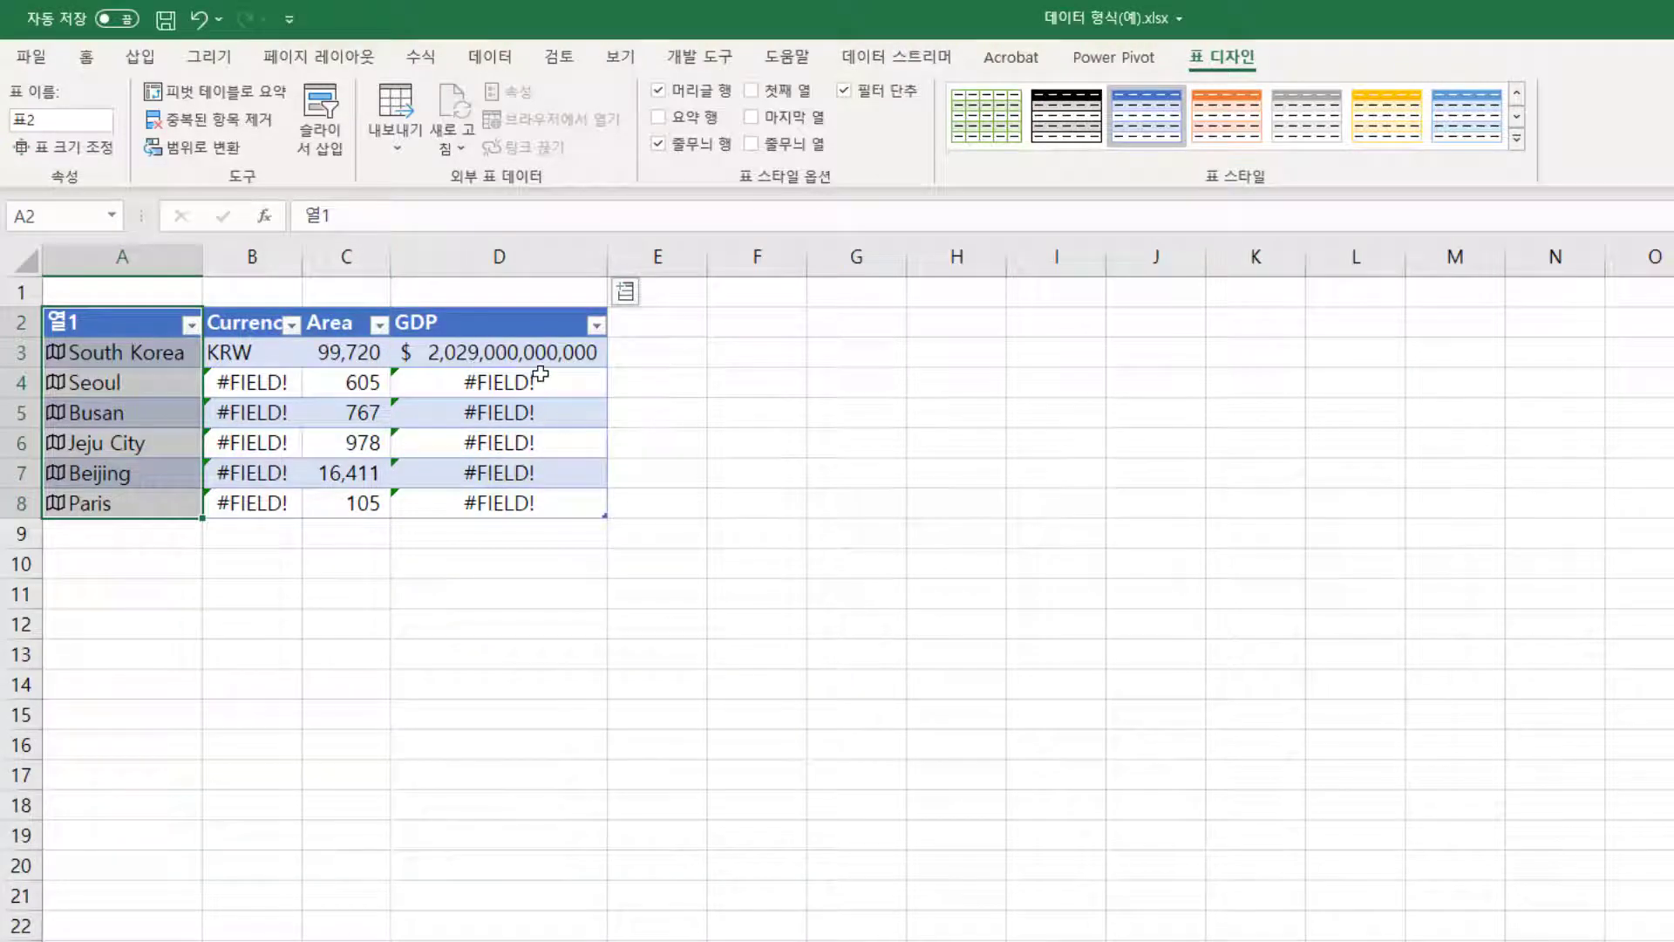
pyautogui.click(624, 292)
pyautogui.moveTo(820, 436); pyautogui.dragTo(820, 568)
pyautogui.scroll(-2, 820, 568)
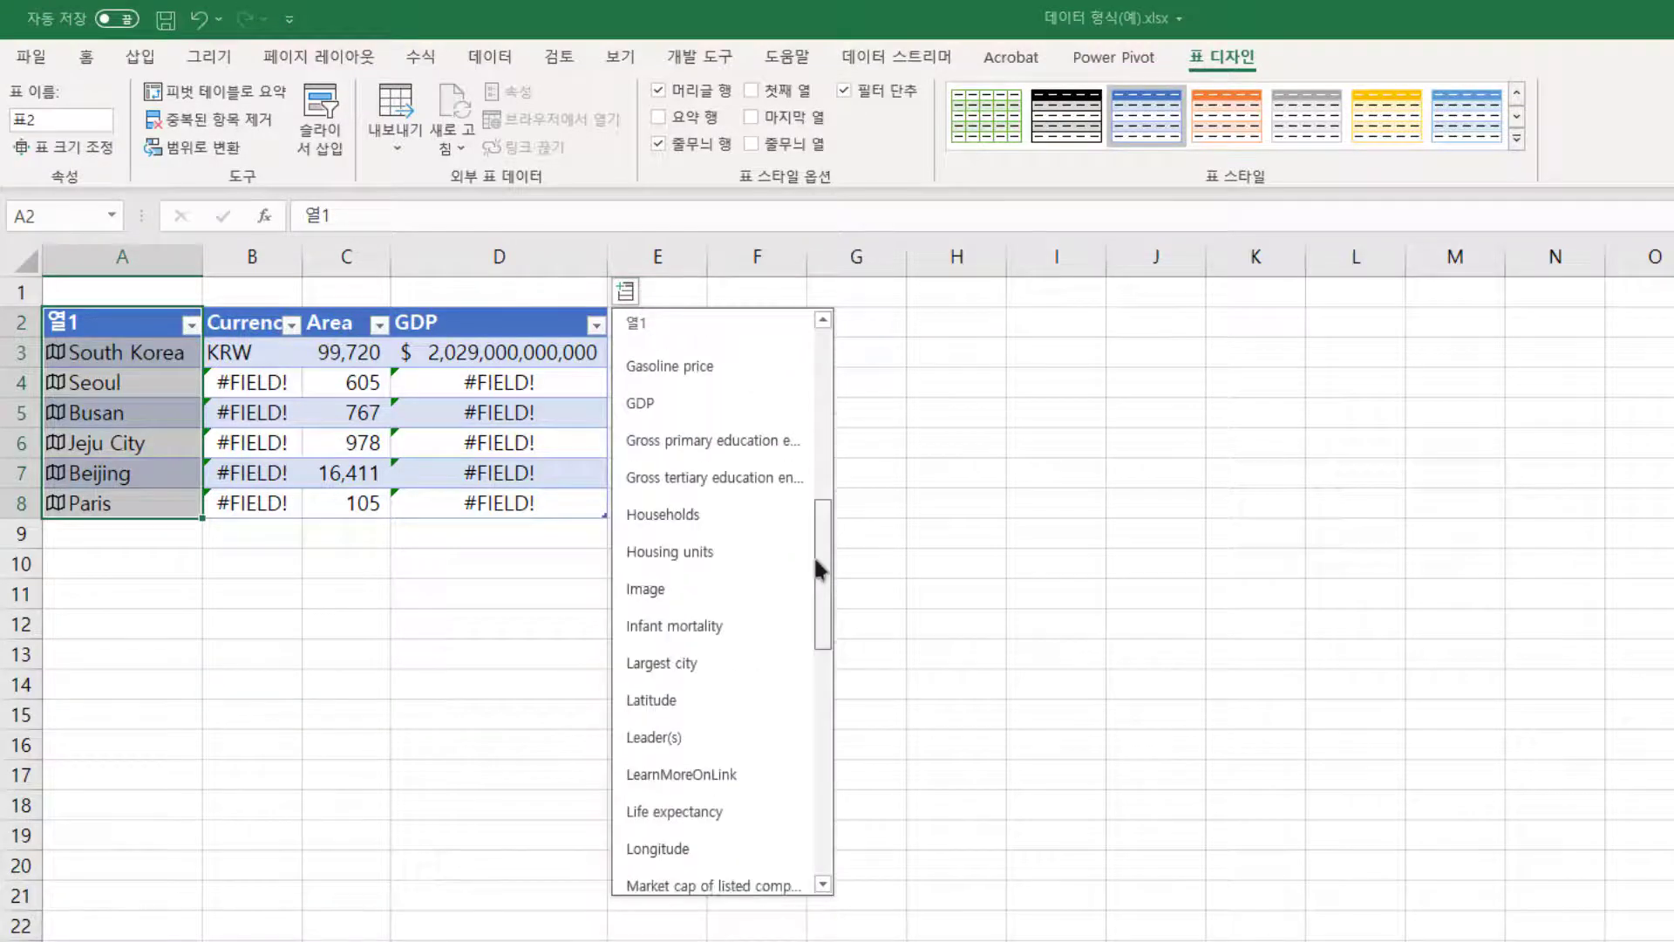
pyautogui.click(775, 589)
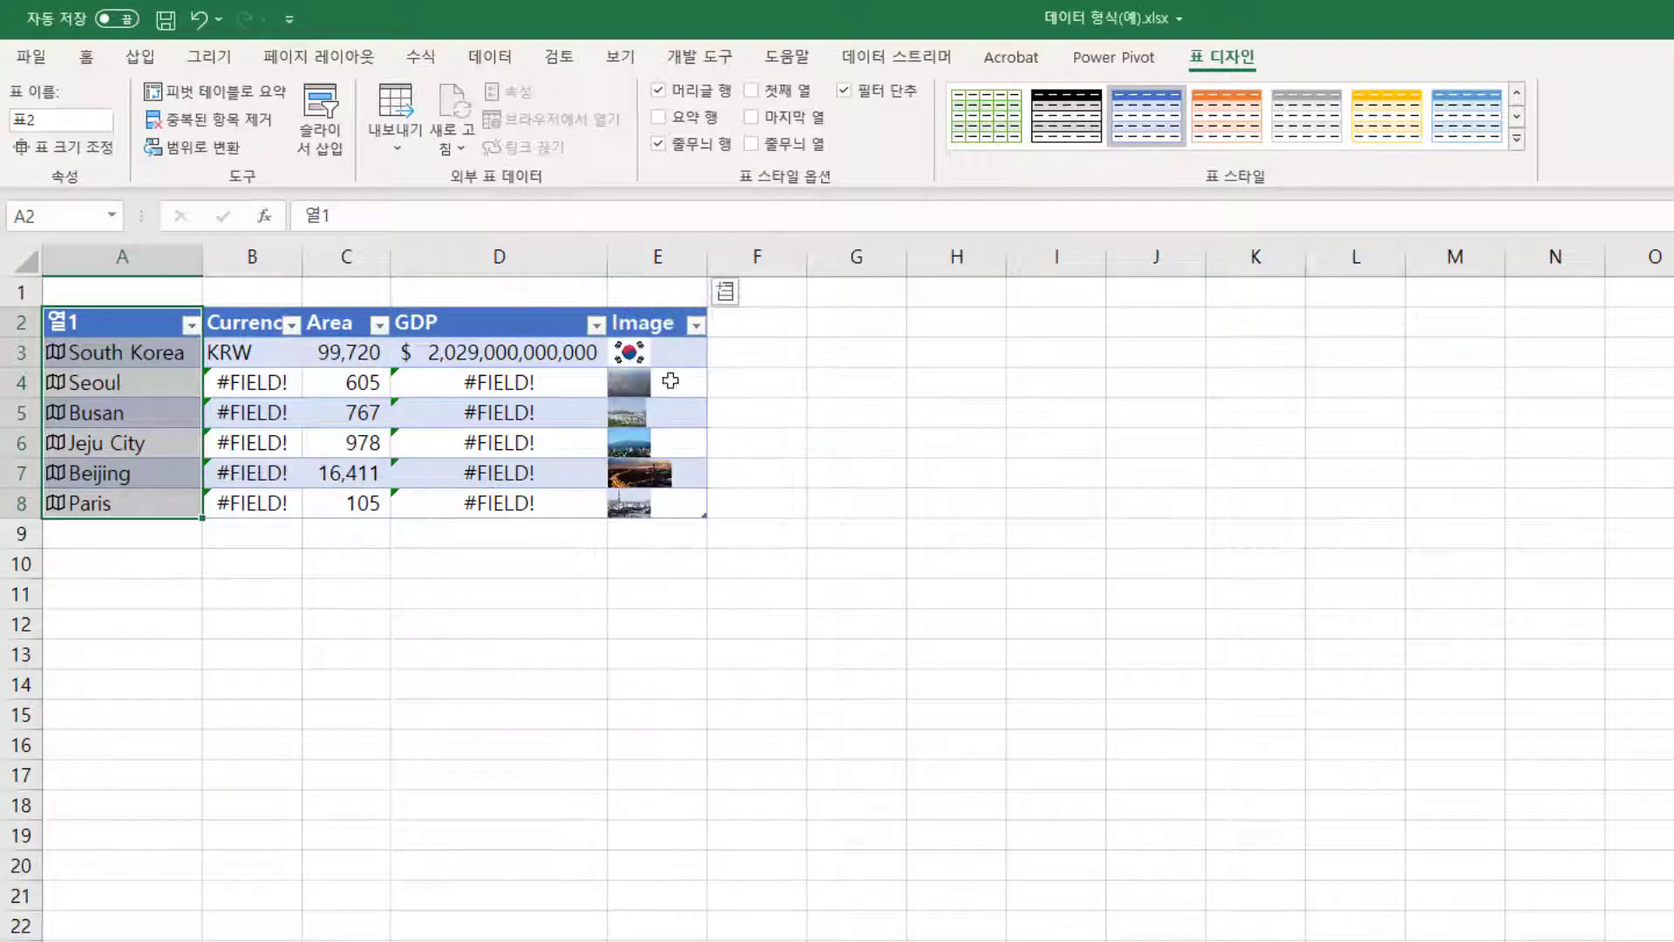
# Add Official language and Urban population columns, widening columns F and G to fit.
pyautogui.click(722, 293)
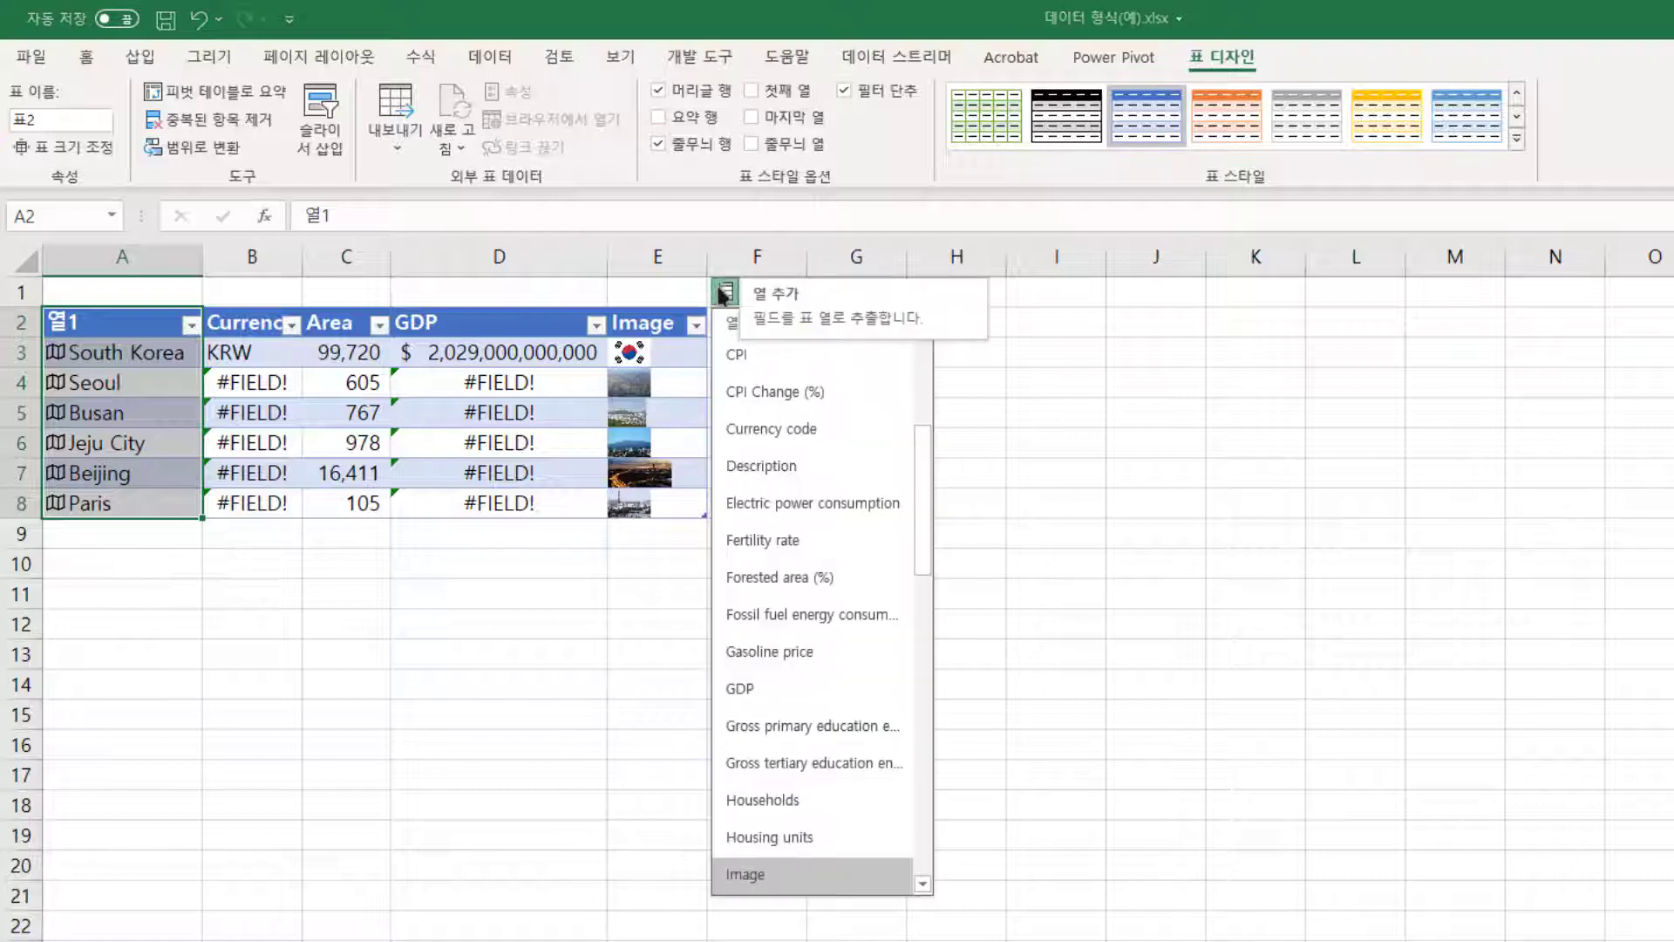
pyautogui.moveTo(926, 444); pyautogui.dragTo(923, 605)
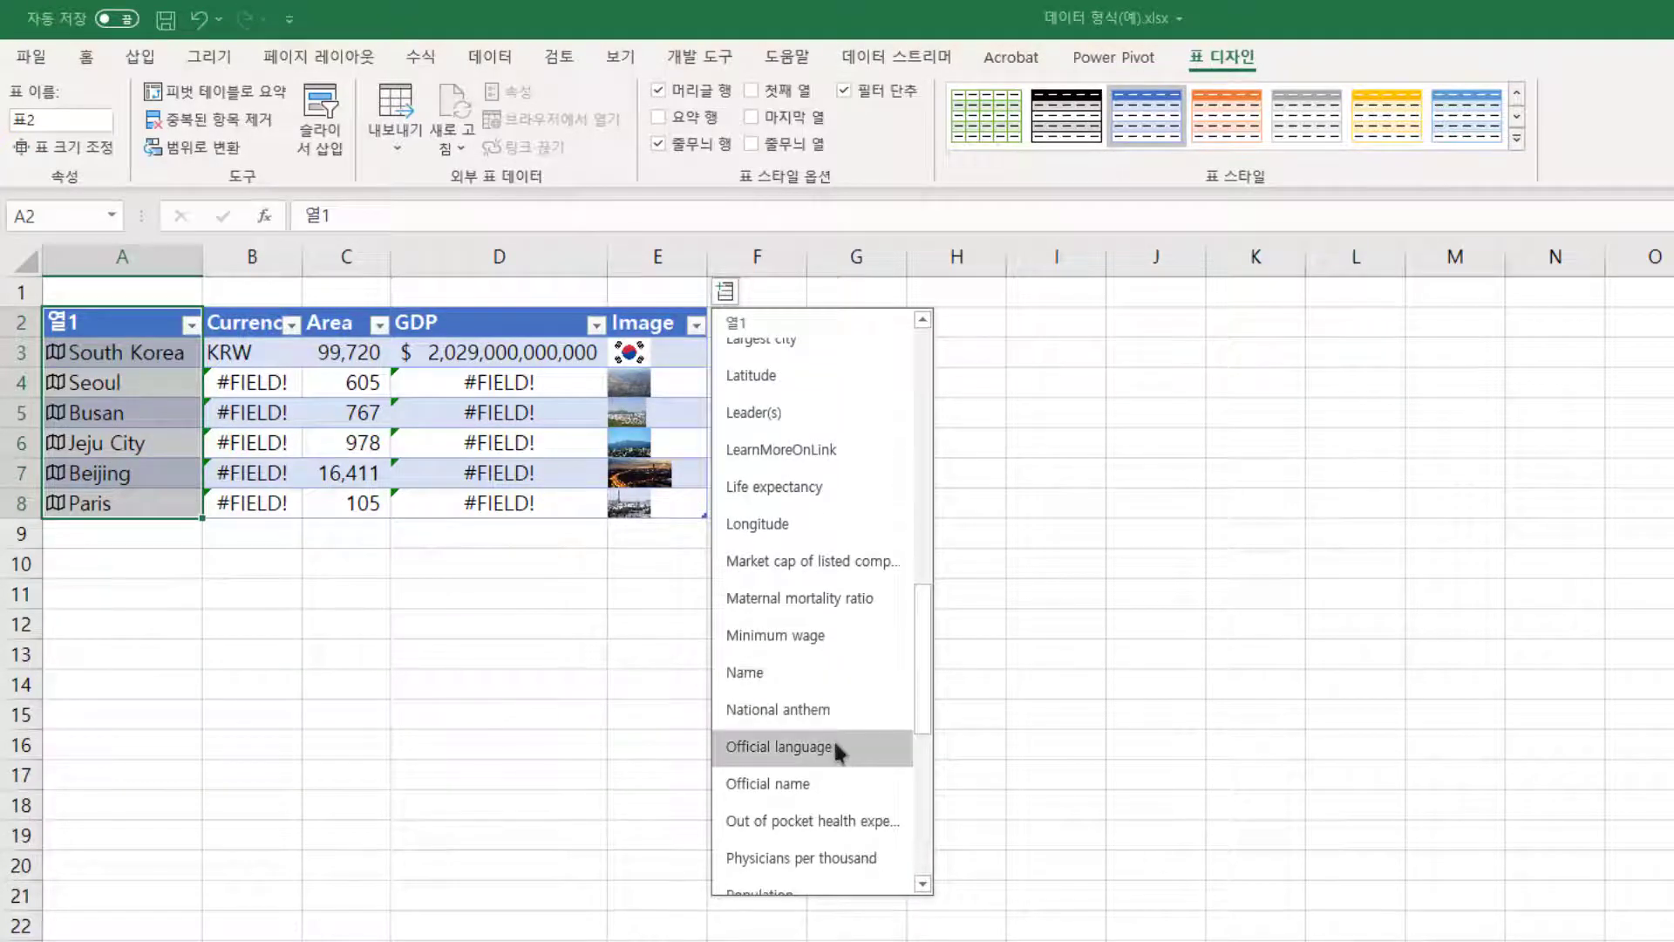
pyautogui.click(834, 745)
pyautogui.moveTo(803, 257); pyautogui.dragTo(1040, 256)
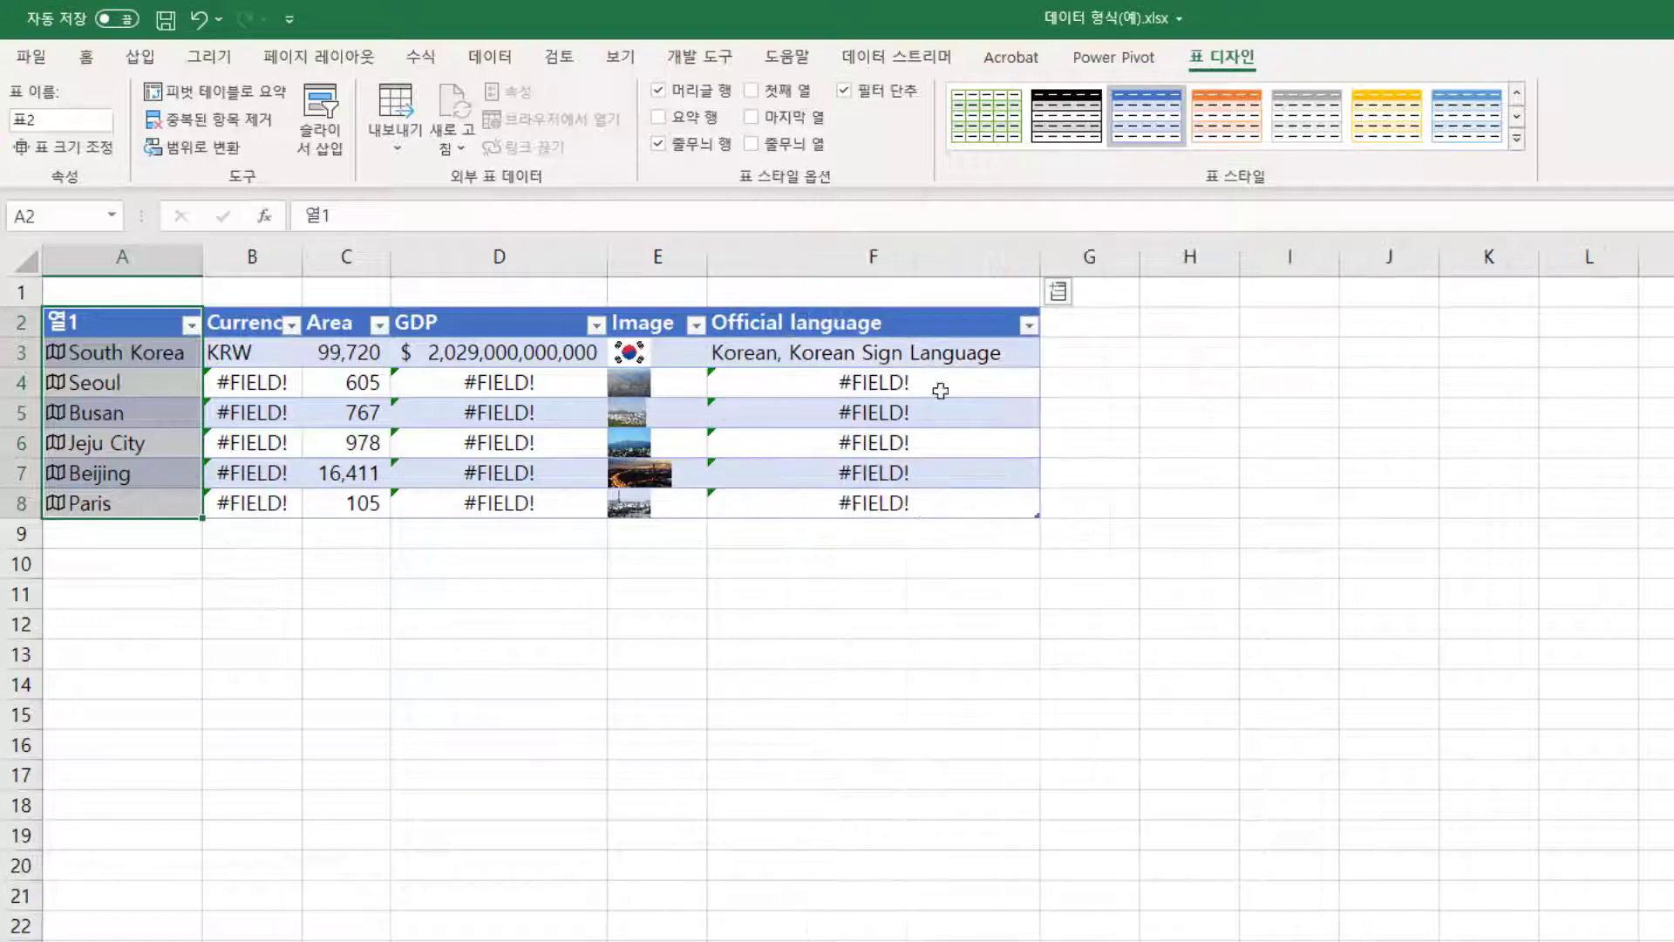
pyautogui.click(1053, 296)
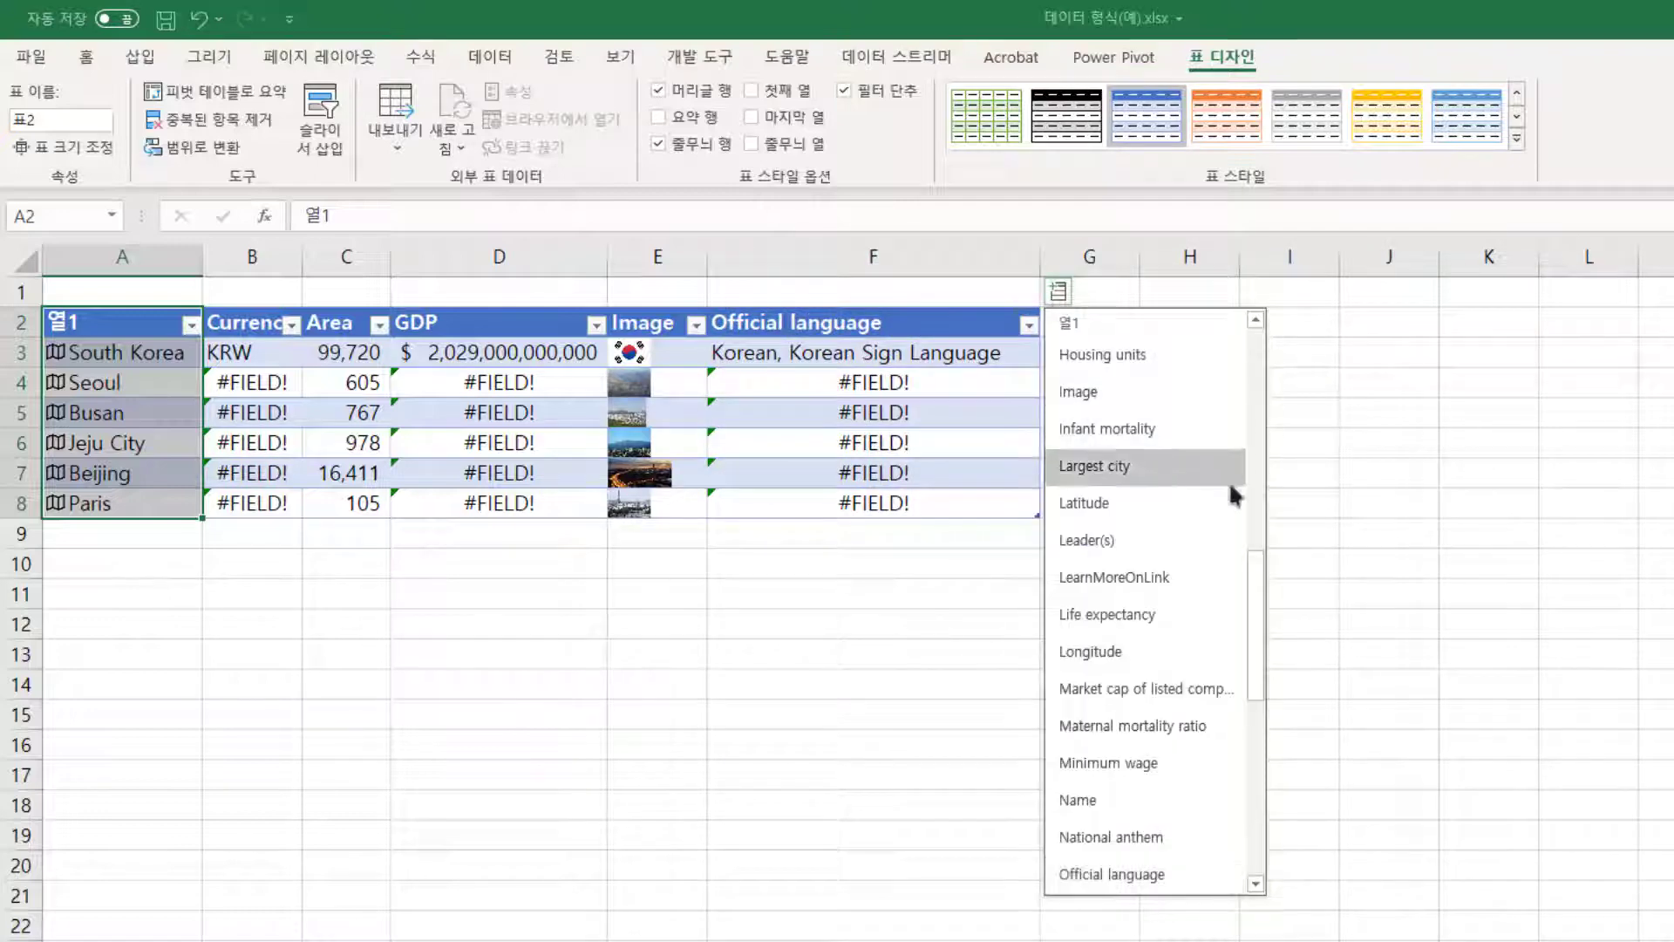
pyautogui.moveTo(1257, 579)
pyautogui.mouseDown()
pyautogui.moveTo(1273, 683)
pyautogui.moveTo(1271, 537)
pyautogui.moveTo(1255, 793)
pyautogui.mouseUp()
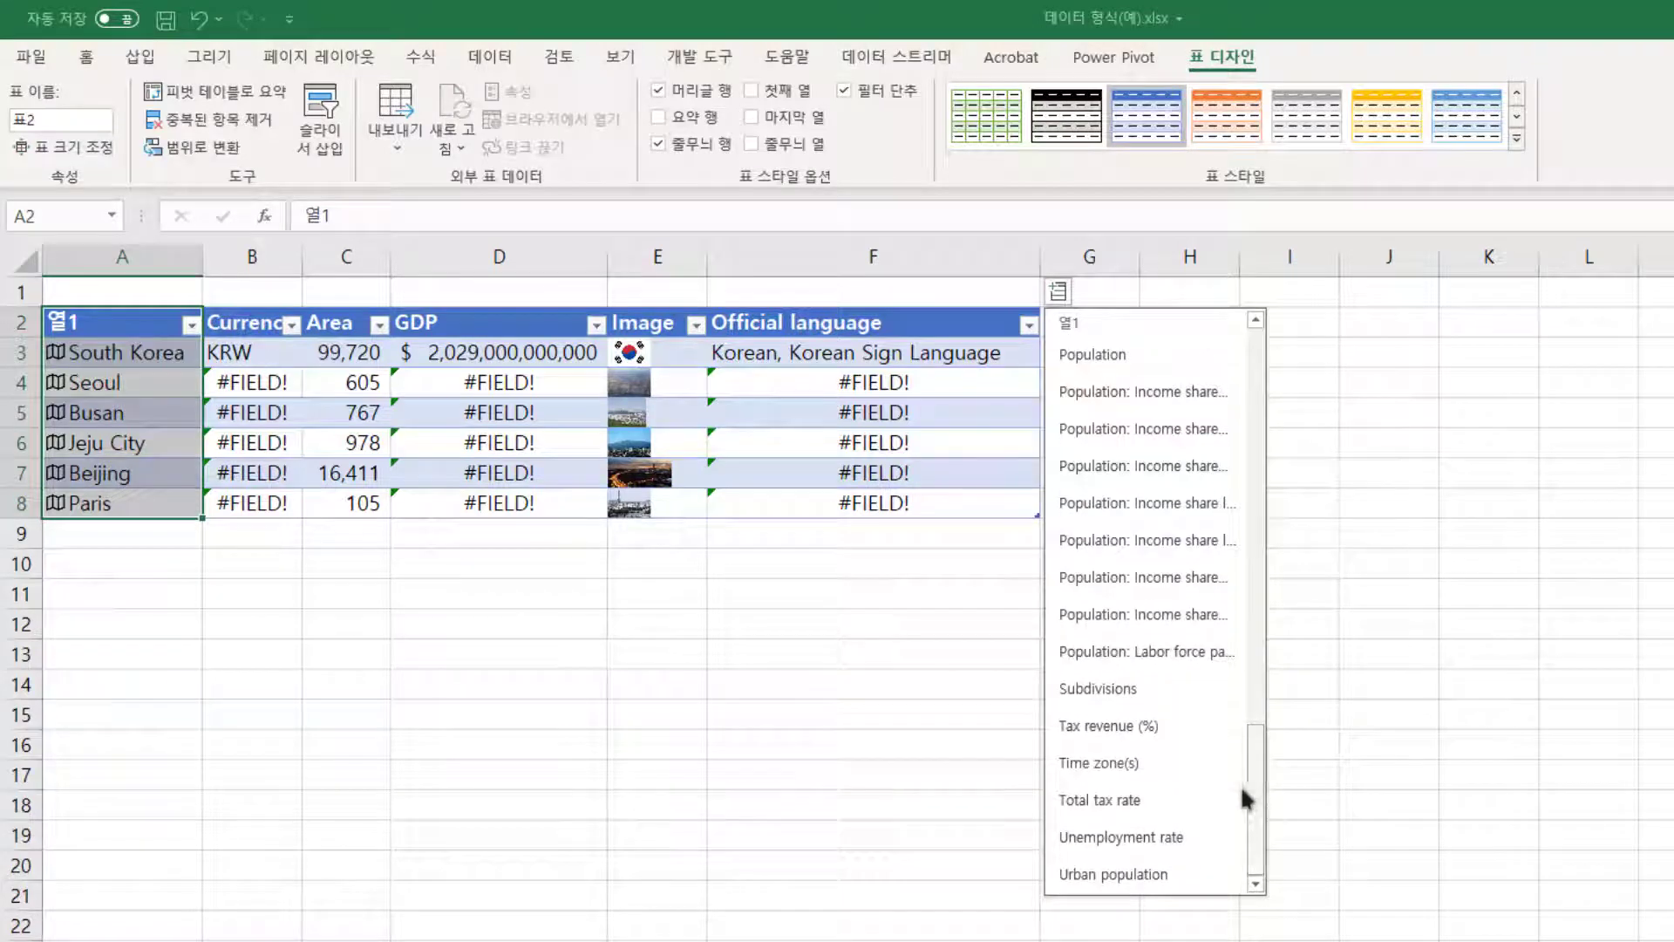
pyautogui.click(1155, 868)
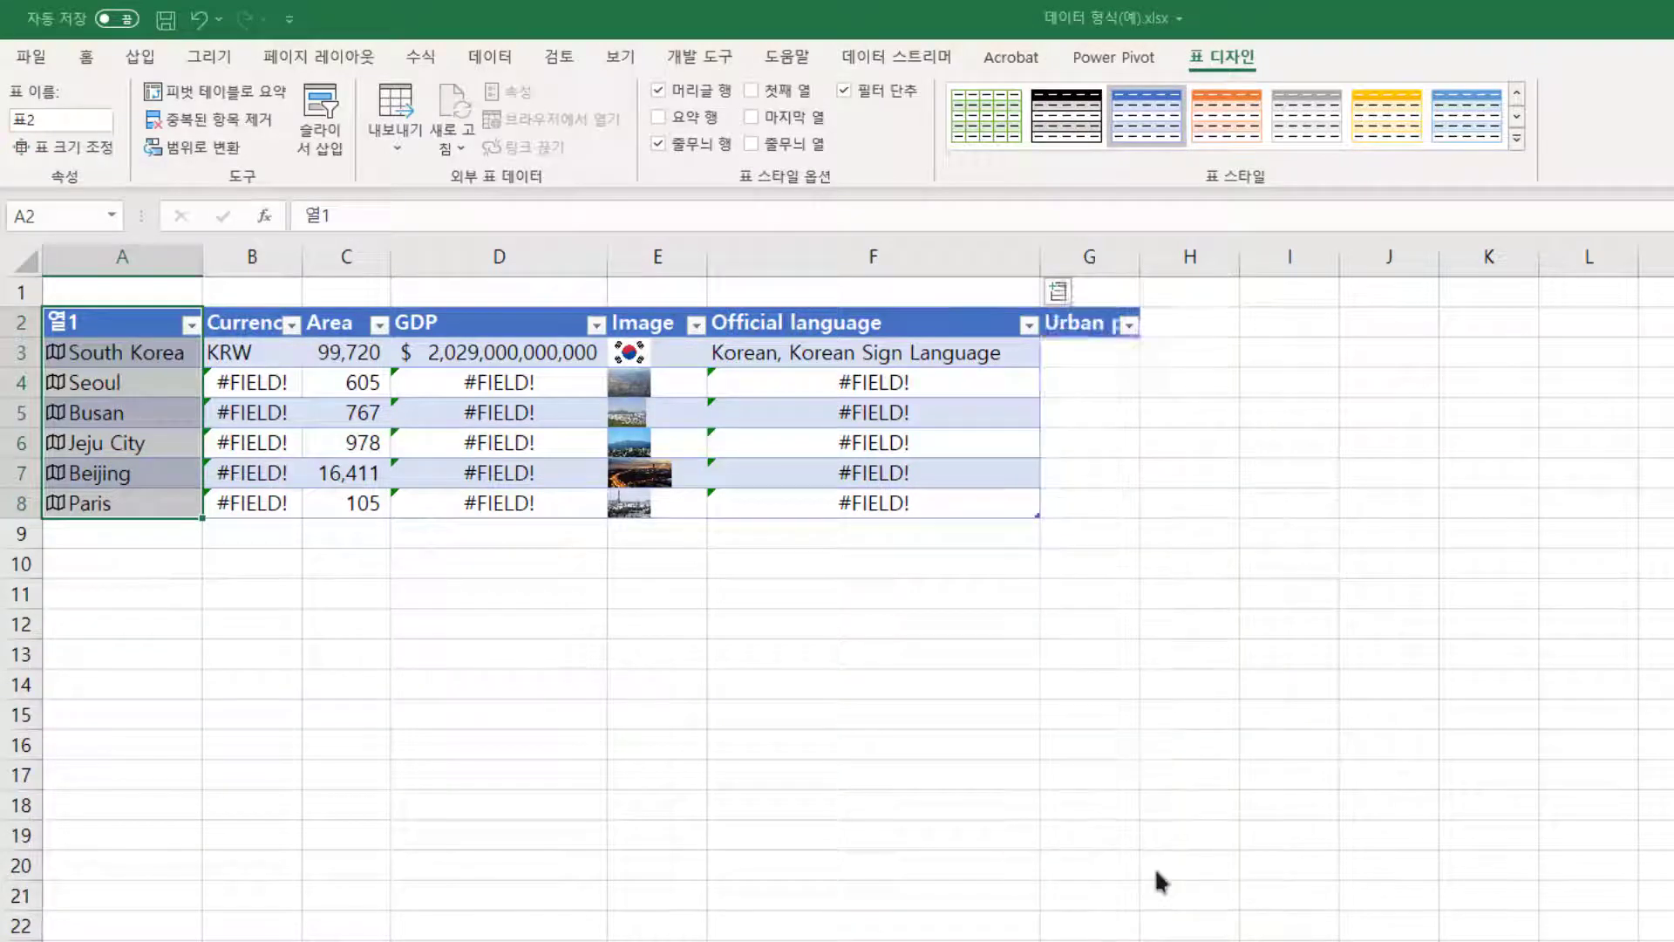
pyautogui.doubleClick(1134, 256)
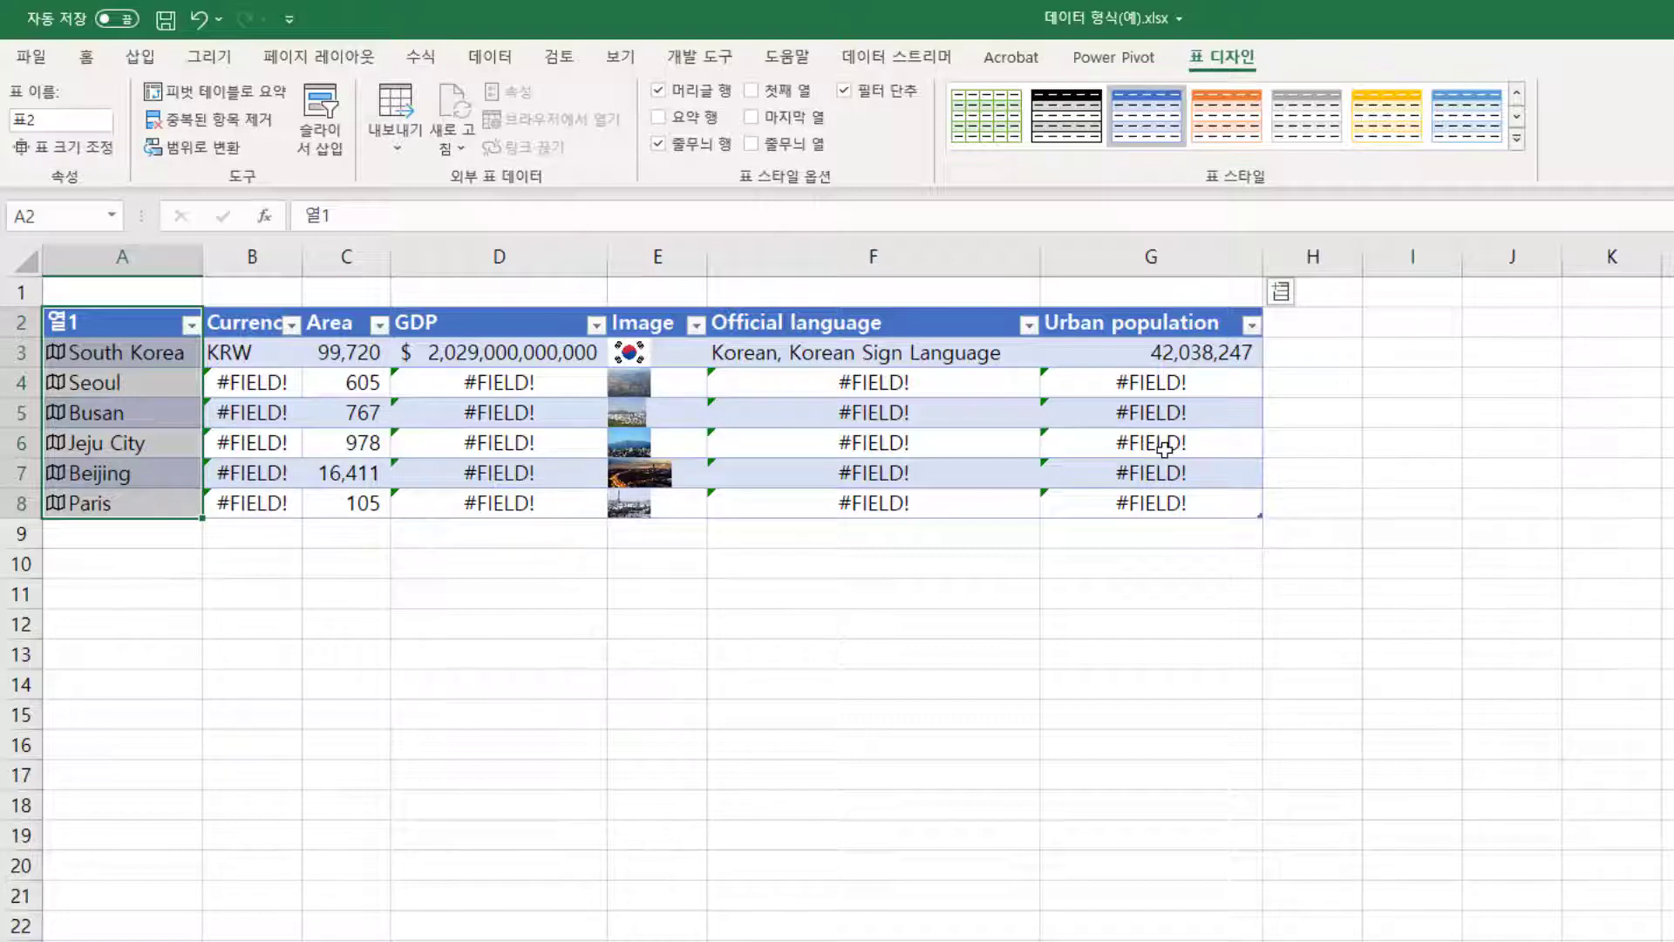
# Add an Infant mortality column and autofit column H.
pyautogui.click(1275, 294)
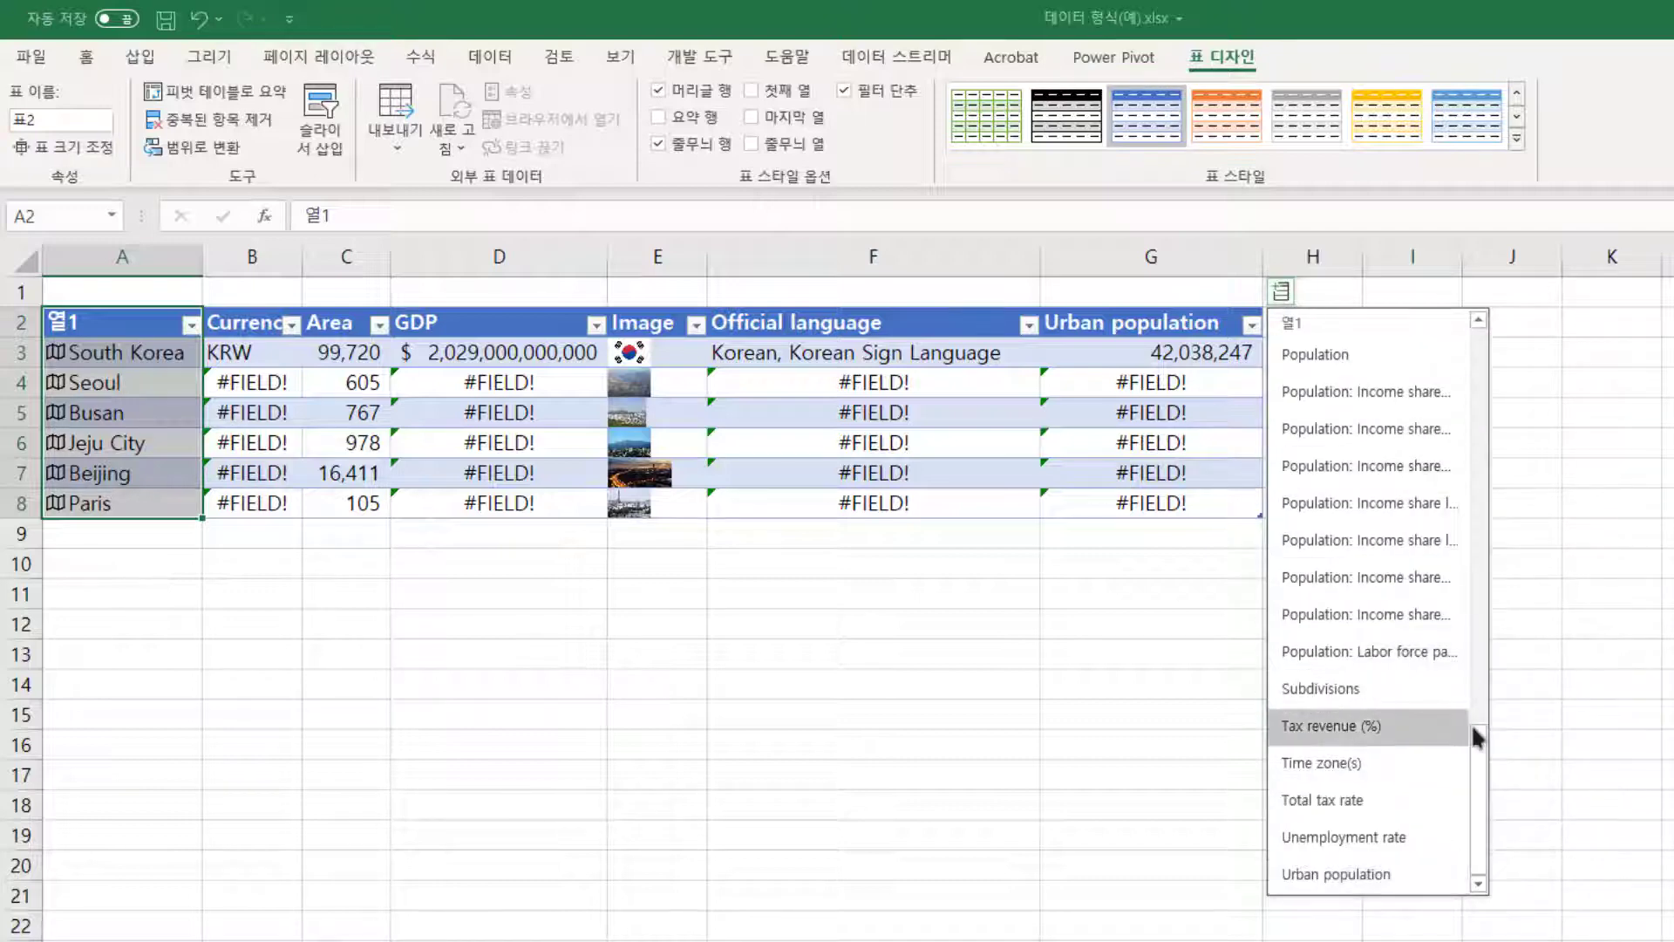
pyautogui.moveTo(1472, 726); pyautogui.dragTo(1476, 552)
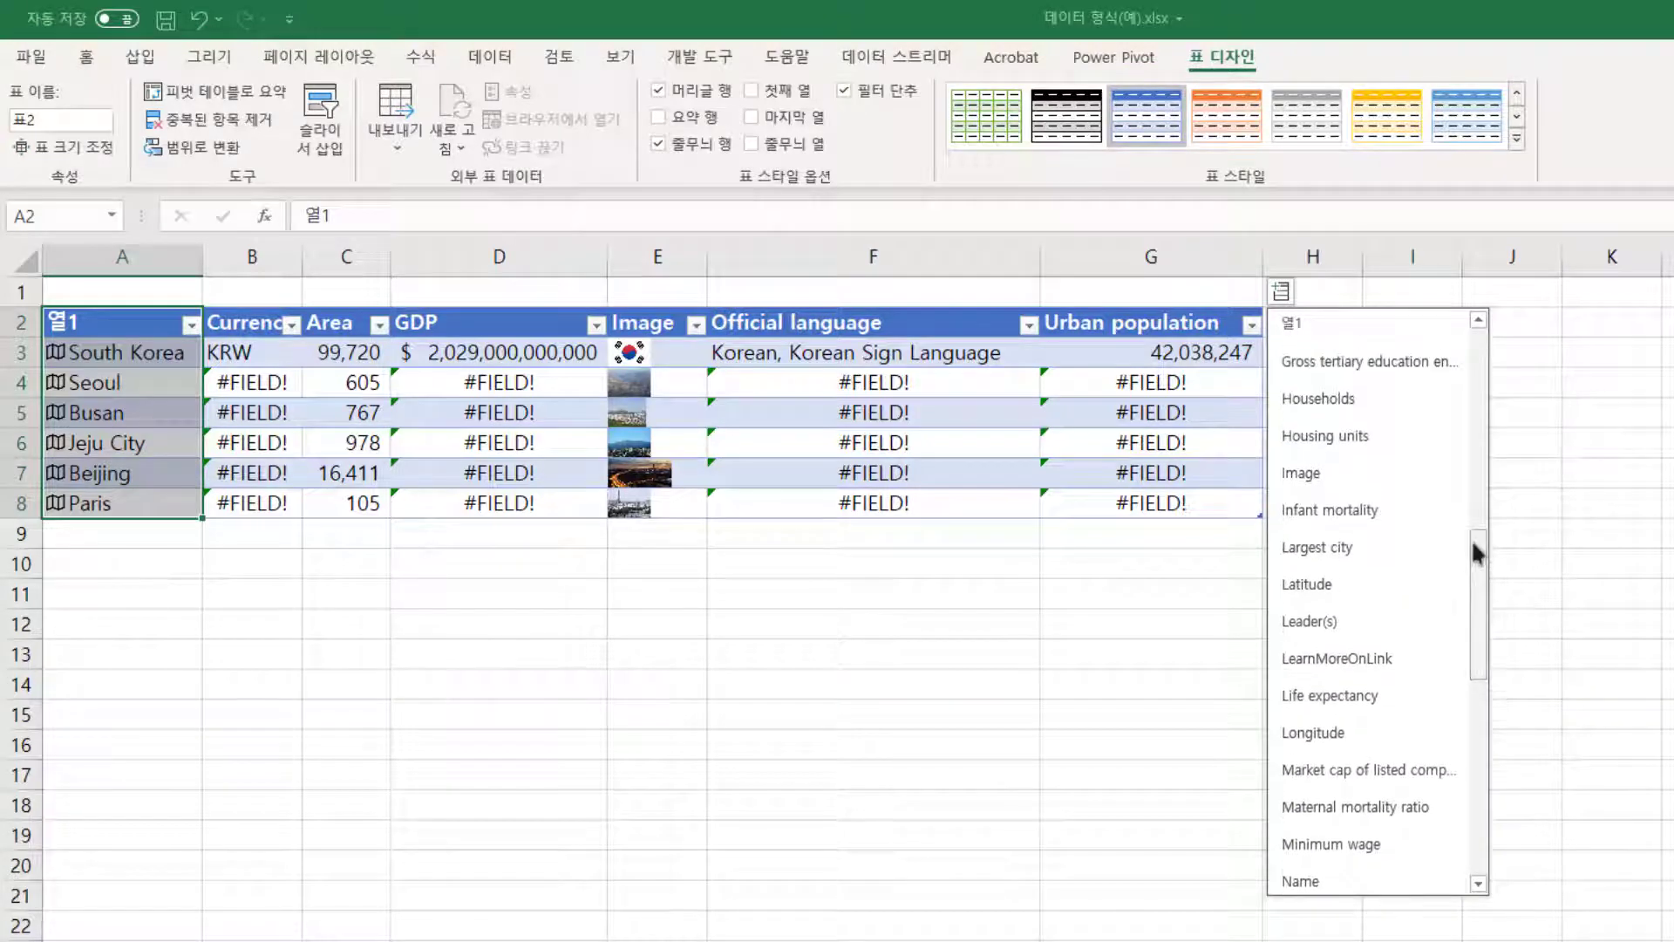
pyautogui.click(1360, 510)
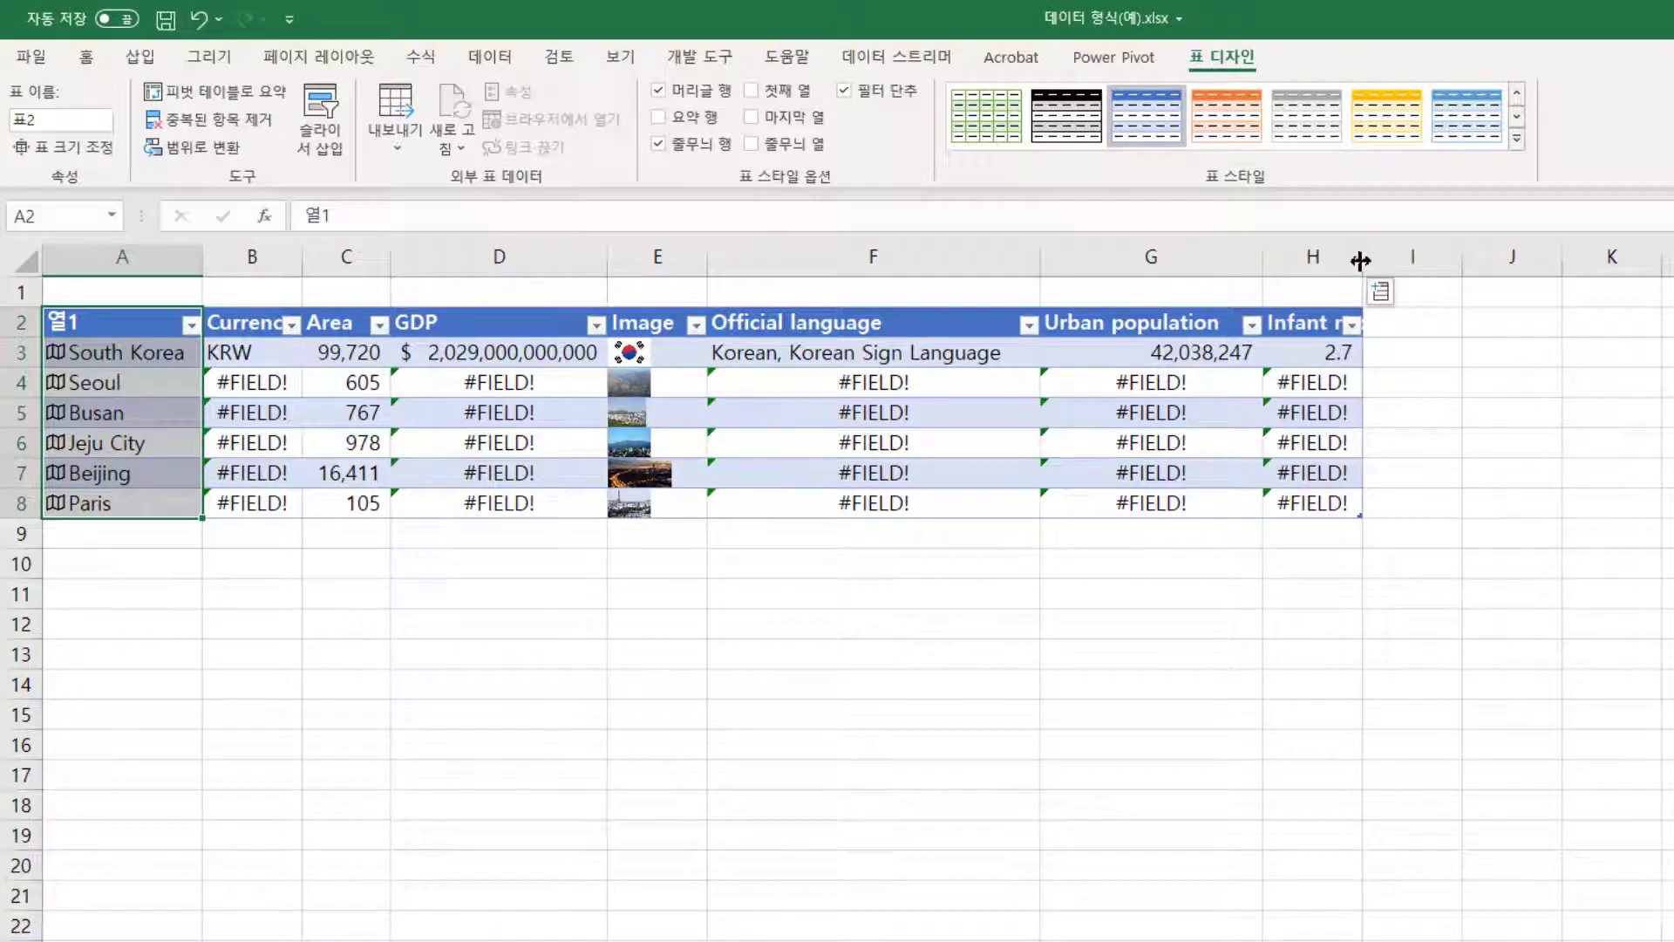
pyautogui.doubleClick(1360, 259)
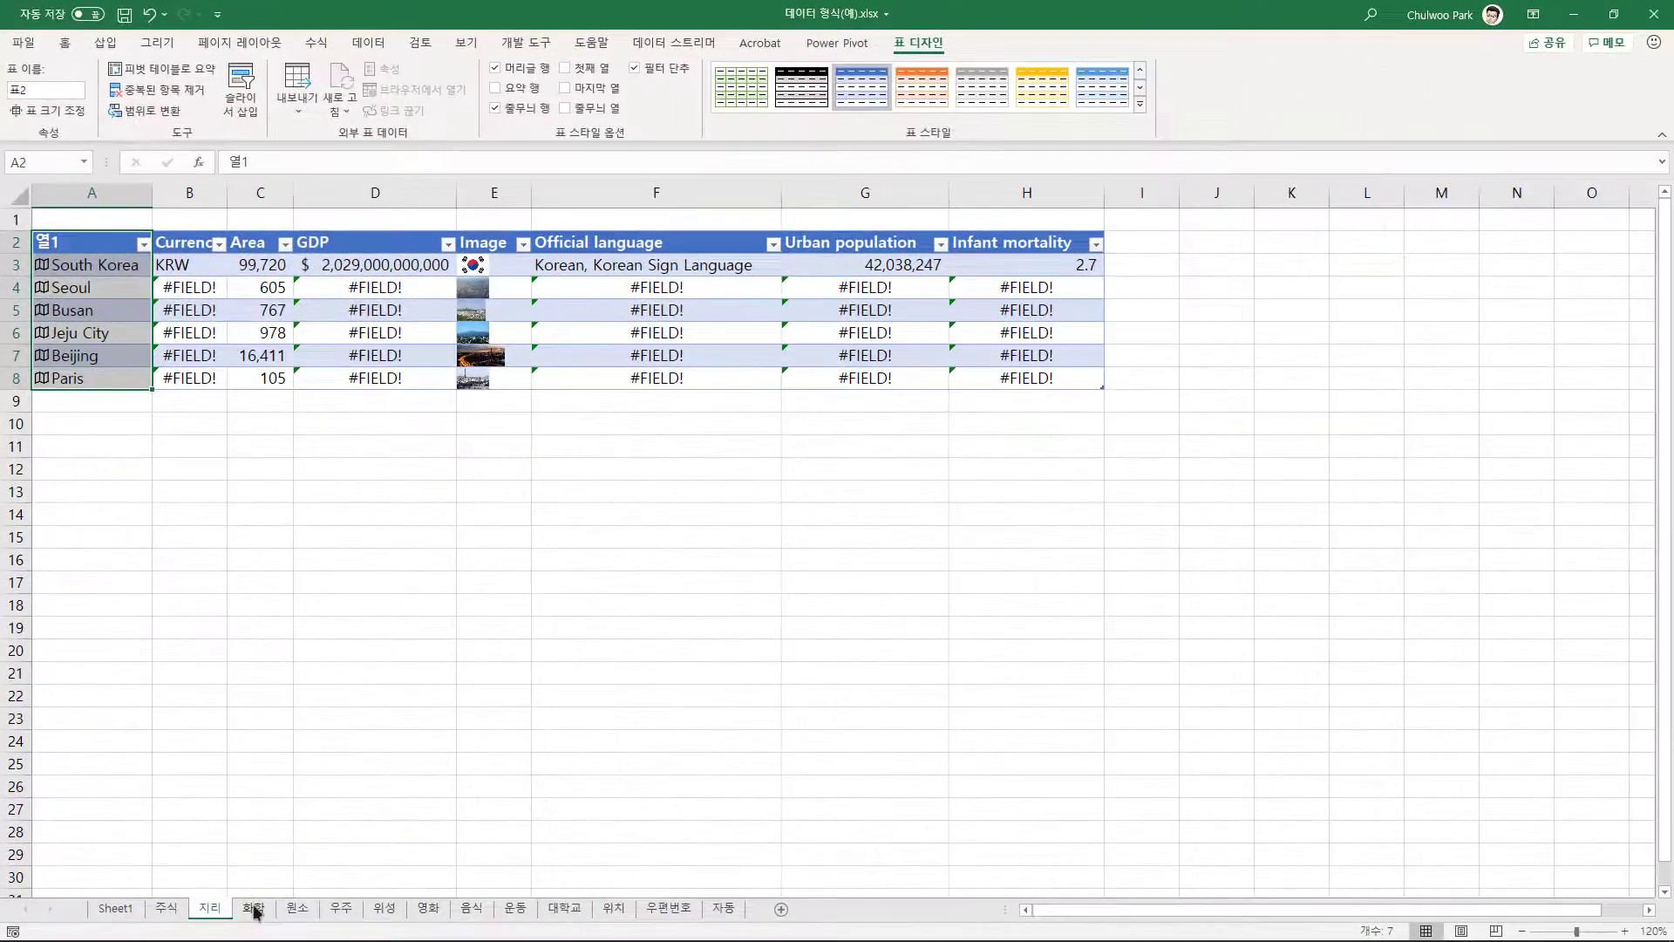
# On the 화학 sheet, convert the formulas in A2:A8 to Chemistry and autofit column A.
pyautogui.click(251, 909)
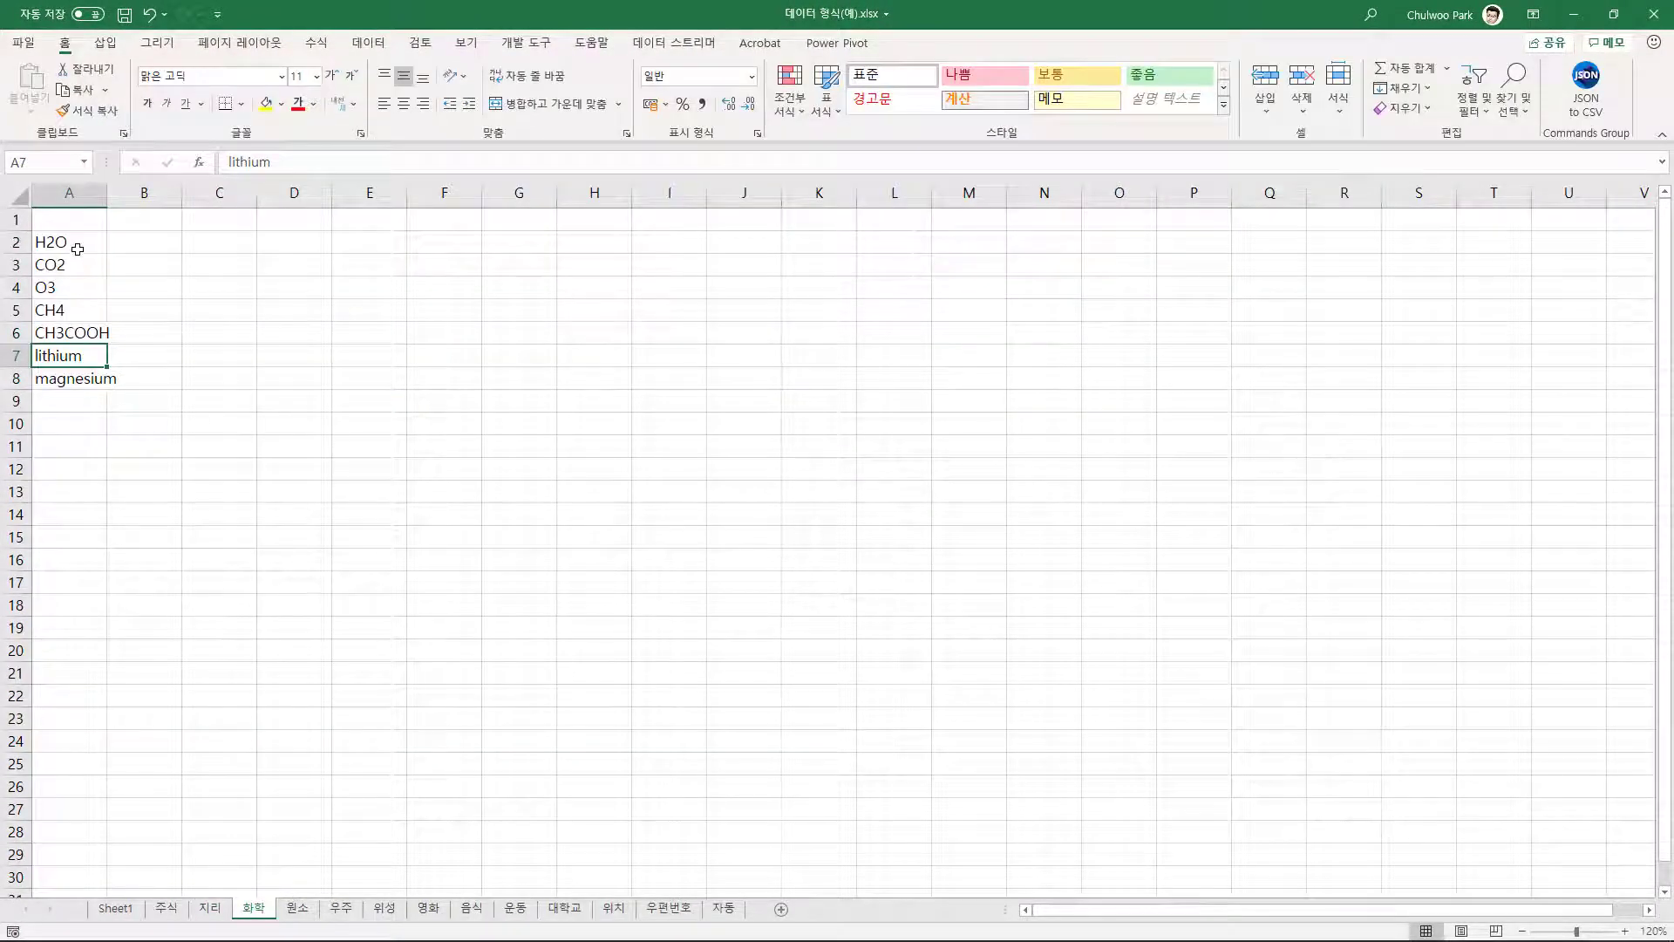
pyautogui.moveTo(78, 249); pyautogui.dragTo(68, 375)
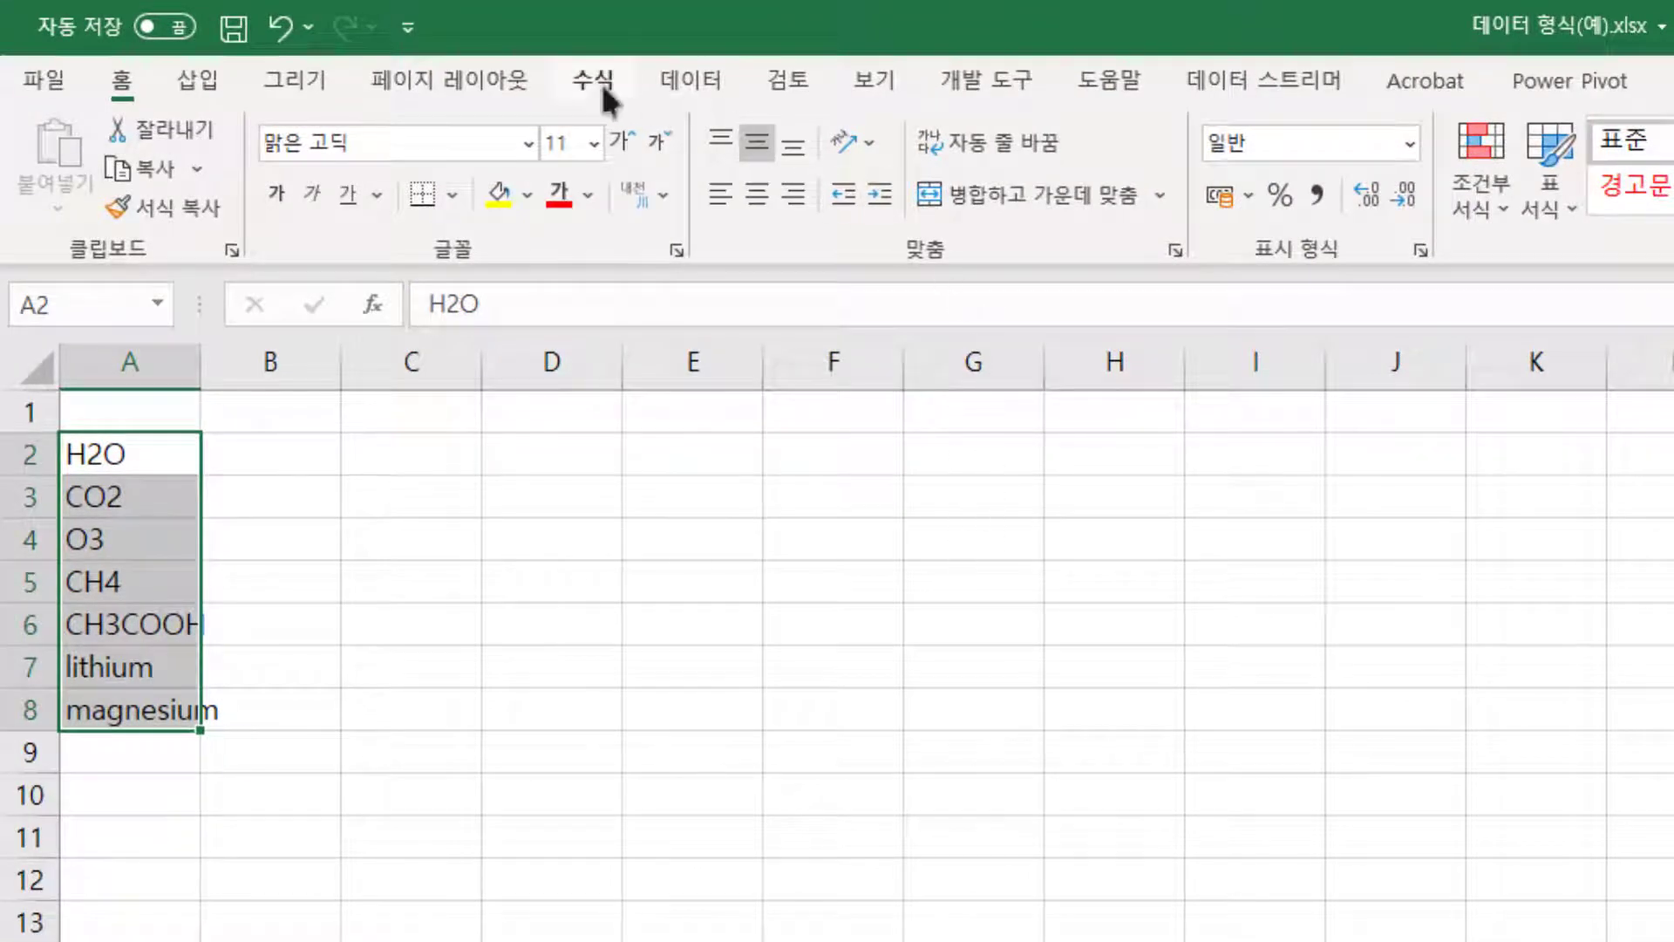
pyautogui.click(691, 85)
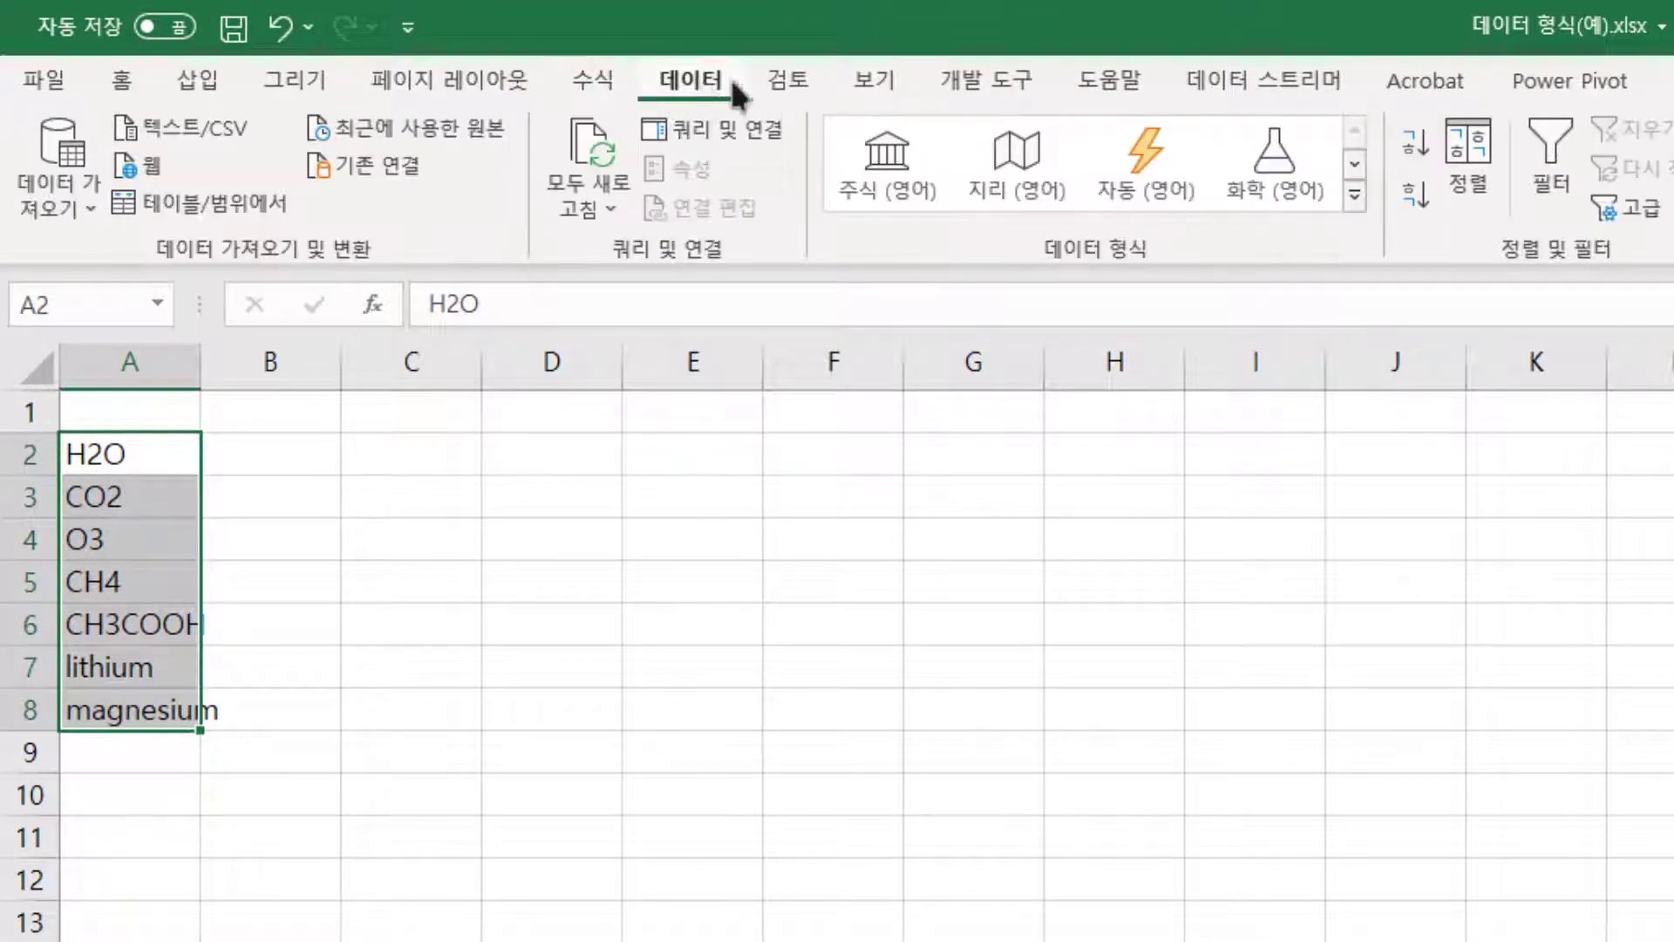
pyautogui.click(1273, 179)
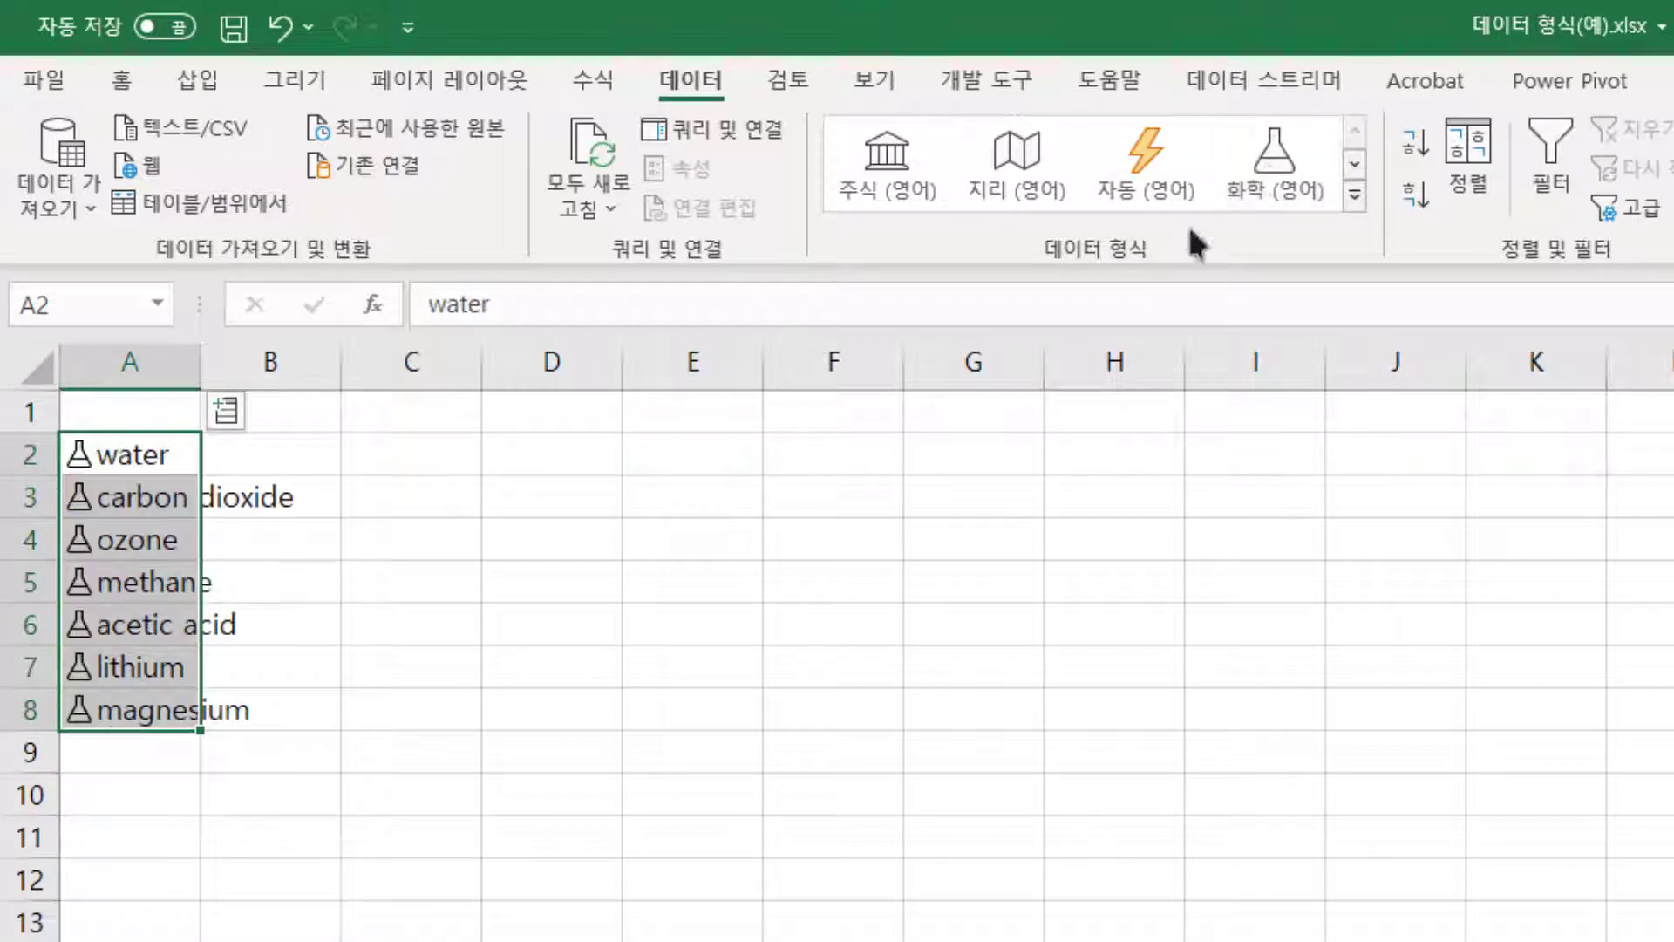
pyautogui.doubleClick(199, 360)
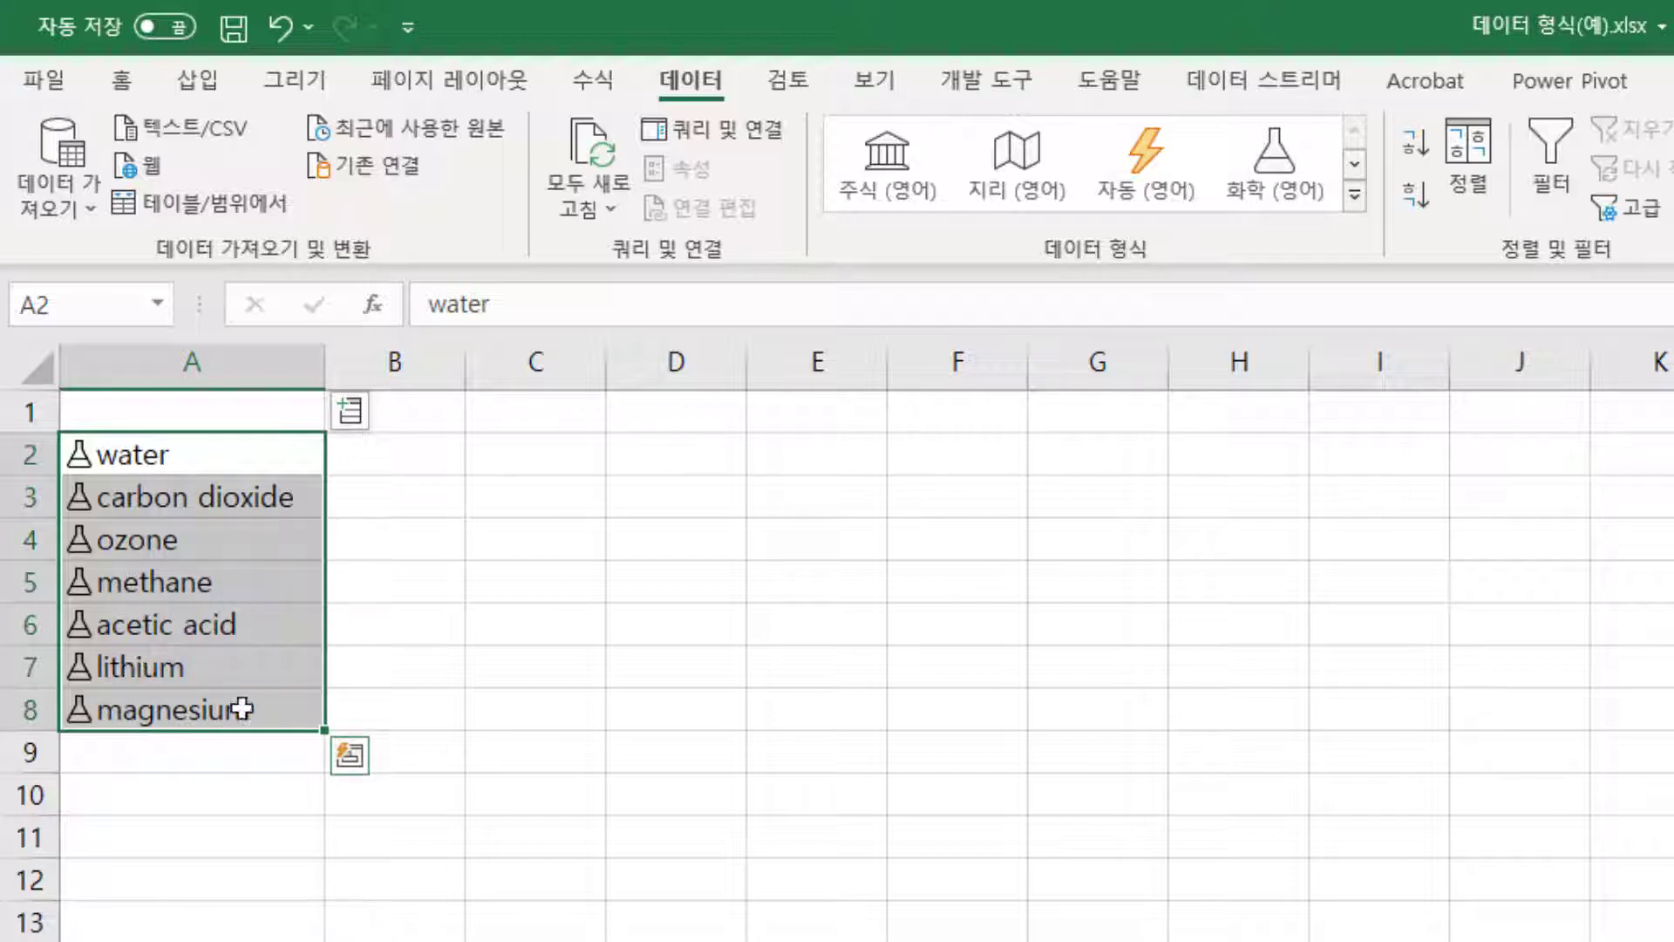
# Undo the widening and conversion, redo the Chemistry conversion, and autofit column A again.
pyautogui.click(280, 27)
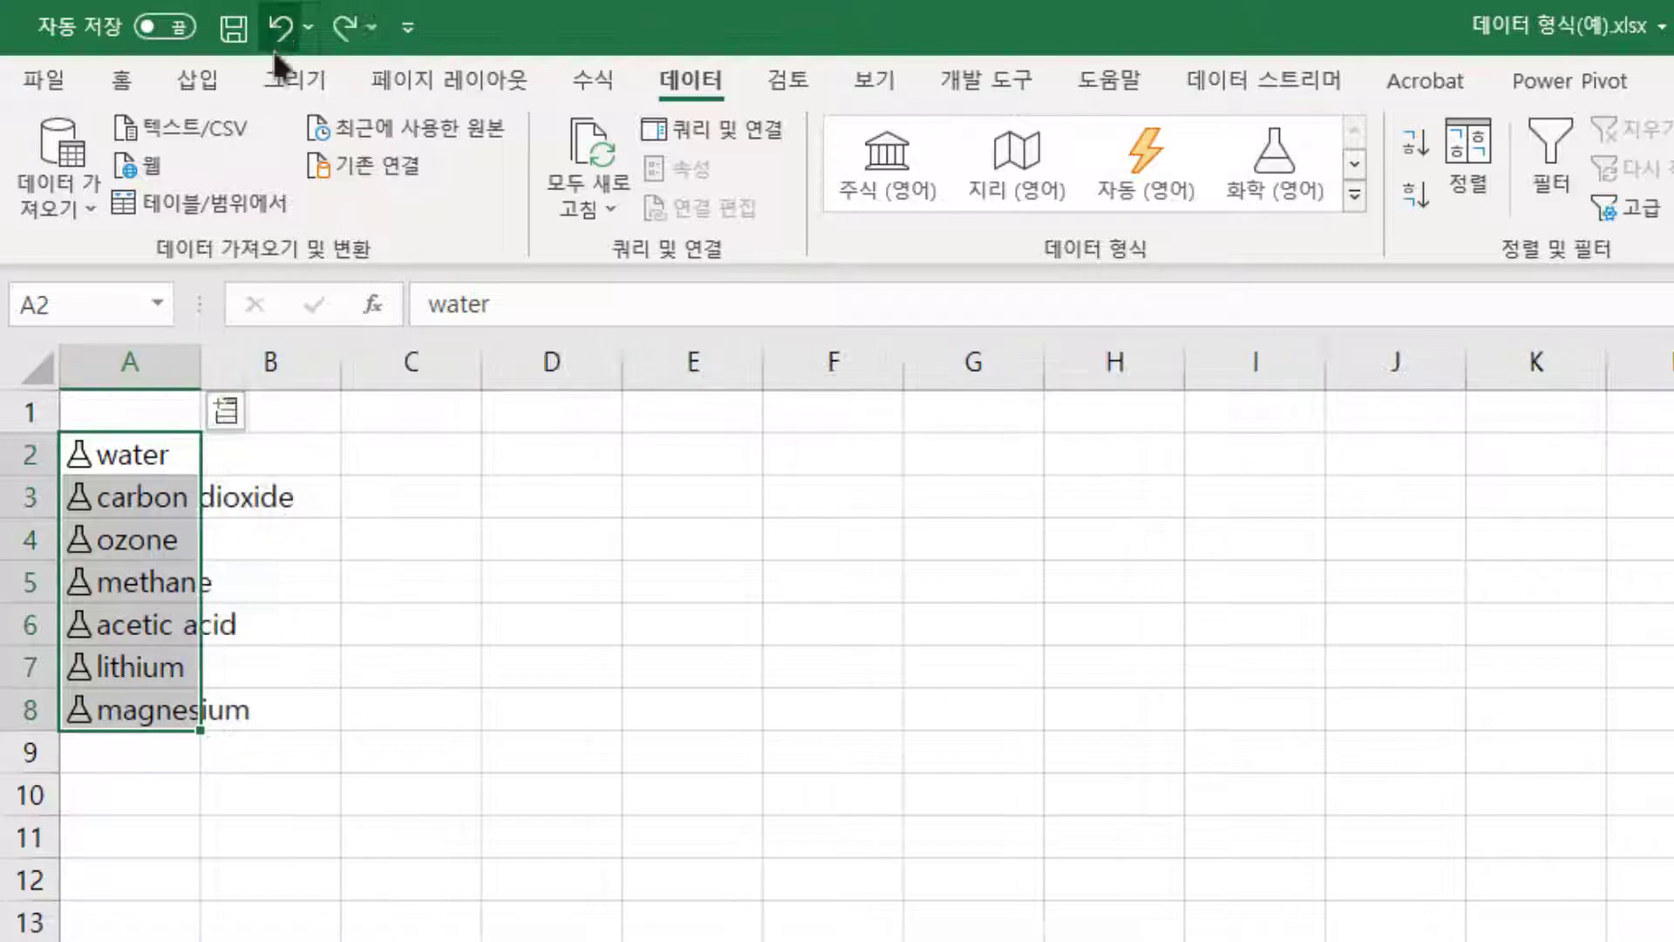
pyautogui.click(280, 27)
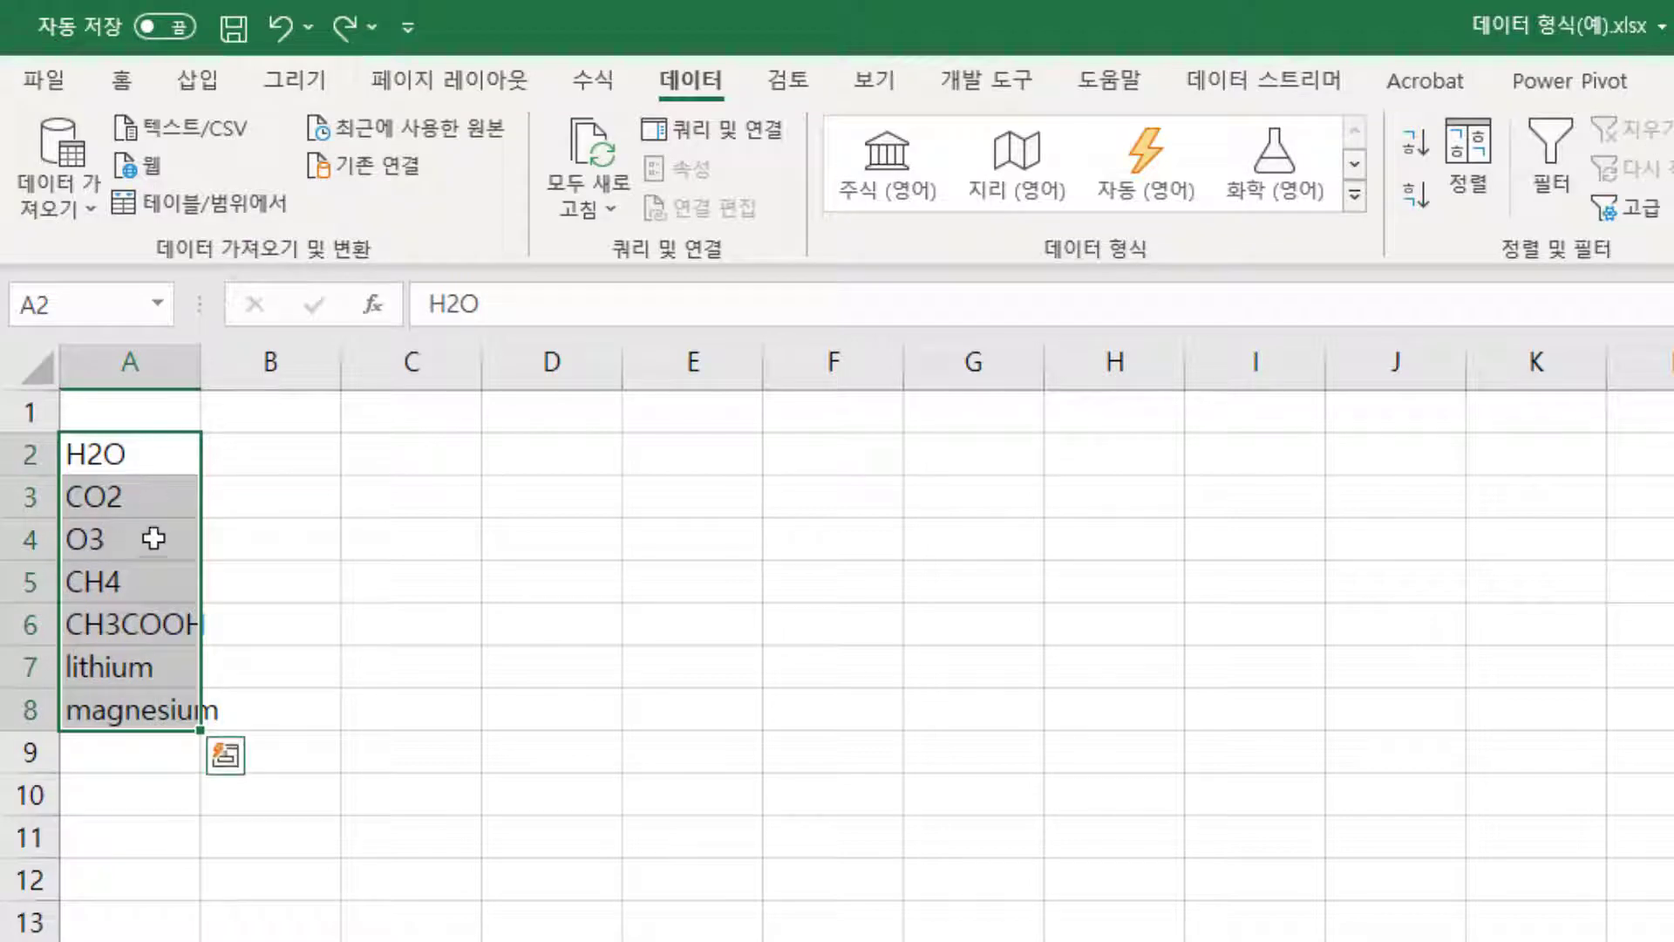
pyautogui.click(327, 39)
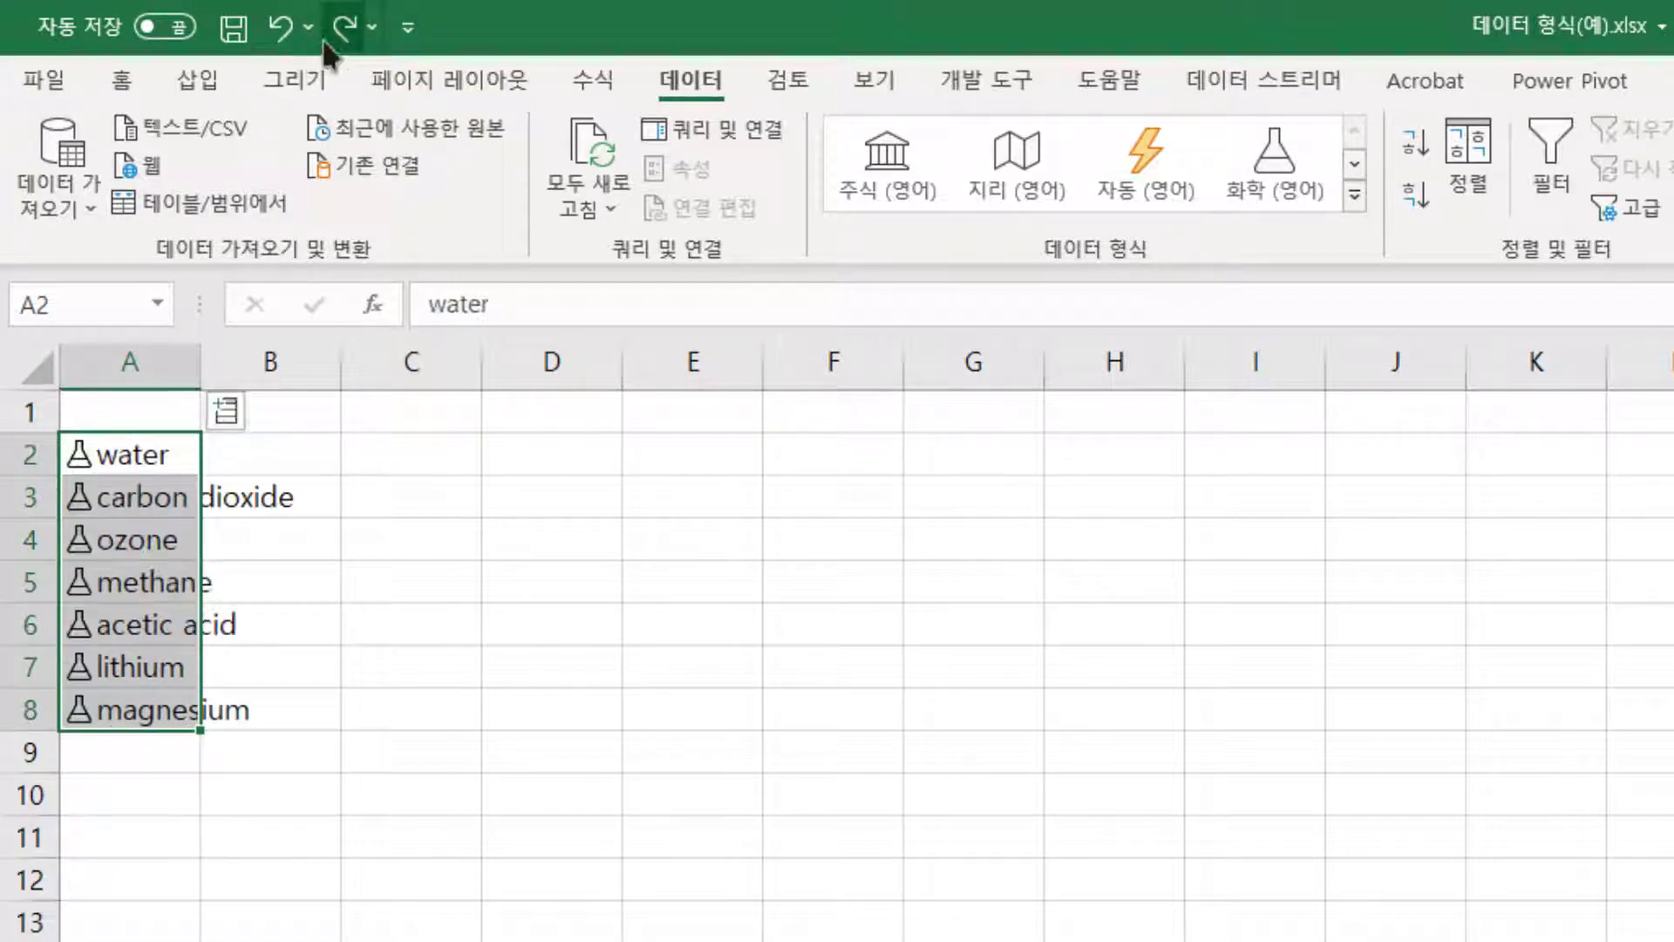
pyautogui.doubleClick(201, 361)
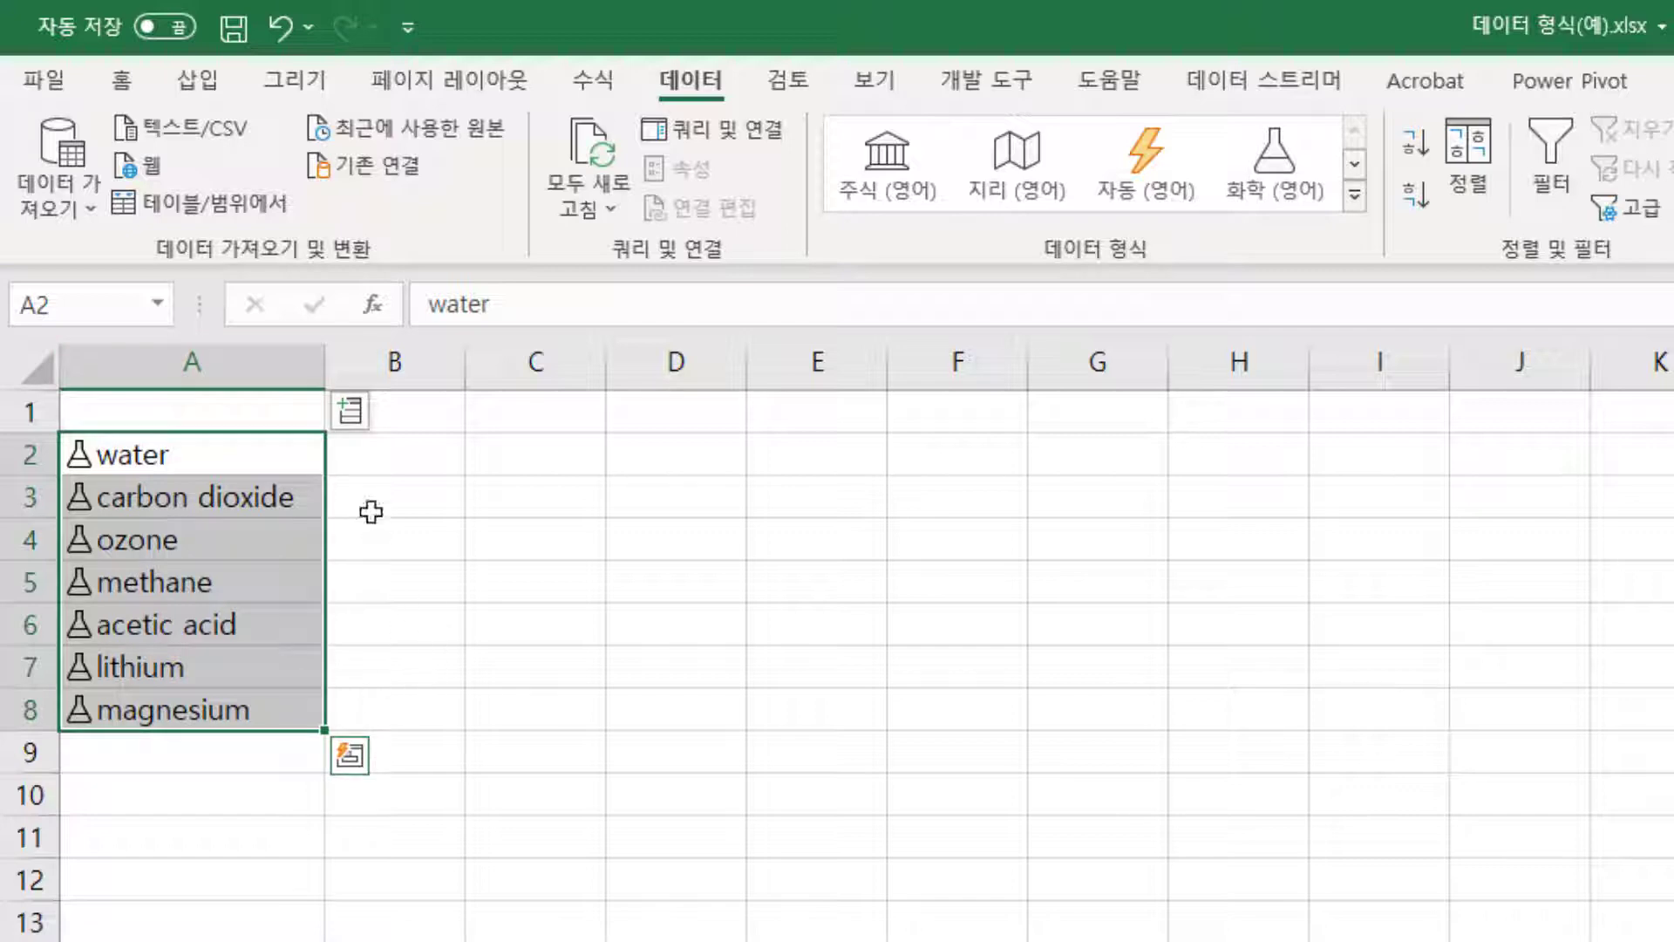
# Make the chemistry list a table and add a molar mass column, autofitting column B.
pyautogui.click(197, 78)
pyautogui.click(218, 166)
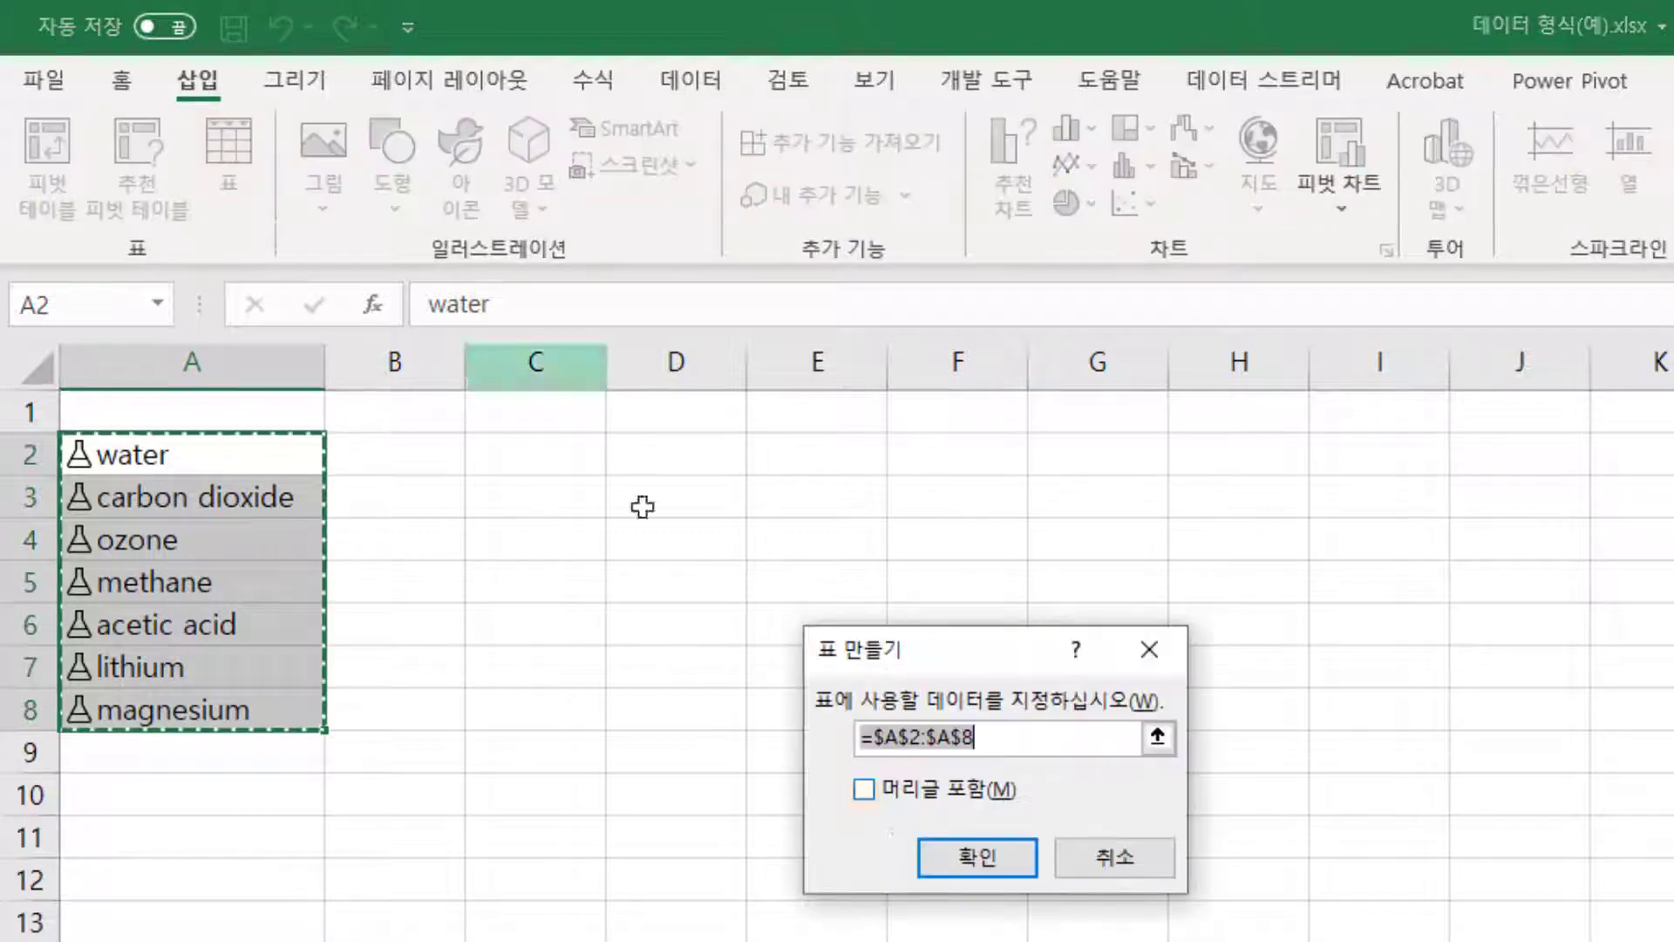
pyautogui.click(977, 857)
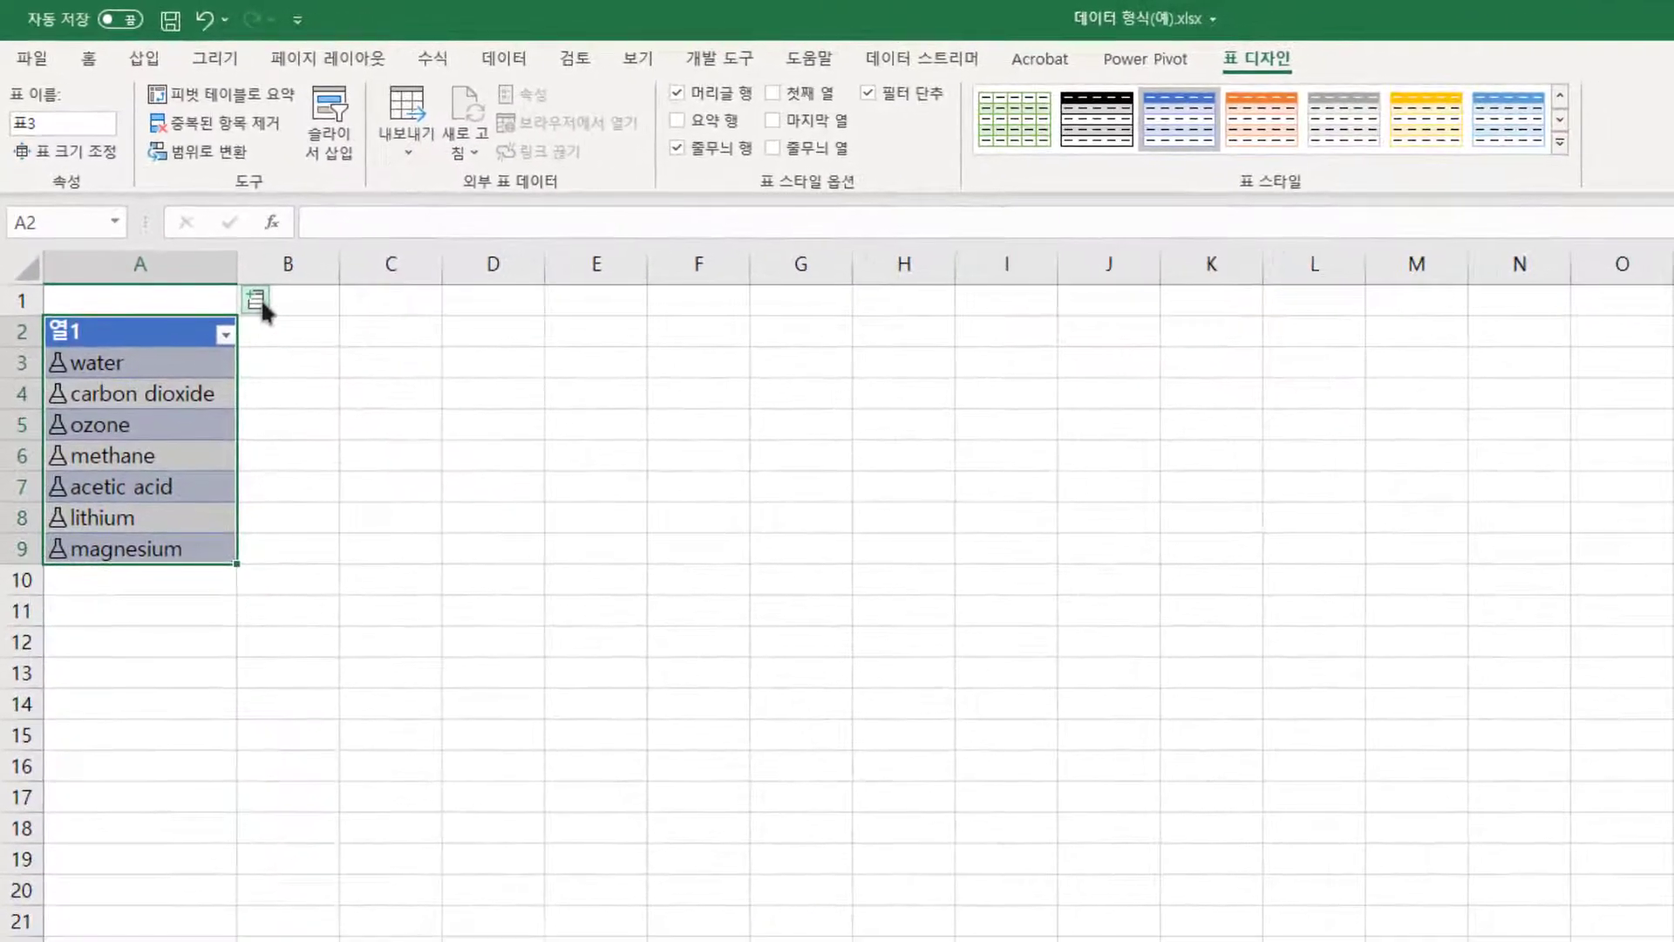
pyautogui.click(256, 299)
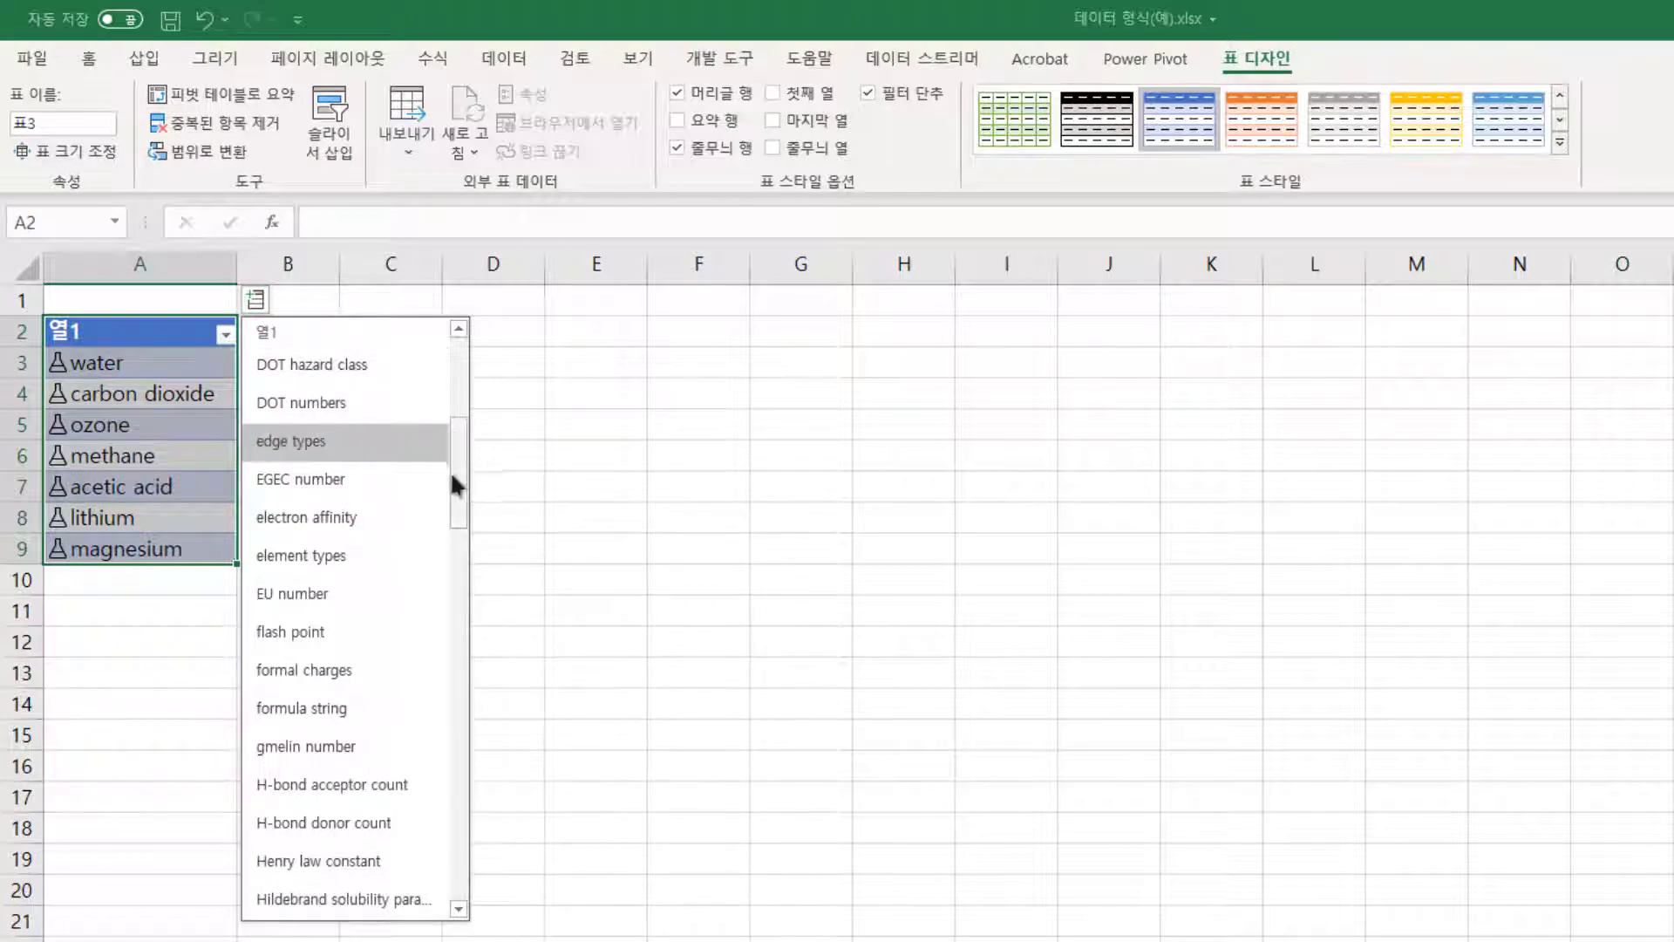
pyautogui.moveTo(462, 474); pyautogui.dragTo(448, 619)
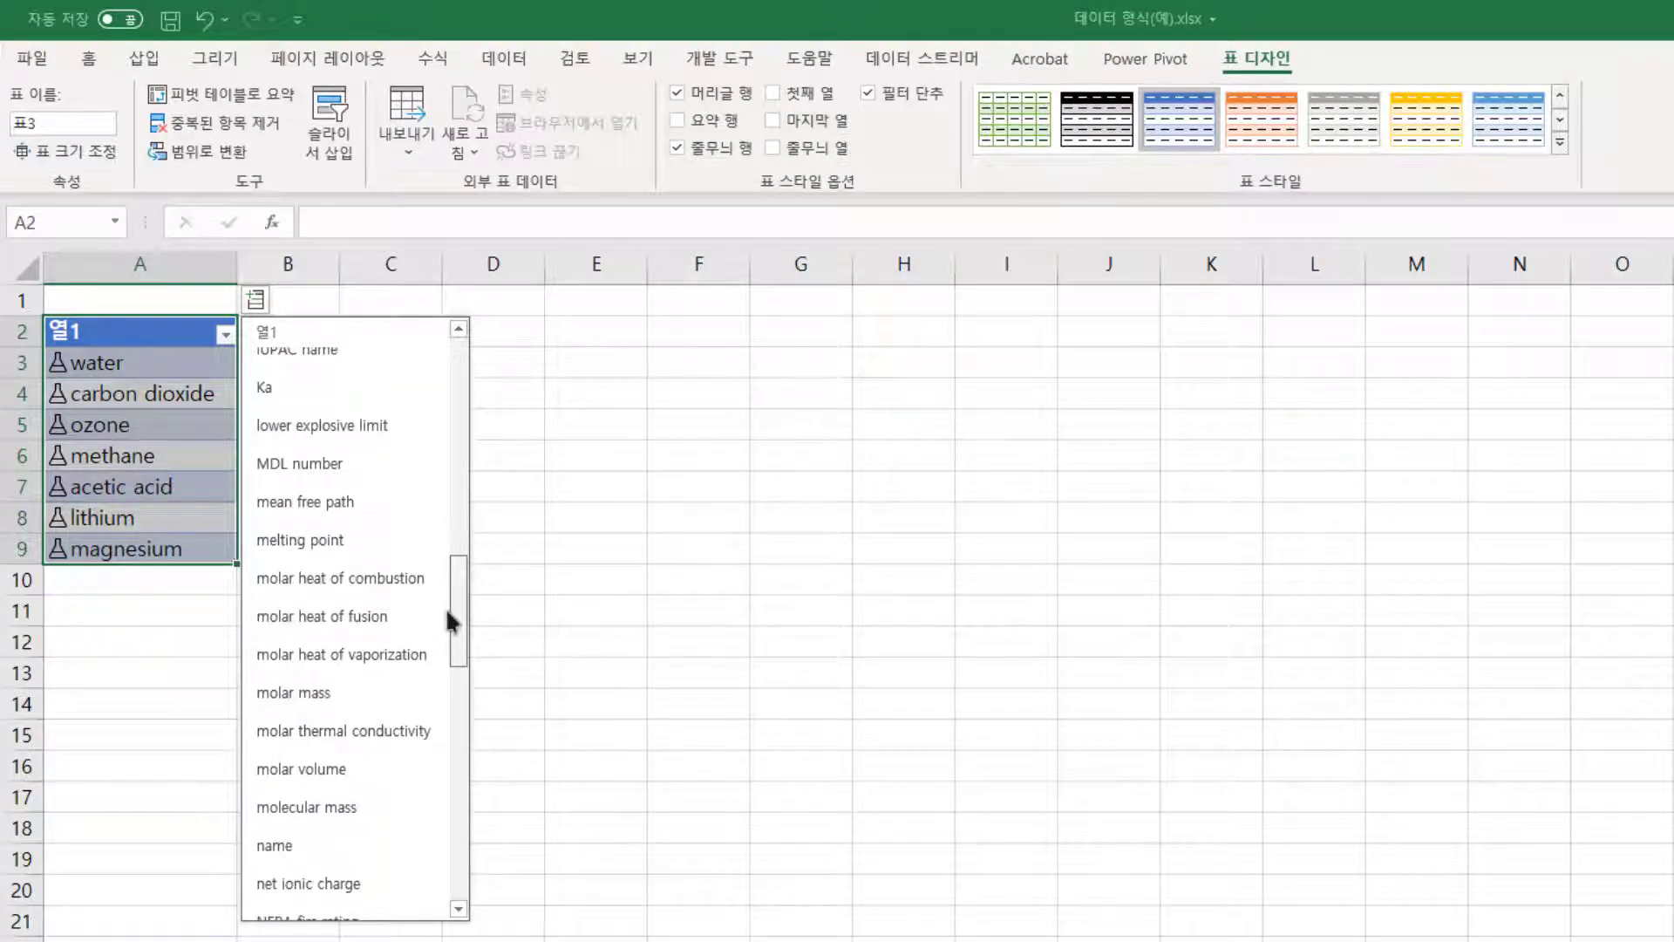
pyautogui.click(394, 689)
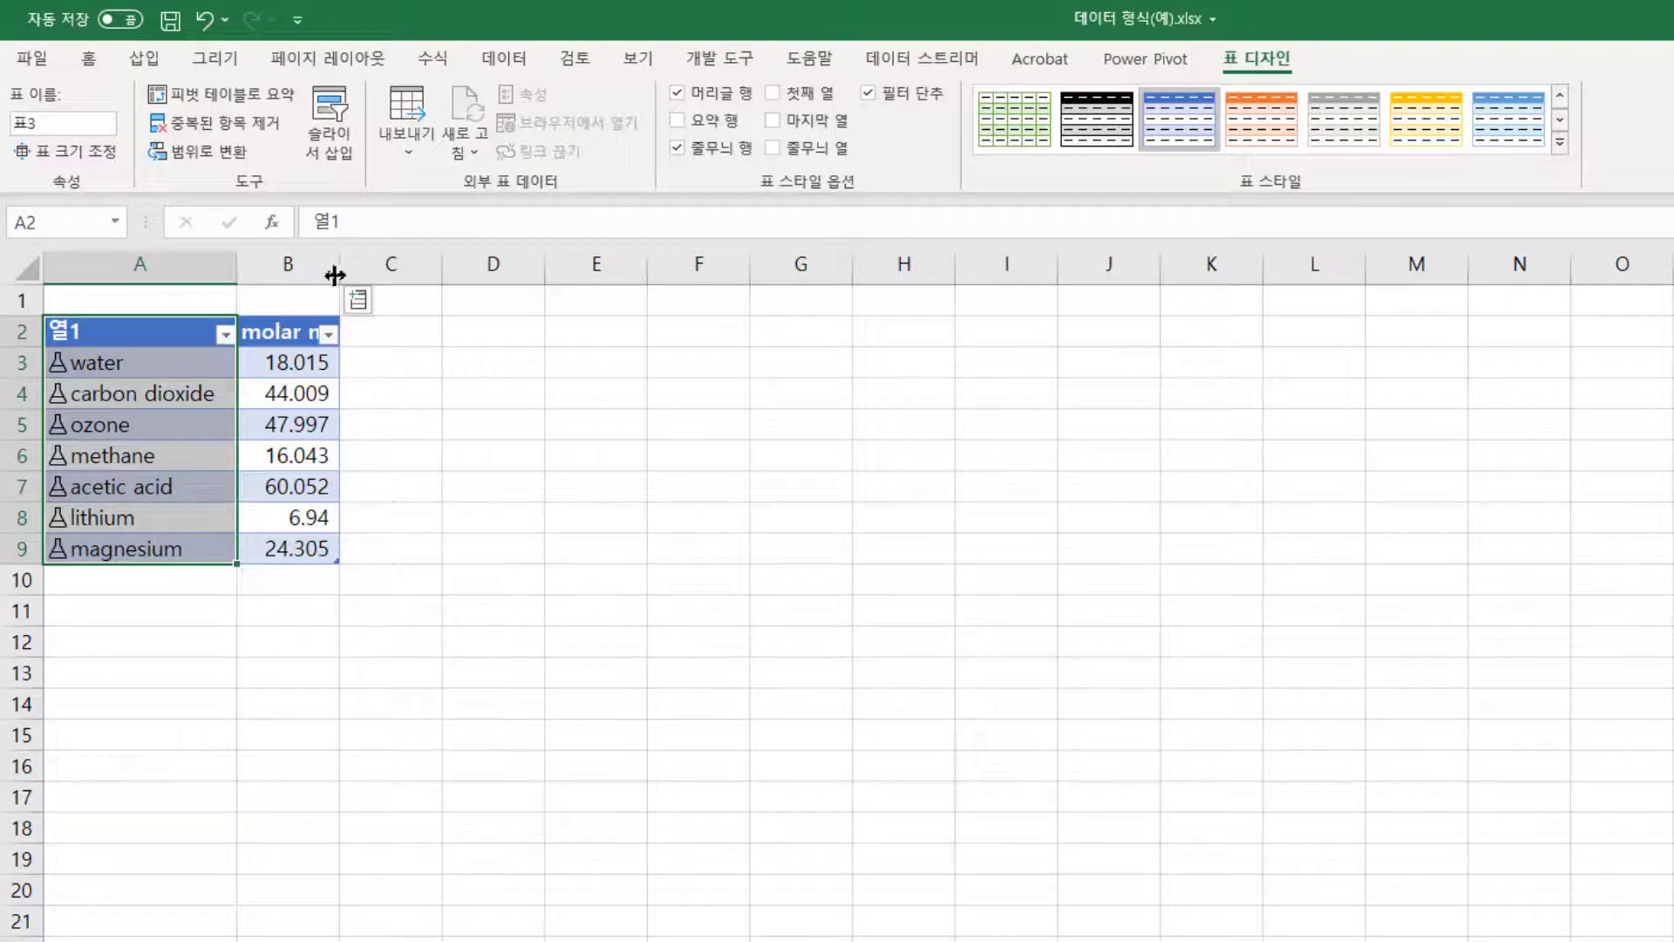
pyautogui.doubleClick(337, 274)
# Add pH and surface tension columns, autofitting columns C and D.
pyautogui.click(418, 299)
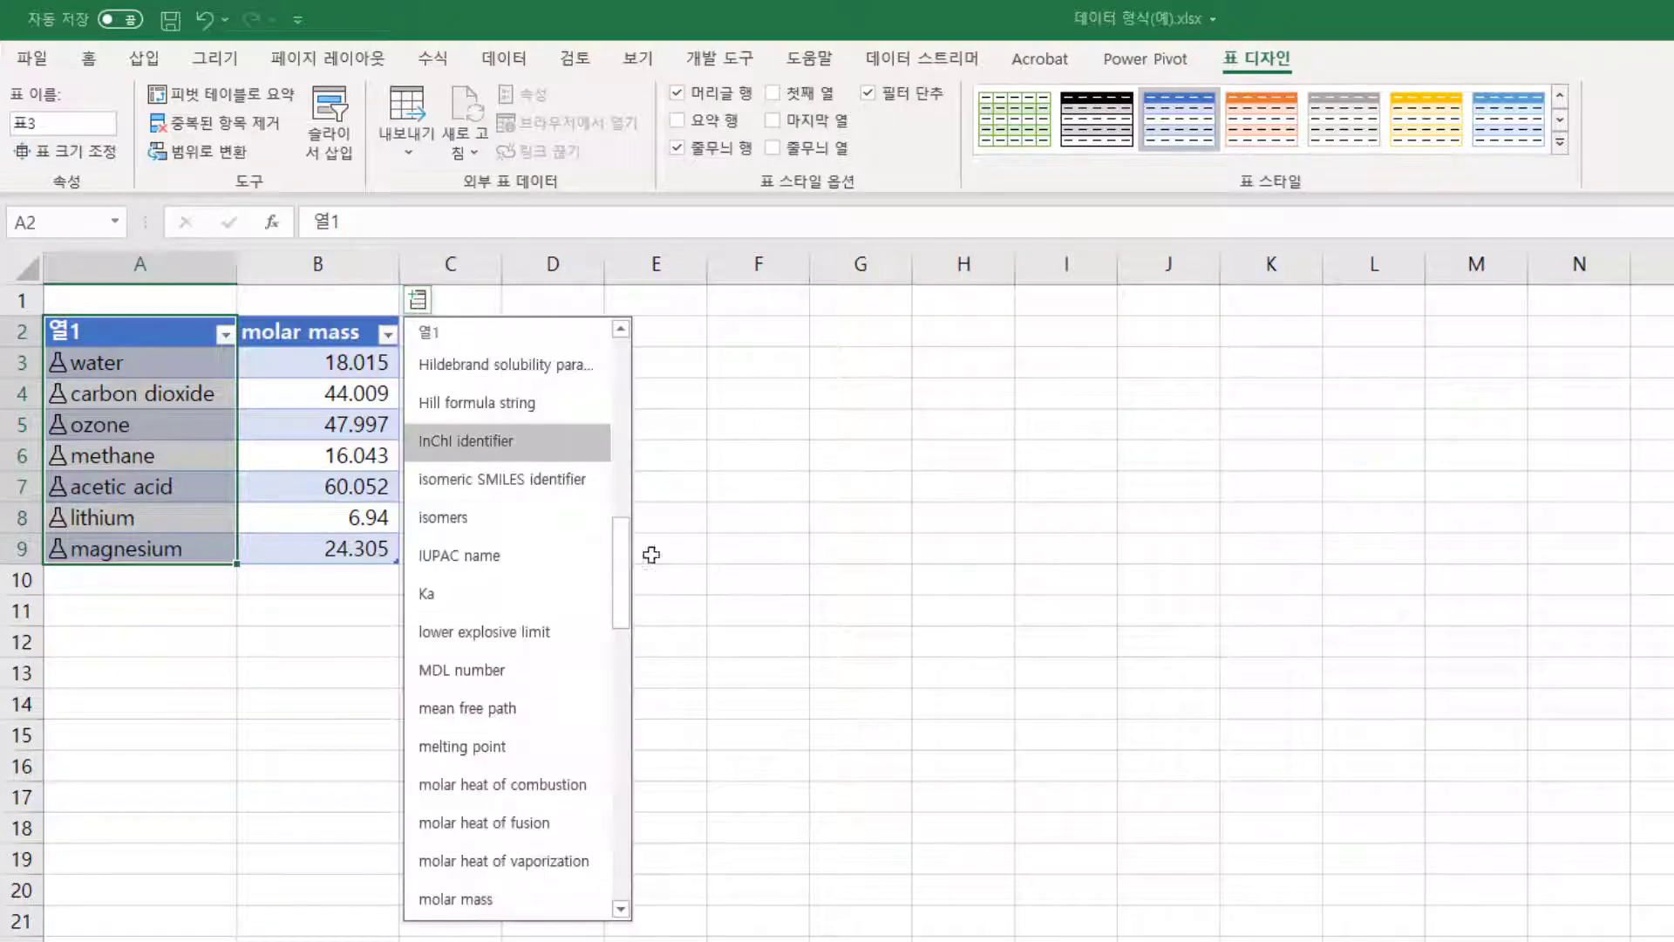
pyautogui.moveTo(626, 582); pyautogui.dragTo(630, 724)
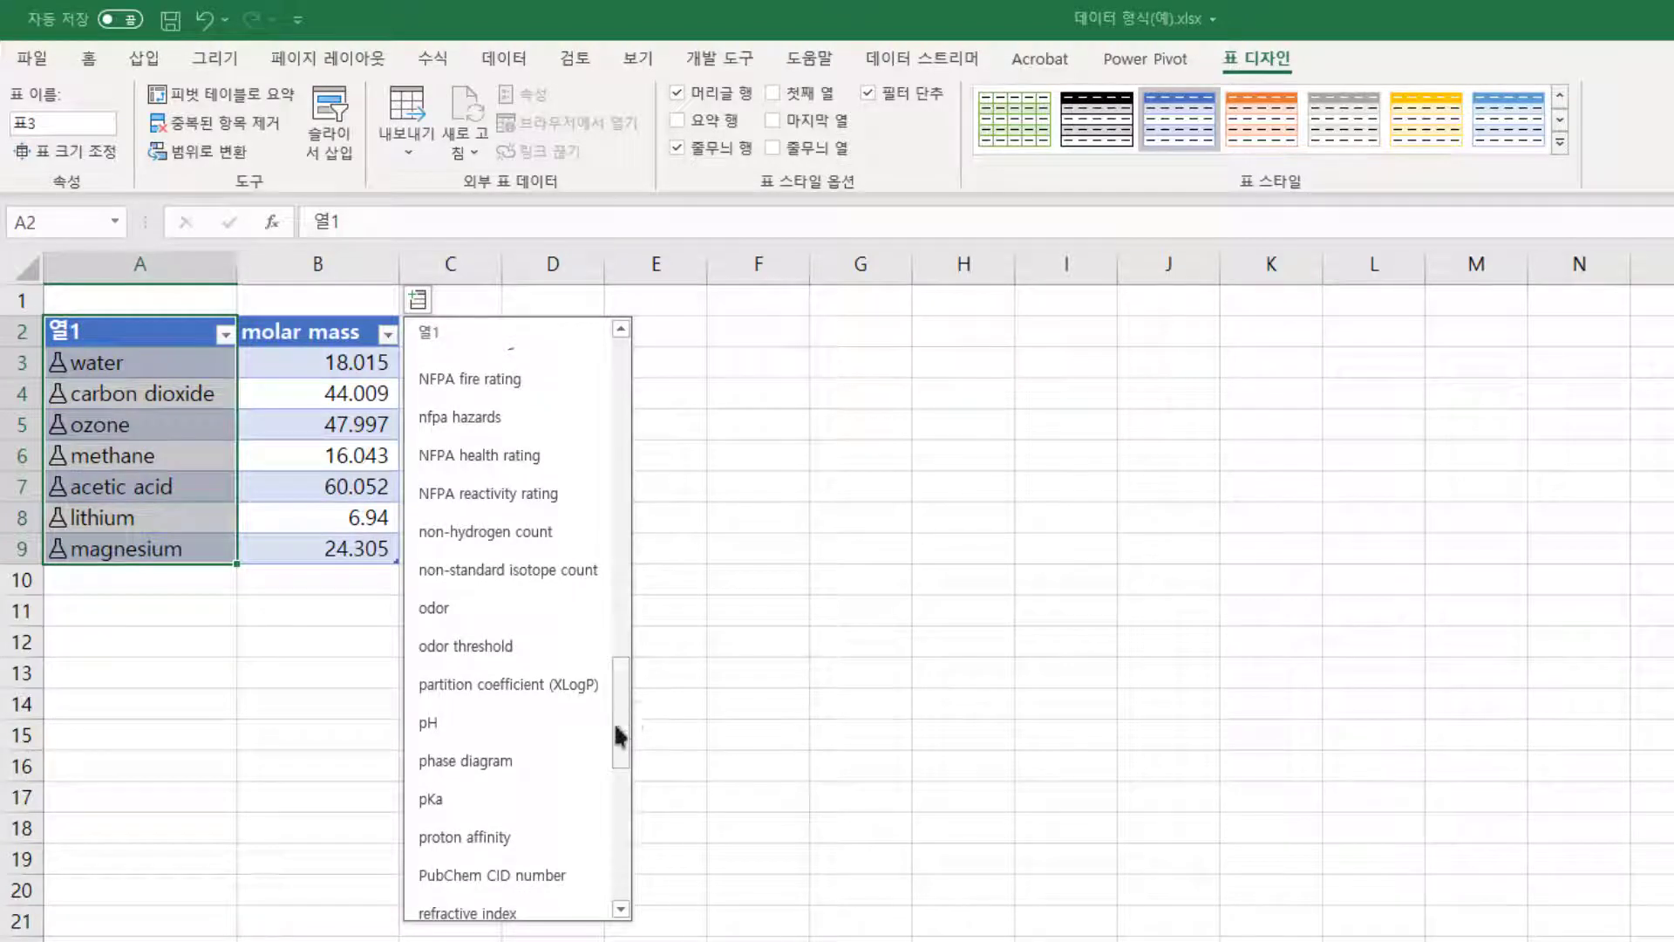
pyautogui.click(590, 731)
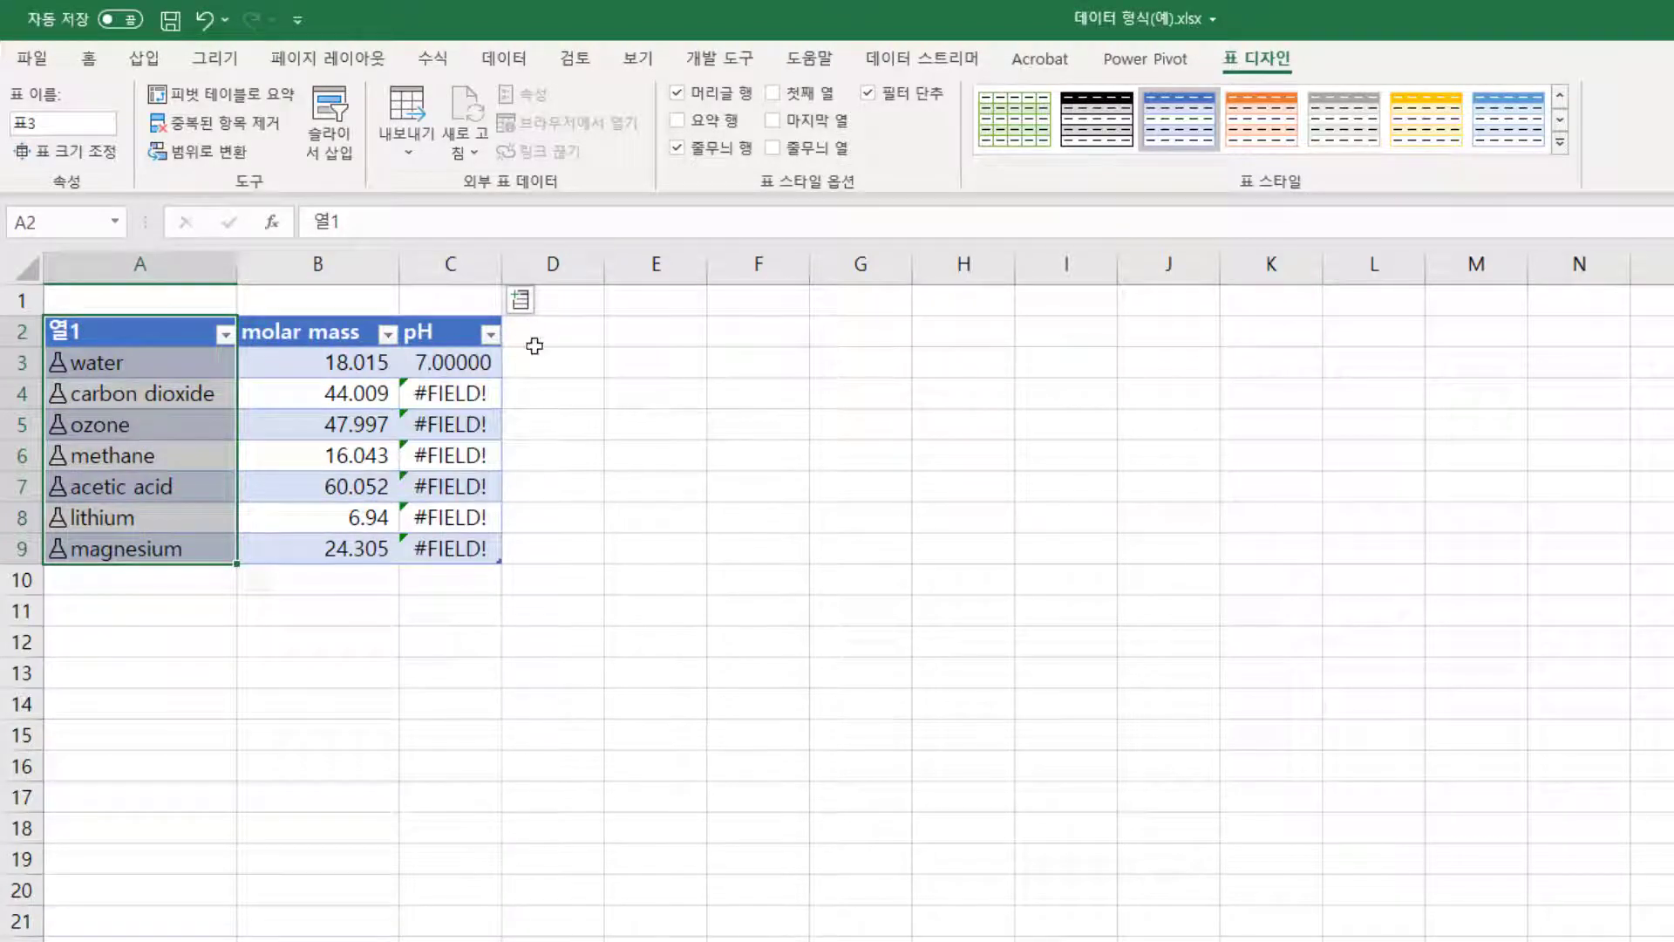
pyautogui.doubleClick(499, 274)
pyautogui.click(517, 299)
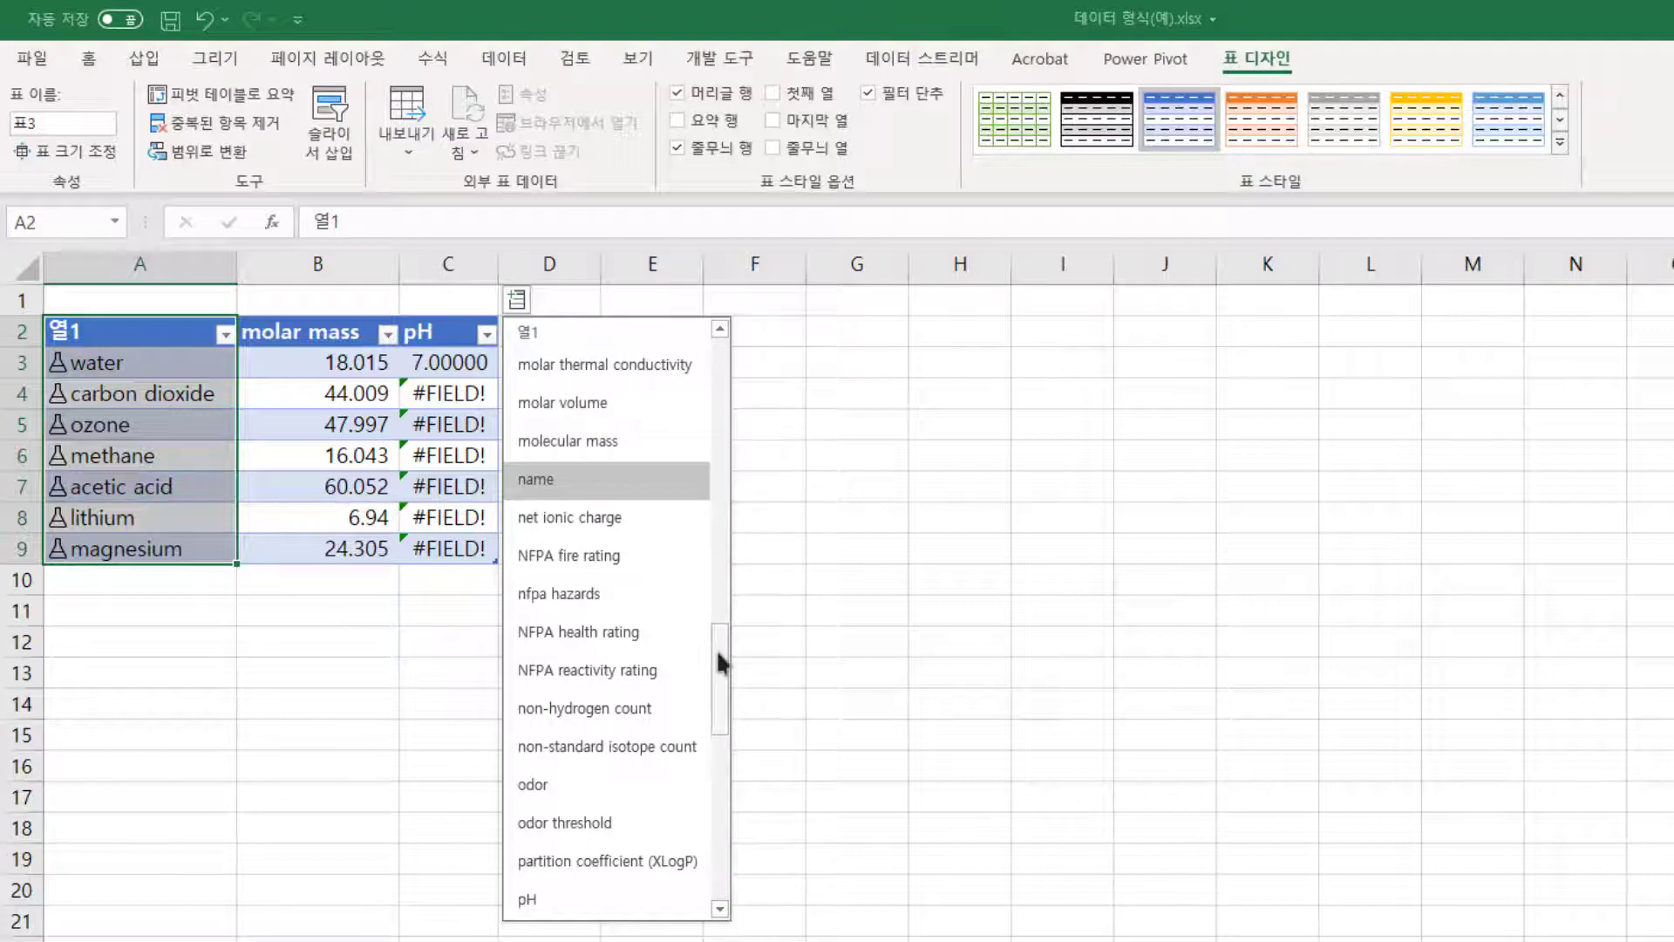
pyautogui.moveTo(715, 648); pyautogui.dragTo(730, 842)
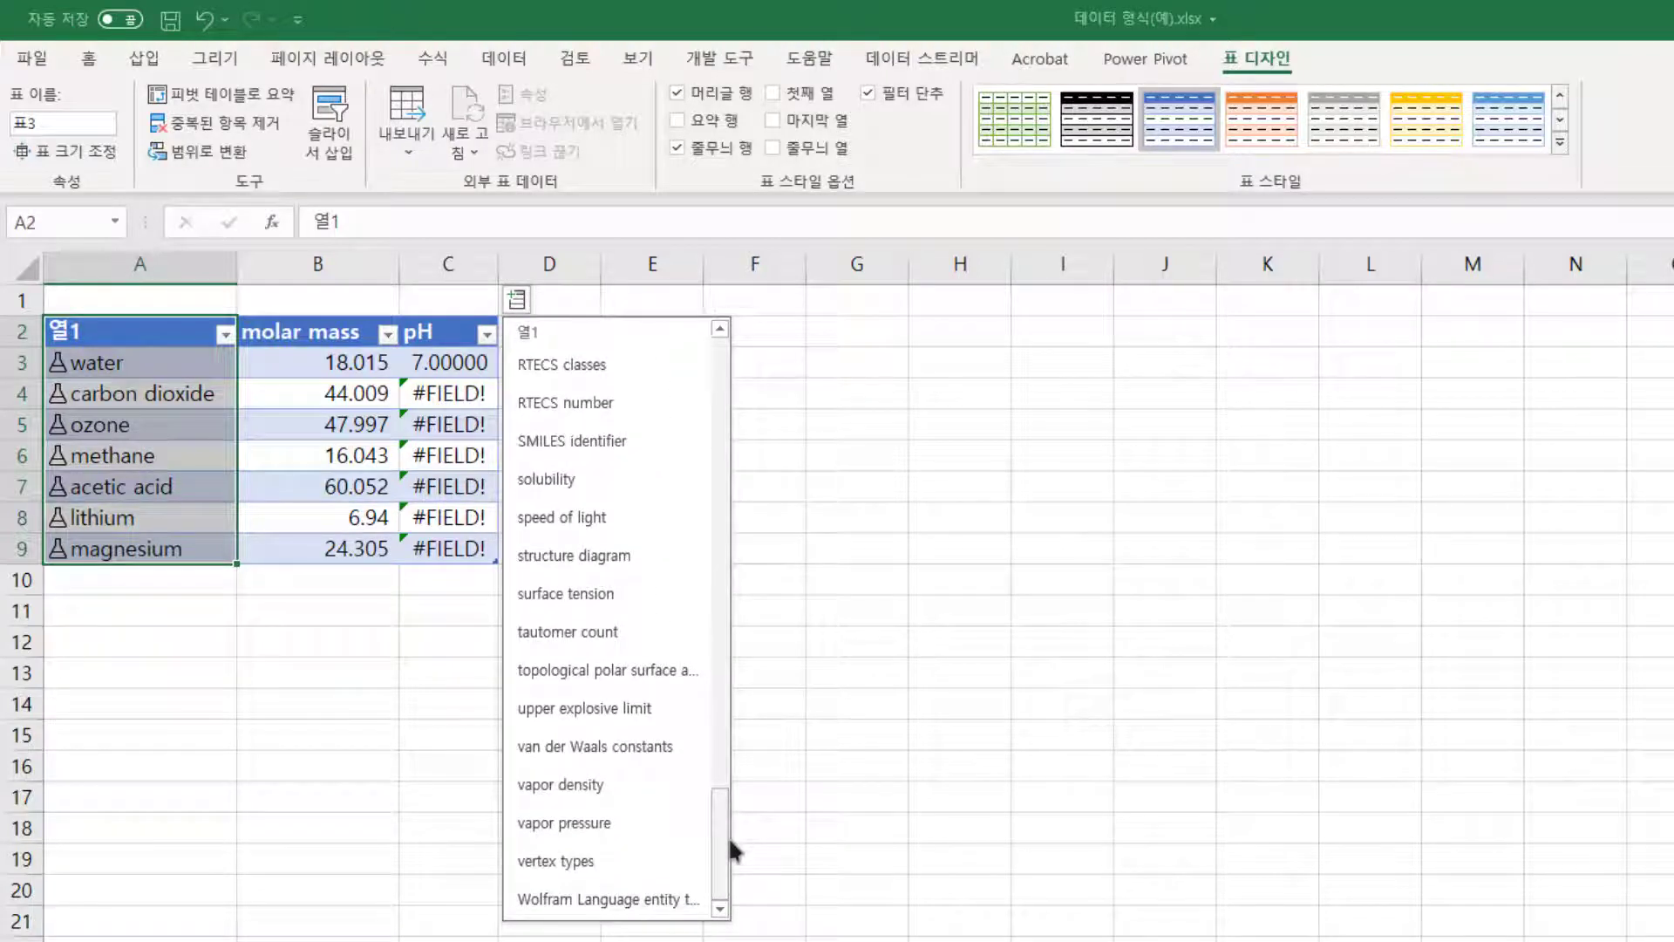
pyautogui.click(692, 606)
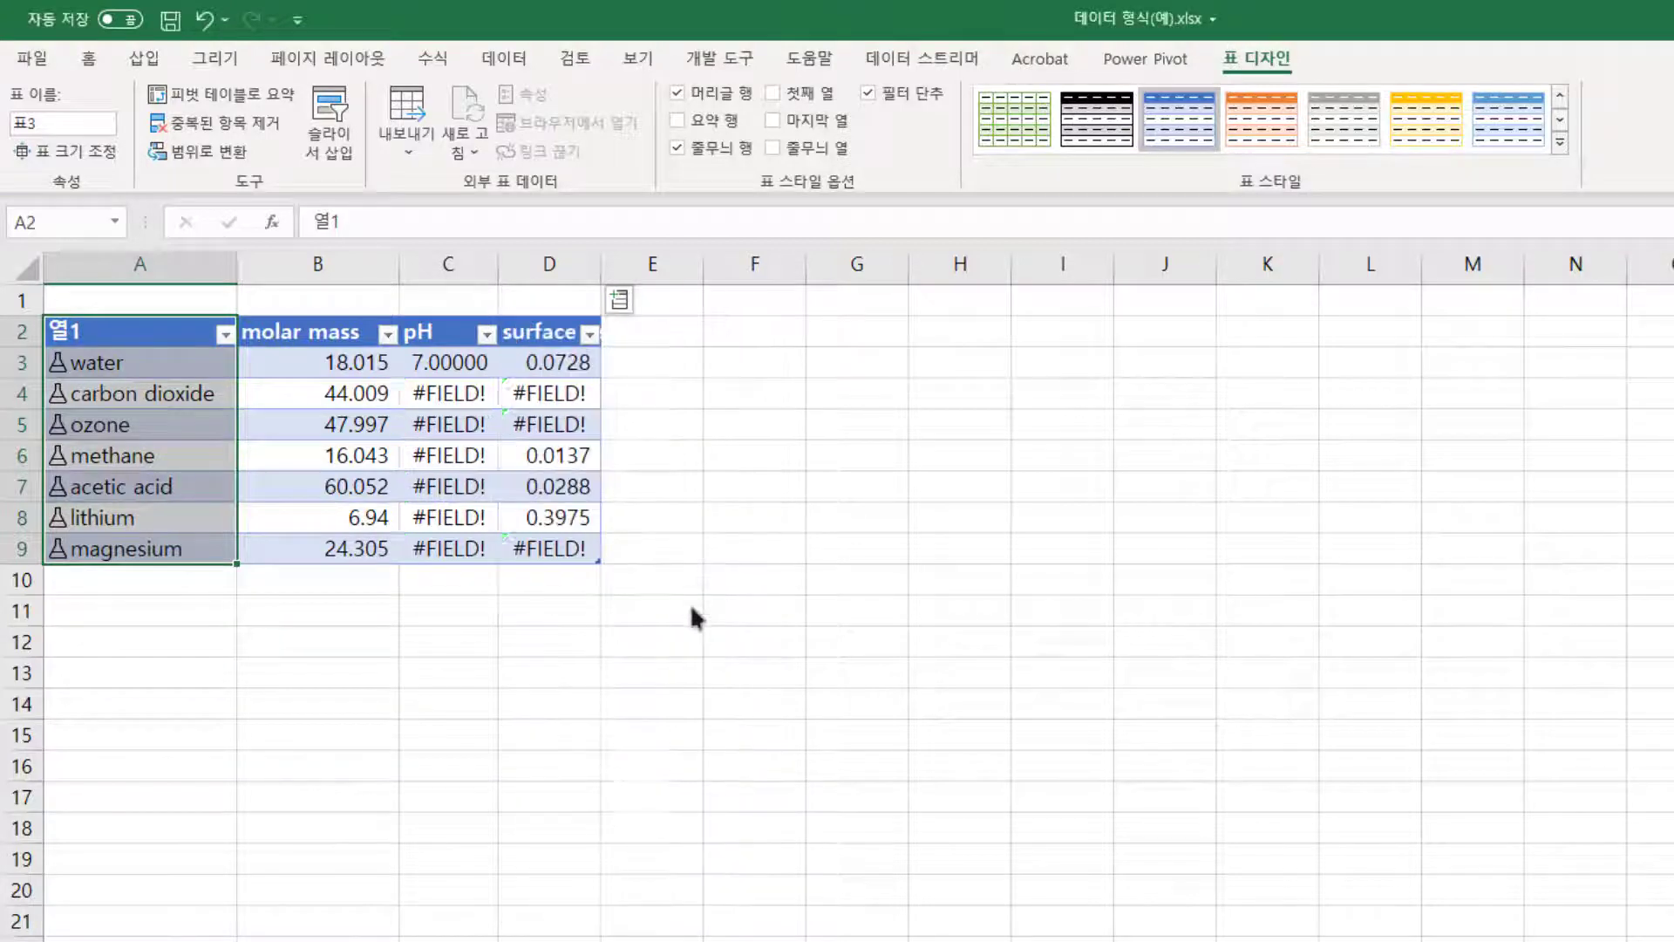
pyautogui.doubleClick(601, 263)
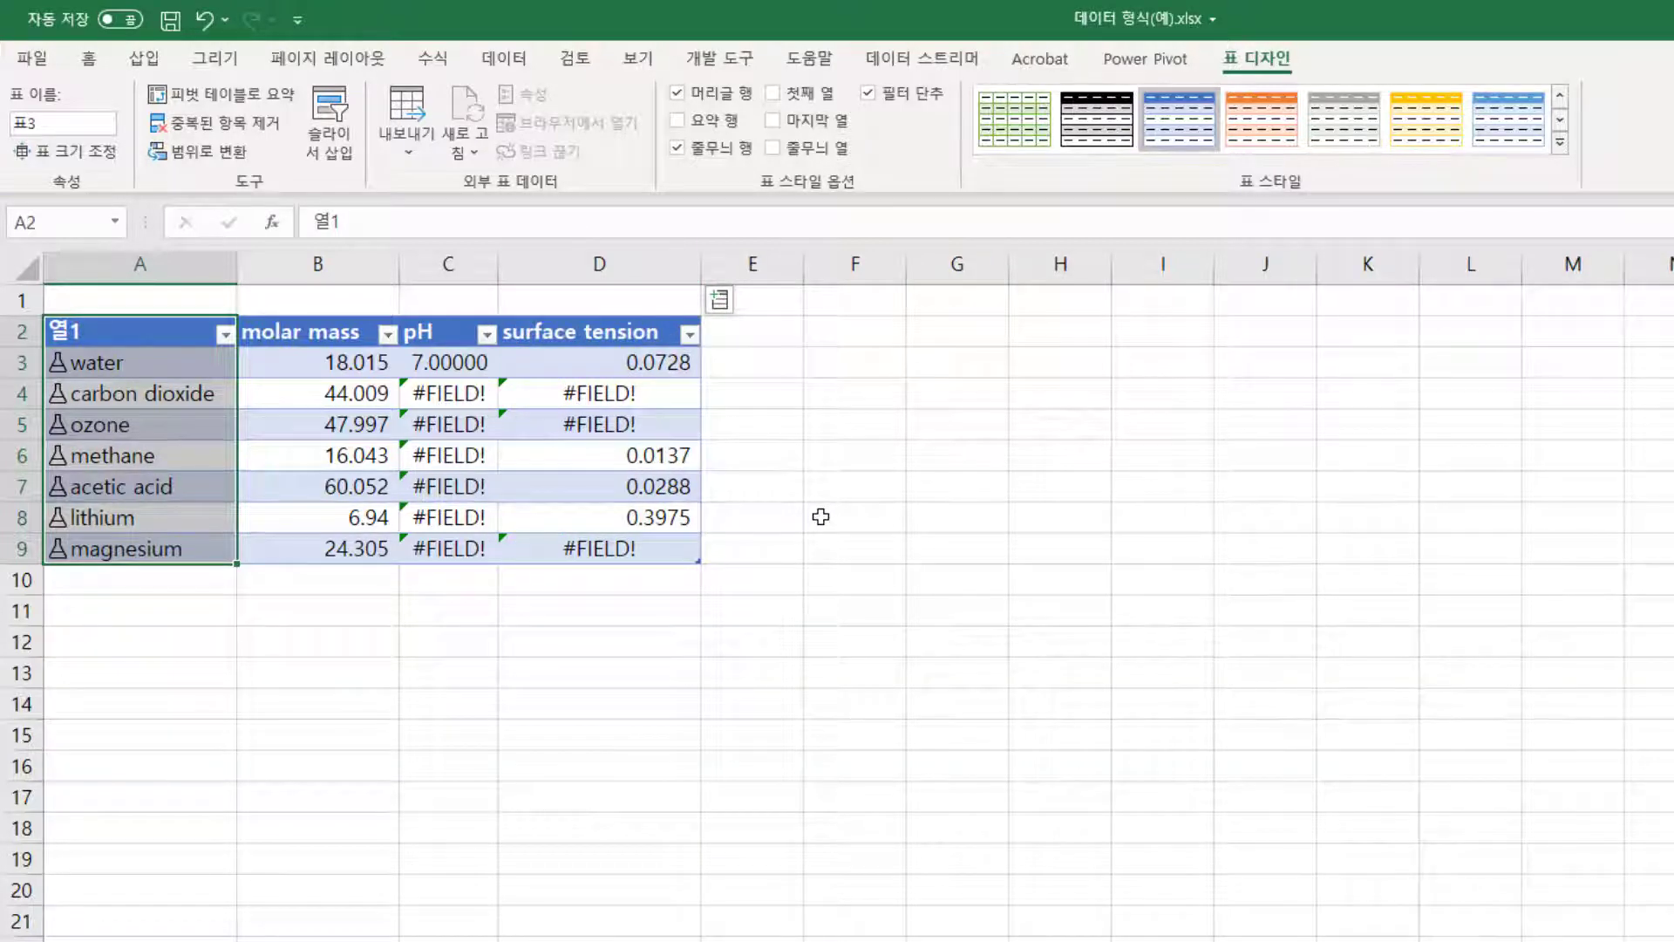
pyautogui.click(144, 484)
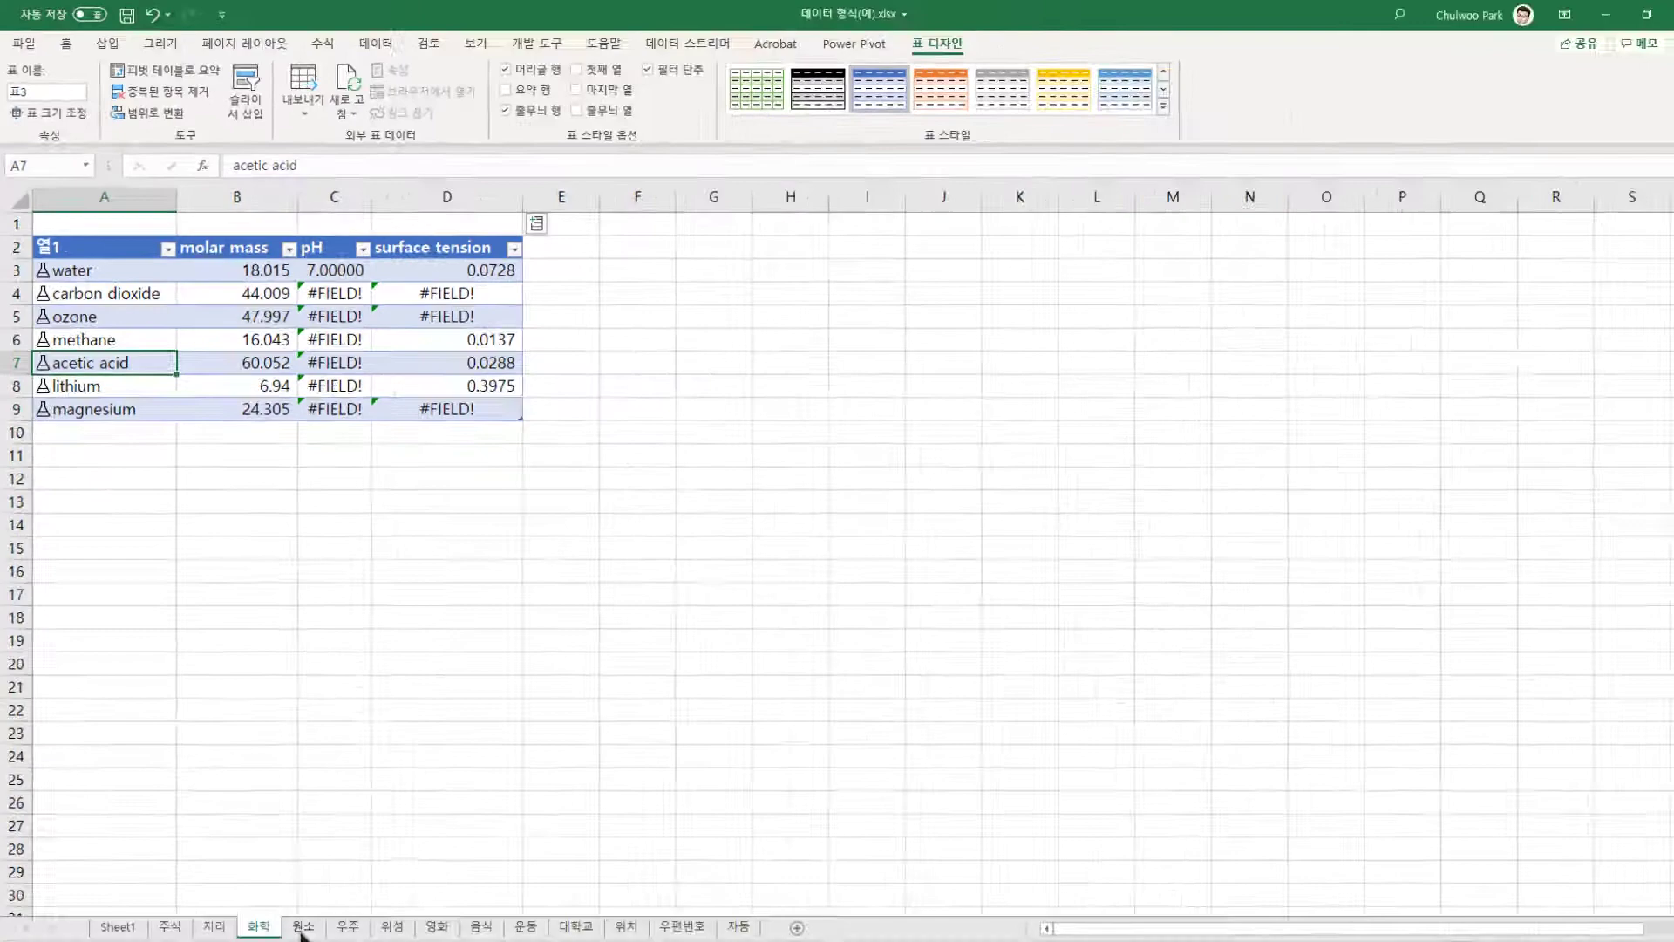
# On the 원소 sheet, convert the element names in A2:A8 to the Chemistry data type.
pyautogui.click(302, 928)
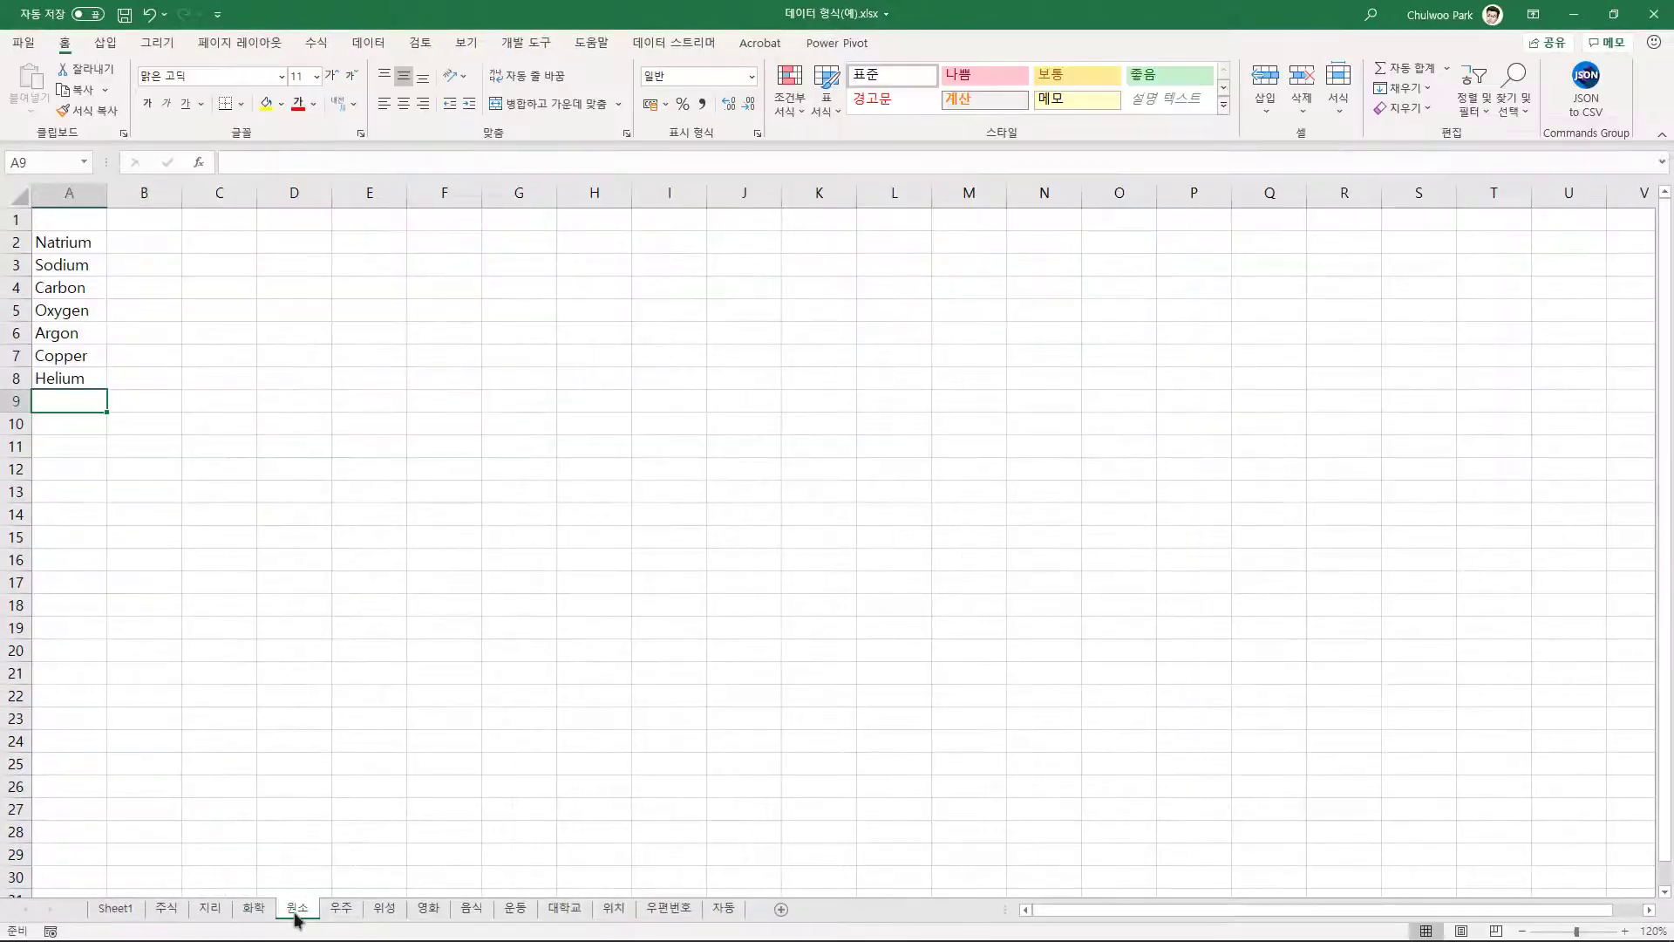
pyautogui.click(372, 44)
pyautogui.click(721, 116)
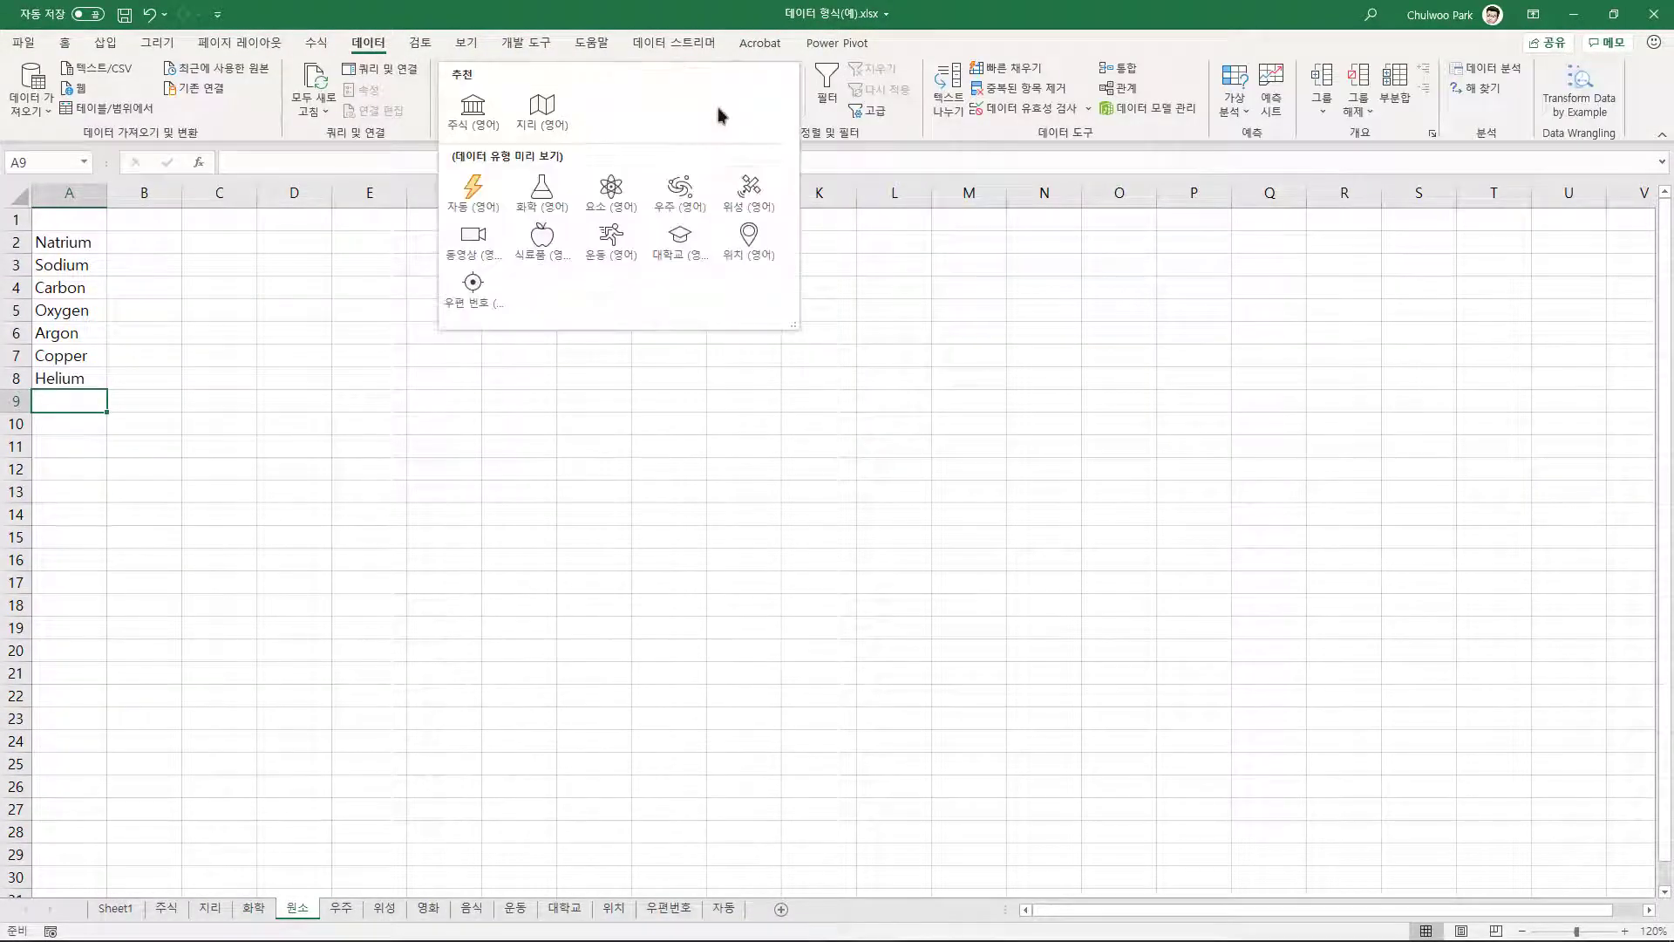
pyautogui.click(66, 251)
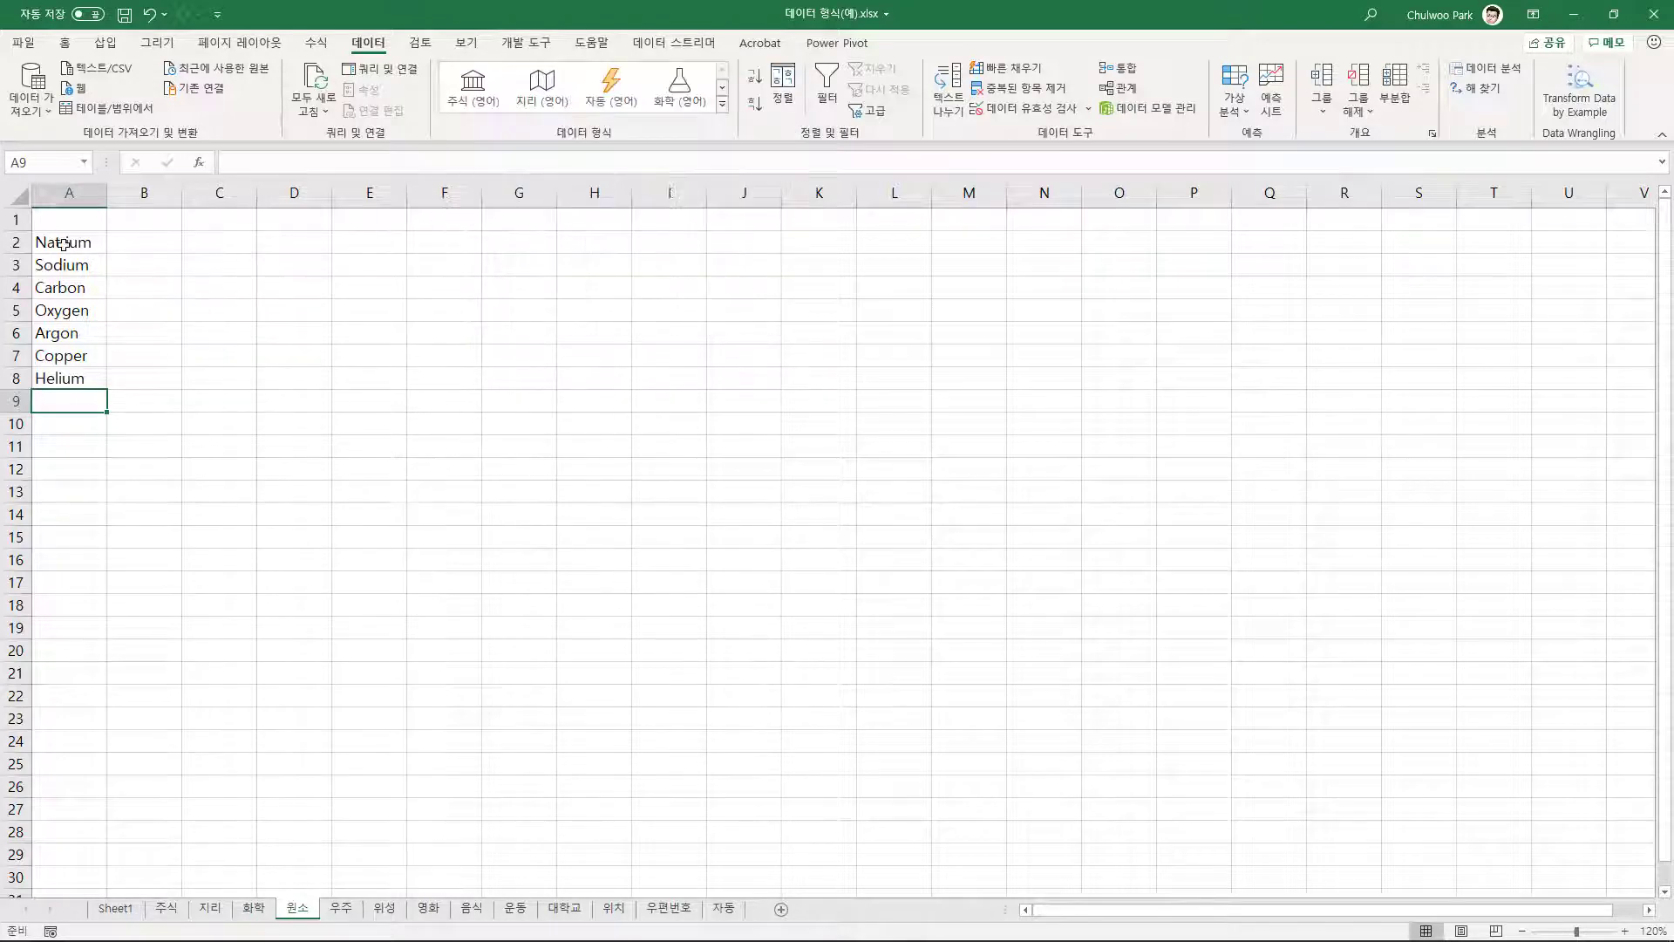
pyautogui.moveTo(64, 242); pyautogui.dragTo(59, 382)
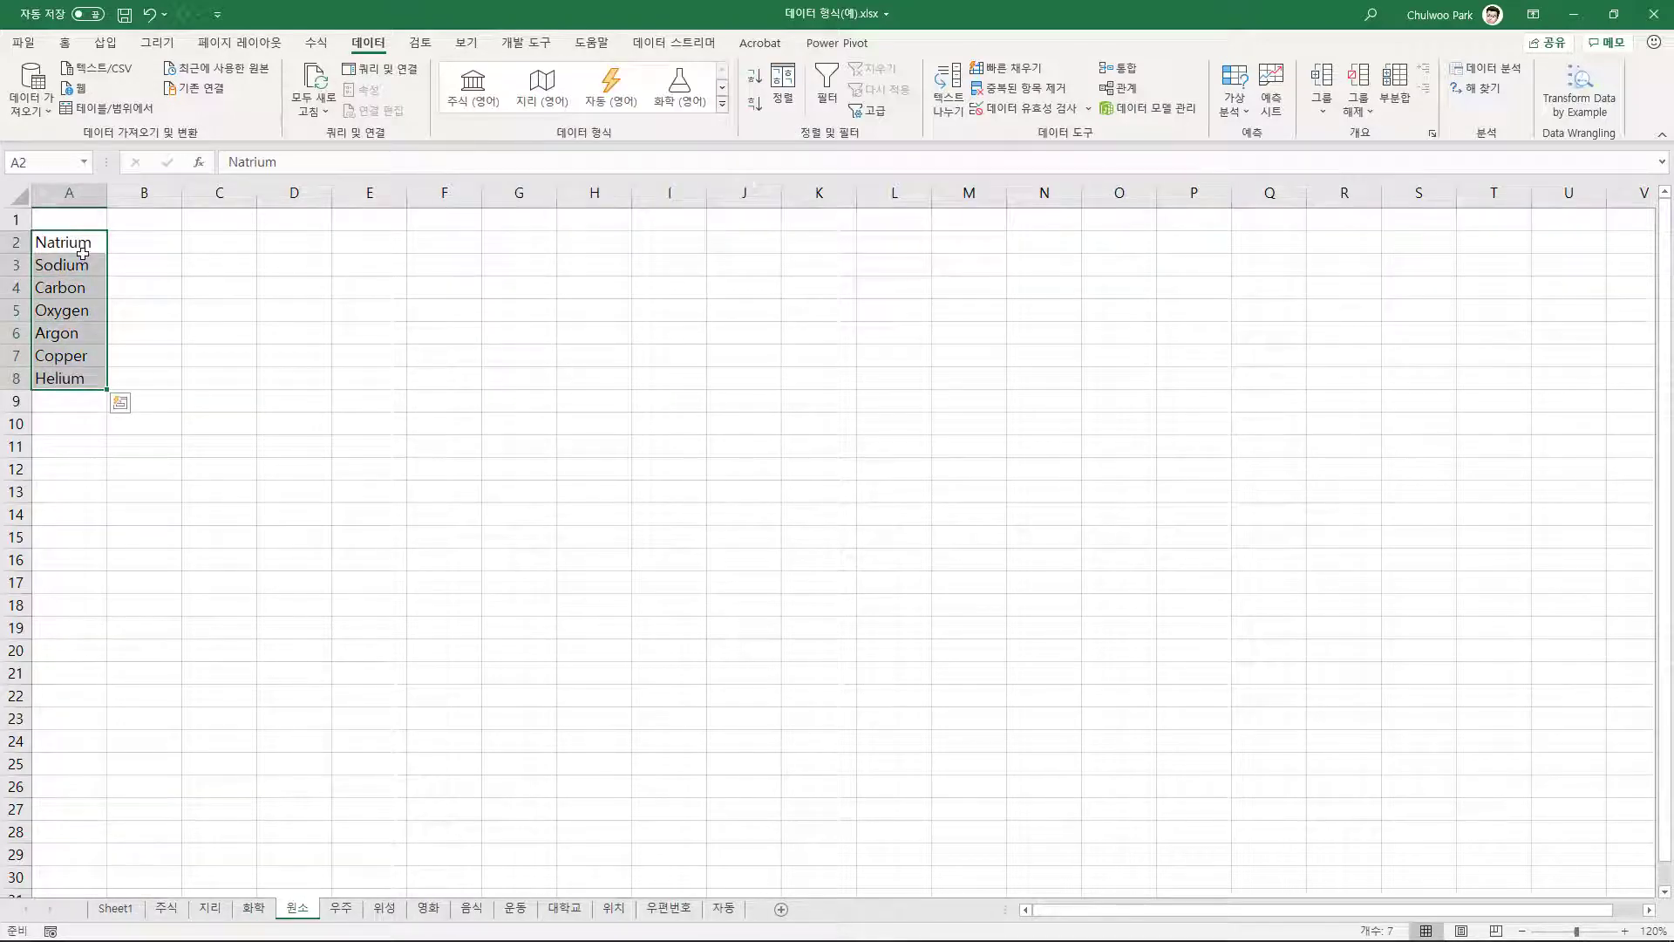
pyautogui.moveTo(83, 241); pyautogui.dragTo(75, 375)
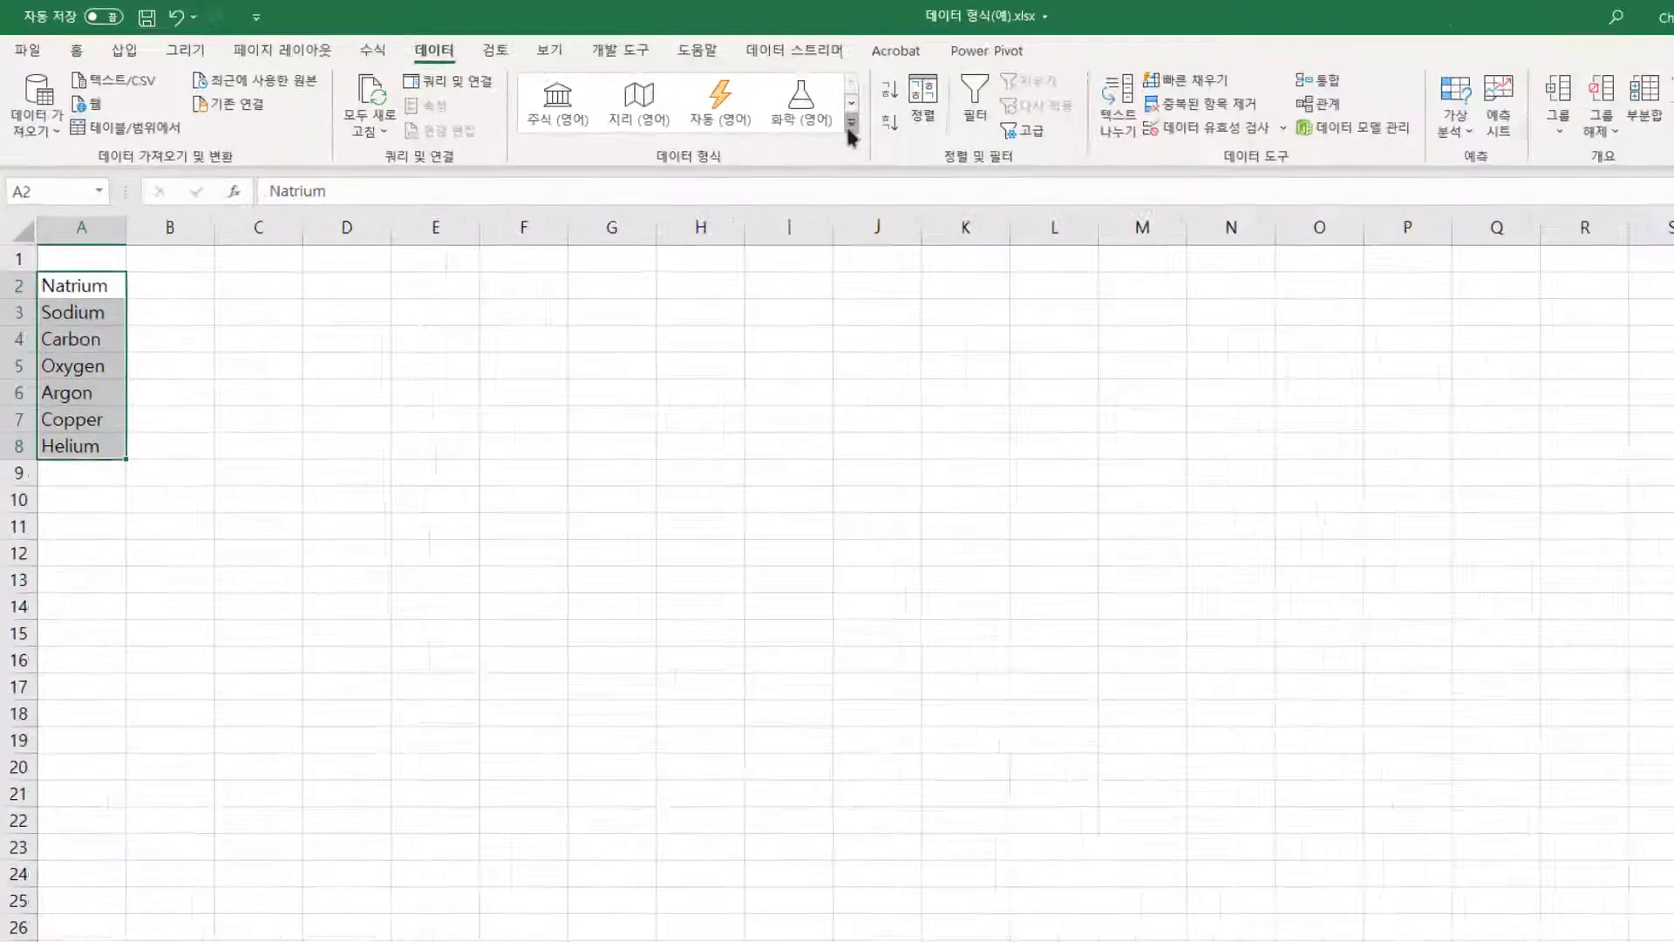
pyautogui.click(722, 103)
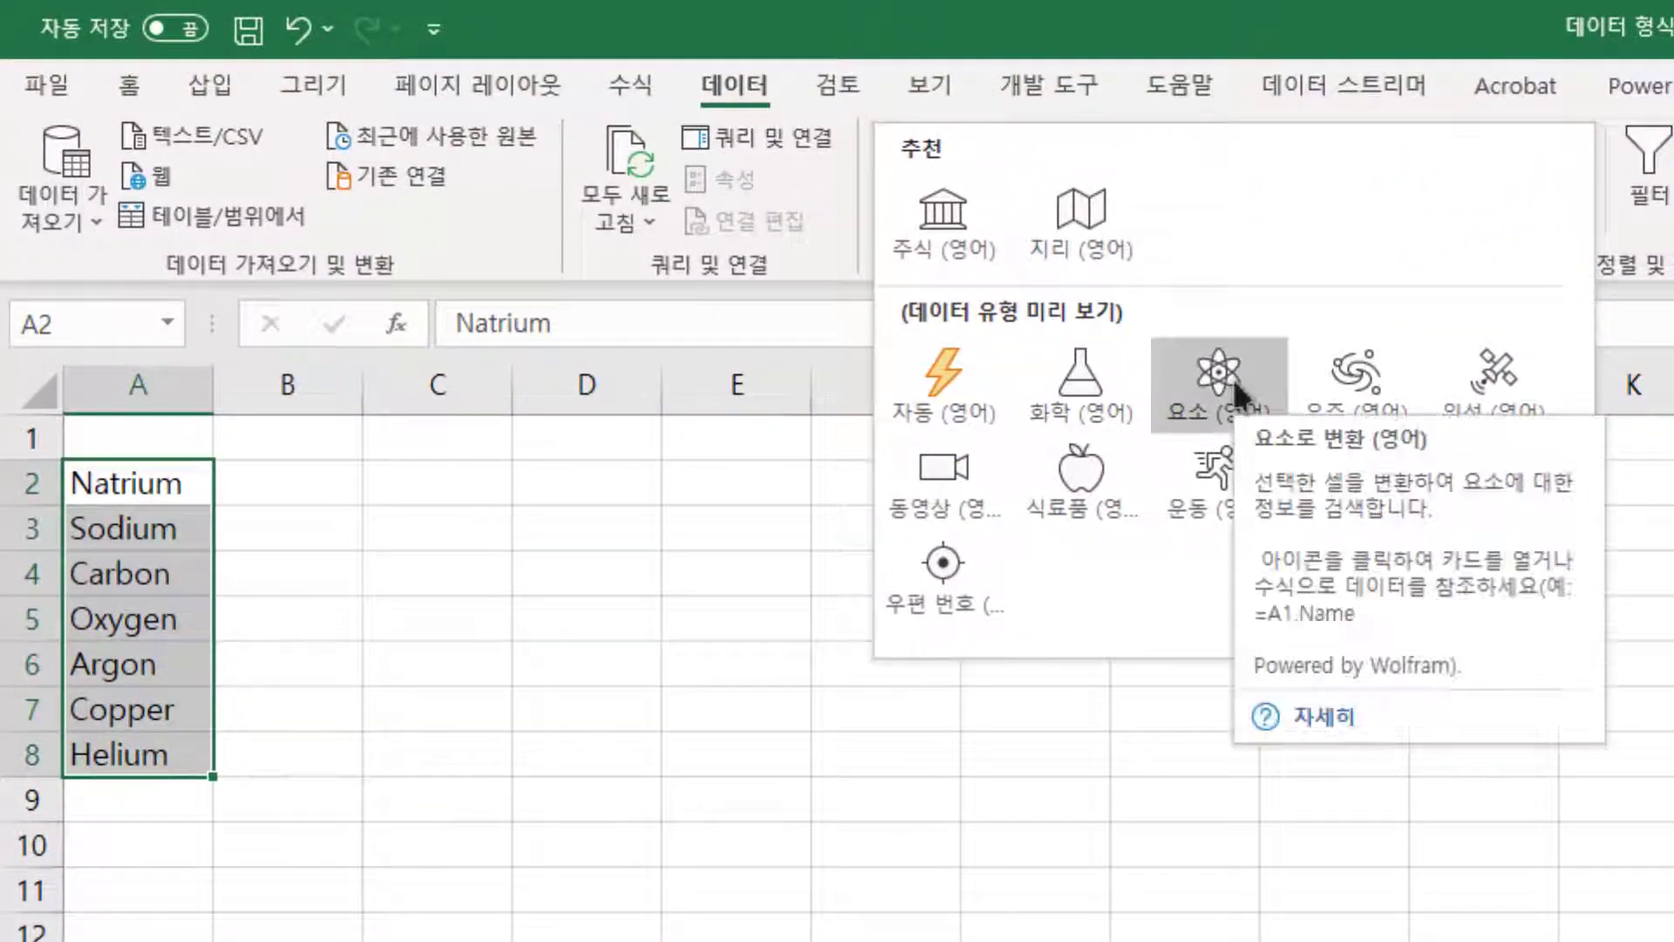
pyautogui.click(1233, 379)
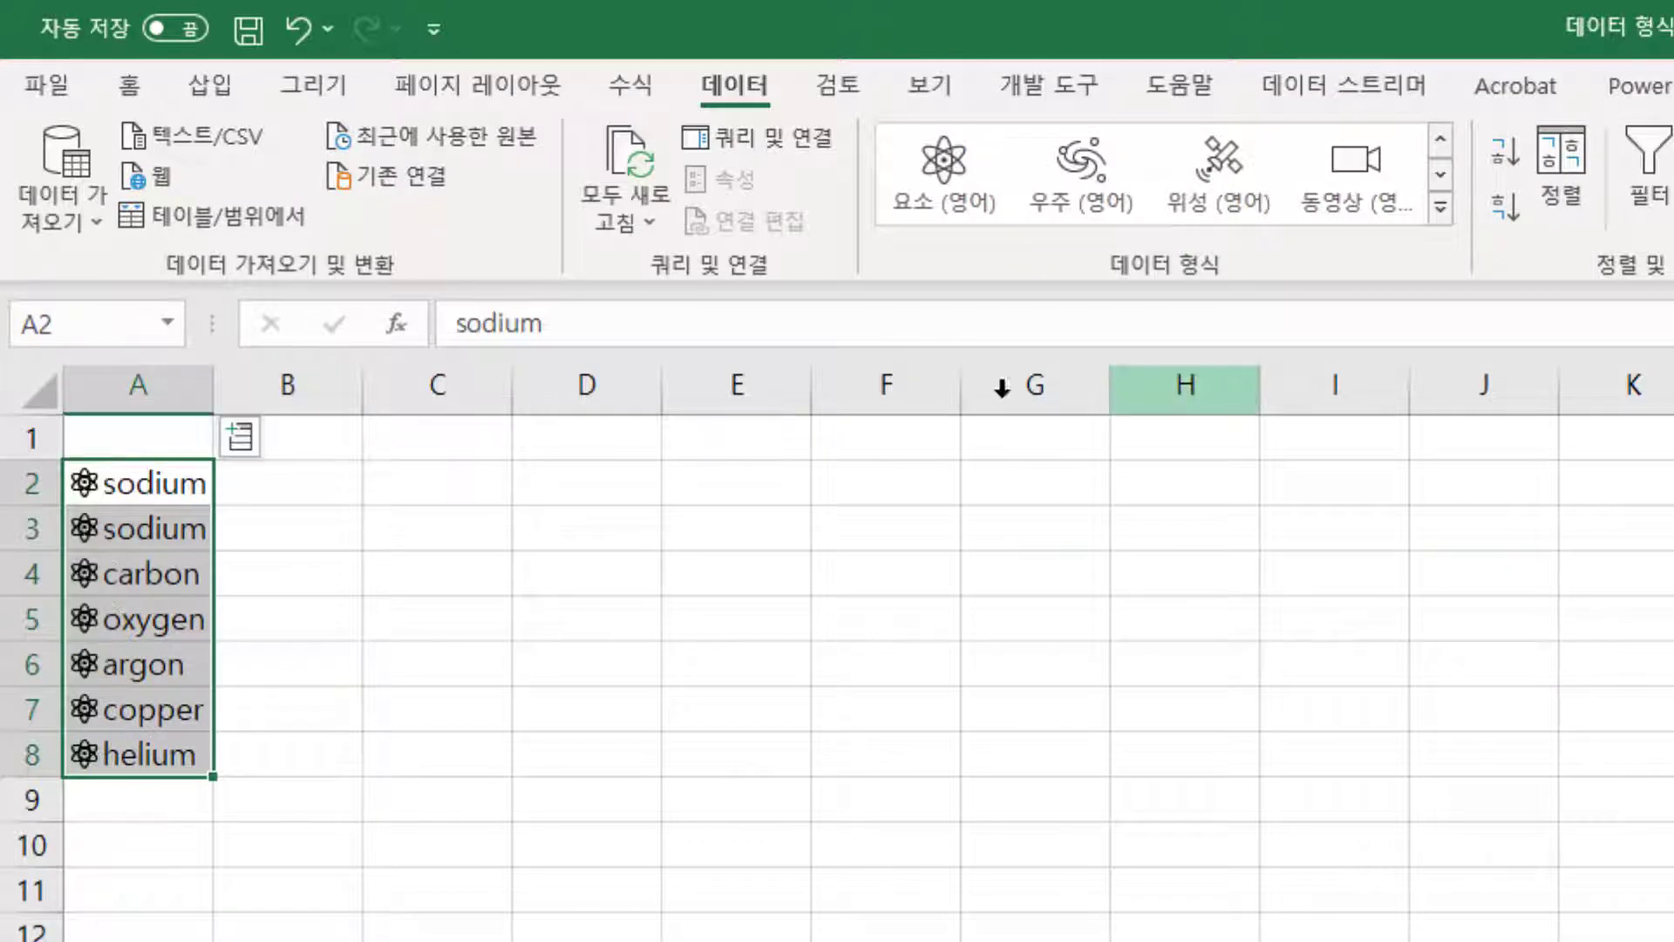
# Undo and redo the Element conversion, then start a table on A2:A8.
pyautogui.doubleClick(212, 401)
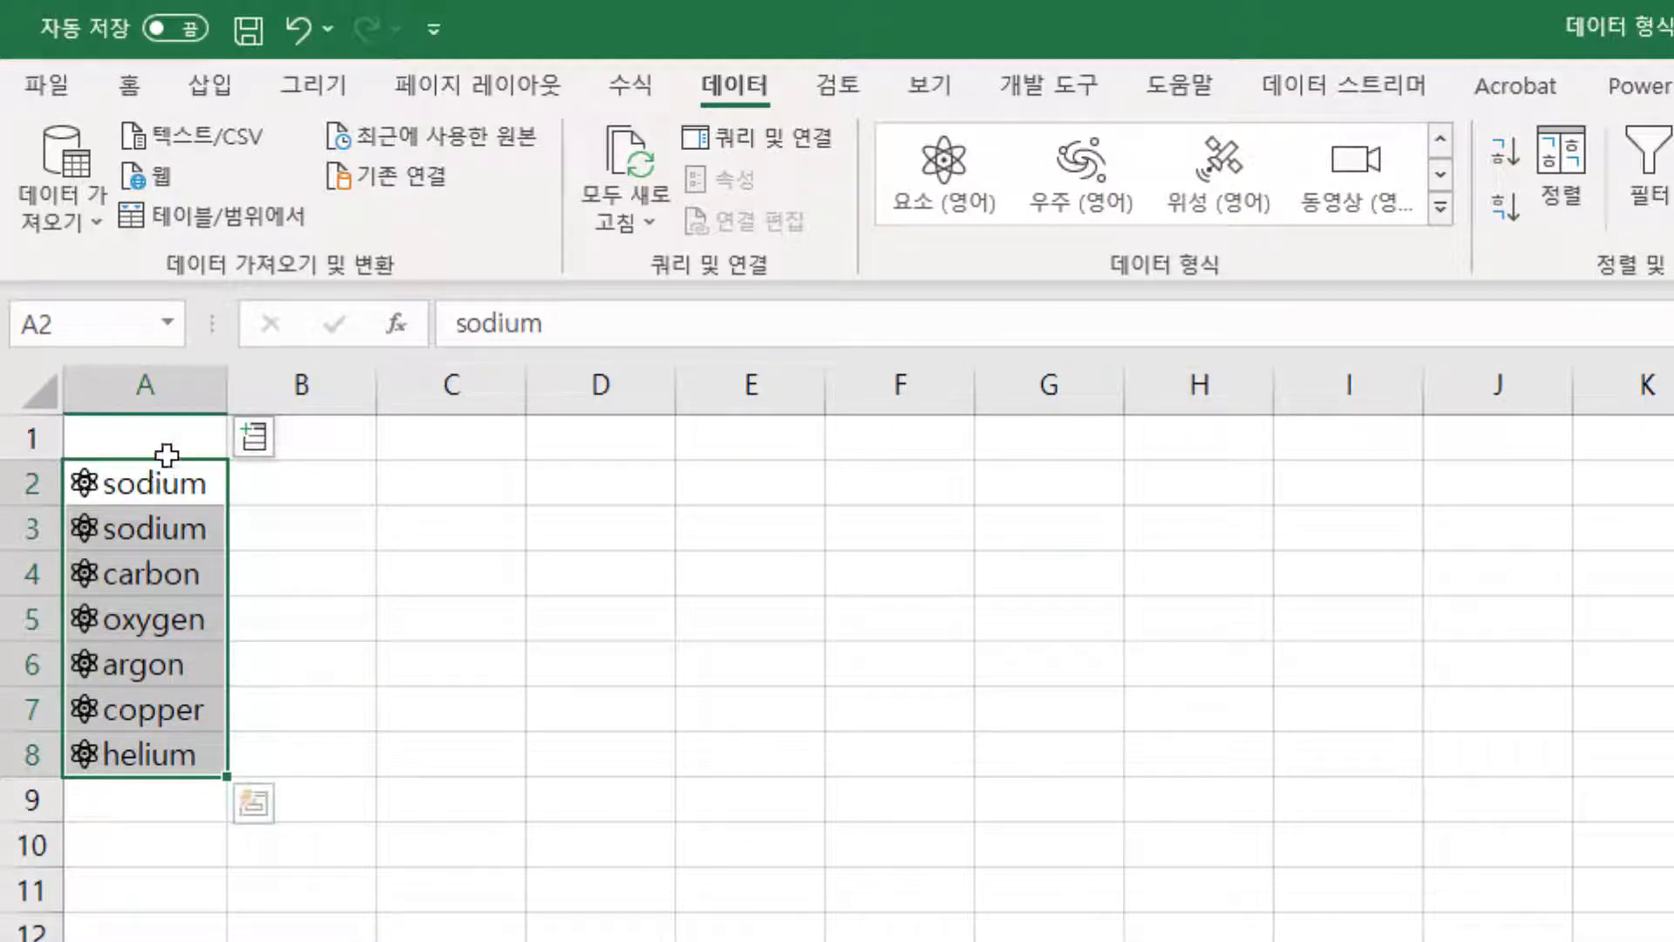
pyautogui.click(293, 31)
pyautogui.click(293, 31)
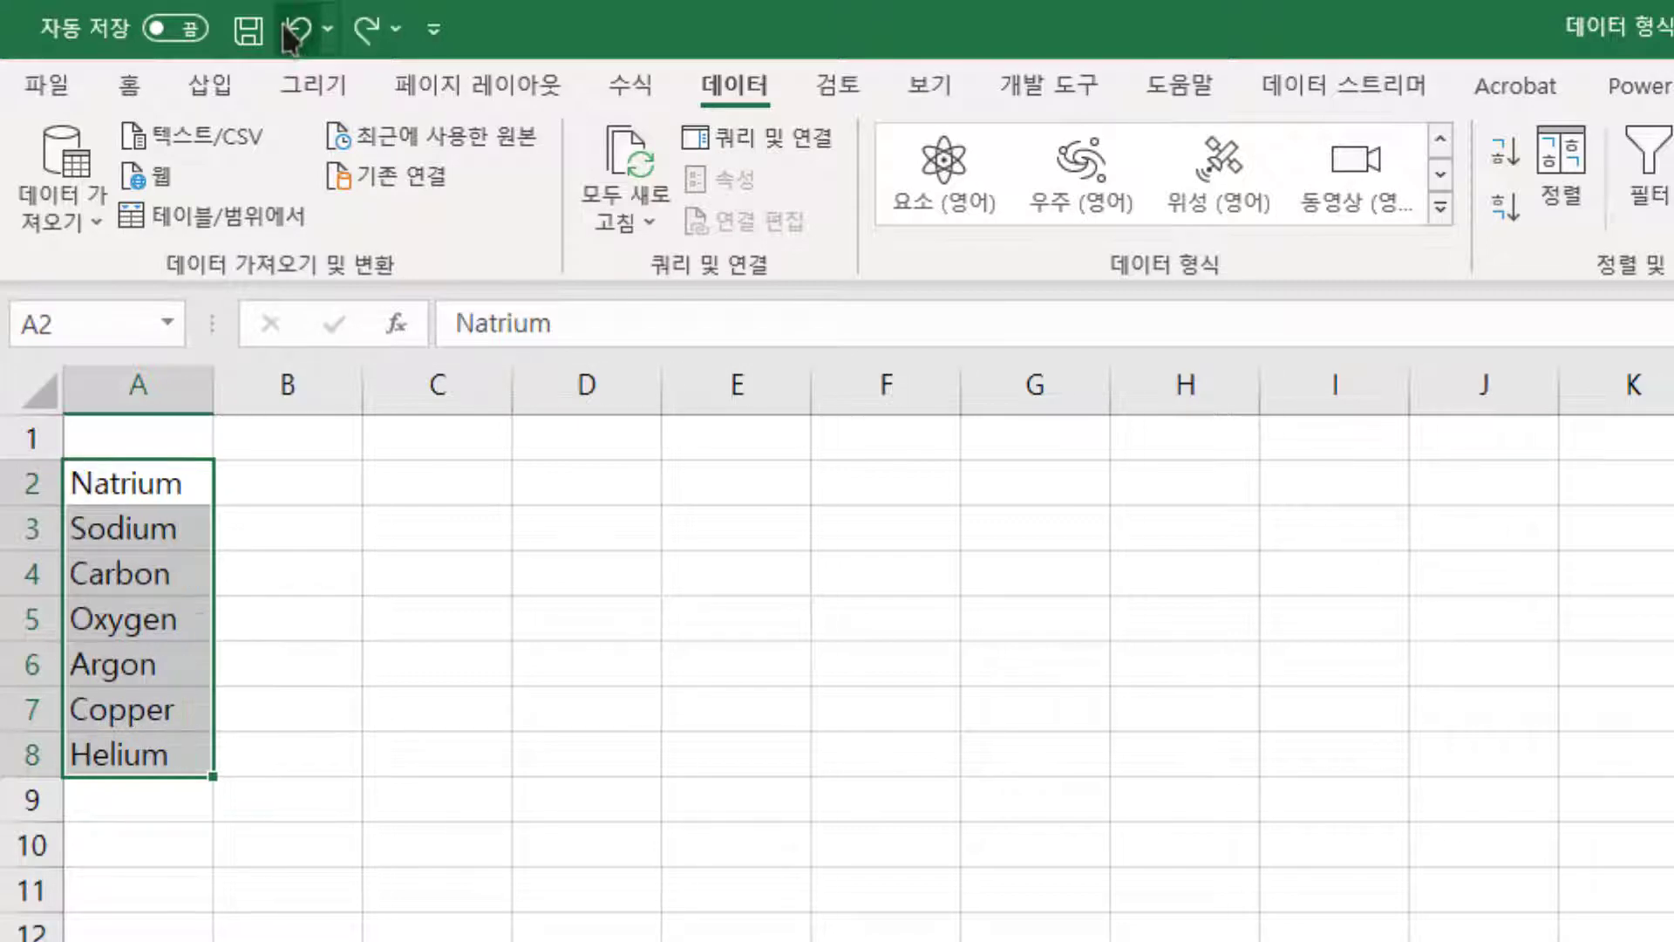
pyautogui.click(378, 36)
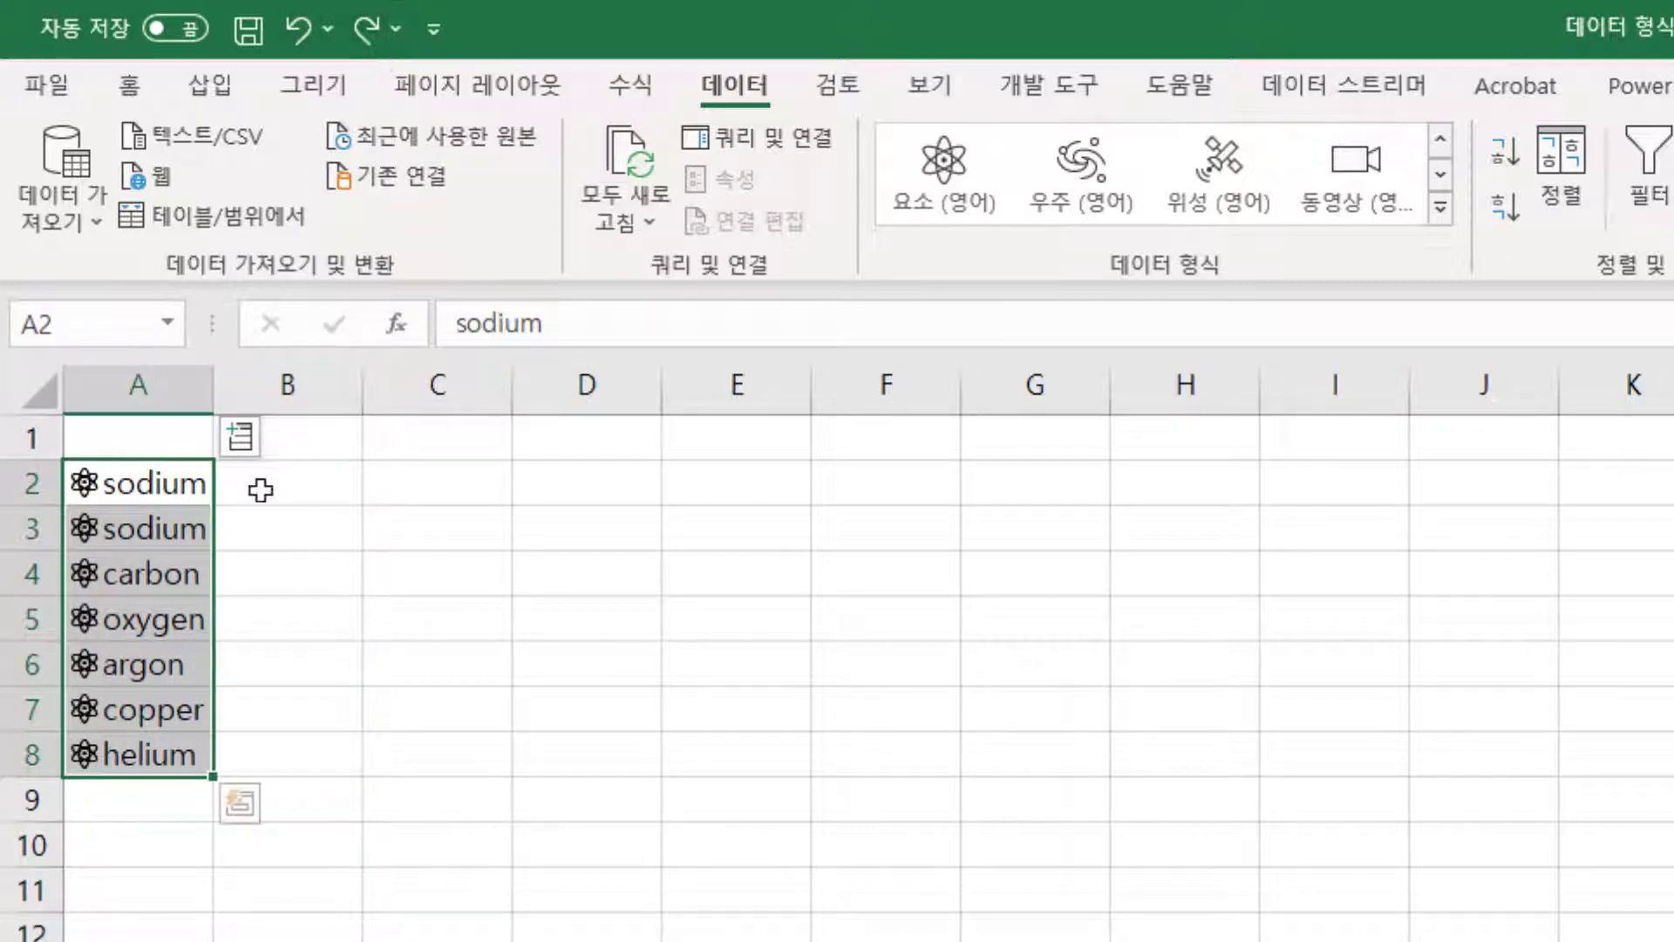
pyautogui.click(296, 31)
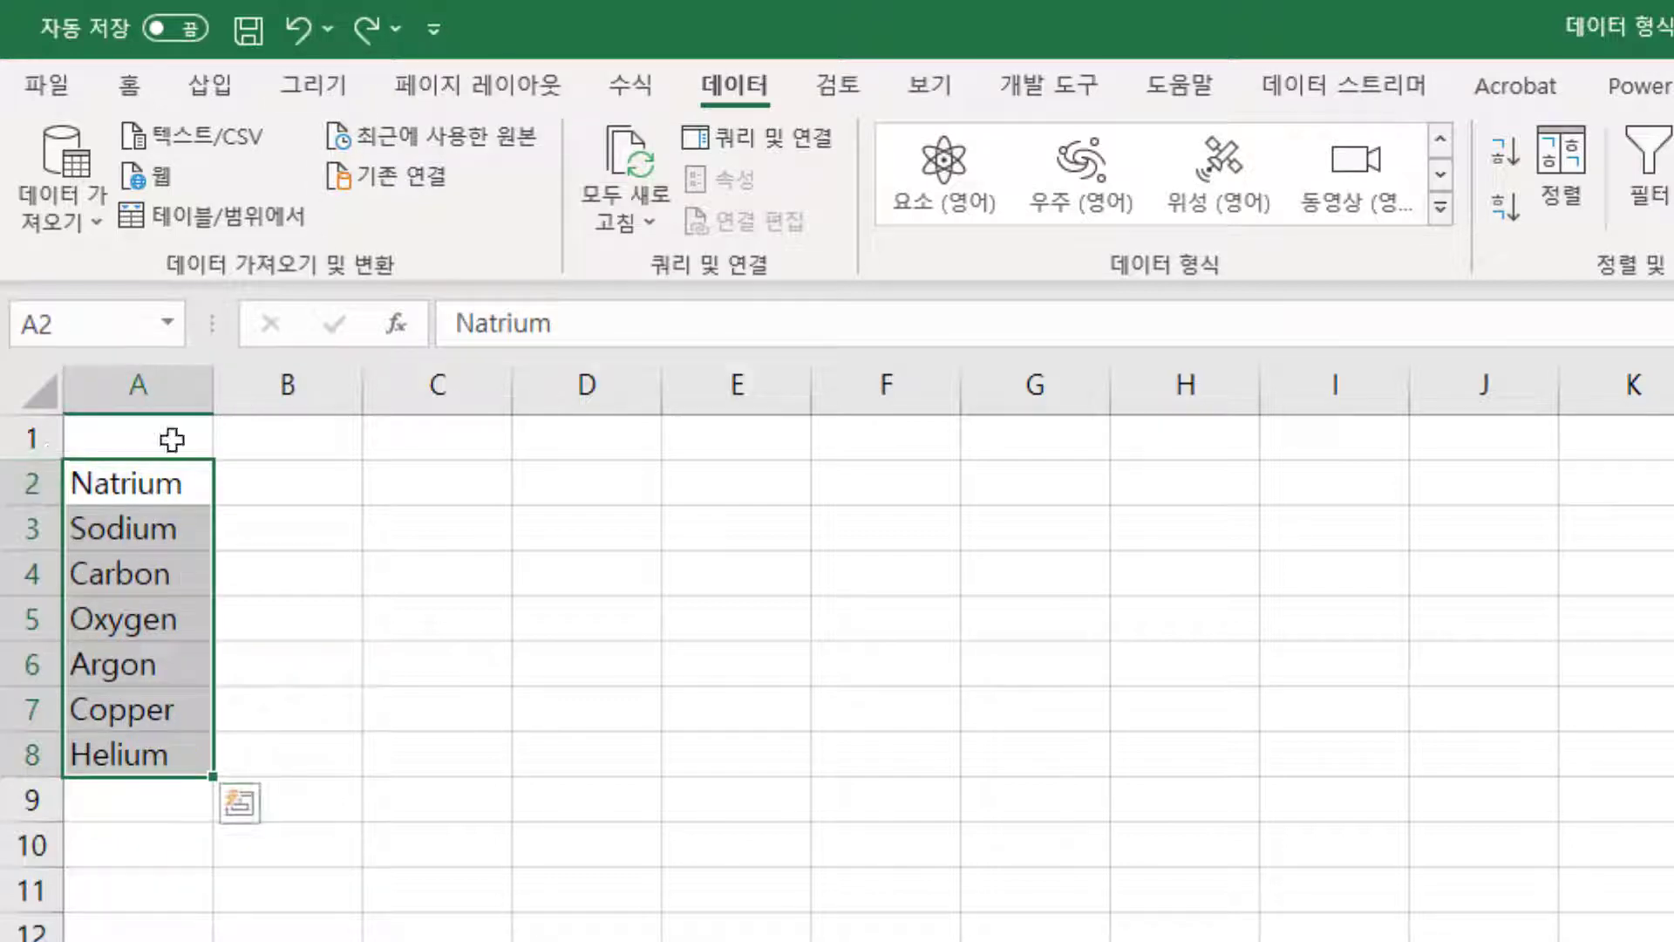
pyautogui.click(367, 35)
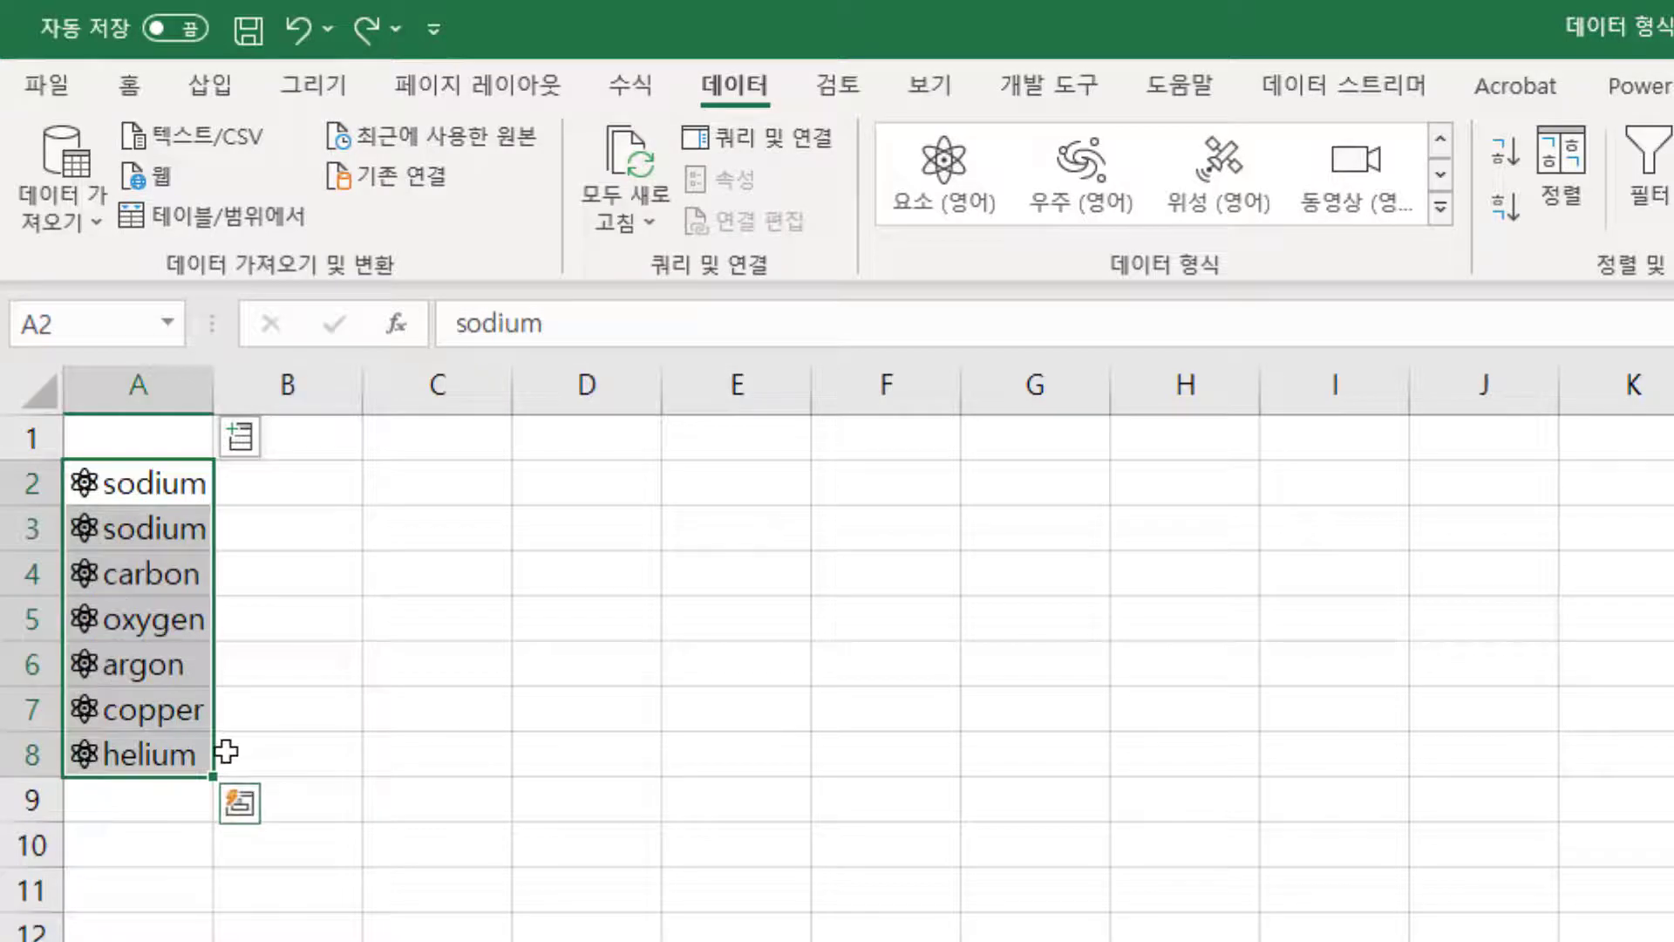
pyautogui.click(218, 79)
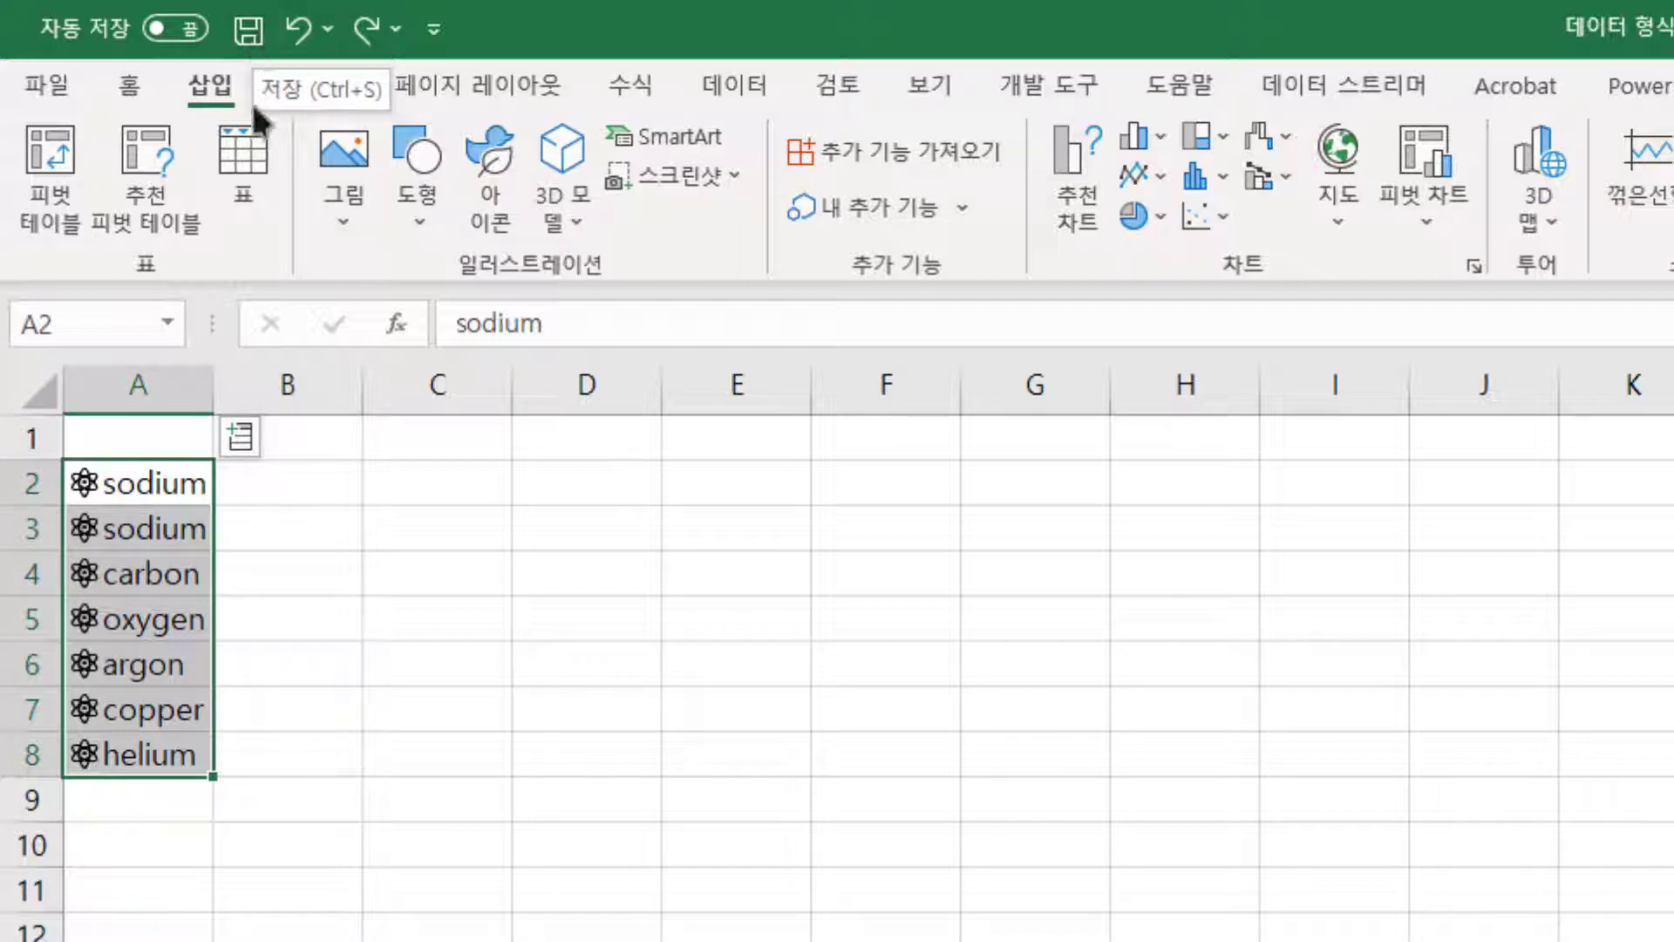
pyautogui.click(251, 198)
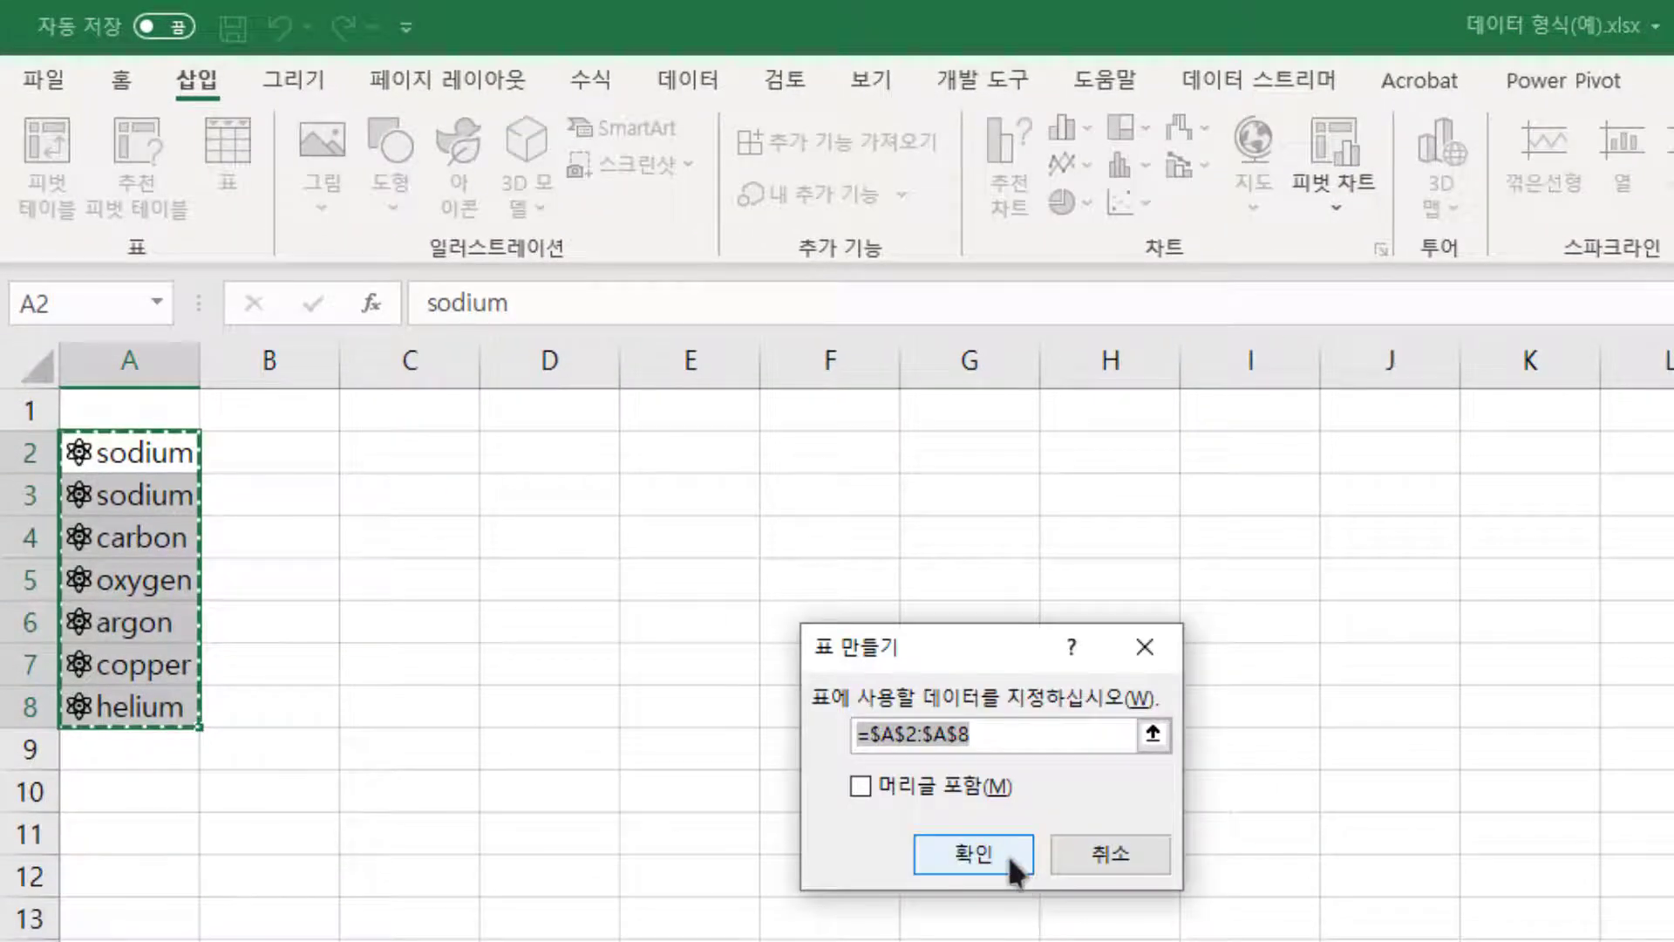
# Create the element table and add atomic number, atomic symbol and melting point columns.
pyautogui.click(1007, 851)
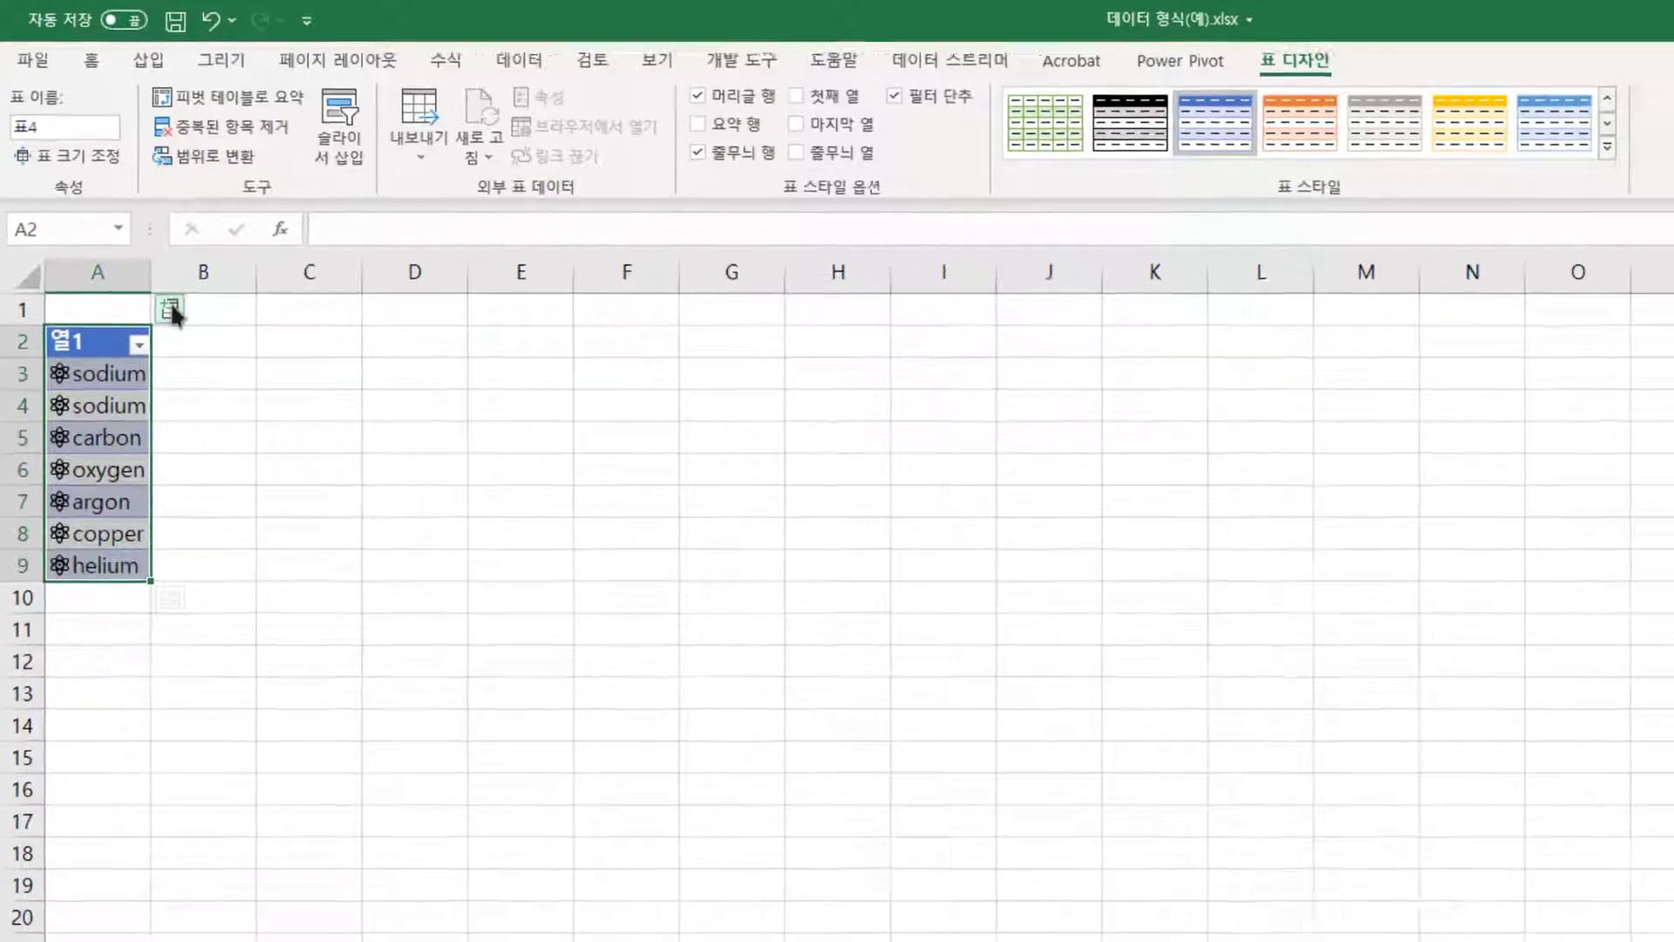
pyautogui.click(218, 392)
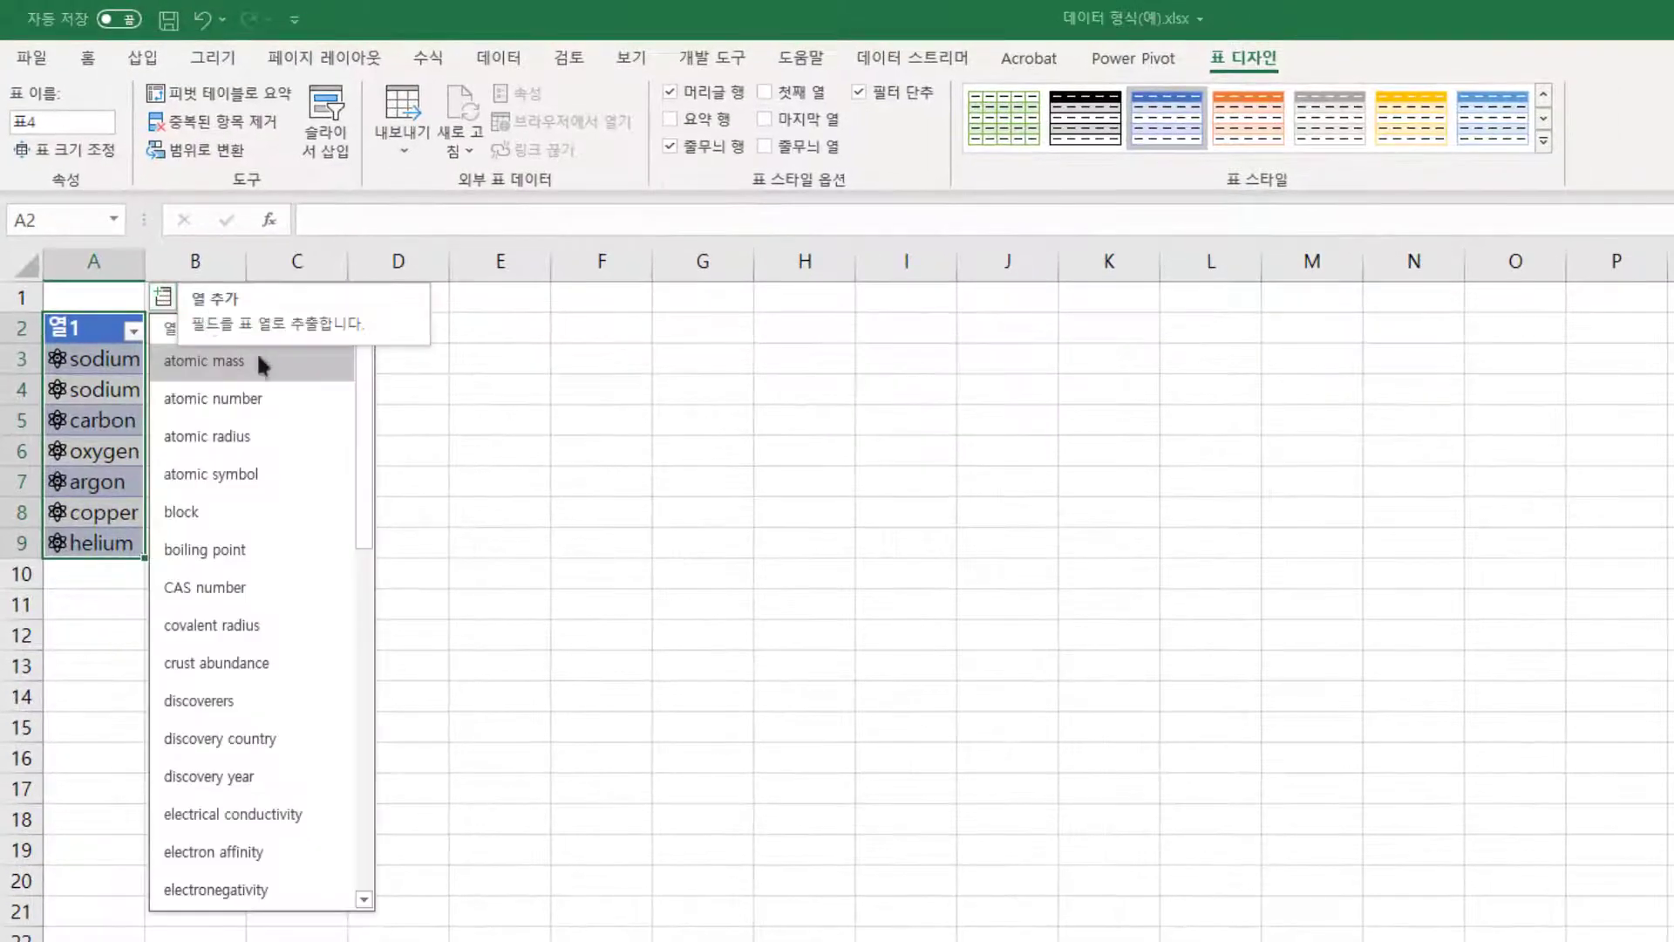
pyautogui.click(287, 394)
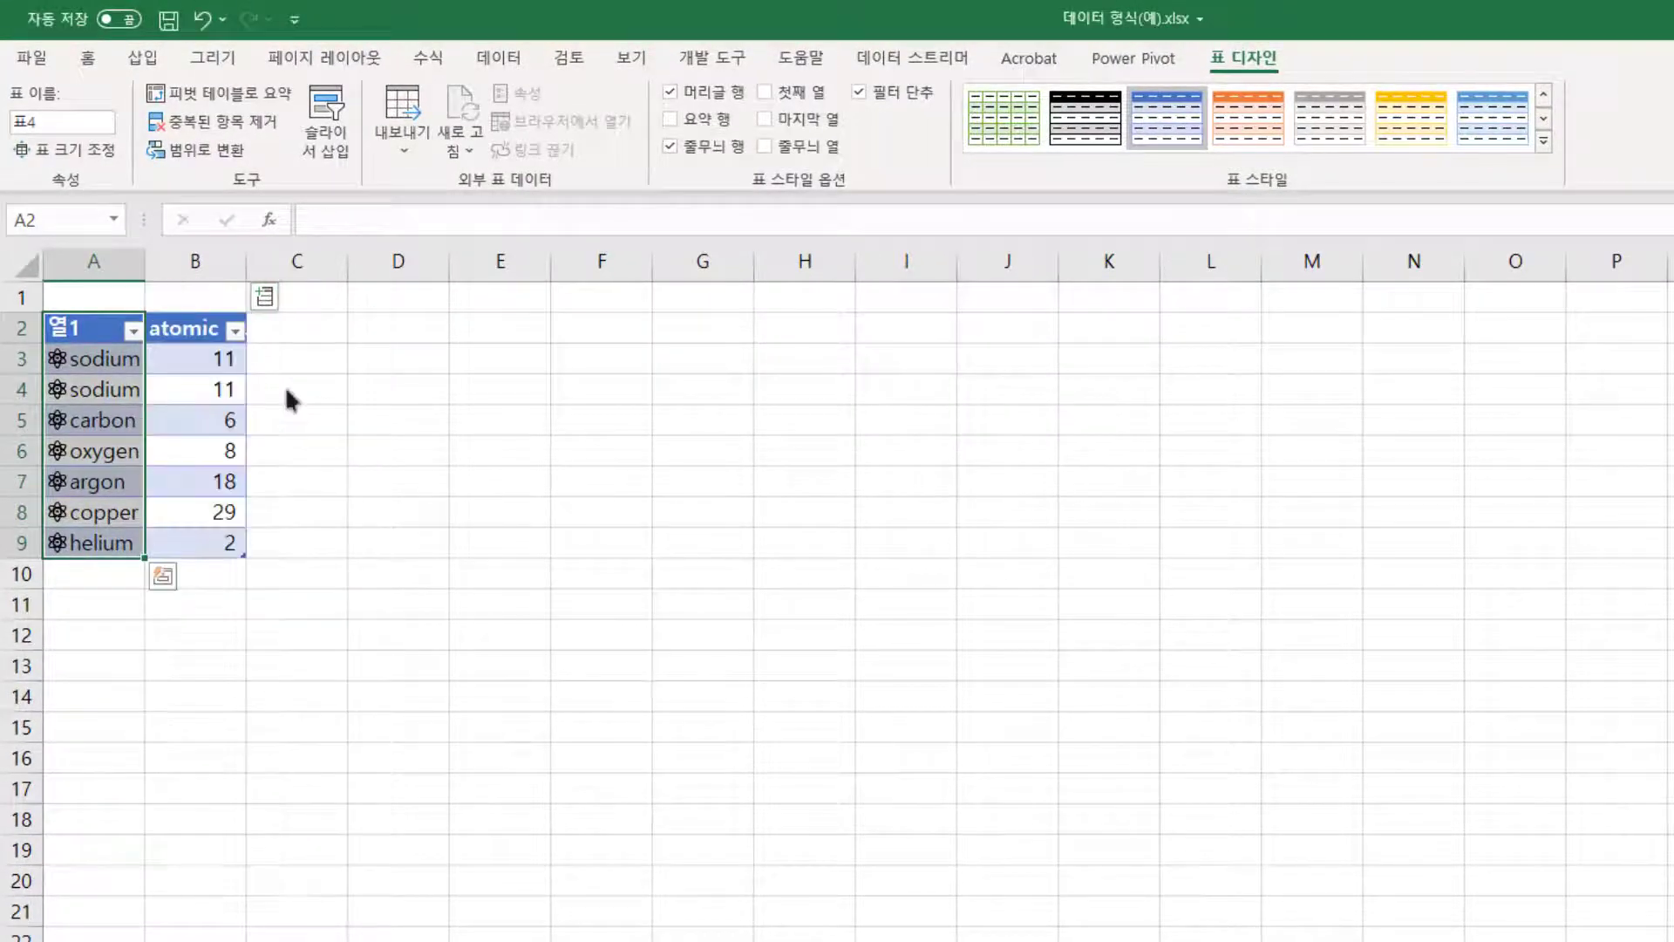
pyautogui.click(265, 296)
pyautogui.click(433, 473)
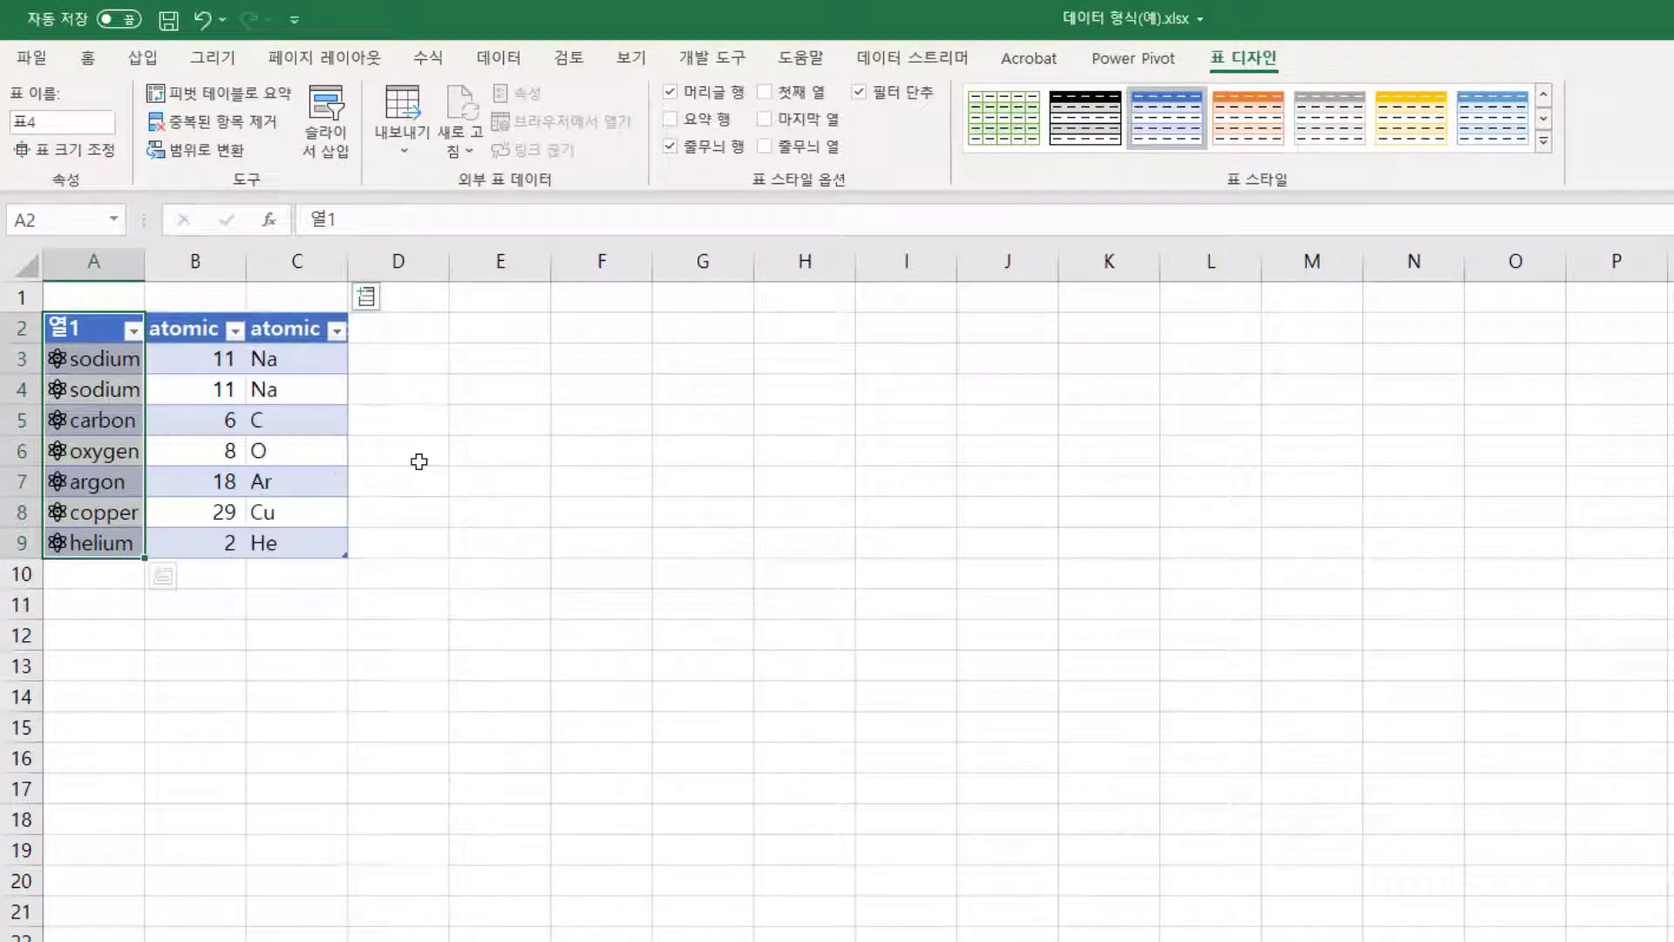
pyautogui.click(365, 297)
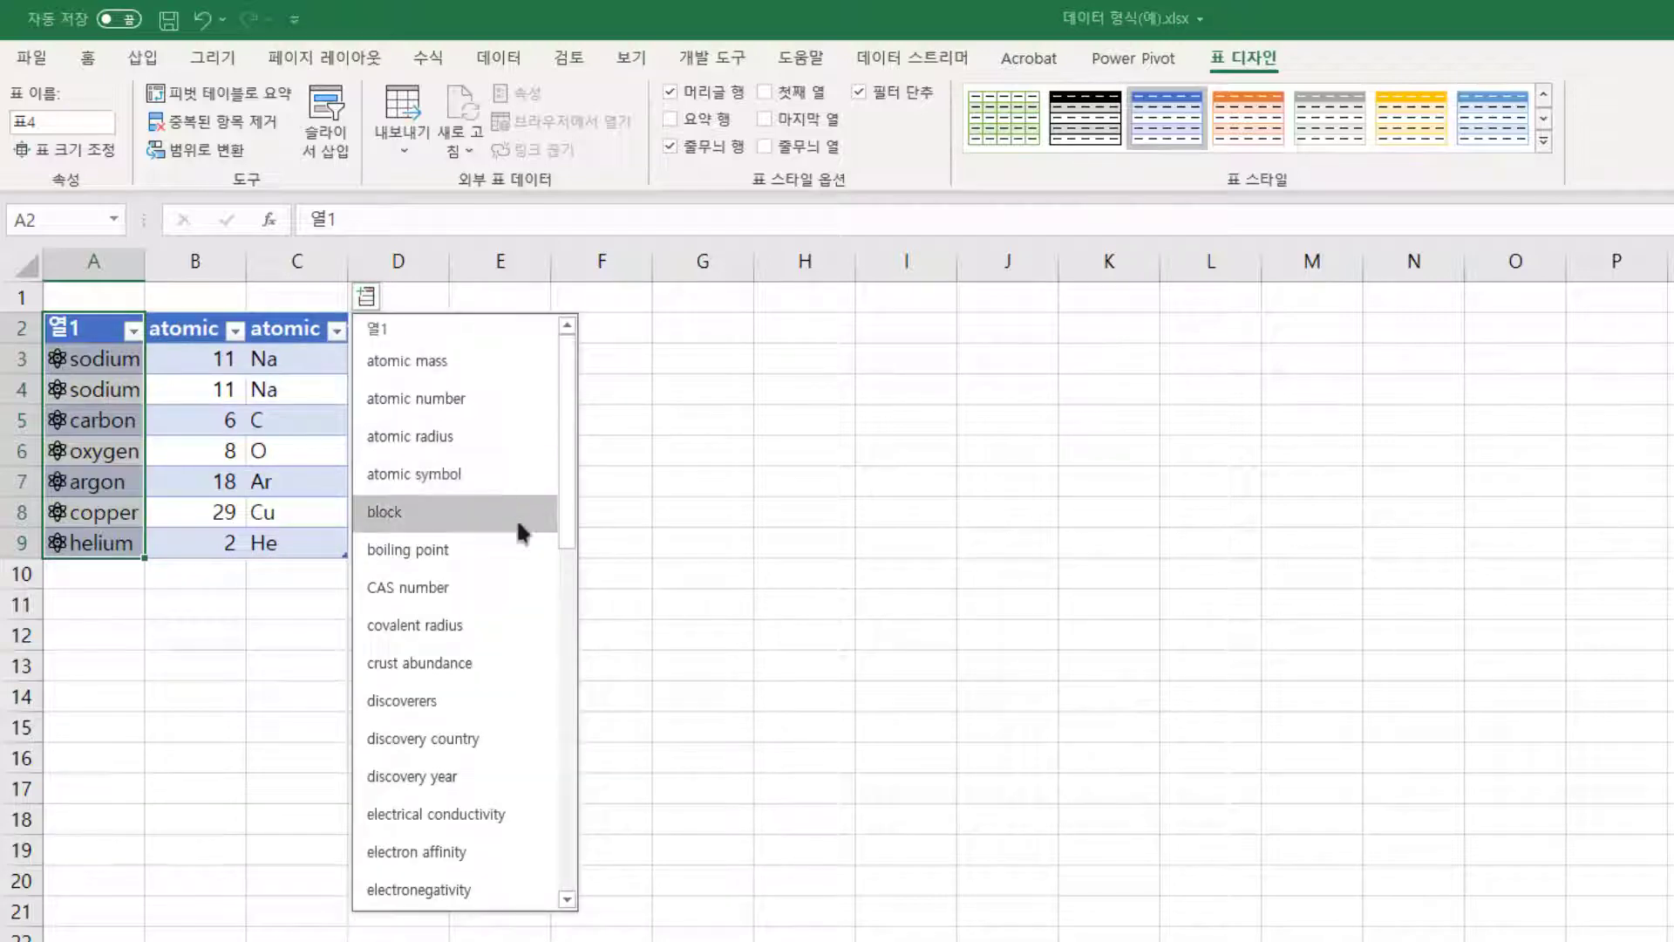
pyautogui.moveTo(567, 522); pyautogui.dragTo(565, 755)
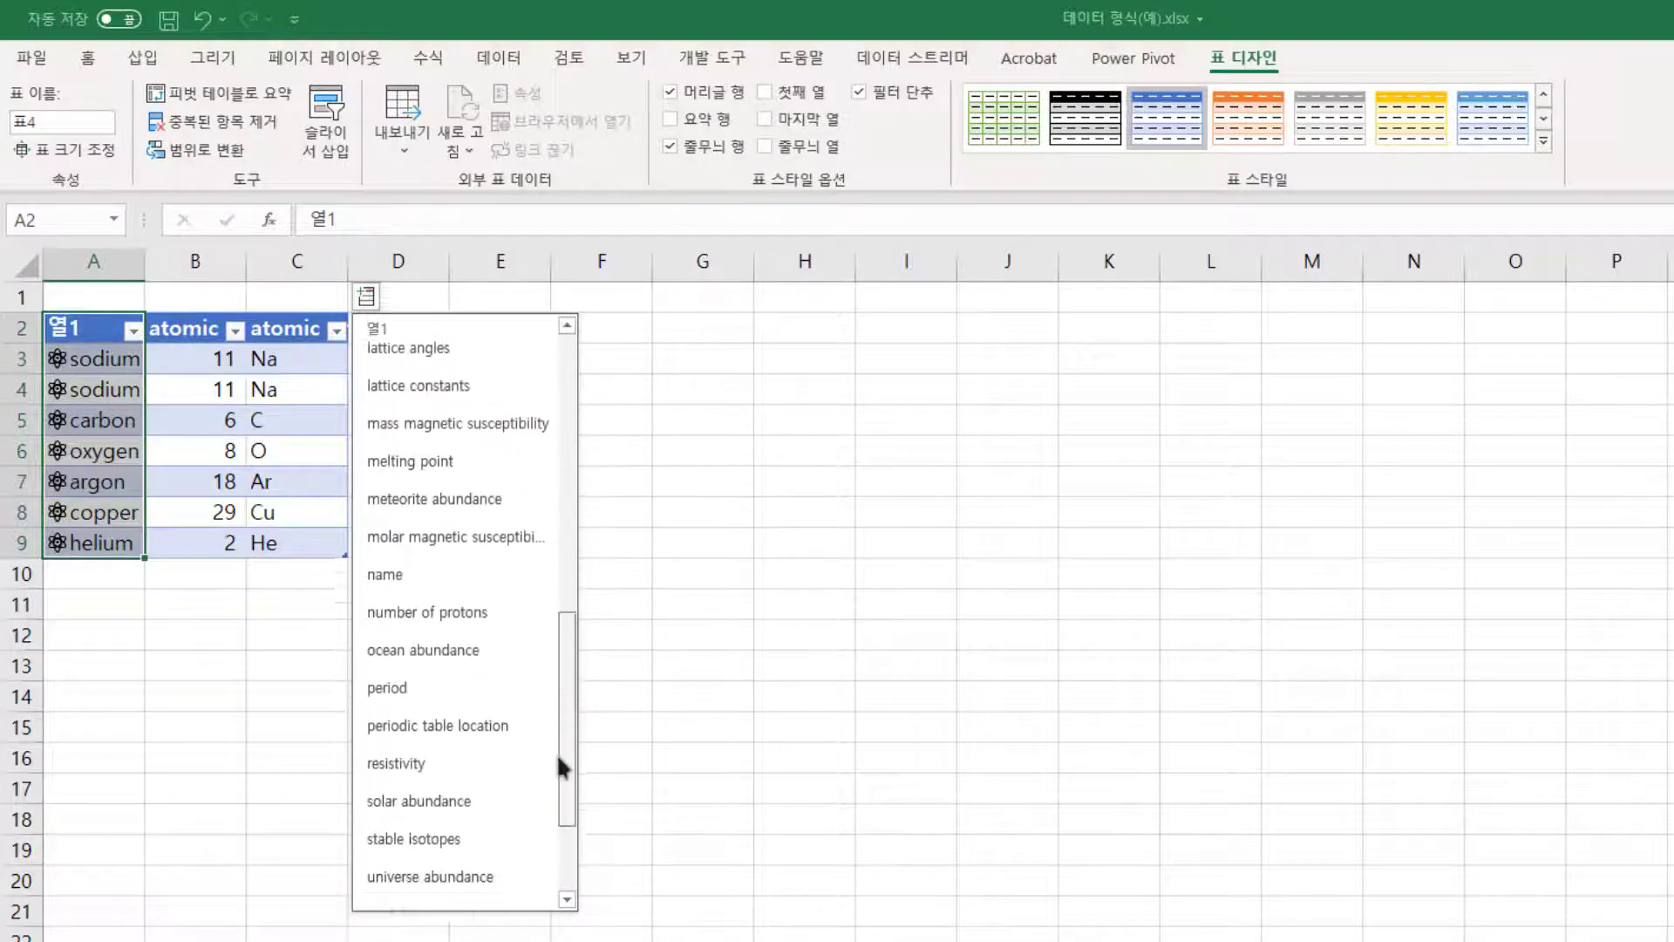
pyautogui.scroll(1, 520, 643)
pyautogui.click(482, 580)
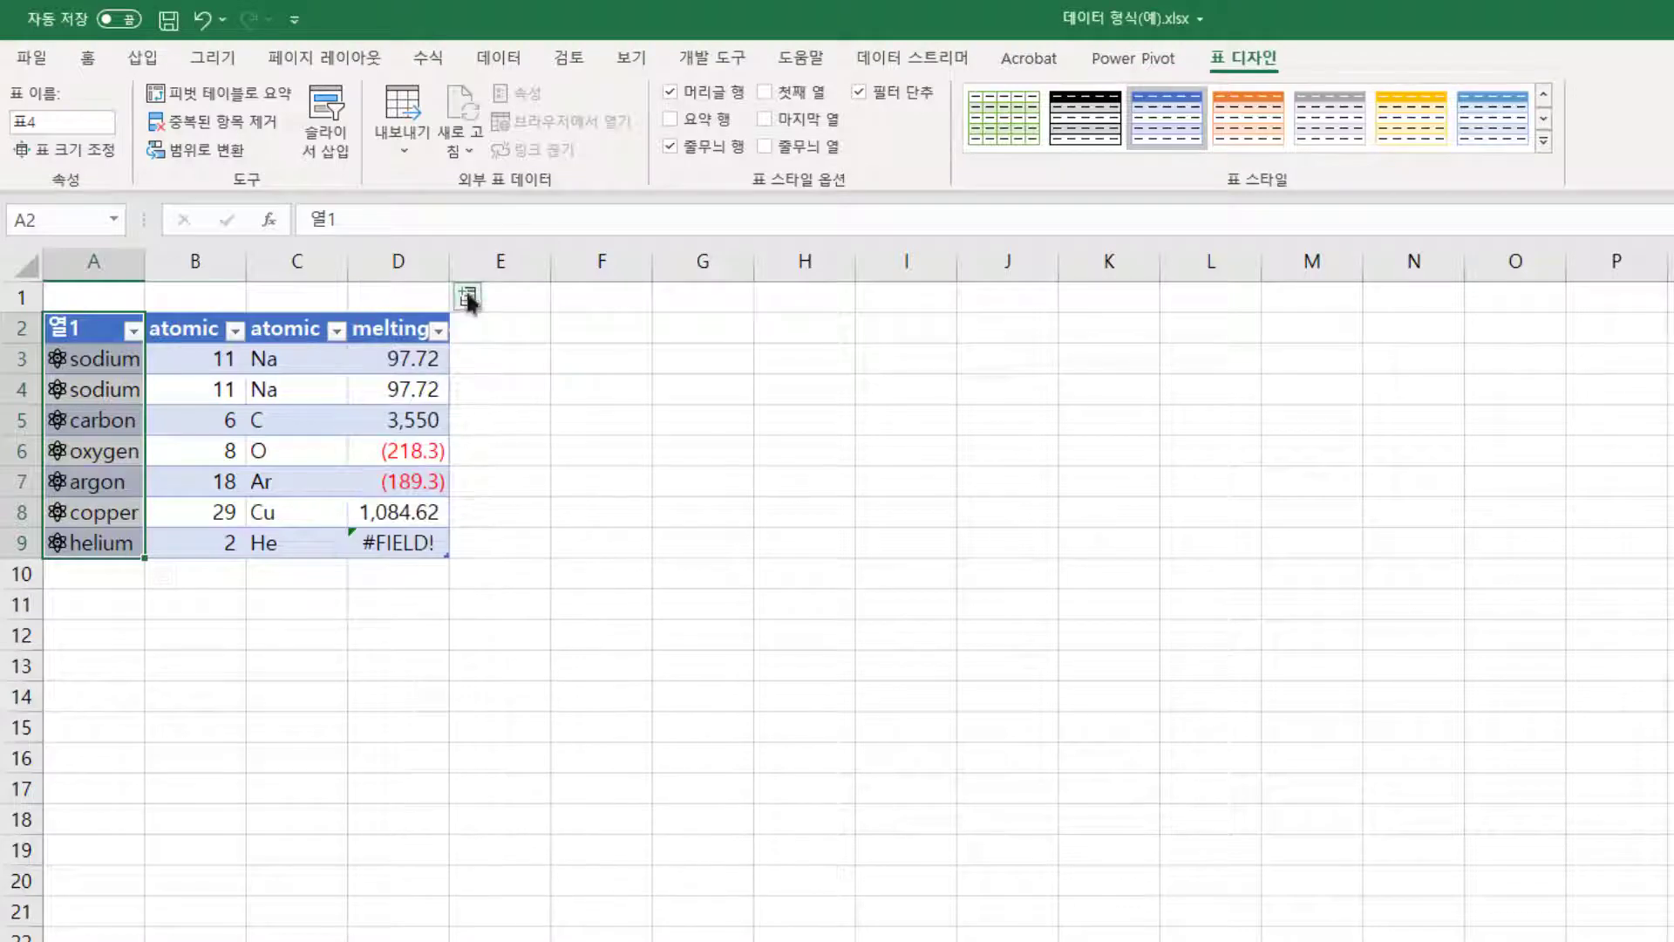
# Add a periodic table location column, fit column E, enlarge row 3, and open the 우주 sheet.
pyautogui.click(464, 297)
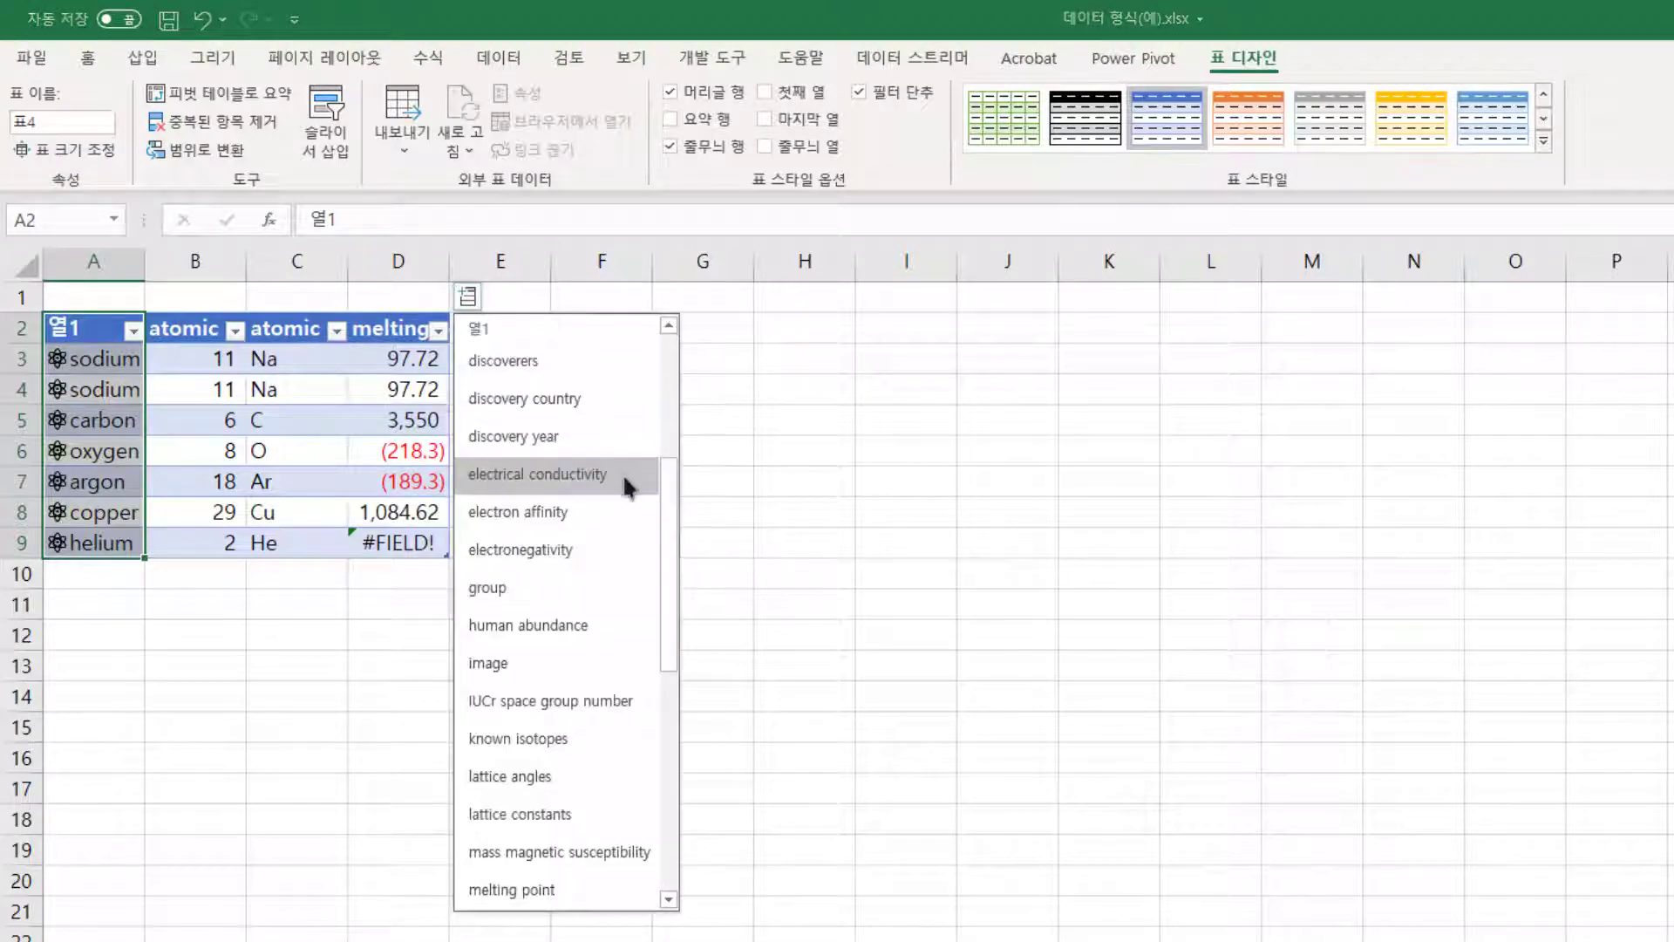
pyautogui.moveTo(669, 505); pyautogui.dragTo(675, 776)
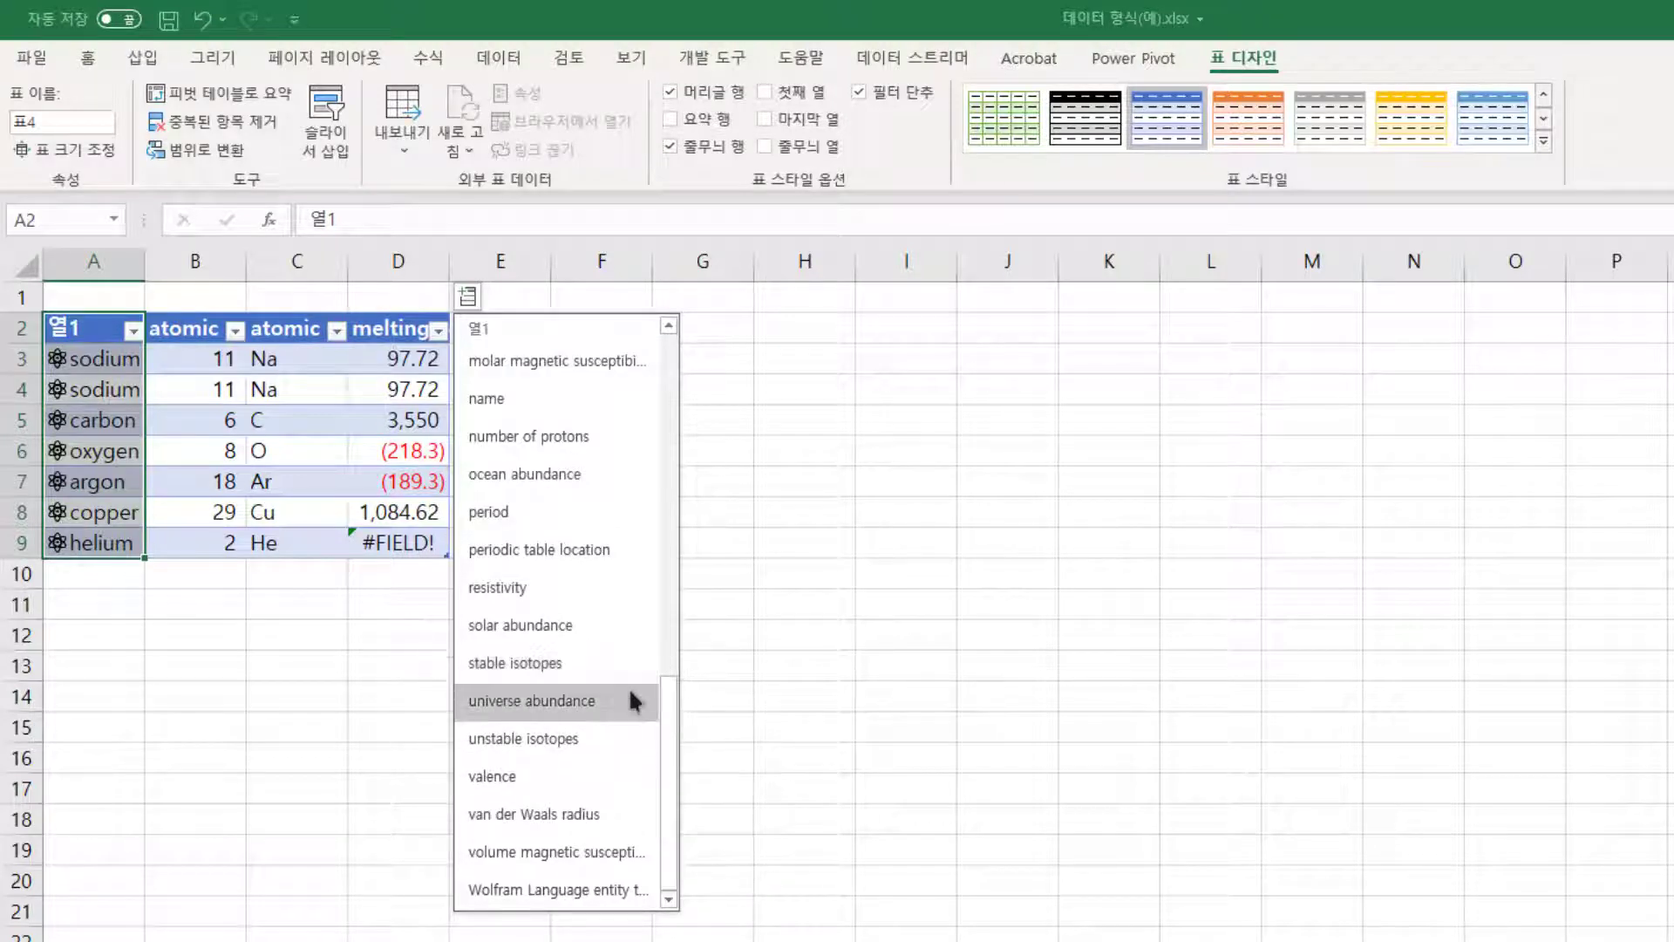
pyautogui.click(596, 551)
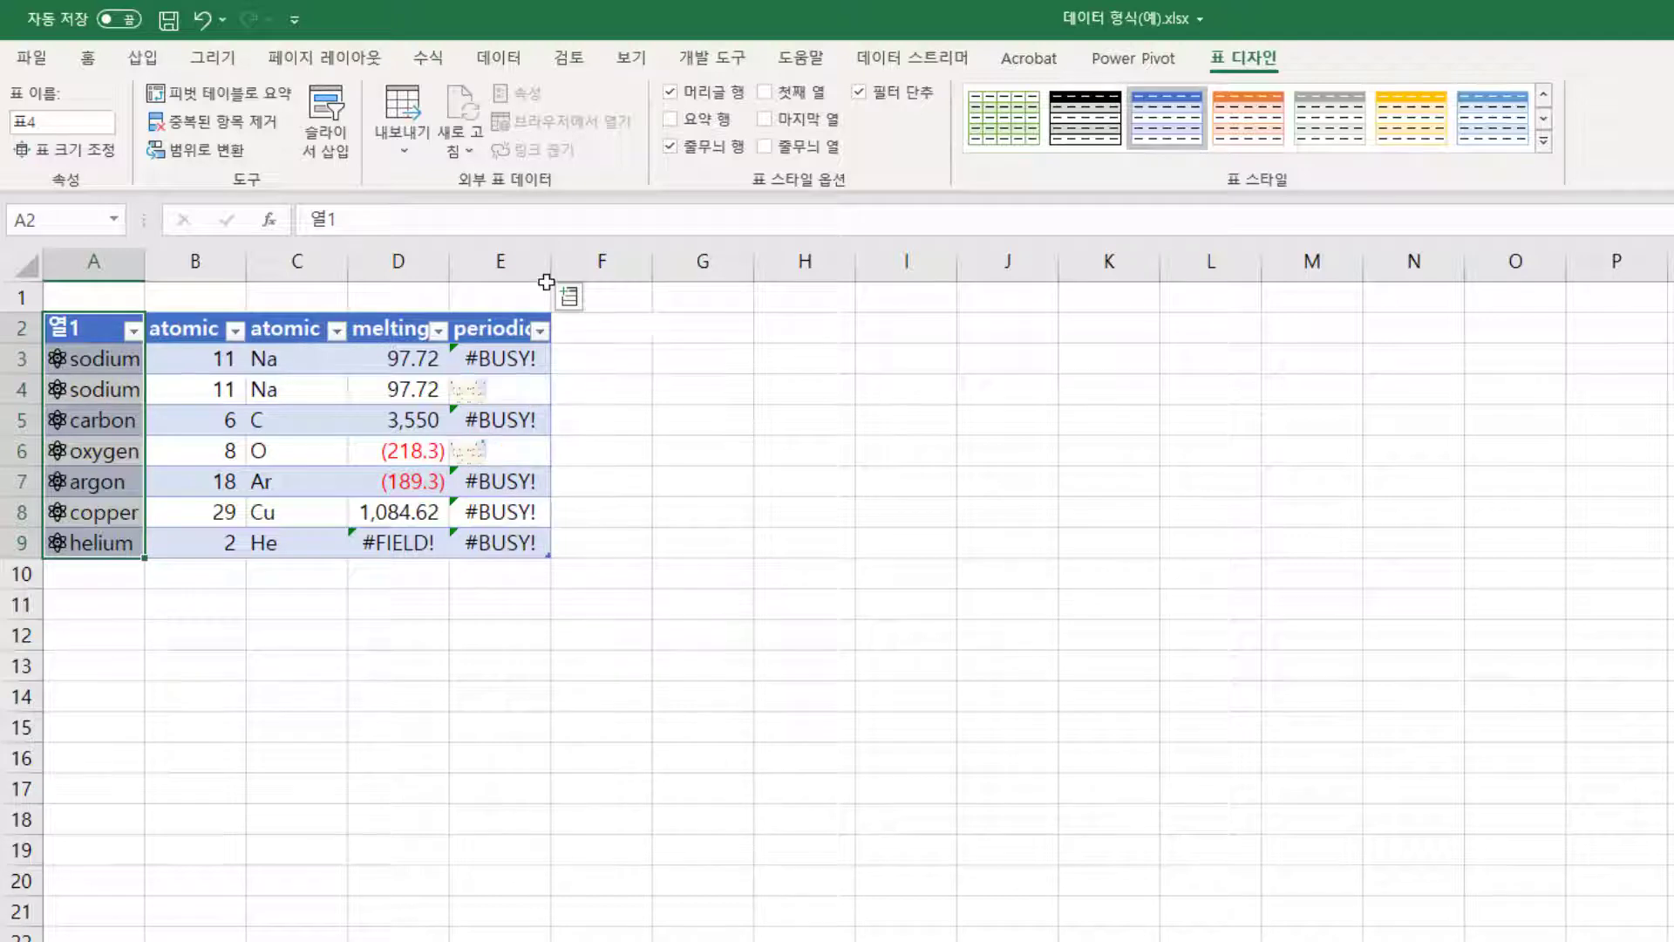
pyautogui.doubleClick(551, 266)
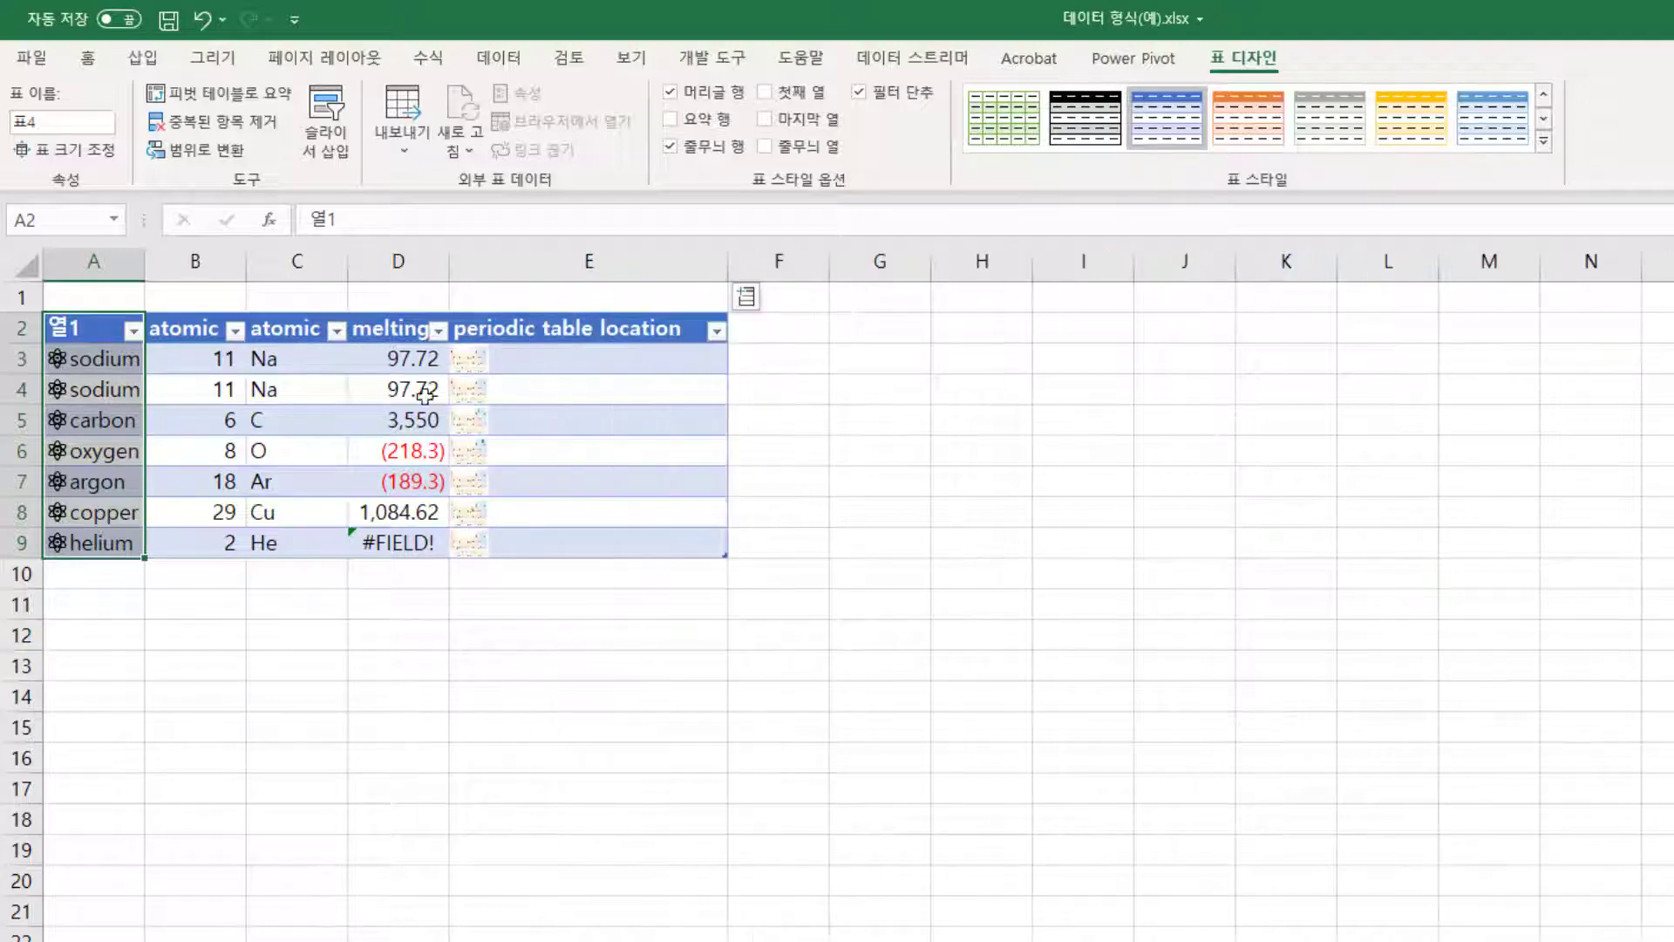
pyautogui.moveTo(26, 372); pyautogui.dragTo(52, 798)
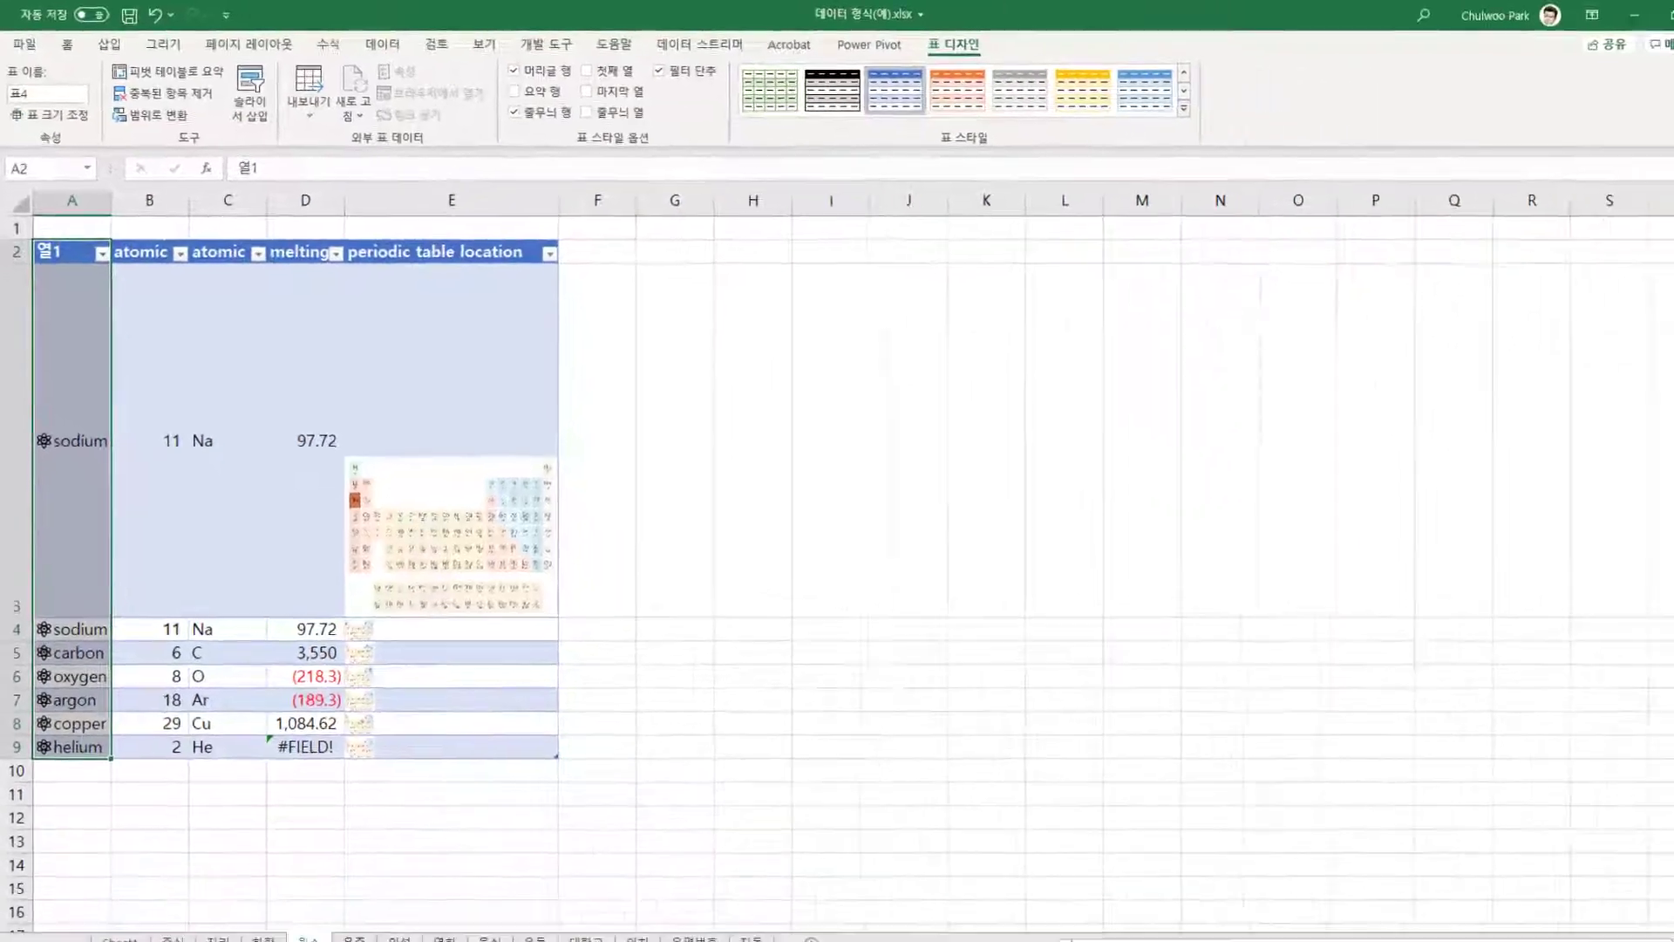
pyautogui.click(344, 908)
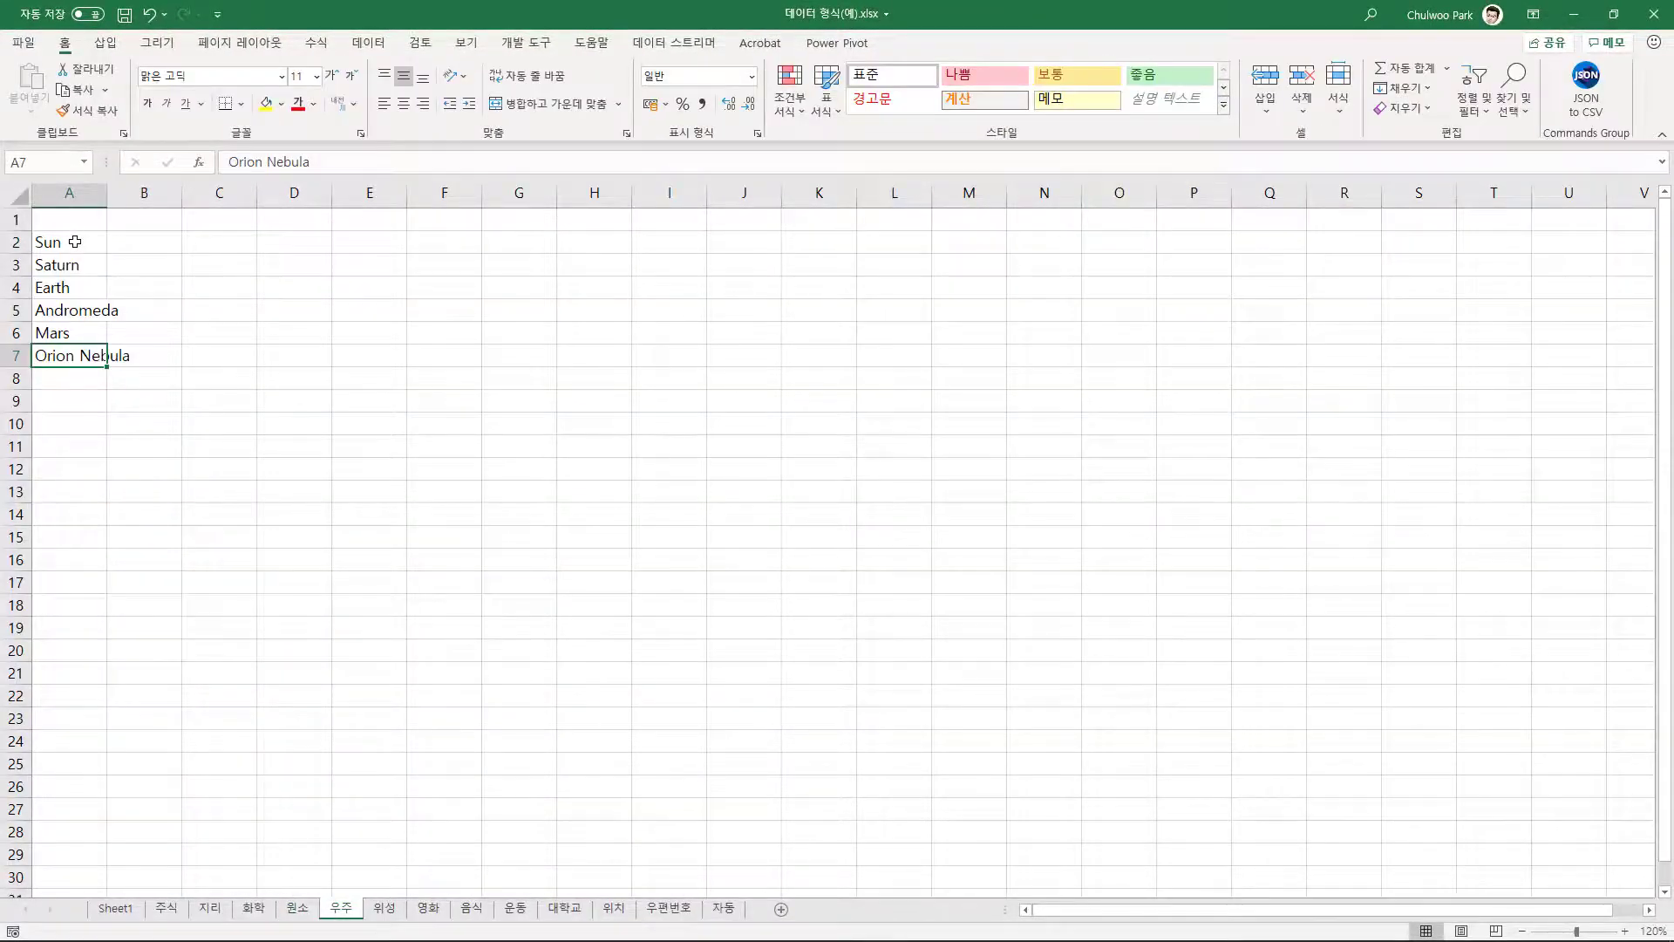
# Make Sun through Orion Nebula in A2:A7 Space data types (Orion Nebula becomes M42) and autofit column A.
pyautogui.moveTo(75, 241); pyautogui.dragTo(67, 346)
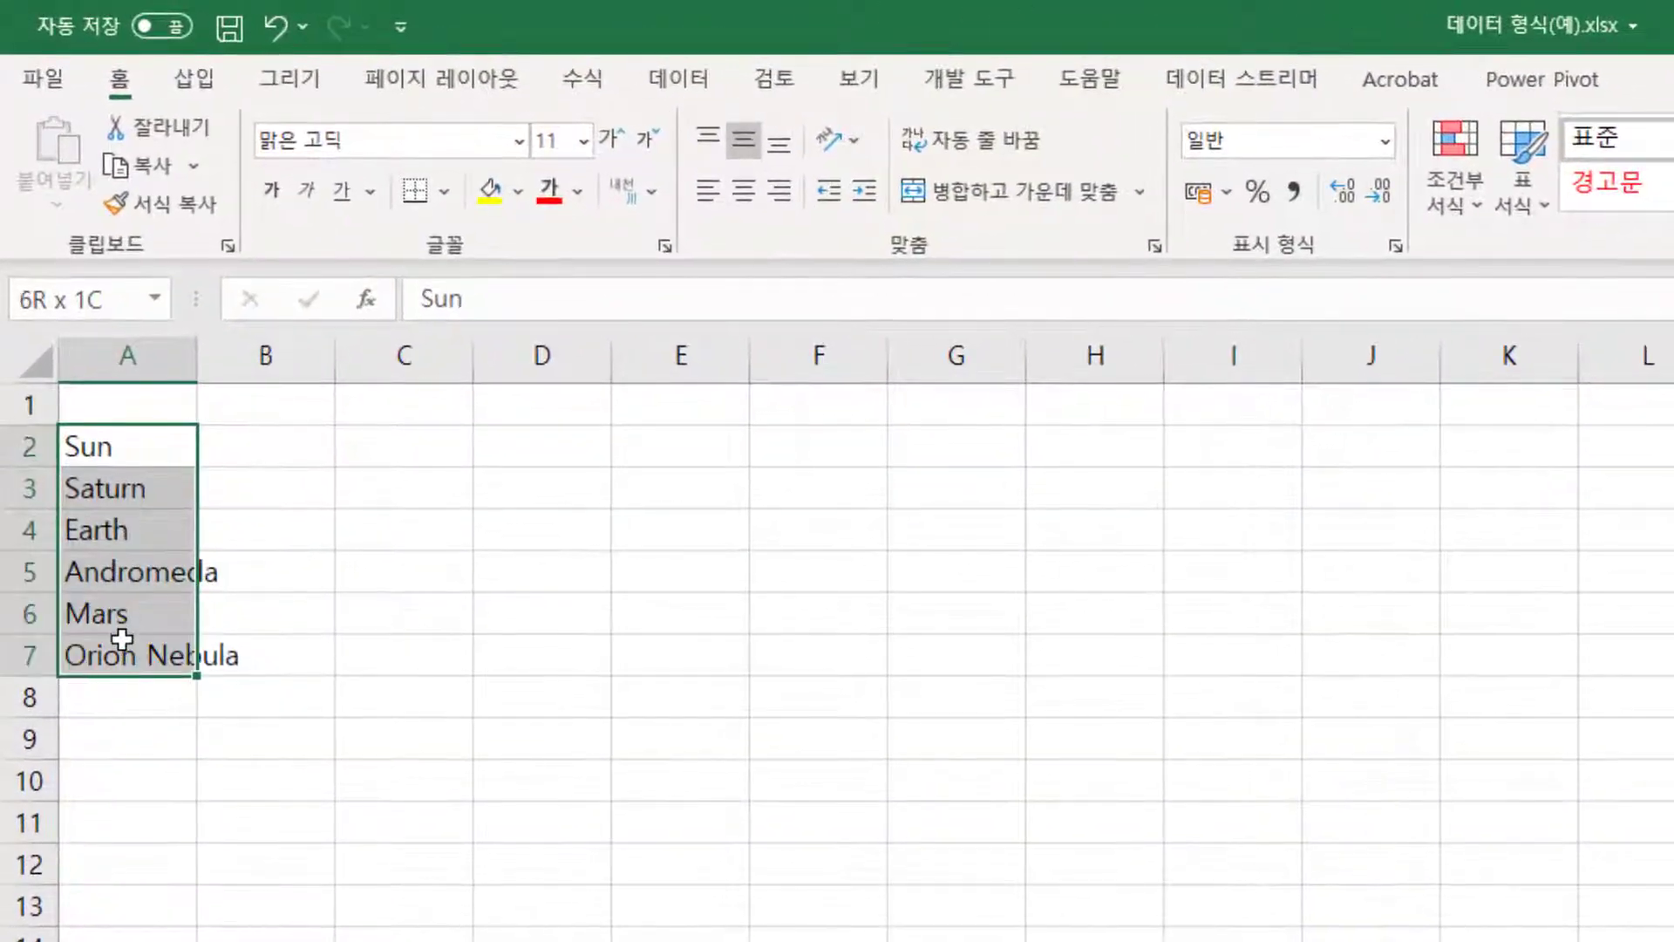
pyautogui.click(680, 80)
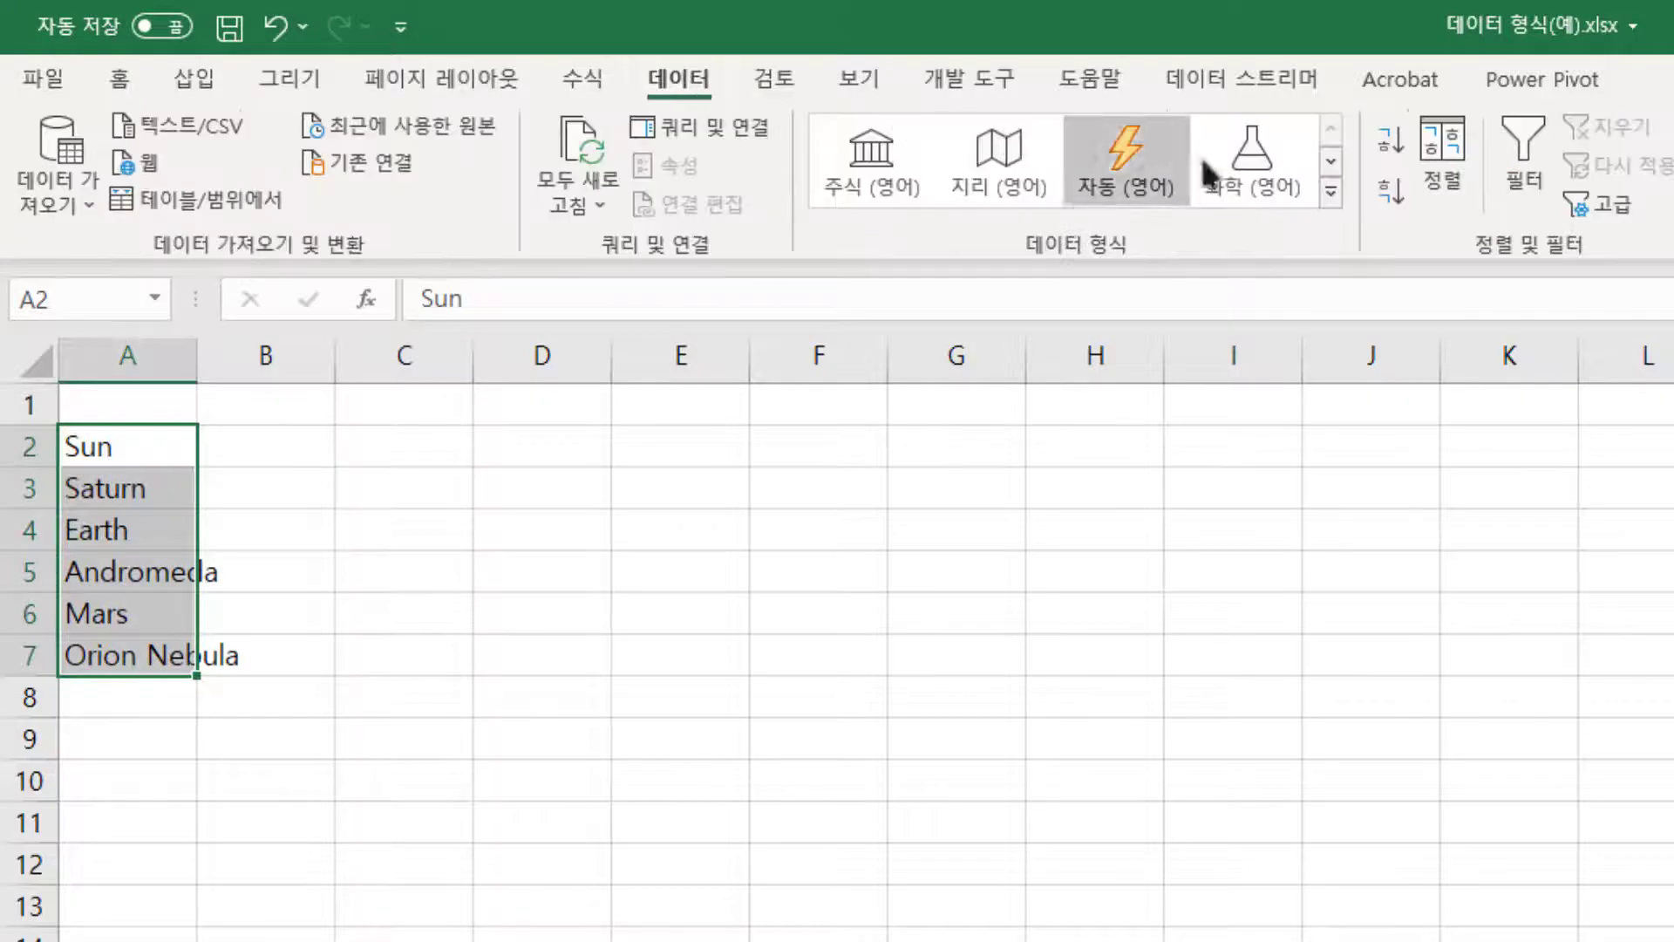
pyautogui.click(1330, 193)
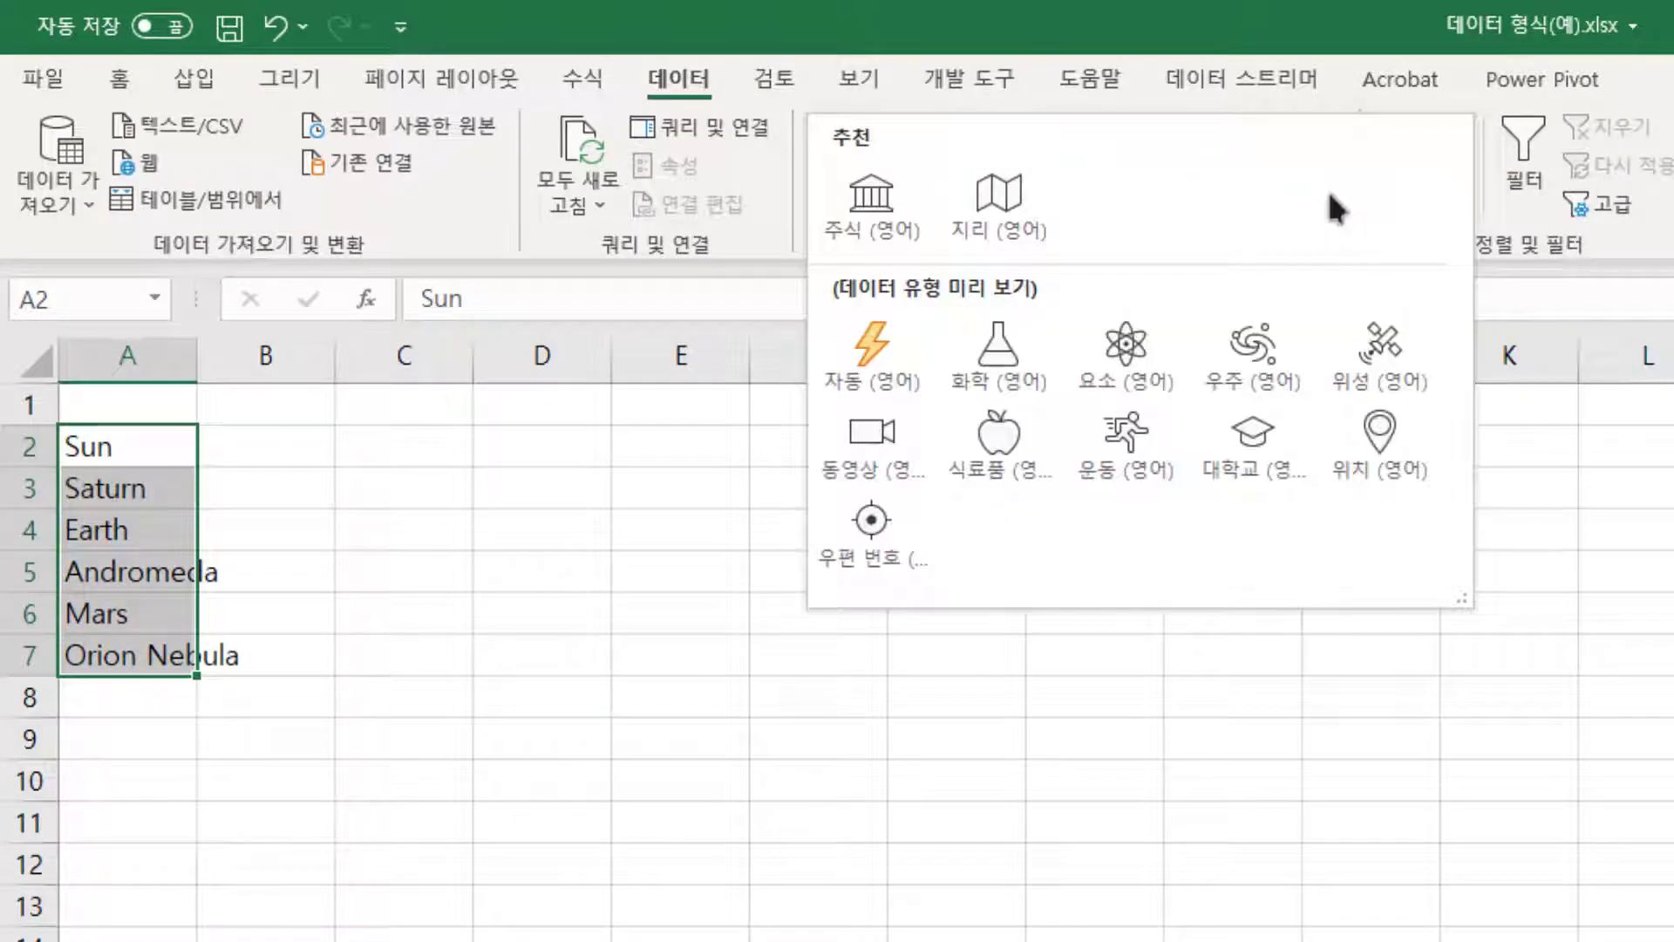
pyautogui.click(1234, 377)
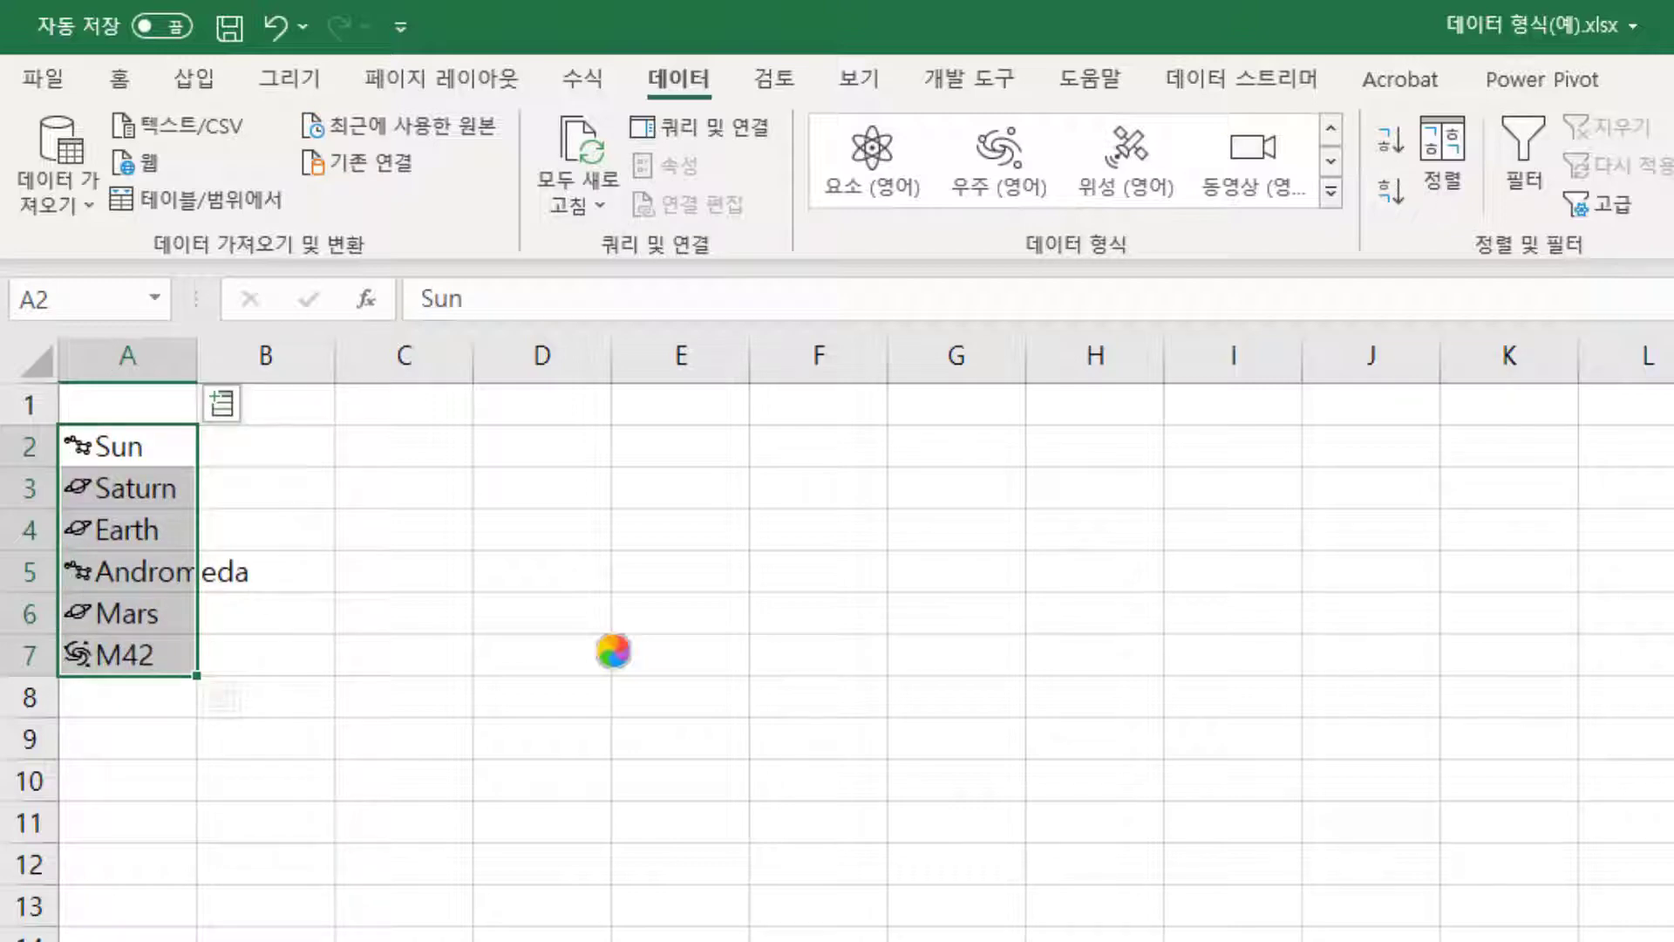
pyautogui.doubleClick(197, 357)
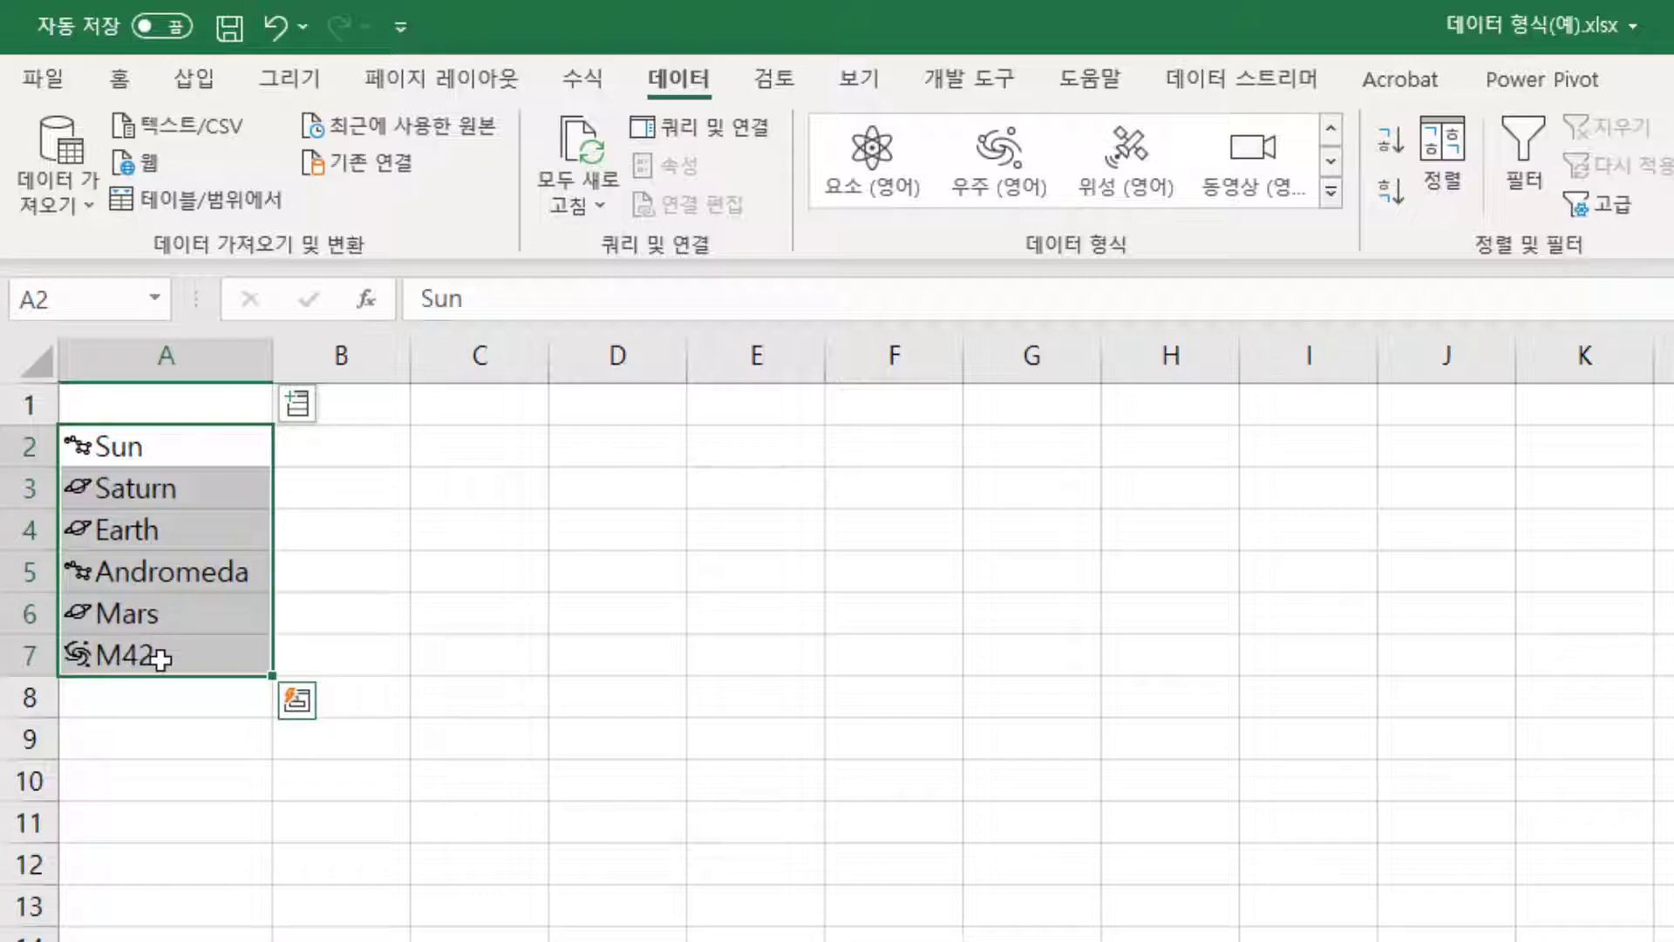
# Turn the space list A2:A7 into a table and add an abbreviation column.
pyautogui.click(193, 70)
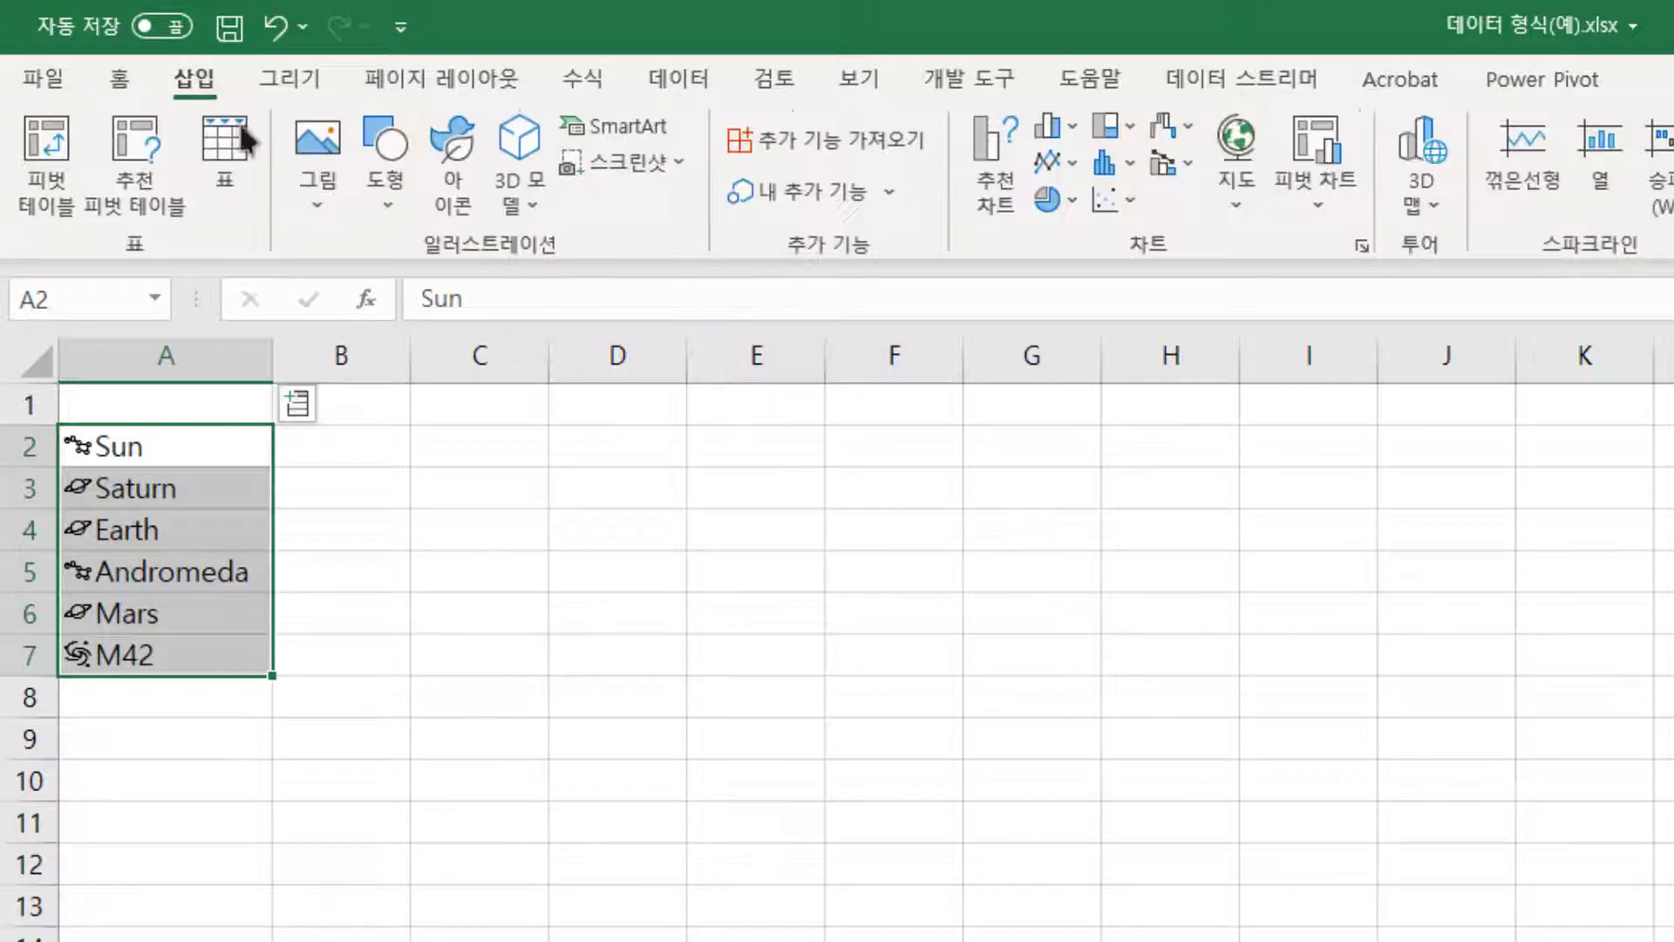
pyautogui.click(229, 177)
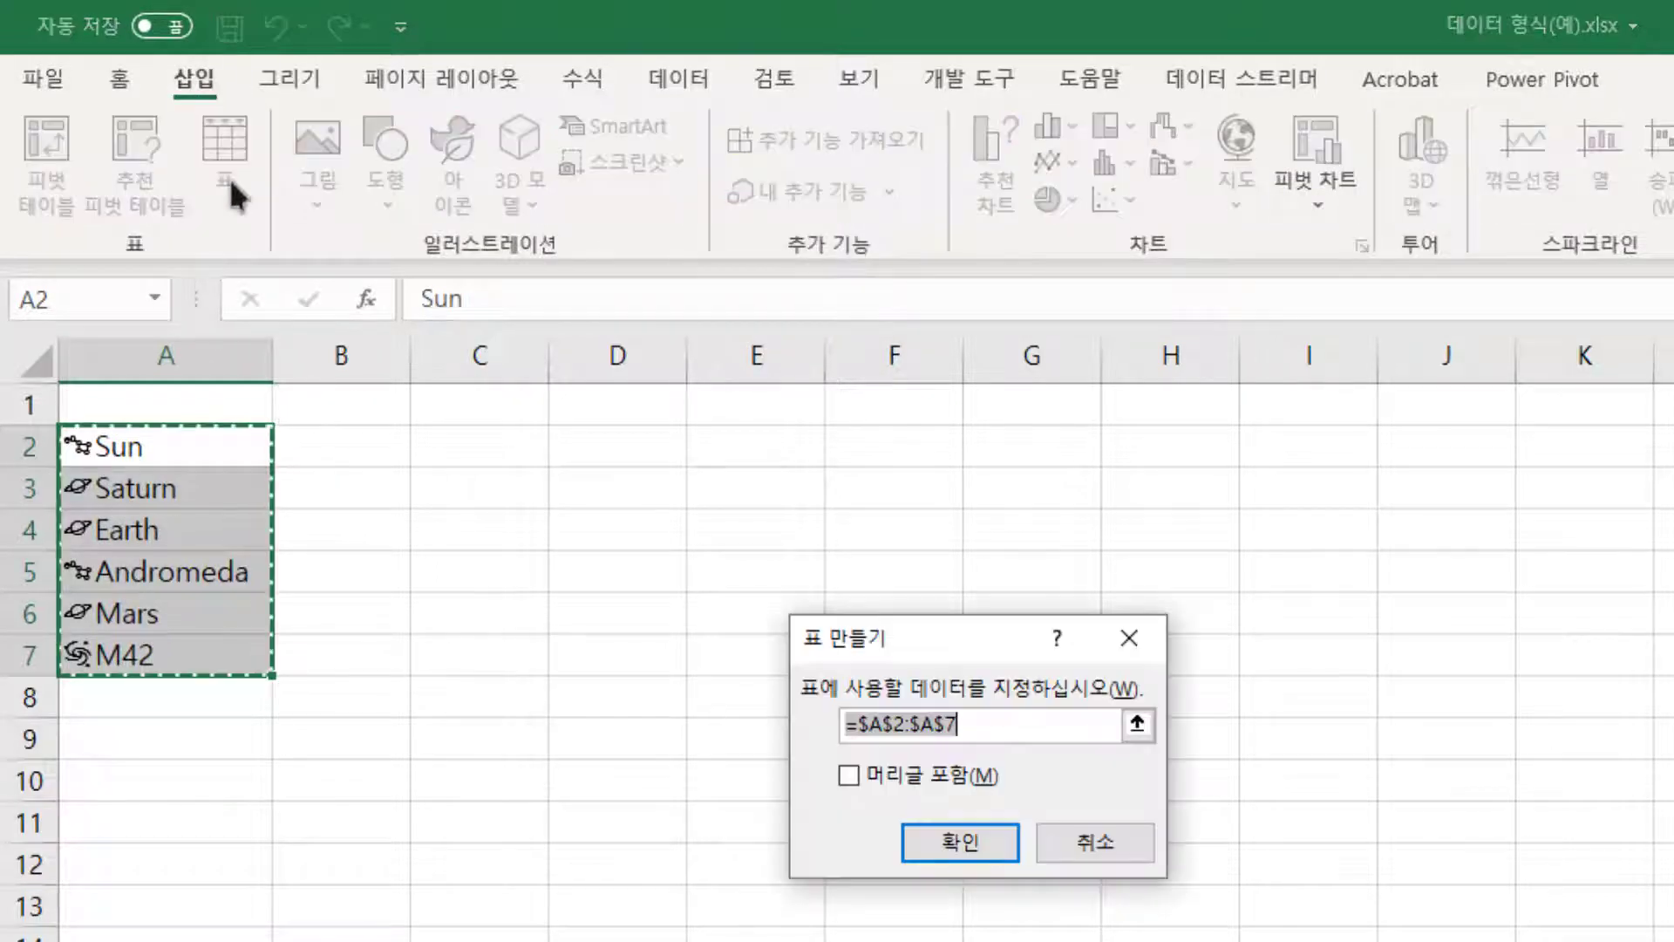
pyautogui.click(962, 841)
pyautogui.click(218, 299)
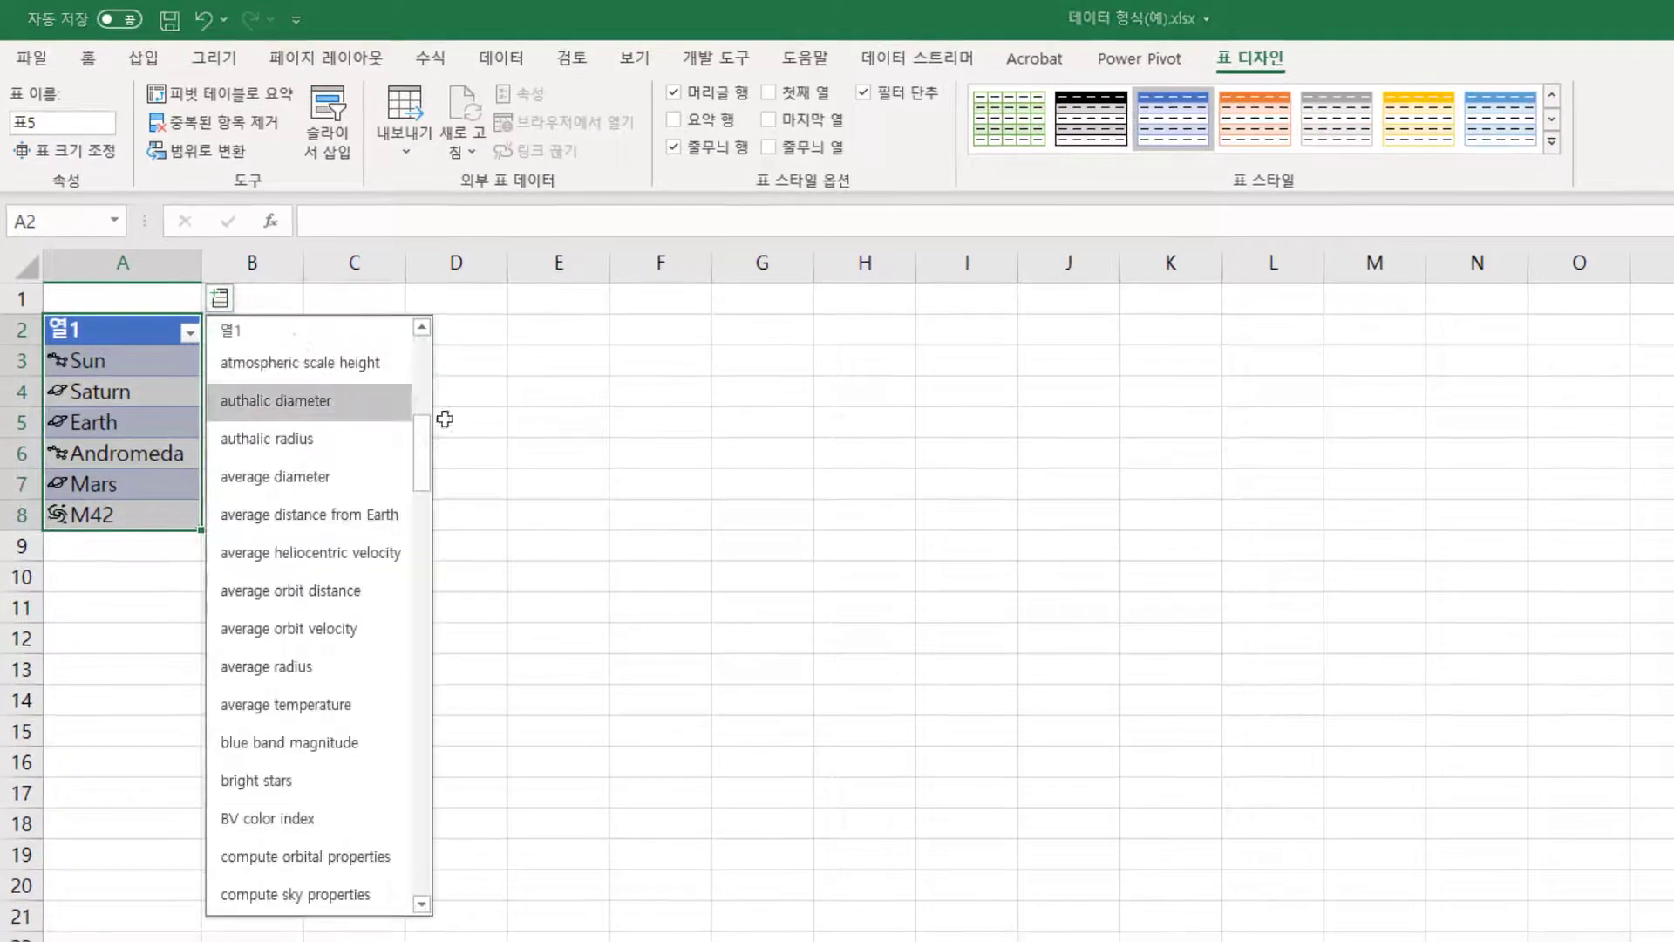
pyautogui.moveTo(421, 447); pyautogui.dragTo(420, 359)
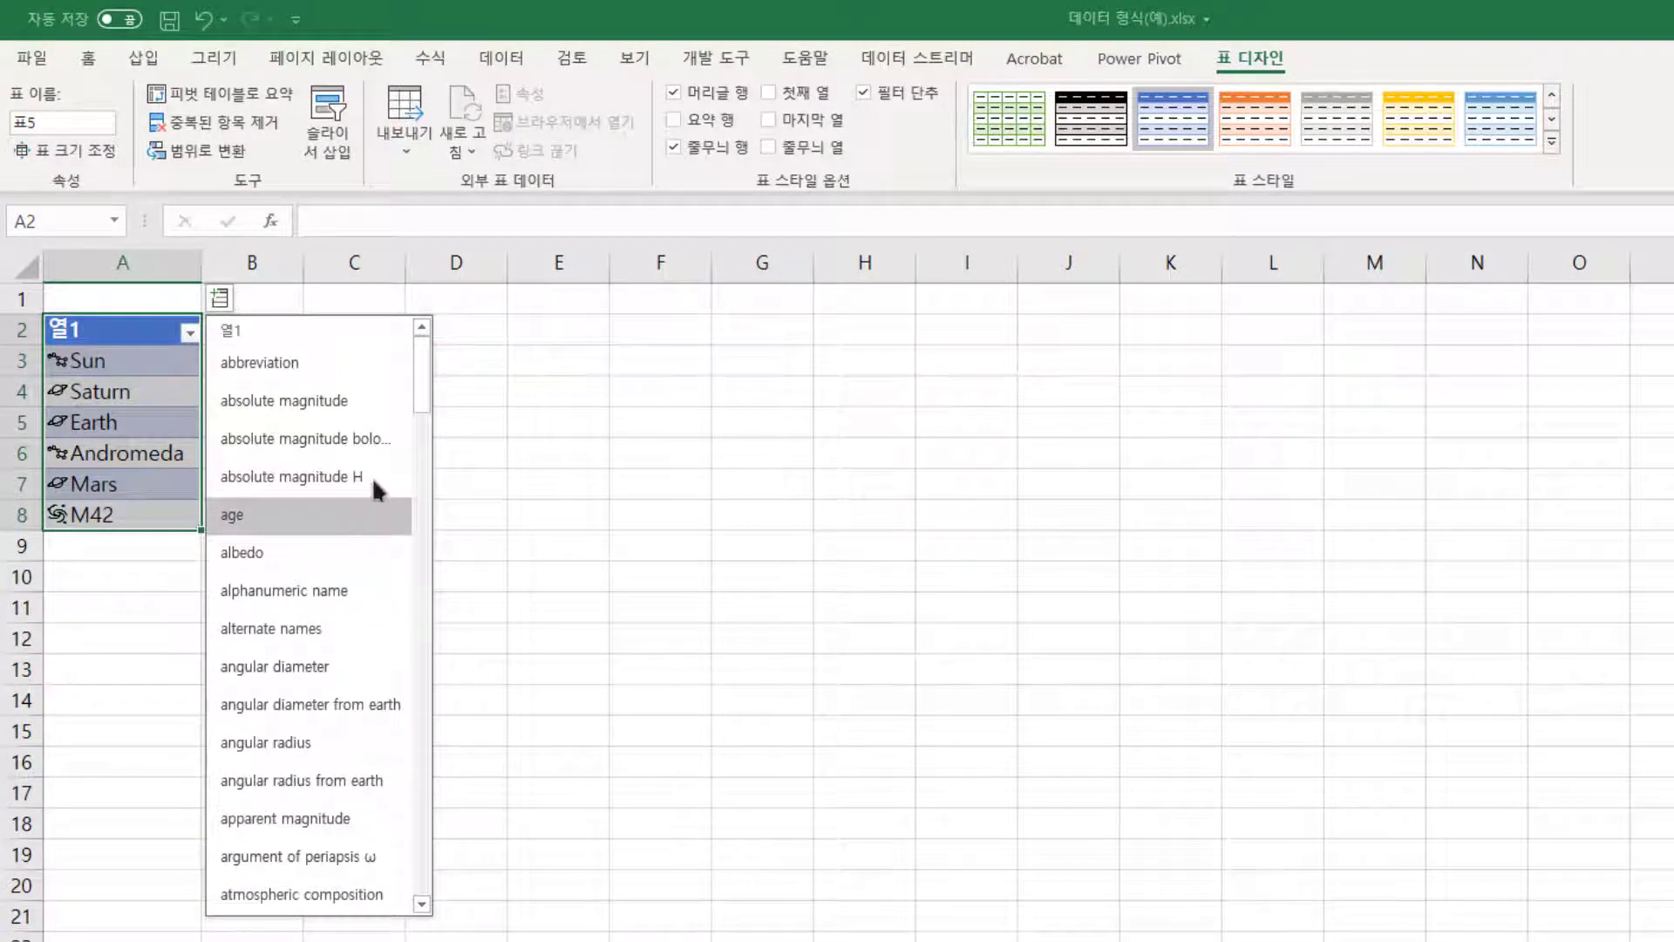
pyautogui.click(297, 362)
# Add meaning and image columns, enlarge row 8 for the M42 image, and open the 위성 sheet.
pyautogui.click(321, 298)
pyautogui.moveTo(523, 384); pyautogui.dragTo(512, 687)
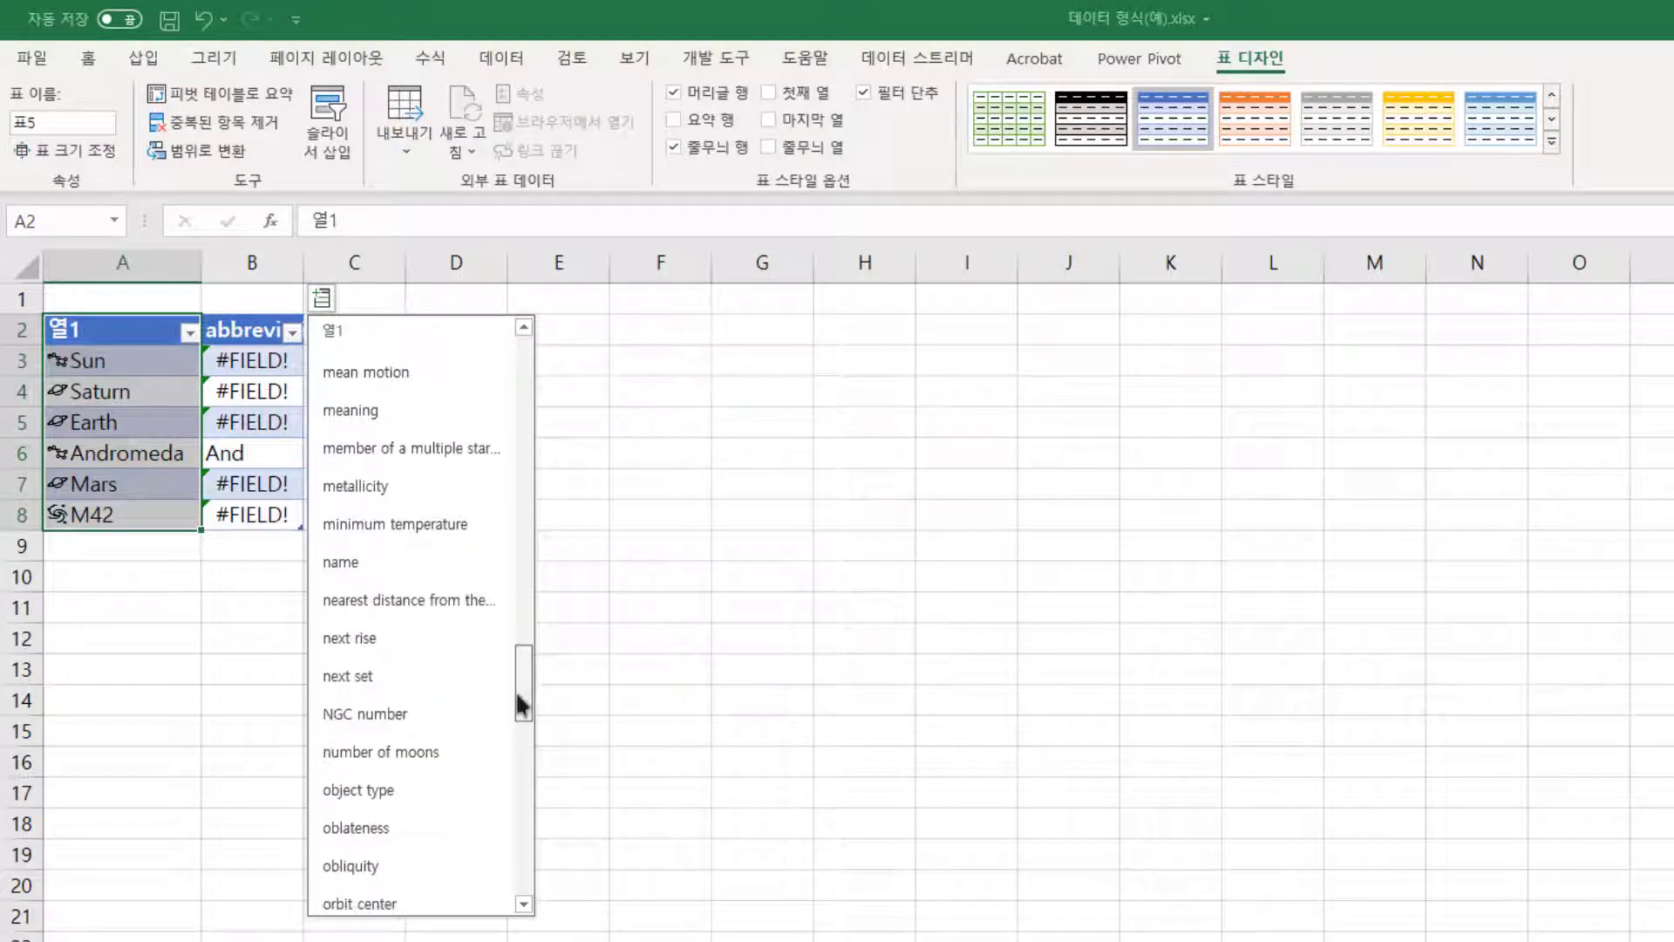
pyautogui.click(485, 425)
pyautogui.doubleClick(401, 270)
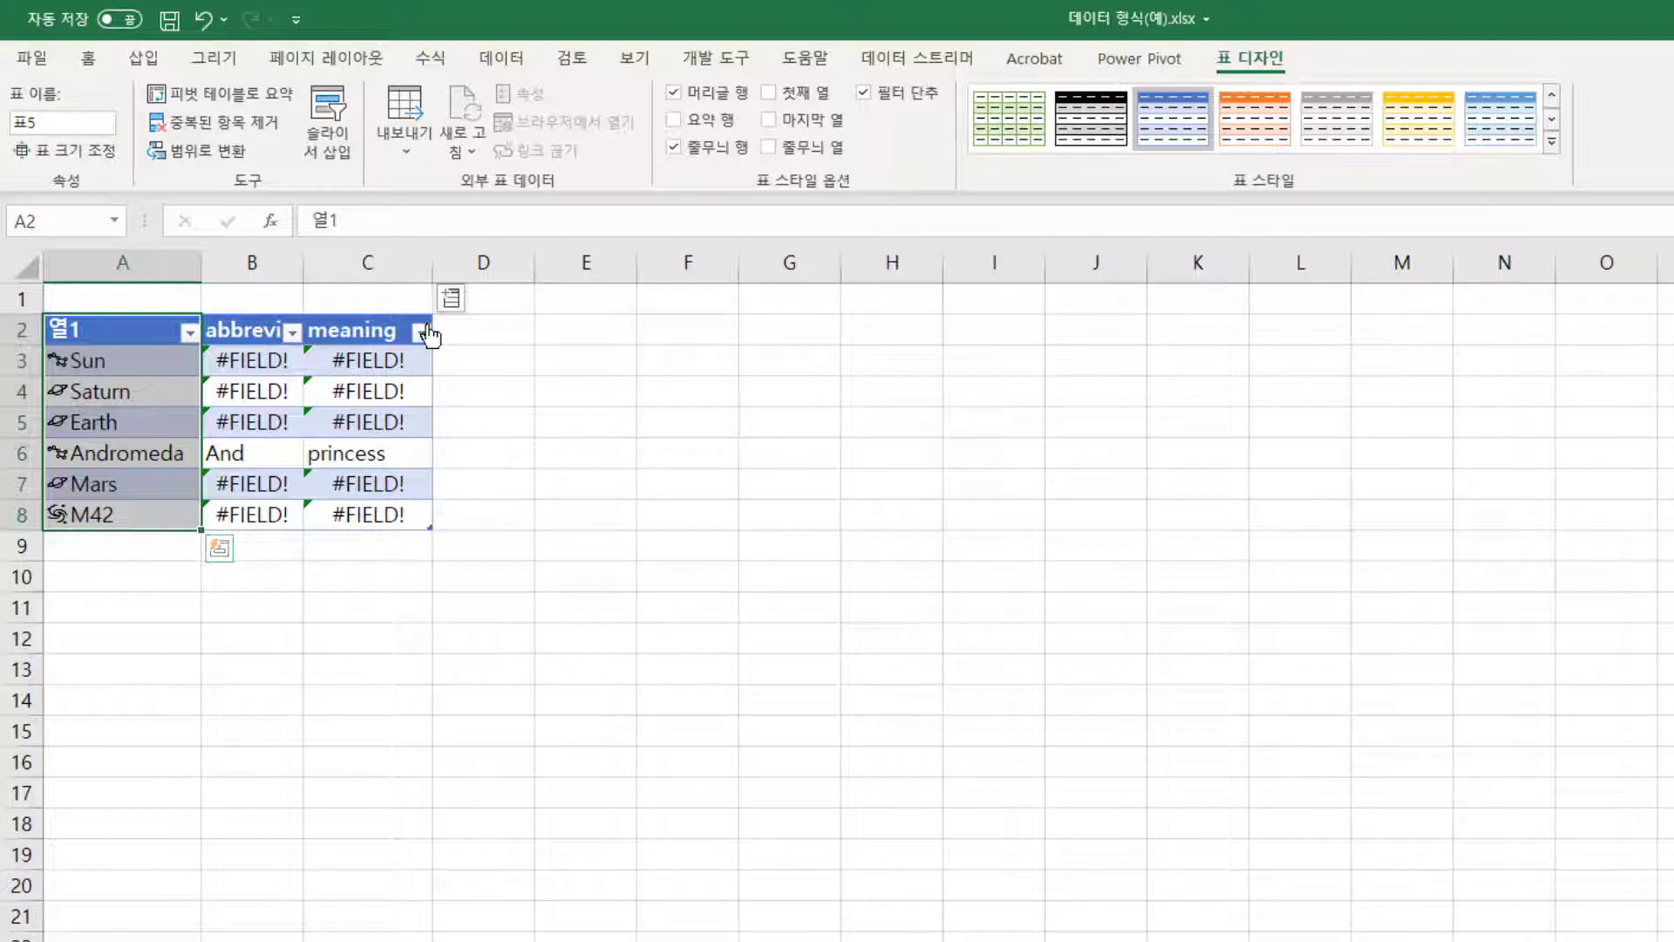
pyautogui.click(451, 297)
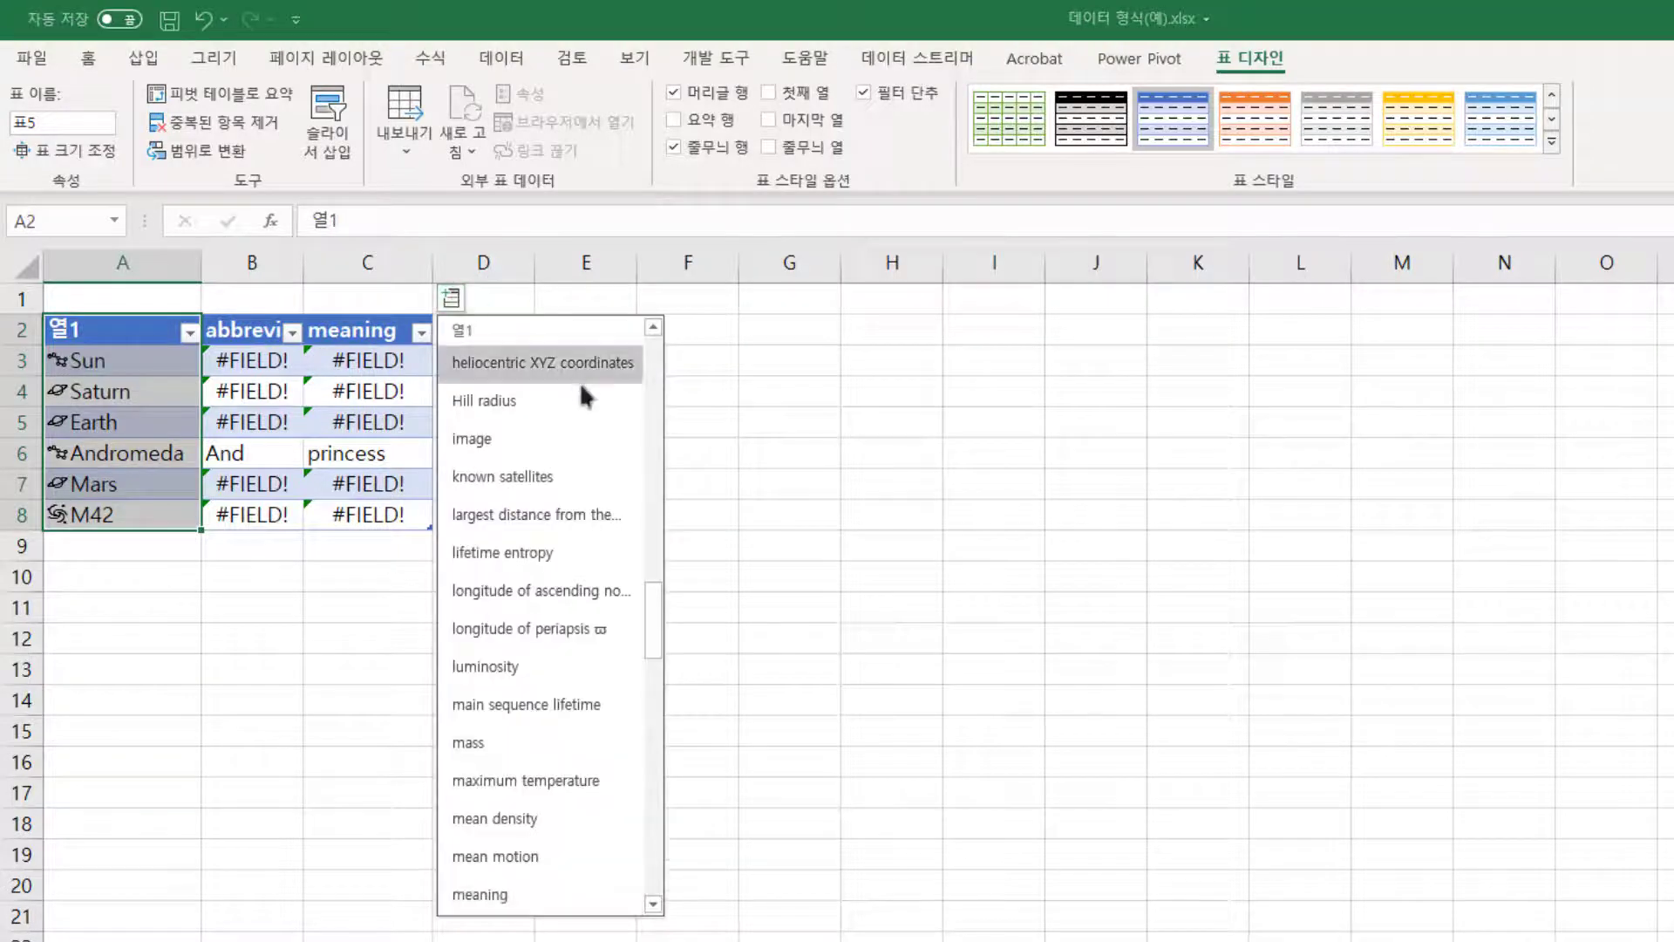
pyautogui.moveTo(651, 601); pyautogui.dragTo(654, 591)
pyautogui.click(588, 492)
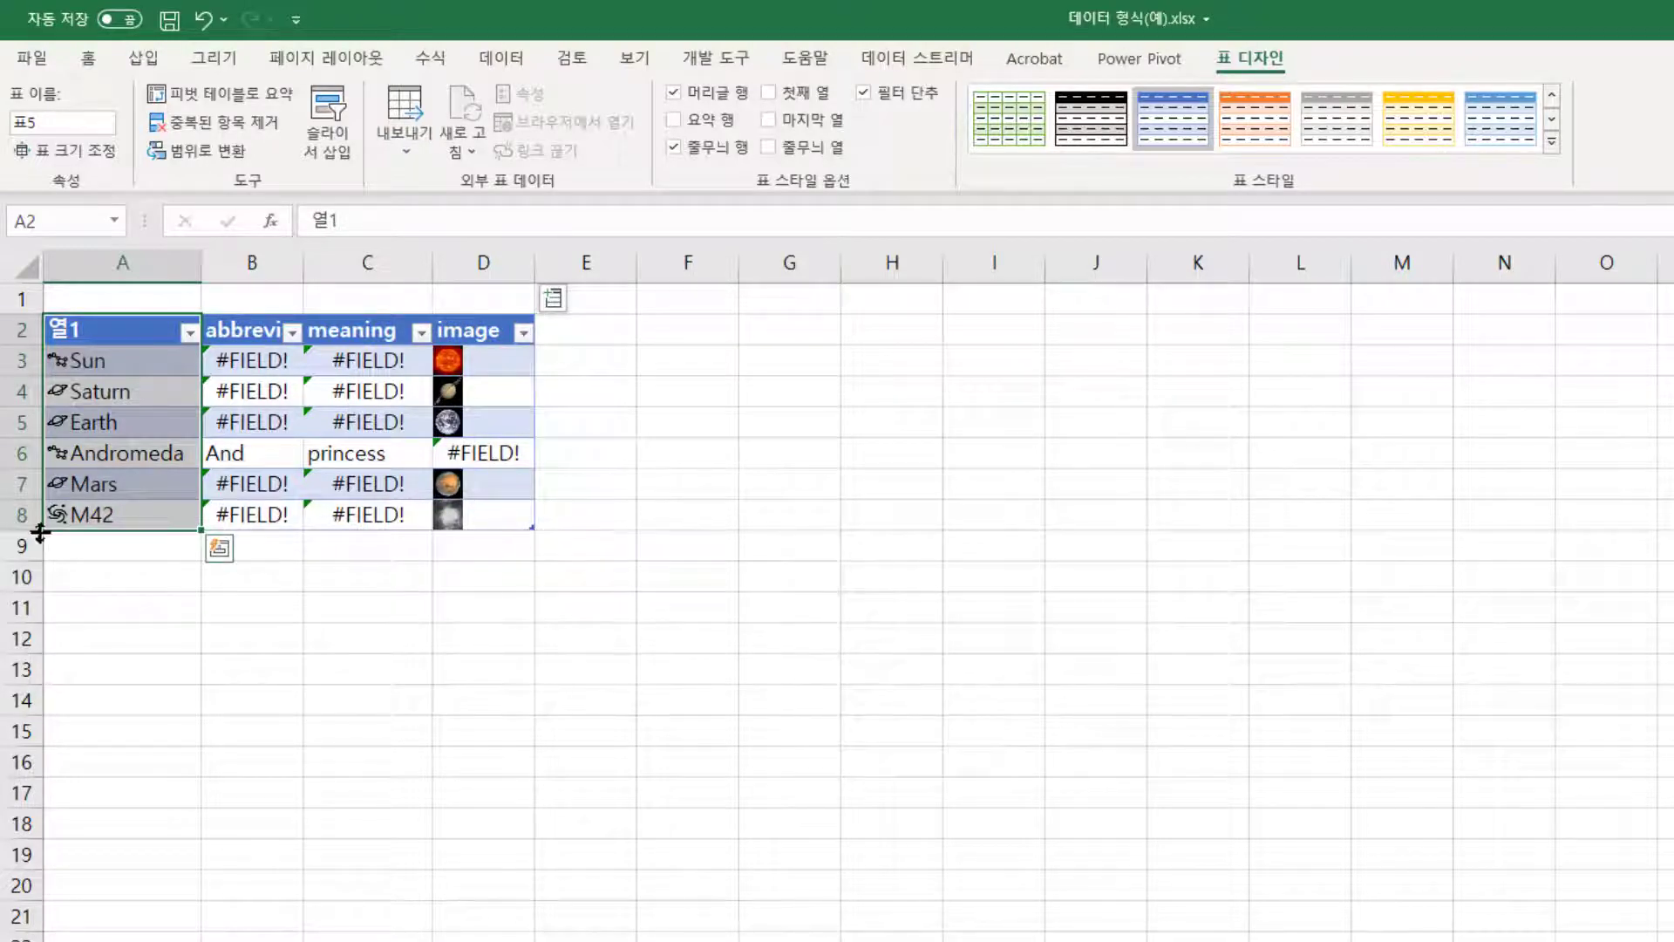
pyautogui.moveTo(40, 532); pyautogui.dragTo(232, 700)
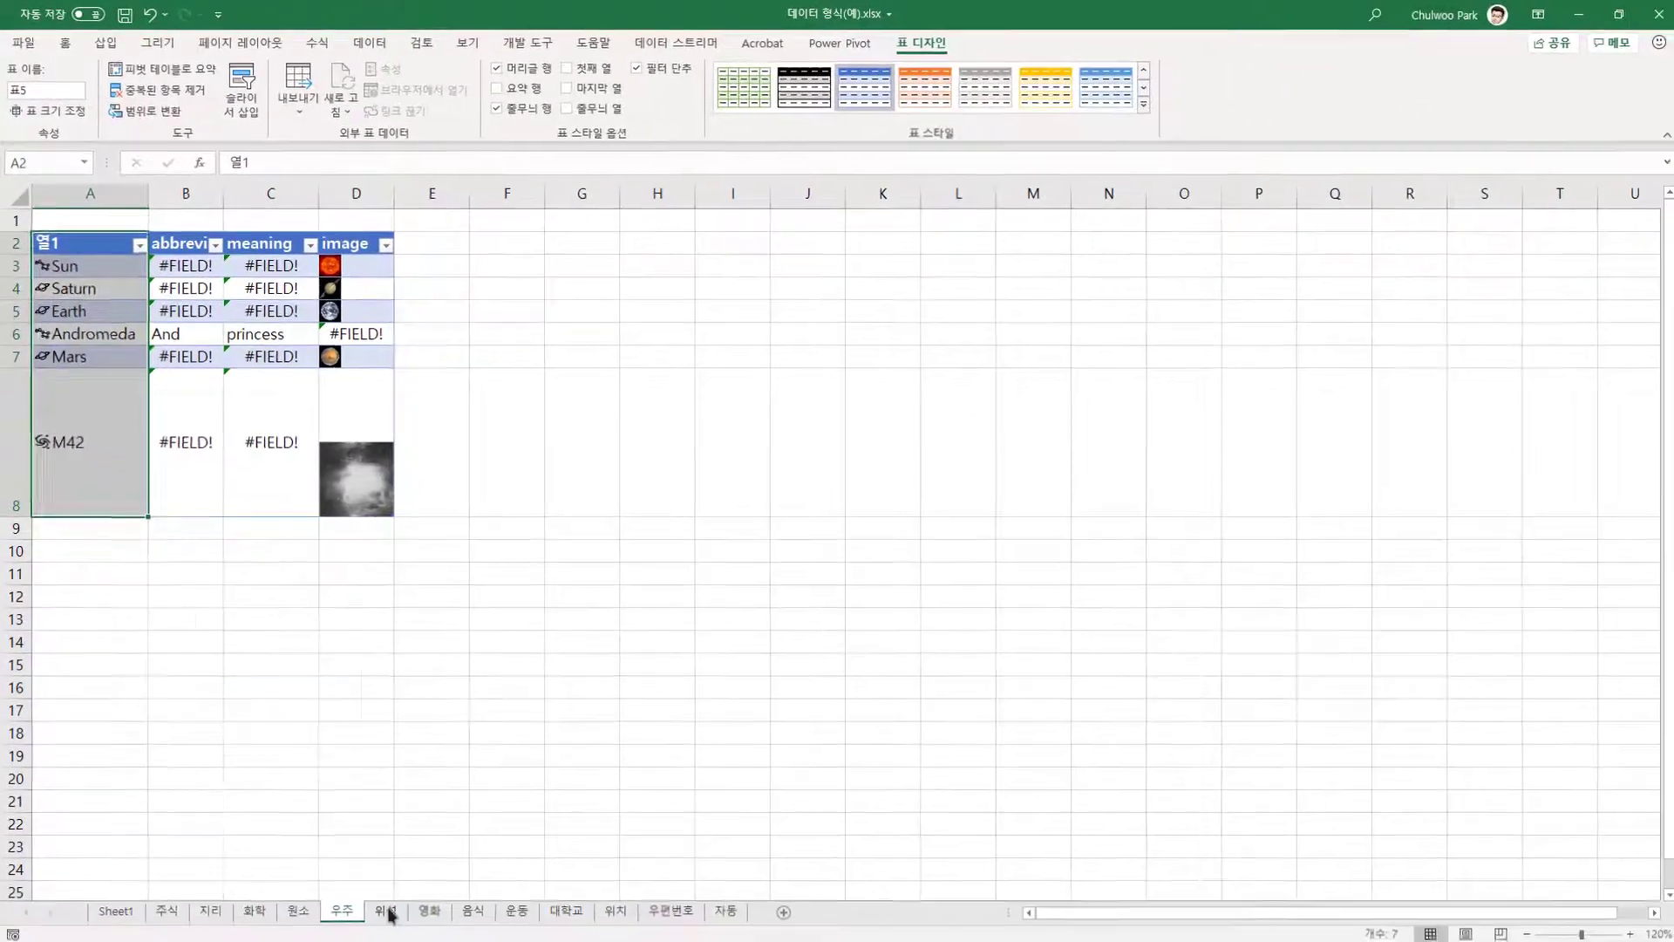
pyautogui.click(384, 909)
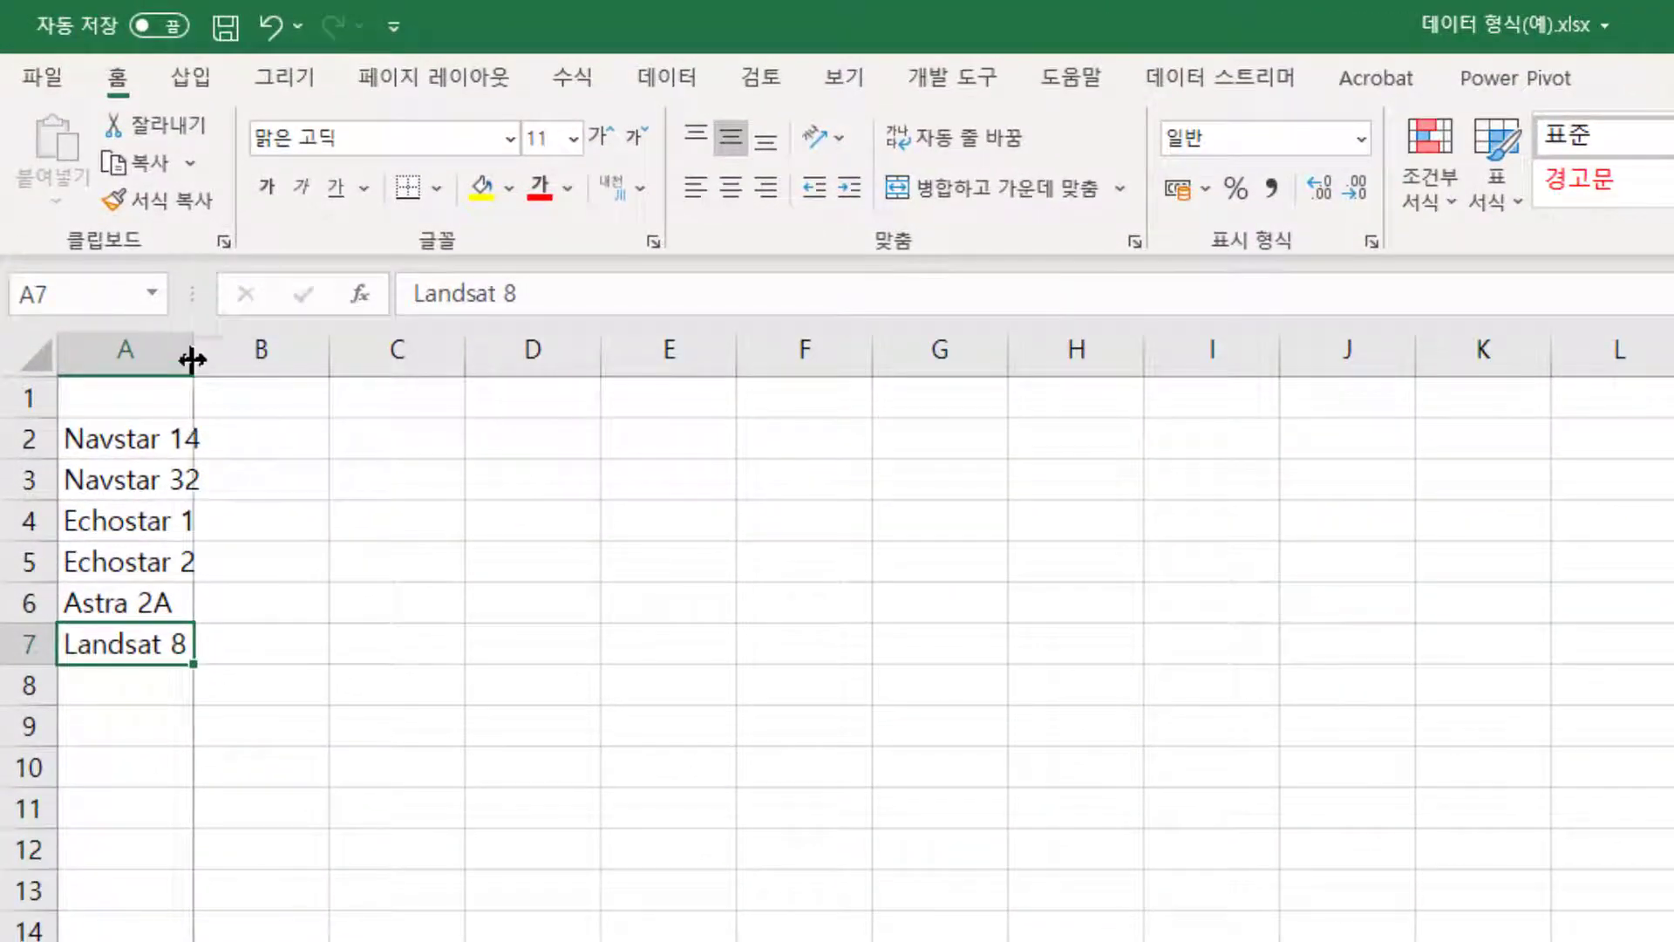
# Convert A2:A7 to the 위성 (영어) data type, showing Navstar 14 (USA 38), and autofit column A.
pyautogui.moveTo(192, 359); pyautogui.dragTo(216, 359)
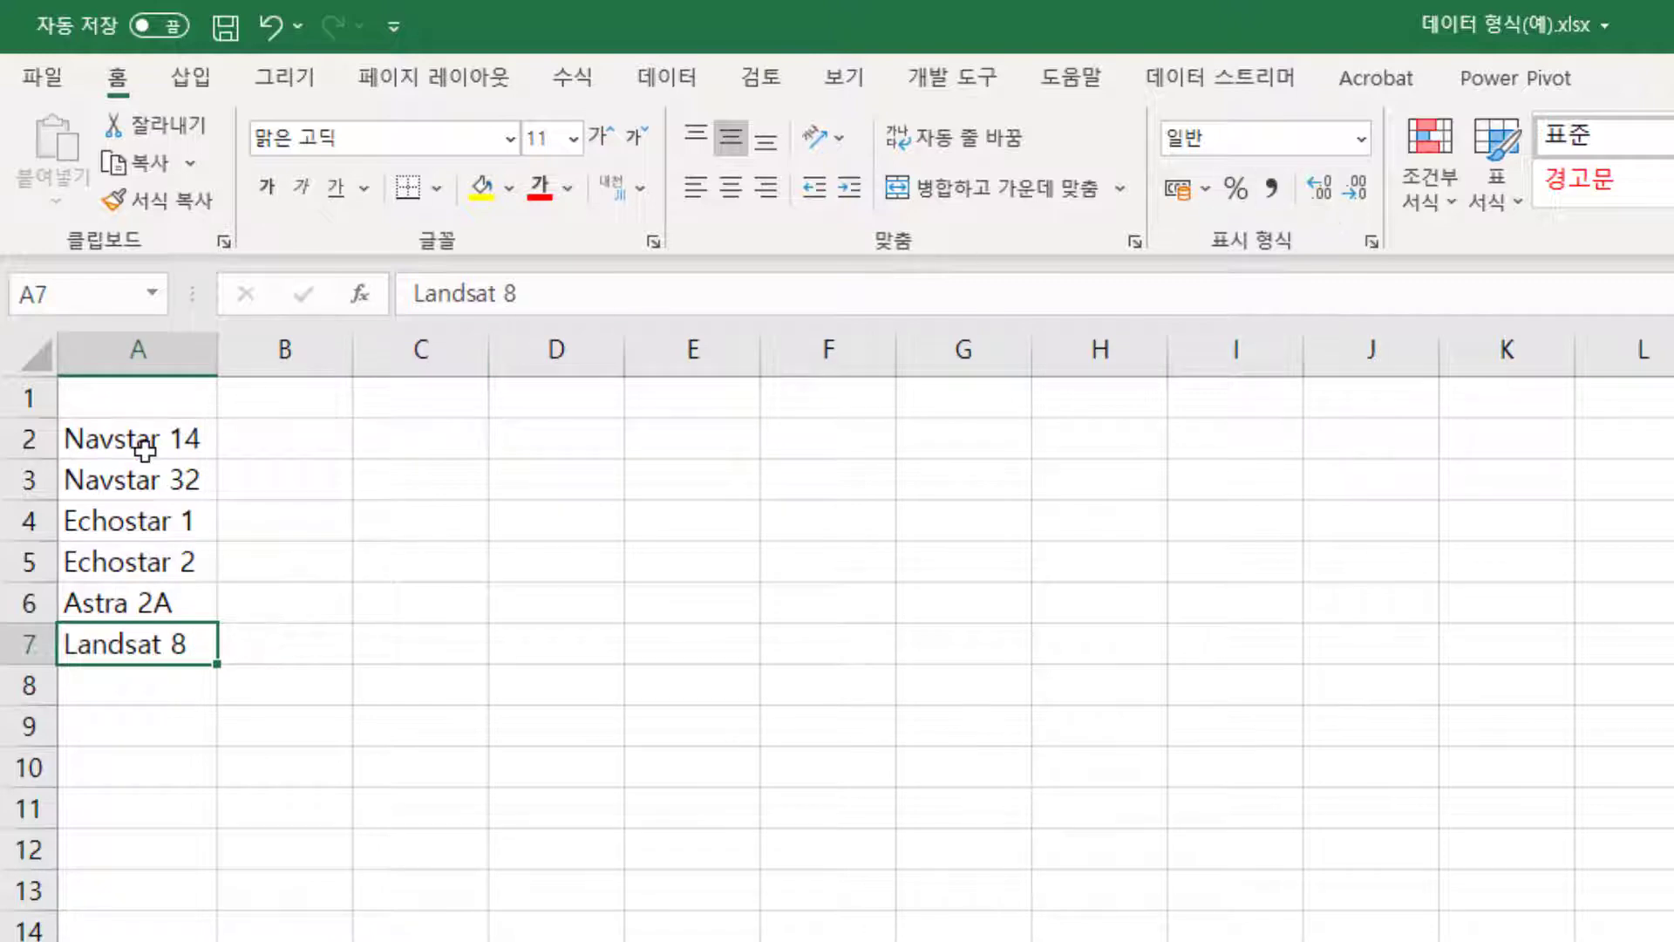
pyautogui.moveTo(145, 434); pyautogui.dragTo(131, 633)
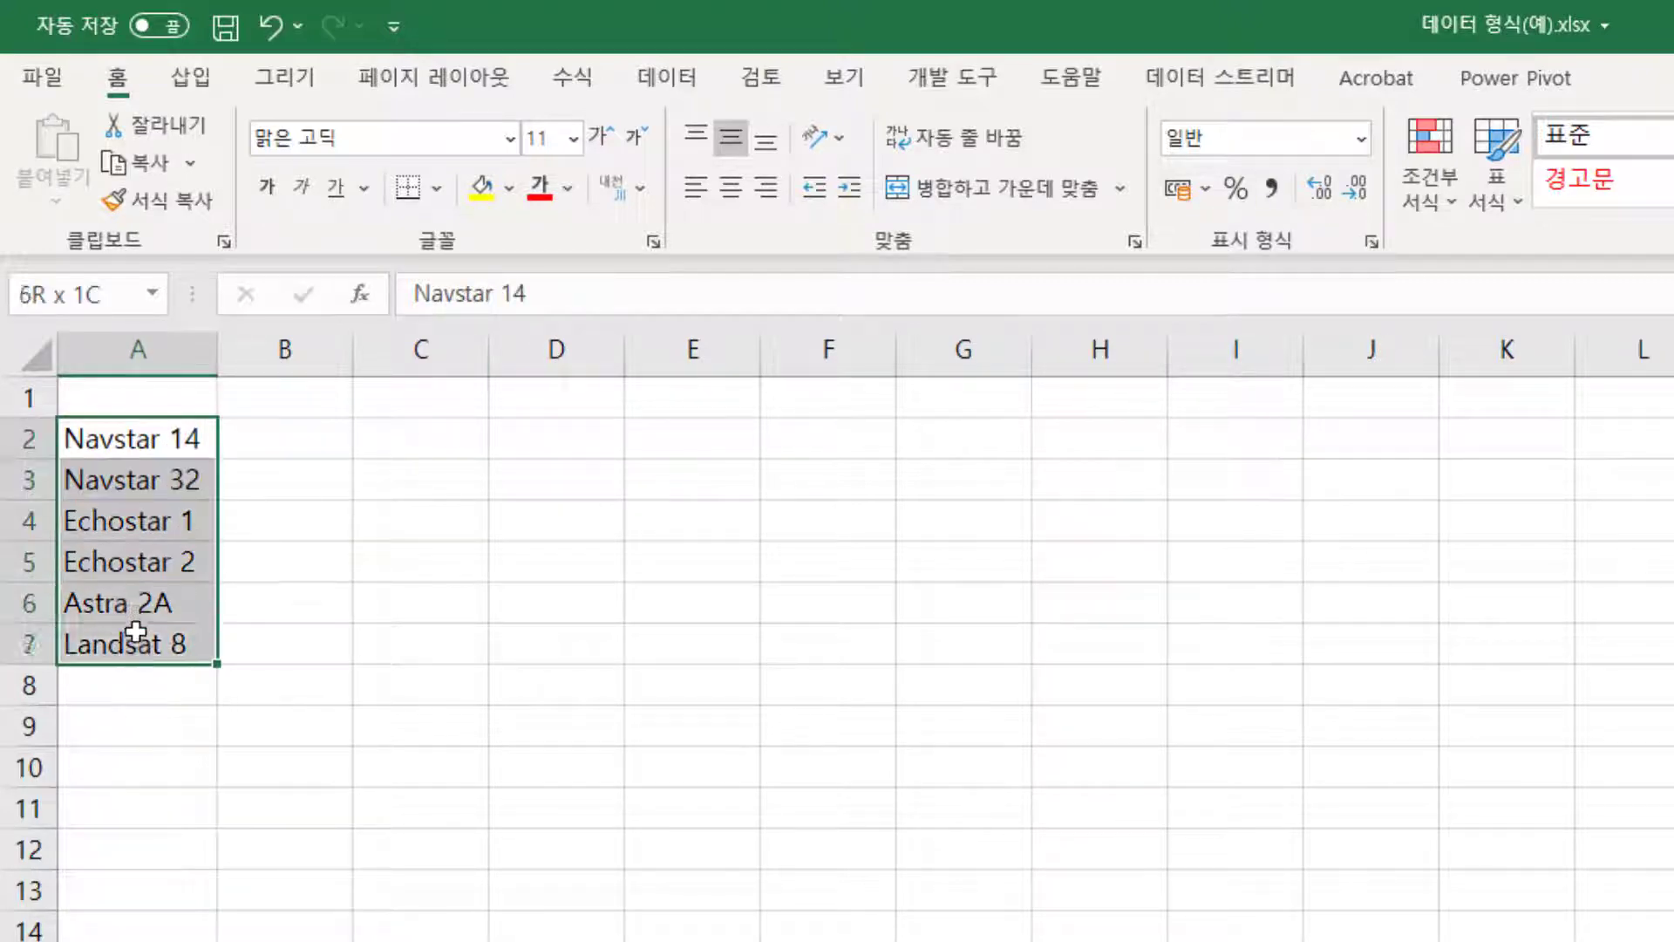
pyautogui.click(667, 77)
pyautogui.click(1243, 180)
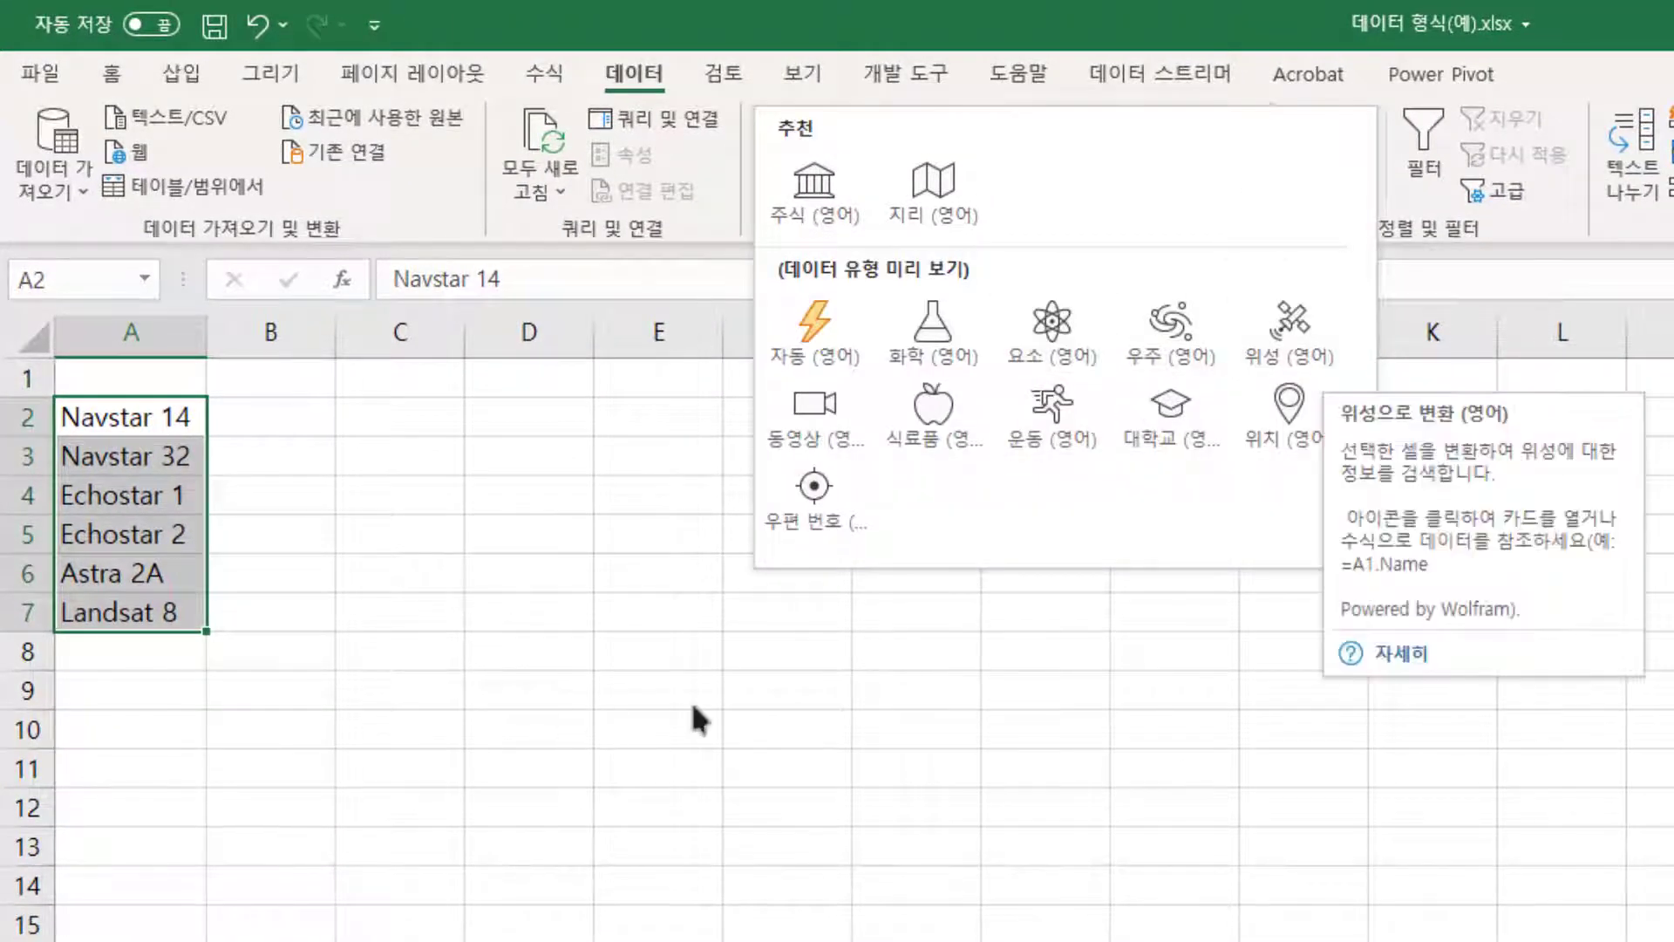
pyautogui.click(1318, 361)
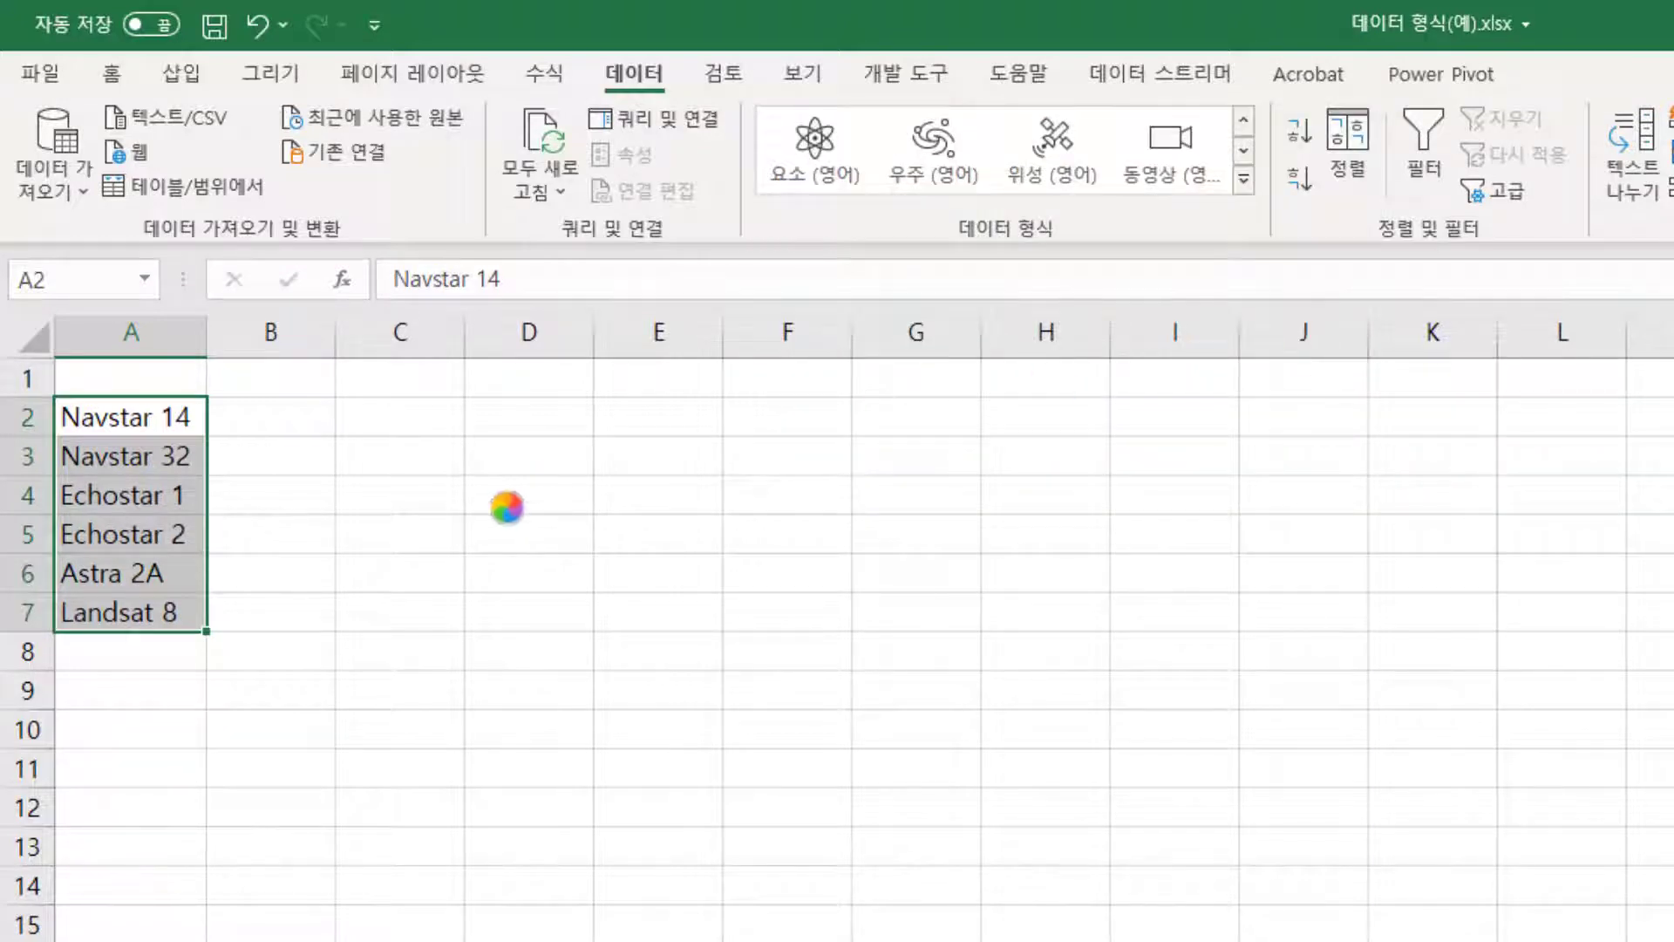
pyautogui.moveTo(217, 348); pyautogui.dragTo(211, 348)
pyautogui.doubleClick(211, 348)
# Make the satellite list a table without headers and add image and contractor country columns.
pyautogui.click(182, 73)
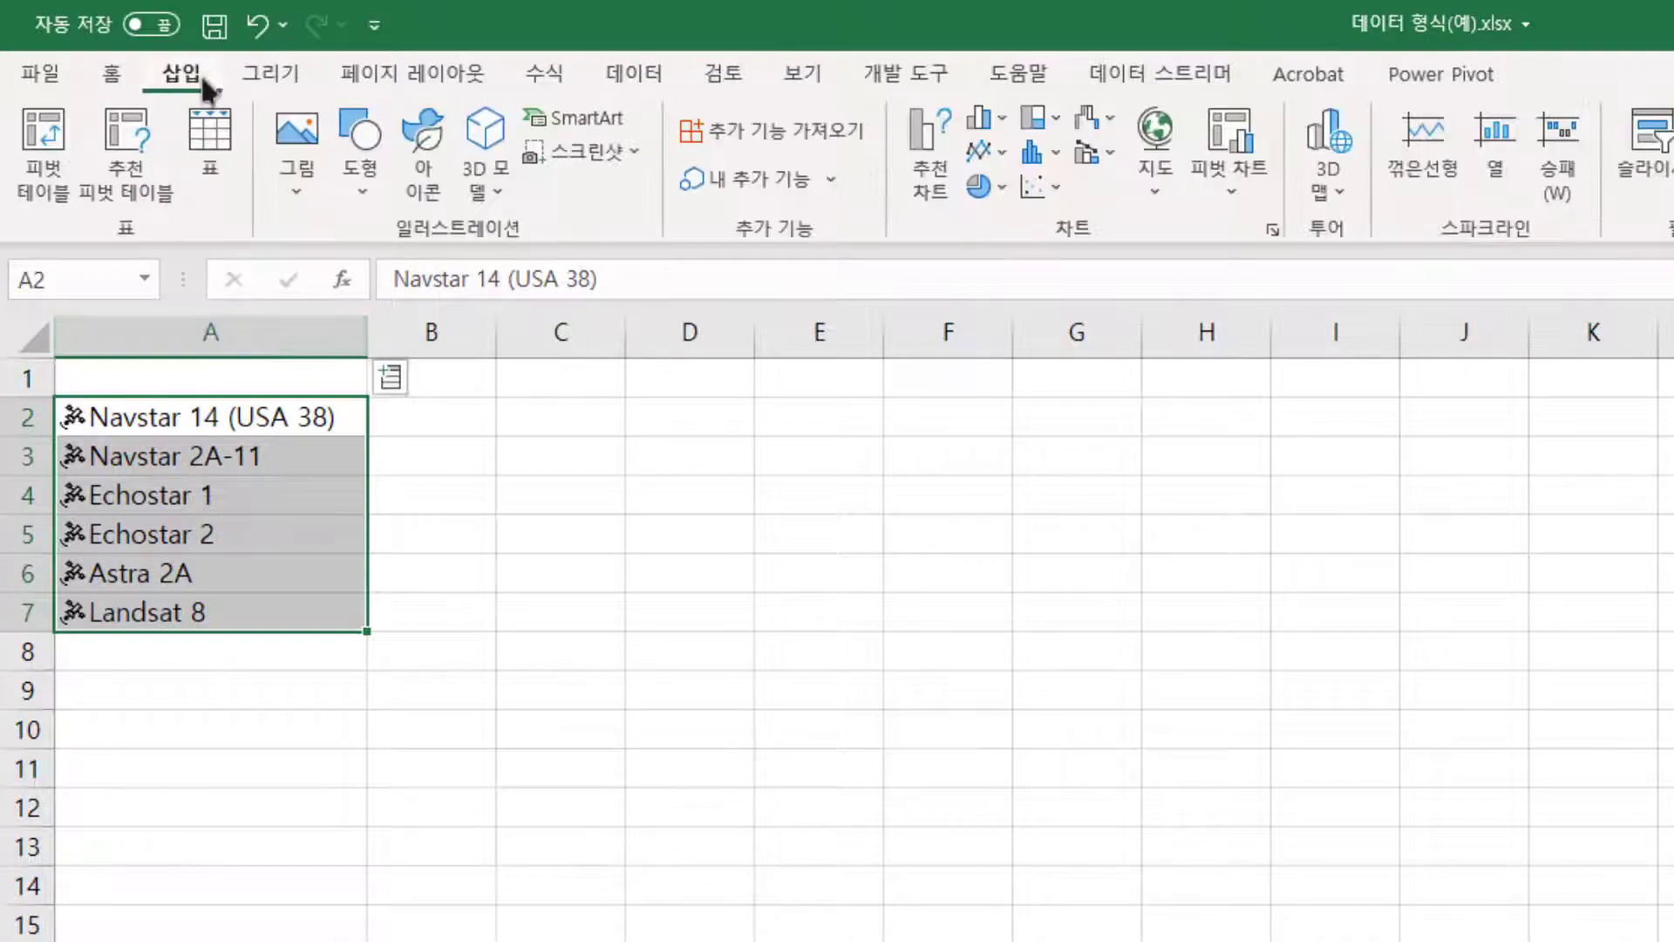
pyautogui.click(202, 149)
pyautogui.click(879, 776)
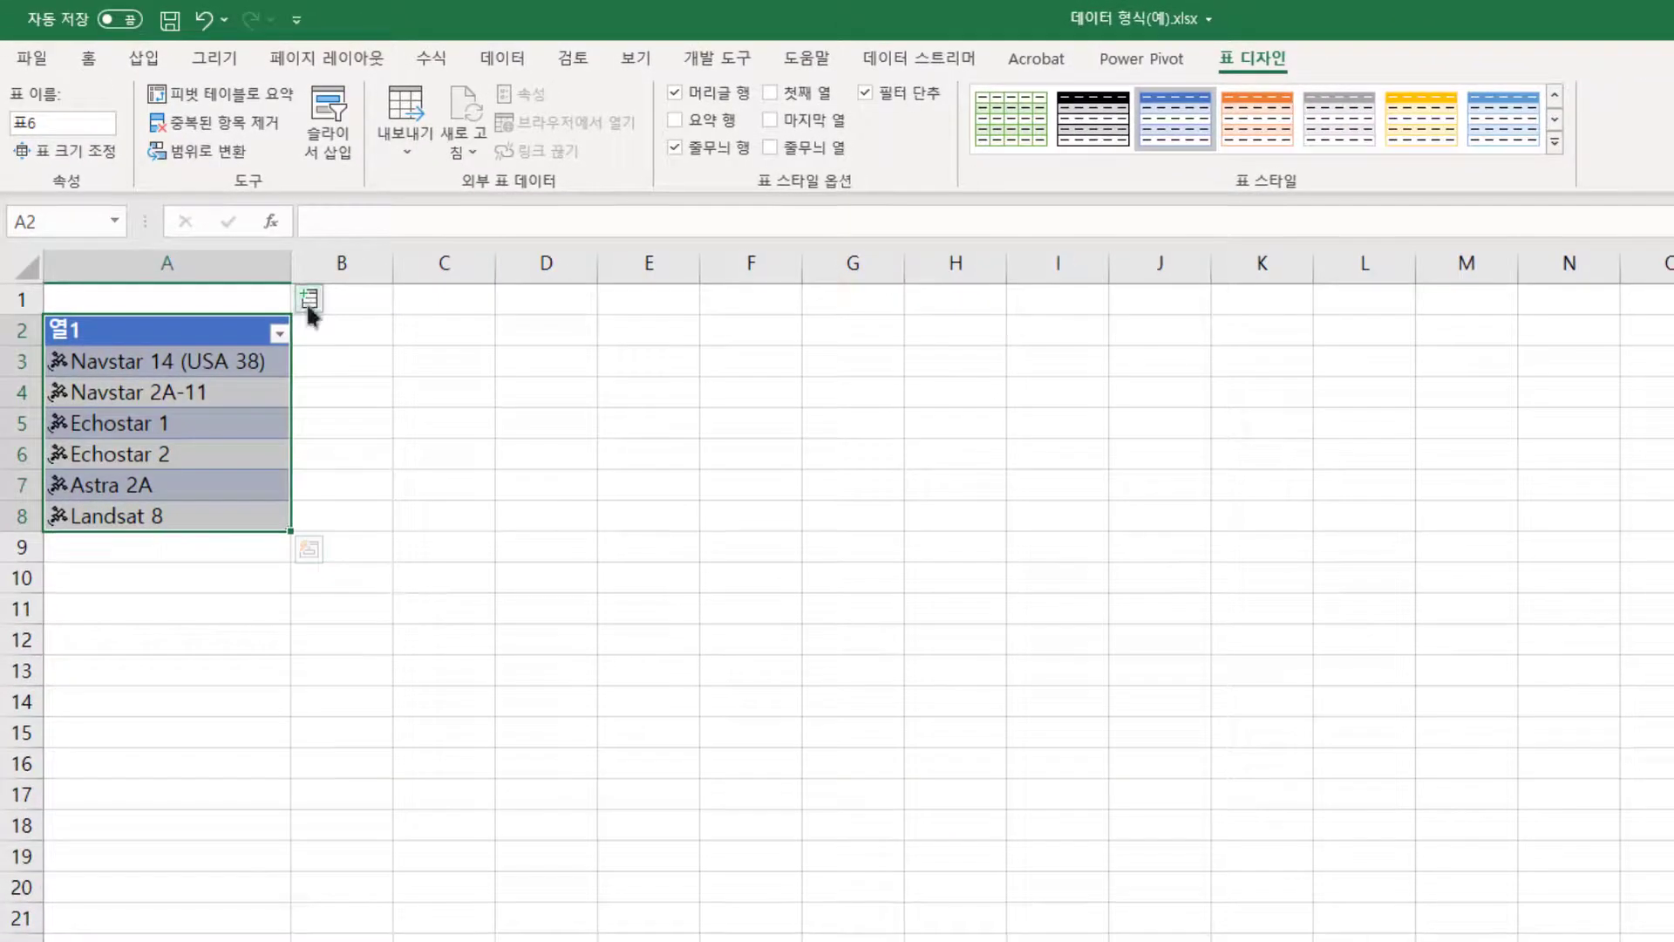
pyautogui.click(308, 300)
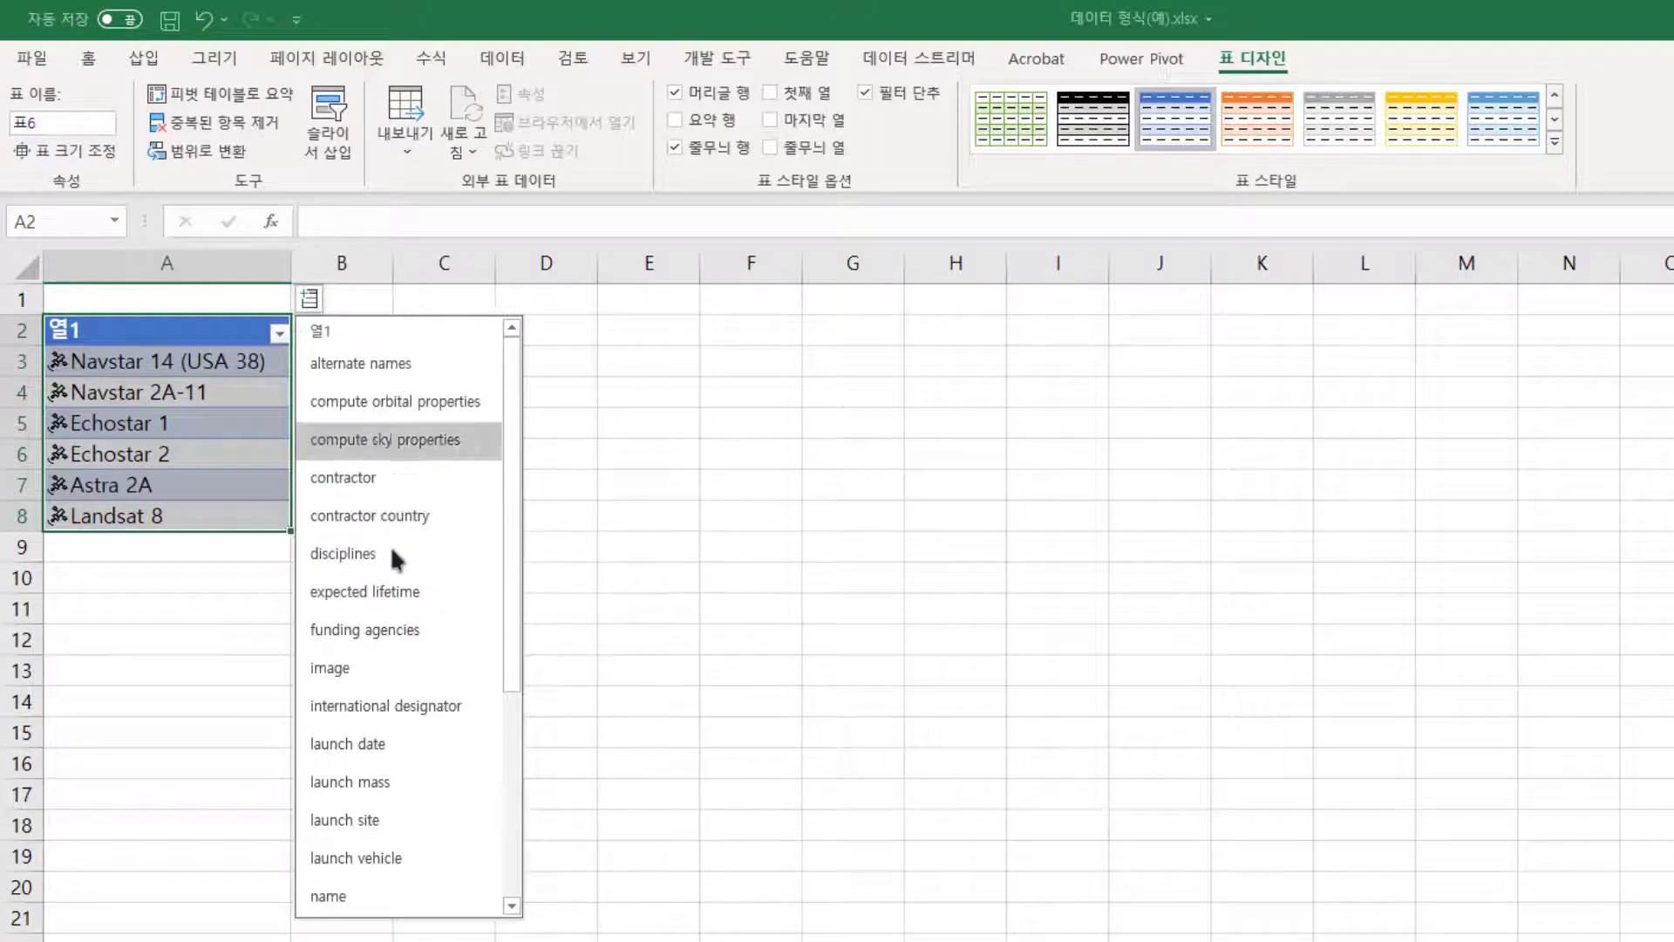
pyautogui.click(383, 667)
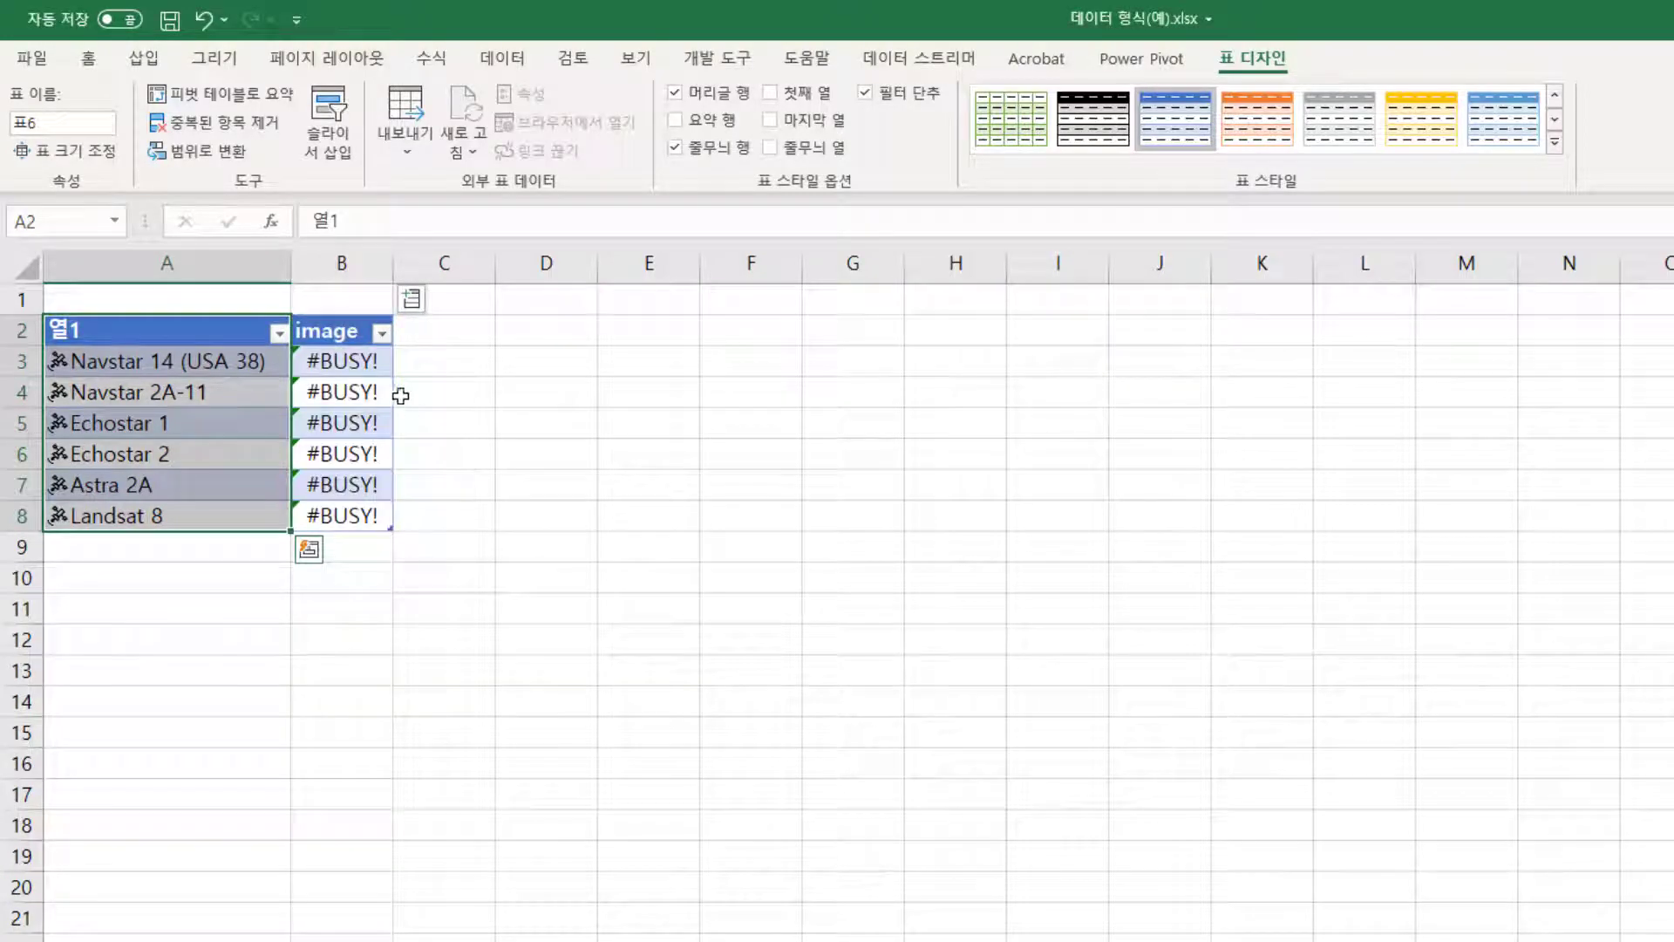
pyautogui.click(411, 299)
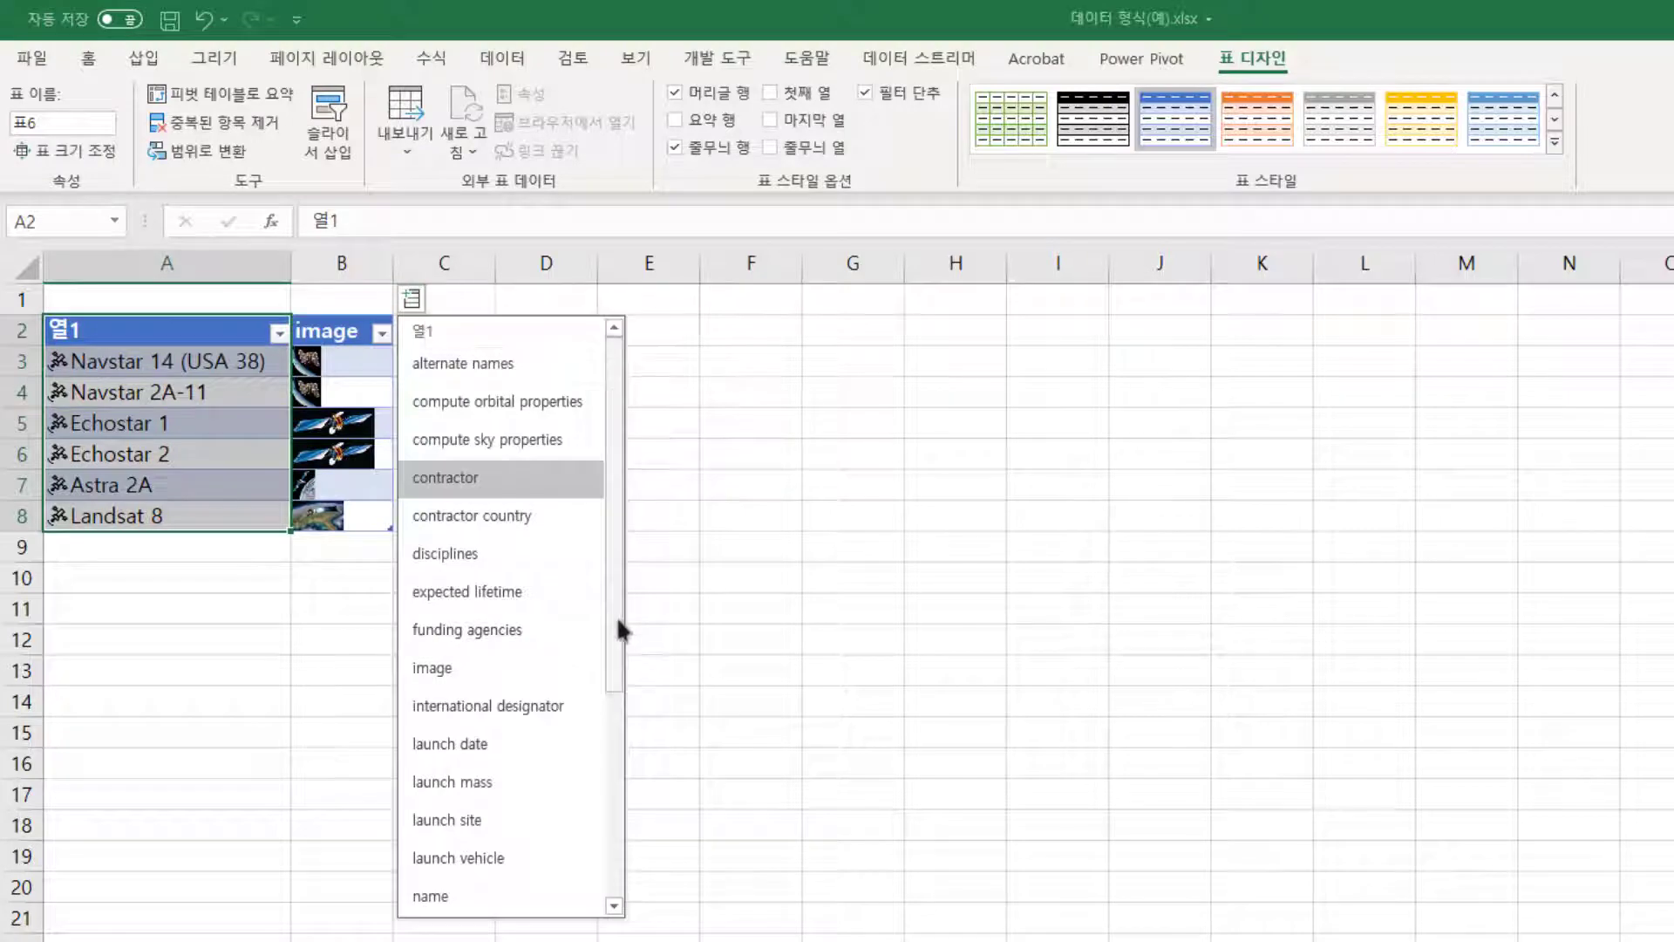
pyautogui.click(524, 516)
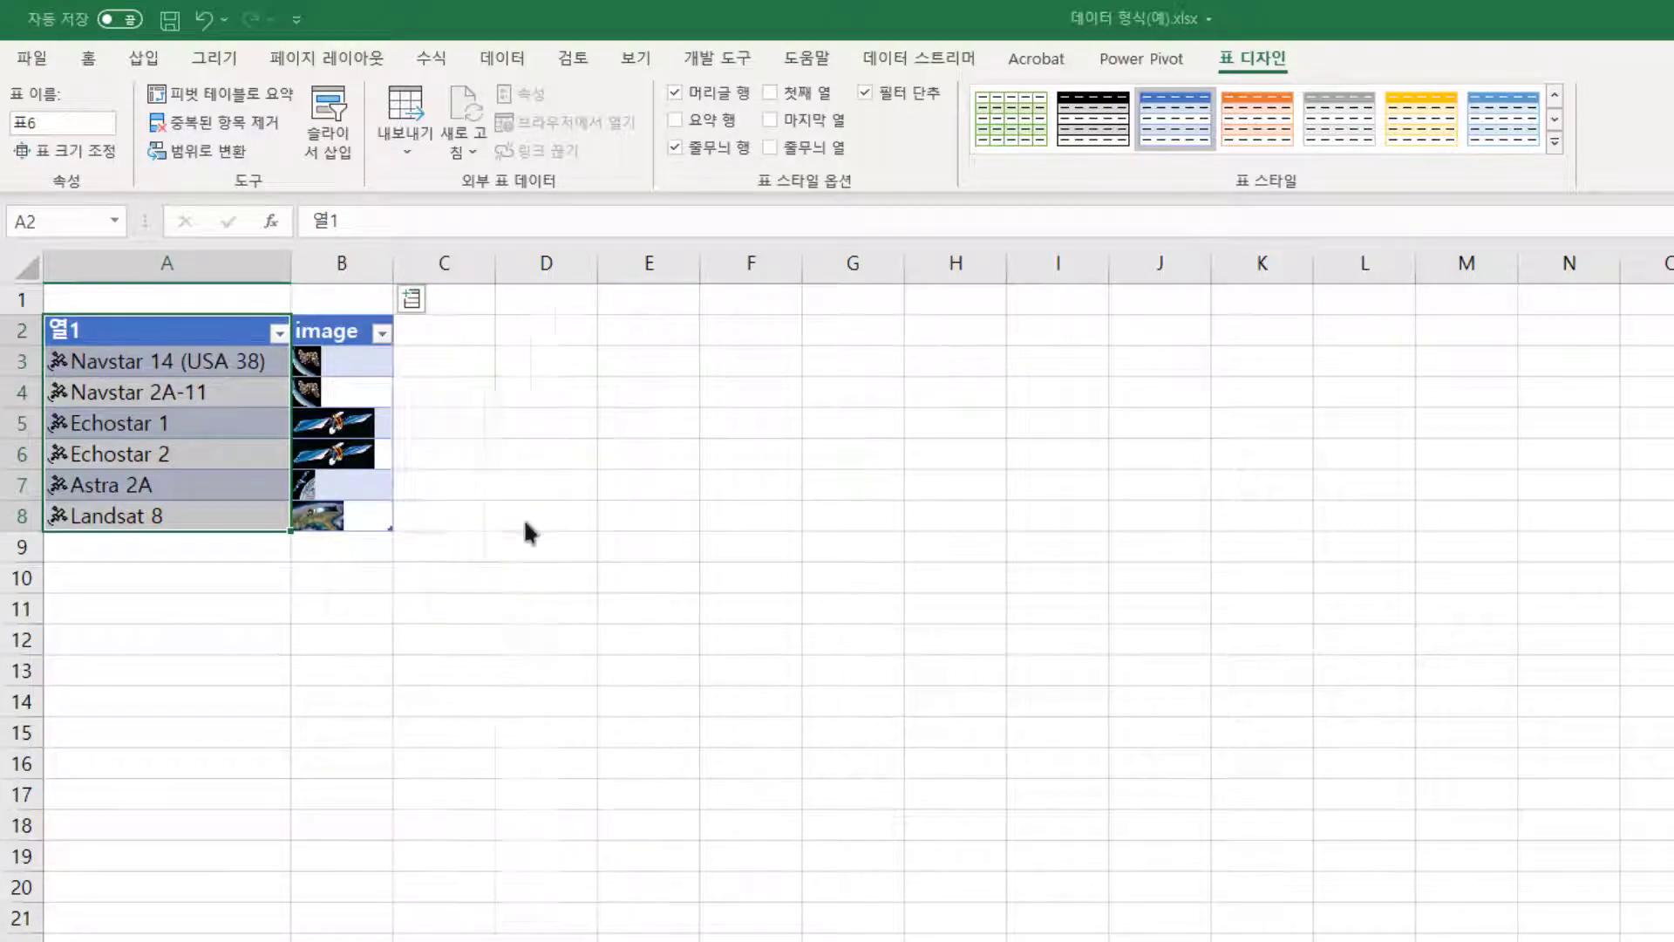
pyautogui.doubleClick(497, 270)
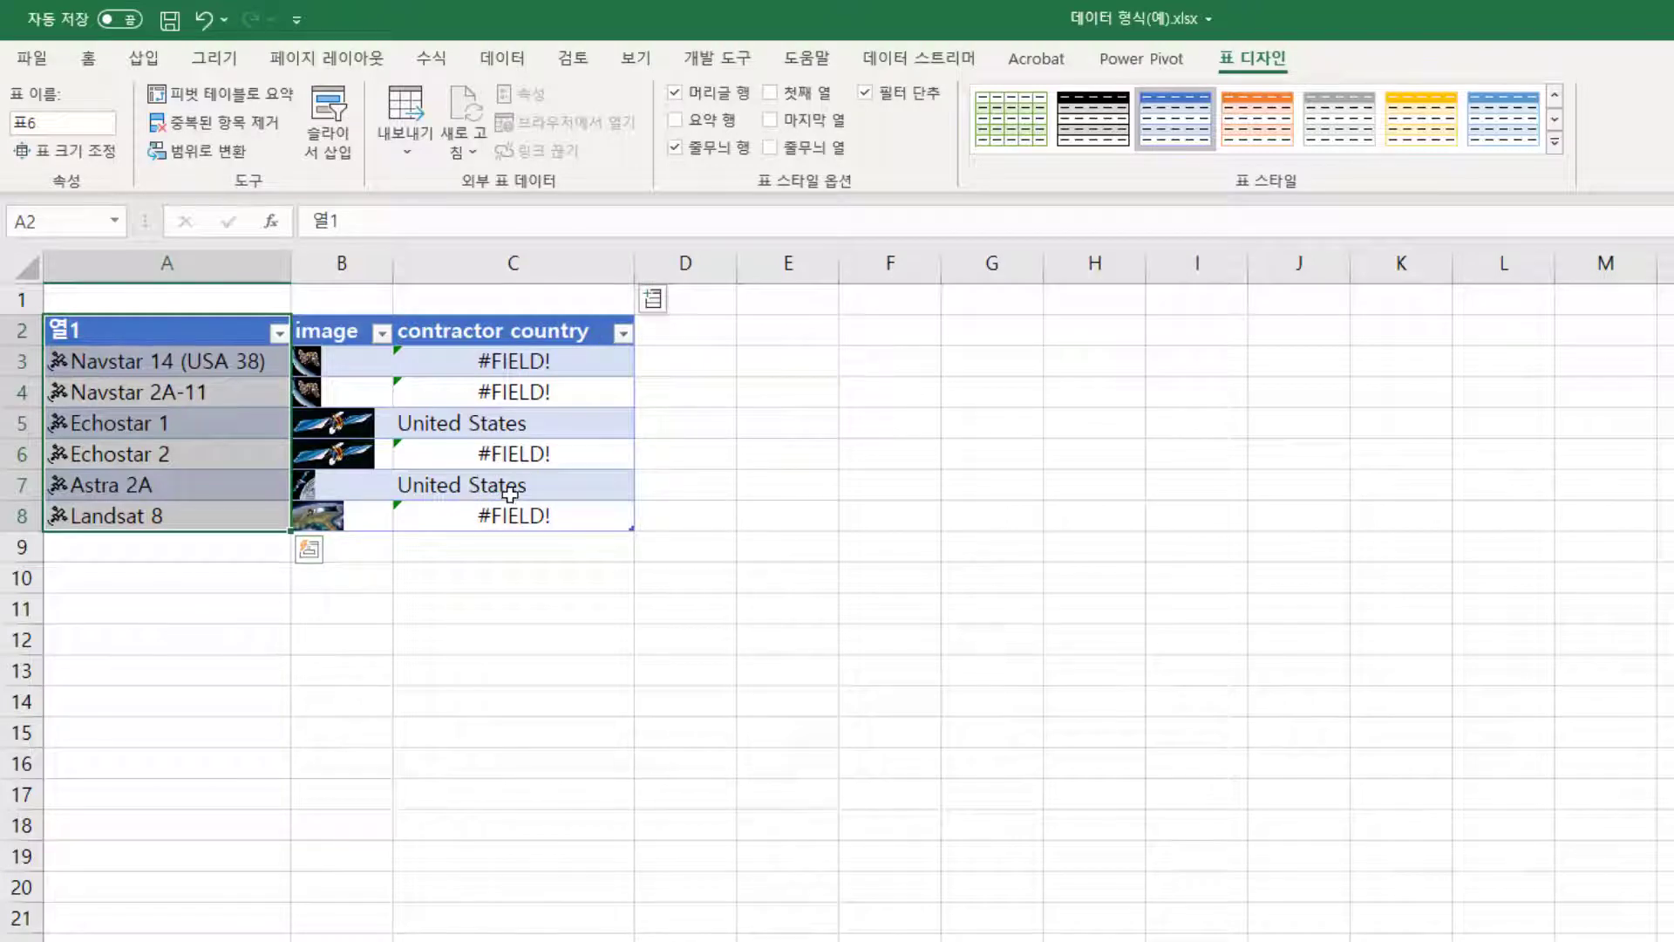
# Add contractor and launch site columns, autofitting columns D and E.
pyautogui.click(653, 299)
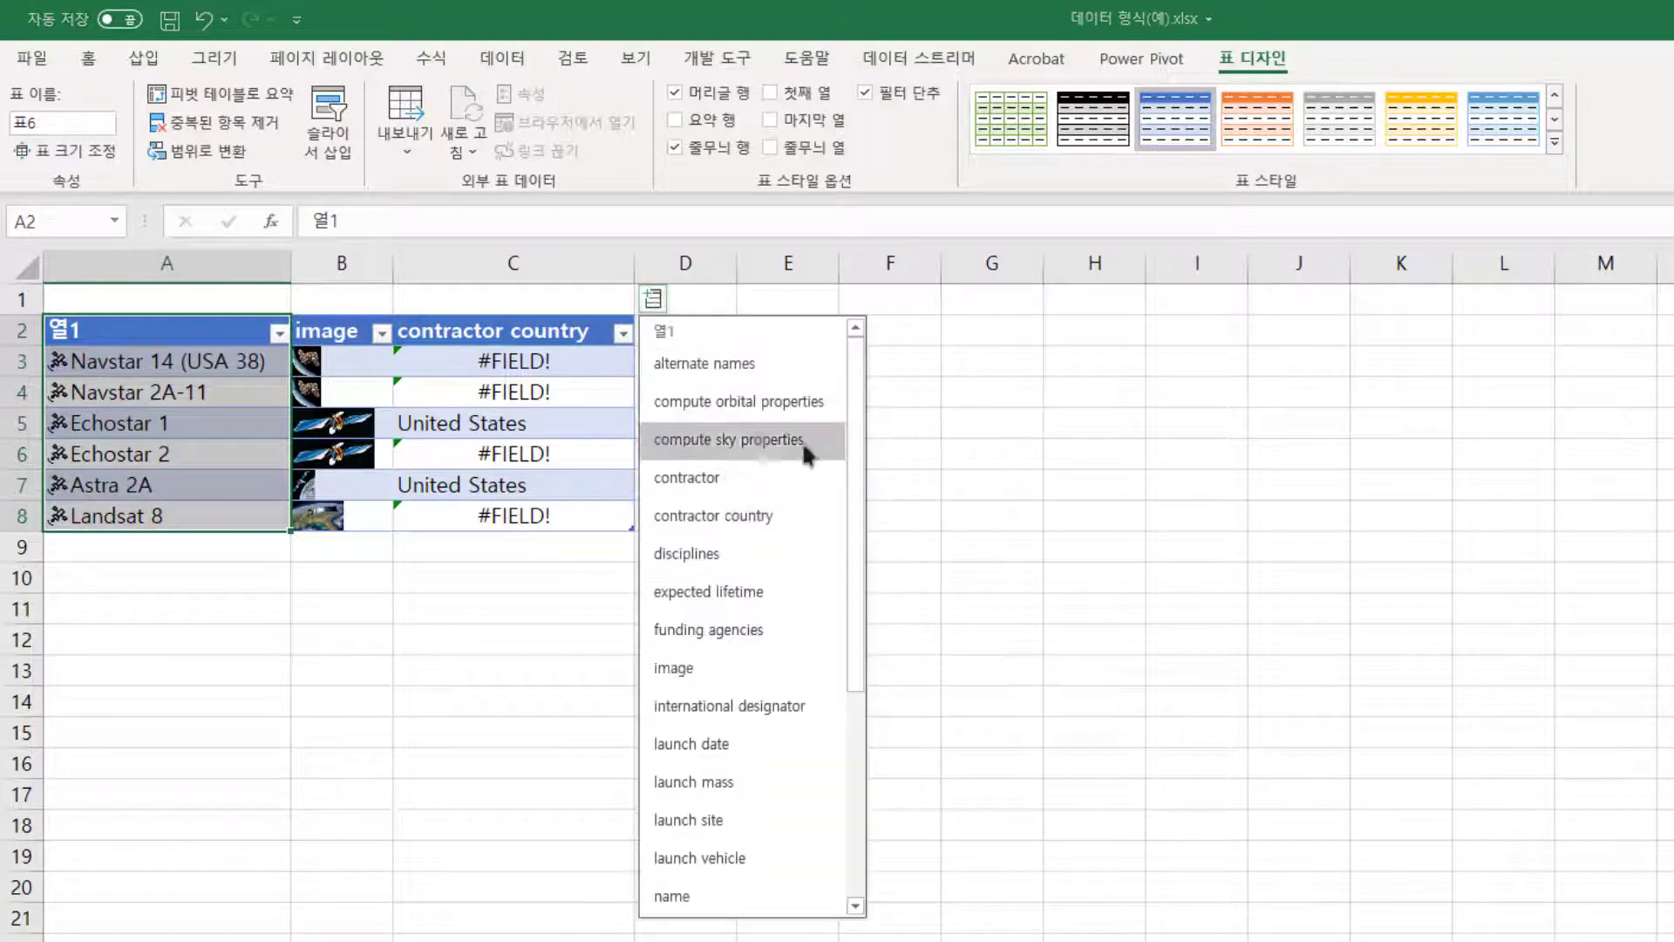
pyautogui.click(814, 488)
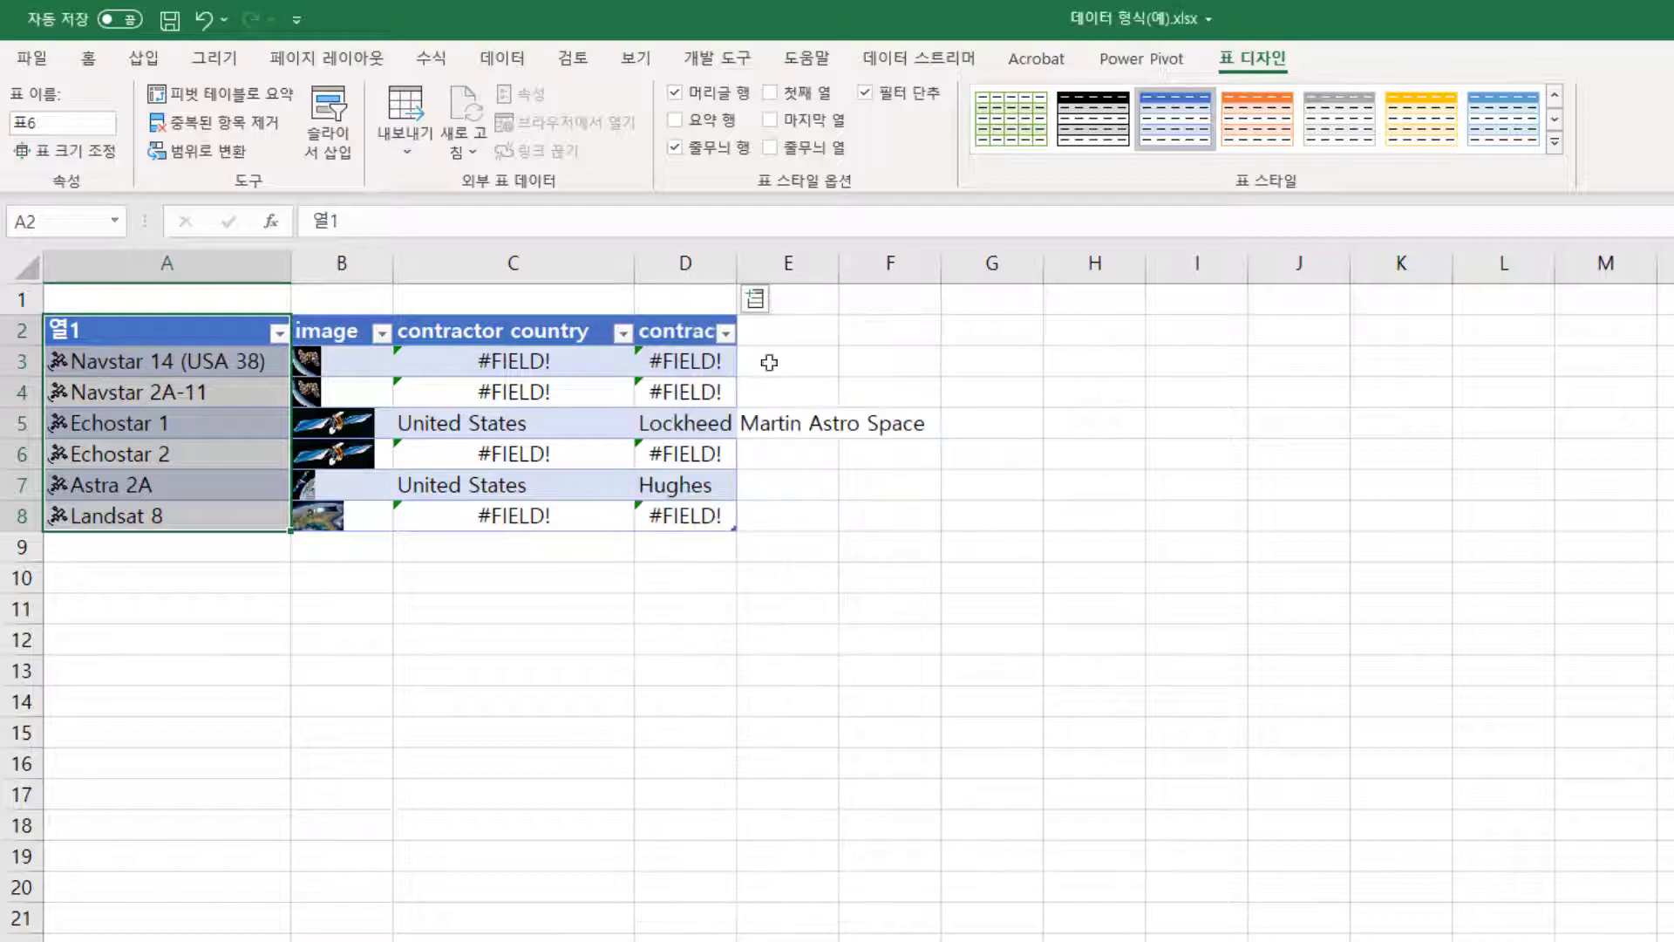
pyautogui.doubleClick(737, 263)
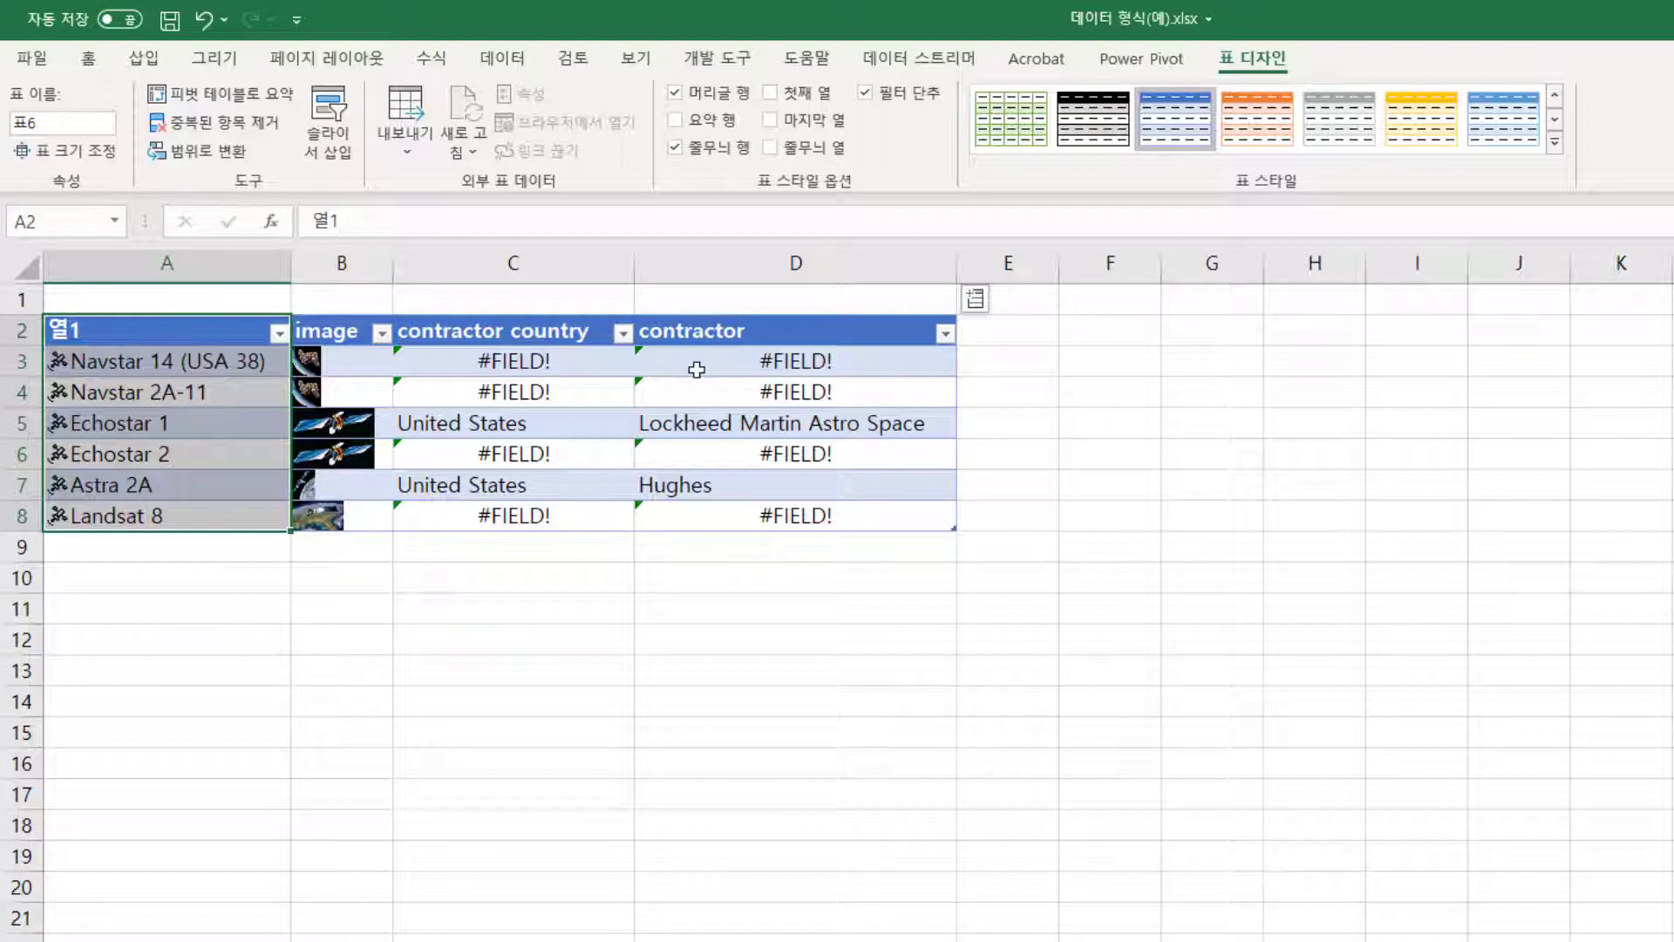
pyautogui.click(975, 299)
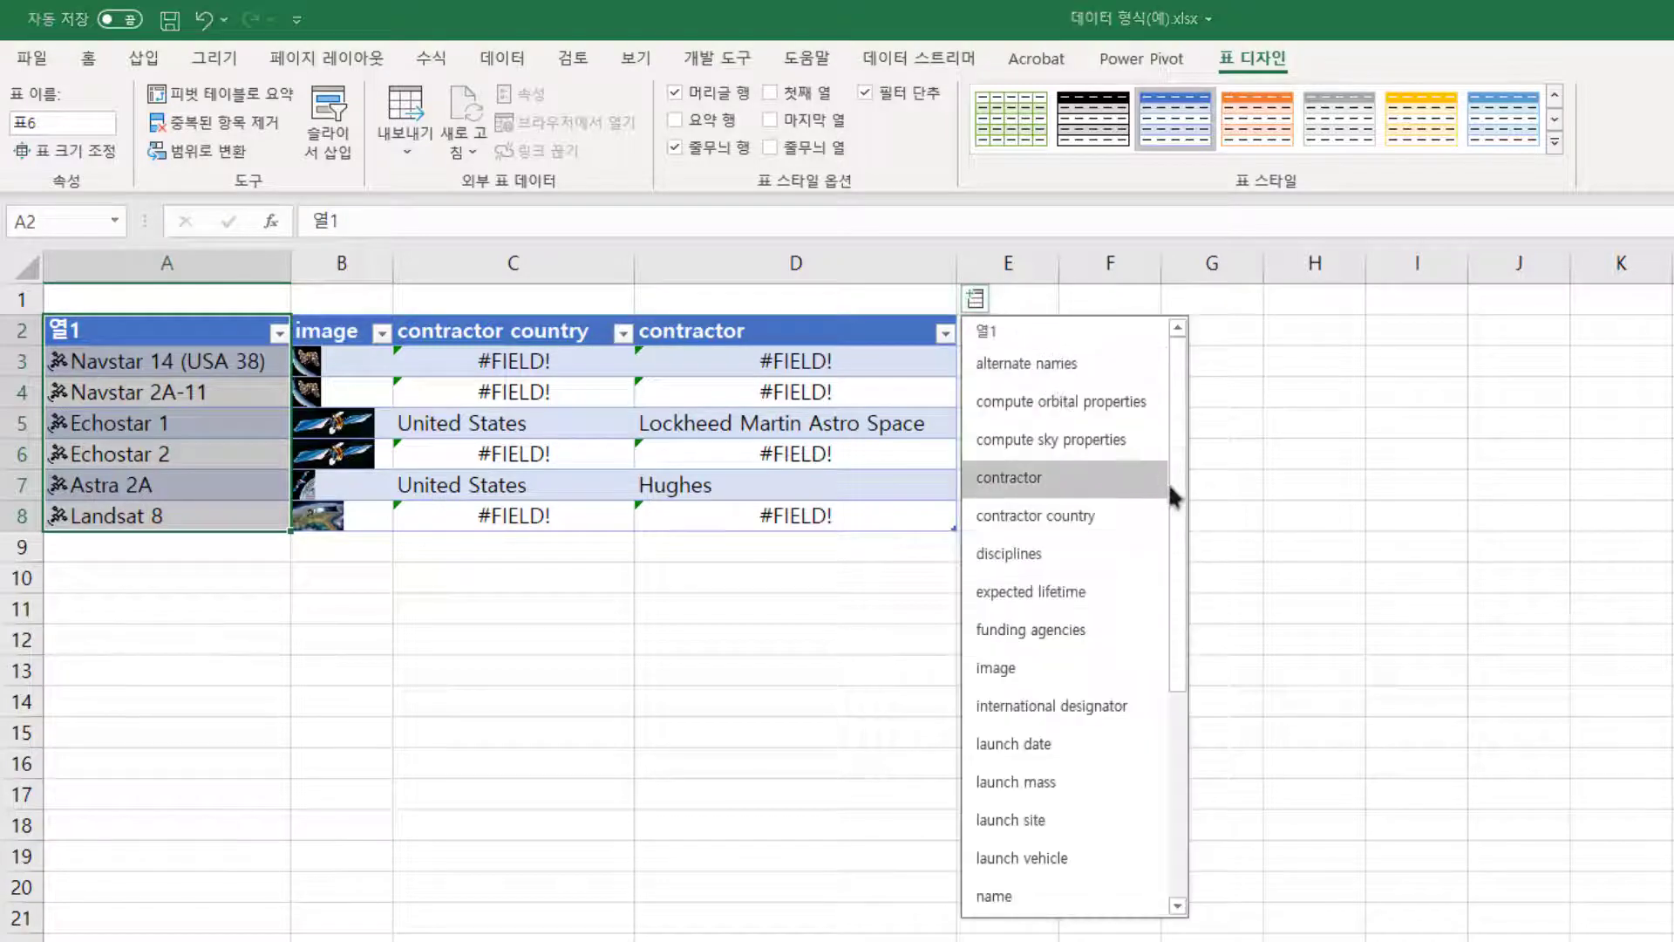
pyautogui.scroll(-3, 1170, 673)
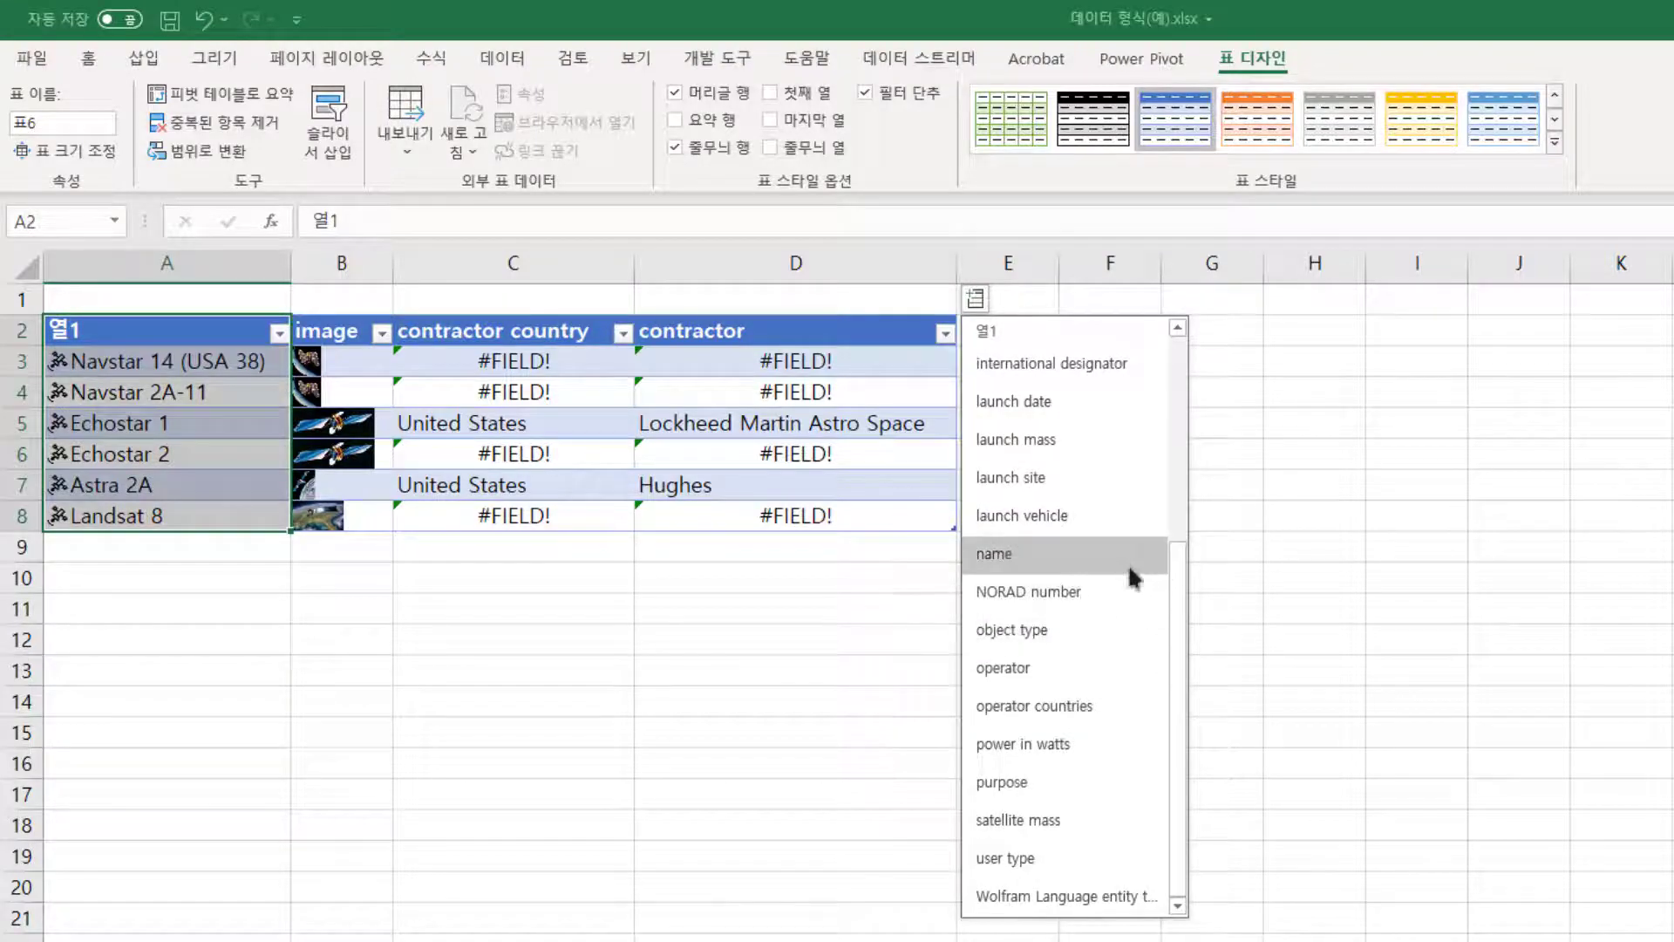
pyautogui.click(1112, 476)
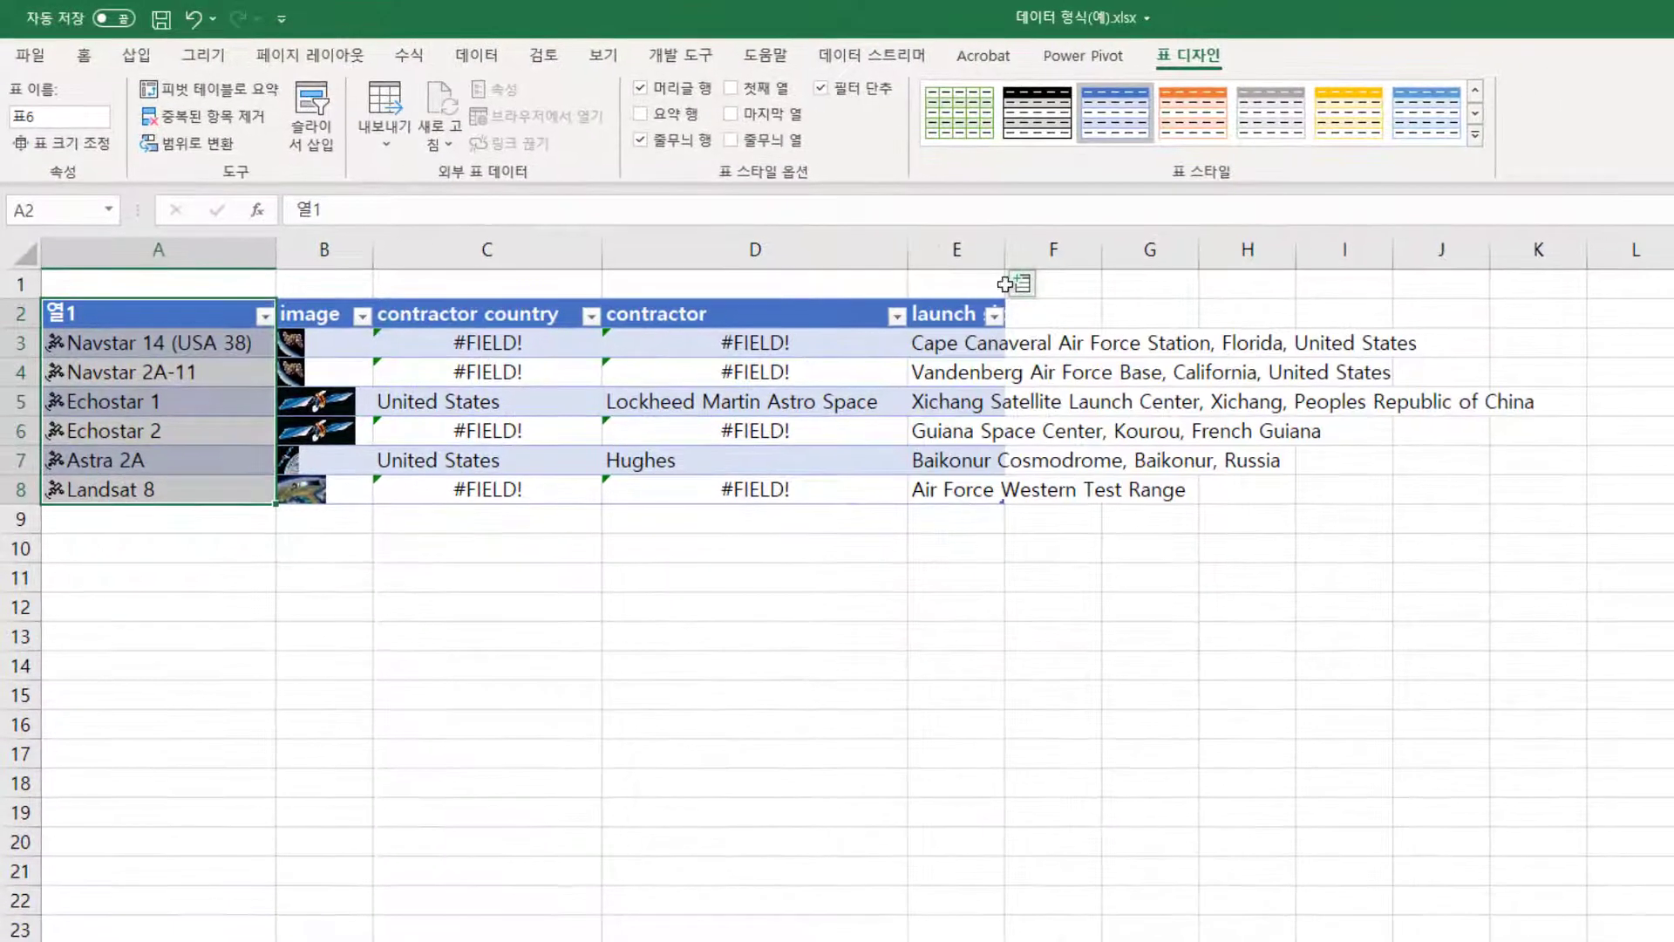
pyautogui.doubleClick(1004, 250)
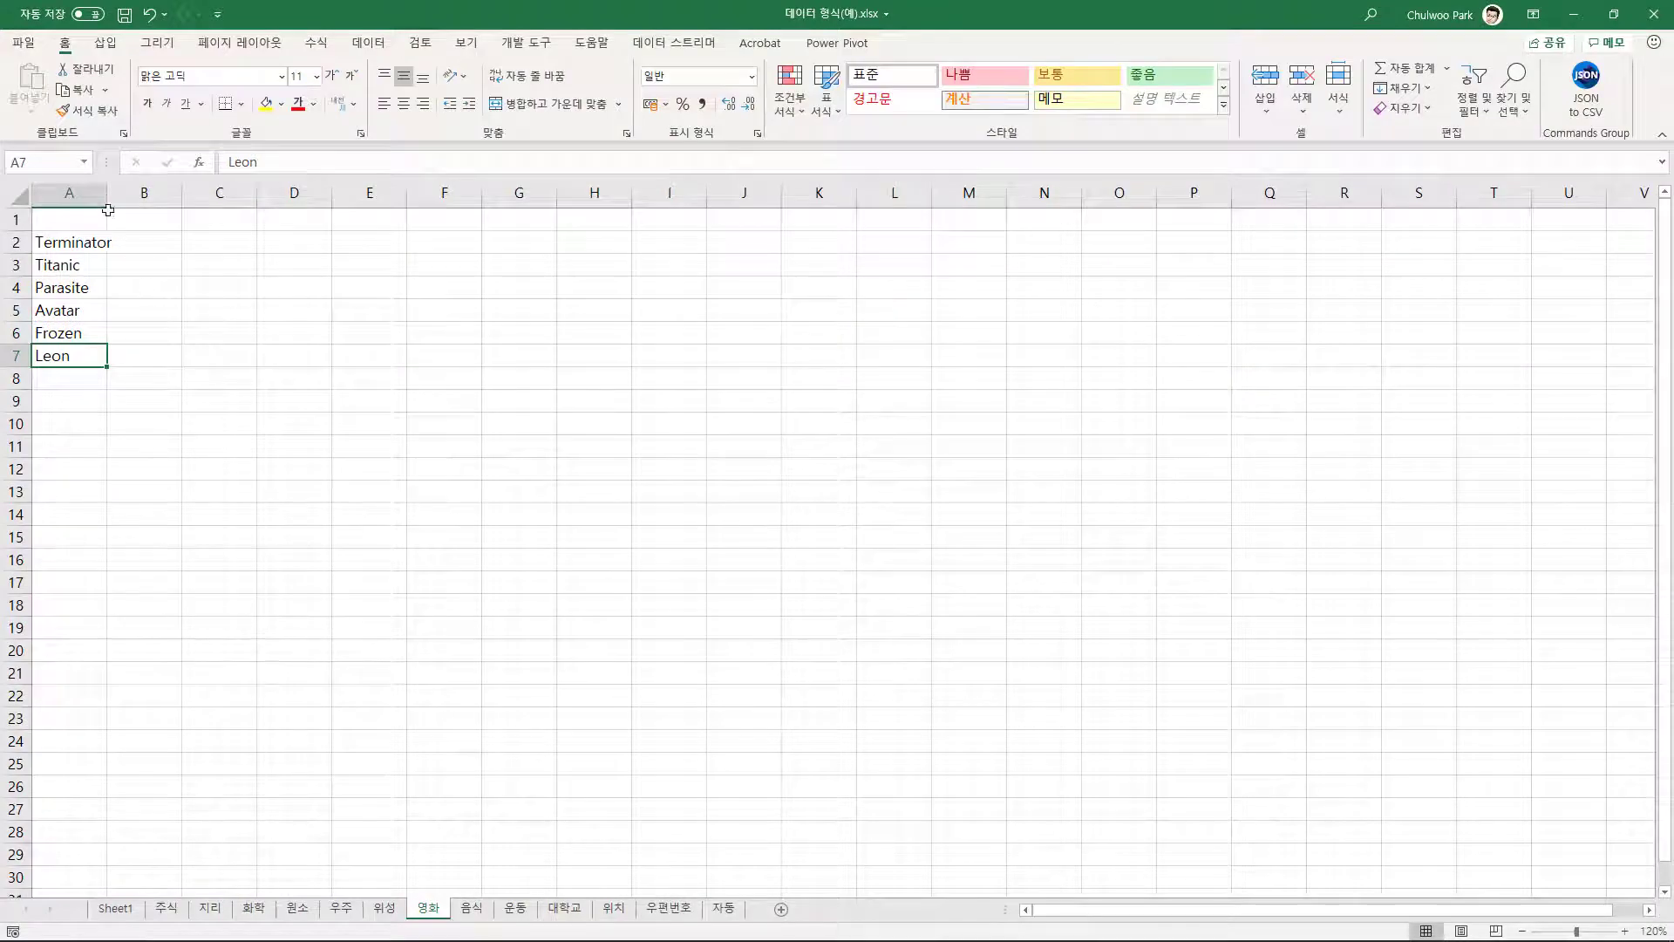
# Convert the film titles in A2:A7 to the 동영상 type, matching Titanic (1997) and Frozen (2013).
pyautogui.moveTo(108, 201)
pyautogui.mouseDown()
pyautogui.moveTo(123, 202)
pyautogui.moveTo(80, 337)
pyautogui.mouseUp()
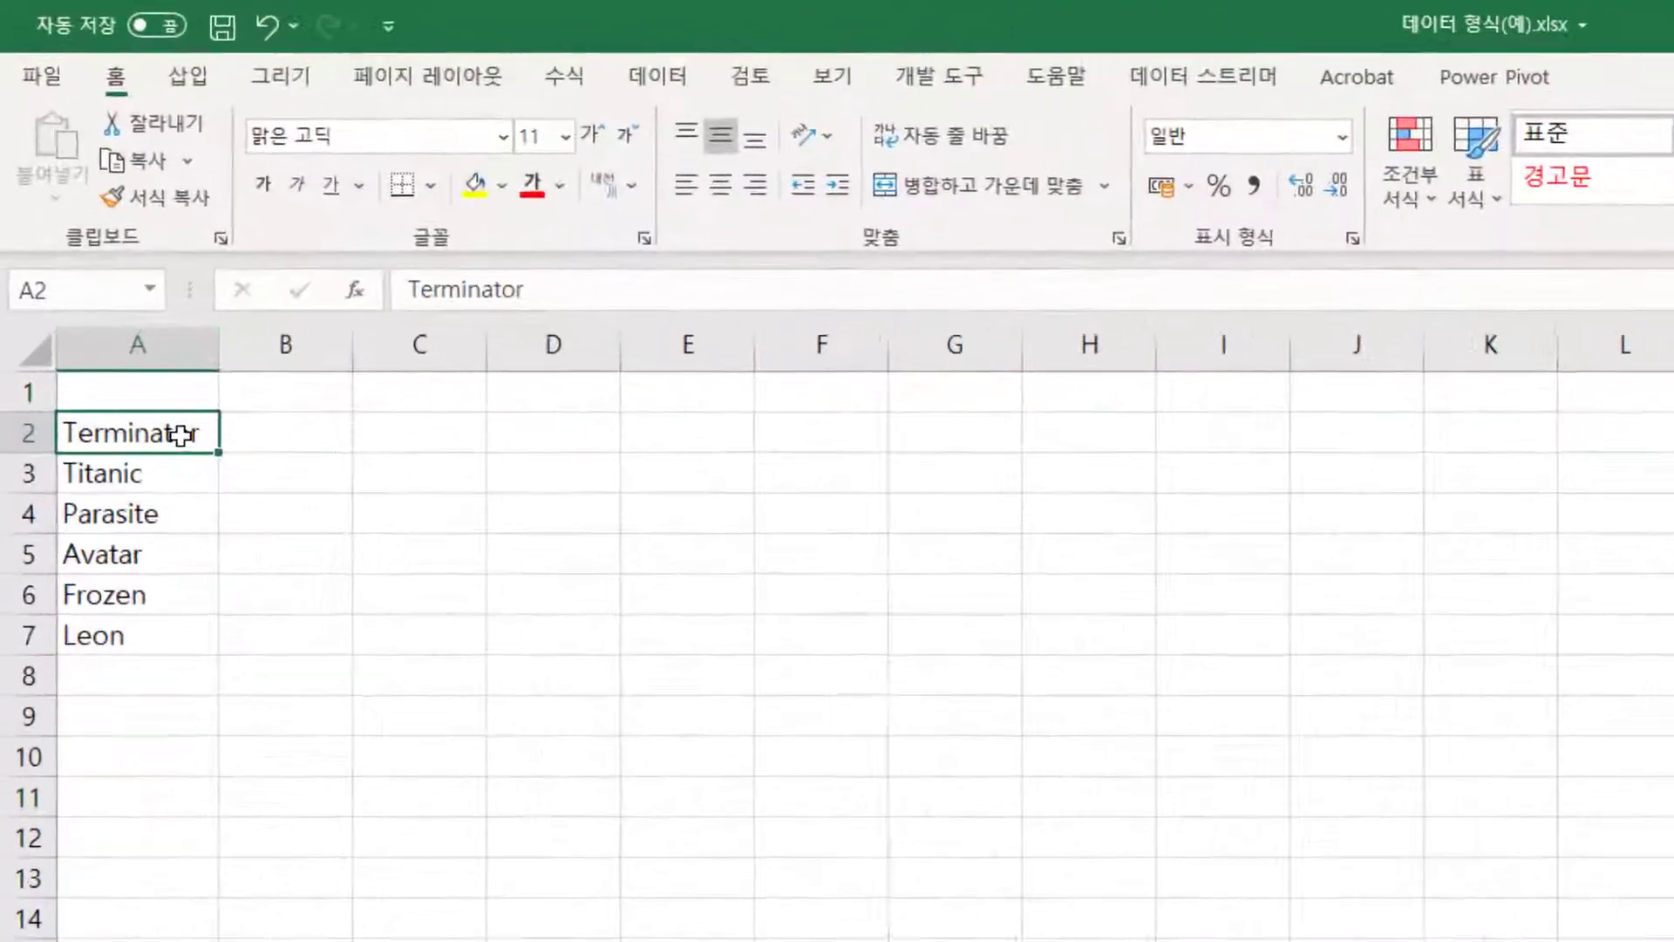
pyautogui.moveTo(166, 634); pyautogui.dragTo(160, 659)
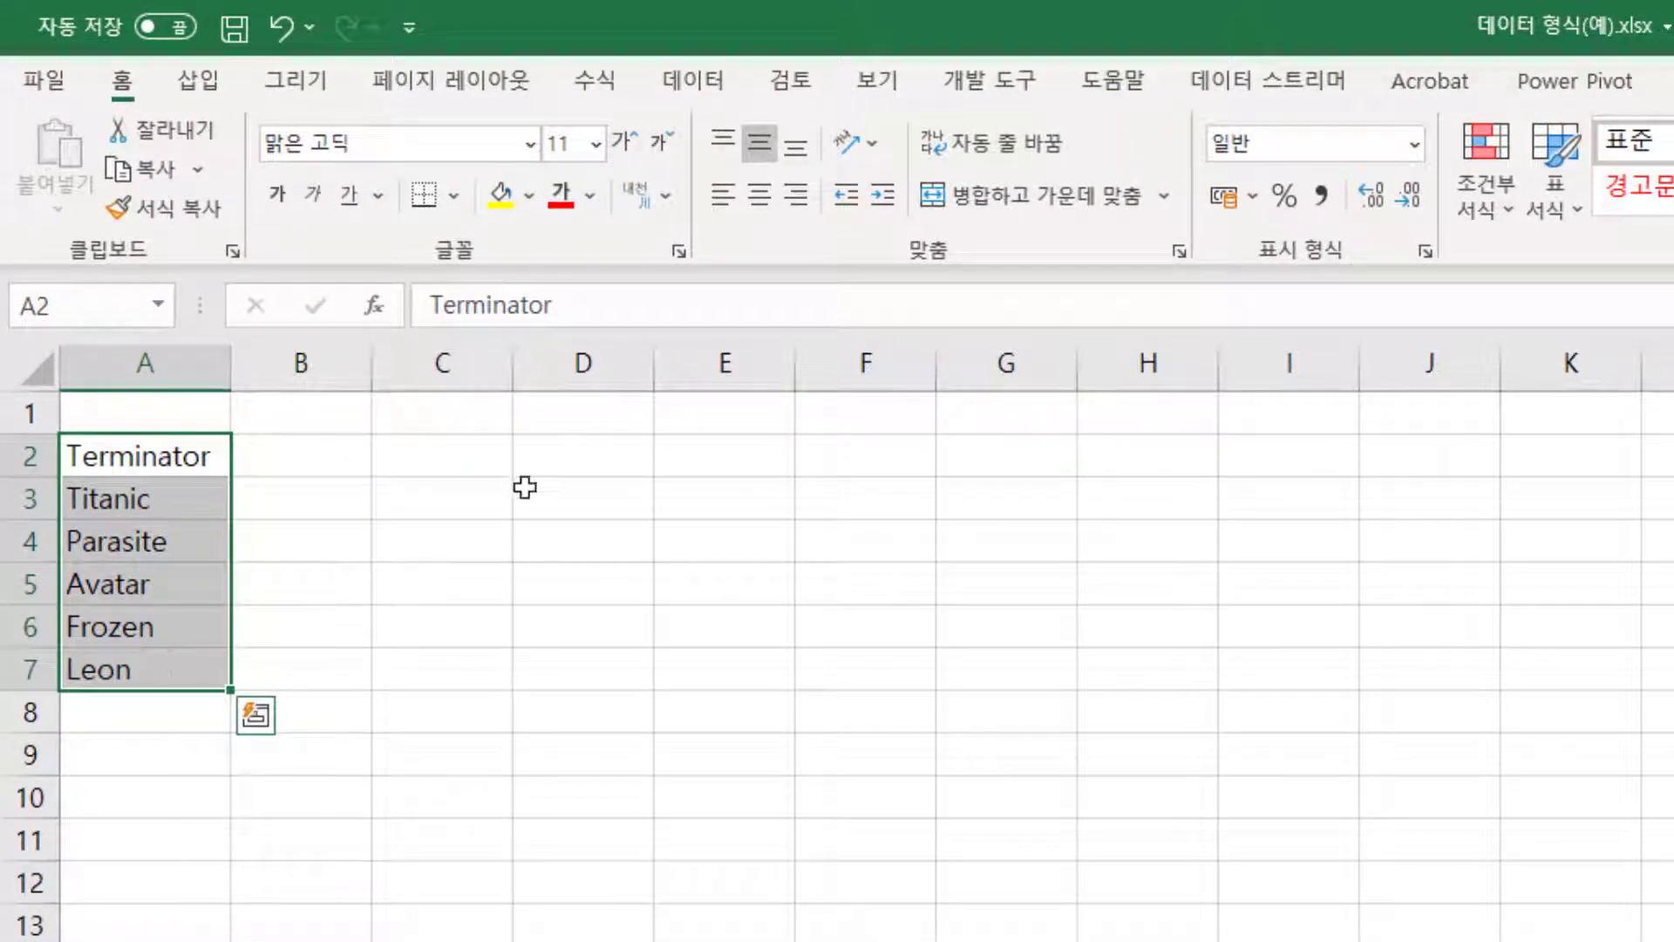
pyautogui.click(694, 79)
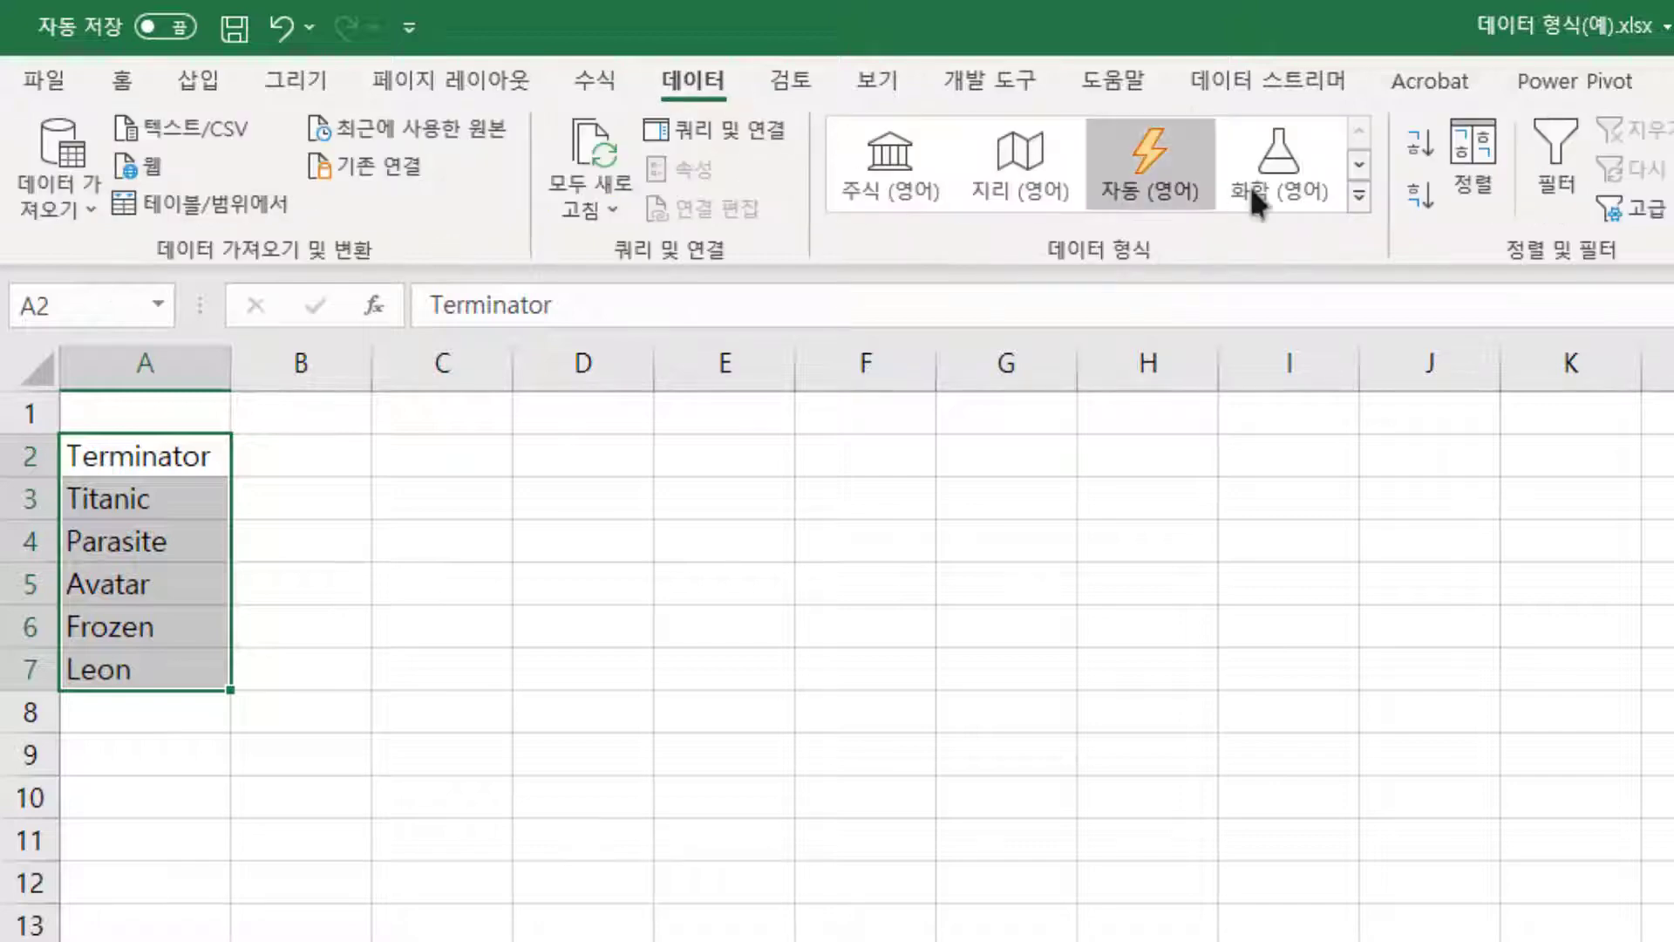
pyautogui.click(1356, 195)
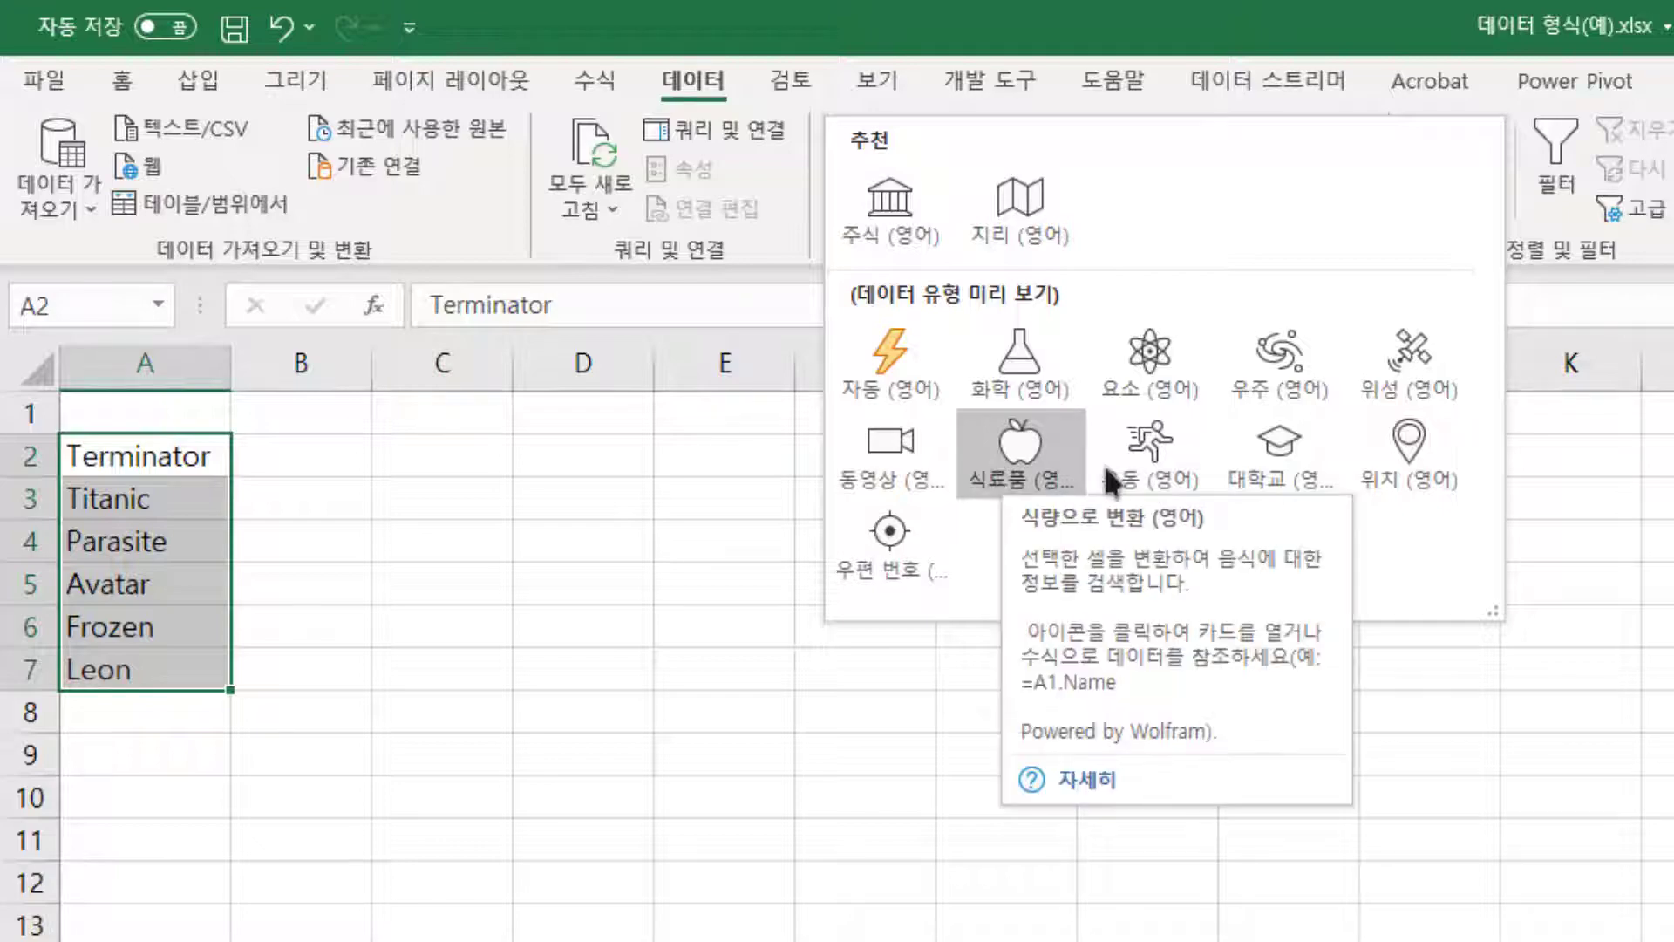
pyautogui.click(907, 478)
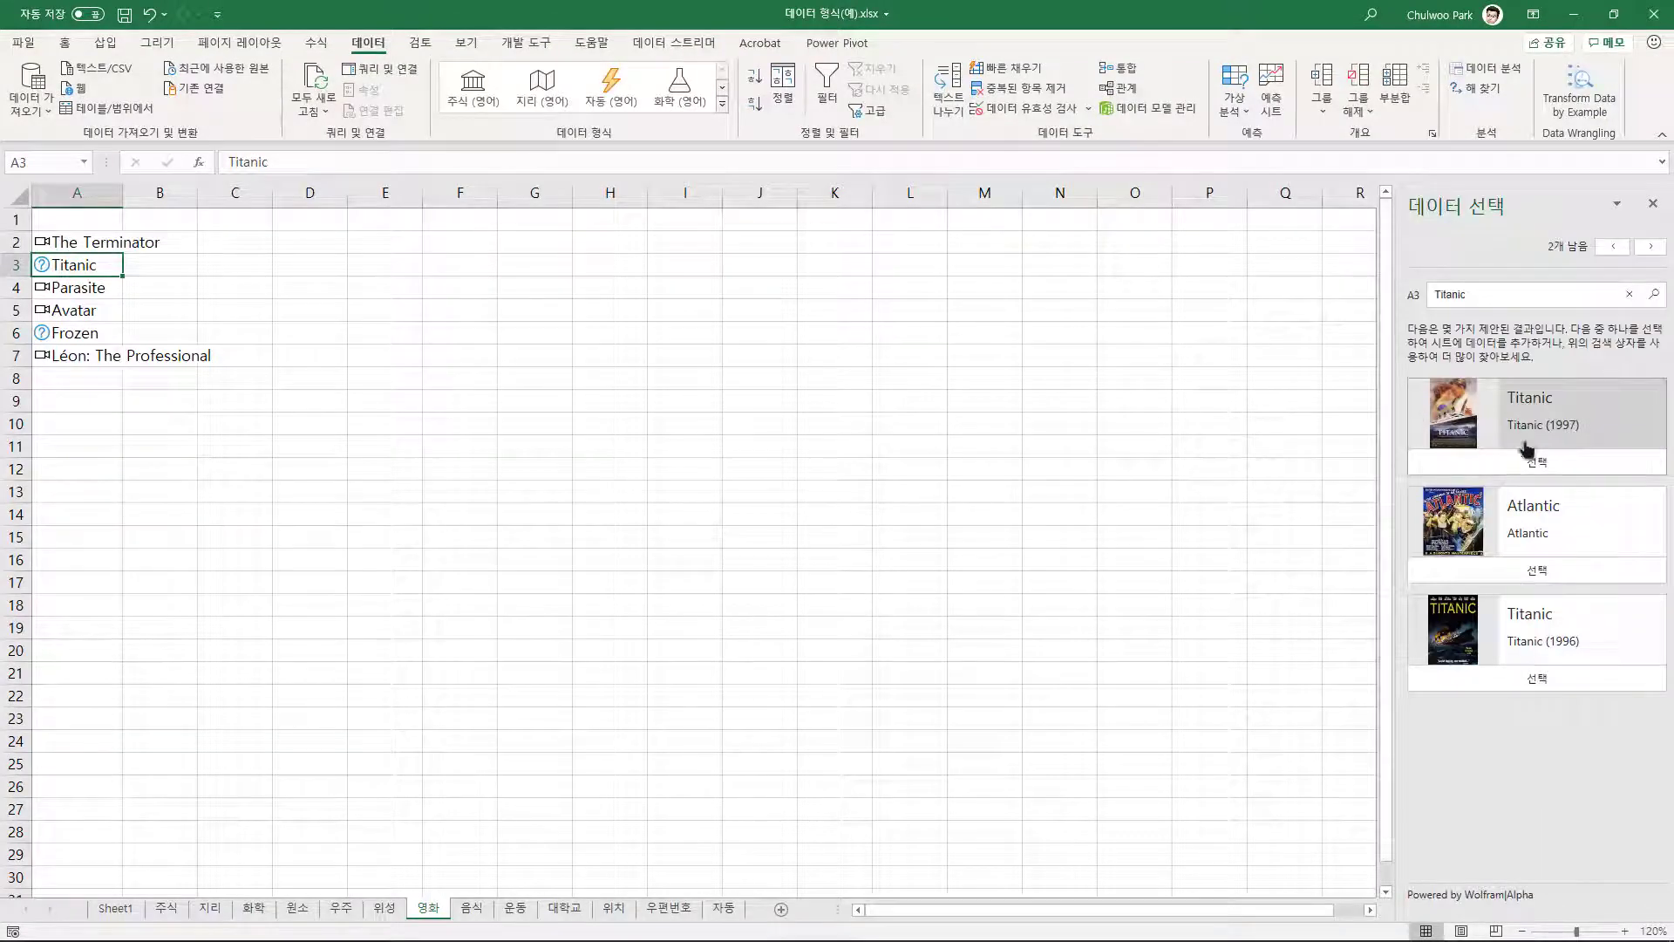
pyautogui.click(1538, 462)
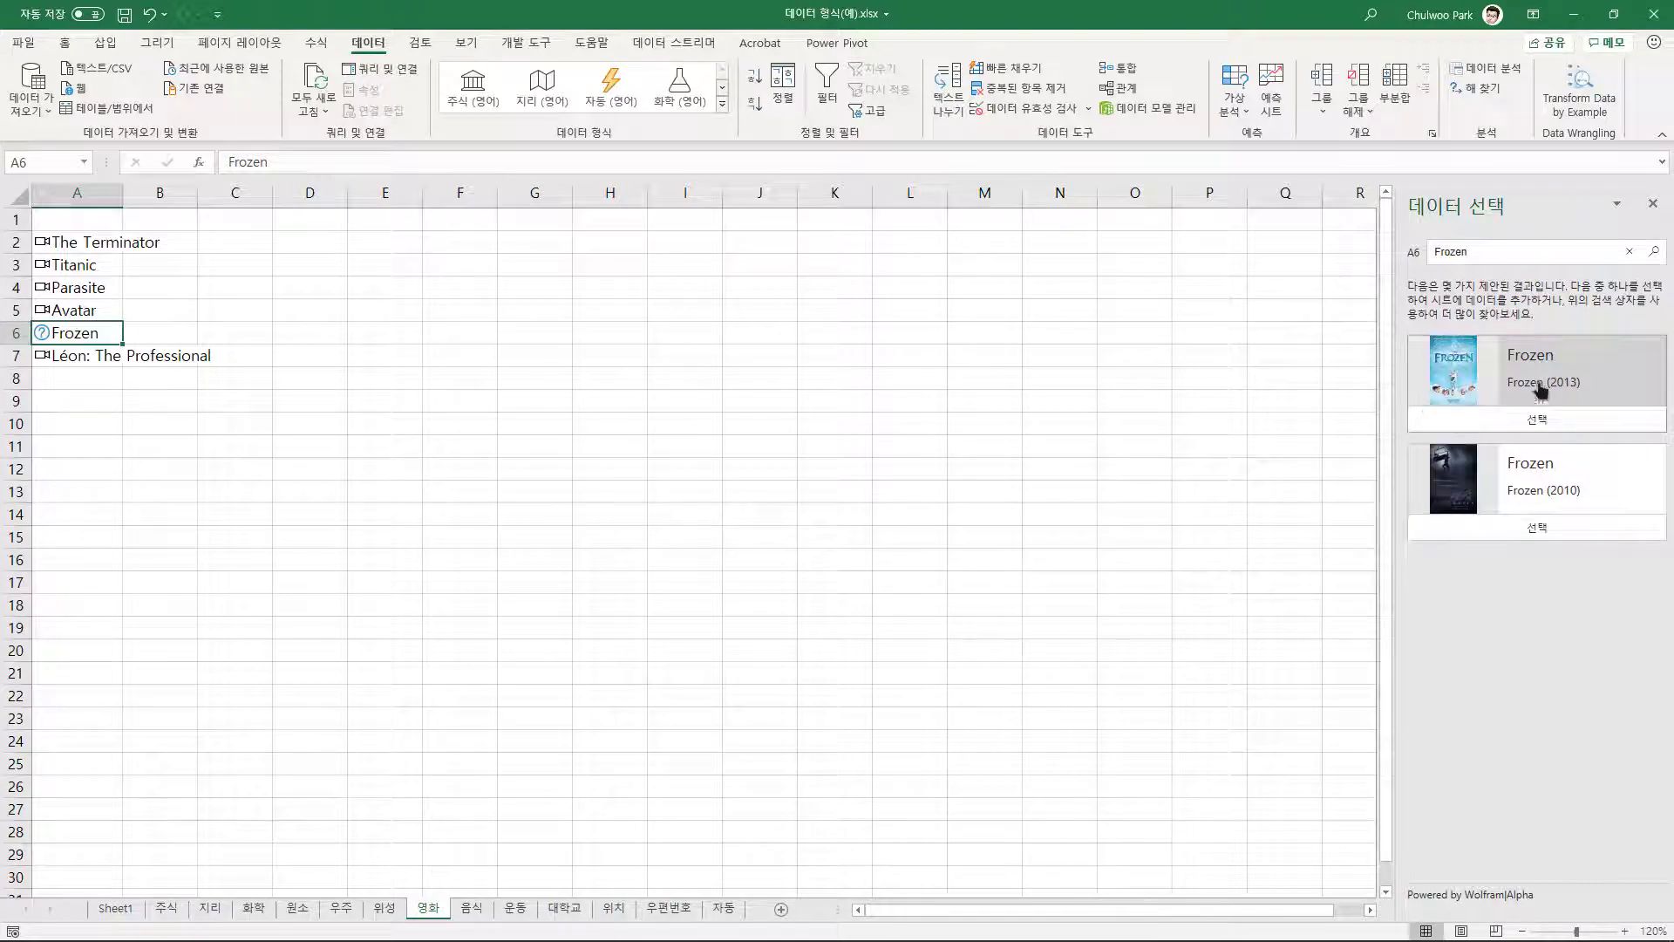
pyautogui.click(1537, 421)
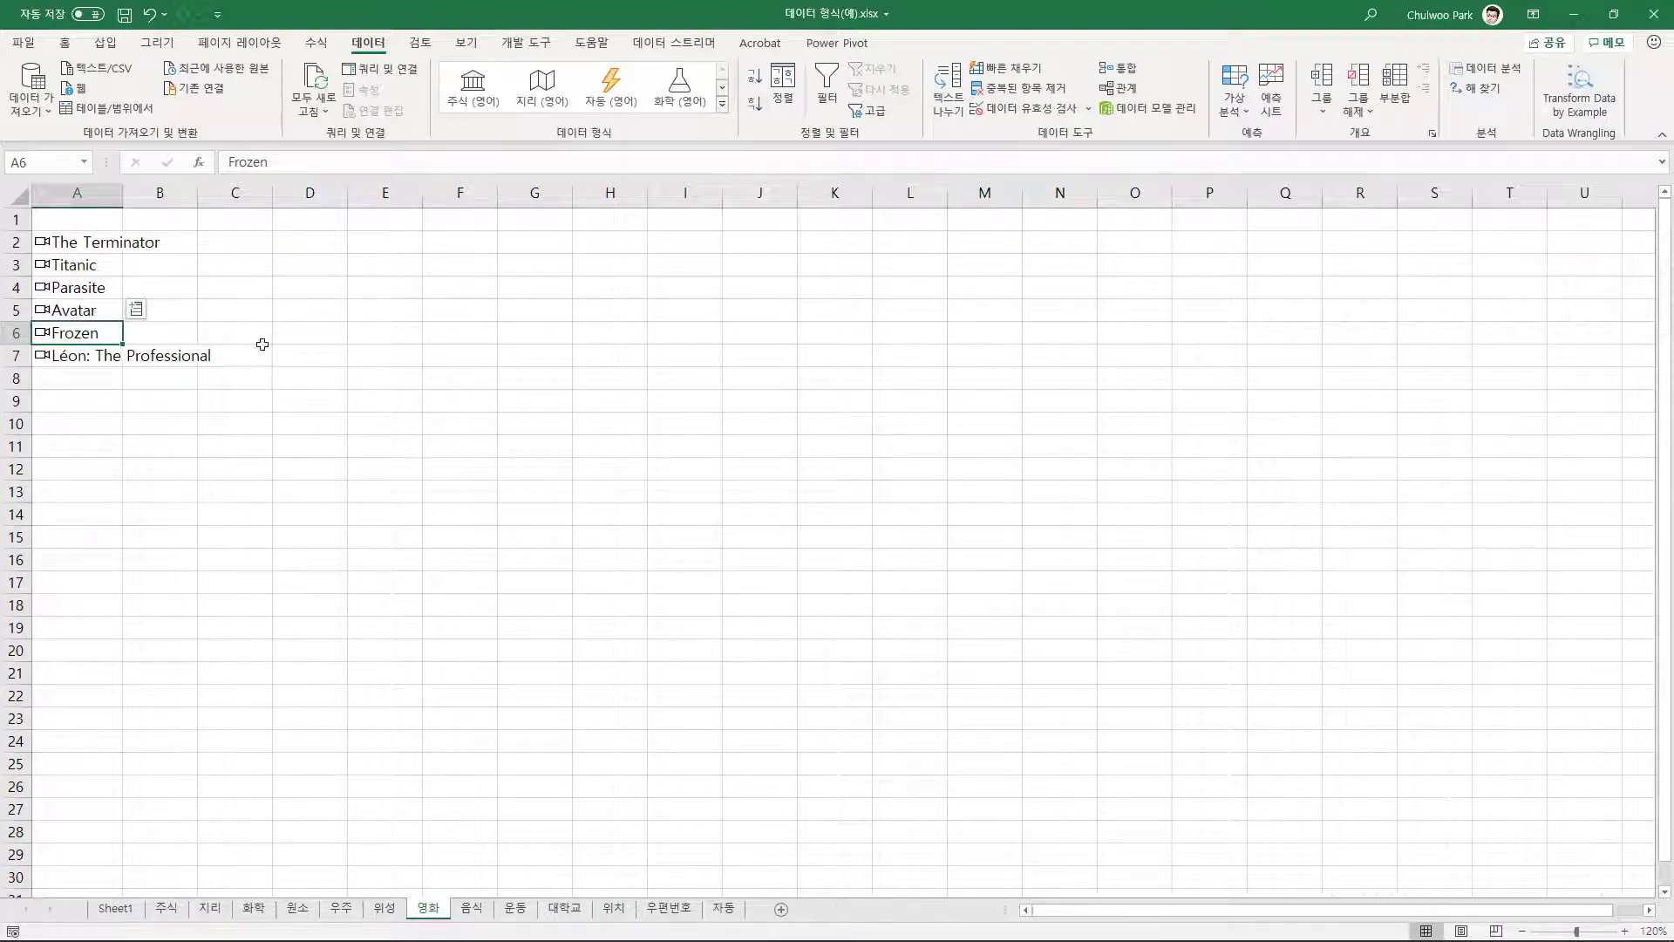
# Autofit column A and turn the movie titles A2:A7 into a table.
pyautogui.doubleClick(122, 191)
pyautogui.moveTo(122, 241); pyautogui.dragTo(122, 352)
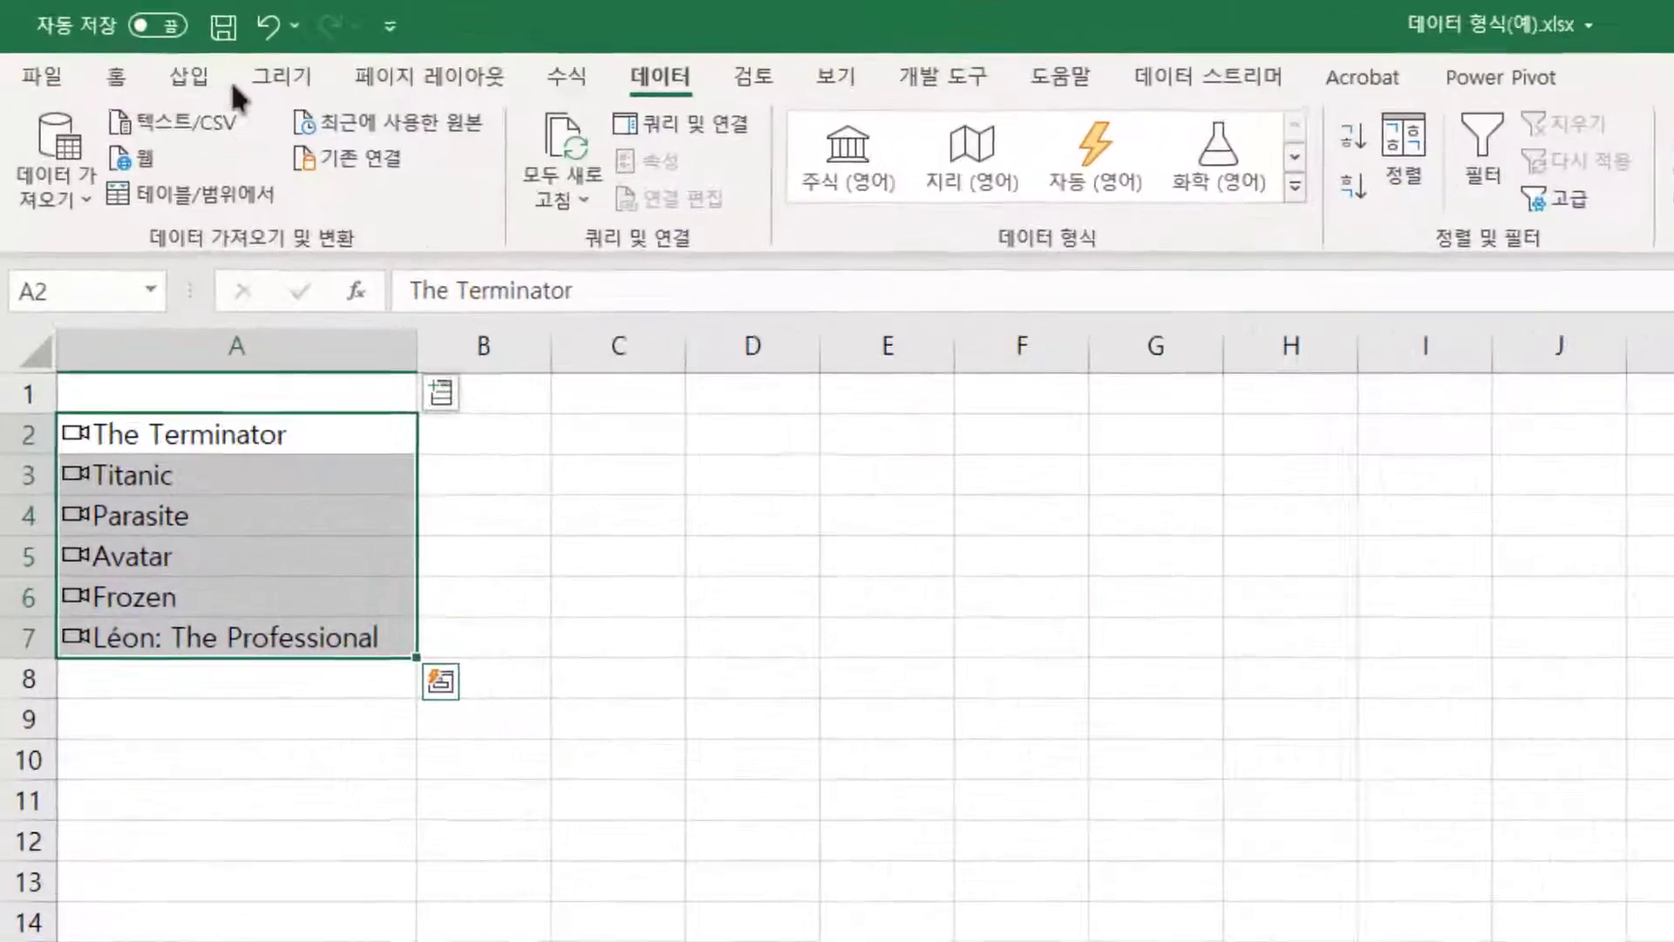
pyautogui.click(122, 49)
pyautogui.click(140, 91)
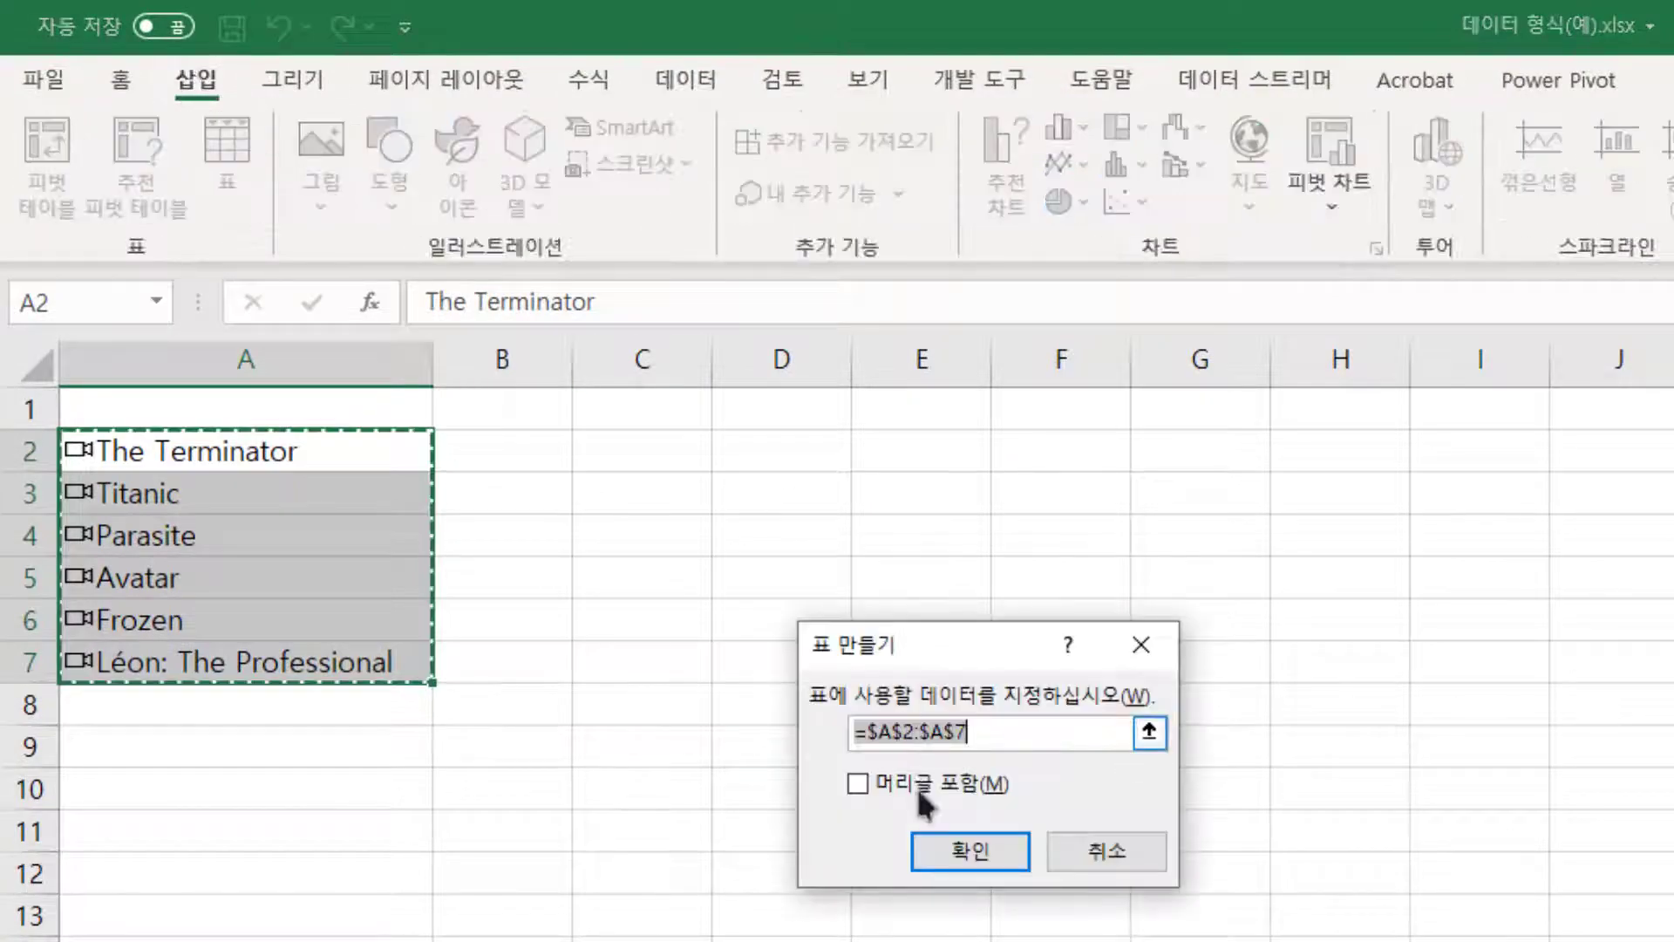
pyautogui.press('Return')
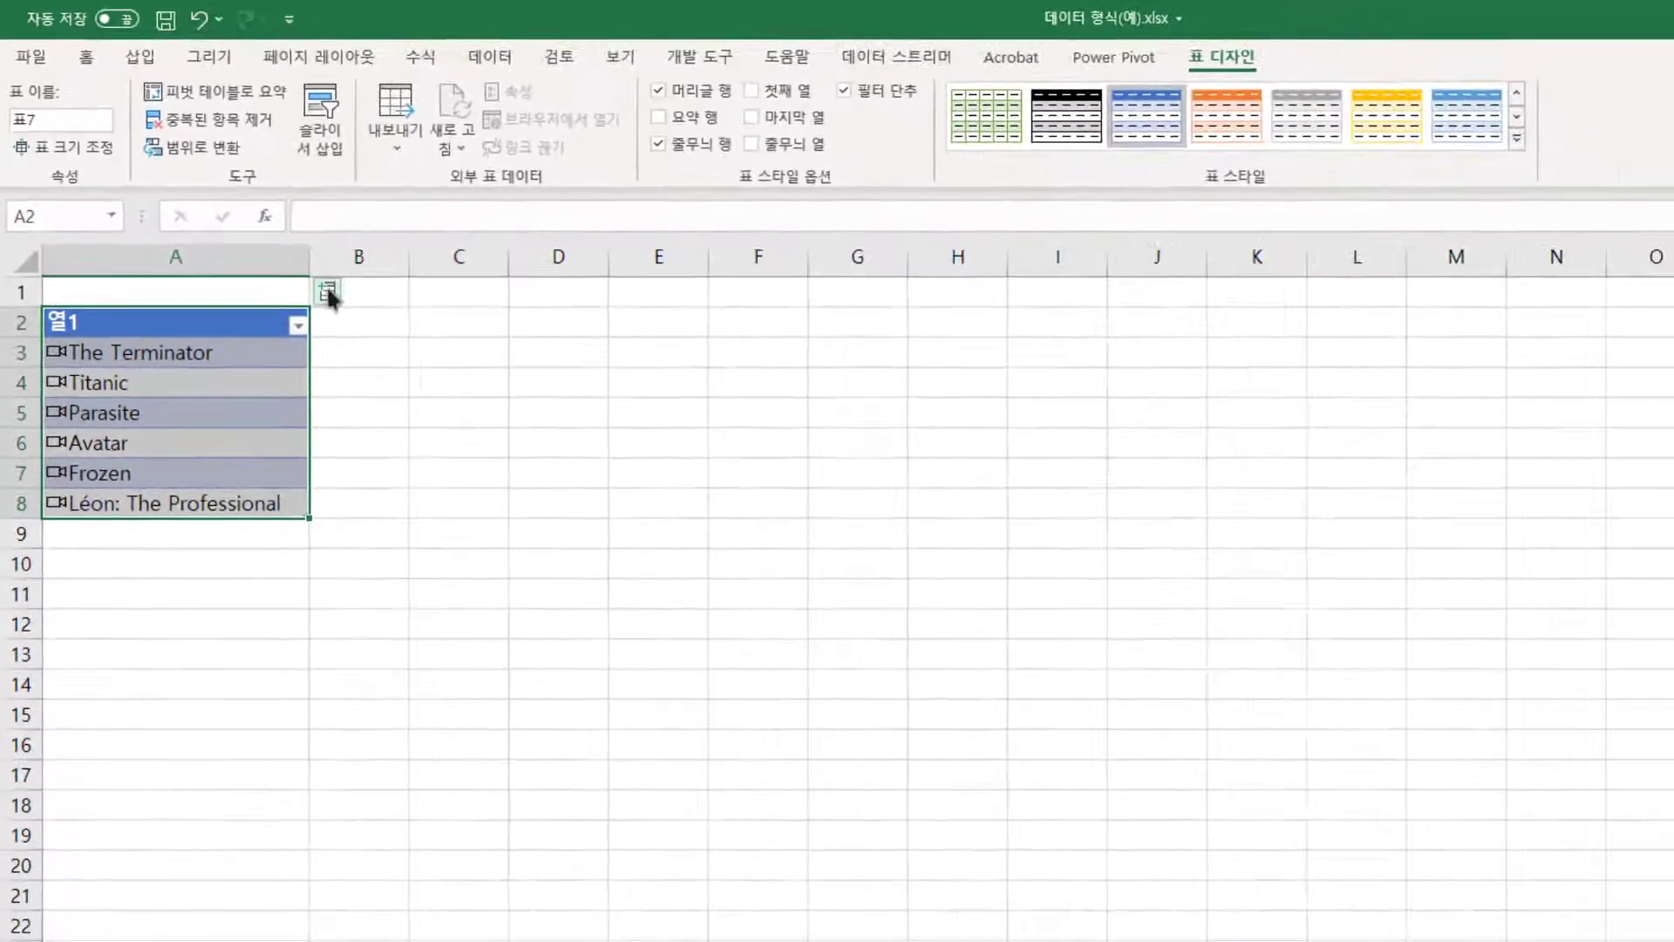
# Add director, production budget and cast and roles columns, autofitting B and C.
pyautogui.click(328, 293)
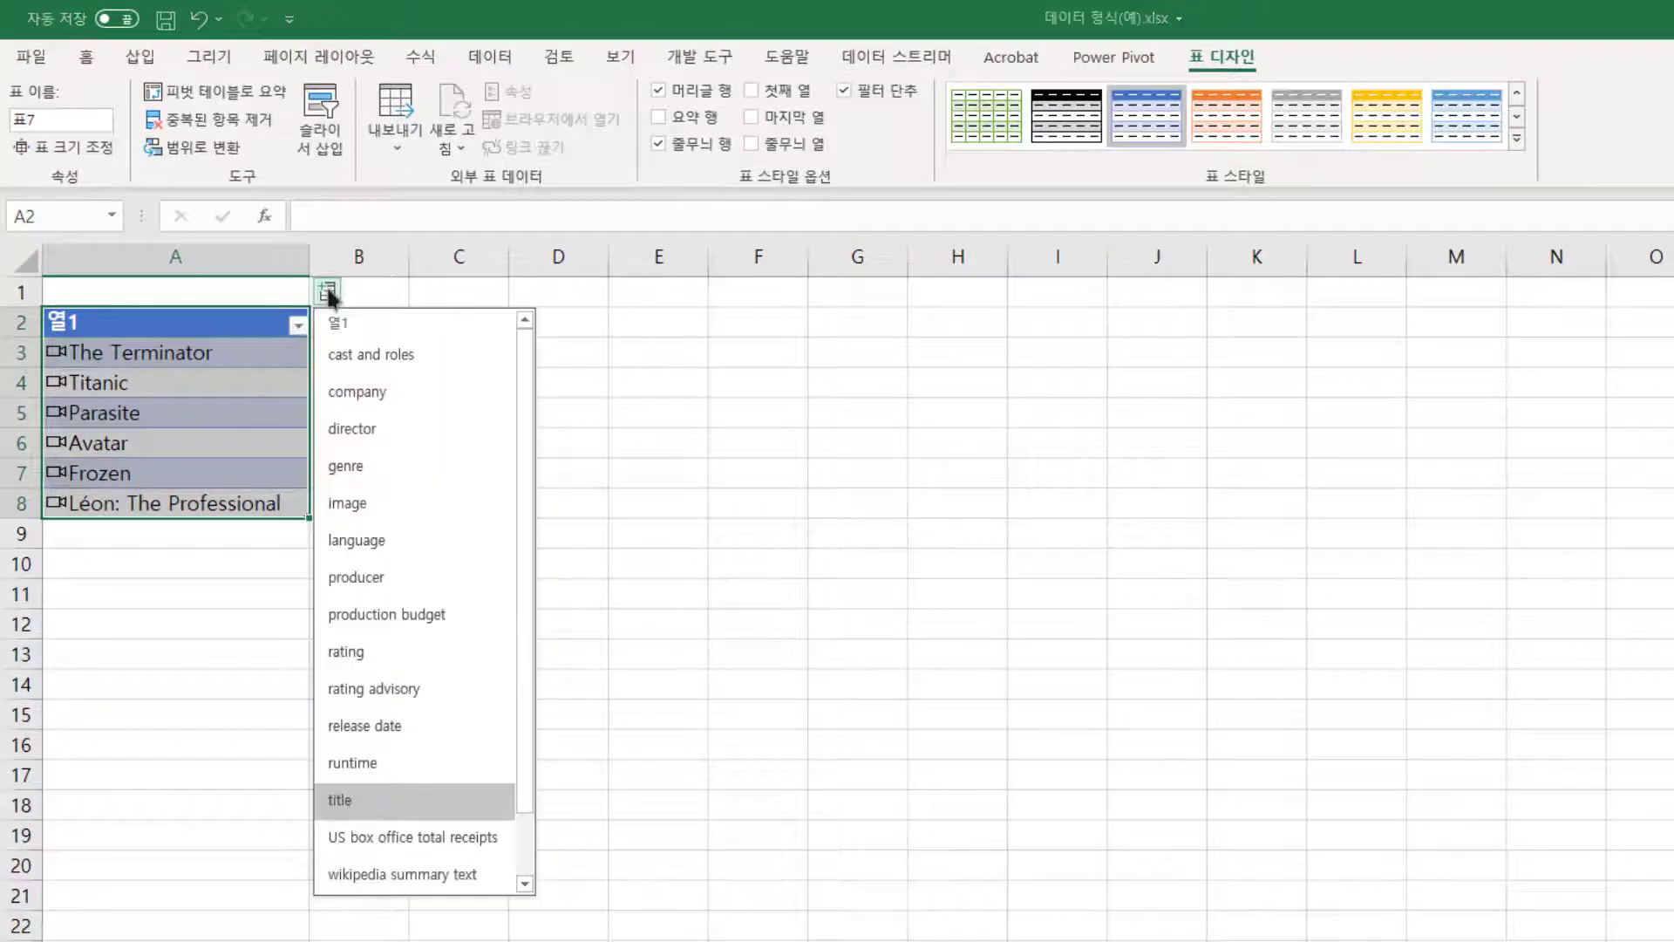
pyautogui.click(367, 429)
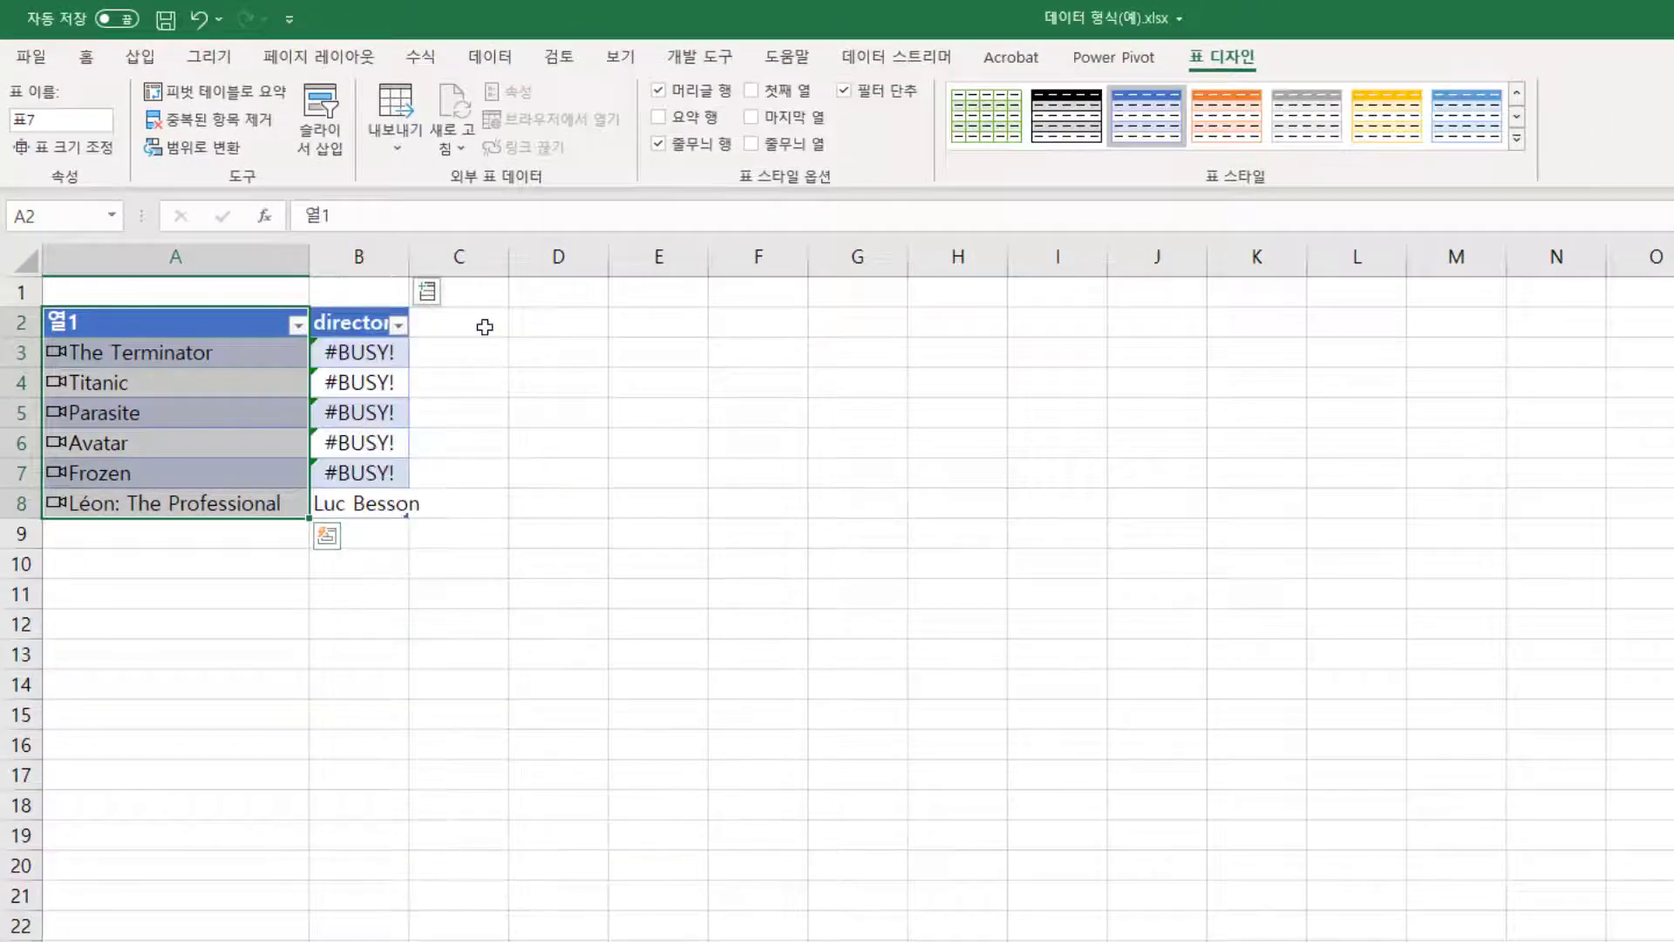
pyautogui.doubleClick(408, 257)
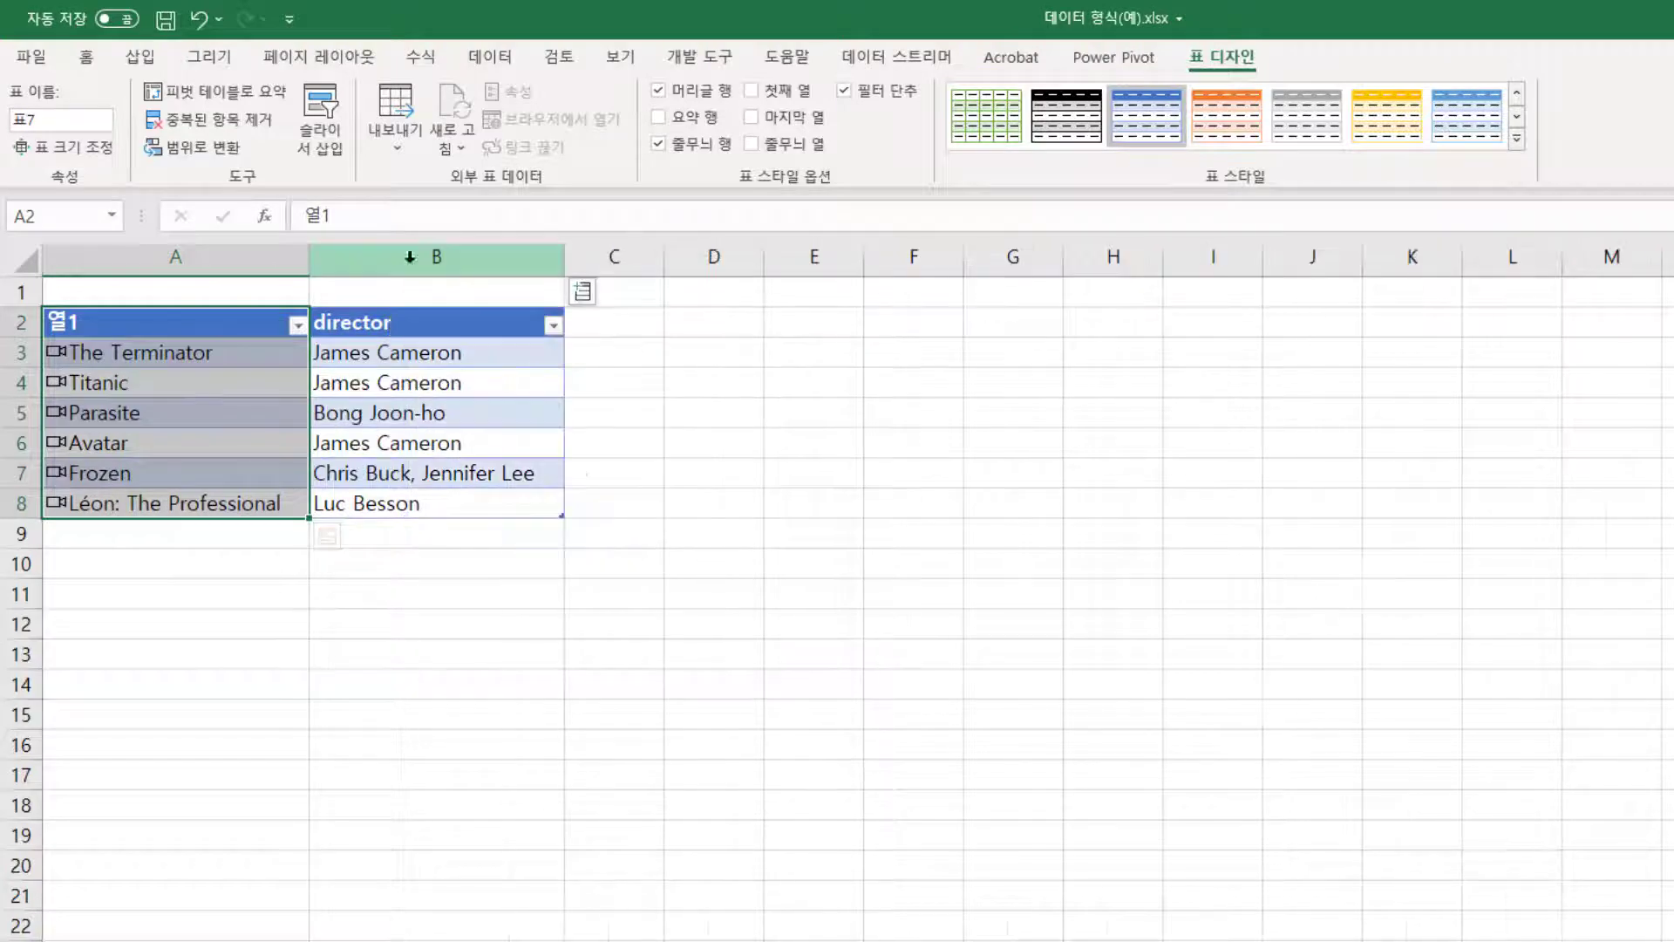
pyautogui.click(583, 291)
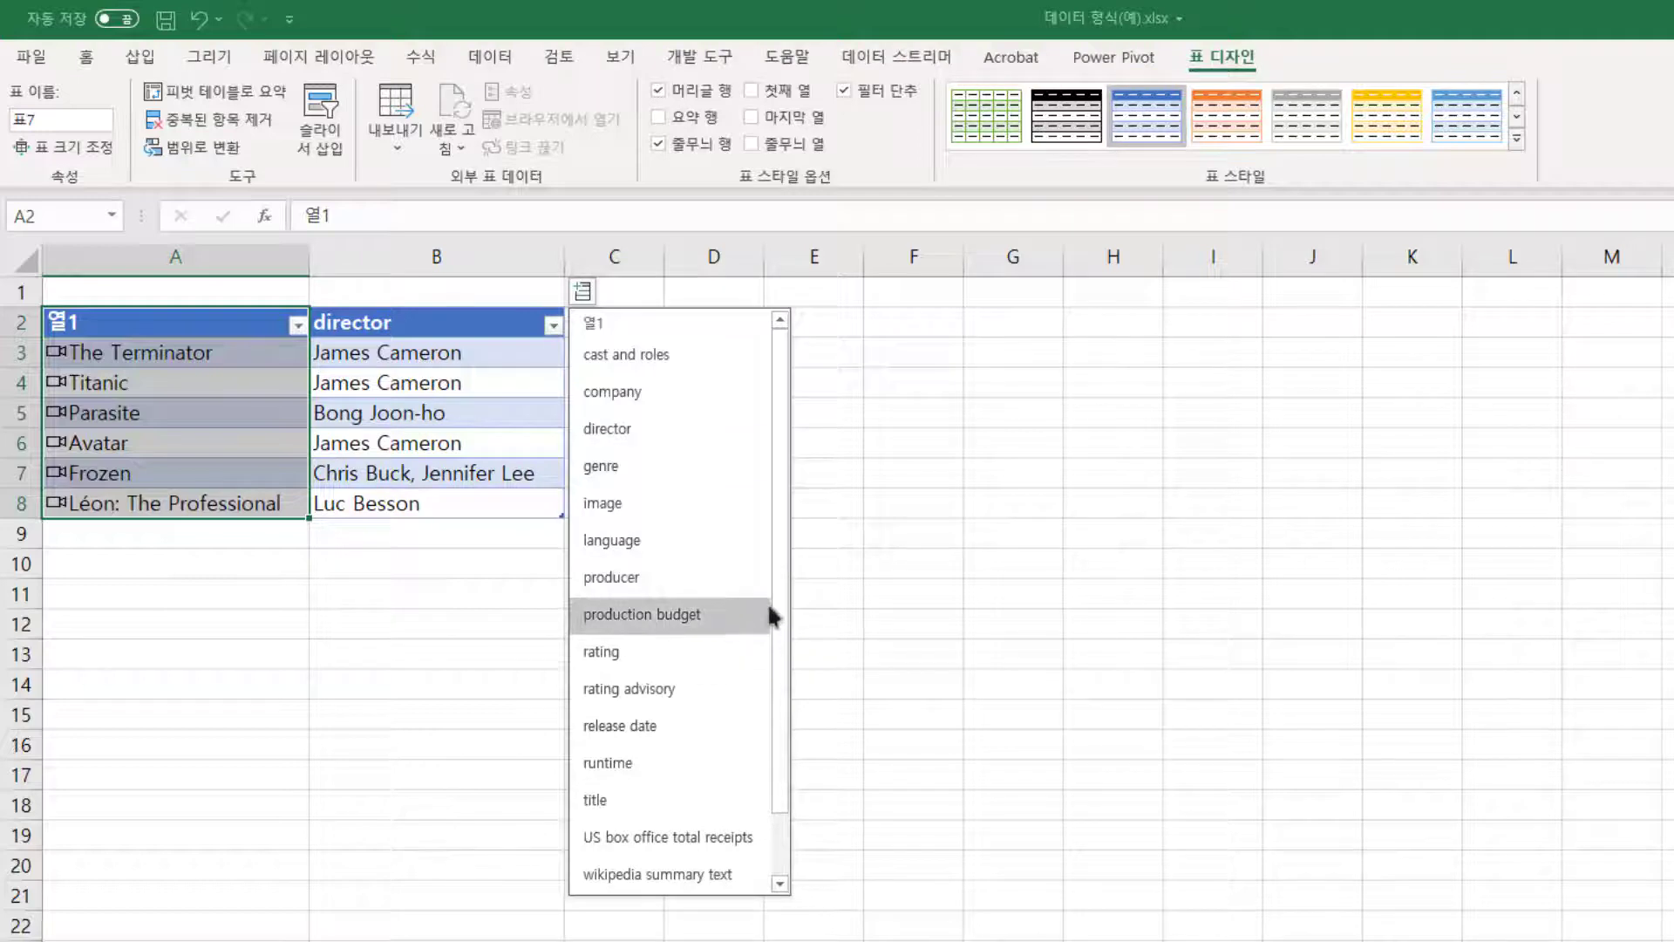
pyautogui.click(747, 614)
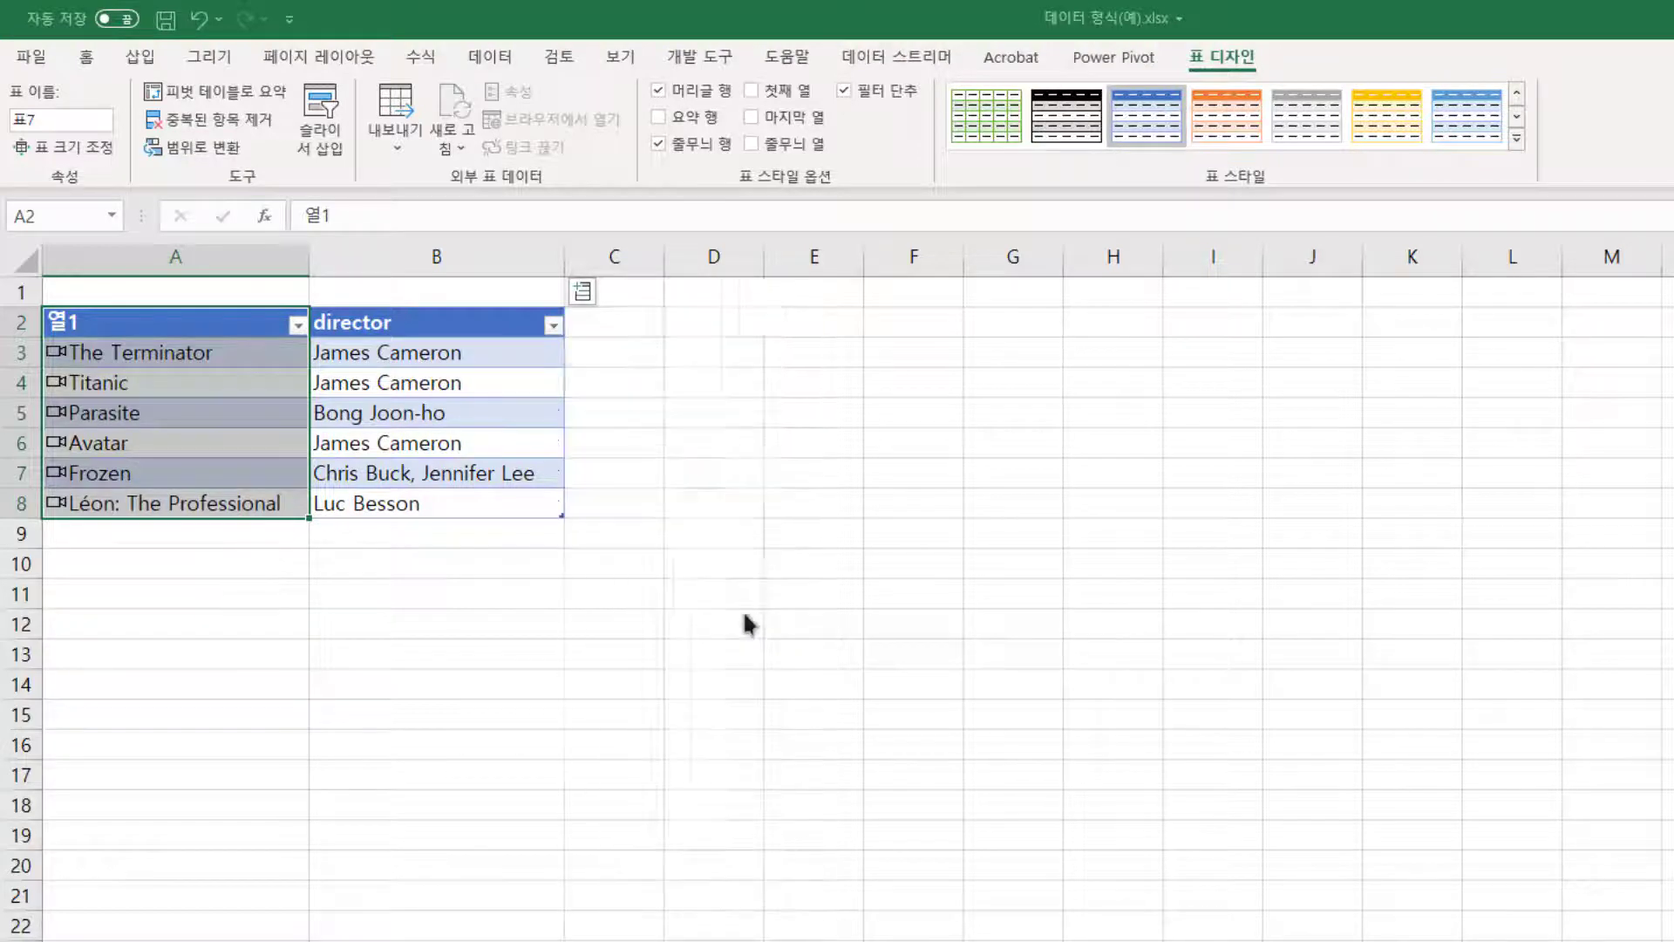
pyautogui.doubleClick(658, 256)
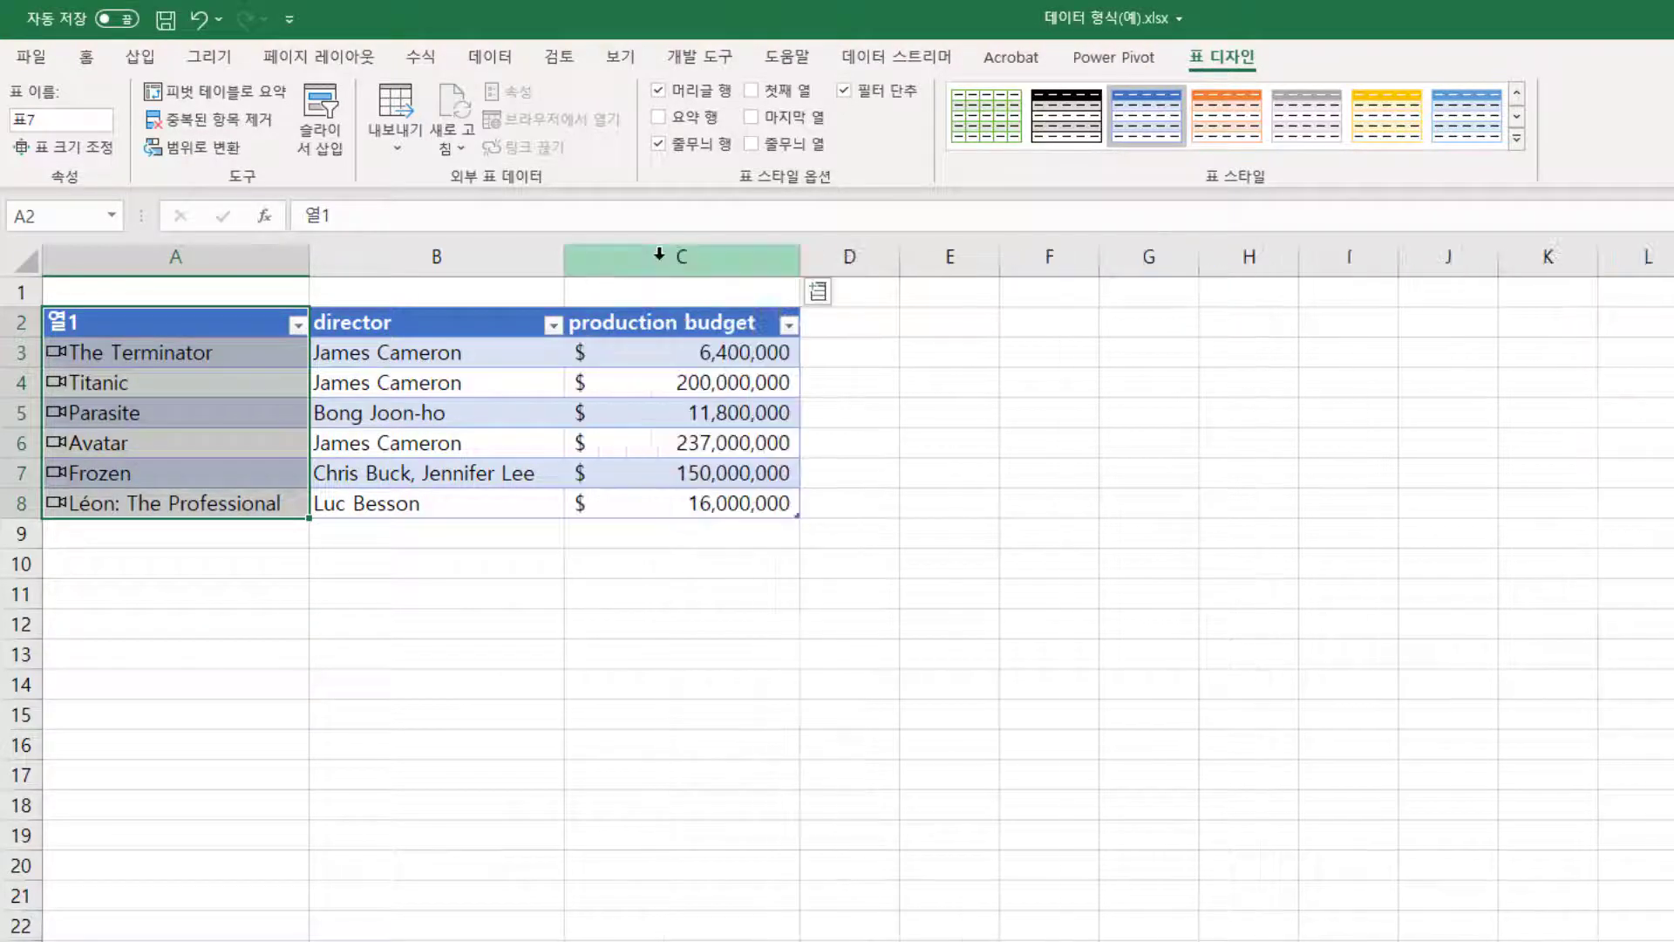
pyautogui.click(824, 294)
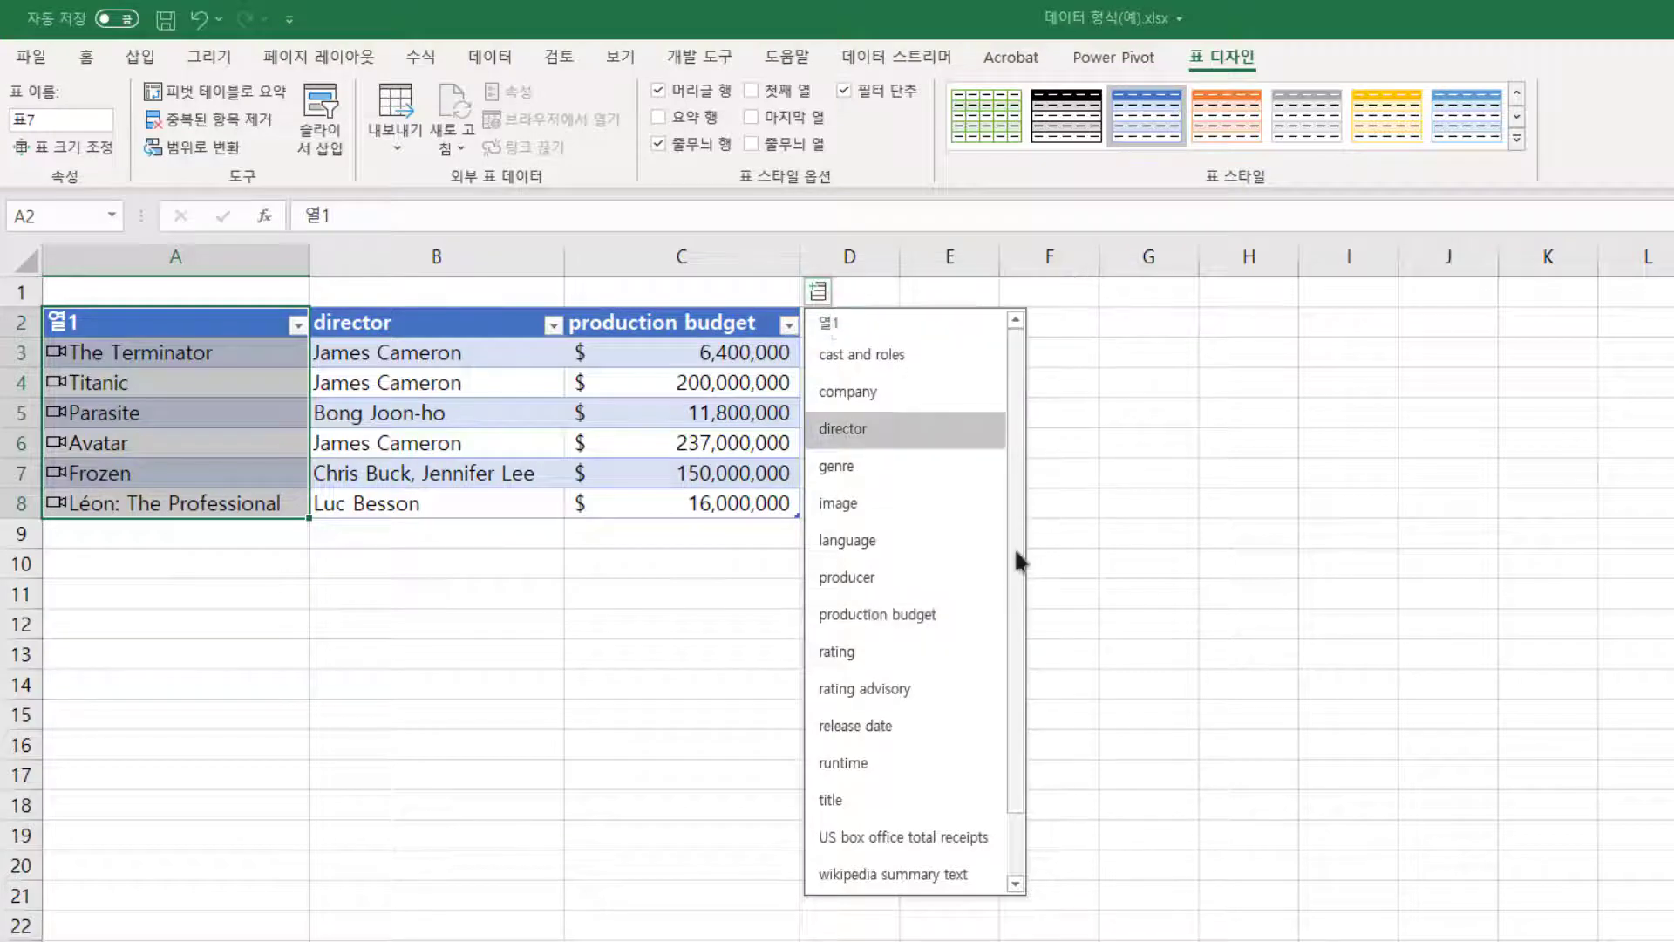
pyautogui.click(946, 356)
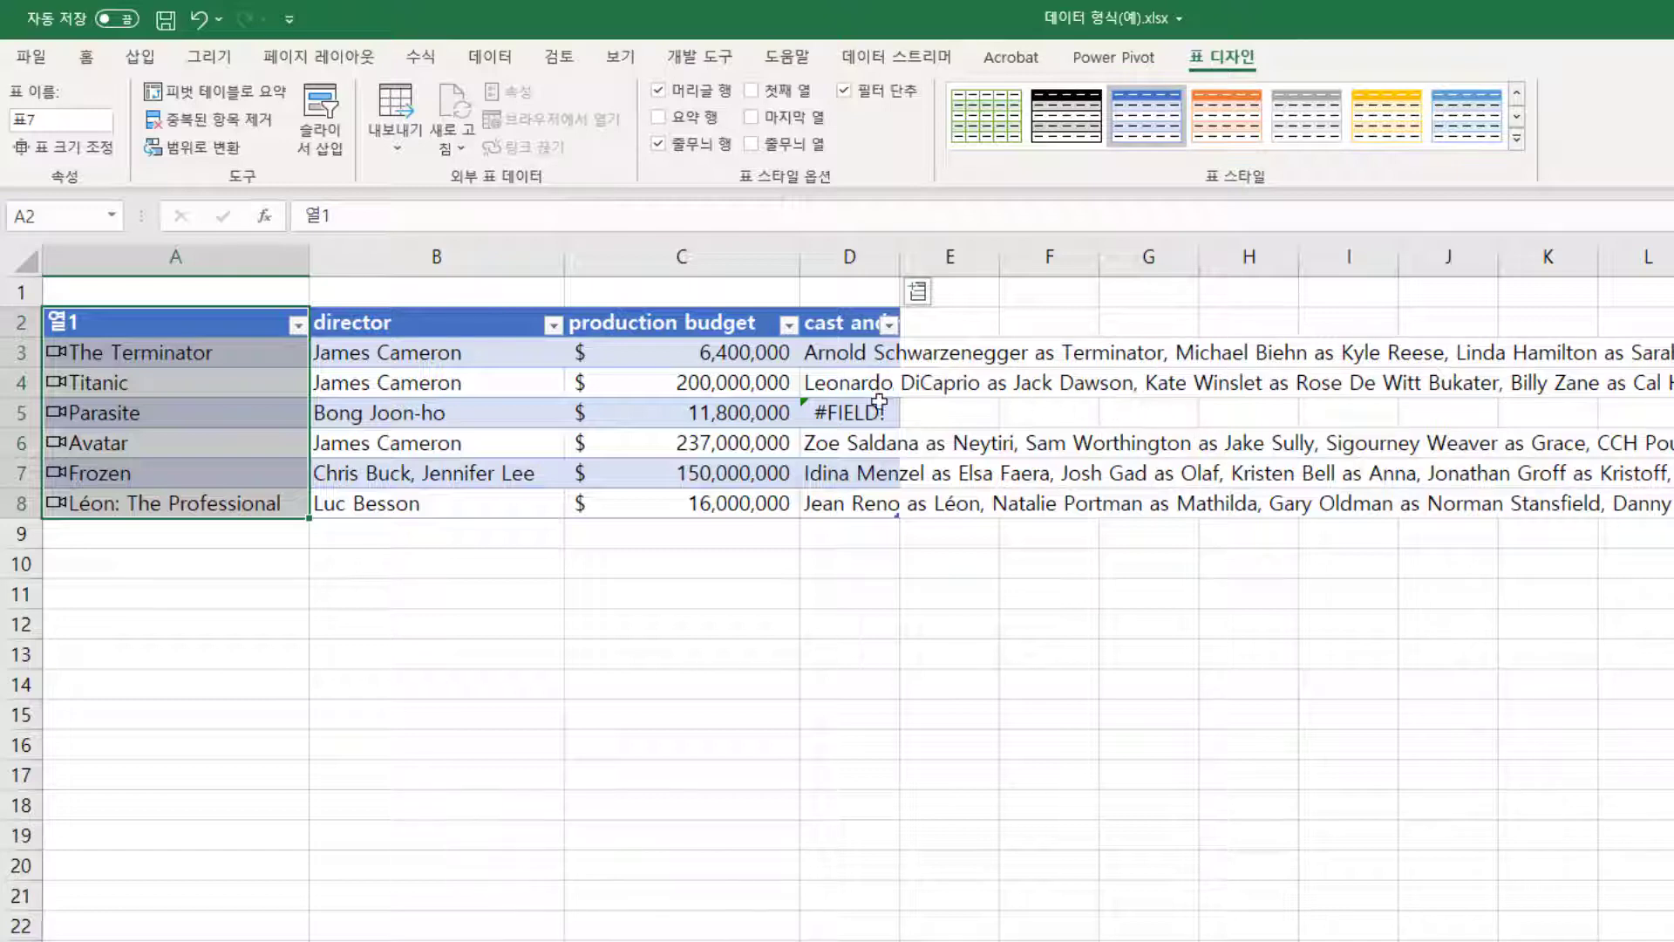
# Inspect Parasite's #FIELD! cast error and The Terminator's cast formula, then select an empty cell below.
pyautogui.click(156, 413)
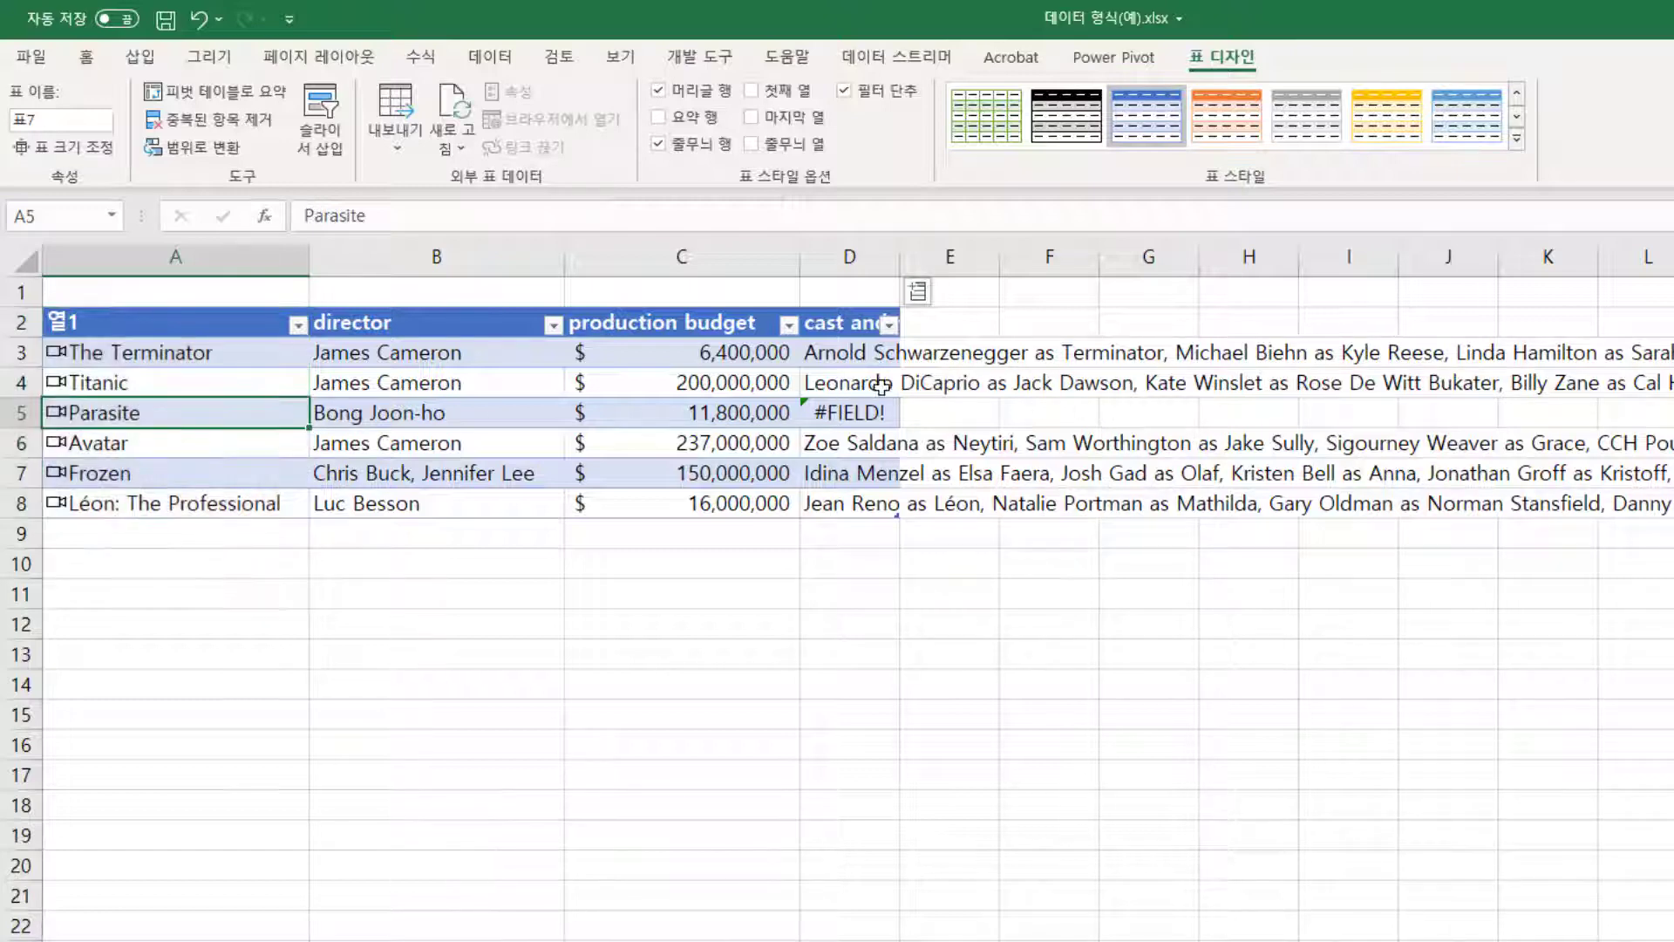
pyautogui.click(876, 410)
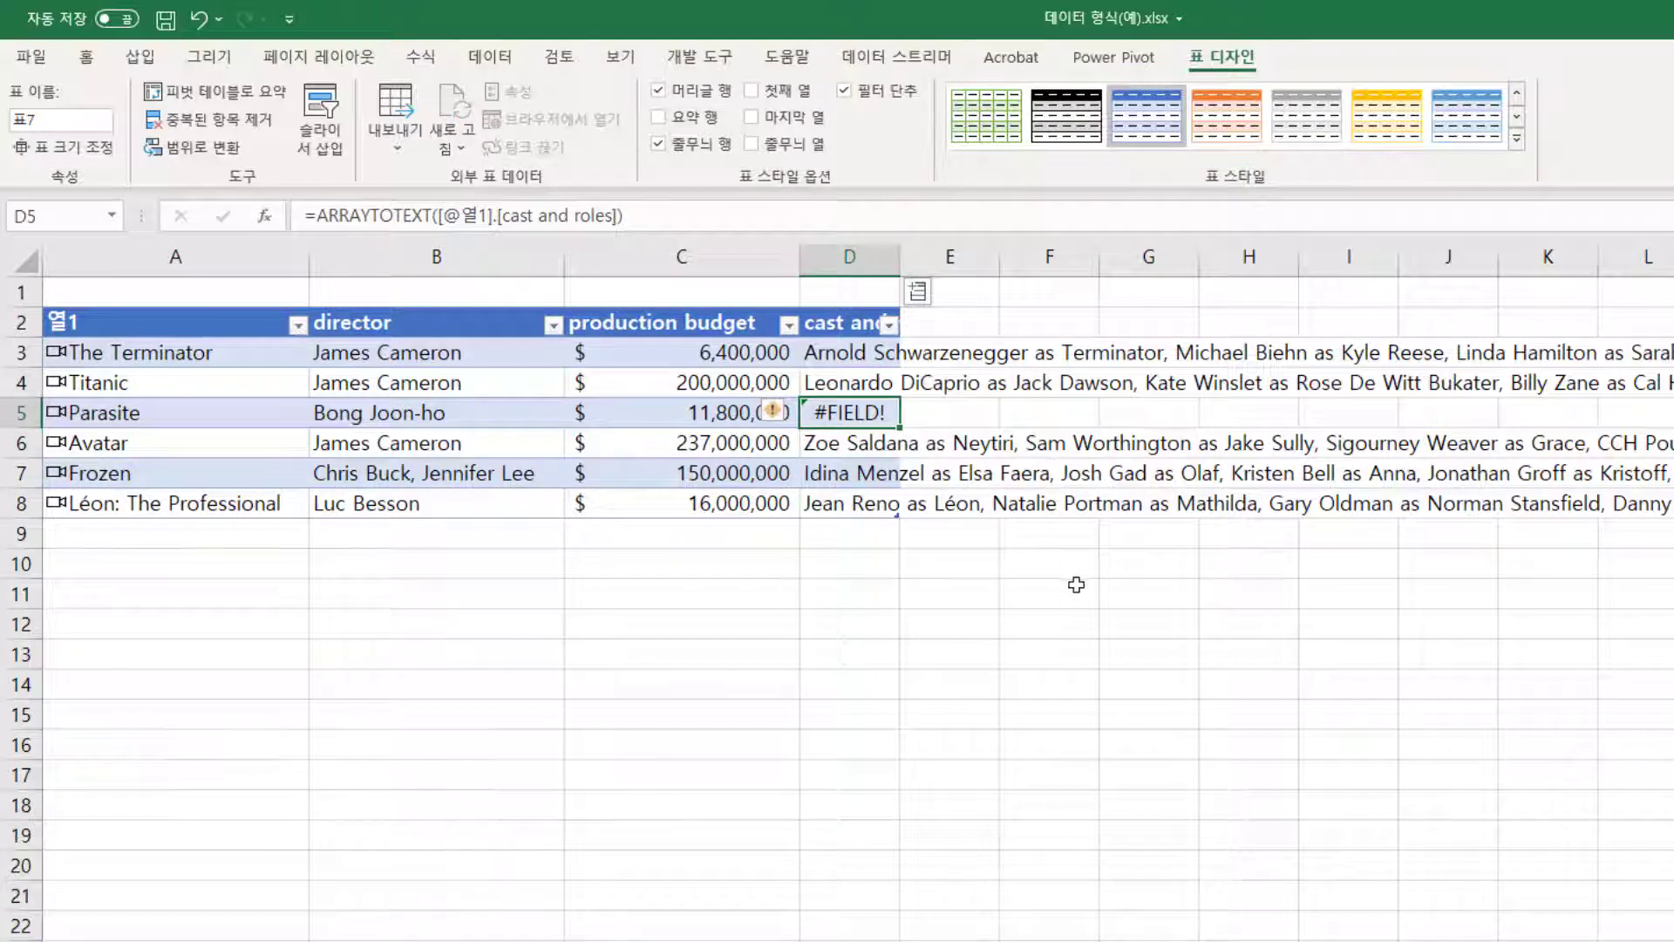
pyautogui.click(847, 355)
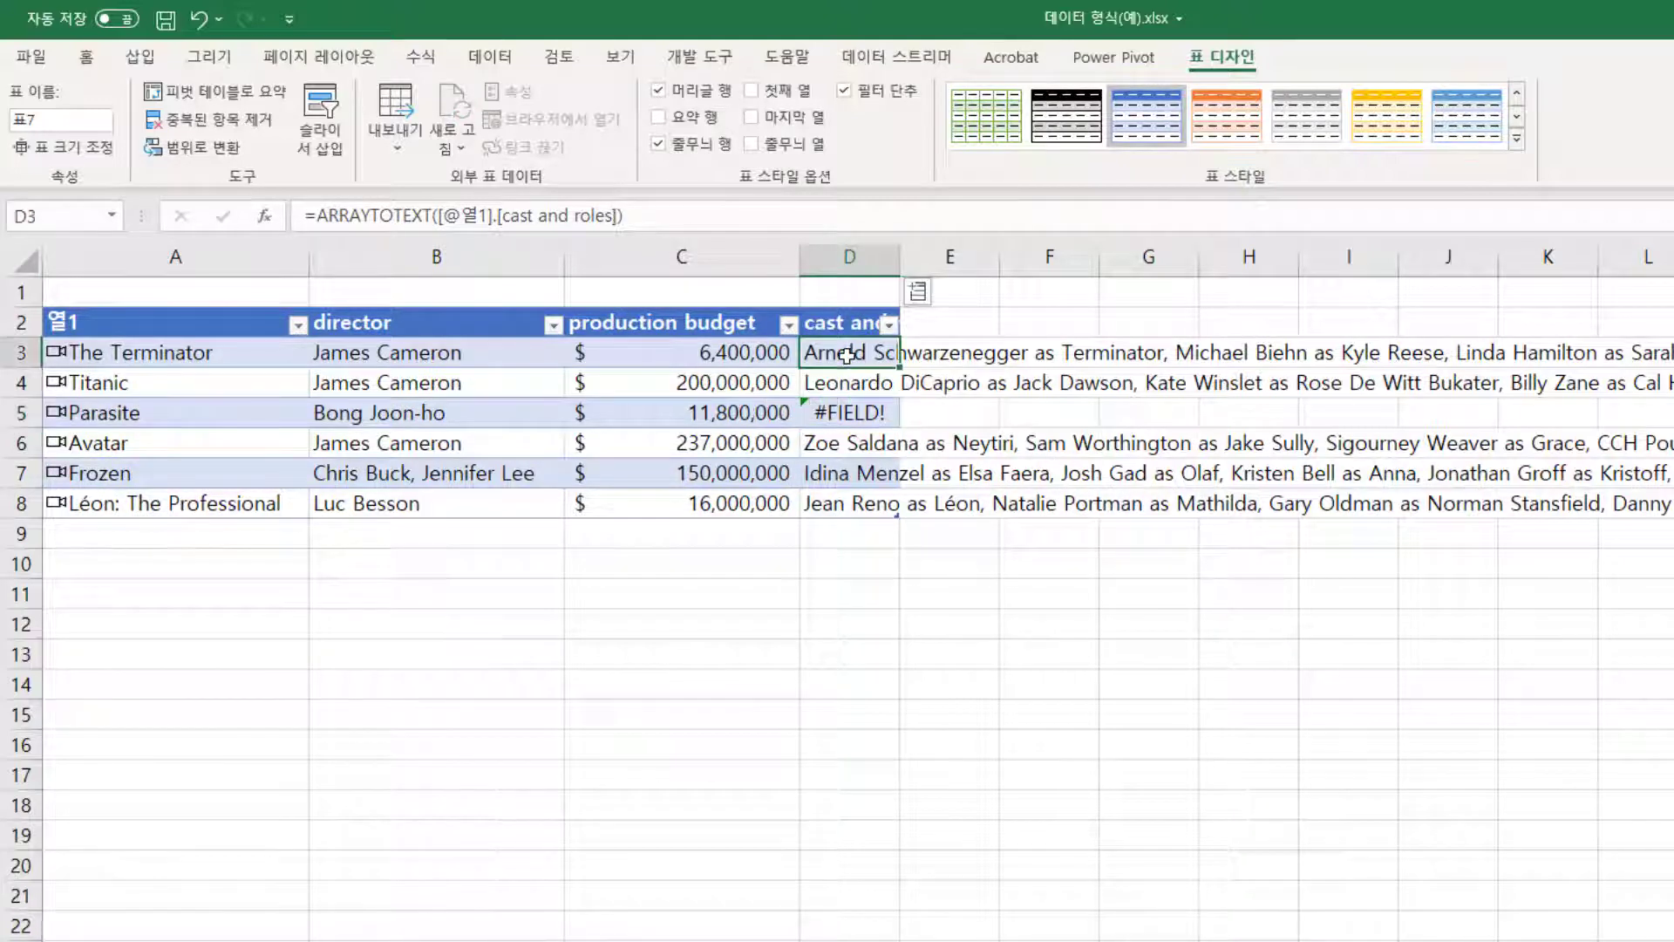
pyautogui.click(133, 358)
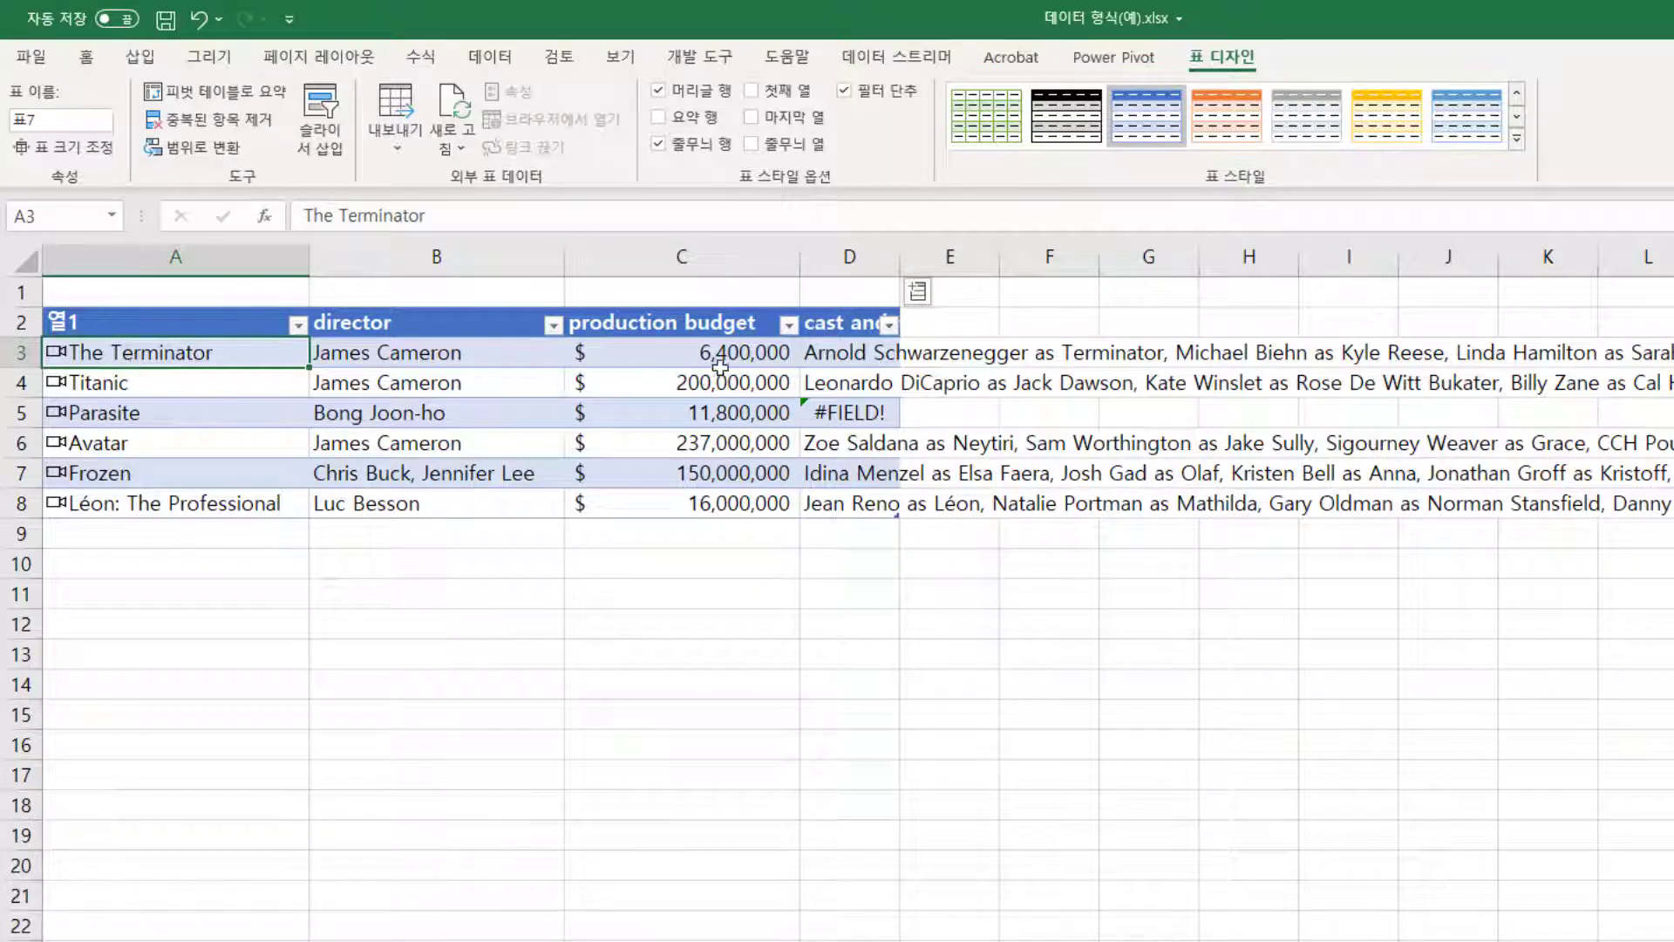
pyautogui.click(208, 597)
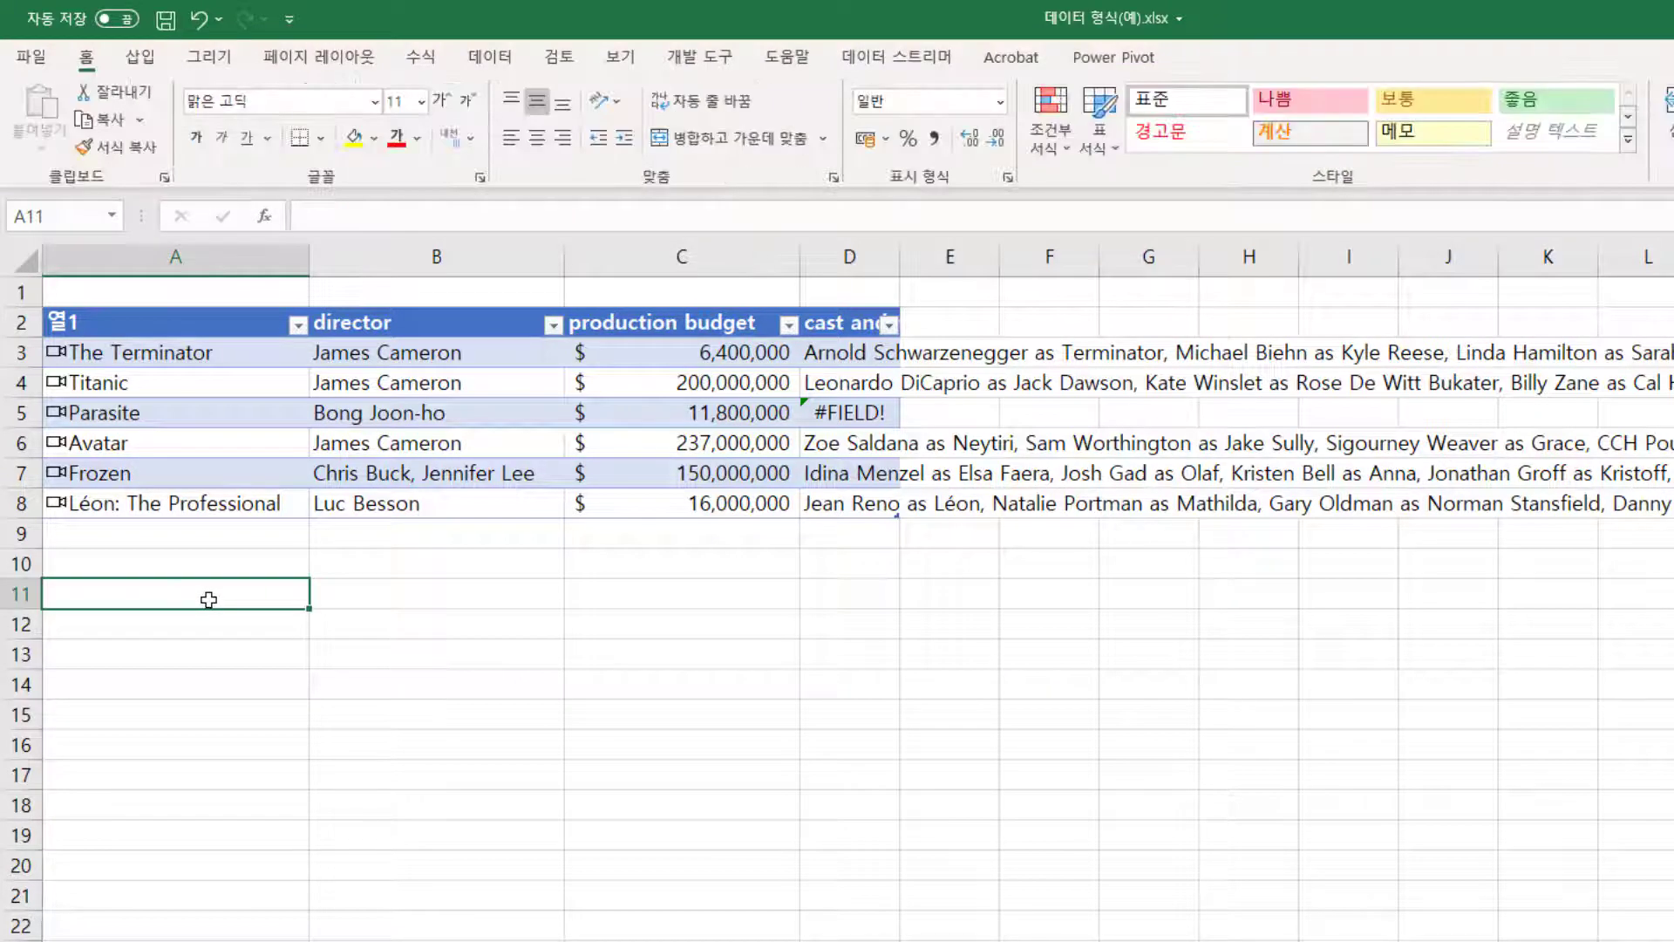
# Enter The Terminator in A11 and convert it to a movie data type.
pyautogui.write('The Te')
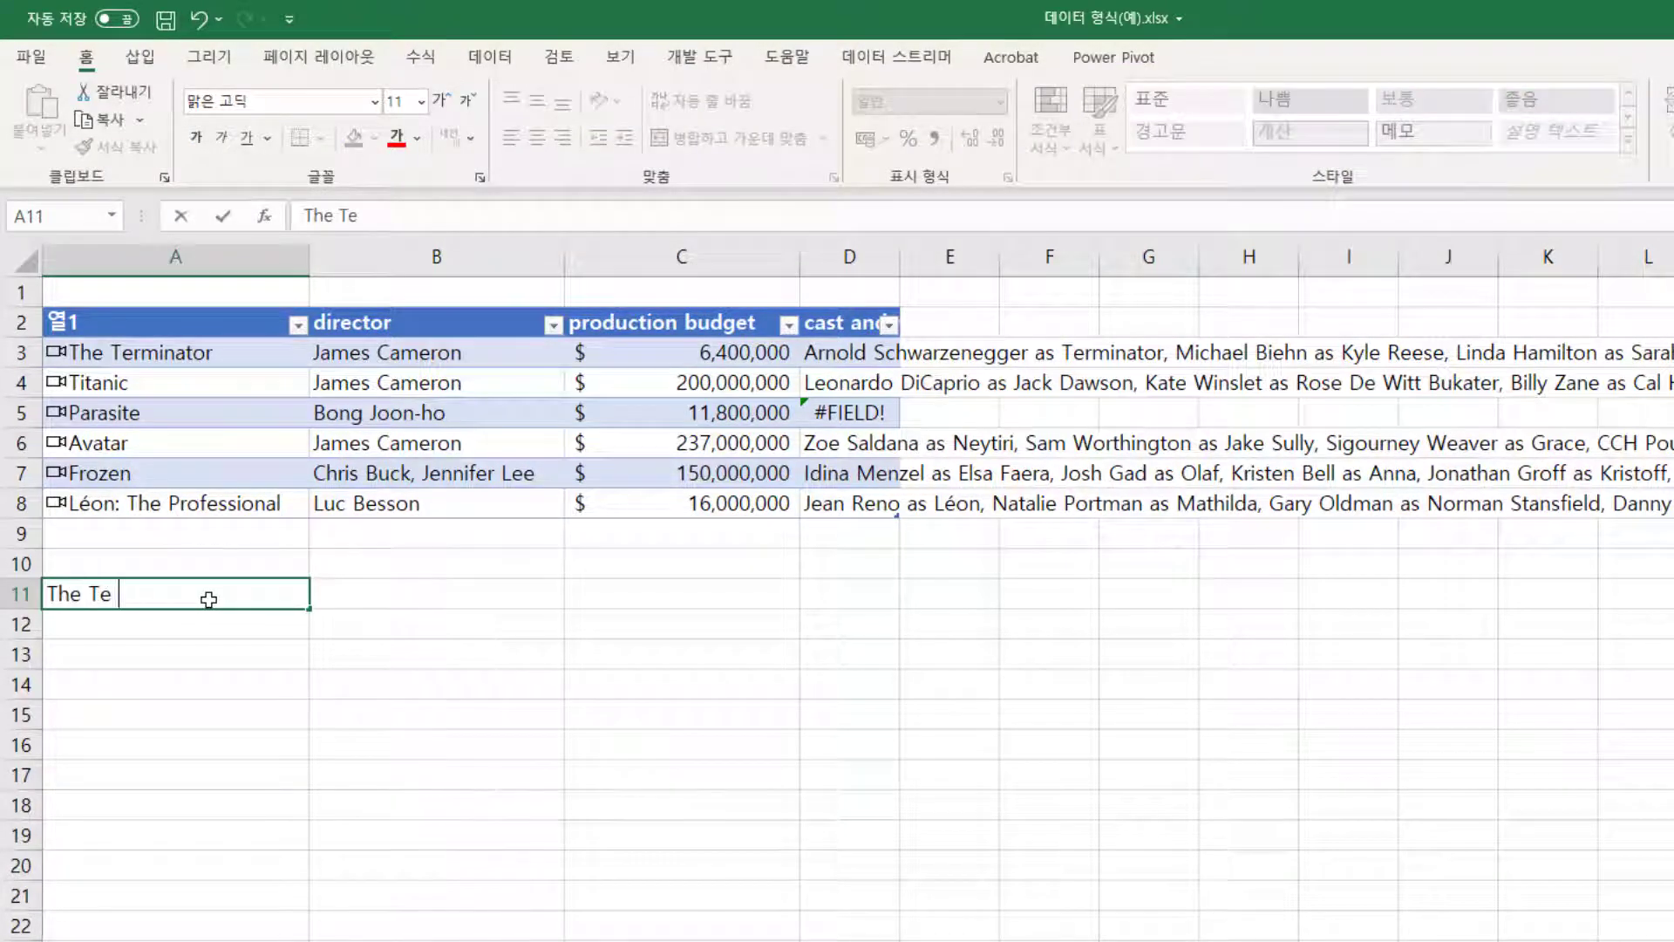
pyautogui.write('rminator')
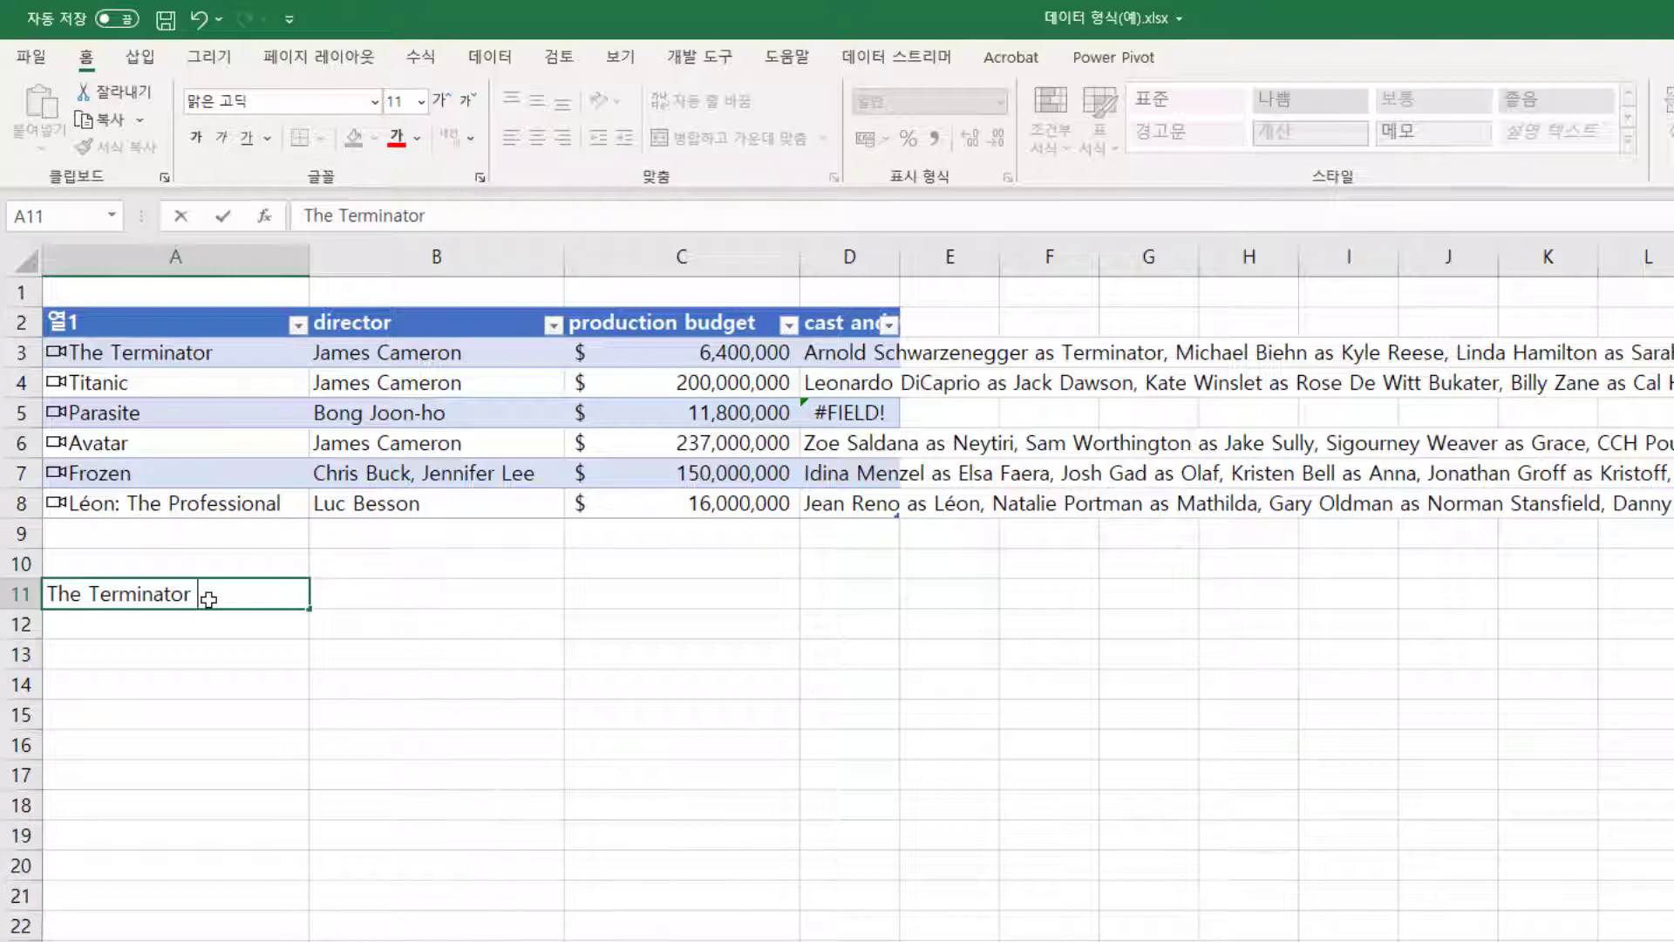
pyautogui.press('Return')
pyautogui.click(208, 597)
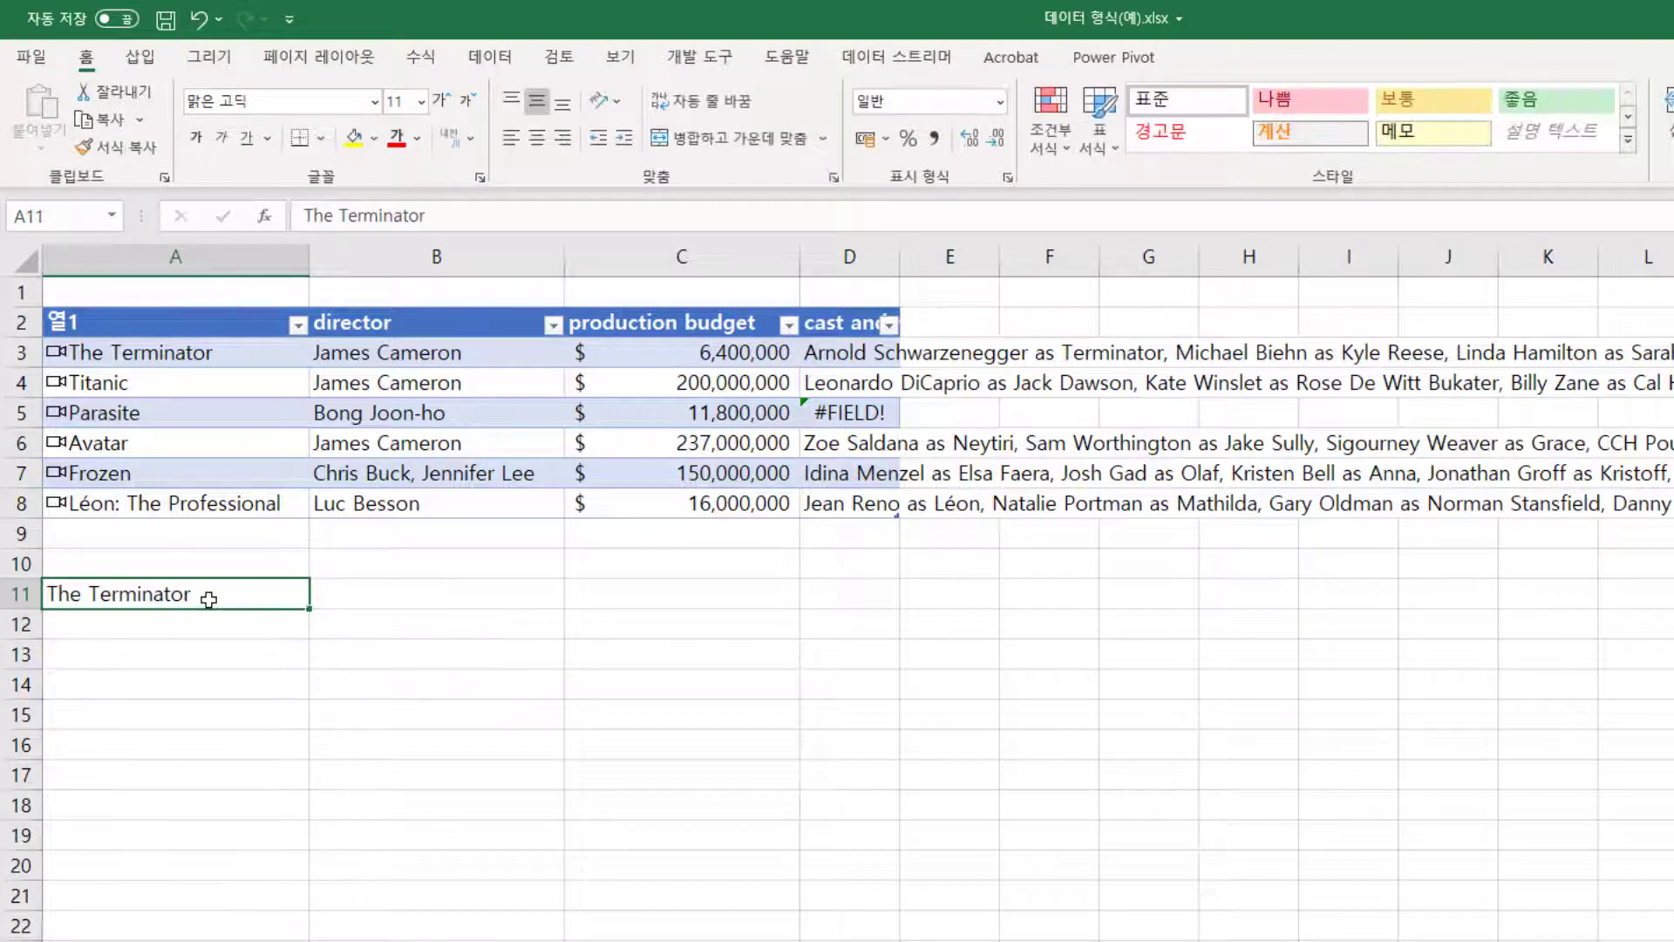
pyautogui.click(490, 57)
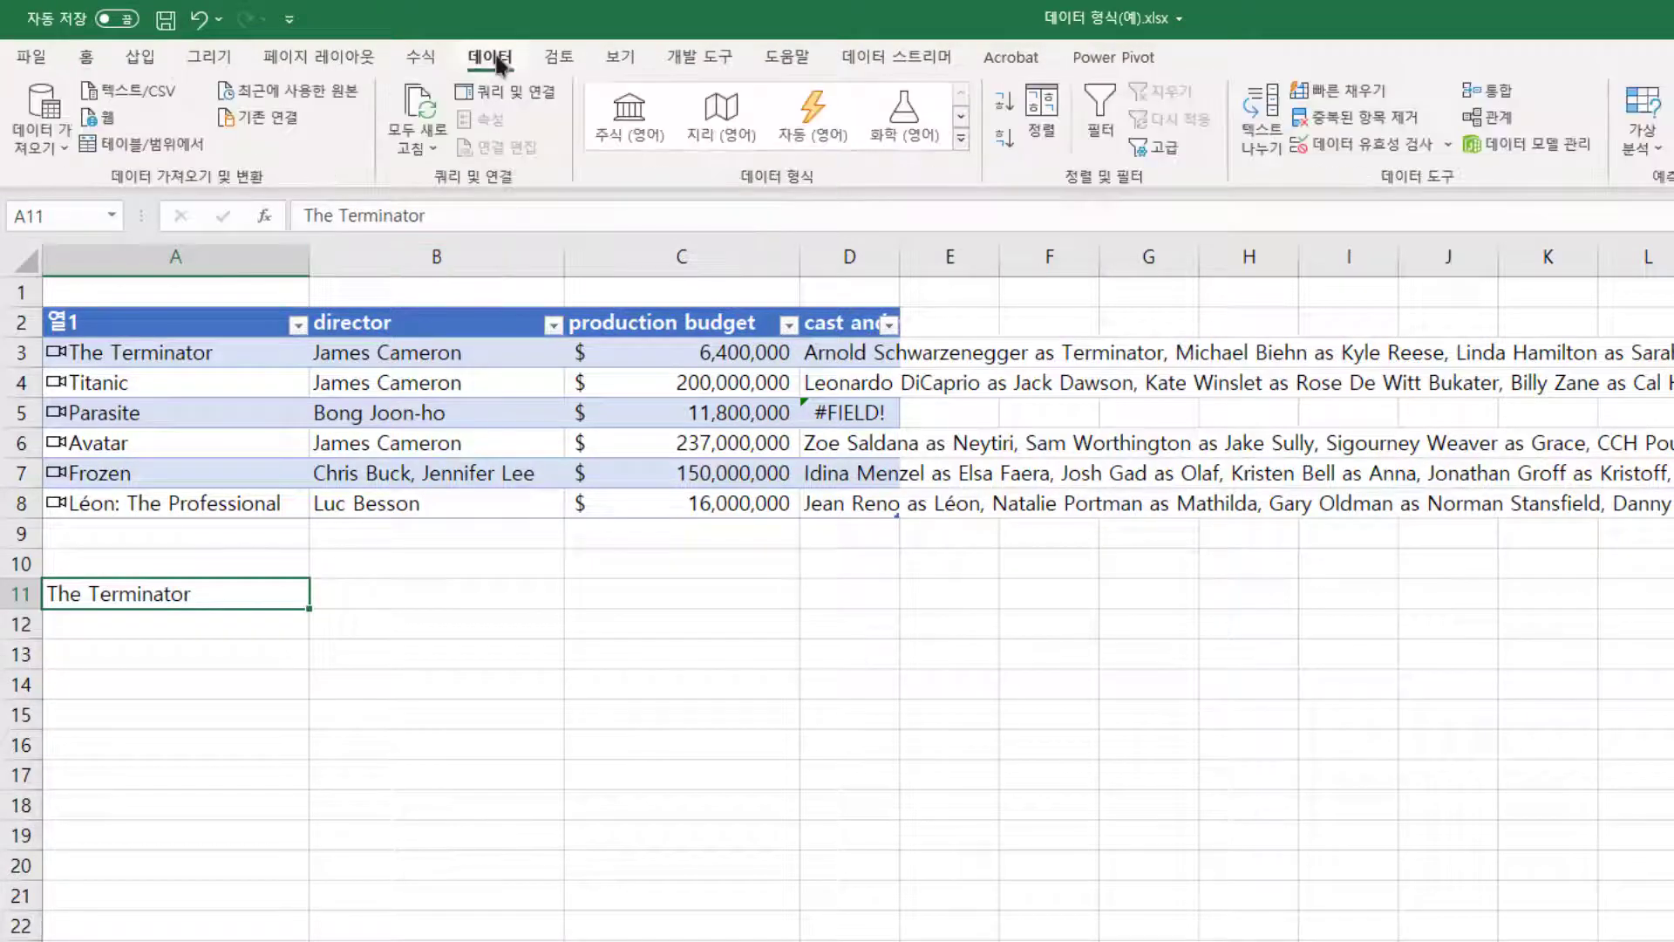
pyautogui.click(962, 144)
pyautogui.click(636, 329)
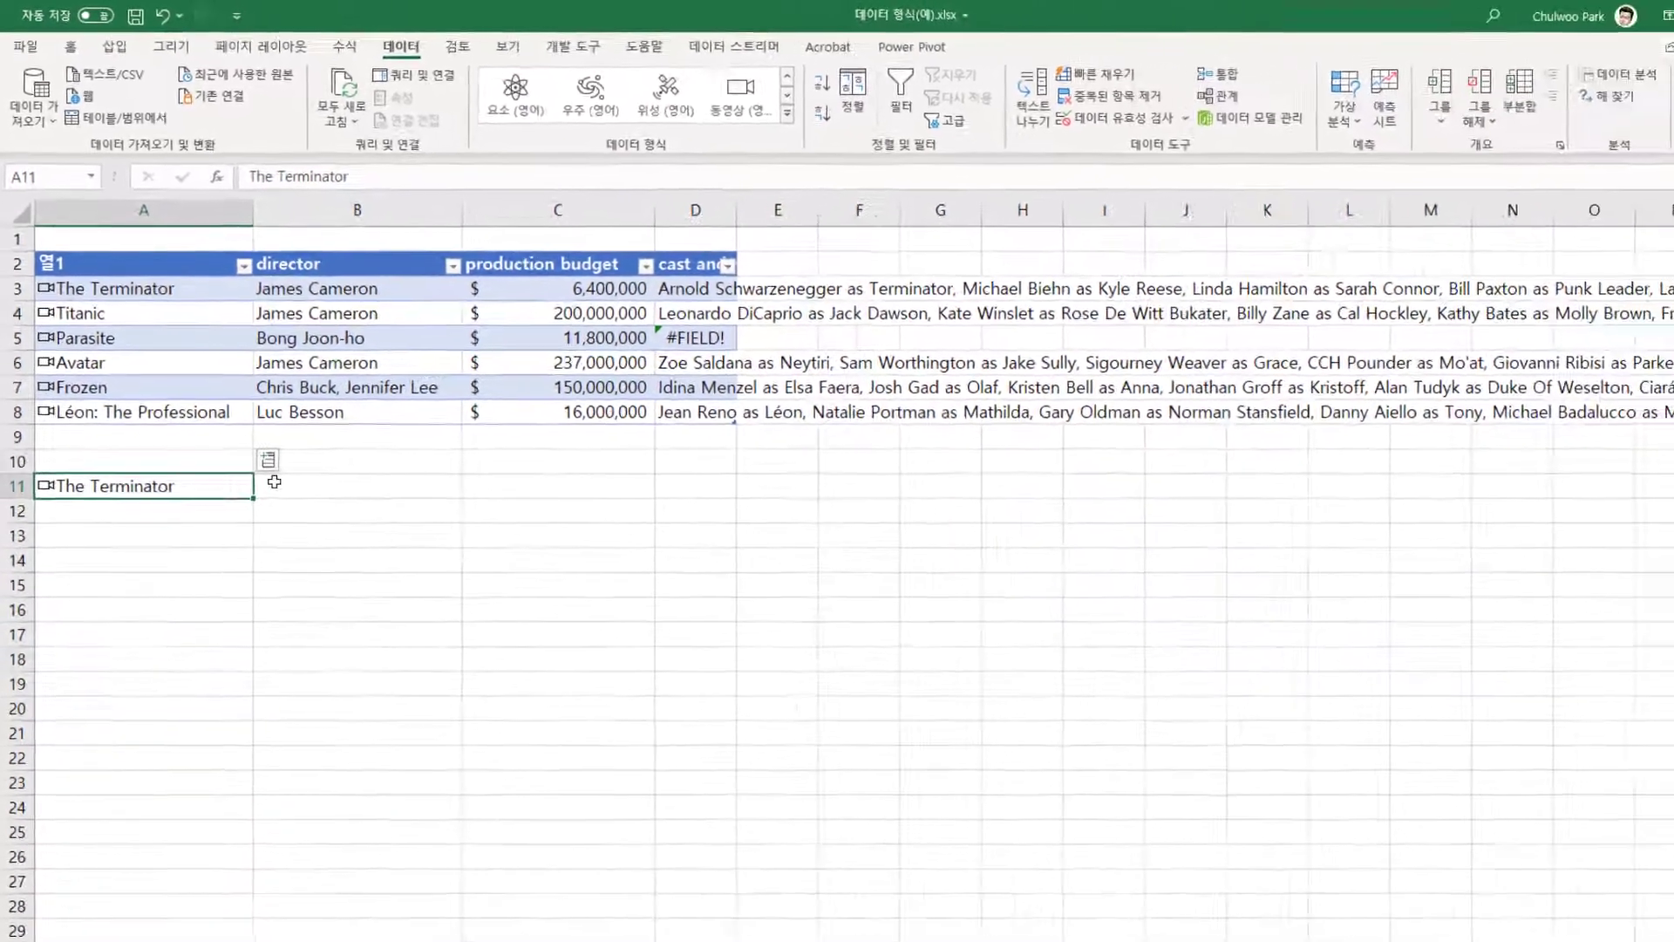
# Insert the cast and roles field, spilling The Terminator's cast into B11:B27.
pyautogui.click(262, 448)
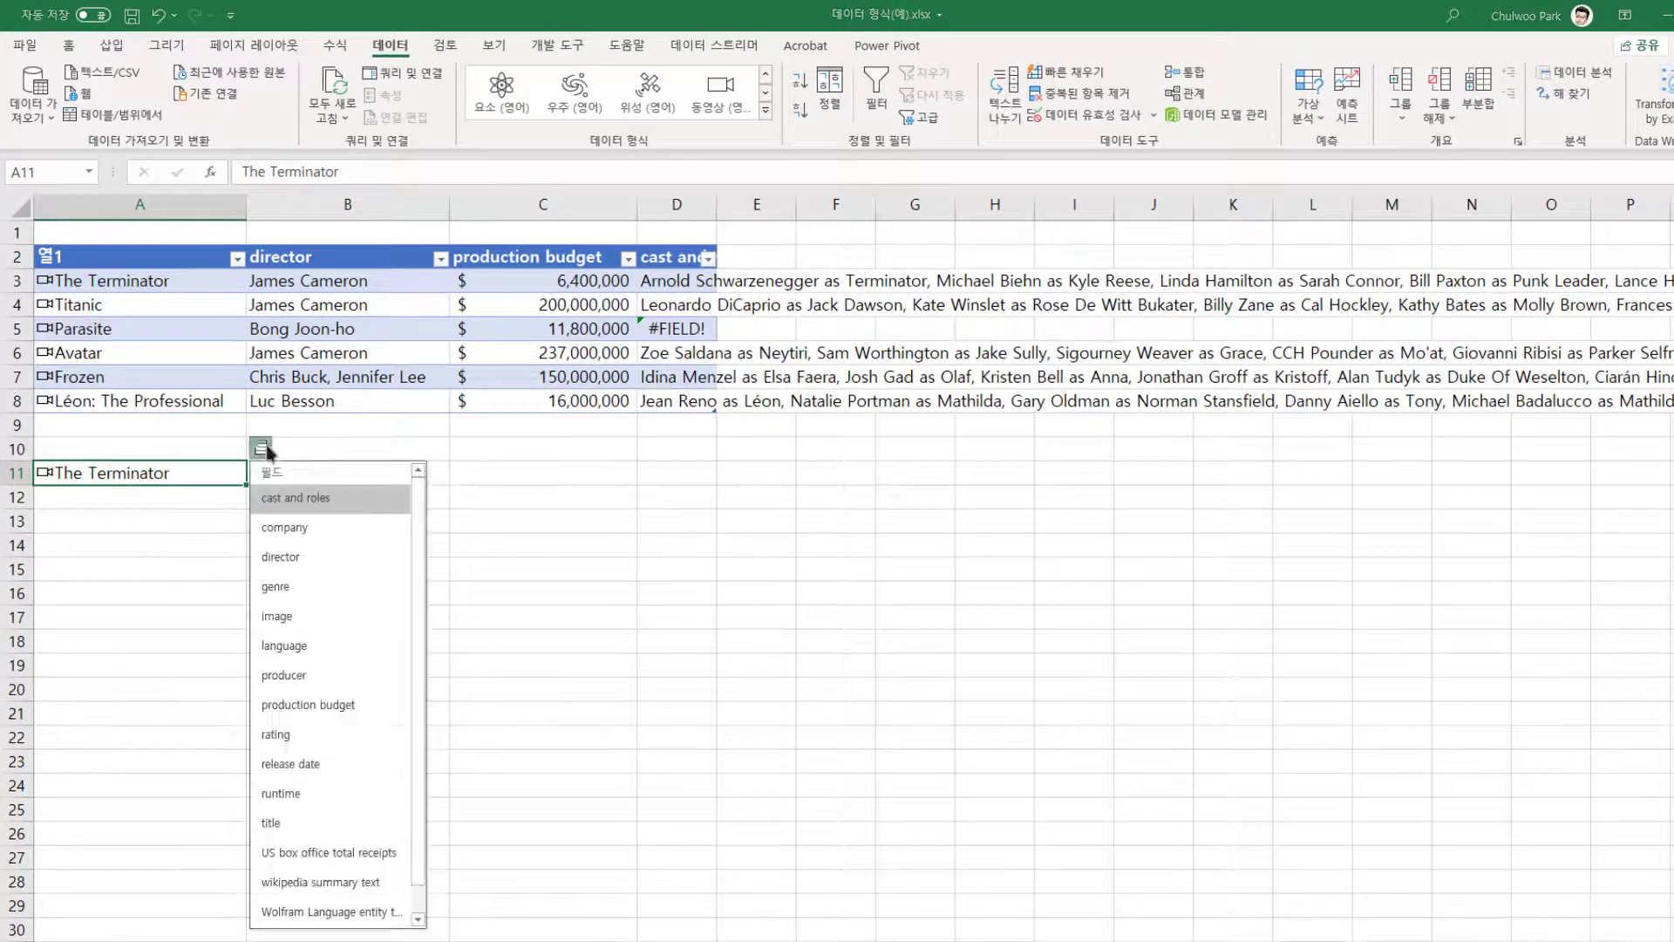
pyautogui.click(314, 501)
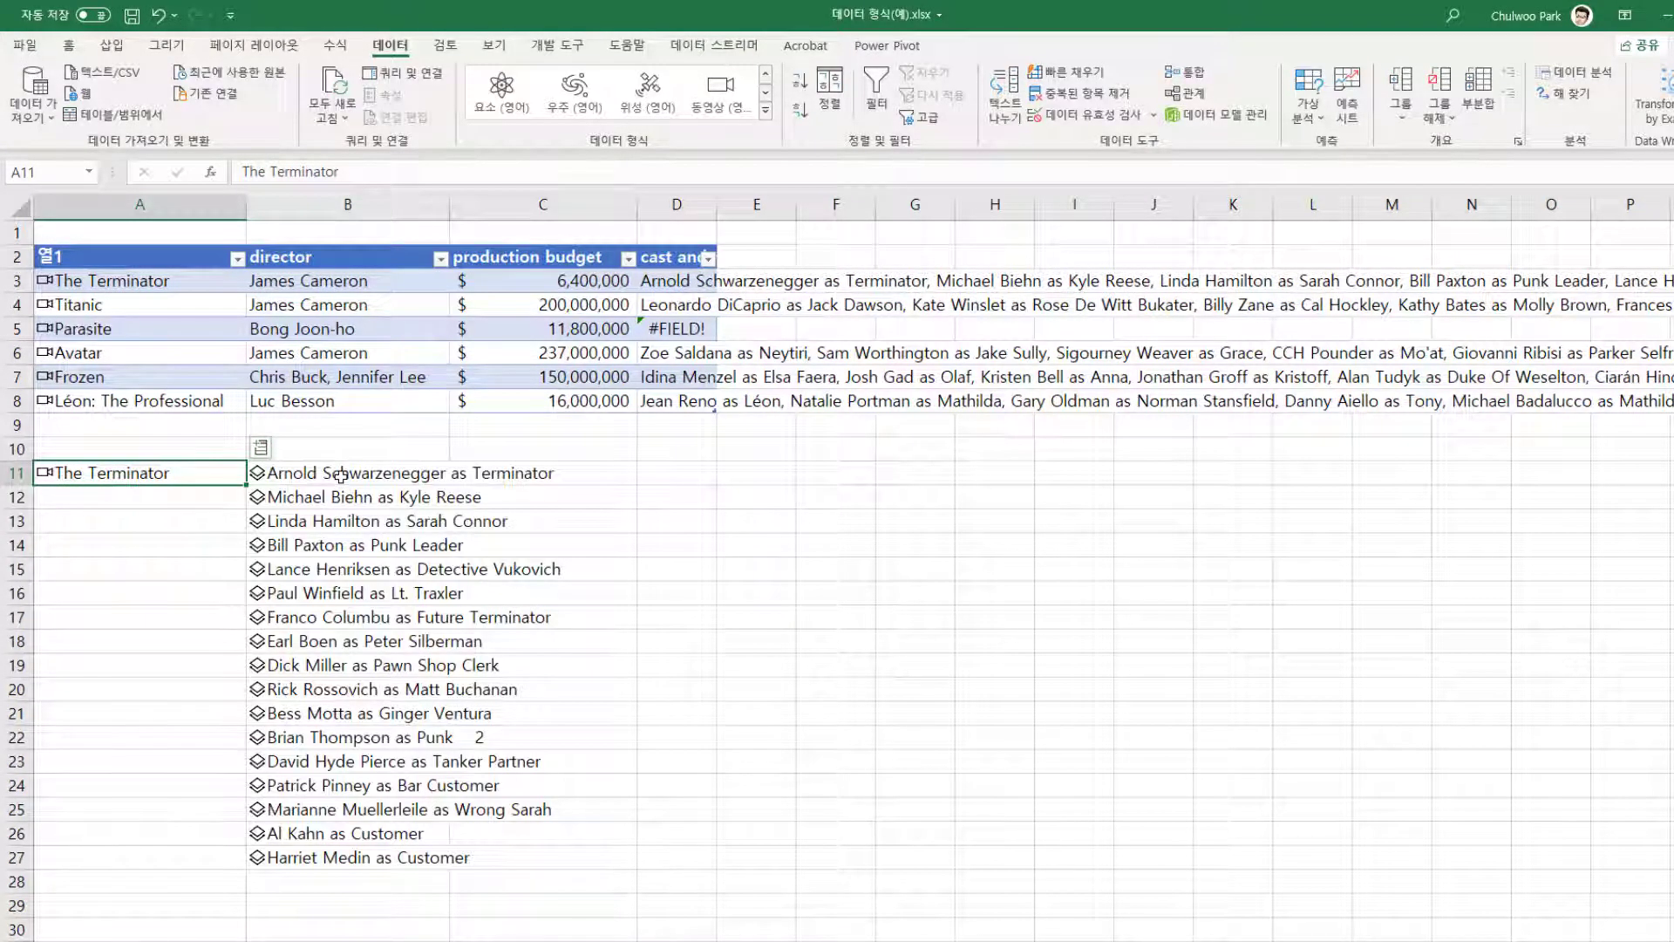
pyautogui.click(340, 475)
# Examine the spilled cast range B11:B27 and its =A11.[cast and roles] formula.
pyautogui.click(161, 475)
pyautogui.moveTo(324, 475); pyautogui.dragTo(344, 854)
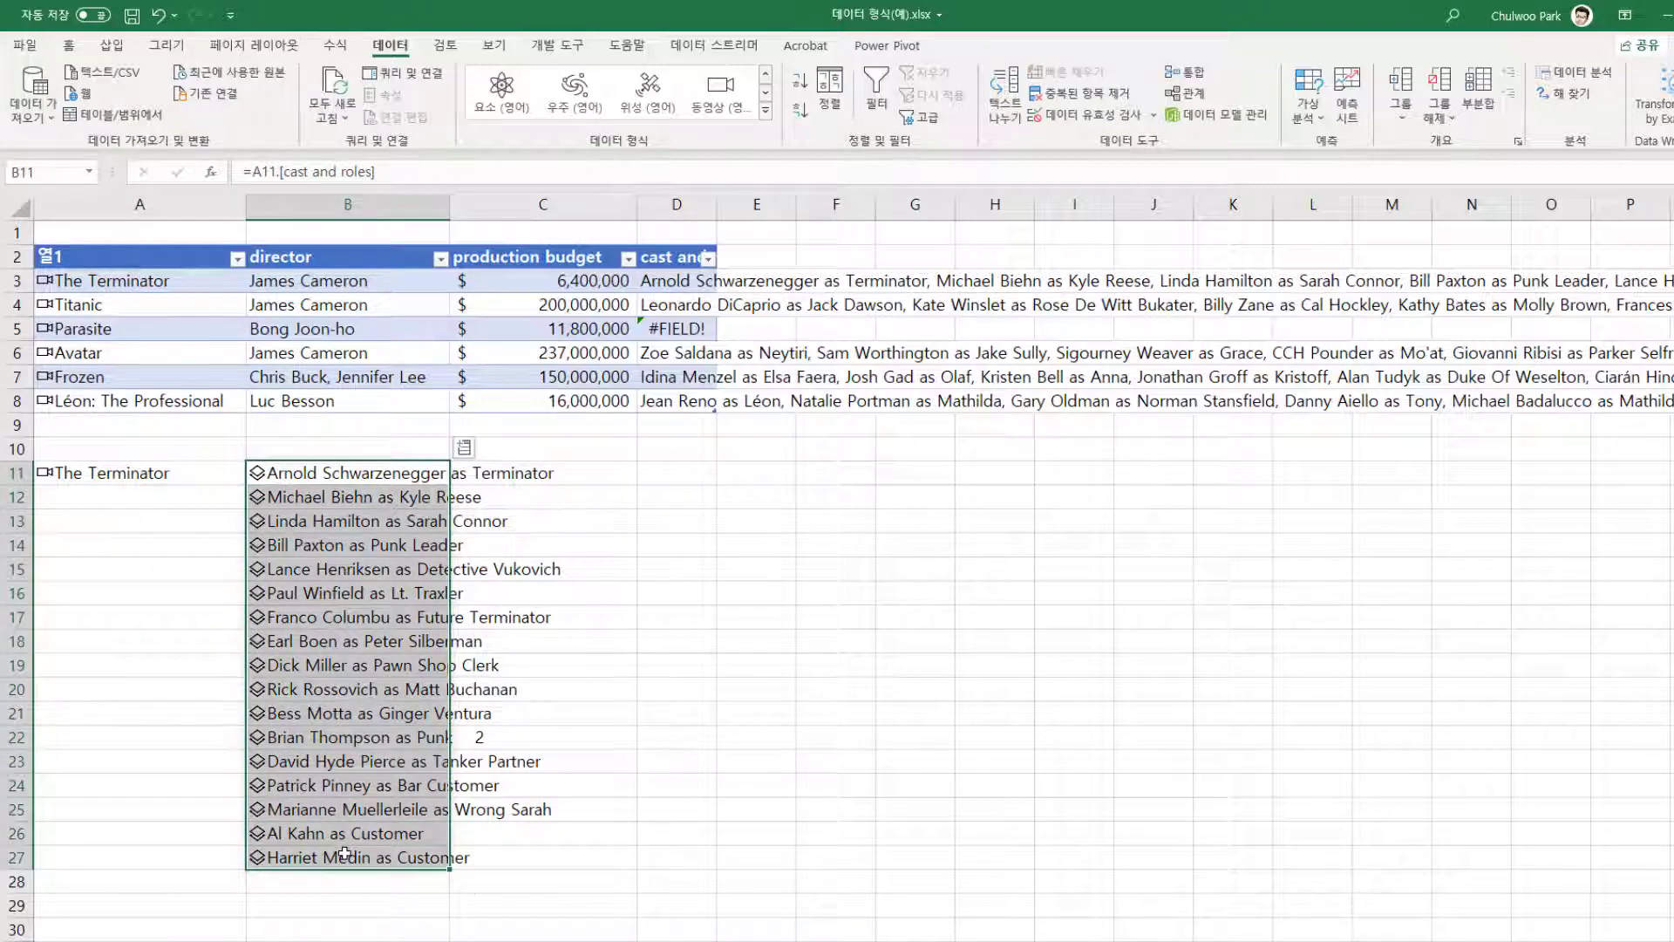
pyautogui.click(201, 469)
pyautogui.moveTo(330, 472); pyautogui.dragTo(346, 844)
pyautogui.moveTo(343, 473); pyautogui.dragTo(340, 898)
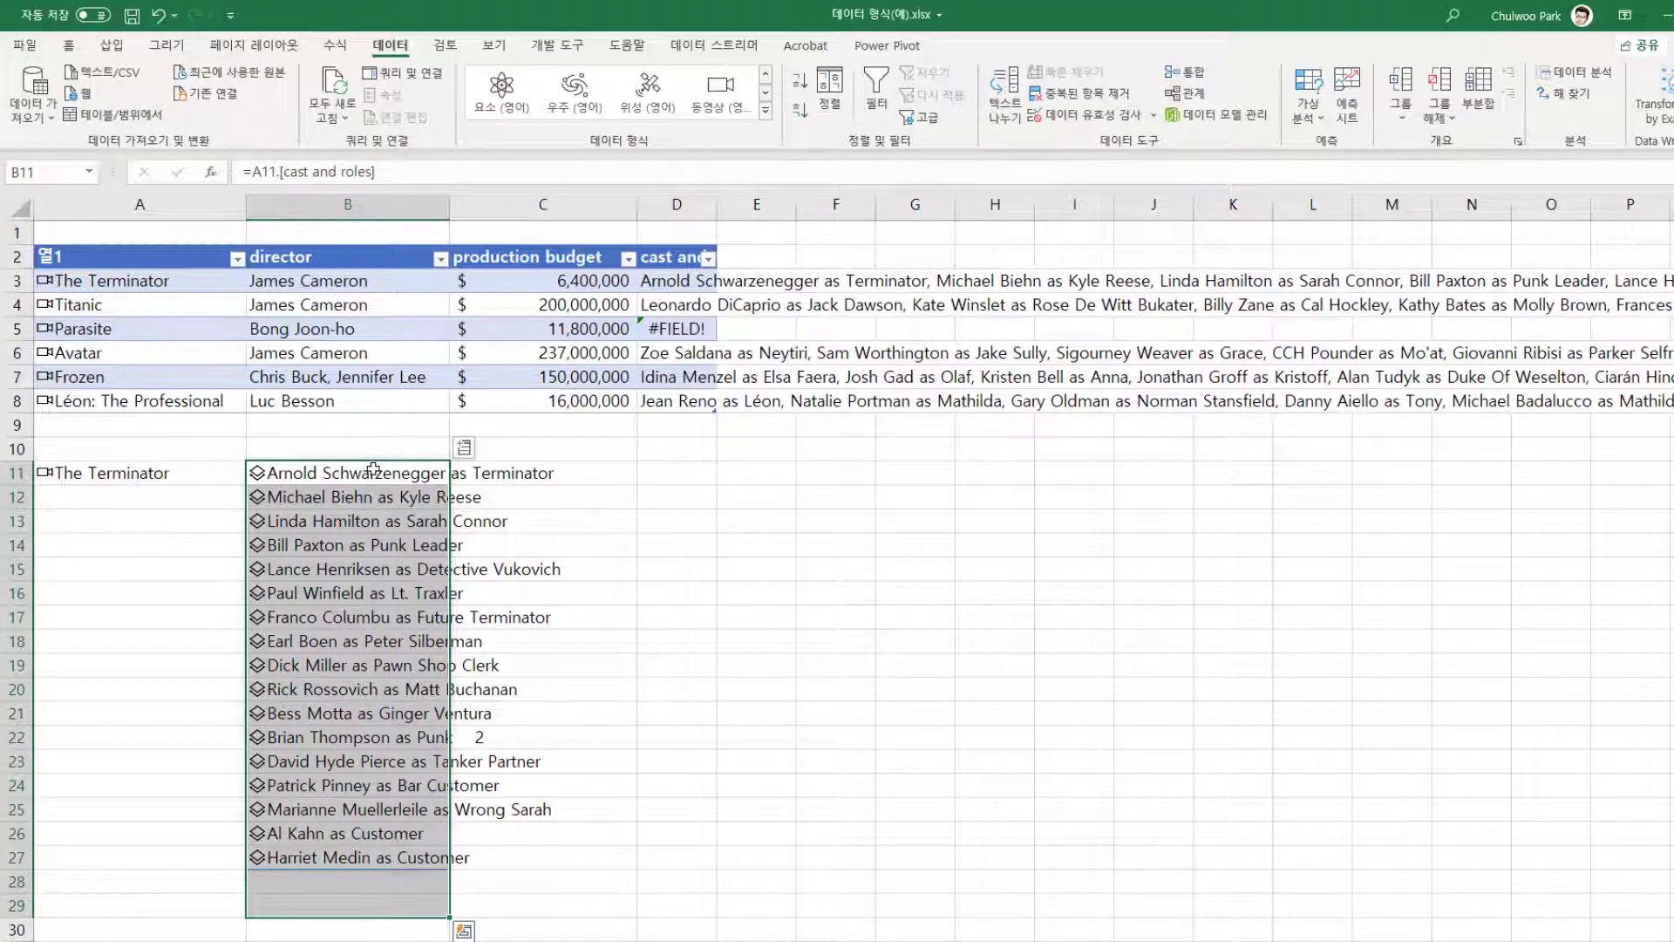
pyautogui.moveTo(366, 473); pyautogui.dragTo(363, 610)
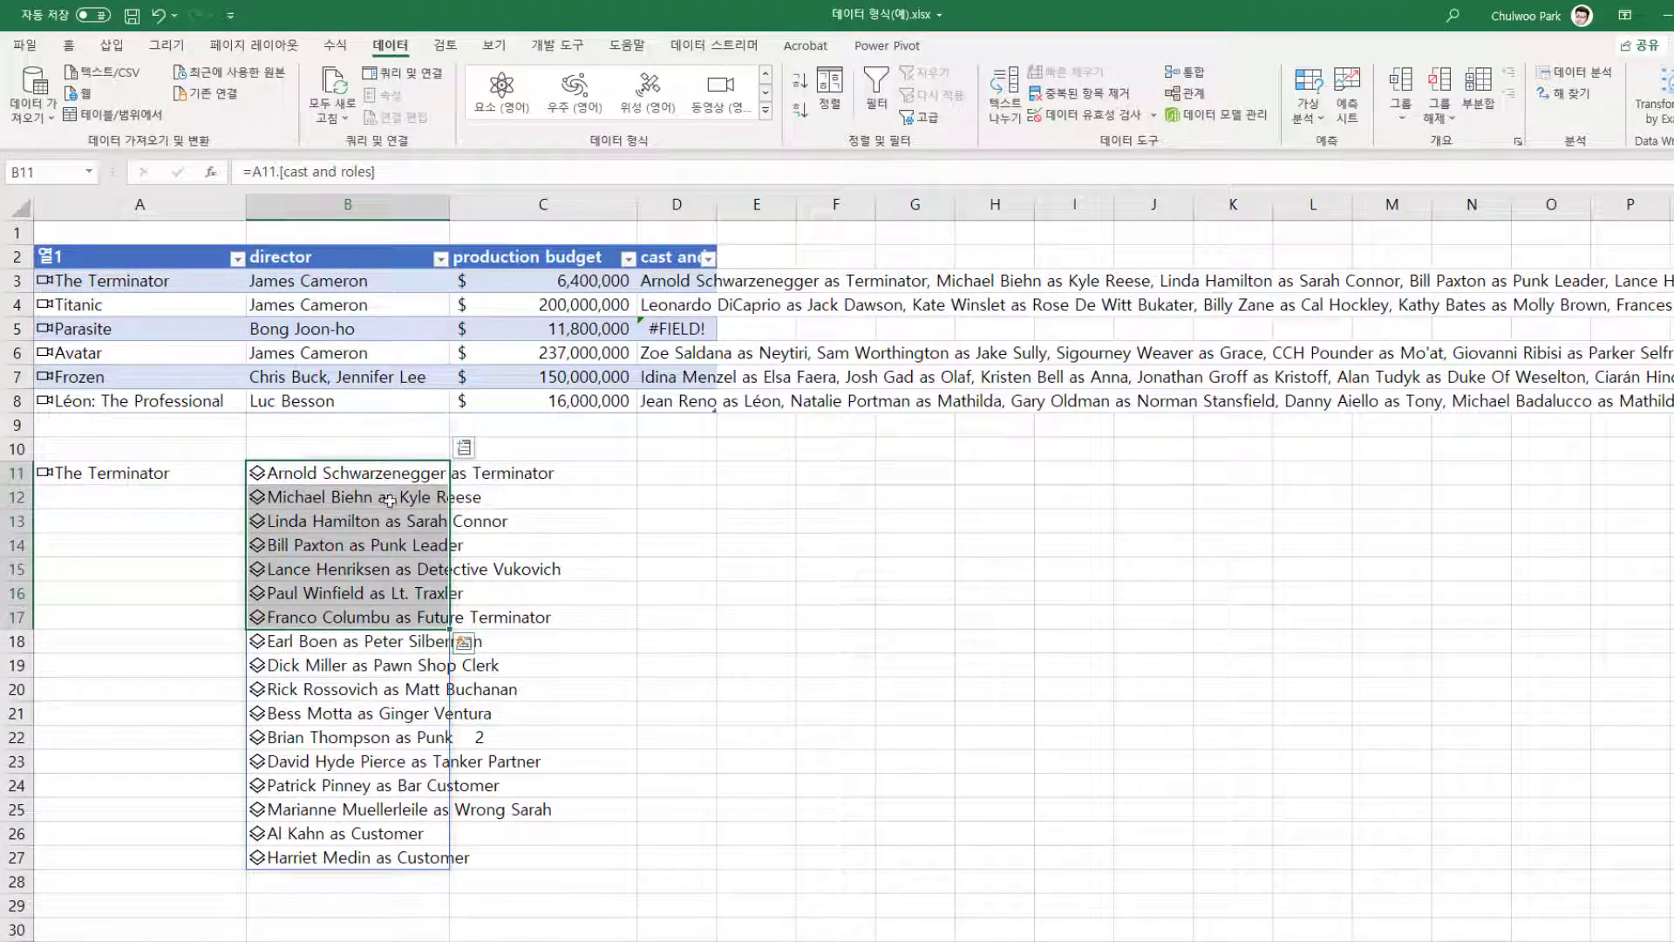
pyautogui.click(363, 815)
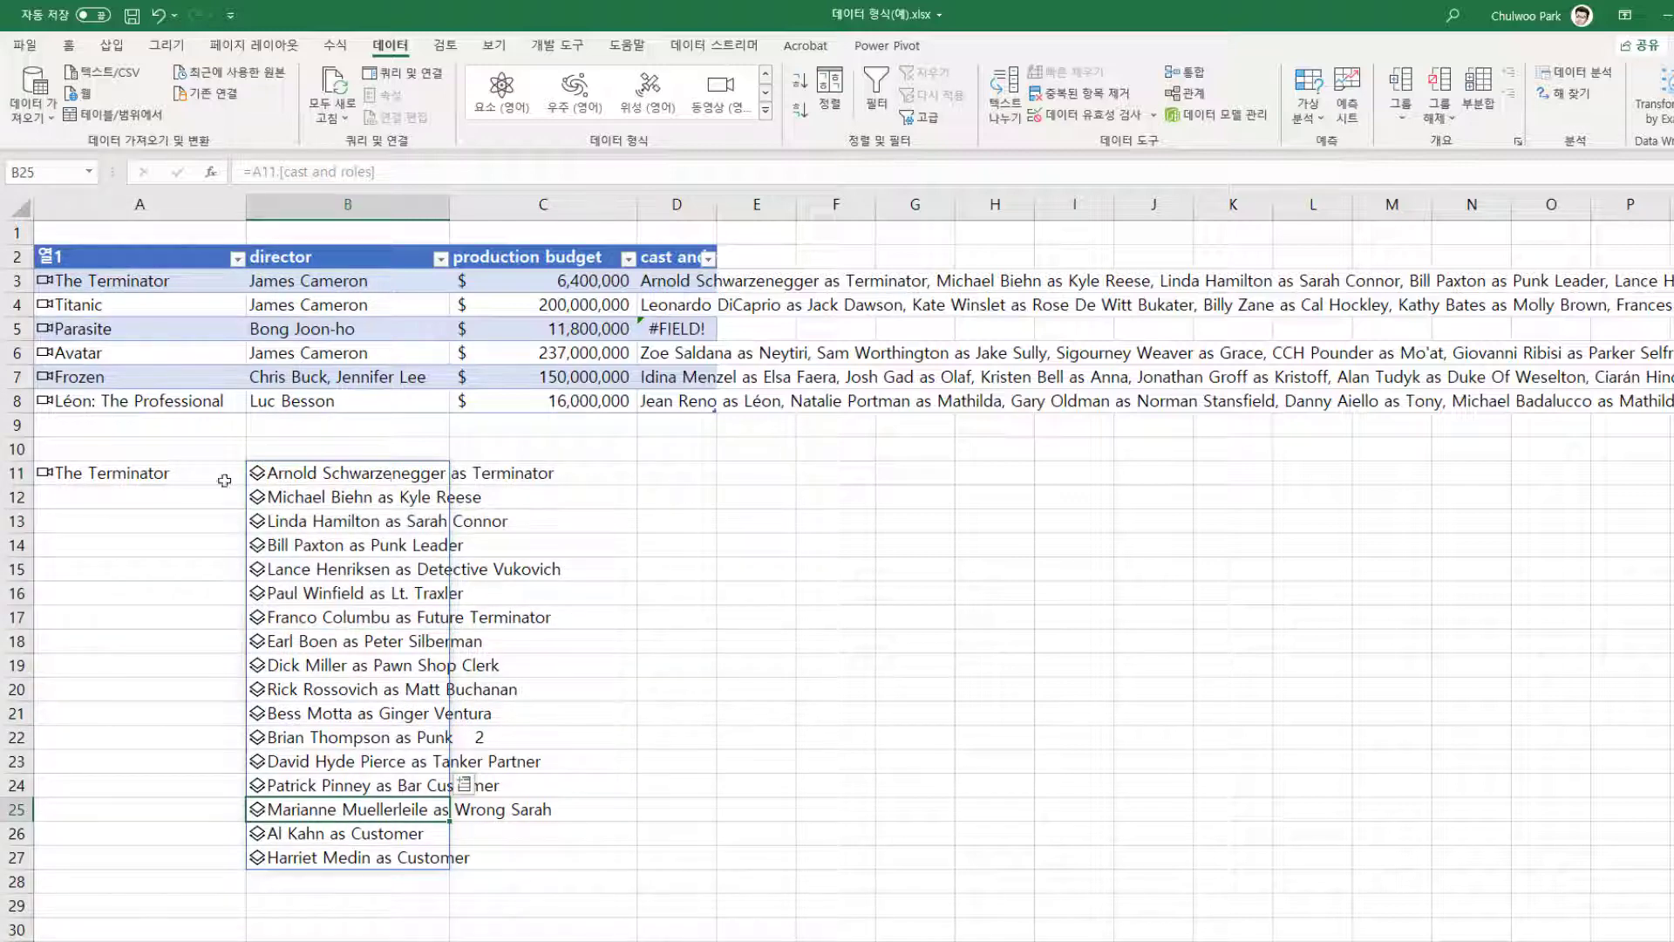
pyautogui.click(197, 475)
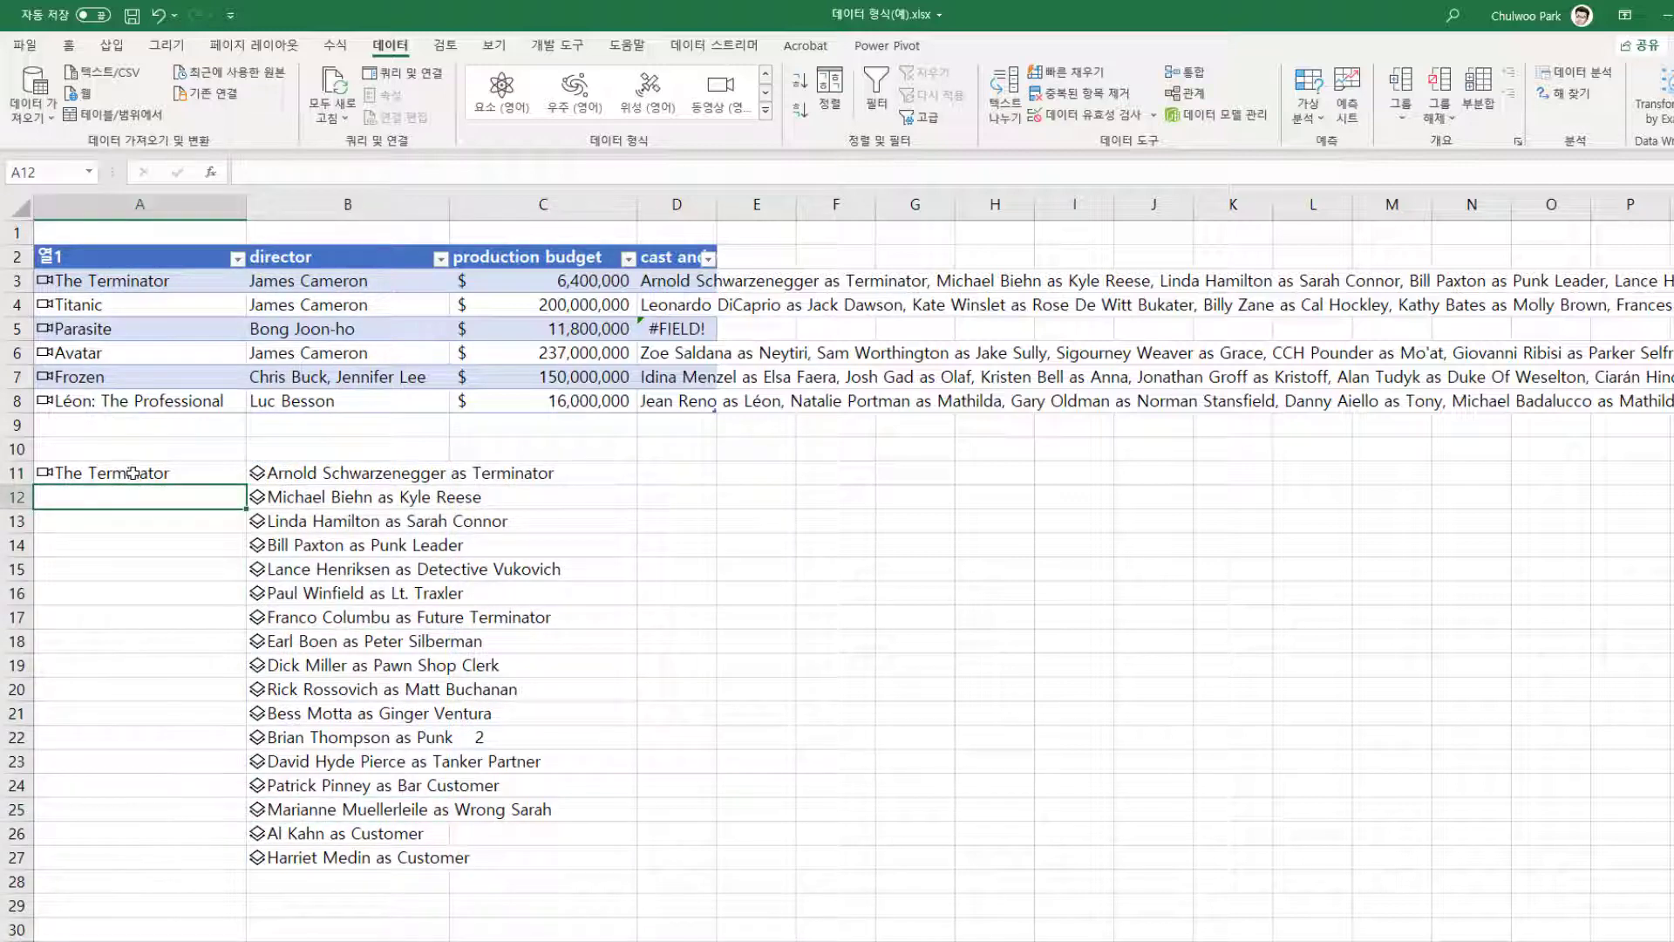
pyautogui.click(338, 481)
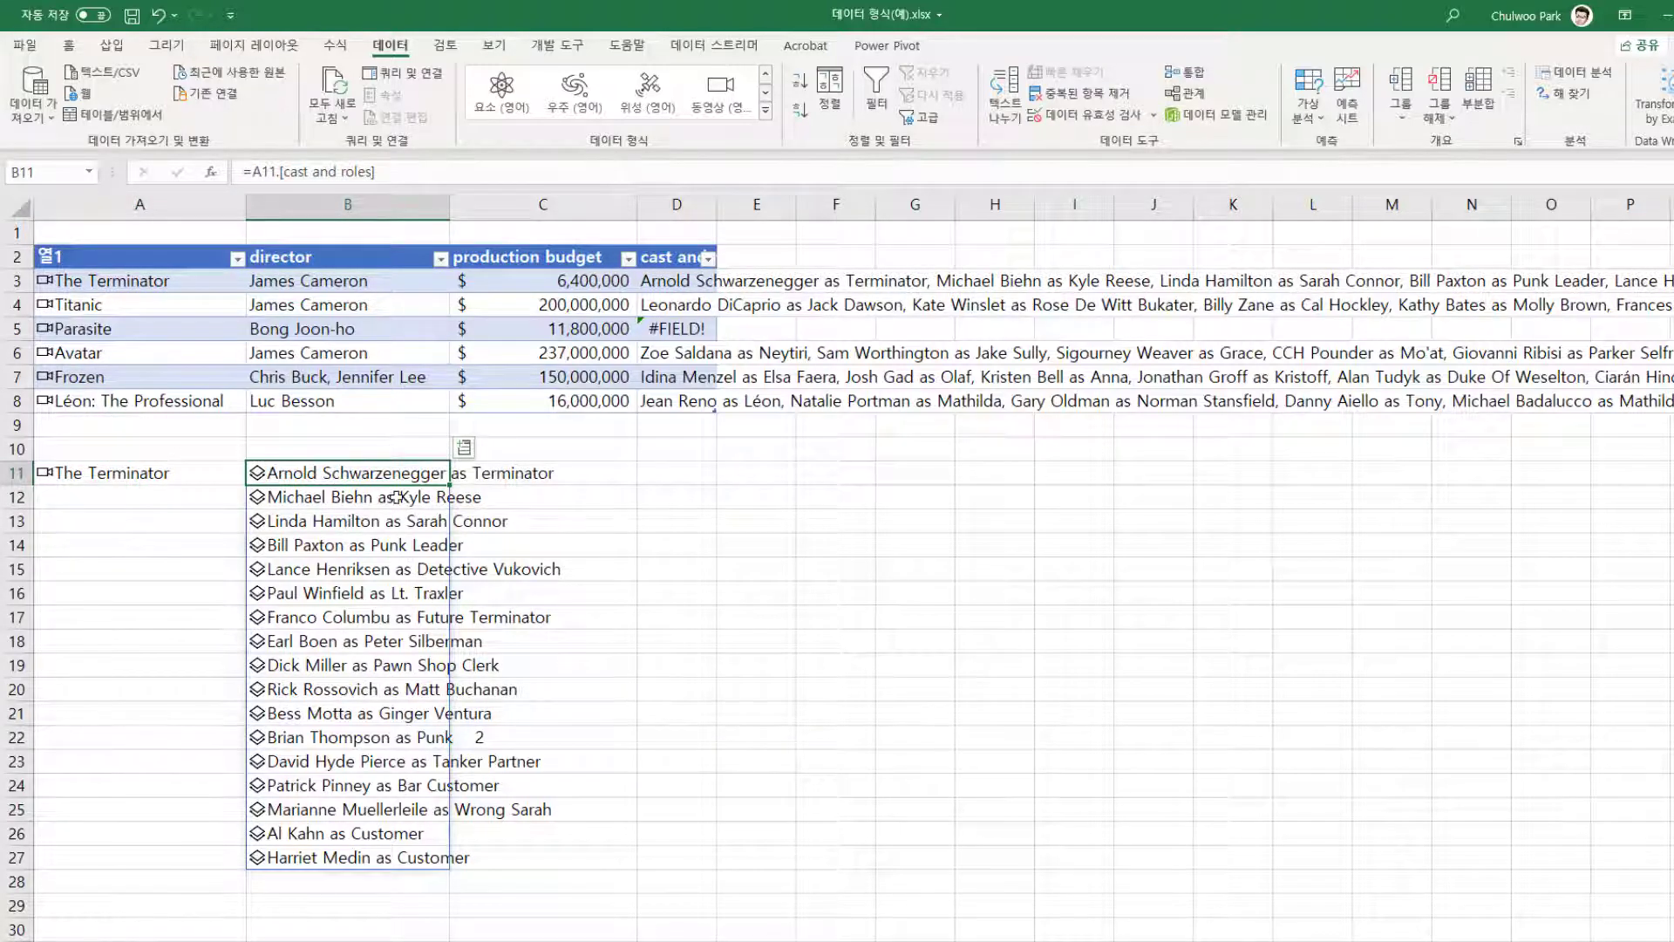
pyautogui.press('Down')
pyautogui.press('Down')
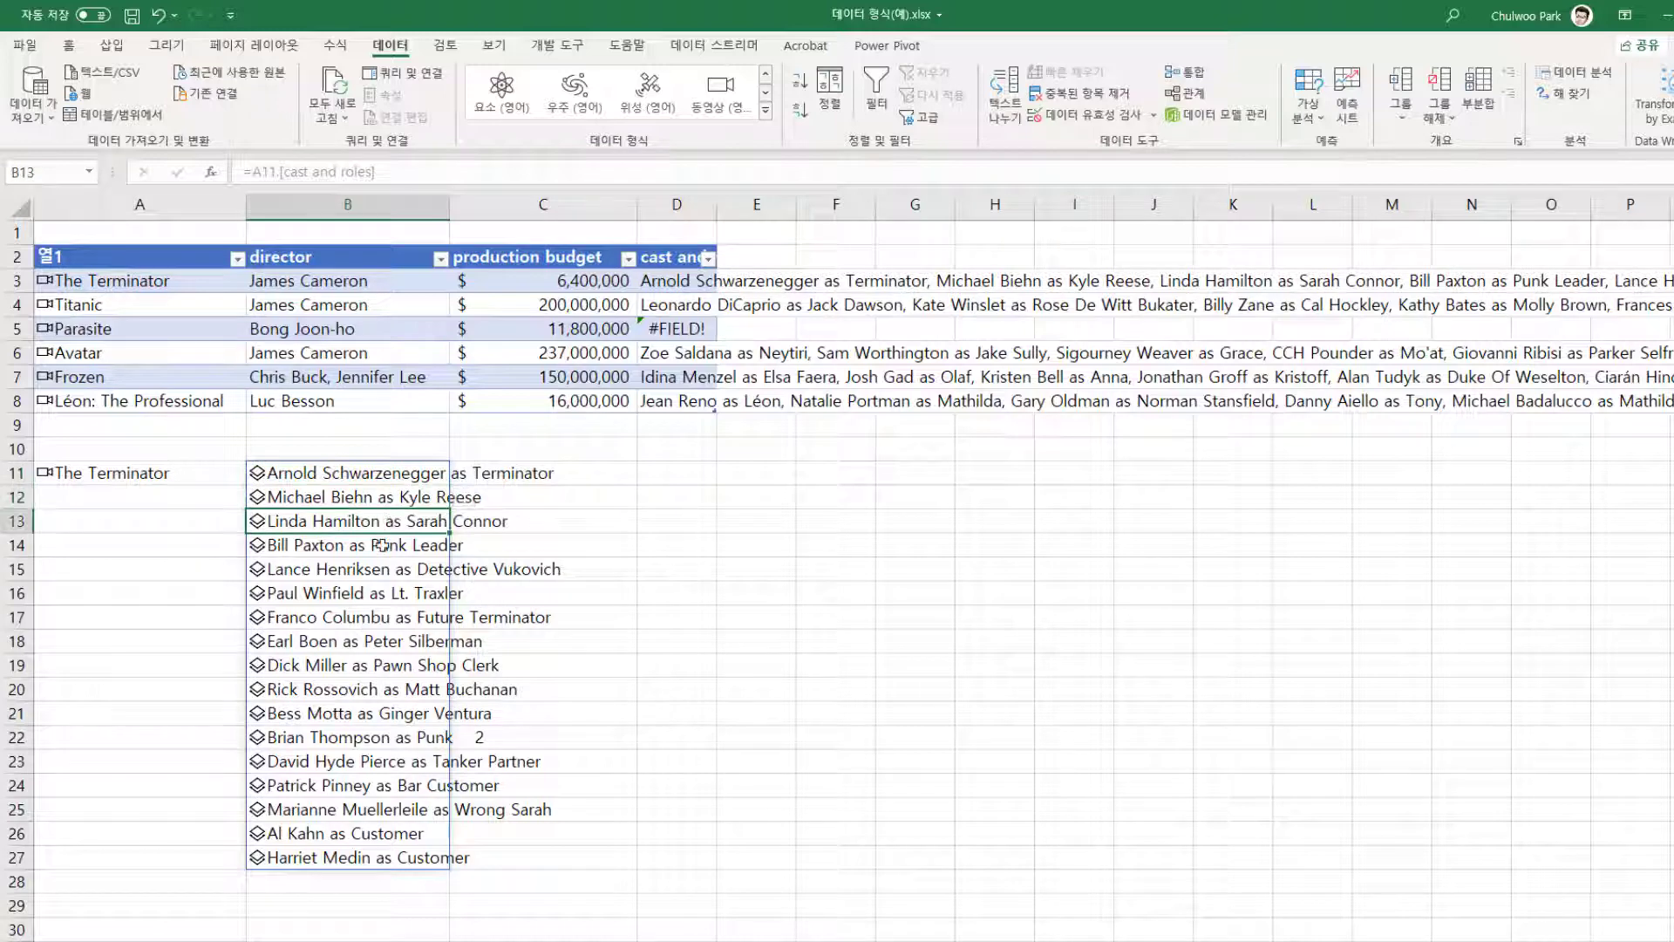
pyautogui.press('Down')
pyautogui.click(377, 590)
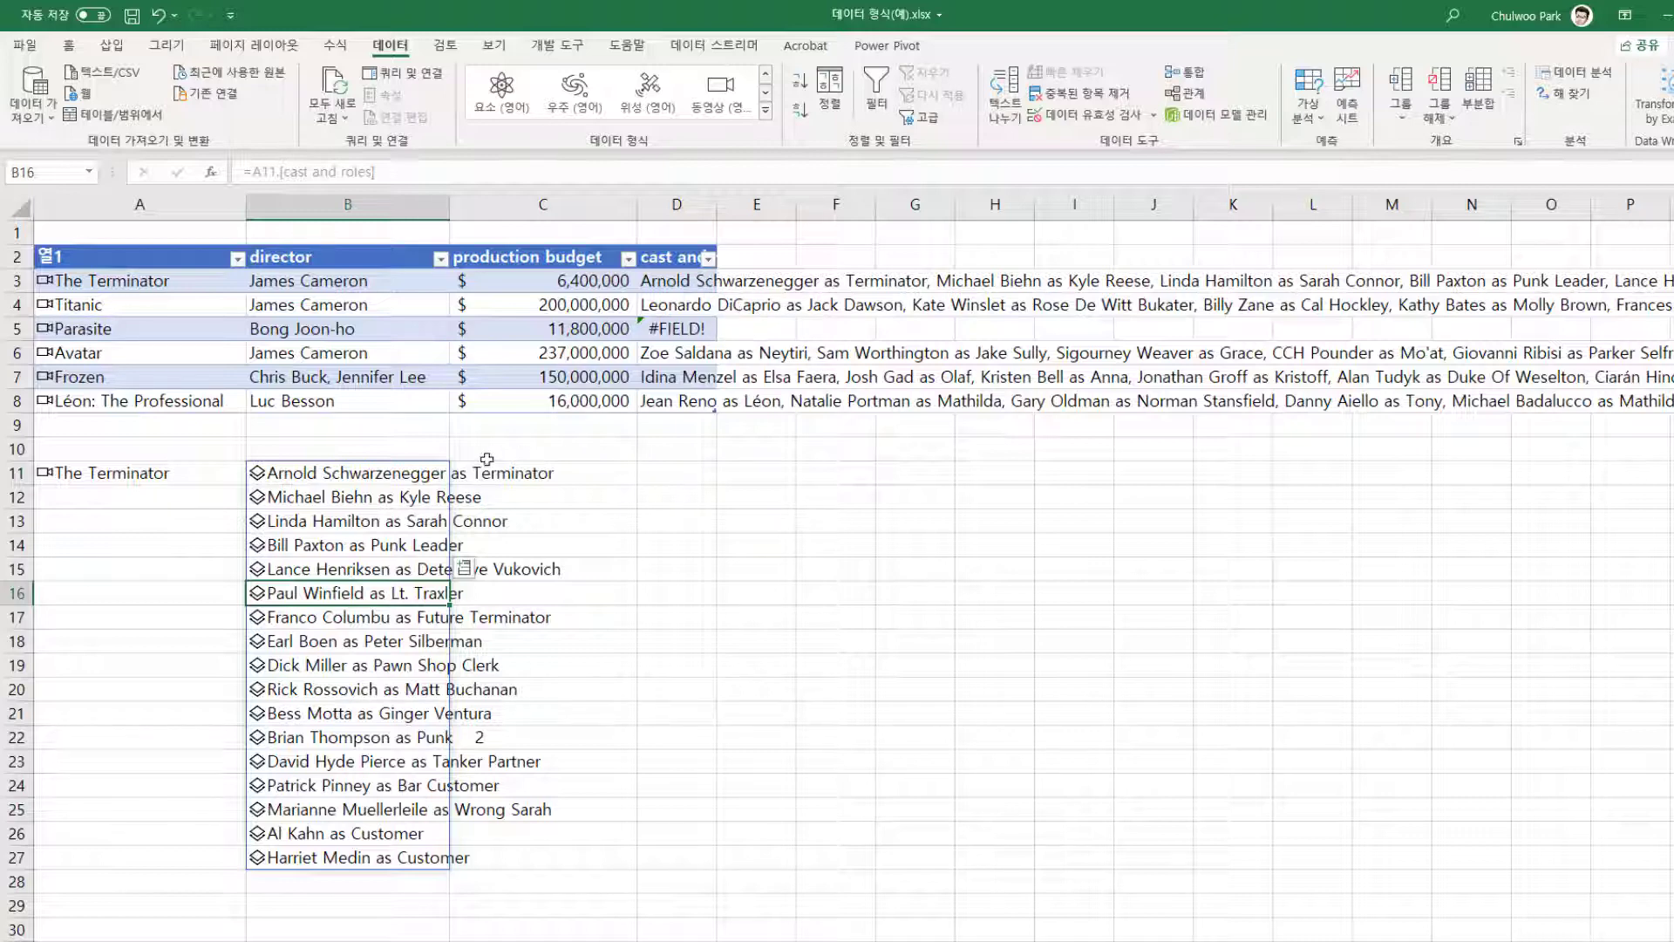
pyautogui.click(676, 283)
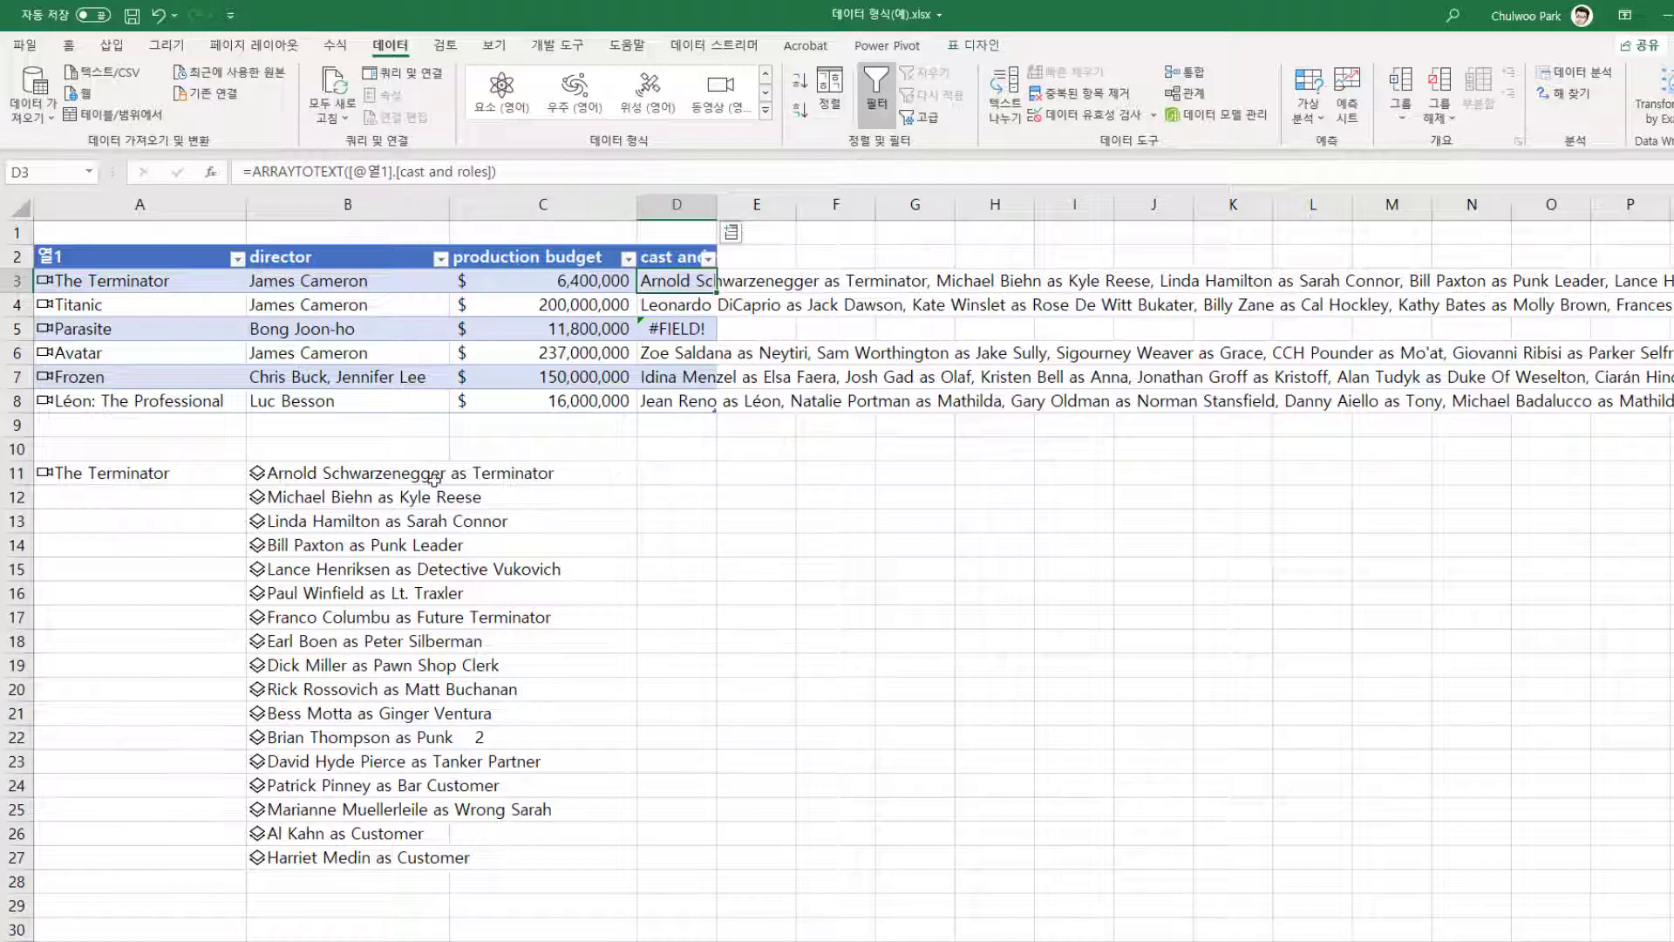
# Enter =B11.Name in D11 to show the first Terminator cast member's name.
pyautogui.click(674, 480)
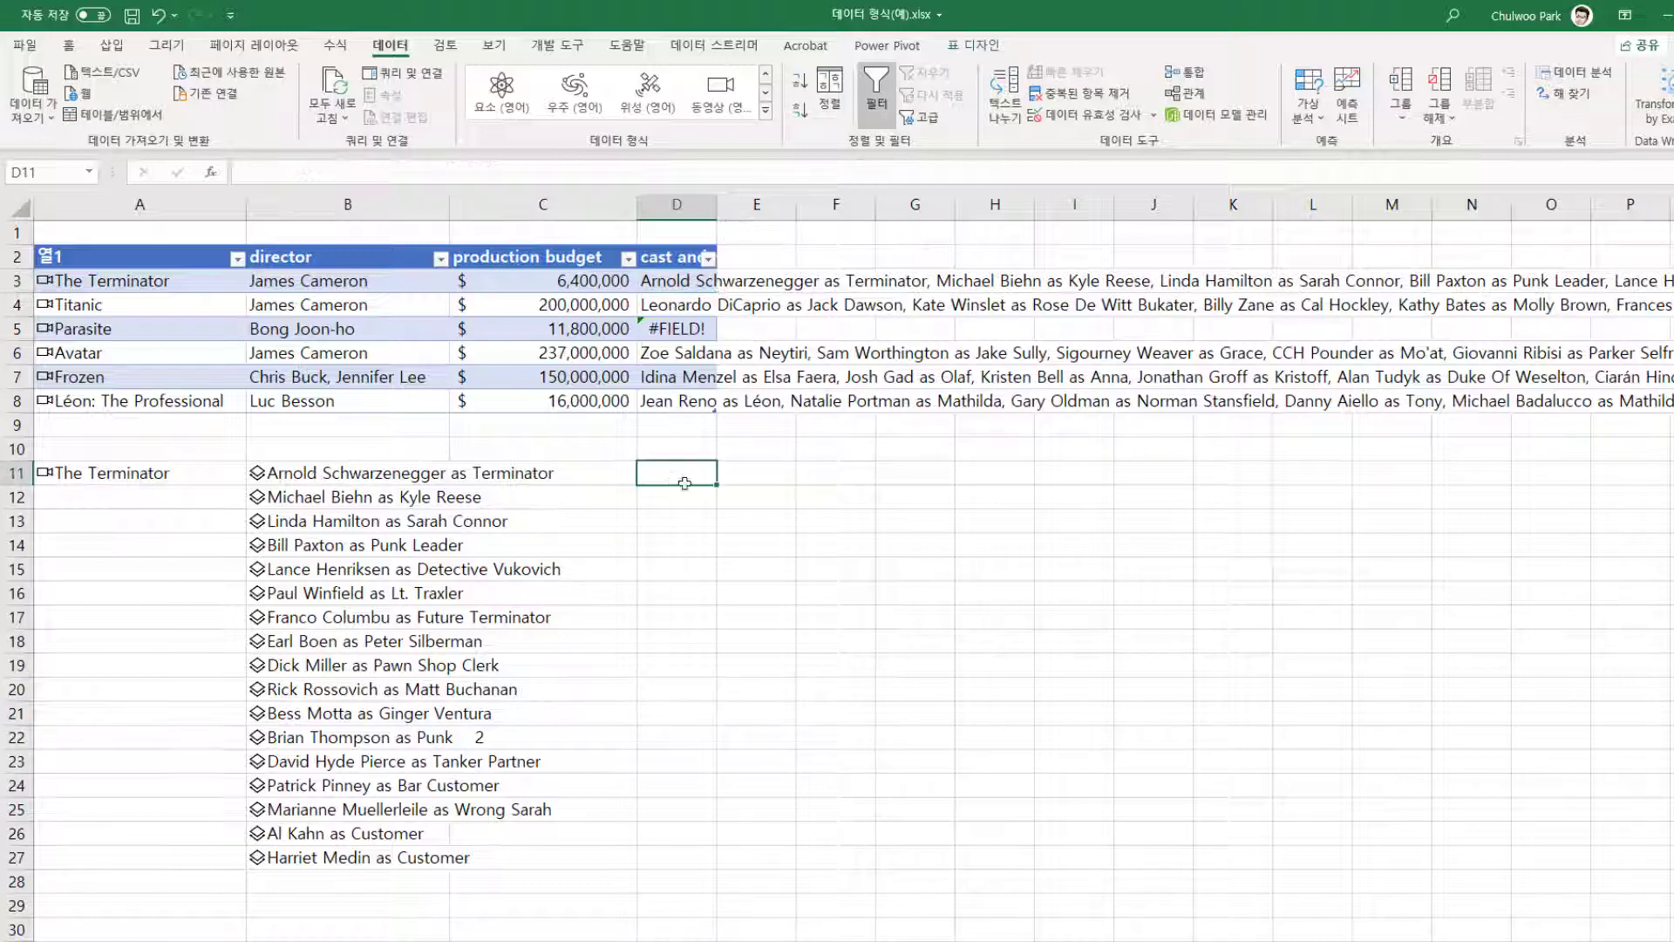
pyautogui.write('=')
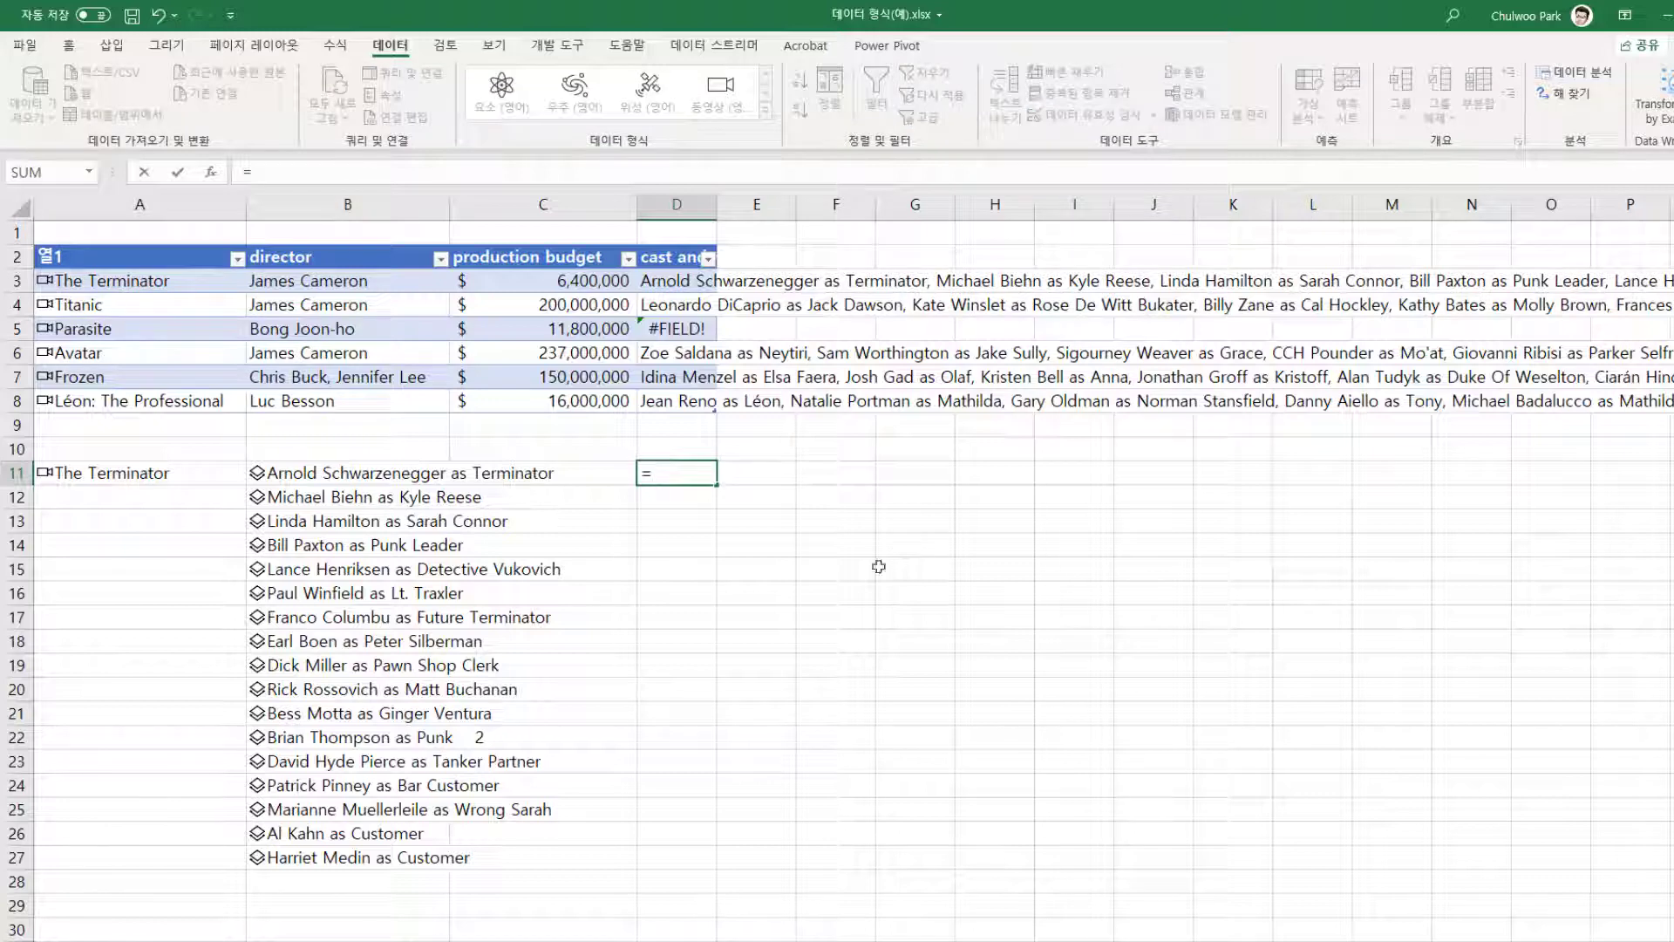
pyautogui.click(373, 478)
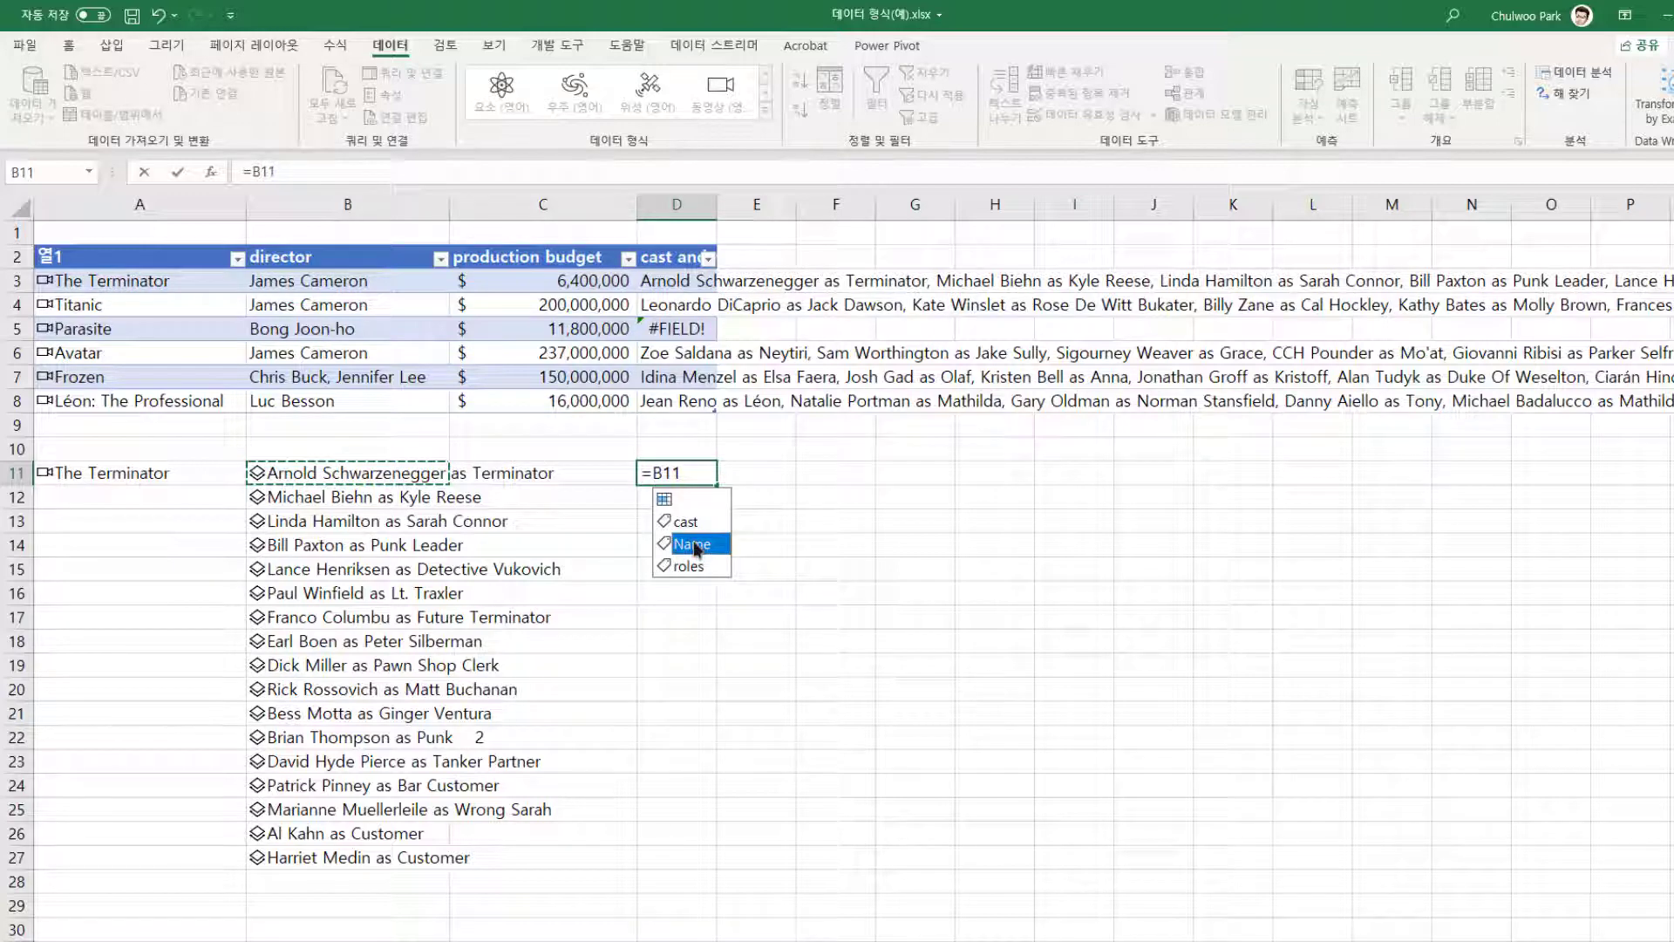
pyautogui.doubleClick(695, 544)
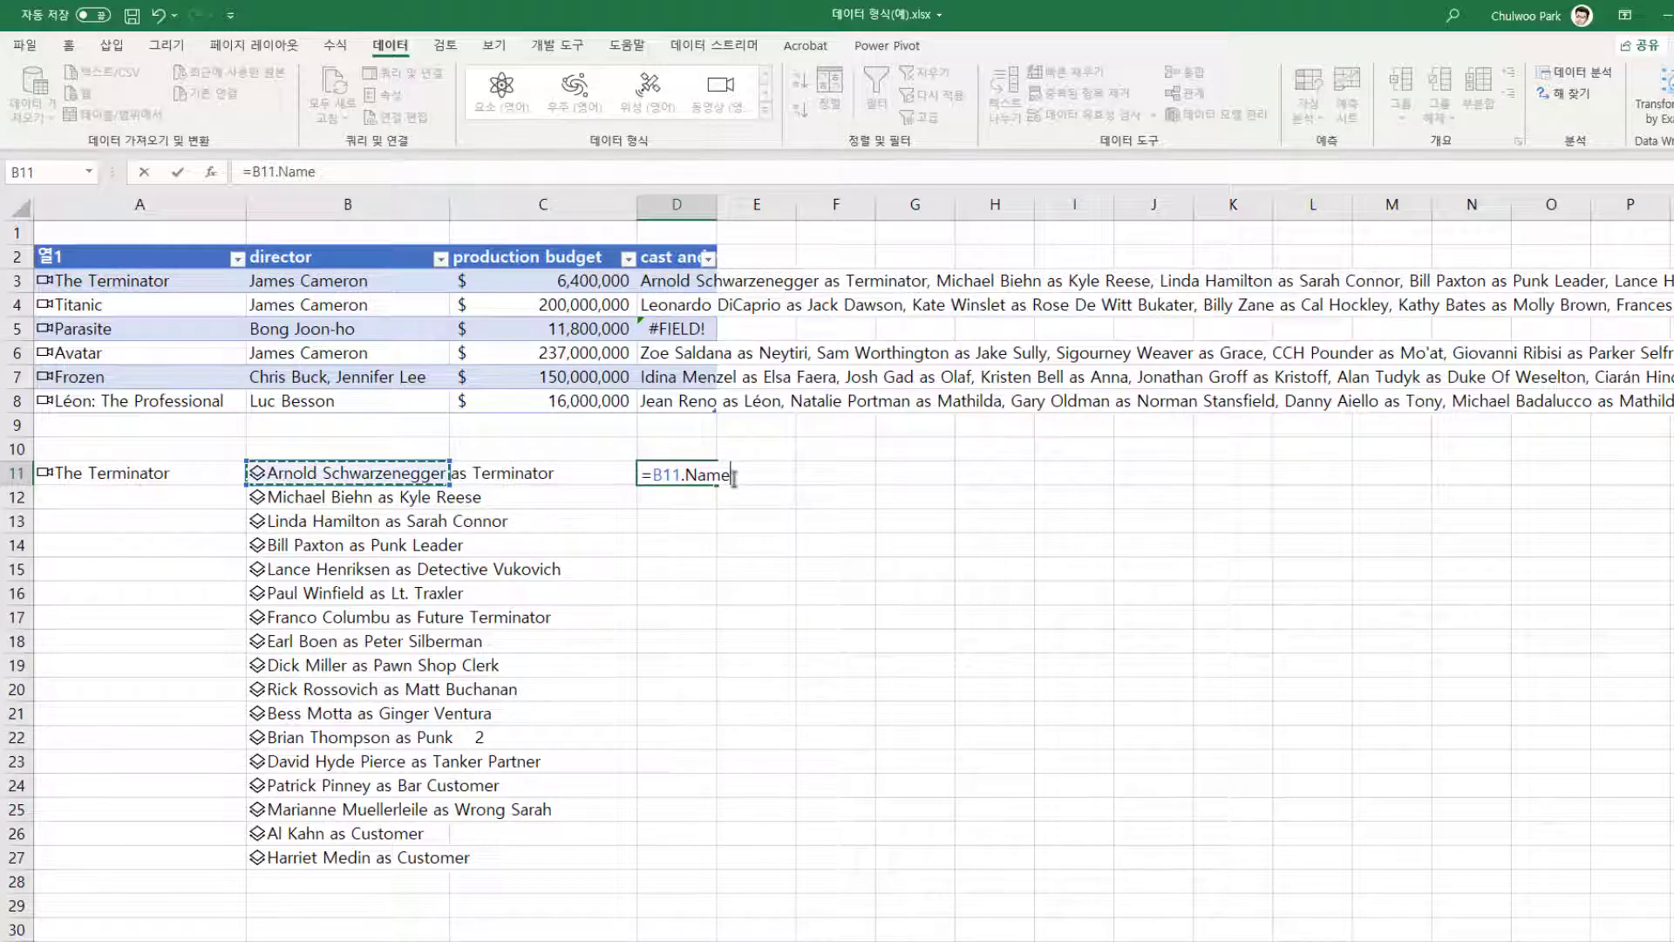
pyautogui.press('Return')
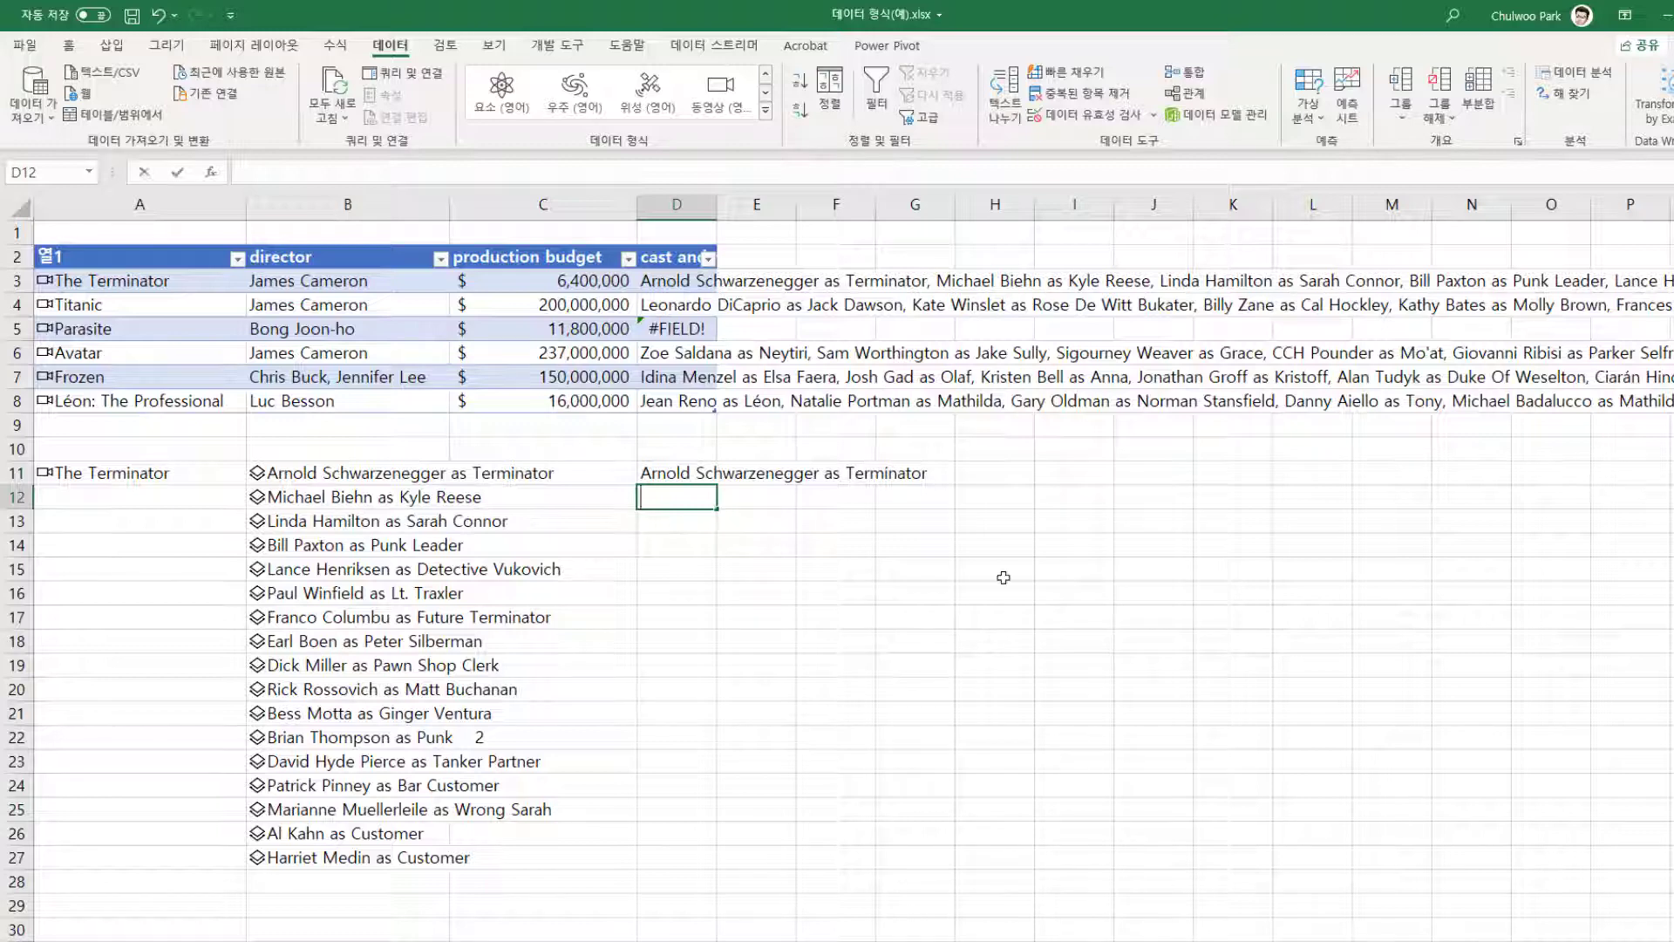
# Enter =B11.cast in D12 to get the linked person, Arnold Schwarzenegger.
pyautogui.write('=')
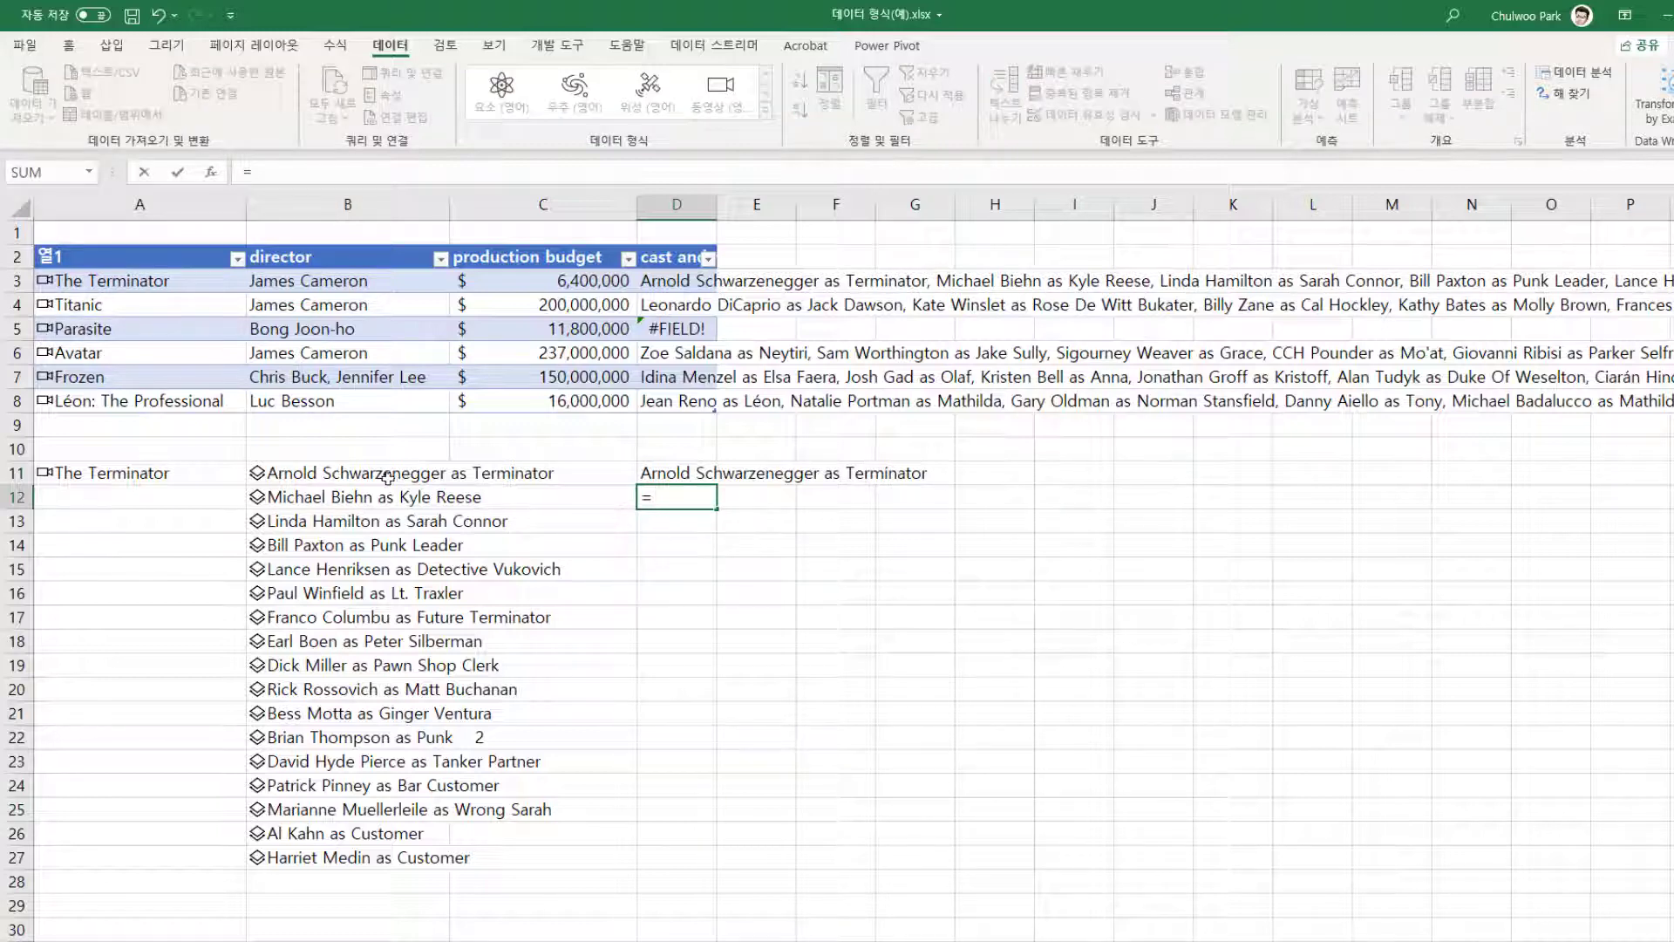
pyautogui.click(388, 478)
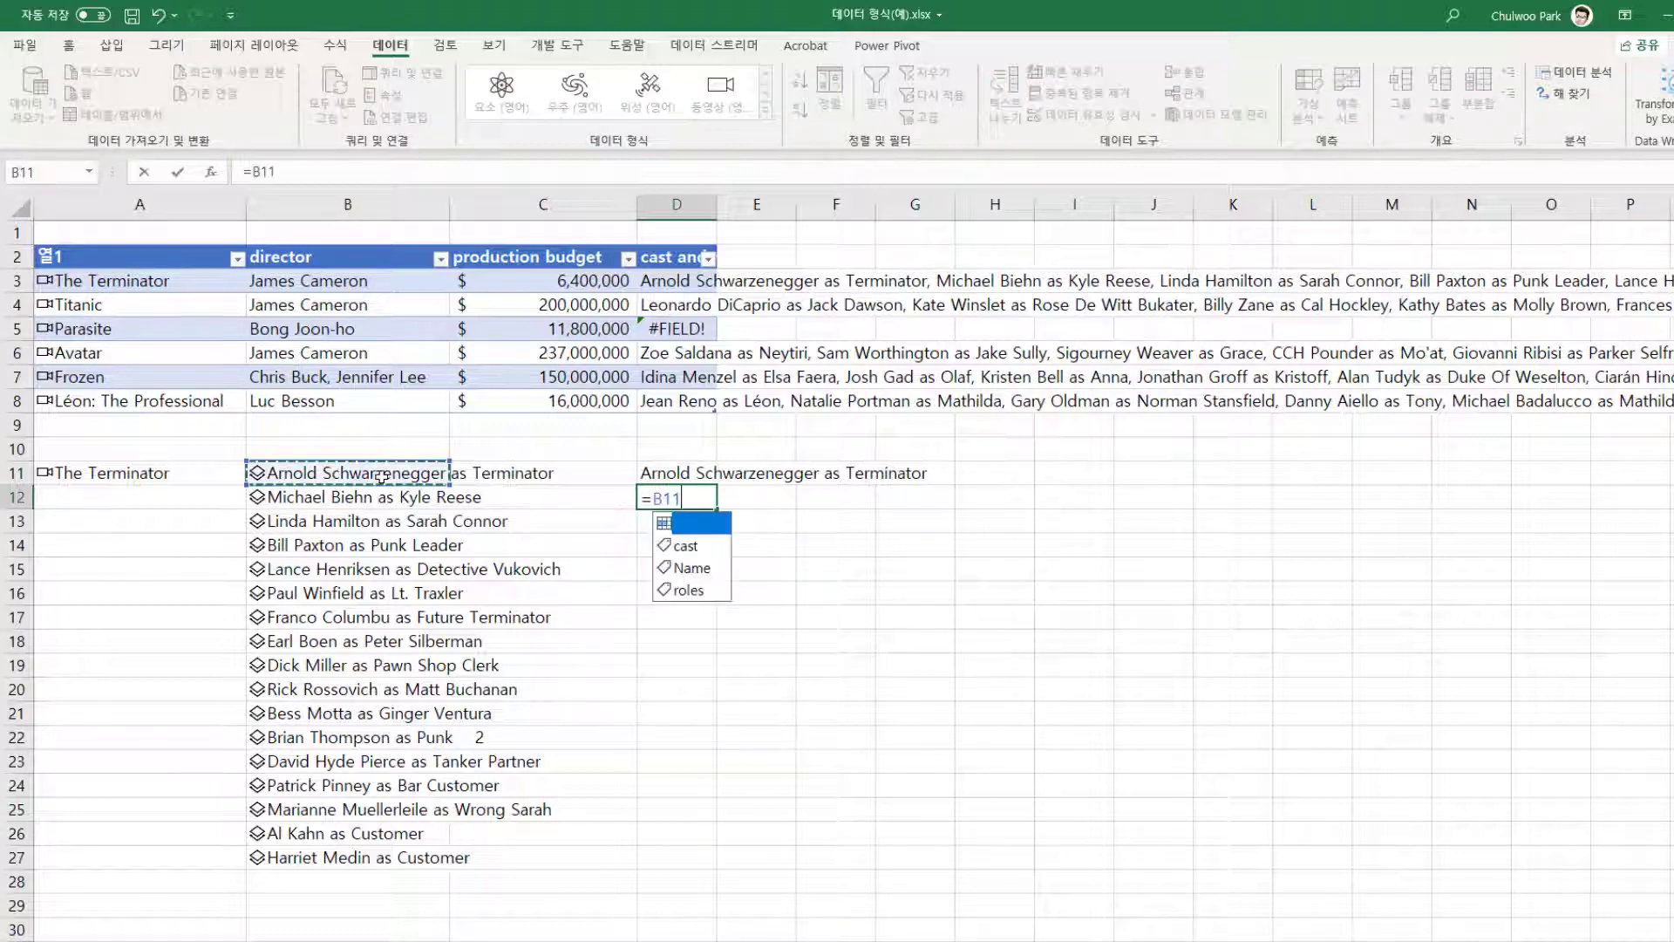
pyautogui.doubleClick(685, 546)
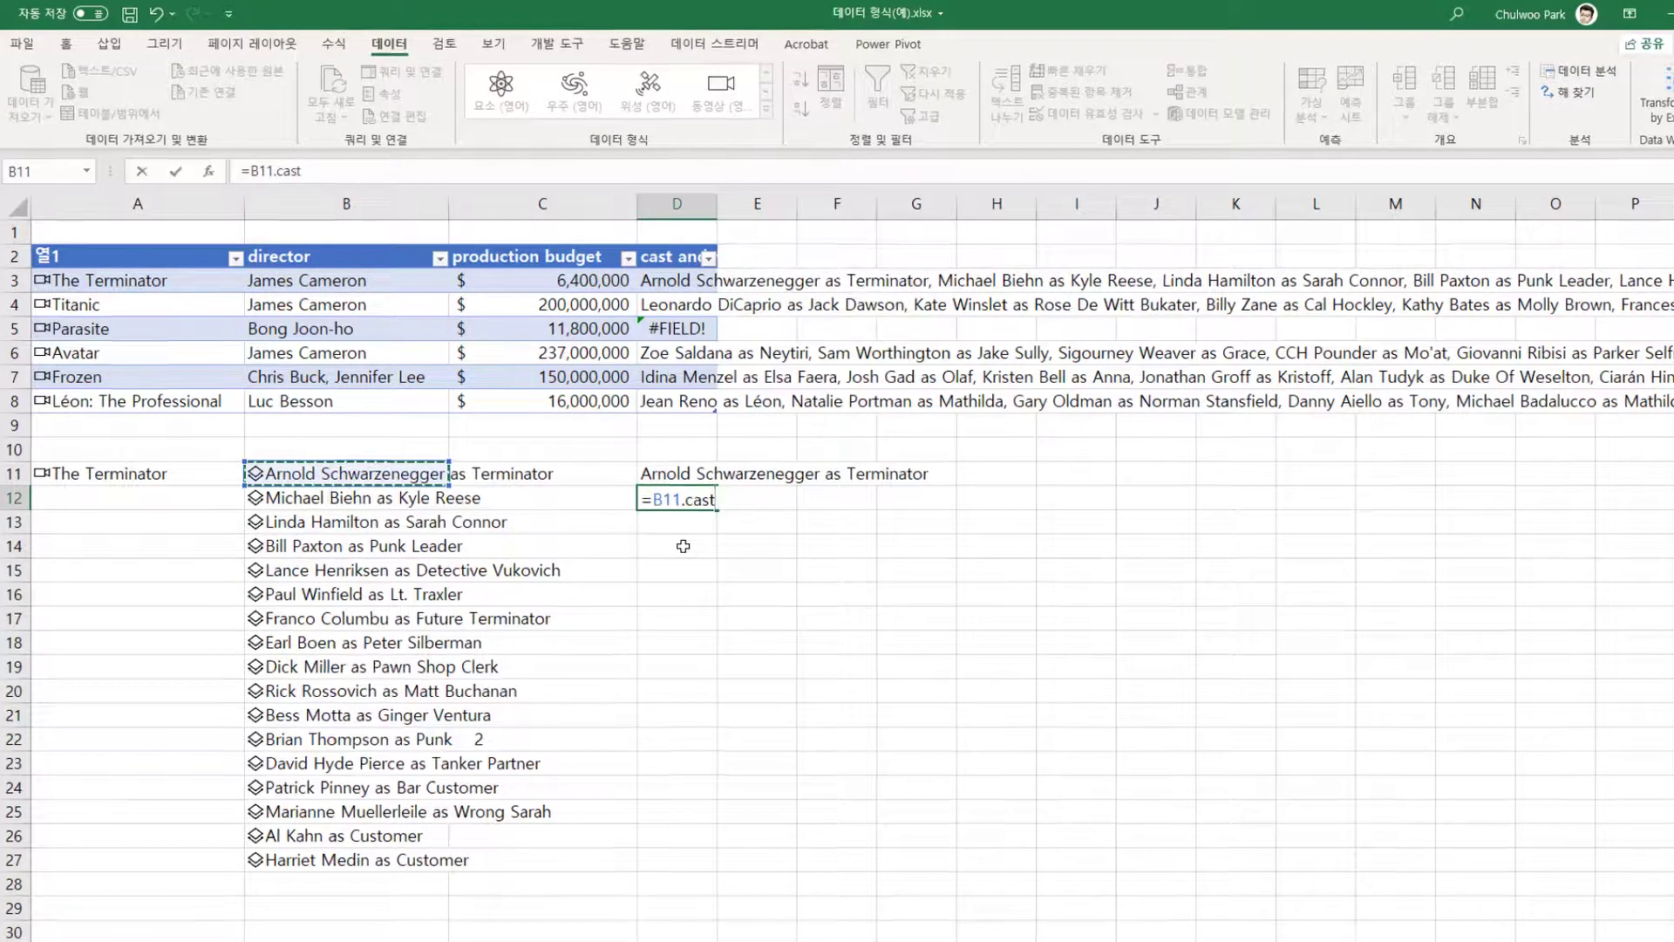
pyautogui.press('Return')
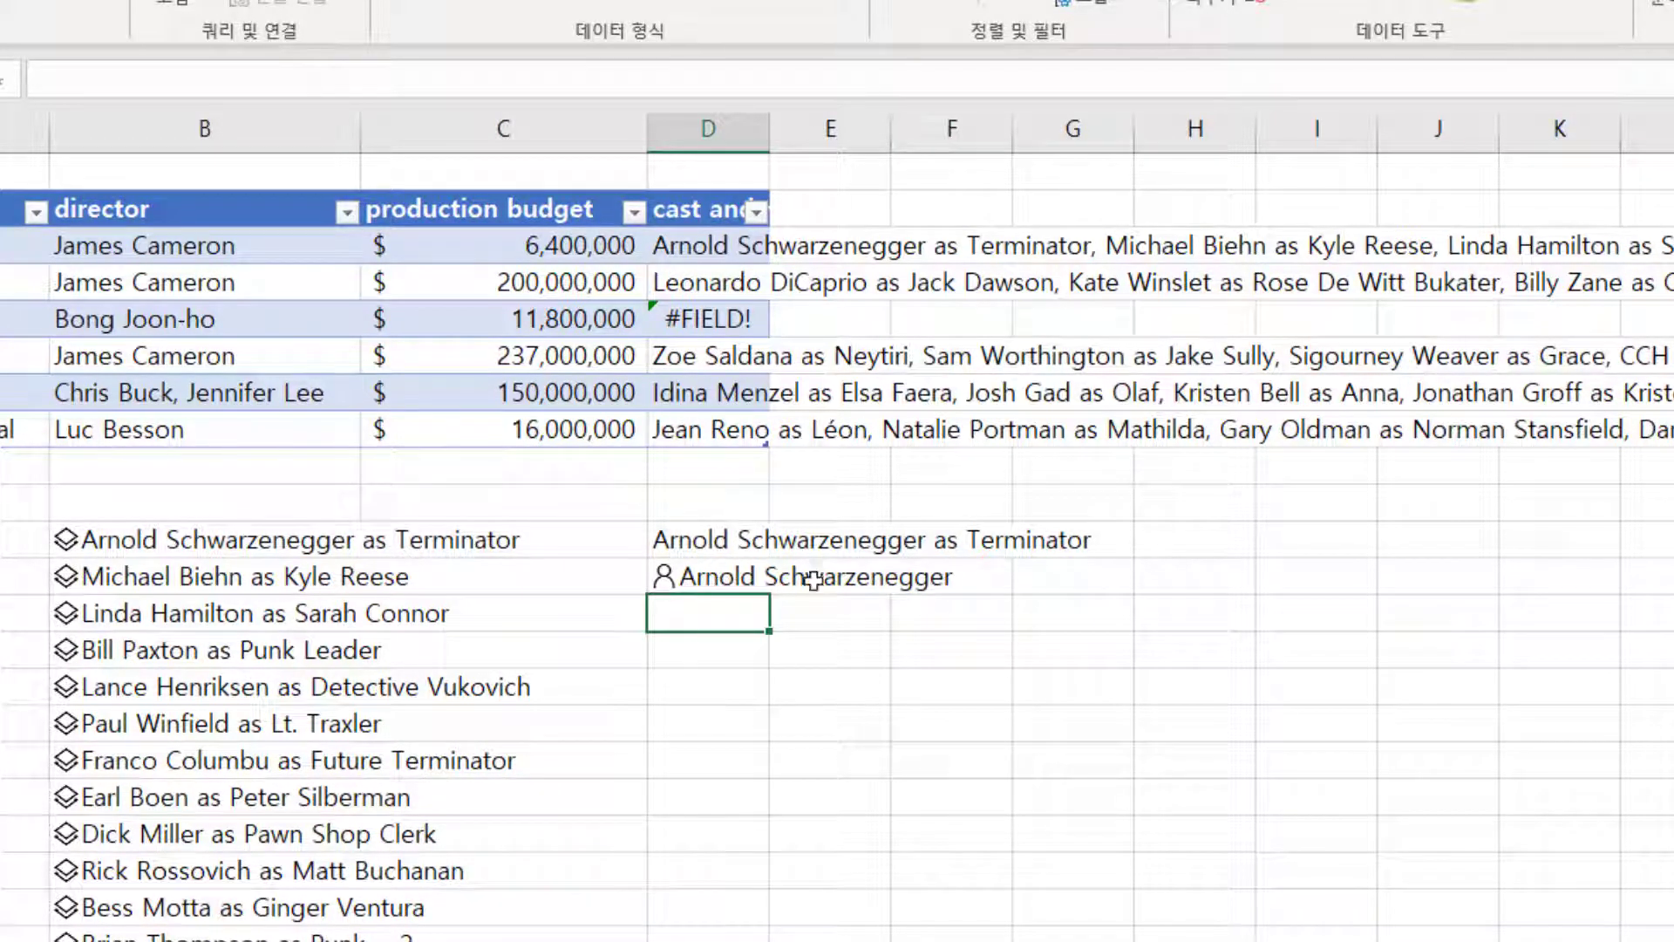
# Add =D12.date of birth beside the person, showing 1947-07-30.
pyautogui.click(1105, 586)
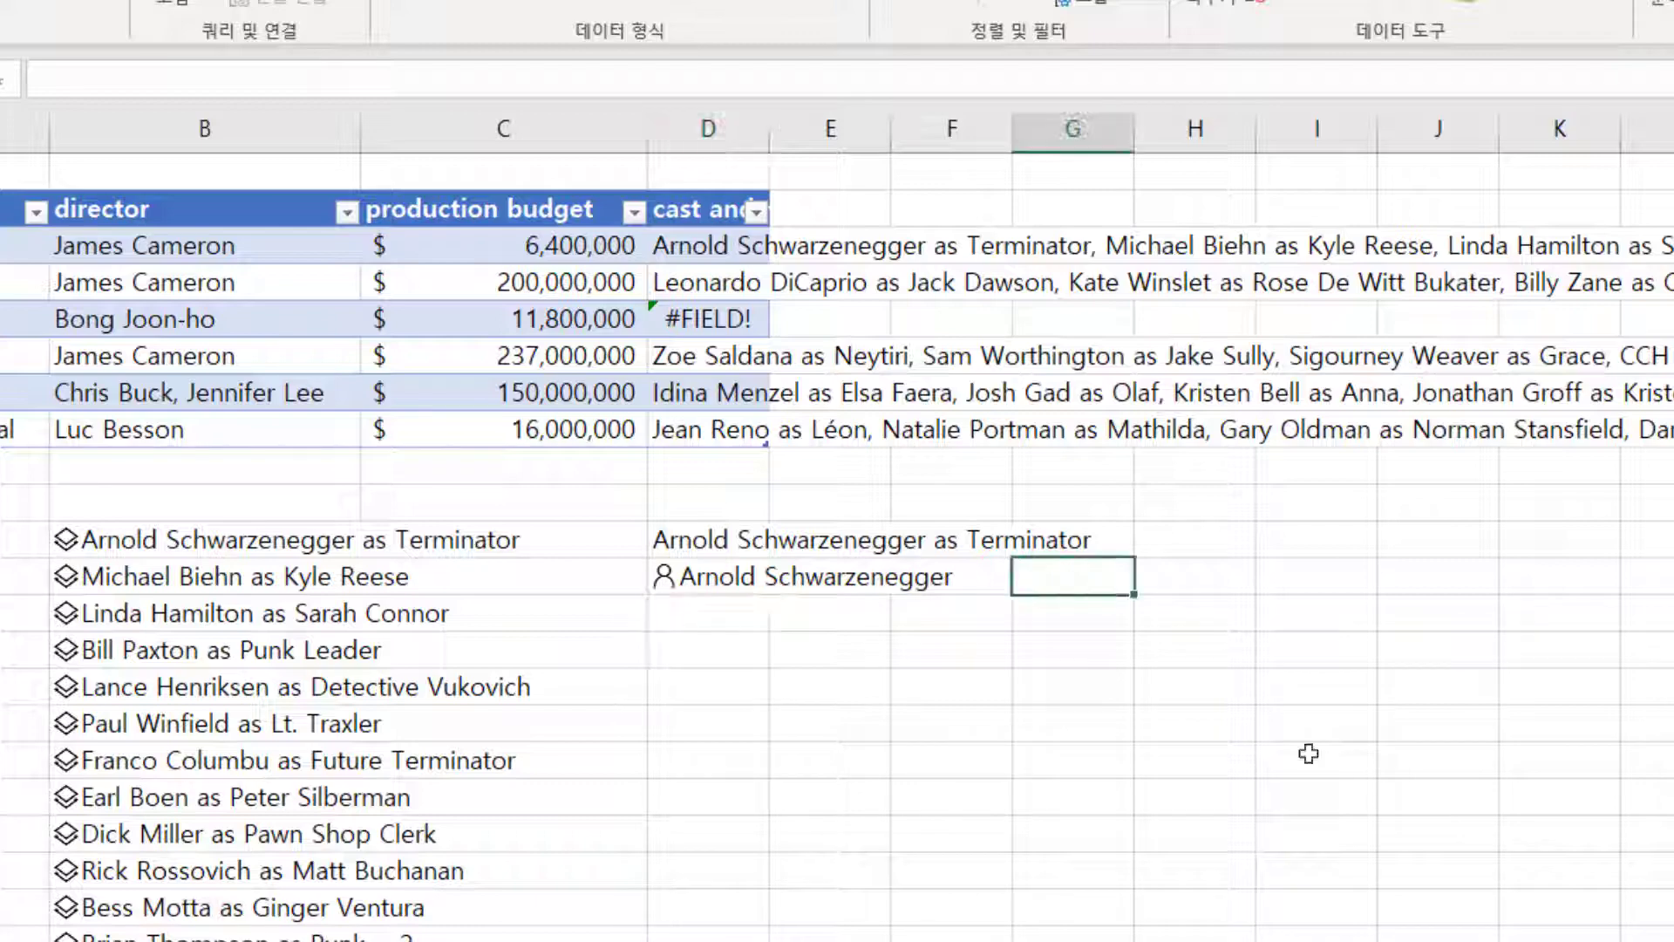
pyautogui.write('=')
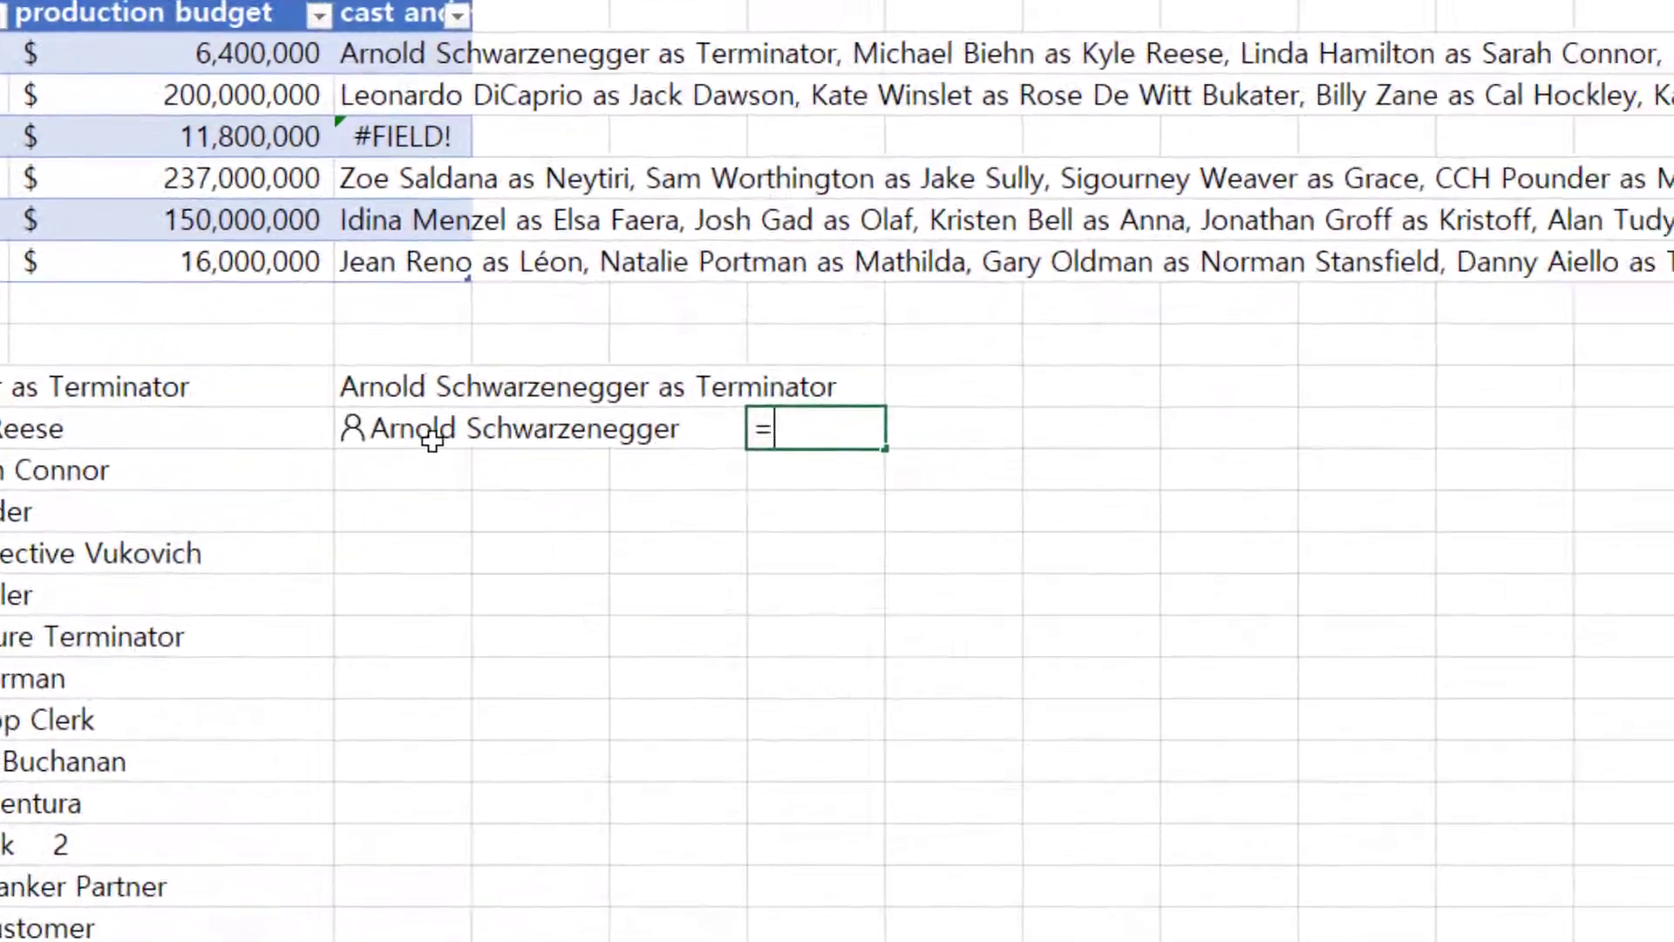
pyautogui.click(738, 581)
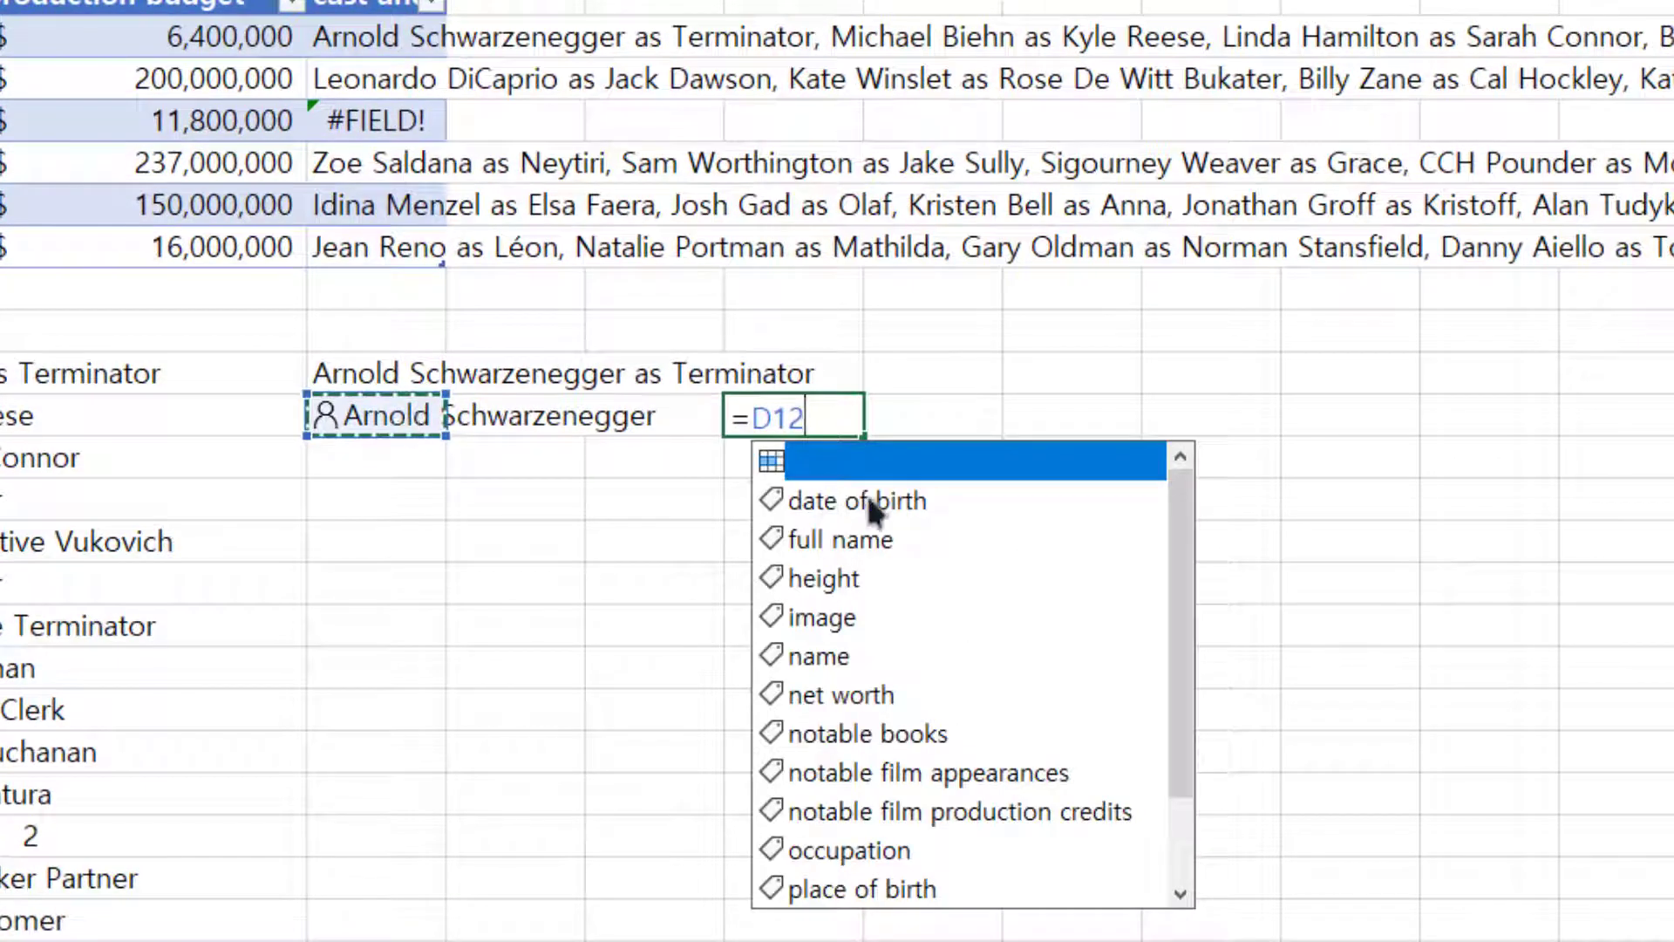
pyautogui.click(886, 503)
pyautogui.press('Return')
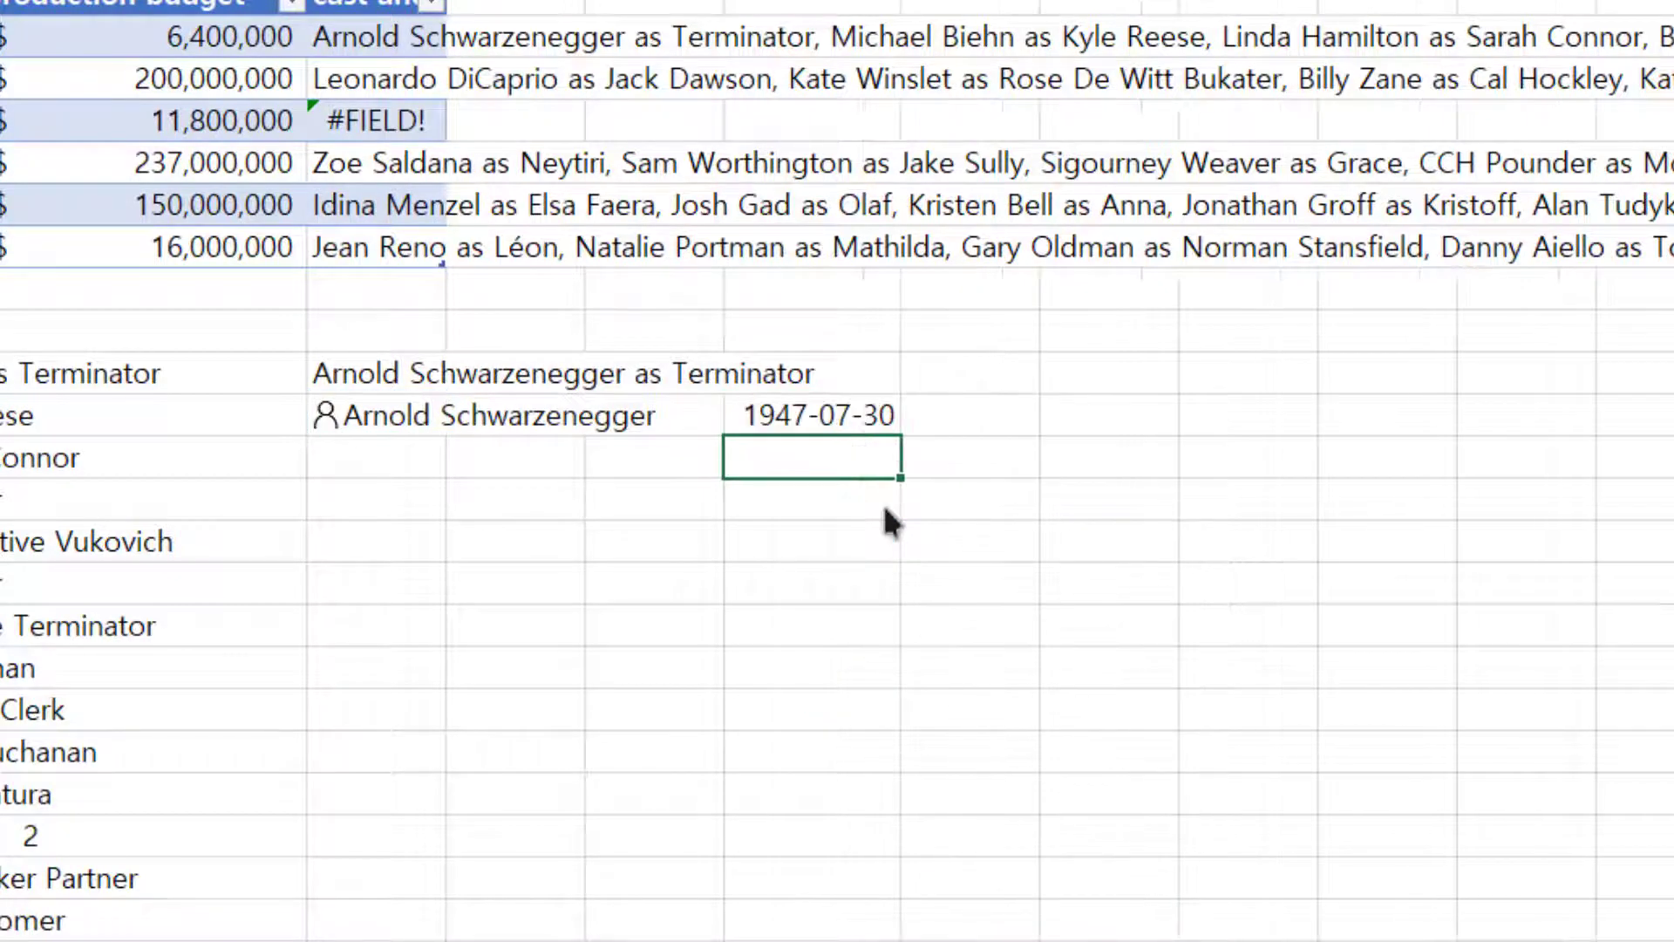
# Add =D12.image to display Arnold Schwarzenegger's photo.
pyautogui.click(982, 416)
pyautogui.write('=')
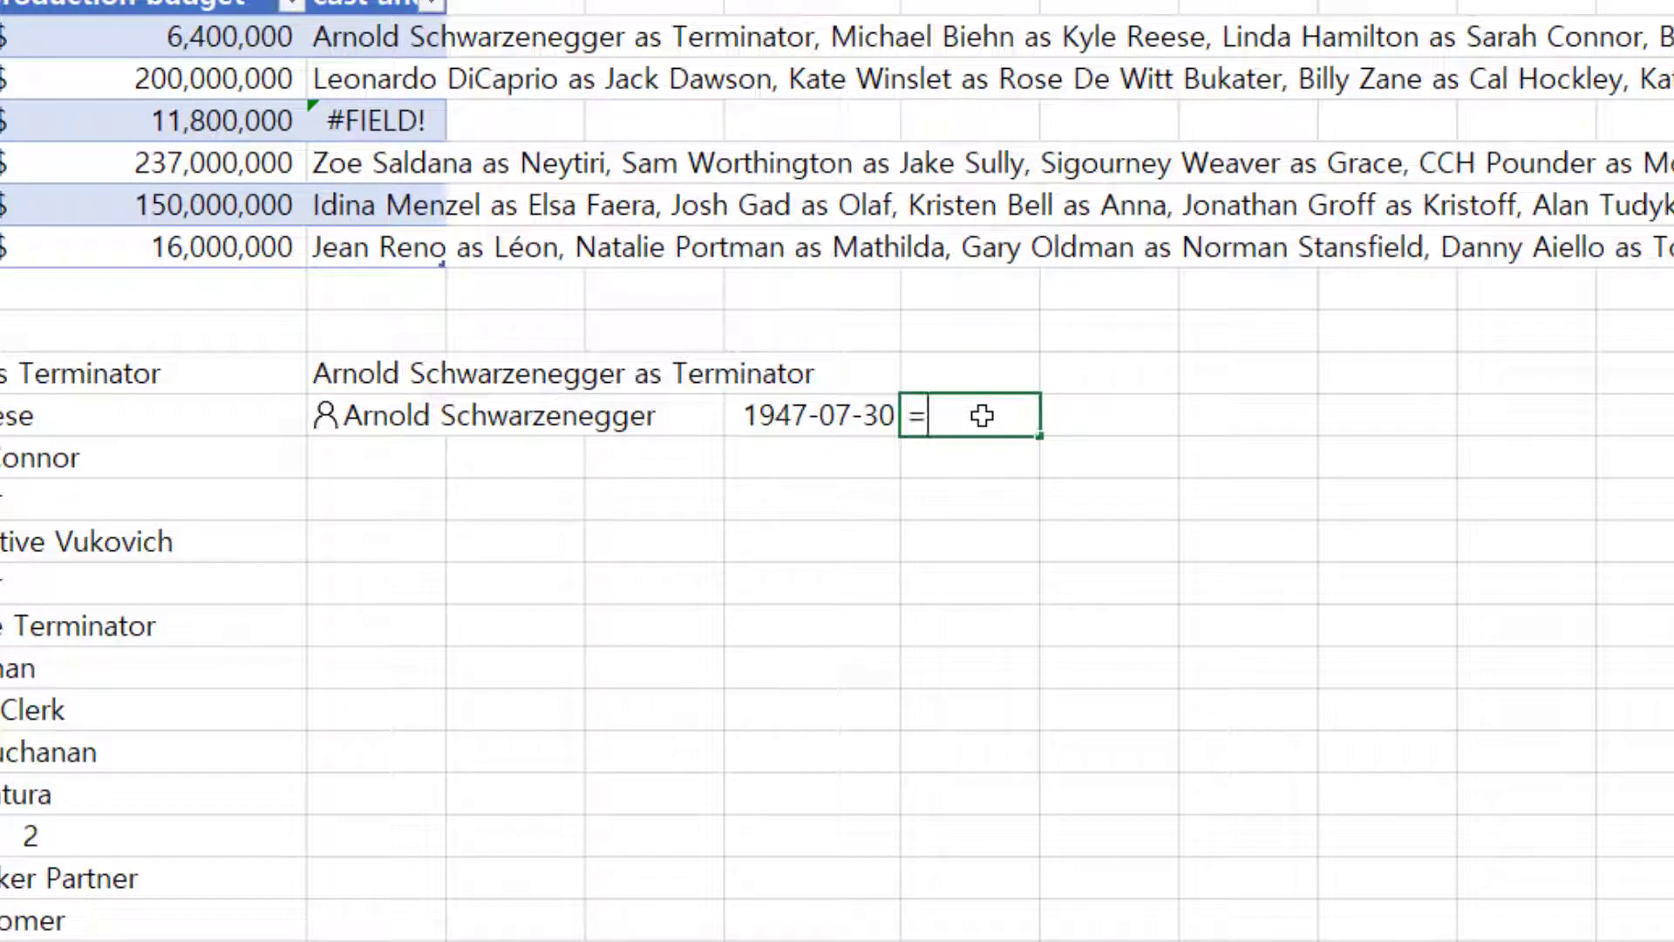
pyautogui.click(396, 418)
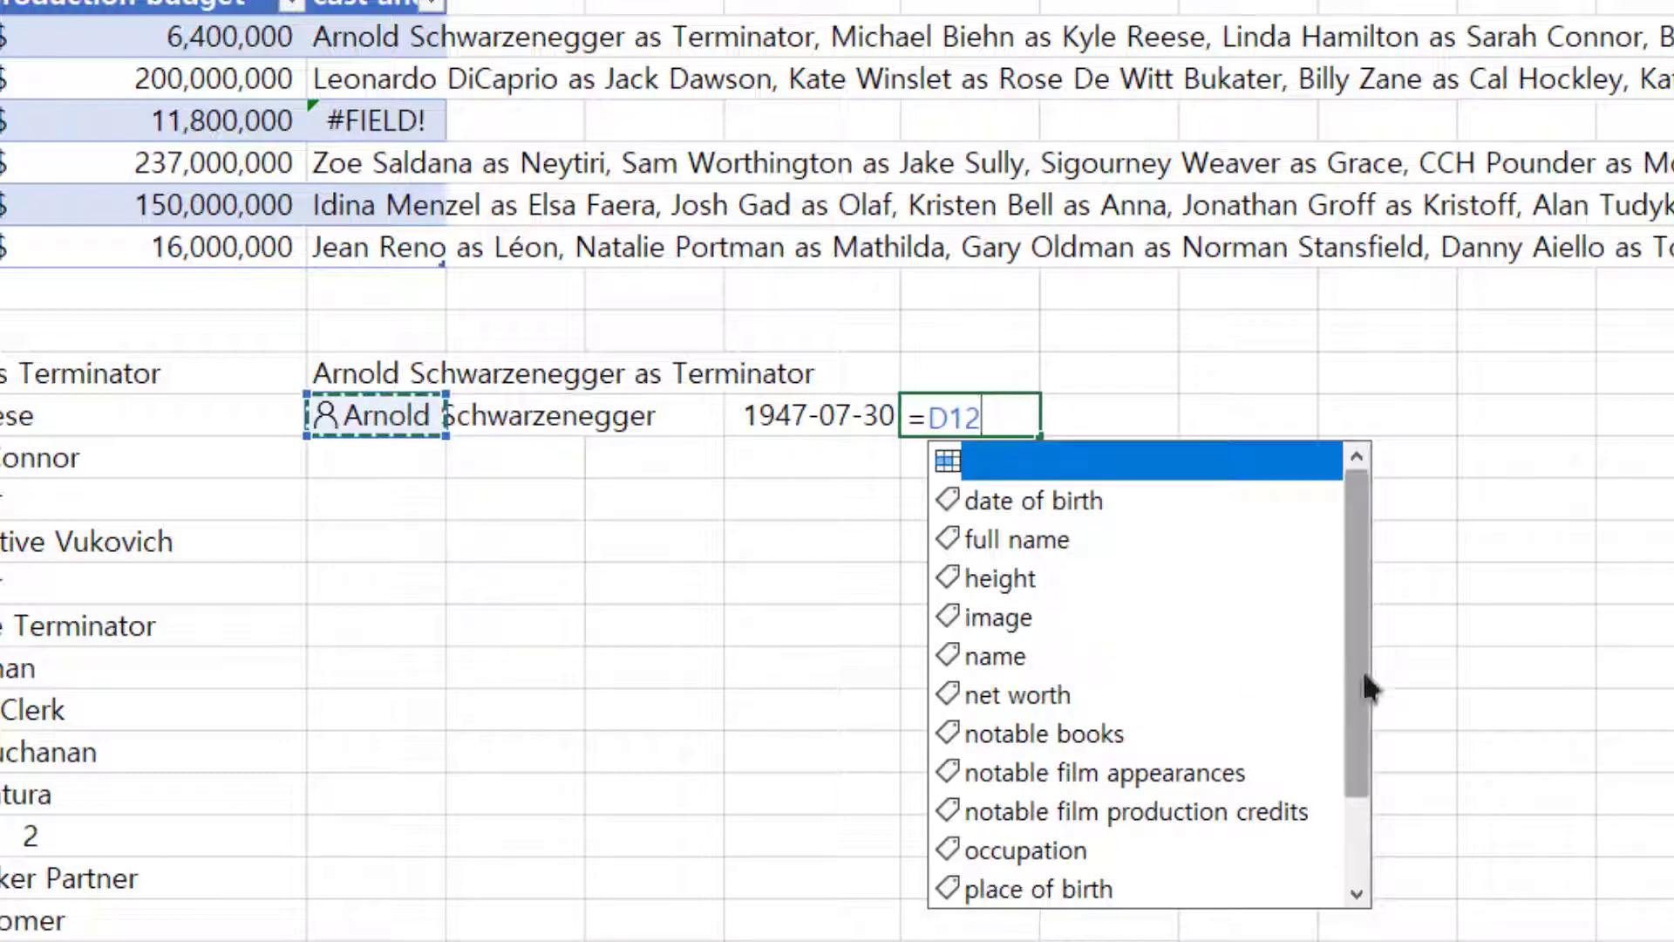
pyautogui.scroll(-1, 1367, 687)
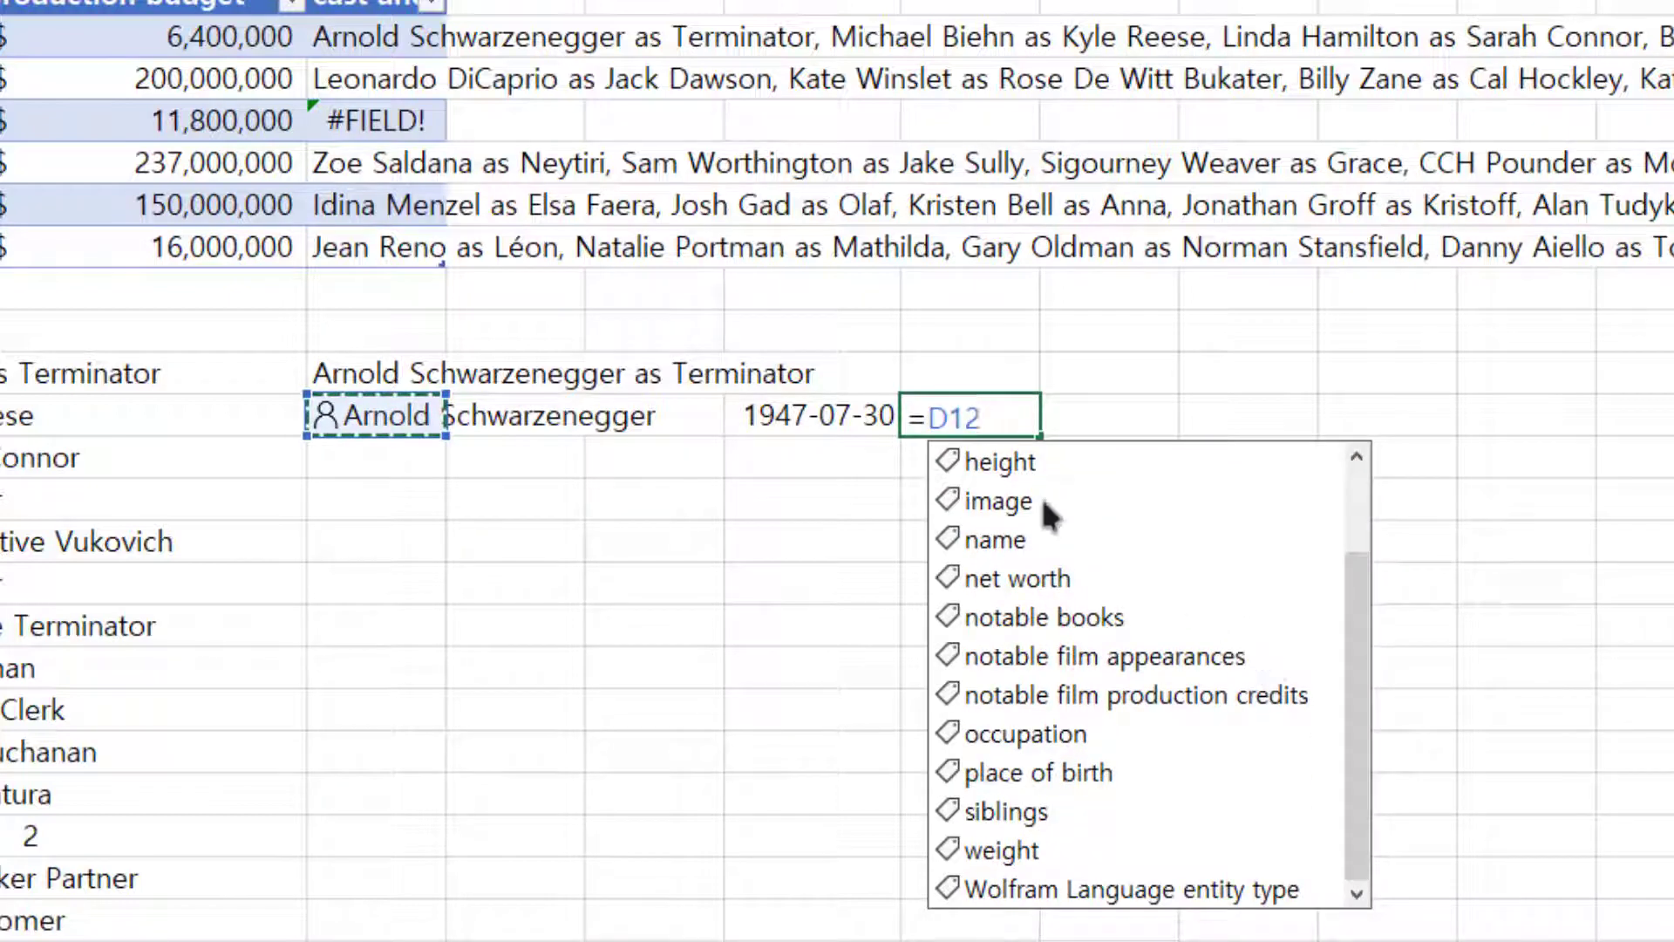
pyautogui.click(980, 503)
pyautogui.press('Return')
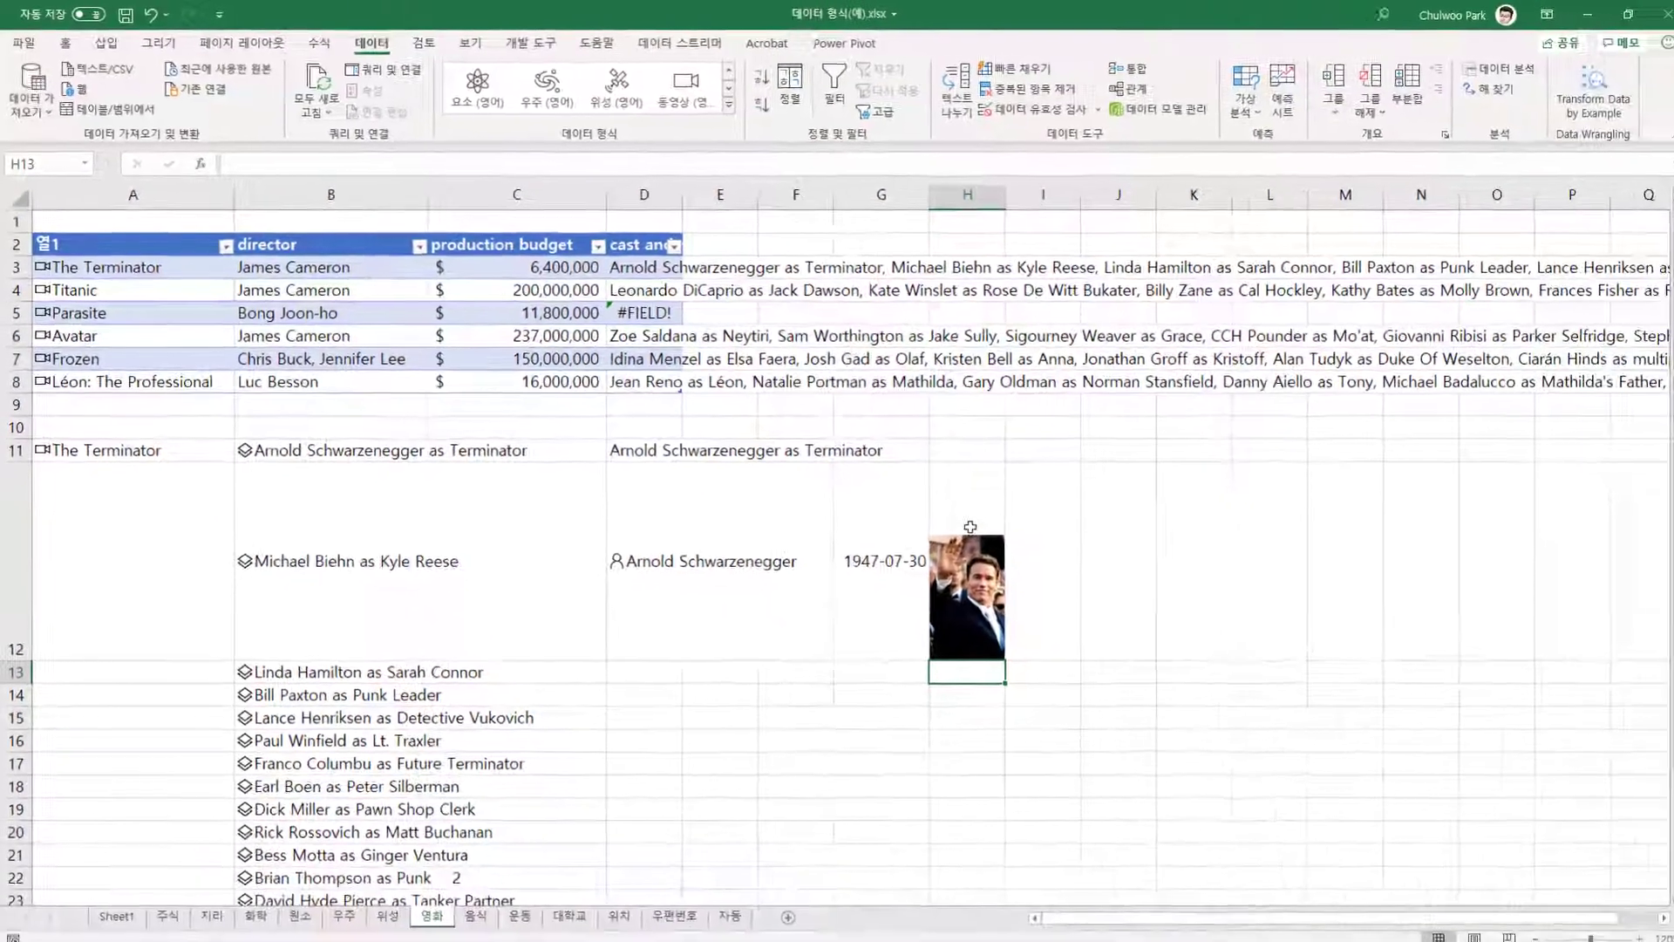
# Insert the person's place of birth, Graz, from D12's field list.
pyautogui.click(961, 521)
pyautogui.click(739, 514)
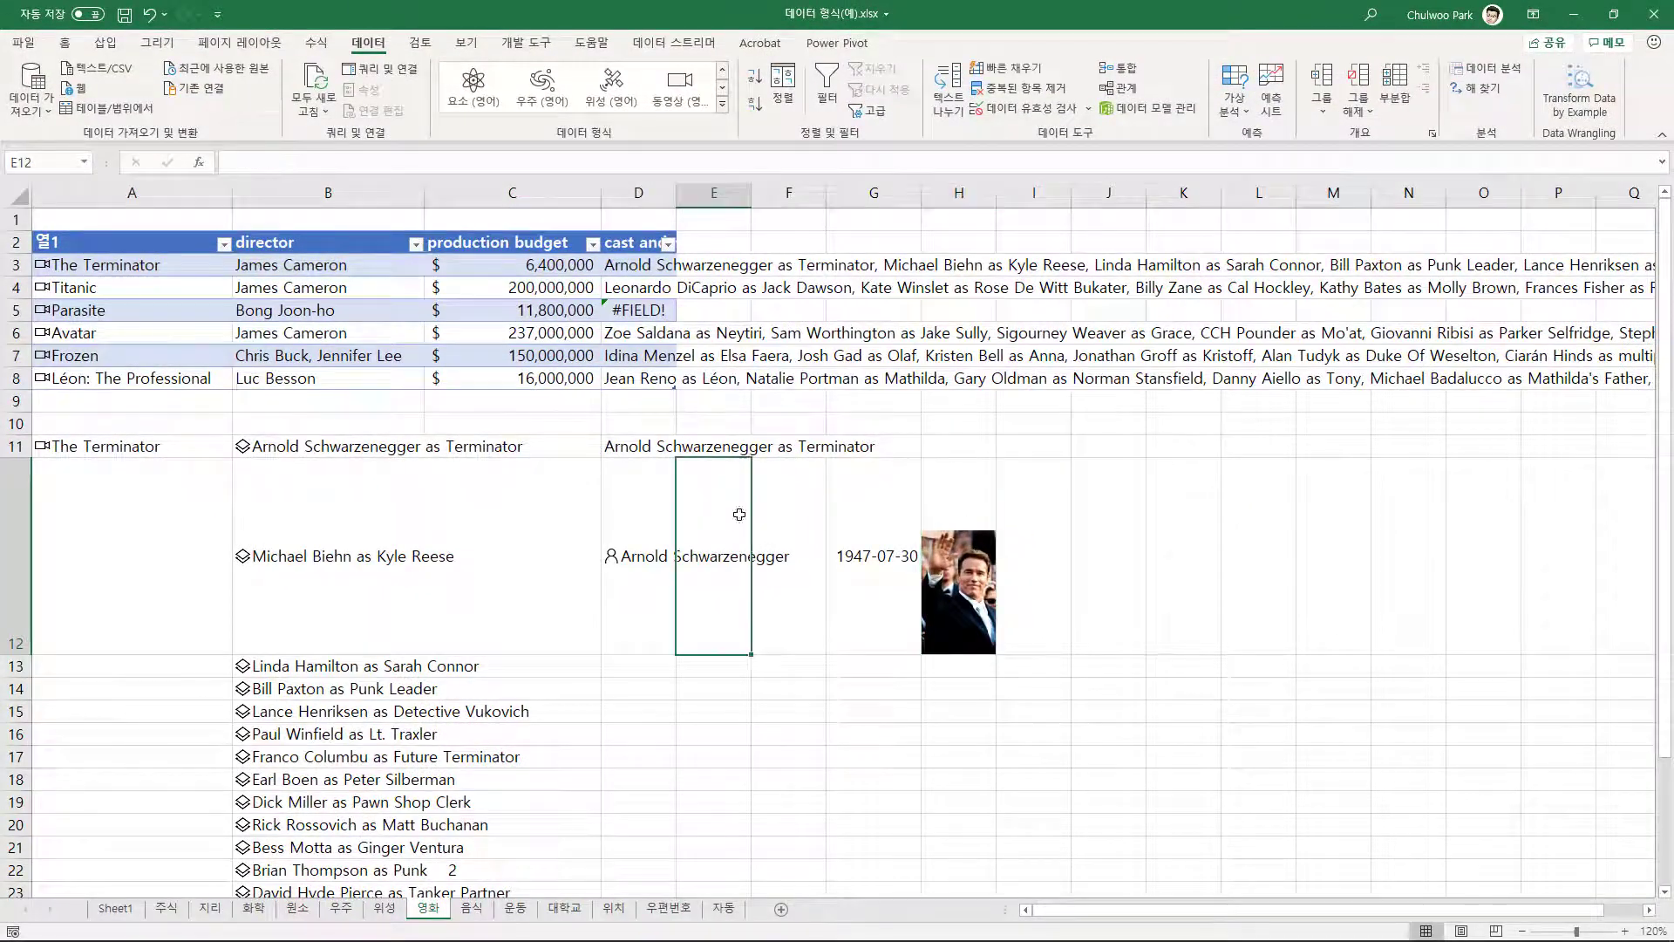
pyautogui.click(644, 536)
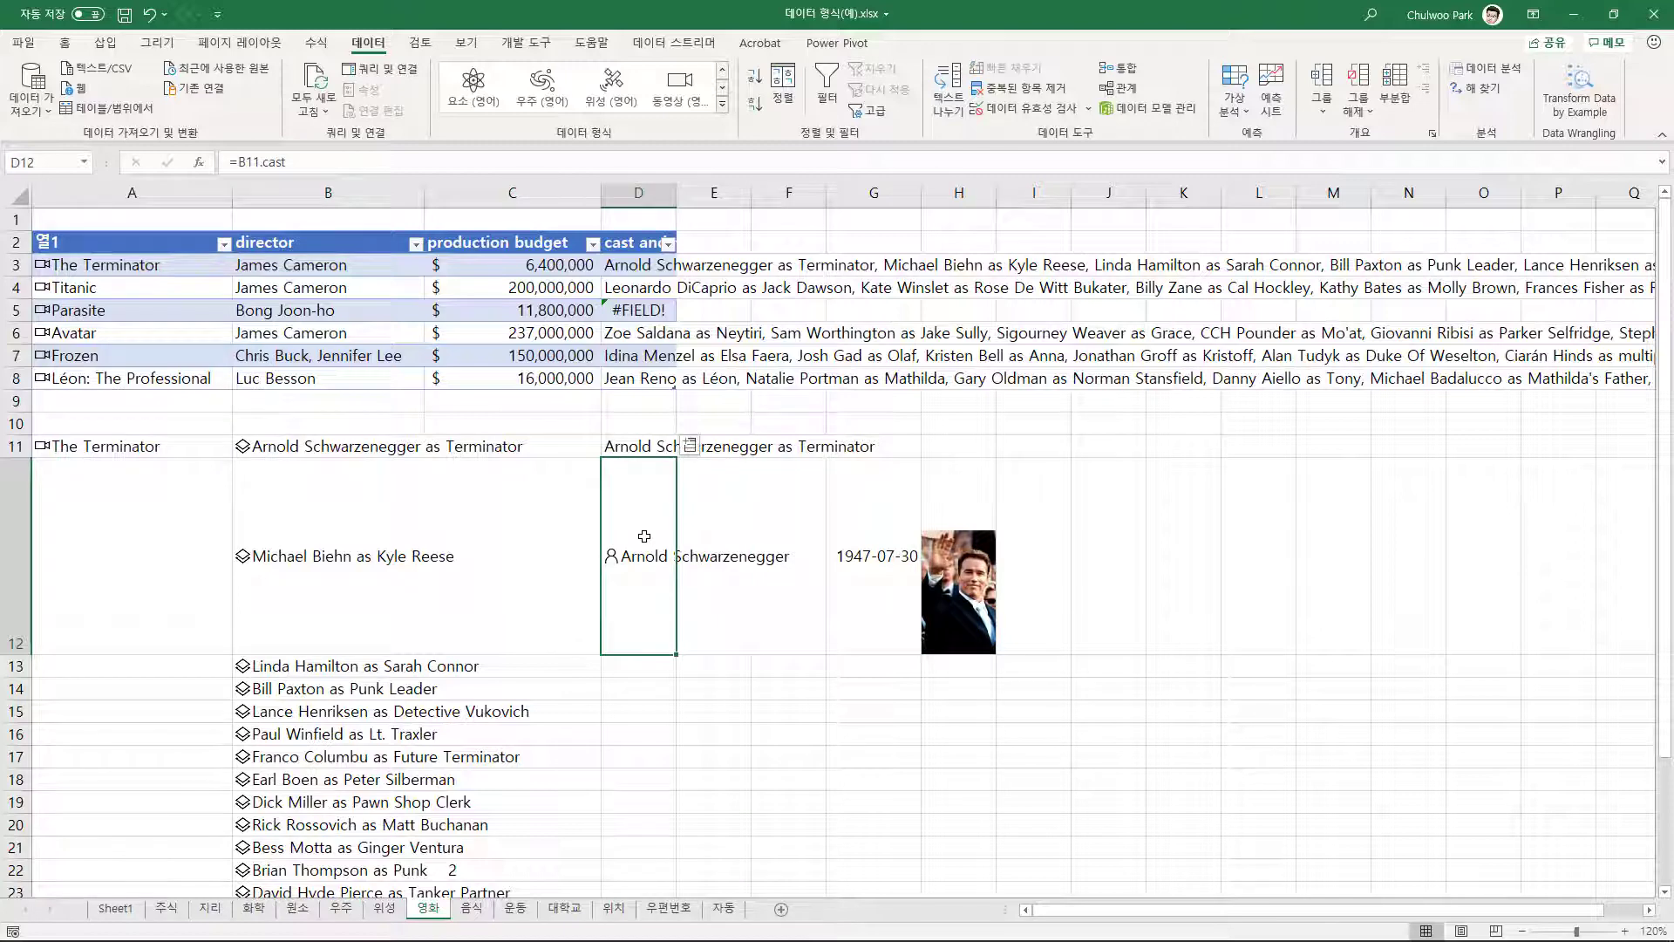
pyautogui.click(691, 446)
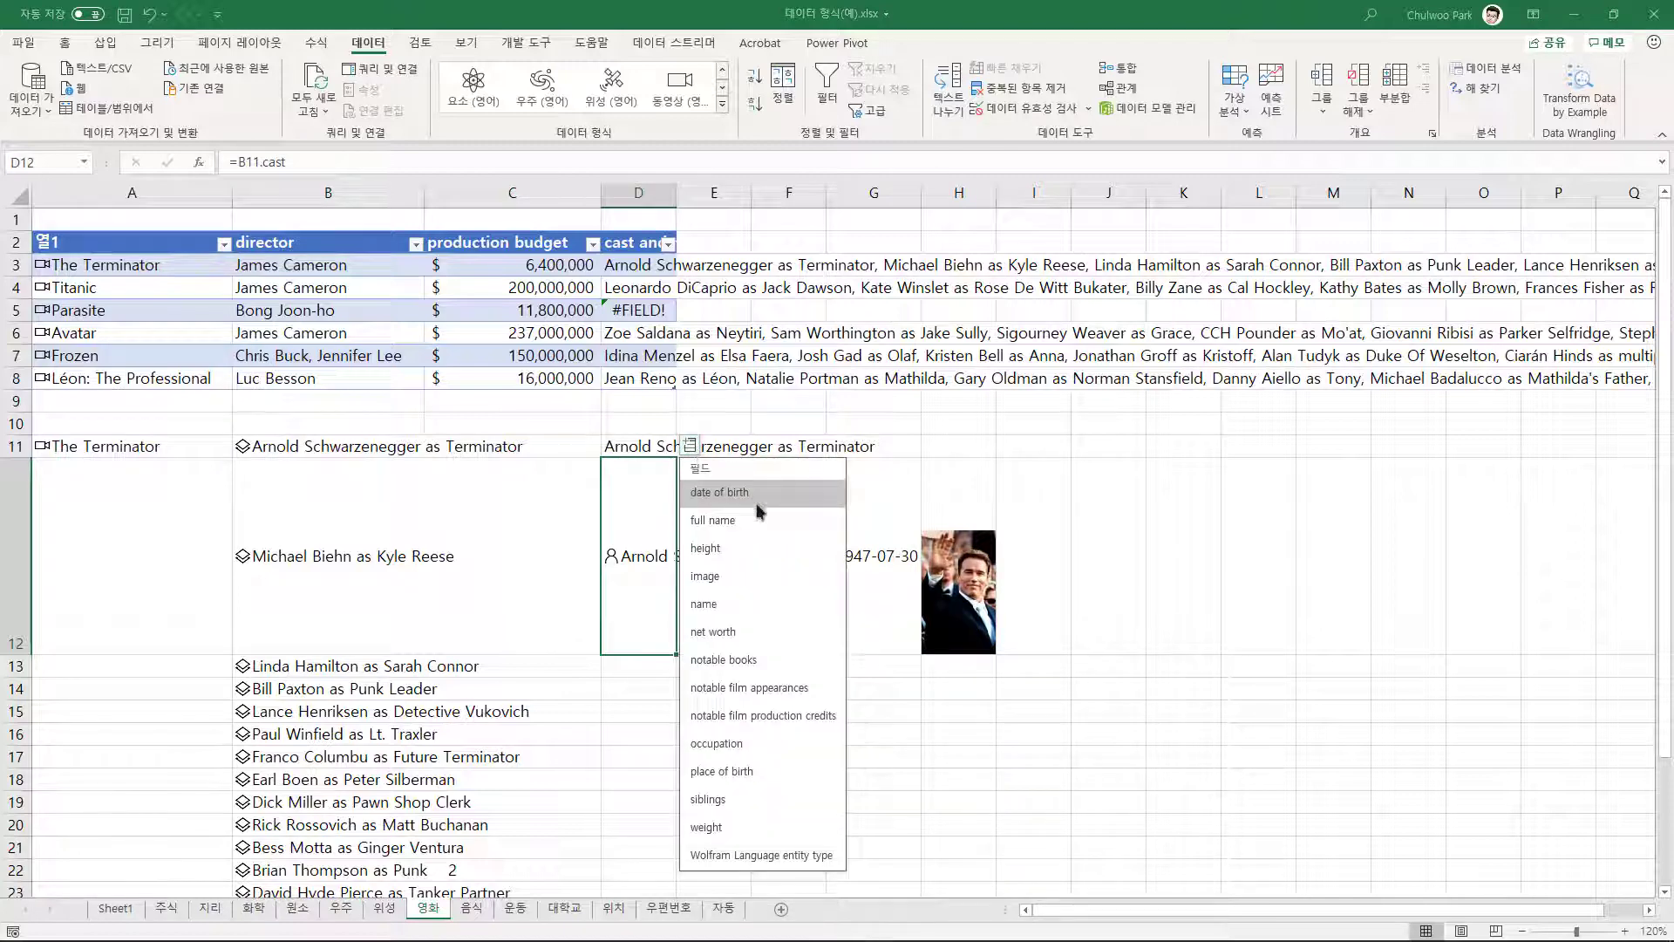
pyautogui.click(787, 773)
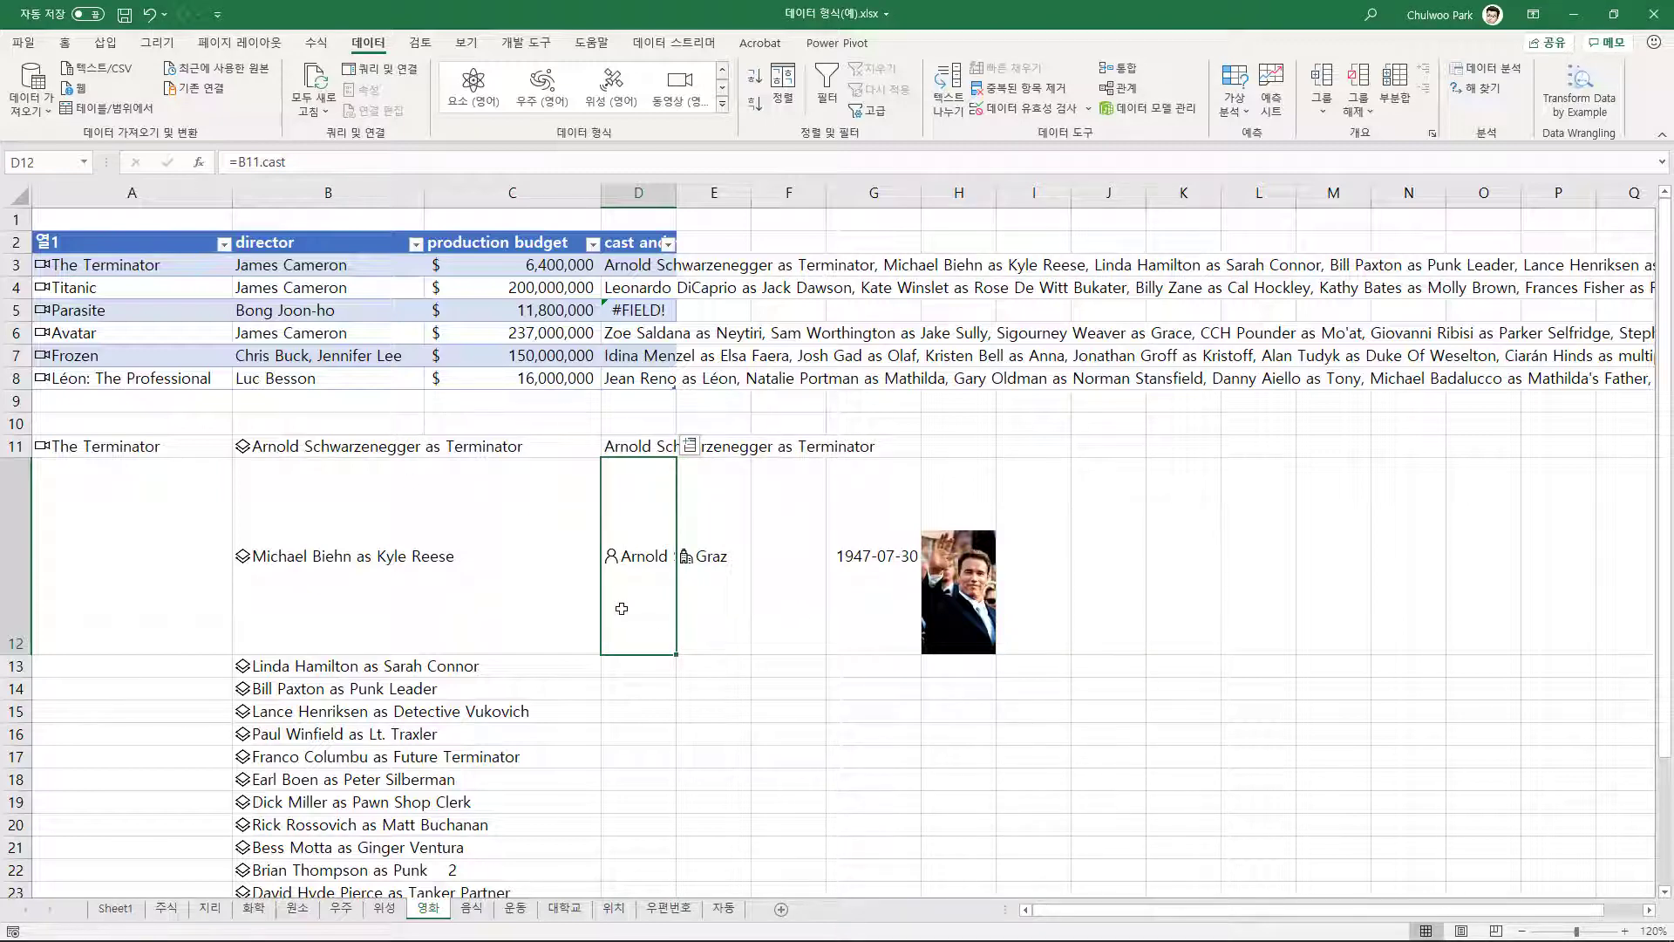
# Convert the ten foods in A2:A11 to the 식료품 type, matching spam to Hormel Spam pork, and autofit column A.
pyautogui.click(471, 908)
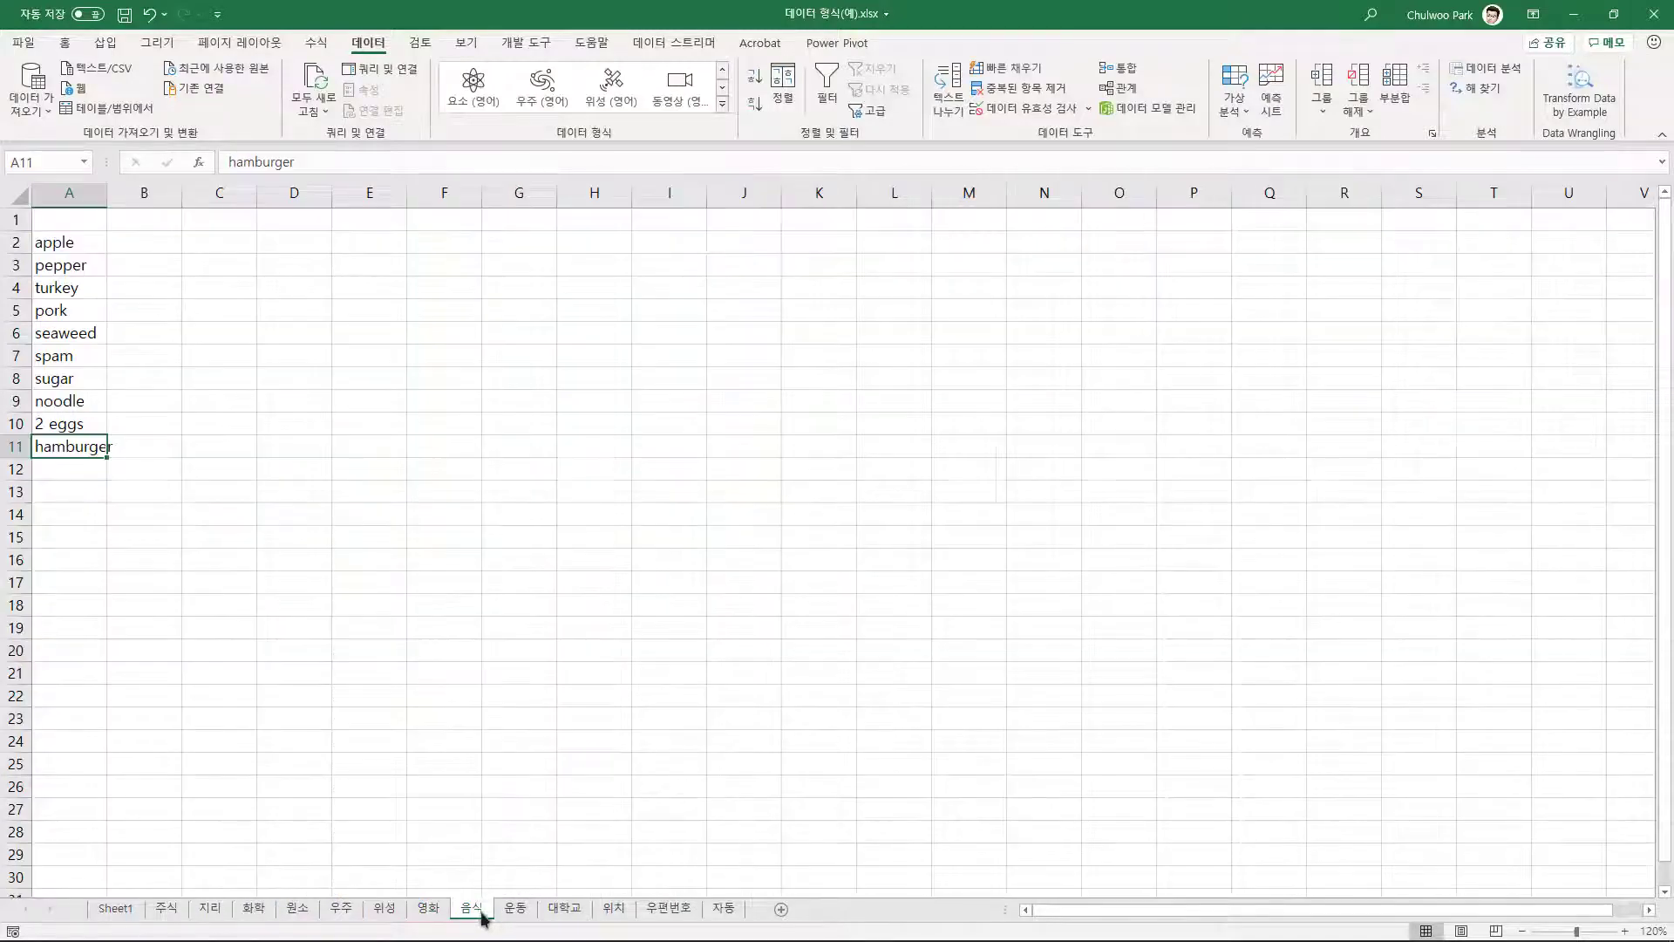
pyautogui.moveTo(82, 243); pyautogui.dragTo(71, 443)
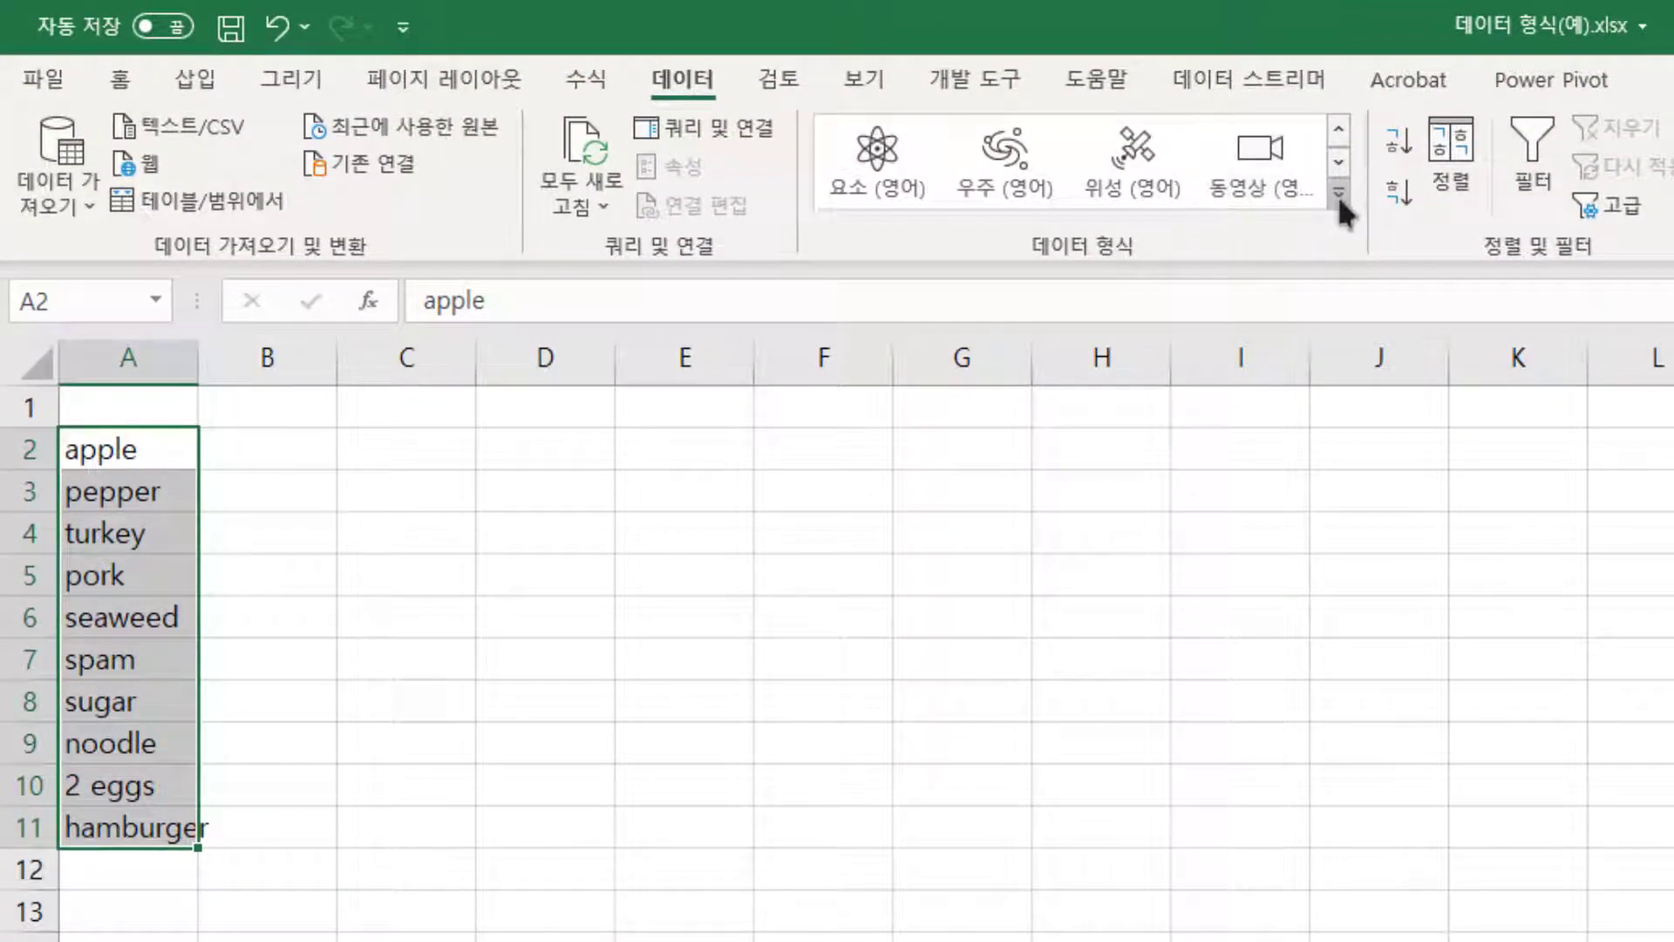
pyautogui.click(1338, 191)
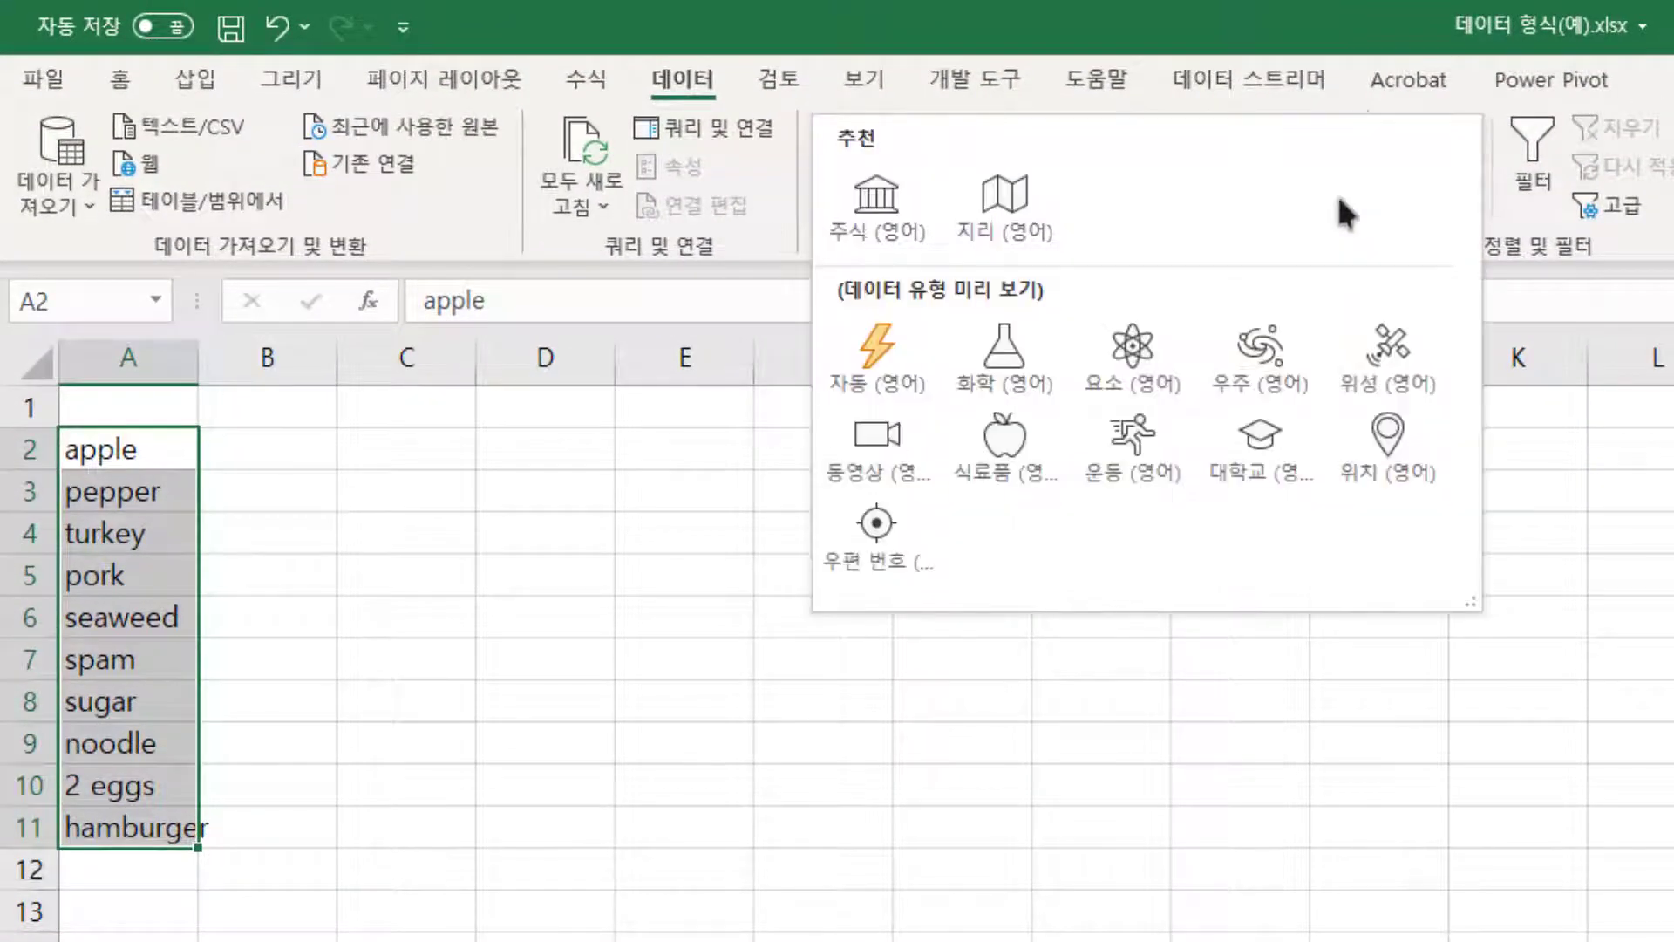
pyautogui.click(992, 474)
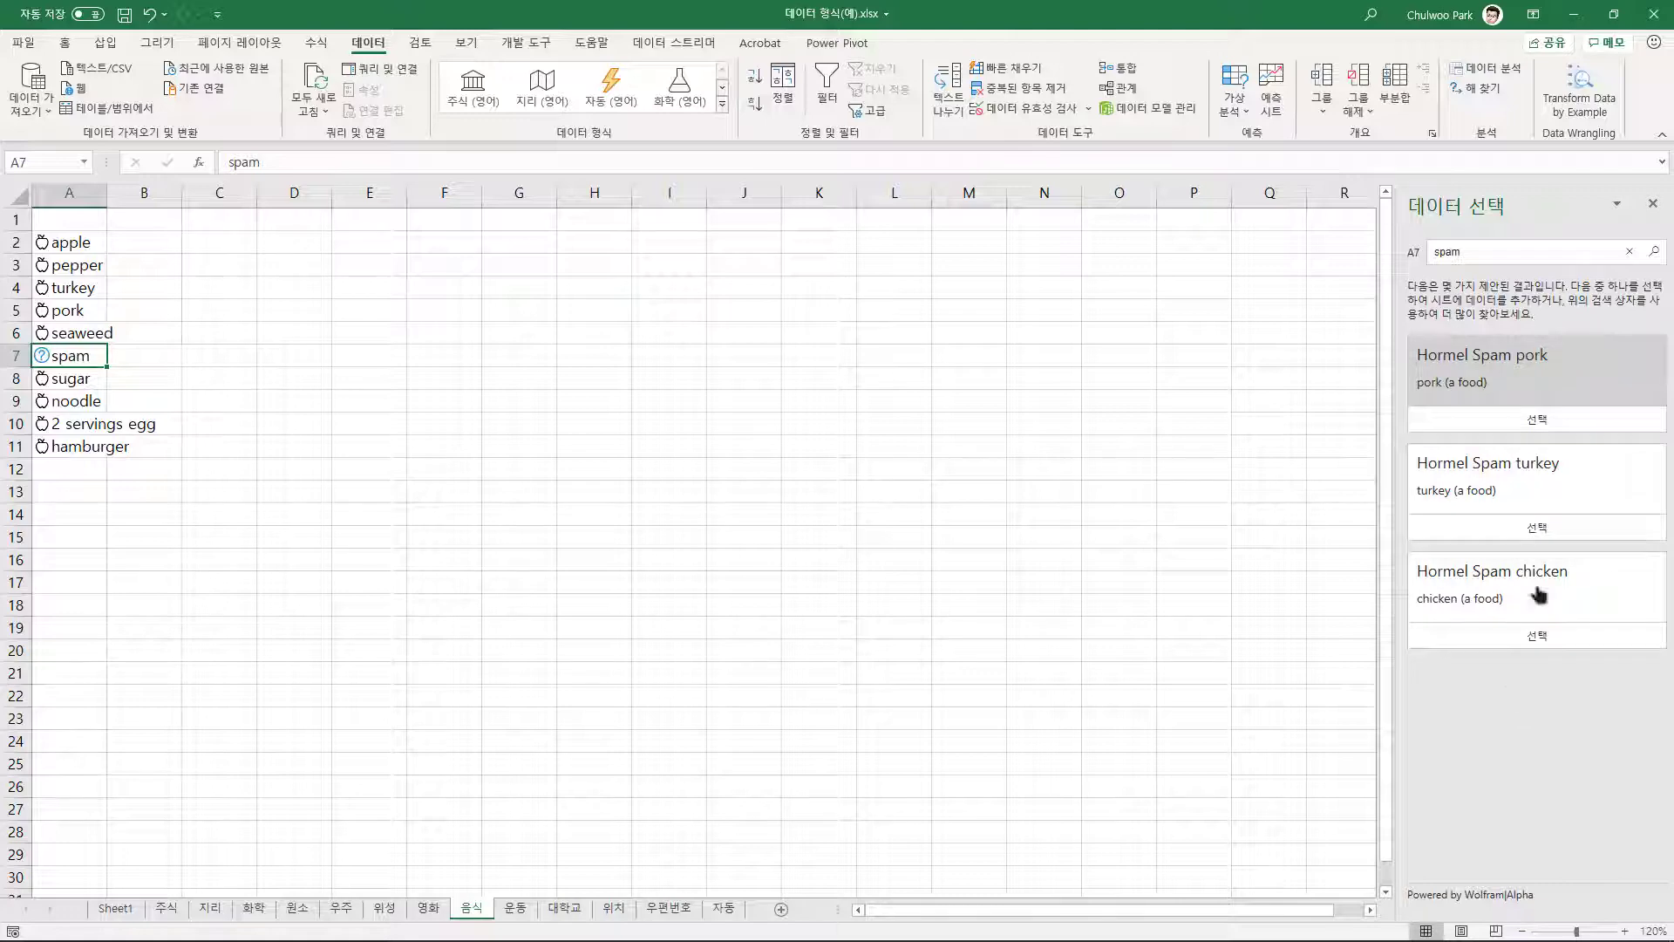
pyautogui.click(1538, 420)
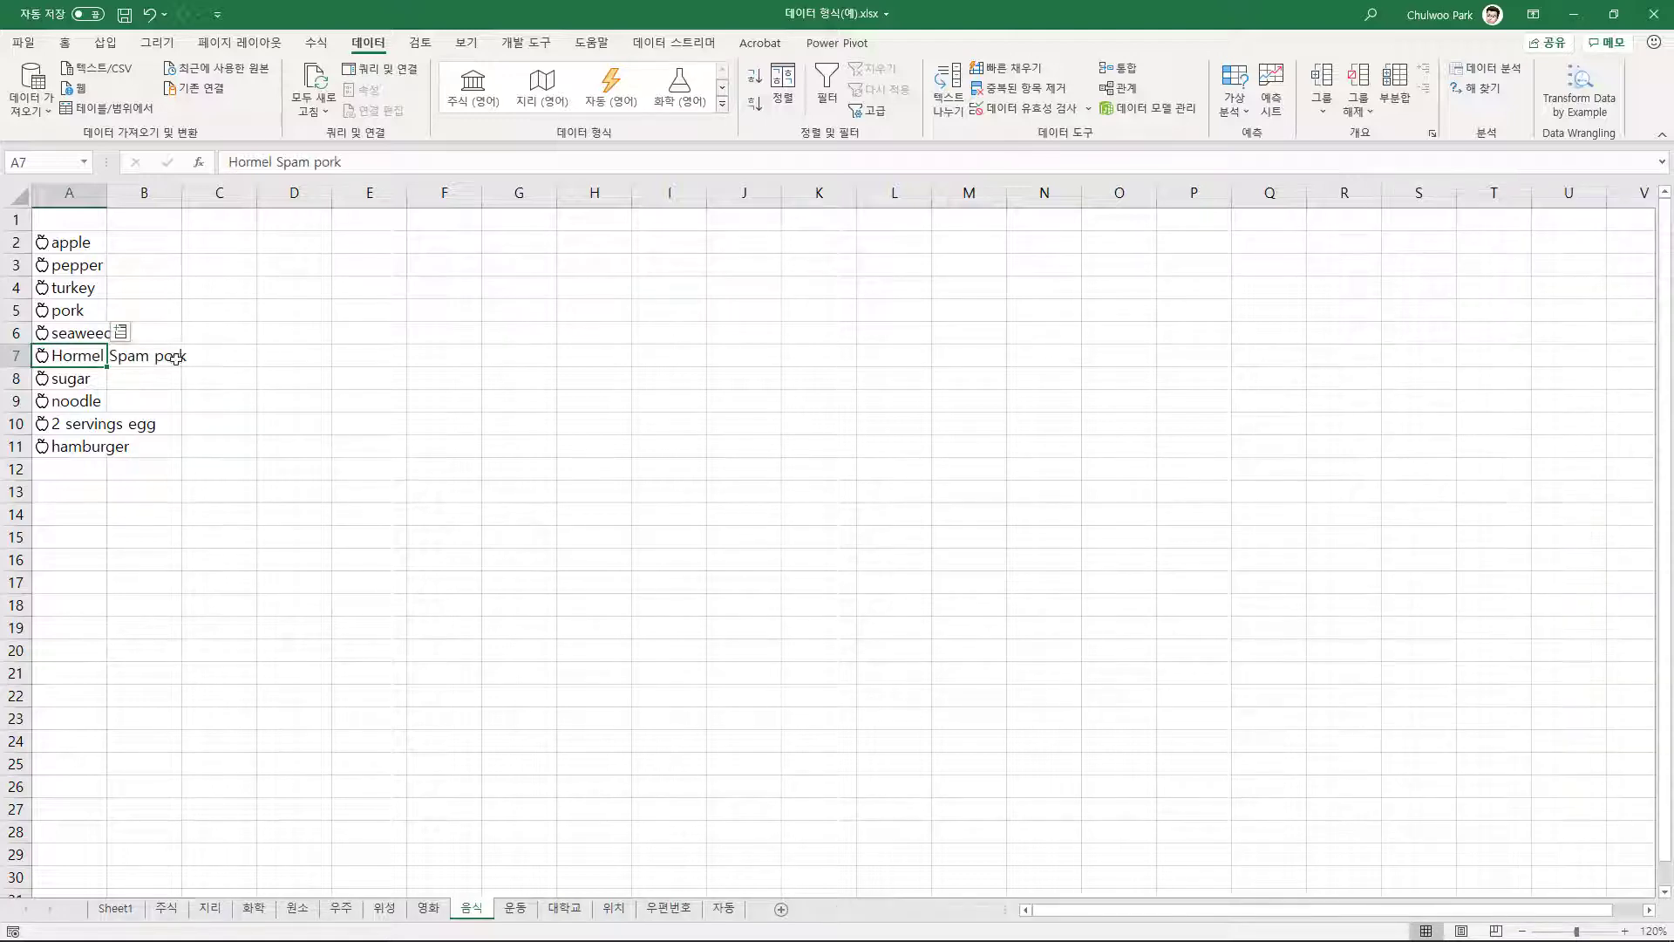
pyautogui.doubleClick(109, 207)
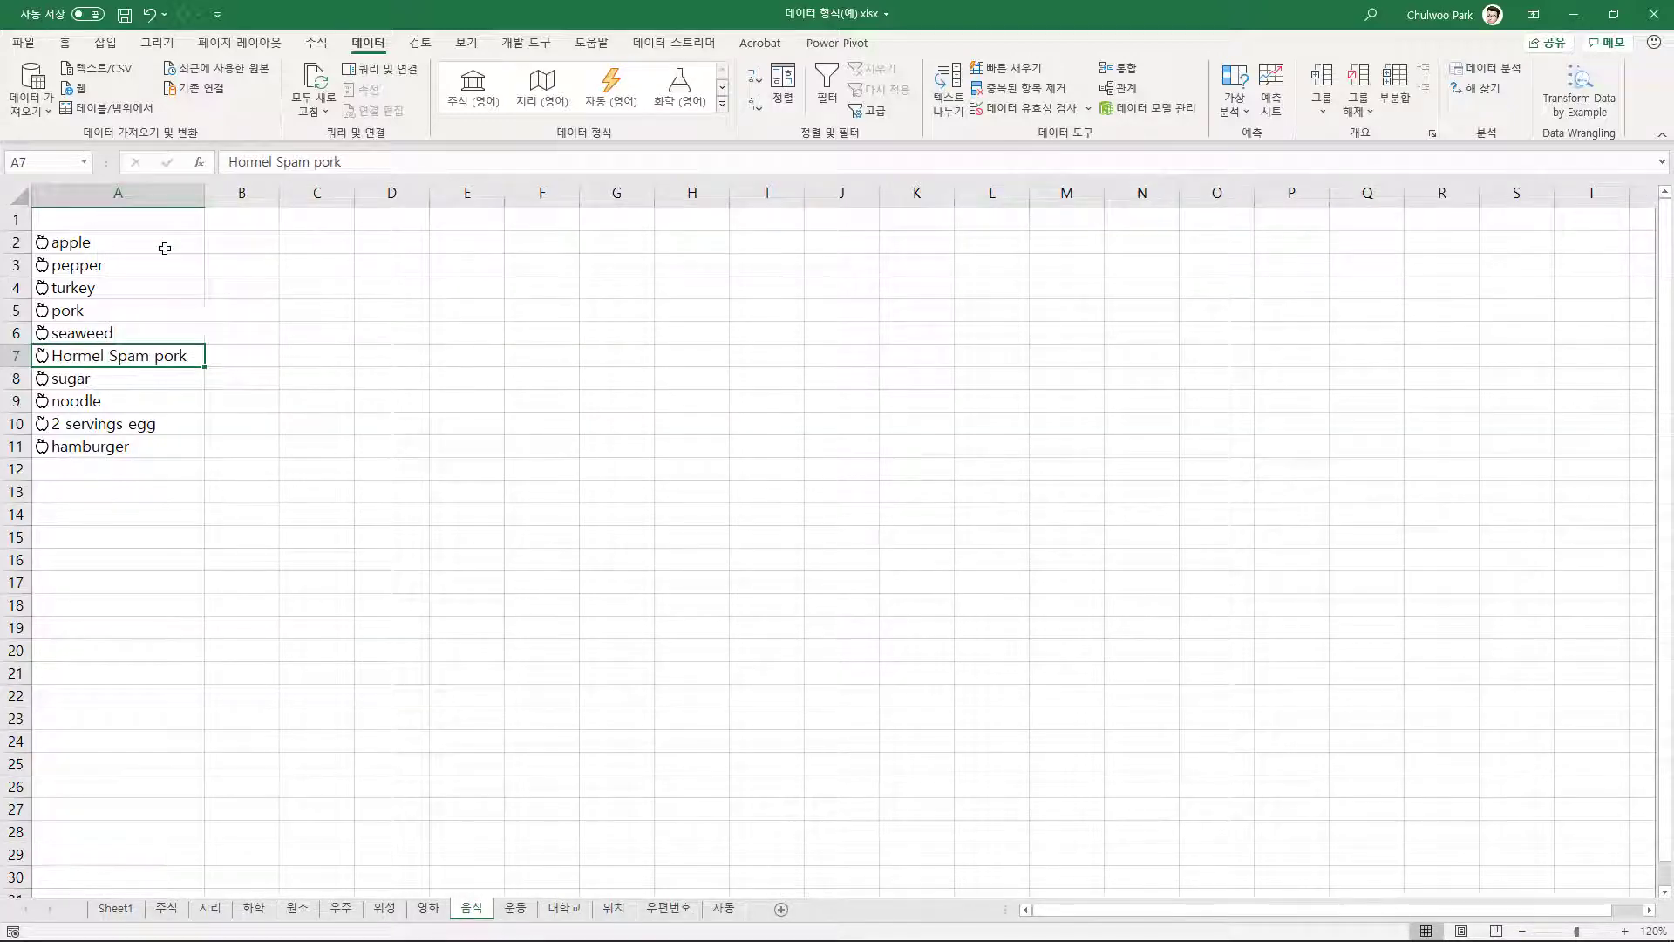
pyautogui.moveTo(165, 247); pyautogui.dragTo(157, 444)
# Make the food list a table and add a calories column, widening column B.
pyautogui.click(105, 43)
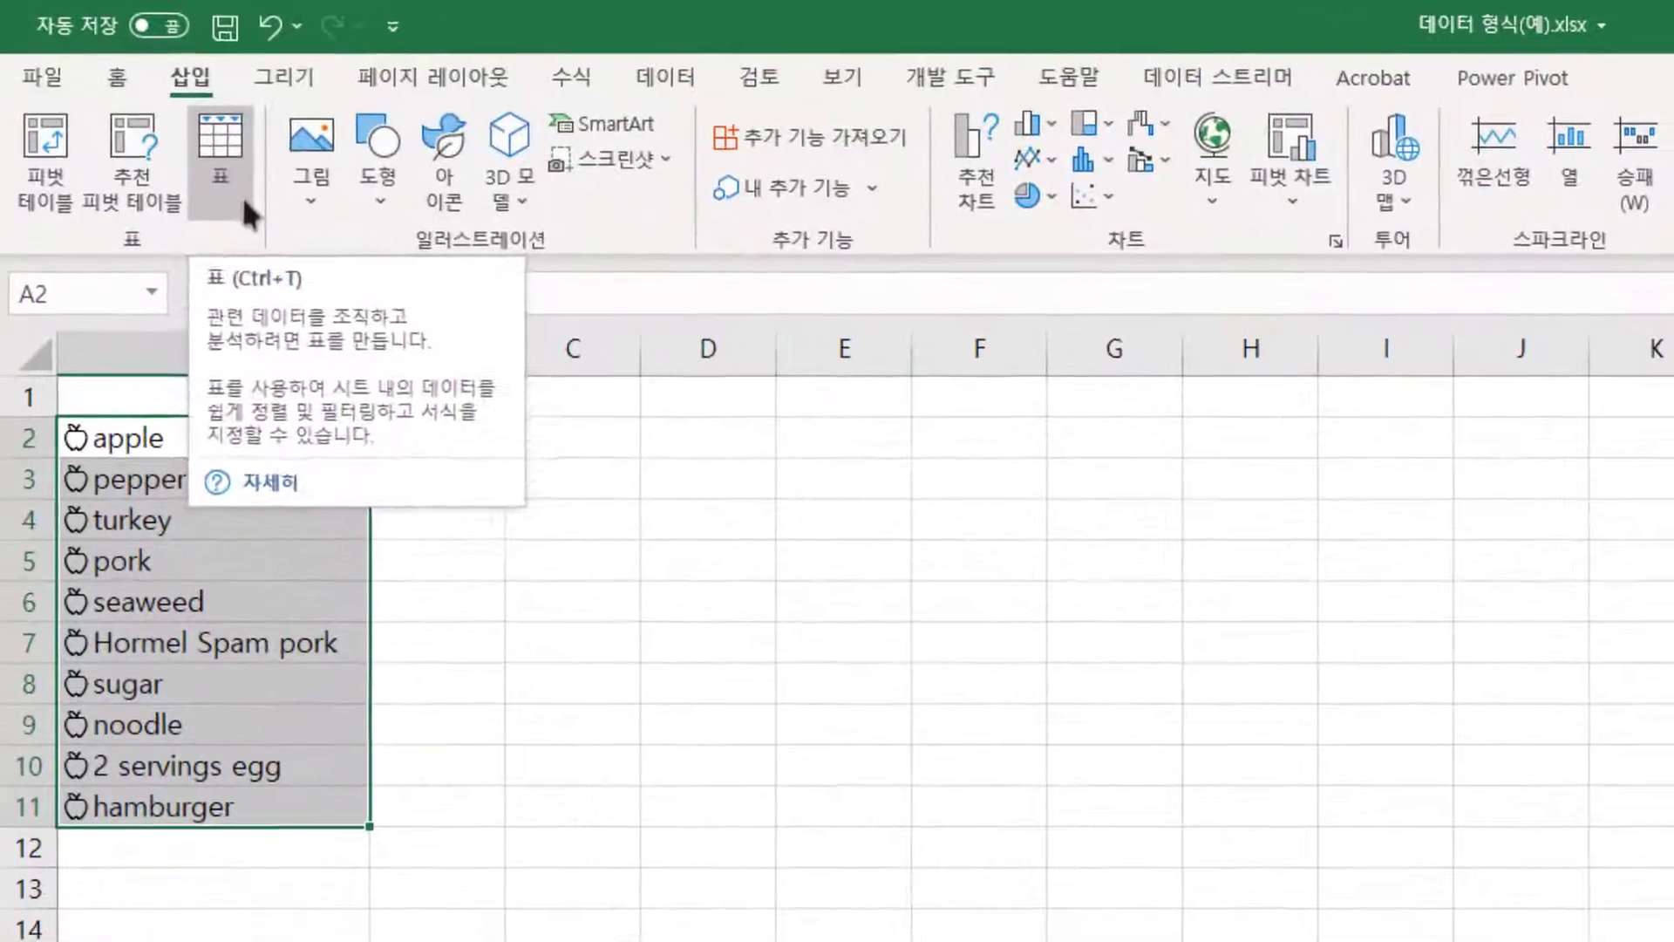
pyautogui.click(135, 114)
pyautogui.click(956, 844)
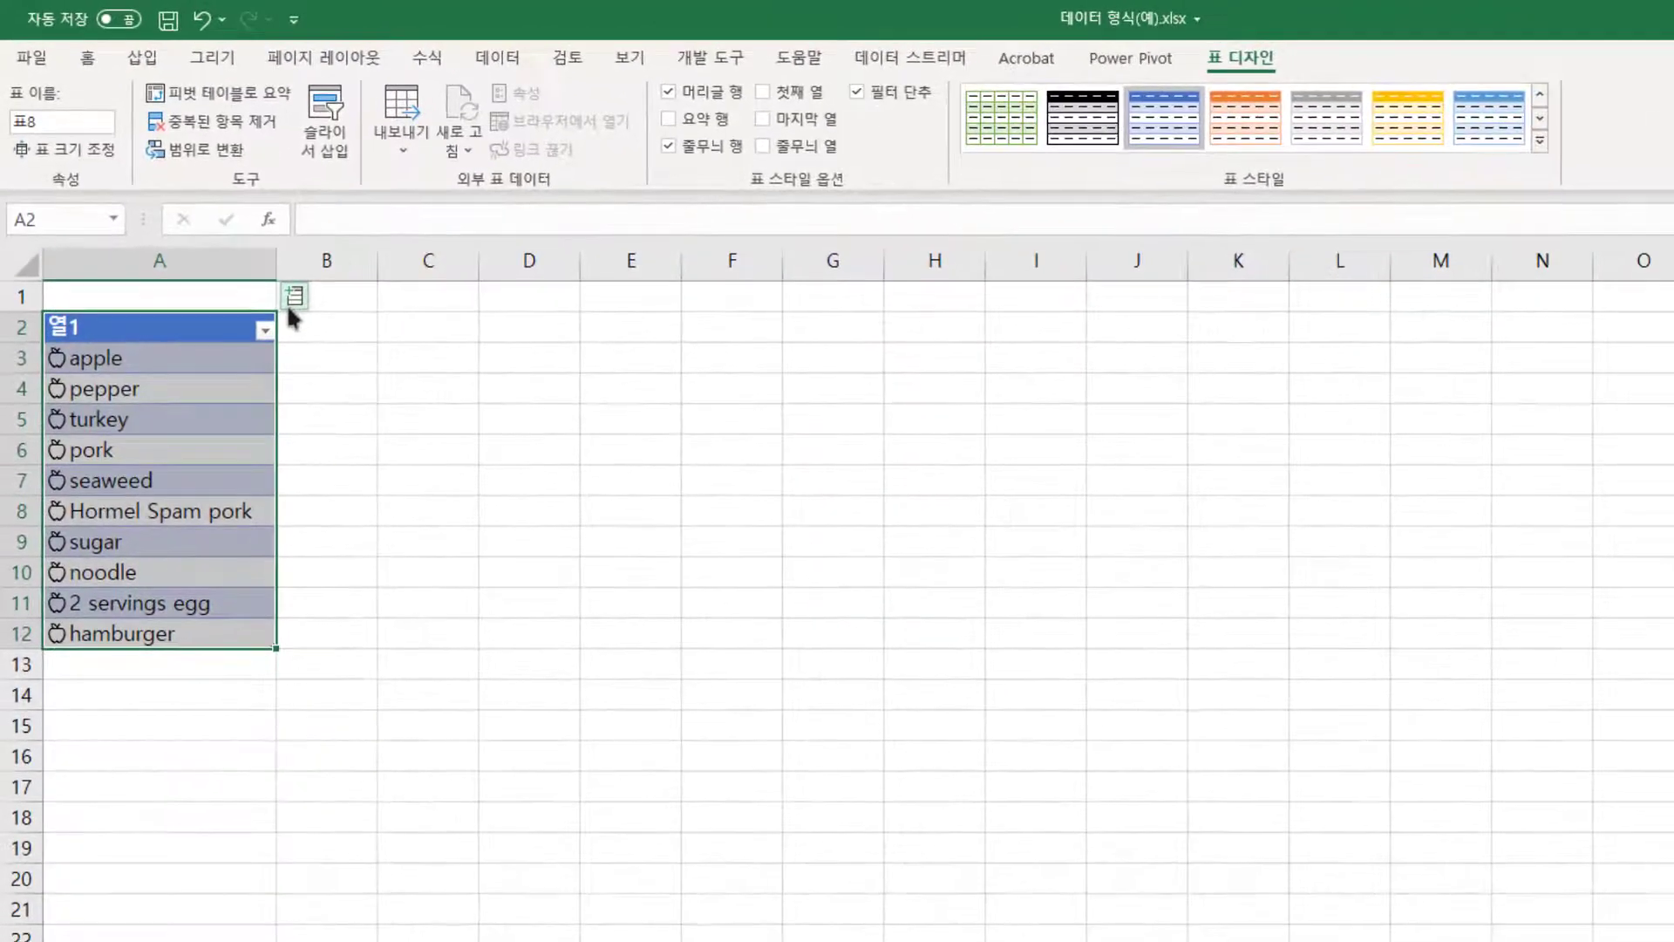
pyautogui.click(295, 295)
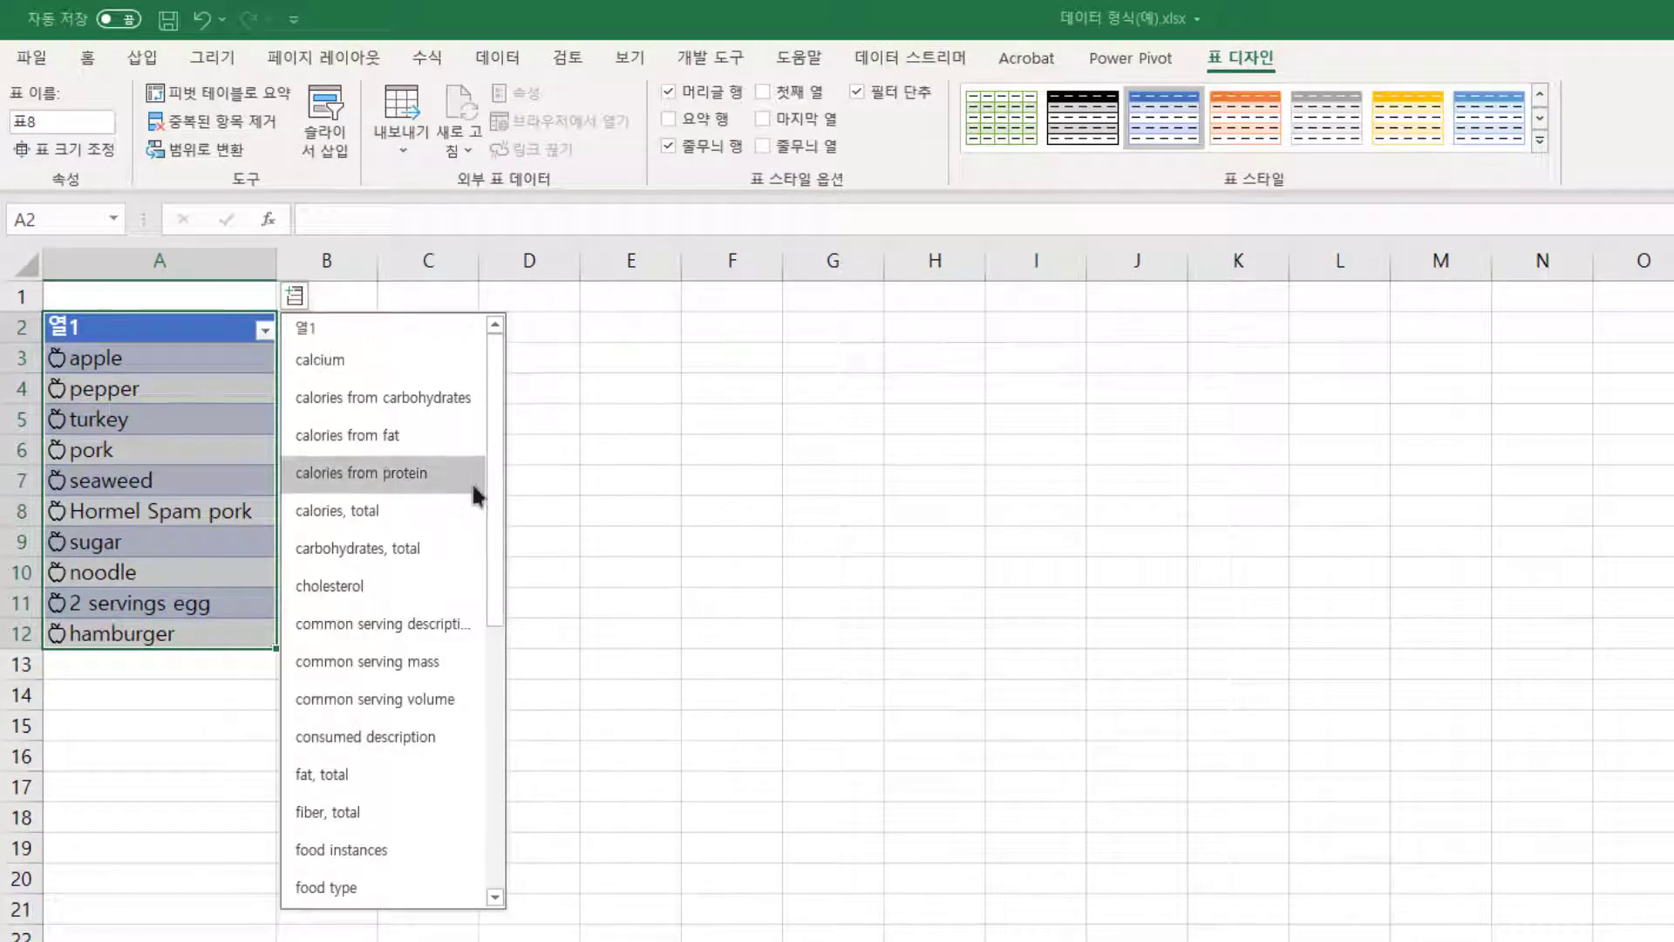
pyautogui.click(435, 508)
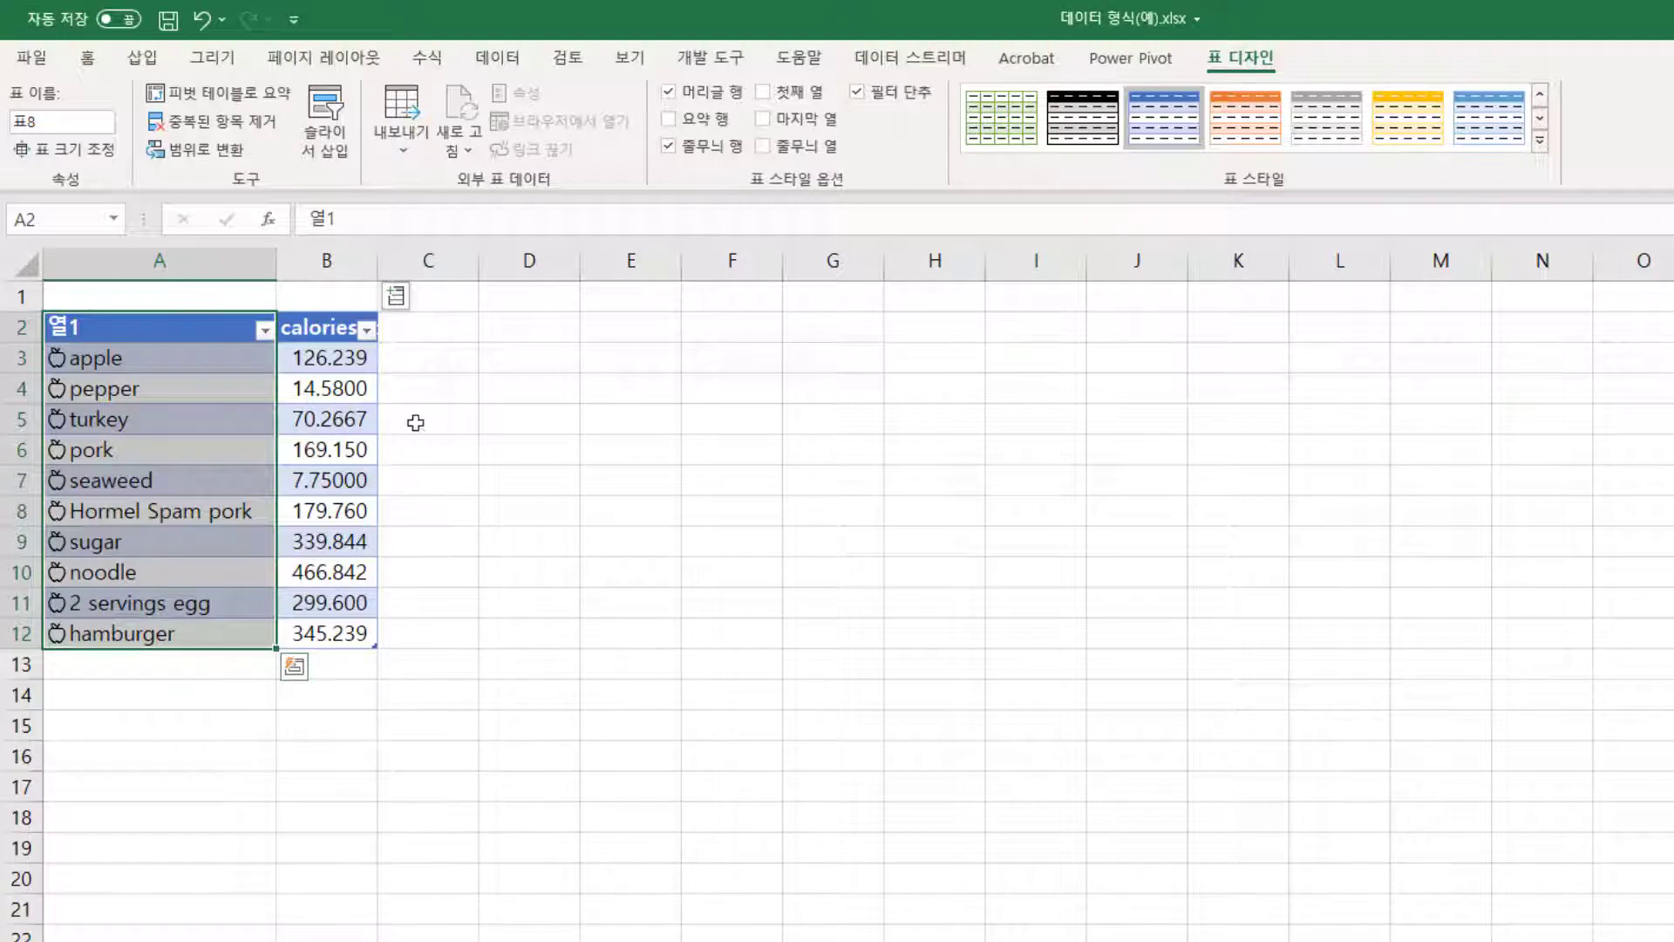
pyautogui.doubleClick(376, 250)
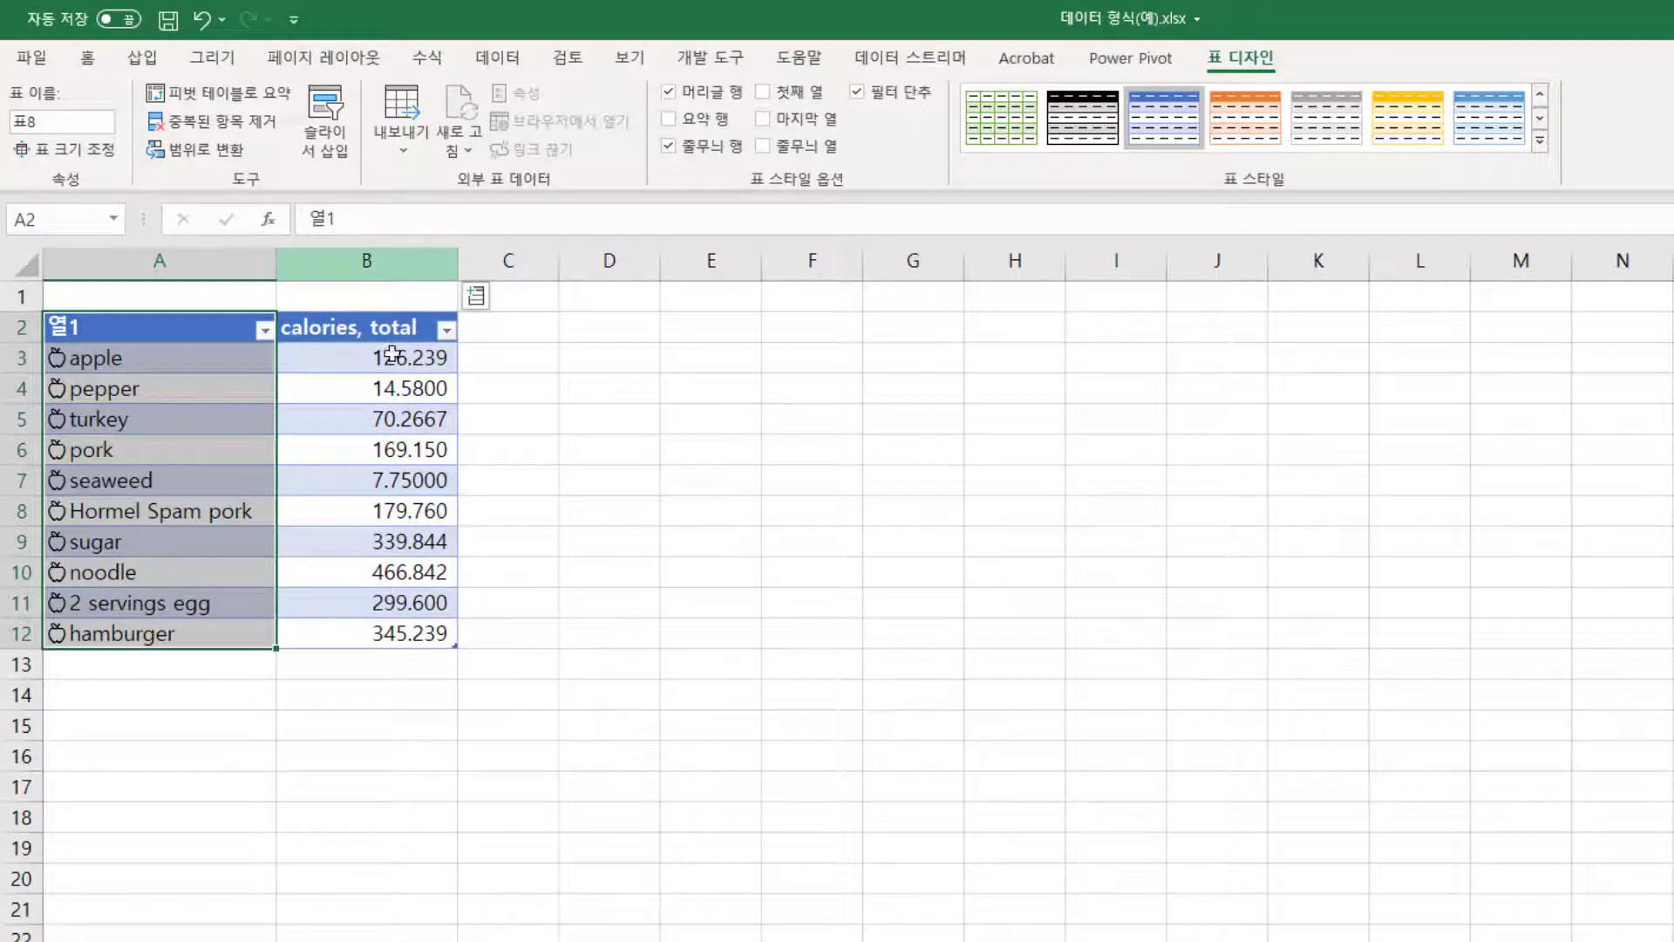
# Add a 'sugar, total' column and widen column C to show its values.
pyautogui.click(474, 295)
pyautogui.moveTo(676, 528); pyautogui.dragTo(623, 684)
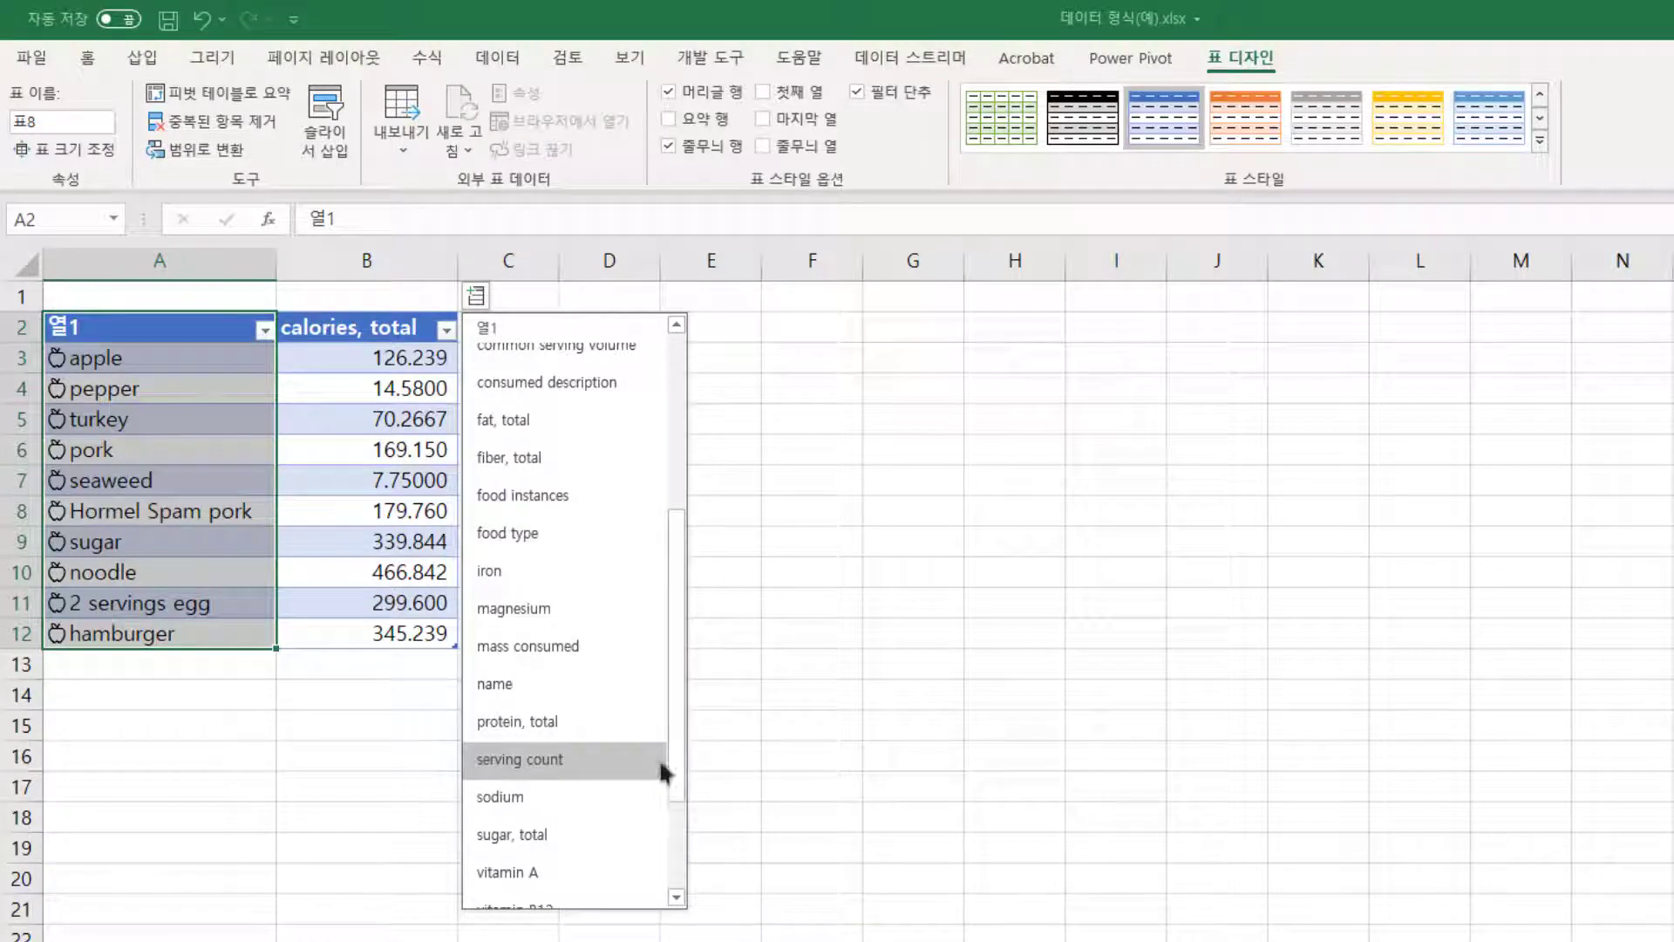
pyautogui.click(574, 833)
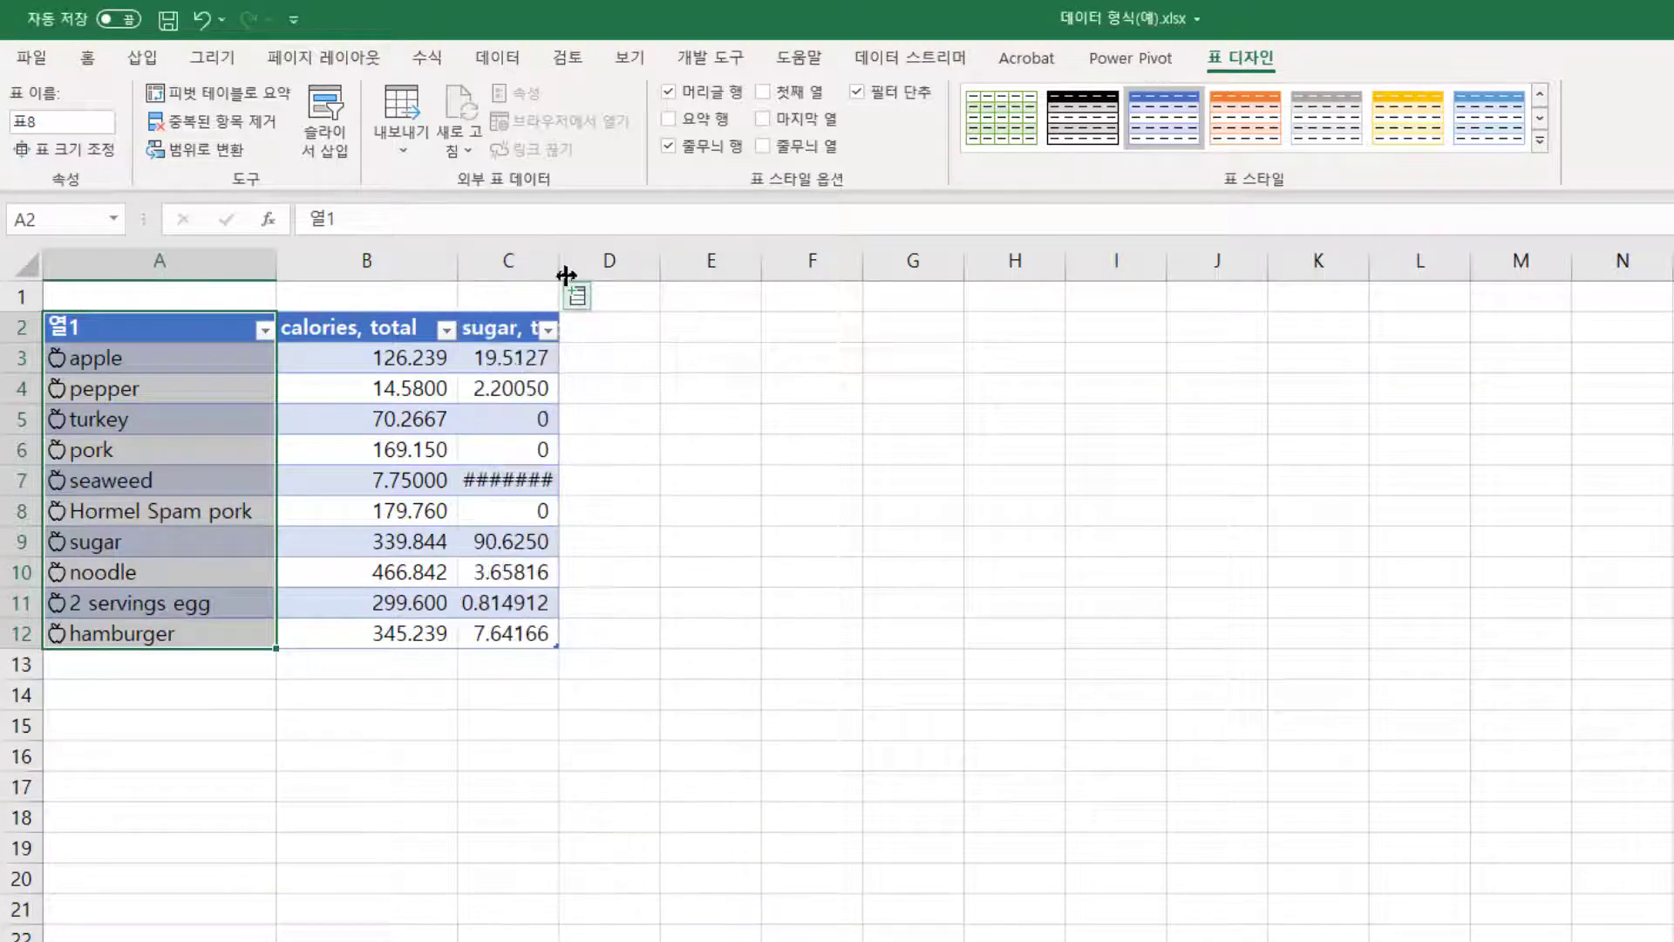
pyautogui.doubleClick(559, 261)
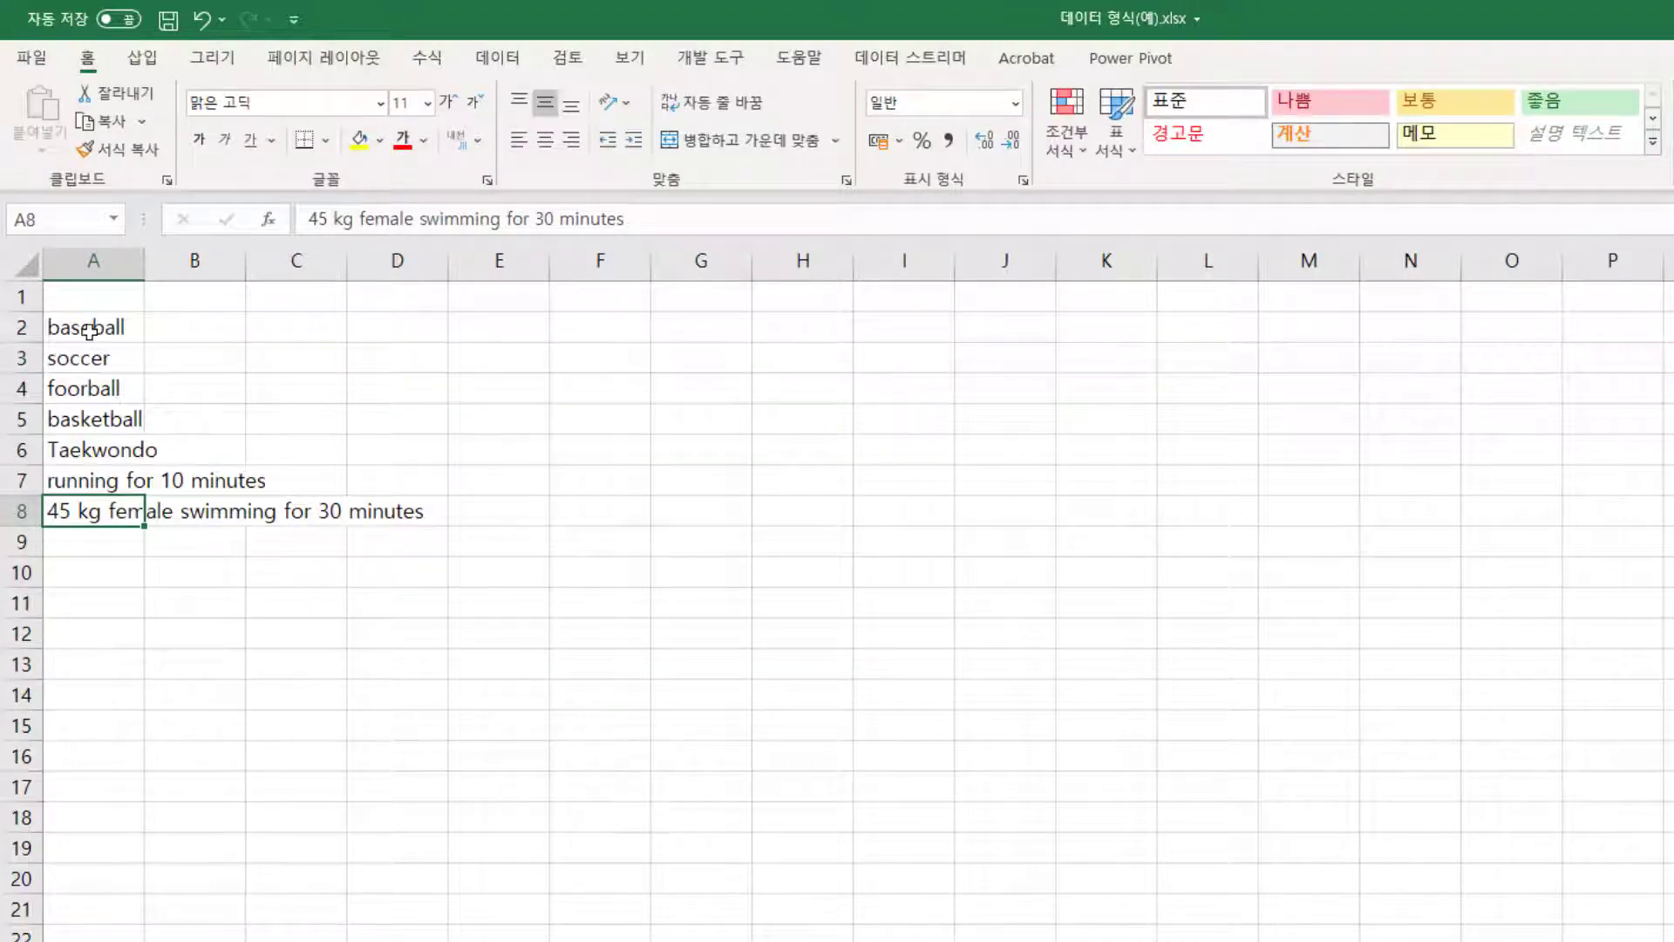
# Apply the 운동 data type to the seven activities in A2:A8 and widen column A.
pyautogui.moveTo(91, 329); pyautogui.dragTo(96, 513)
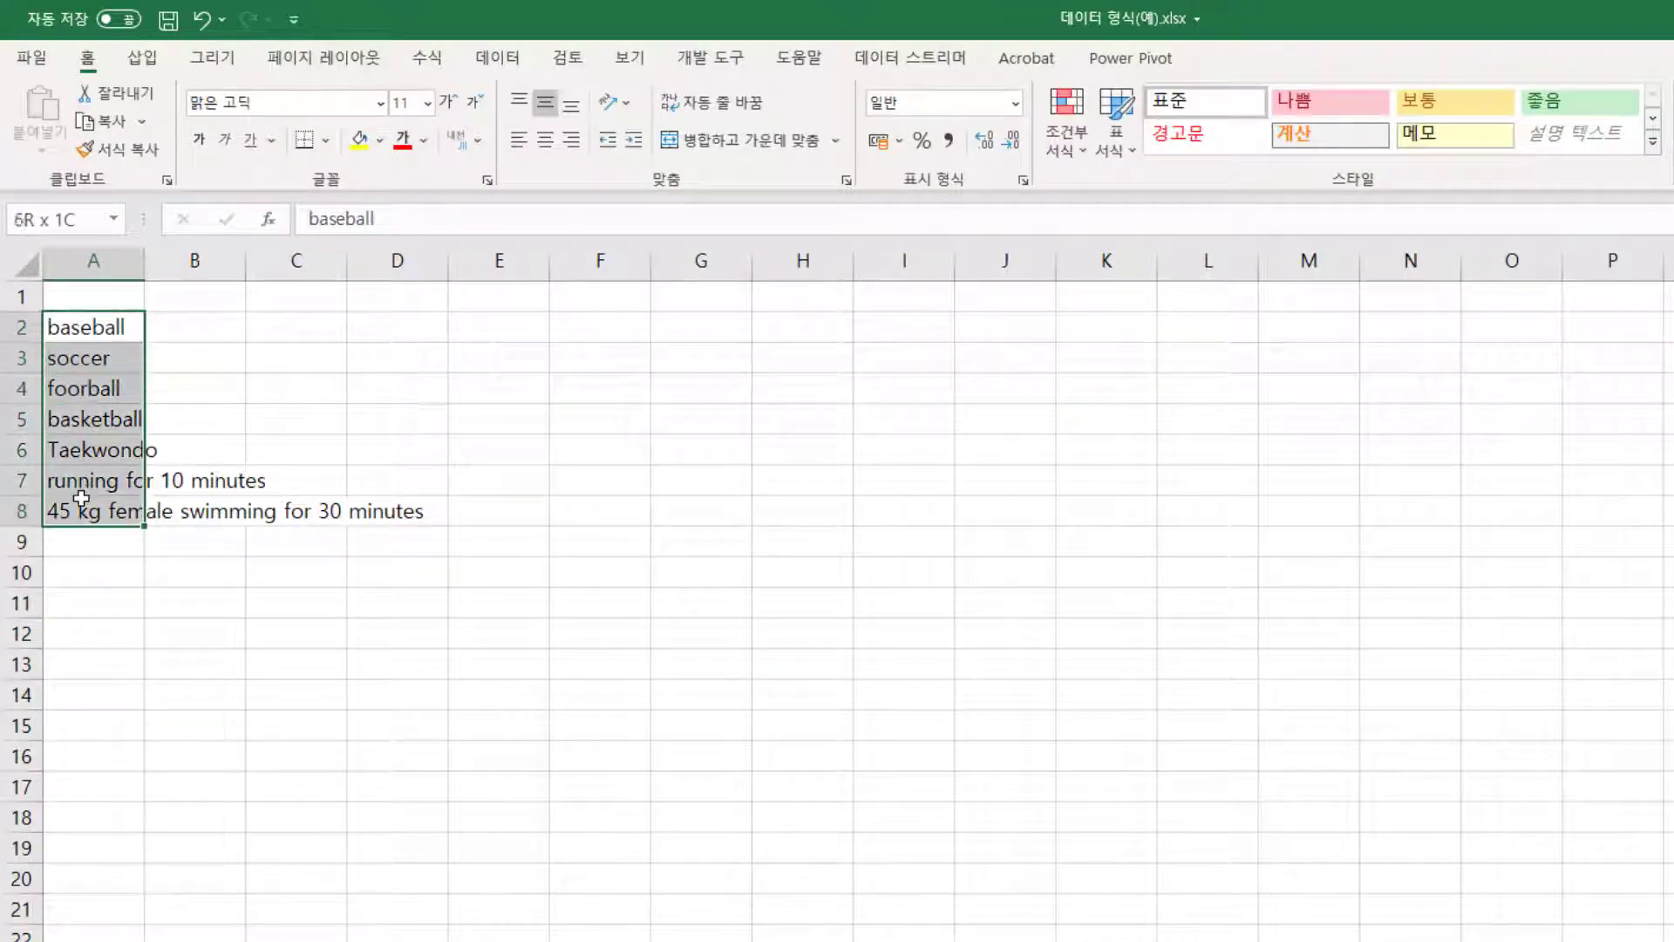
pyautogui.click(497, 58)
pyautogui.click(1384, 202)
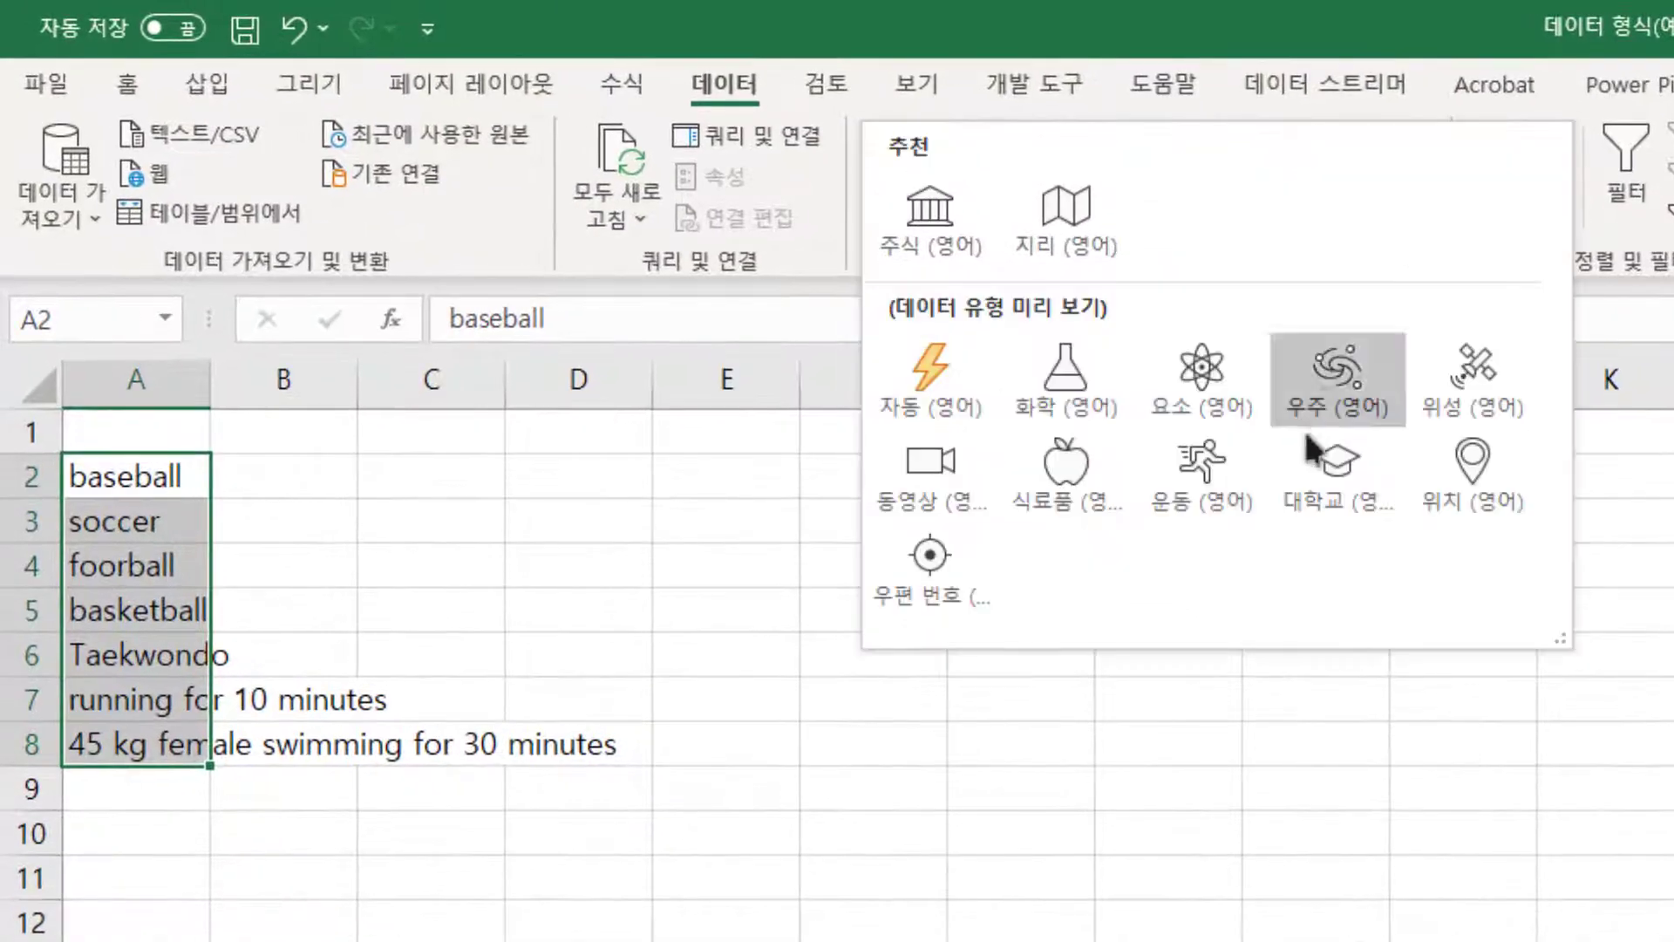
pyautogui.click(1173, 499)
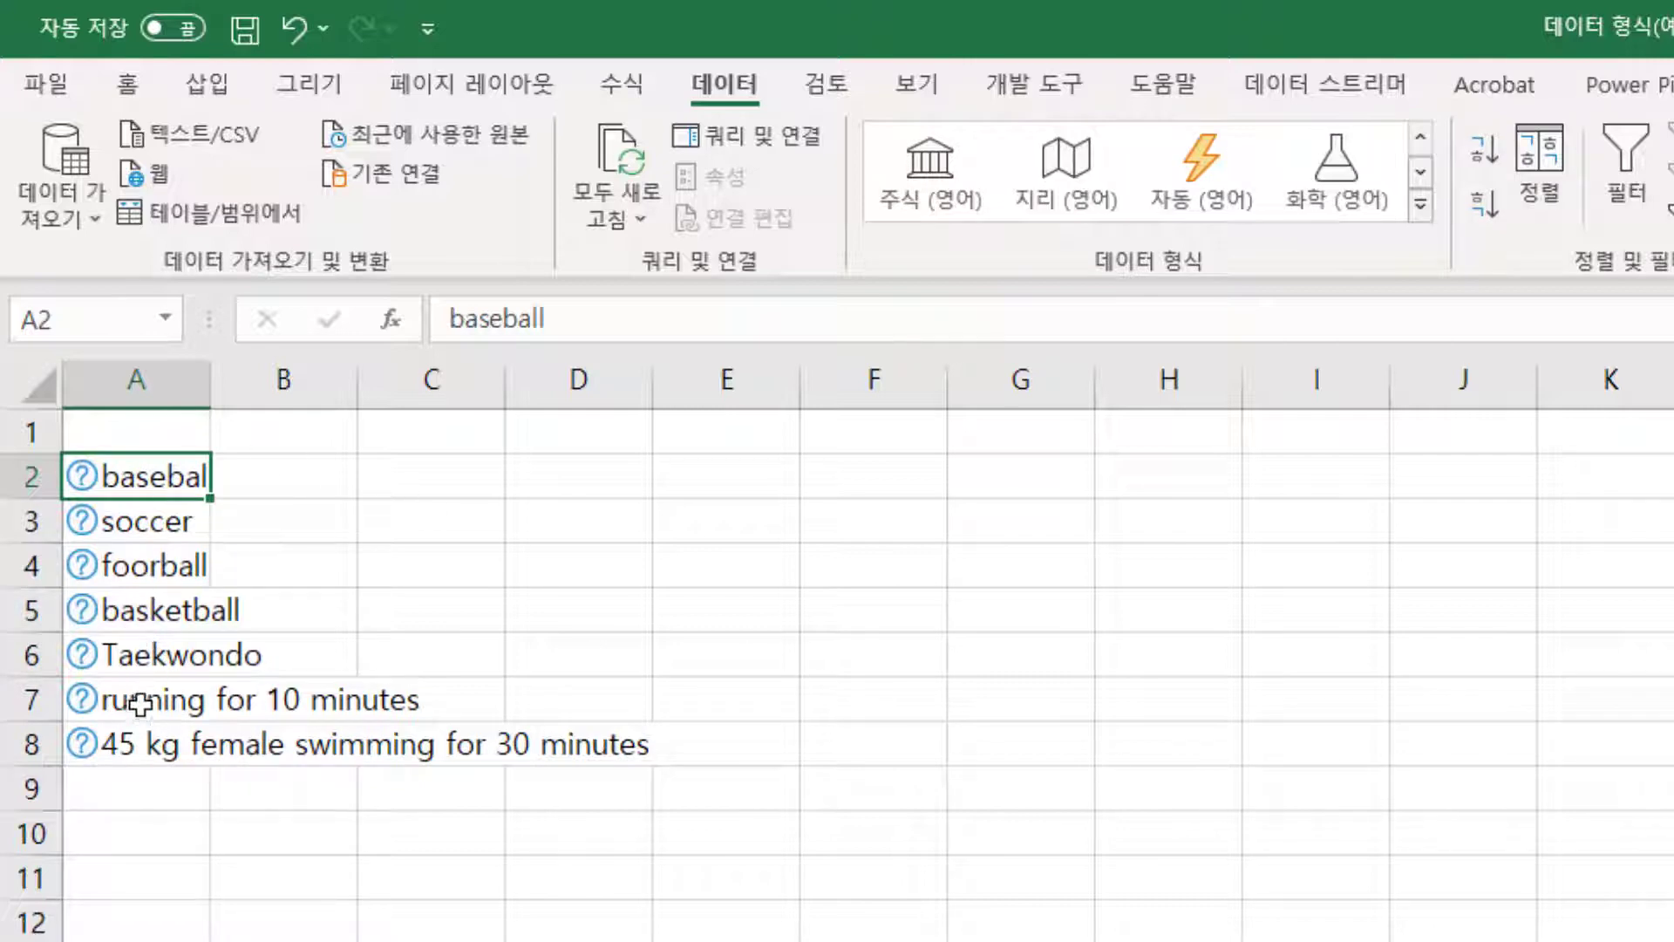
pyautogui.click(140, 702)
pyautogui.doubleClick(210, 379)
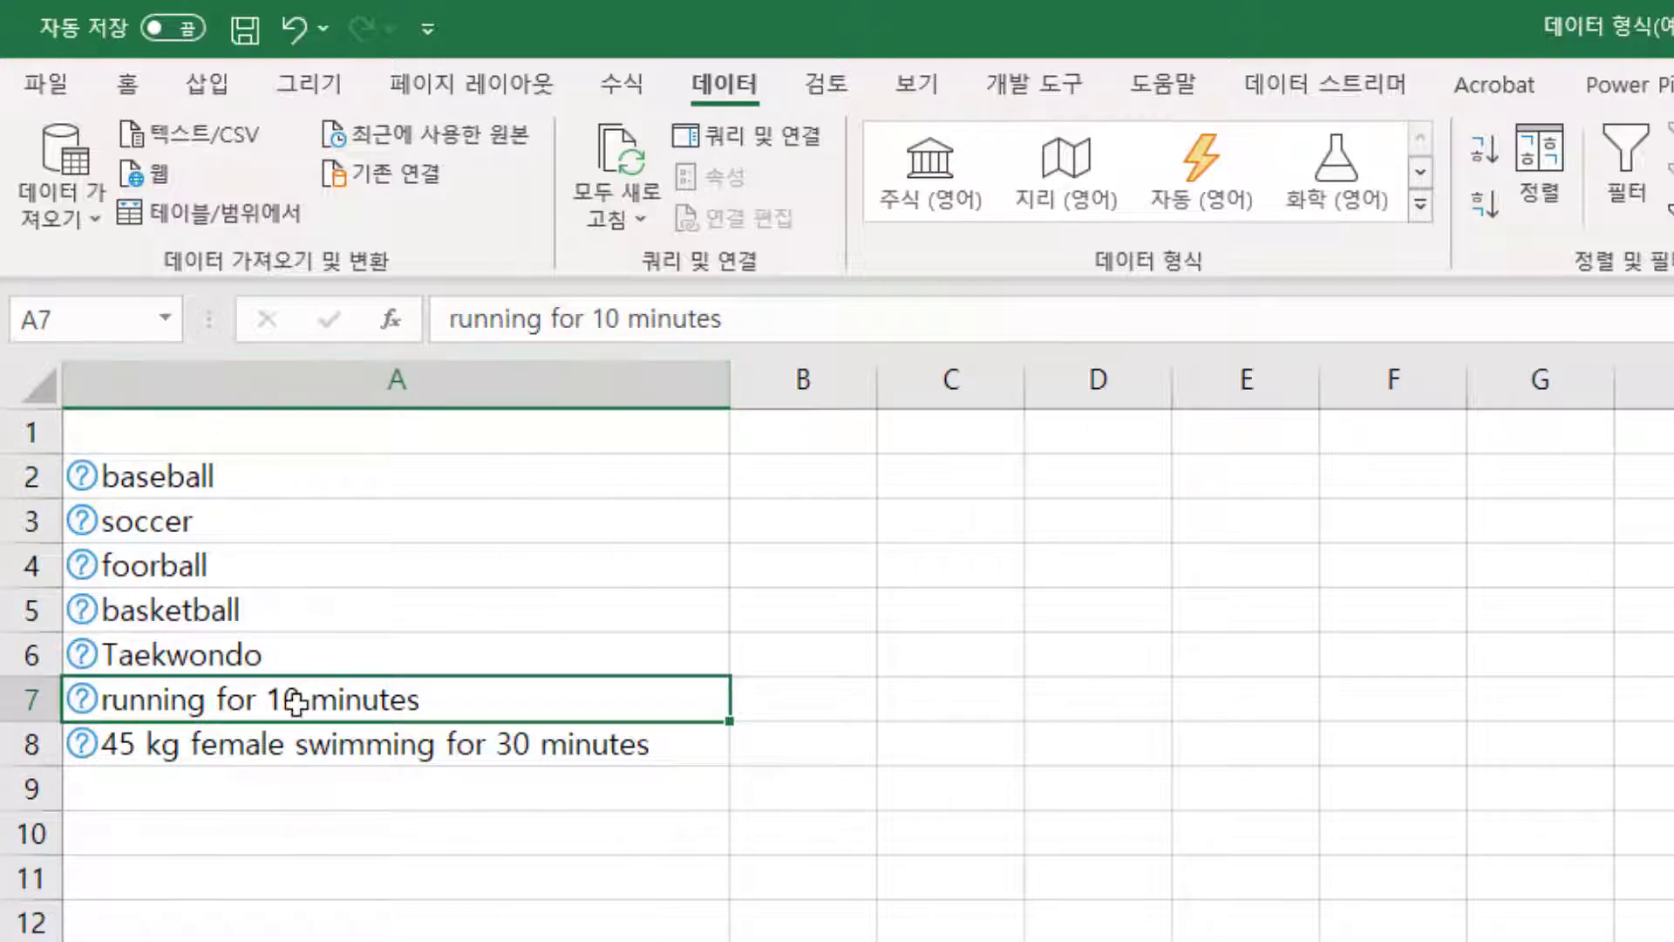
pyautogui.click(311, 748)
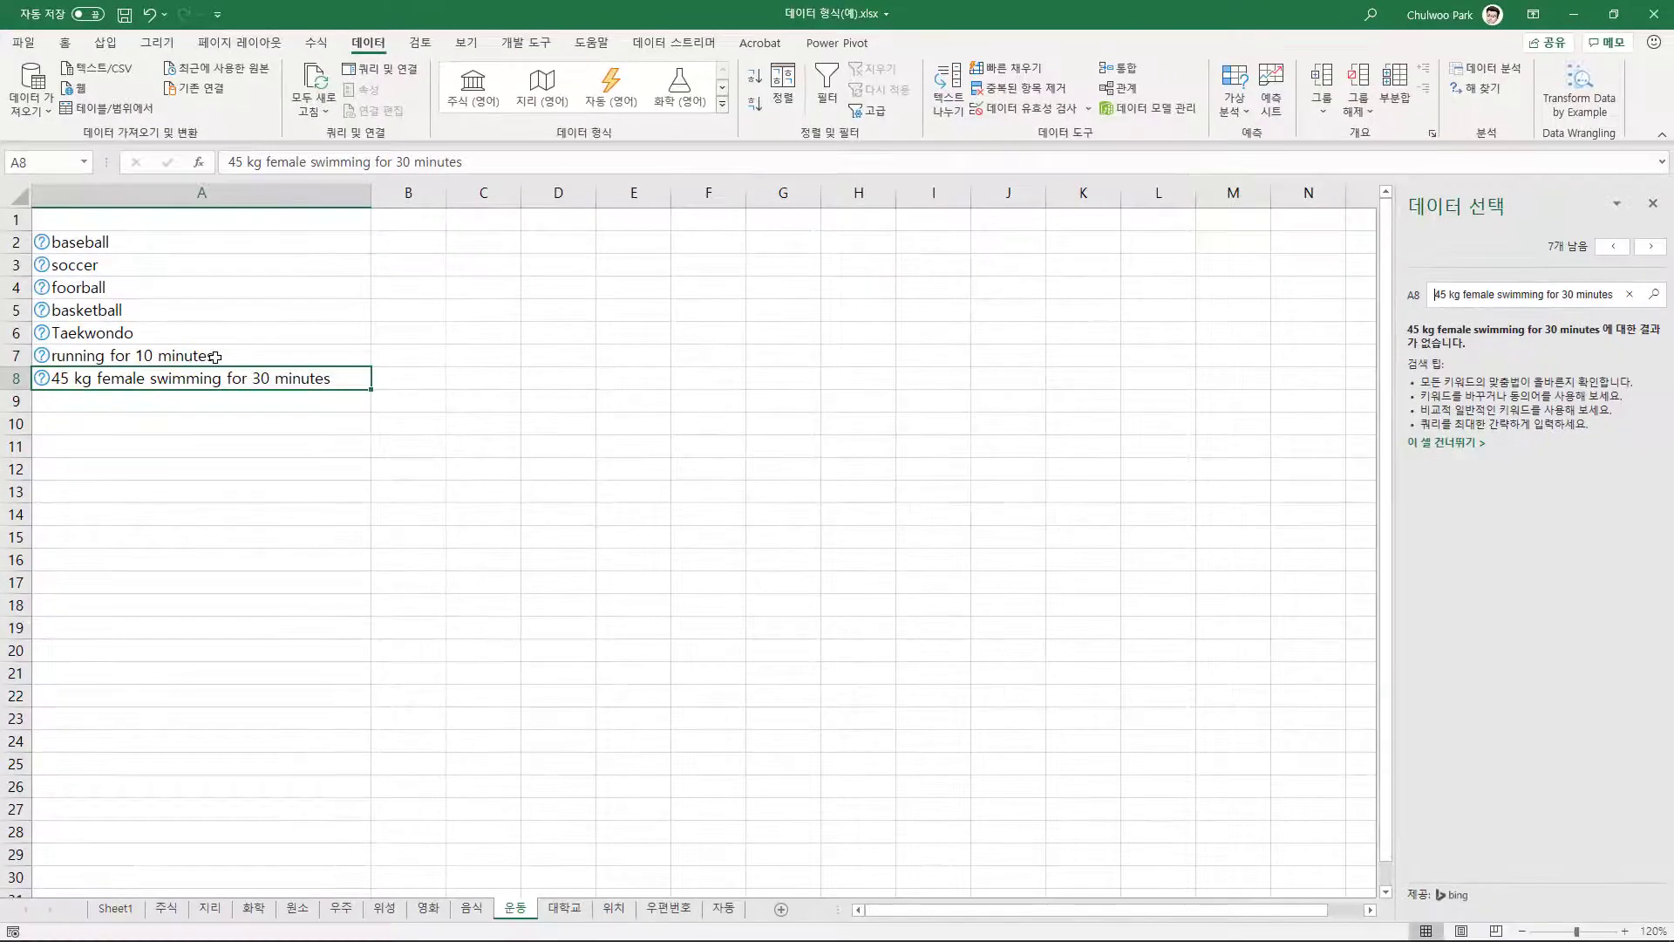
# Review the Data Selector results for the unmatched activities, such as running for 10 minutes and swimming.
pyautogui.click(214, 357)
pyautogui.click(213, 382)
pyautogui.click(216, 356)
pyautogui.click(218, 378)
pyautogui.click(226, 356)
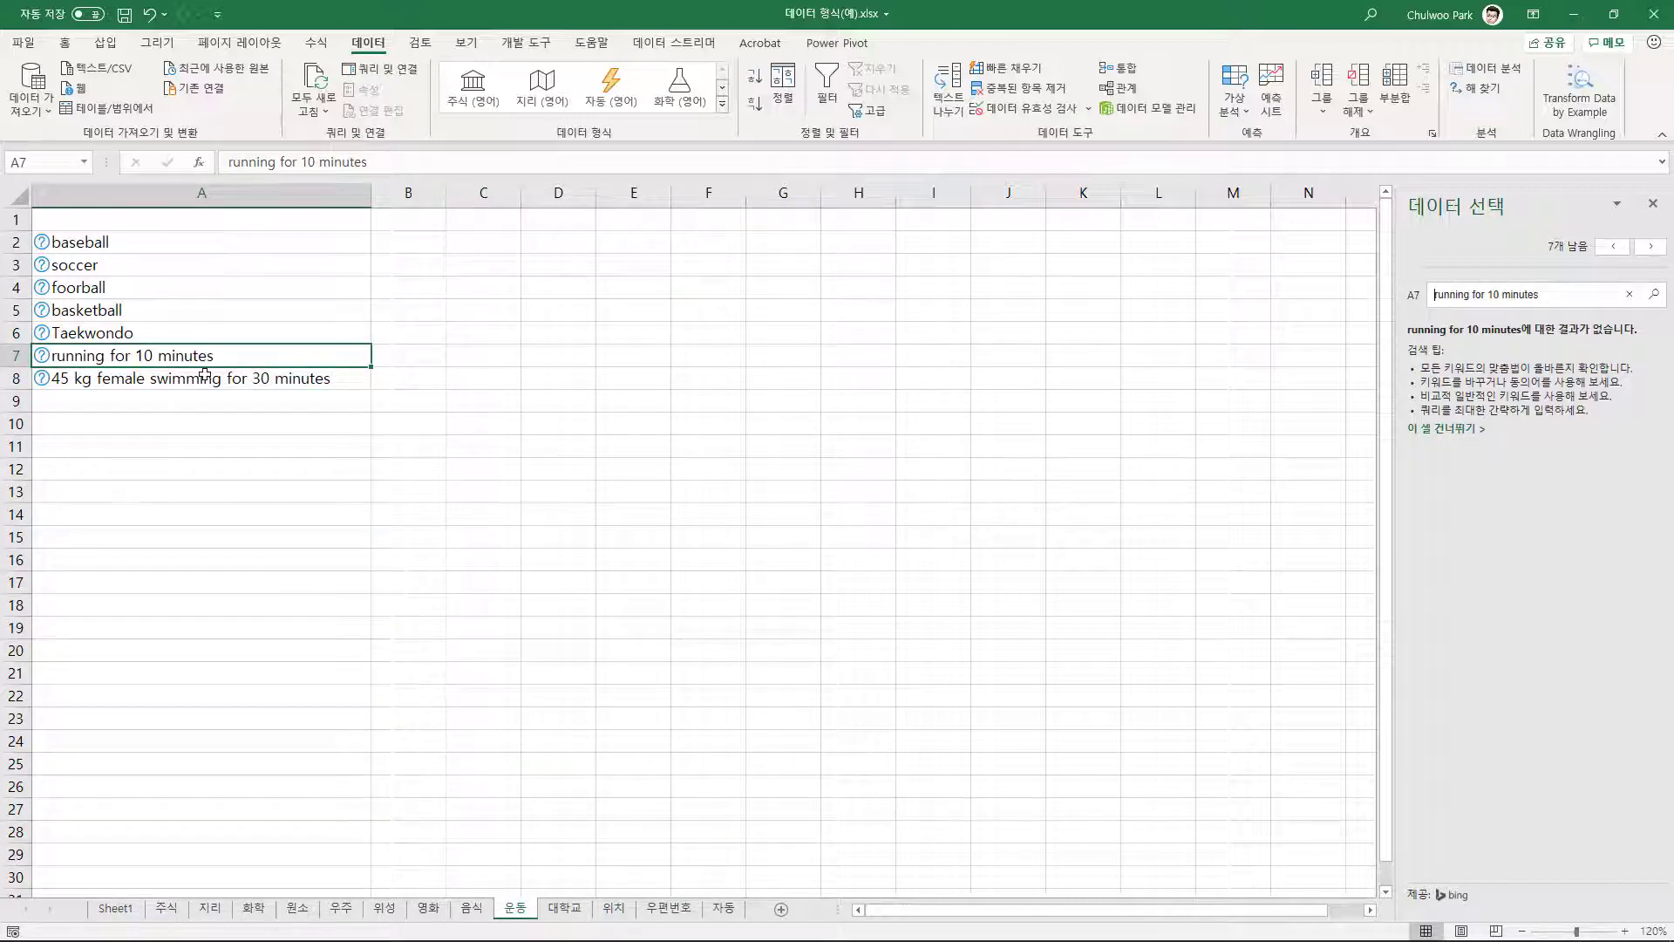
pyautogui.moveTo(194, 245); pyautogui.dragTo(185, 332)
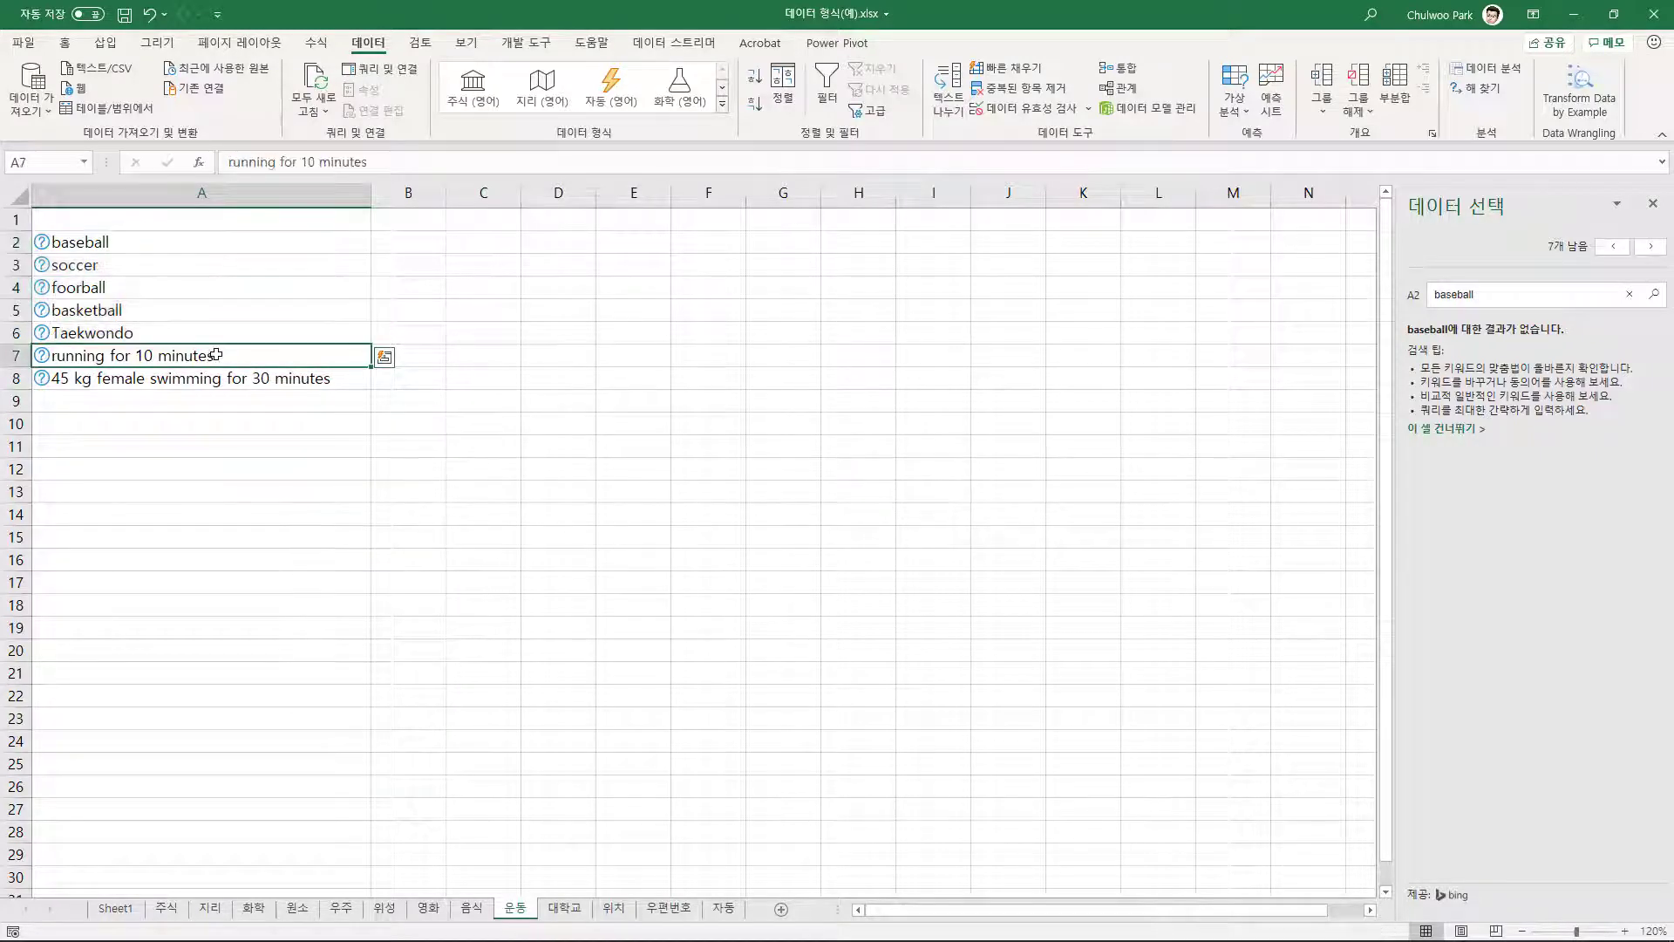
pyautogui.moveTo(216, 355); pyautogui.dragTo(215, 377)
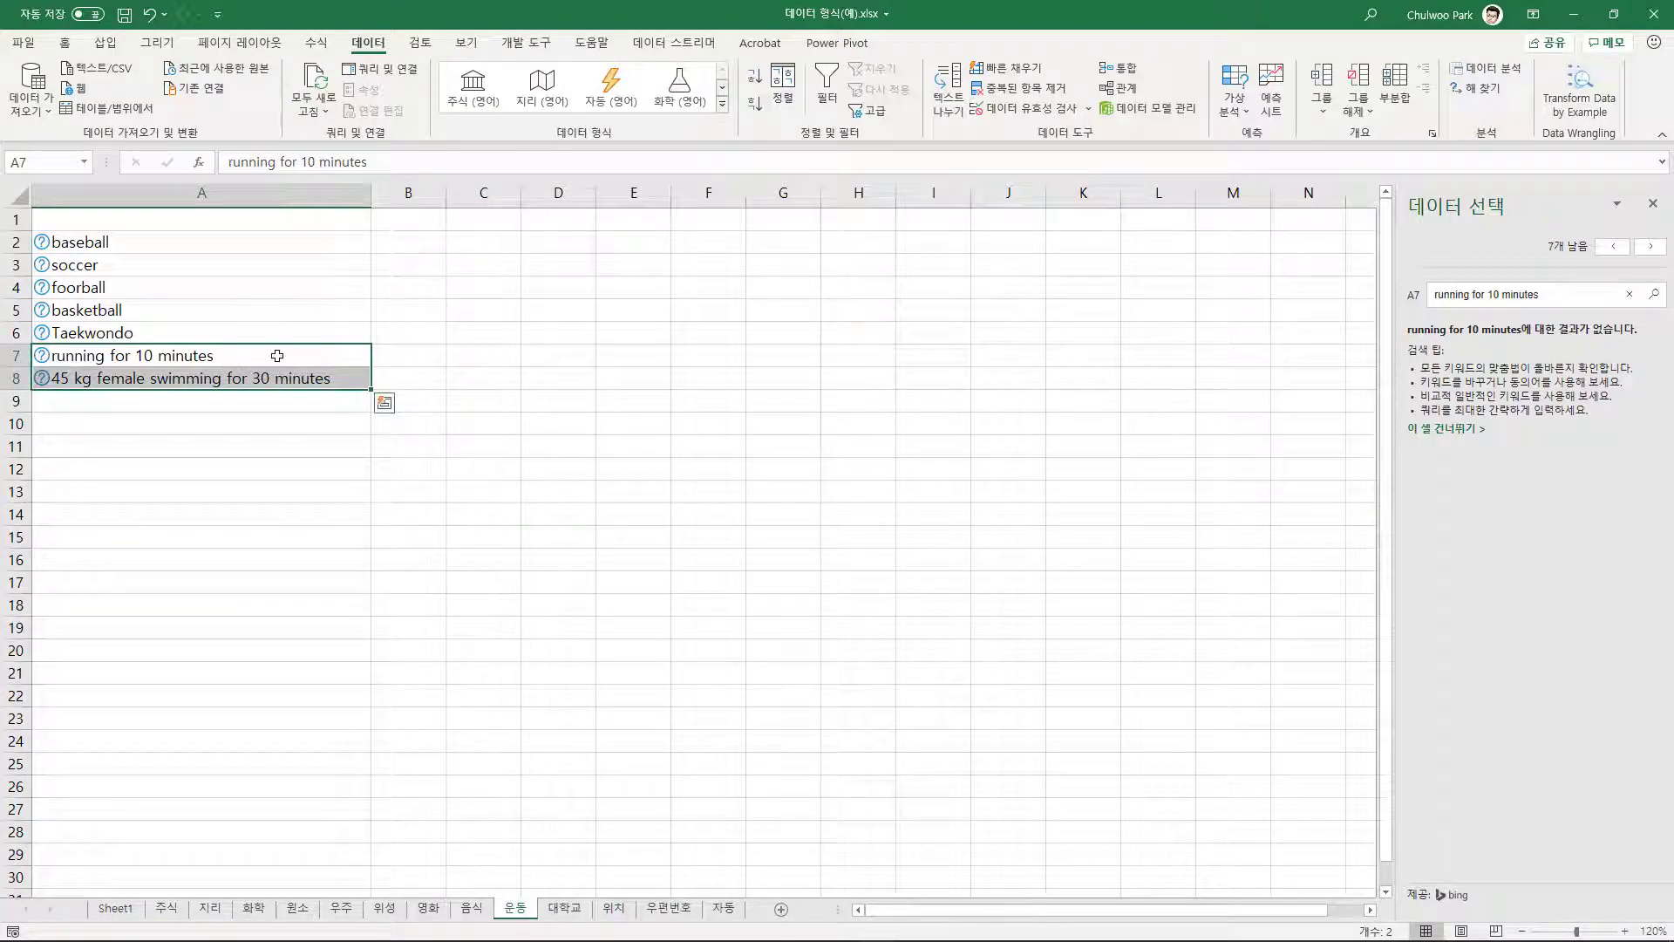
pyautogui.click(278, 384)
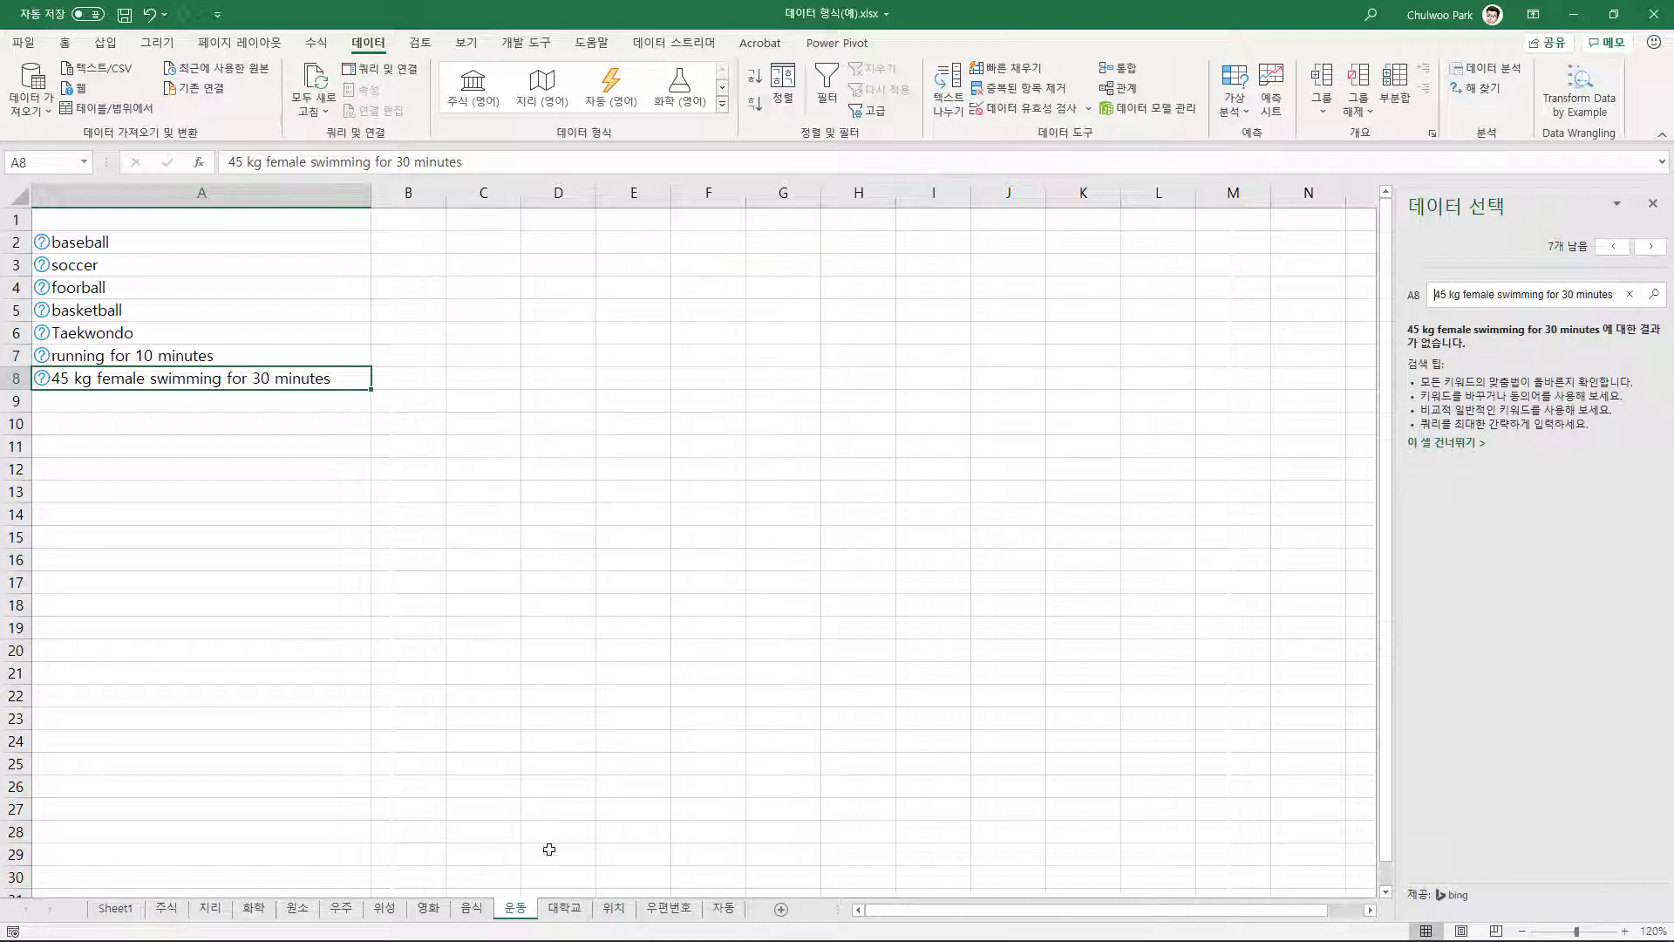
pyautogui.click(562, 910)
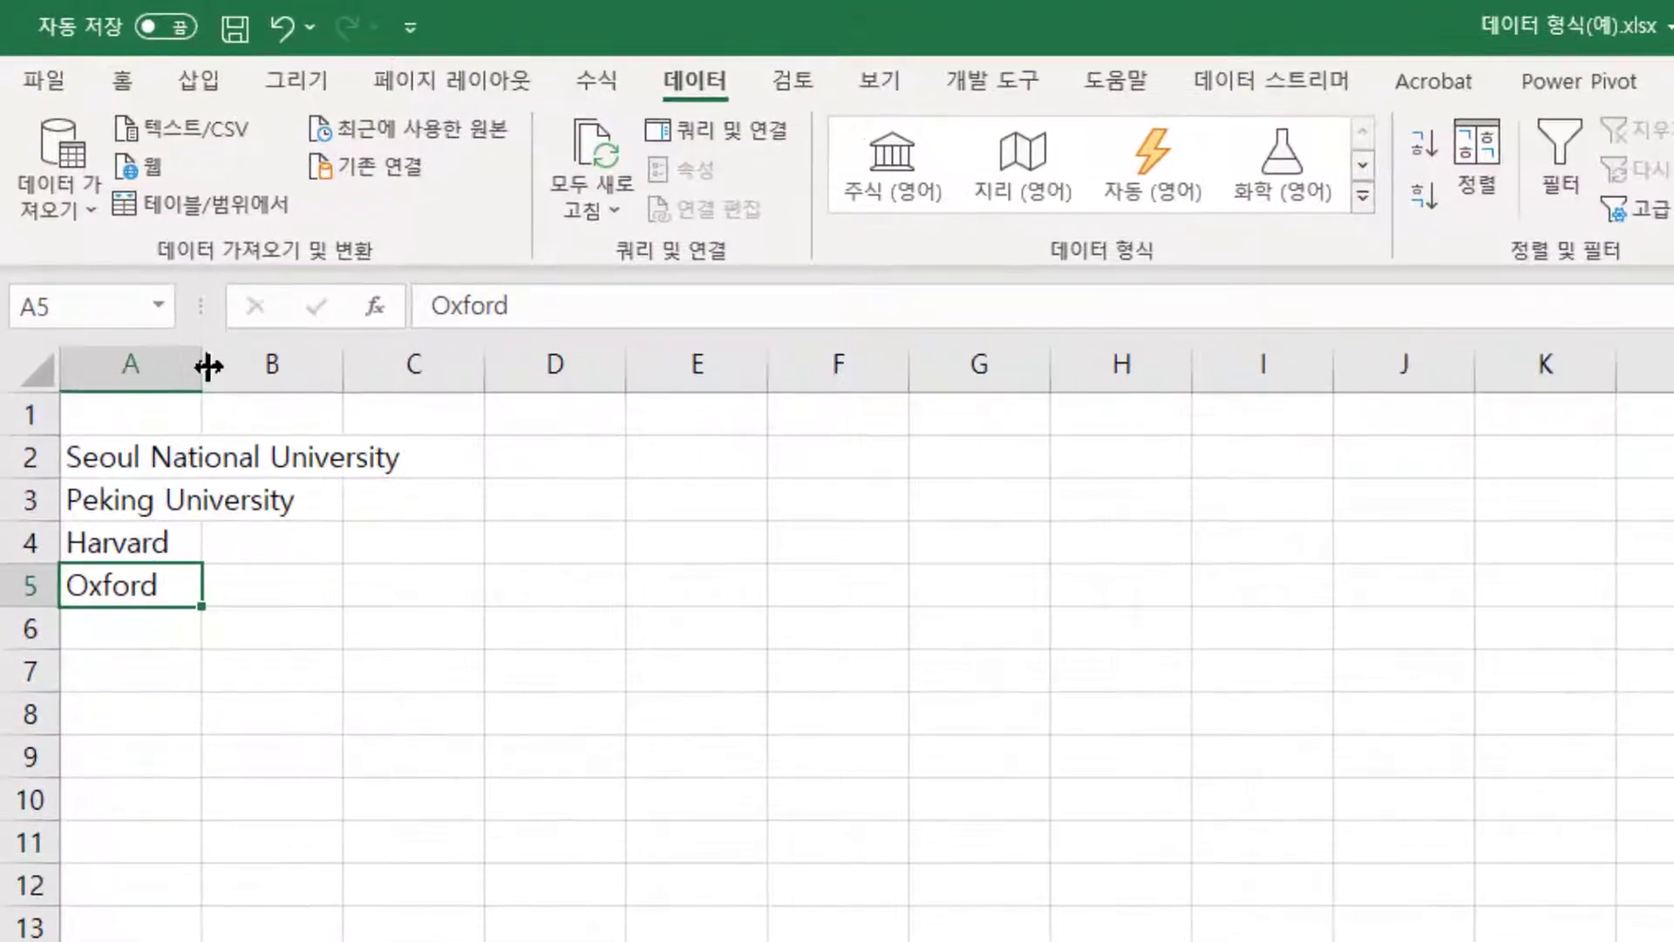
# Link the four university names in A2:A5 to the 대학교 type, choosing Peking University for A3.
pyautogui.doubleClick(208, 366)
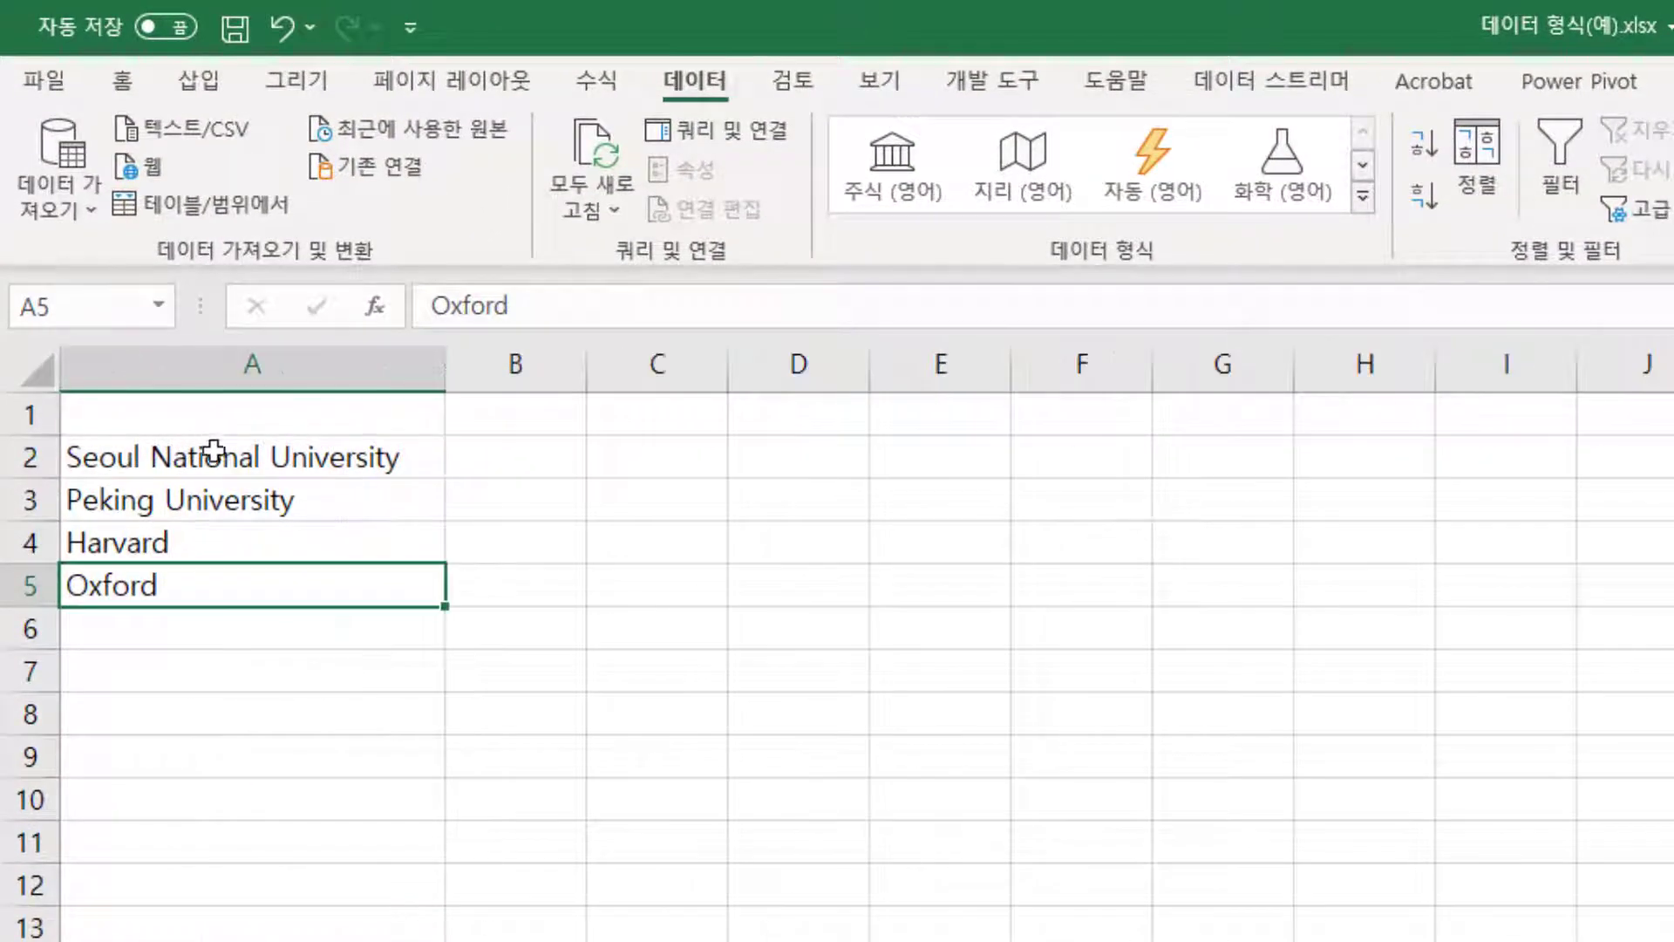
pyautogui.moveTo(212, 442); pyautogui.dragTo(236, 585)
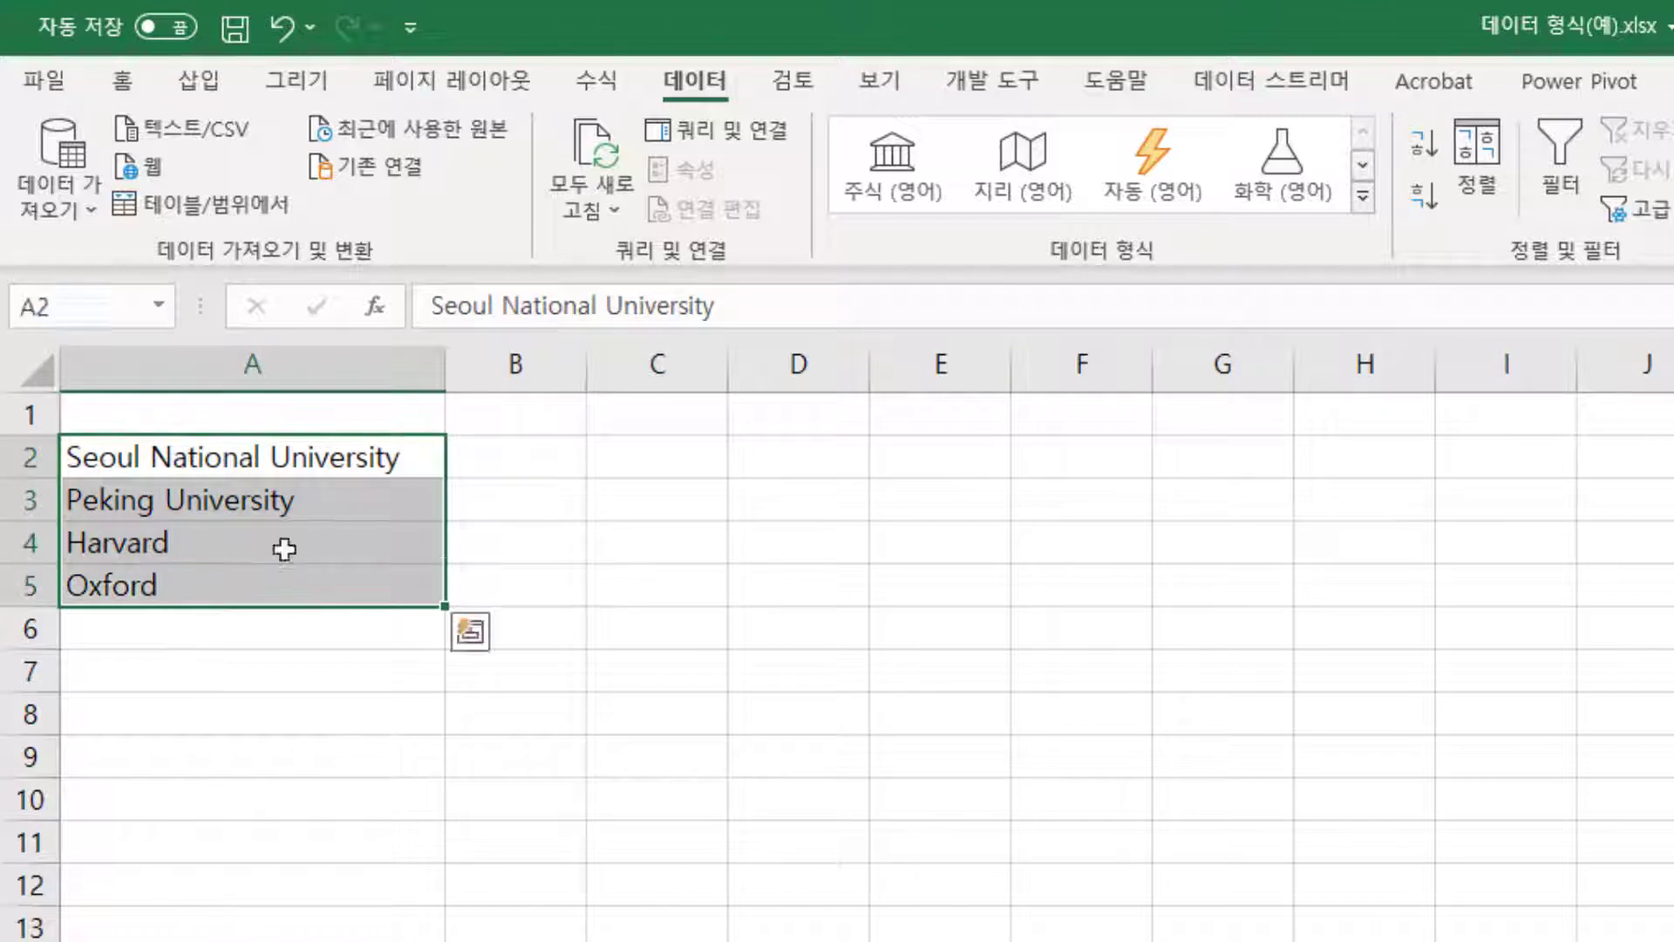
pyautogui.click(221, 507)
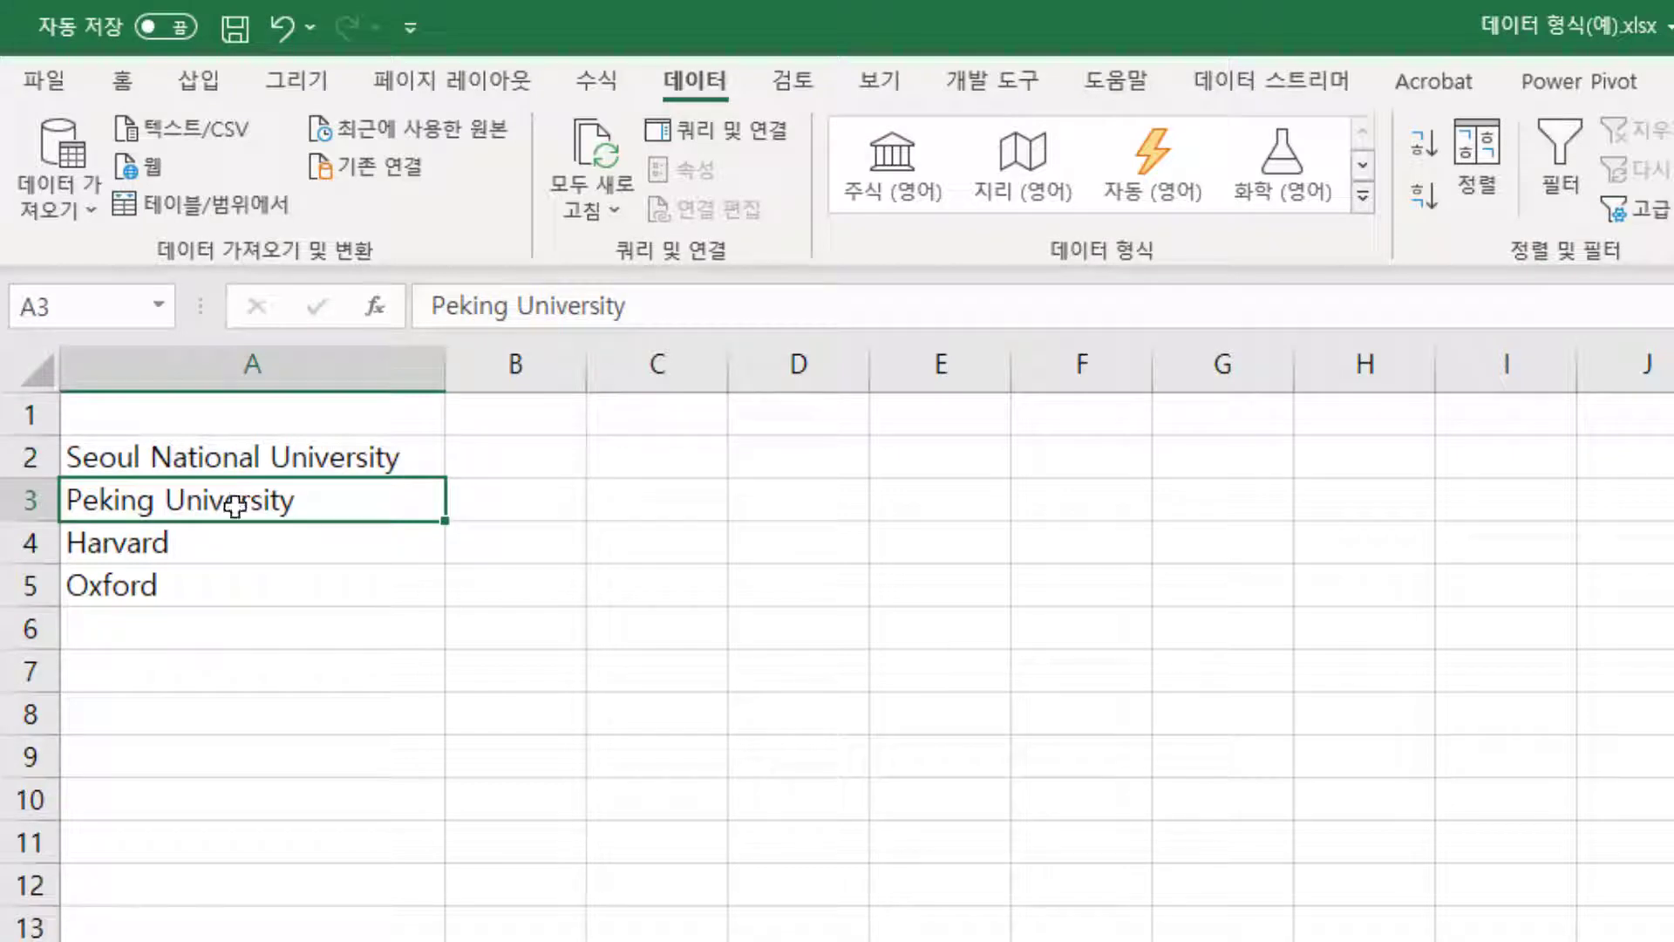
pyautogui.click(239, 541)
pyautogui.click(242, 583)
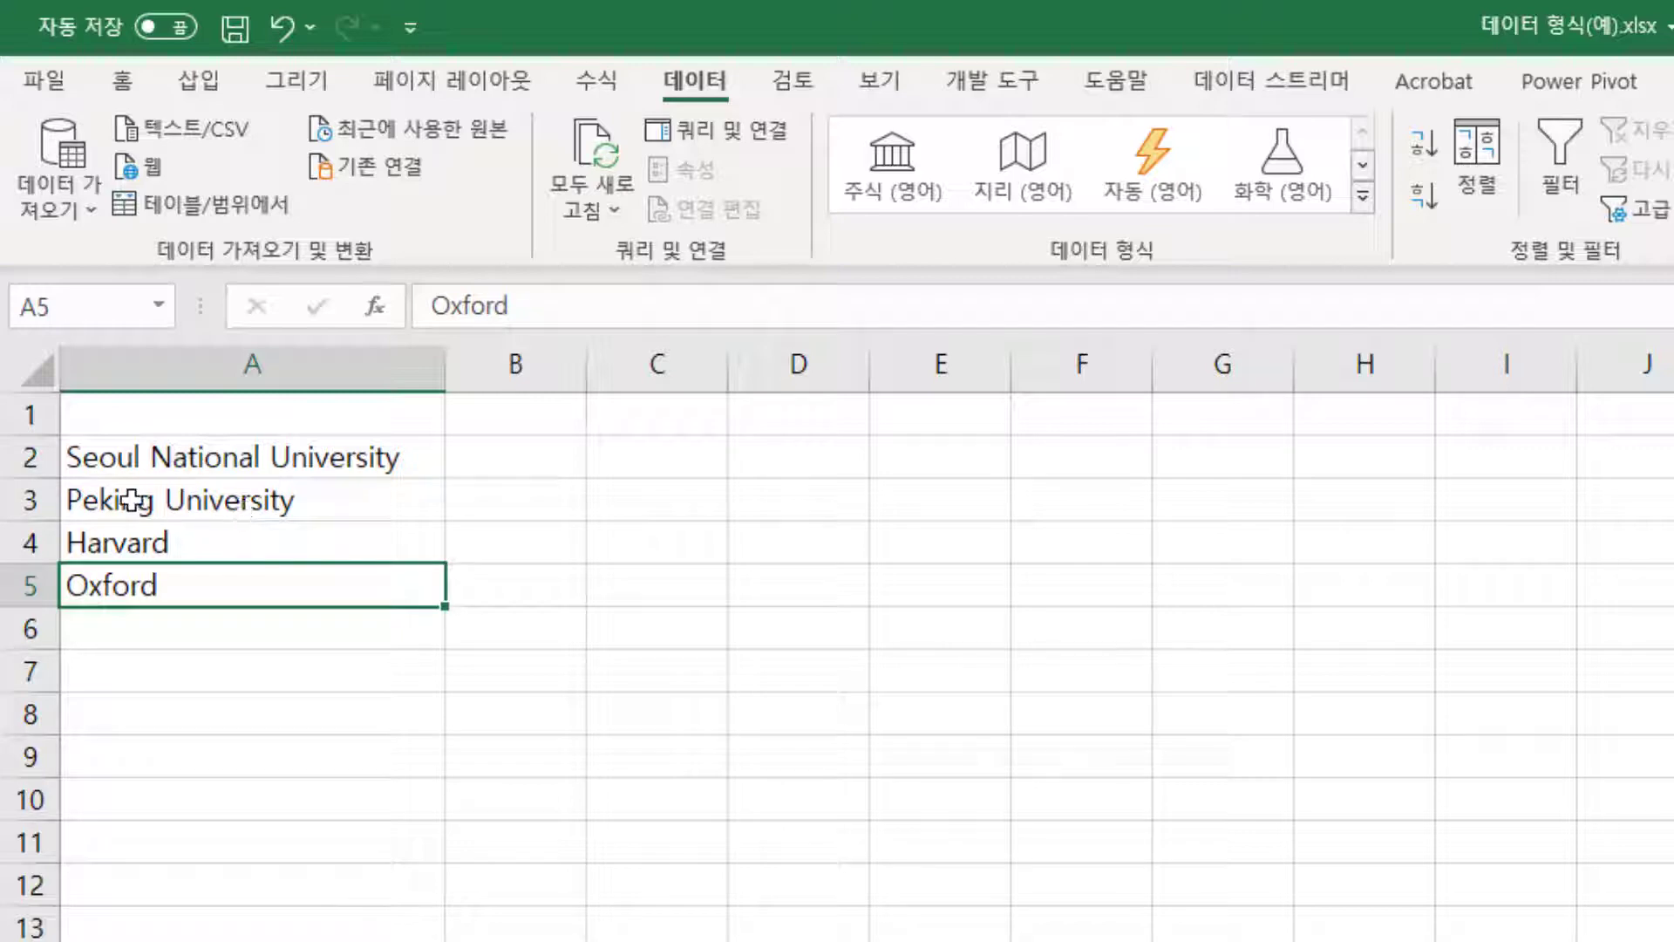
pyautogui.click(102, 500)
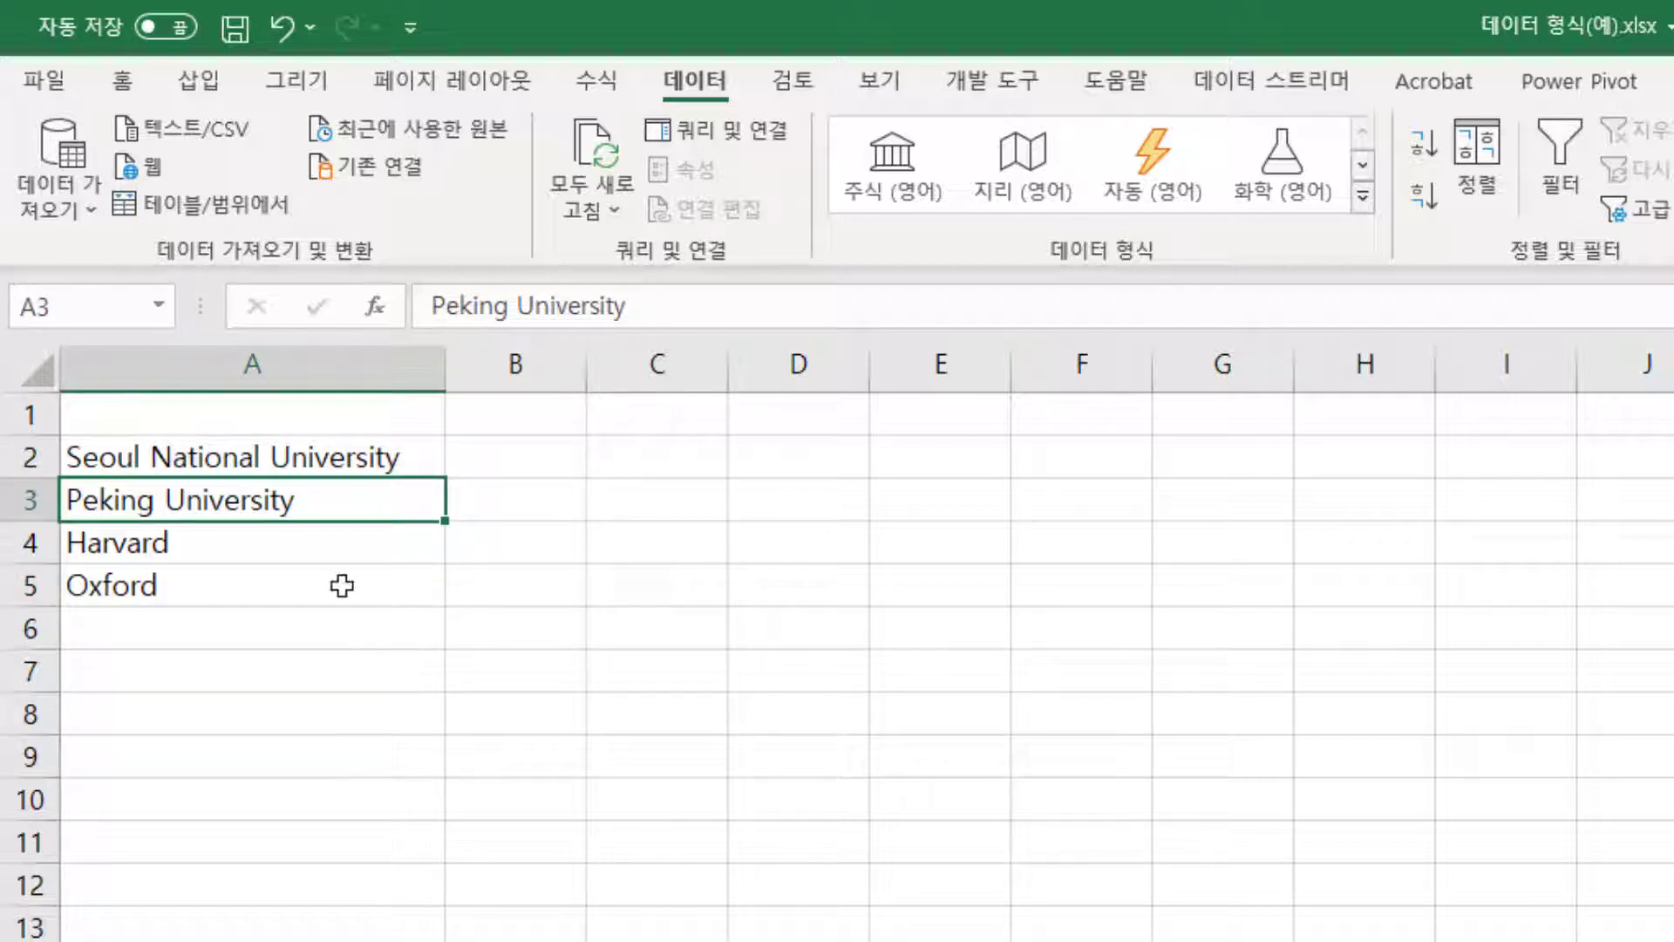
pyautogui.moveTo(243, 451); pyautogui.dragTo(235, 571)
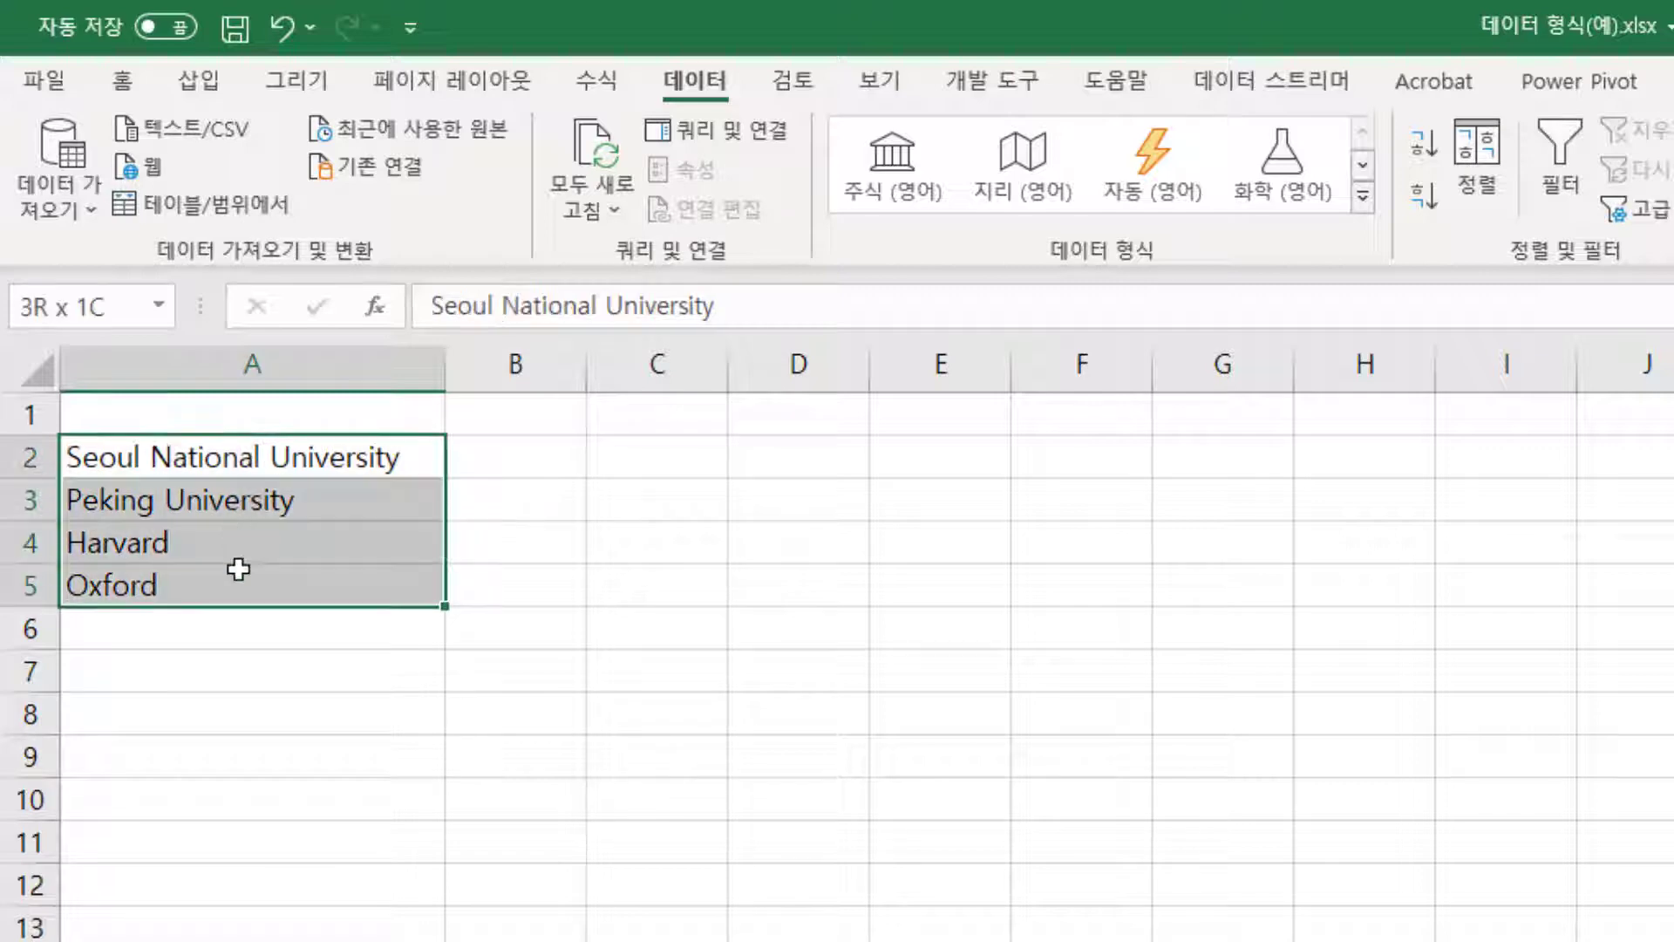
pyautogui.click(1362, 197)
pyautogui.click(1314, 428)
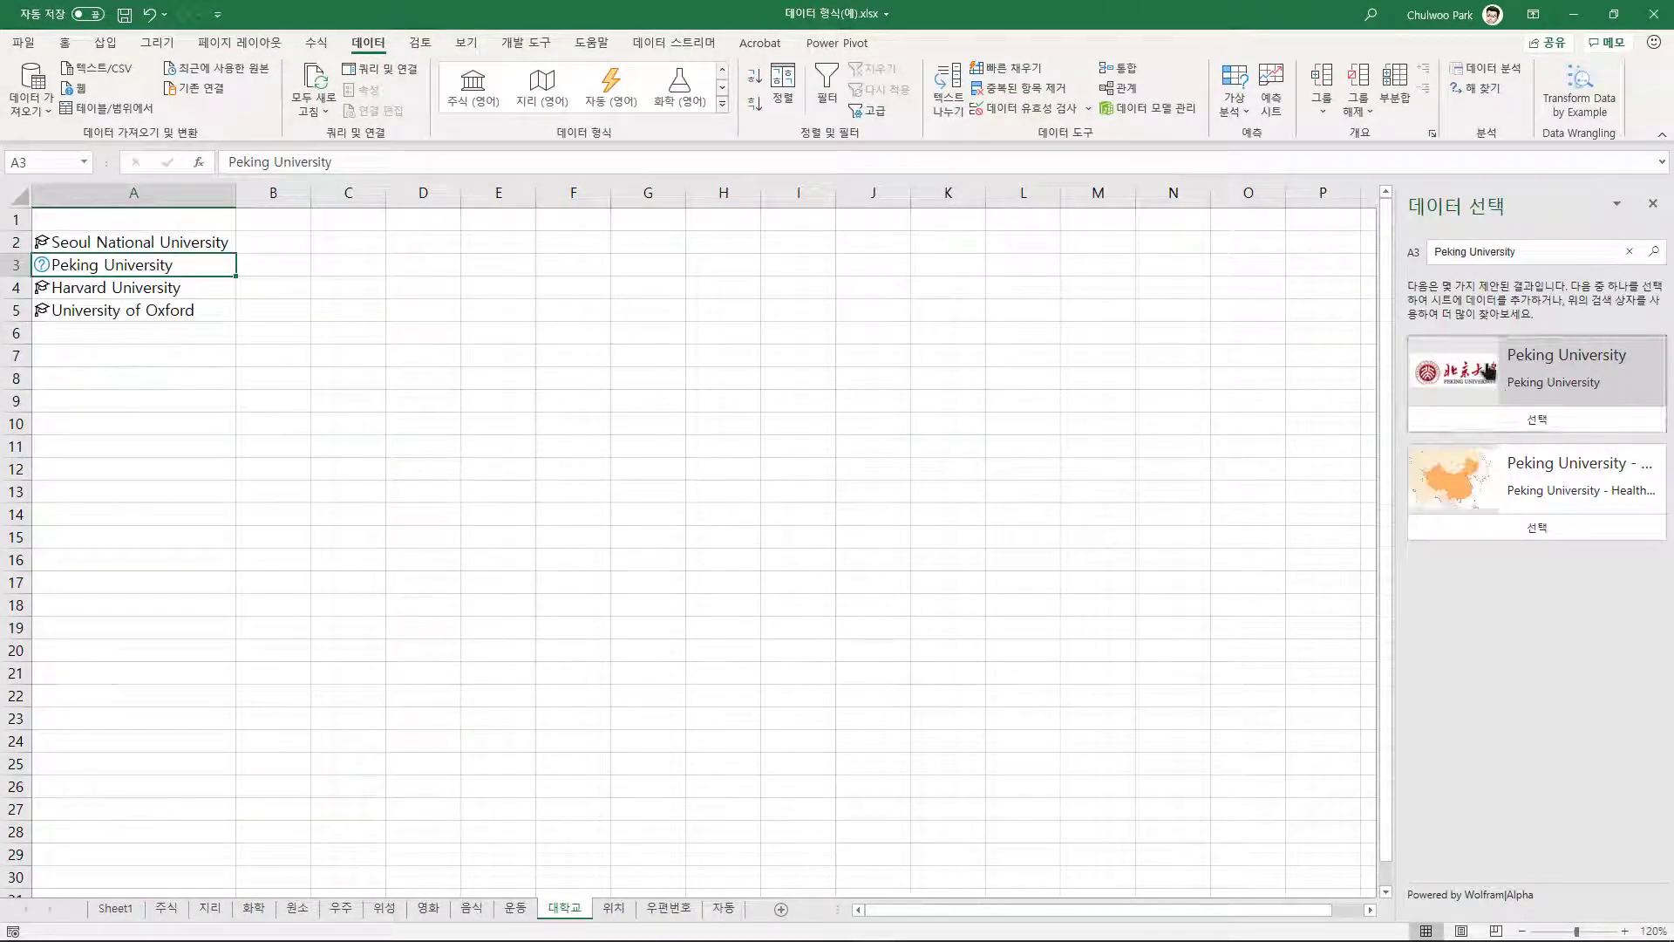
pyautogui.click(1556, 425)
# Create a table from the university entries in A2:A5.
pyautogui.moveTo(181, 237); pyautogui.dragTo(174, 310)
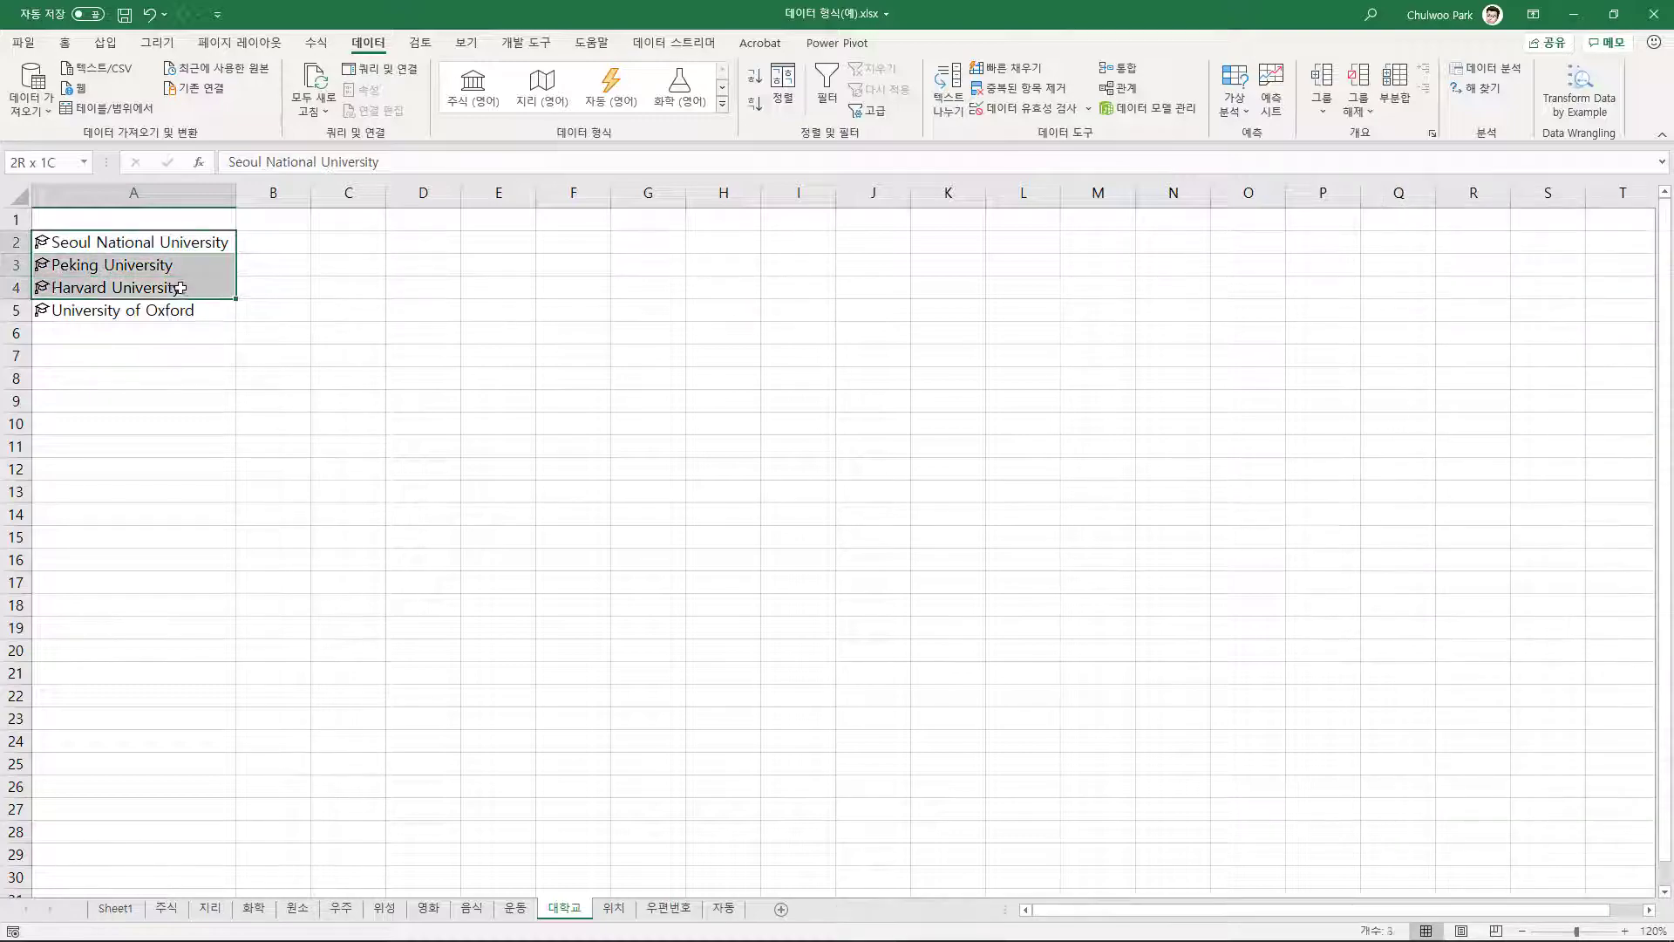
pyautogui.click(114, 45)
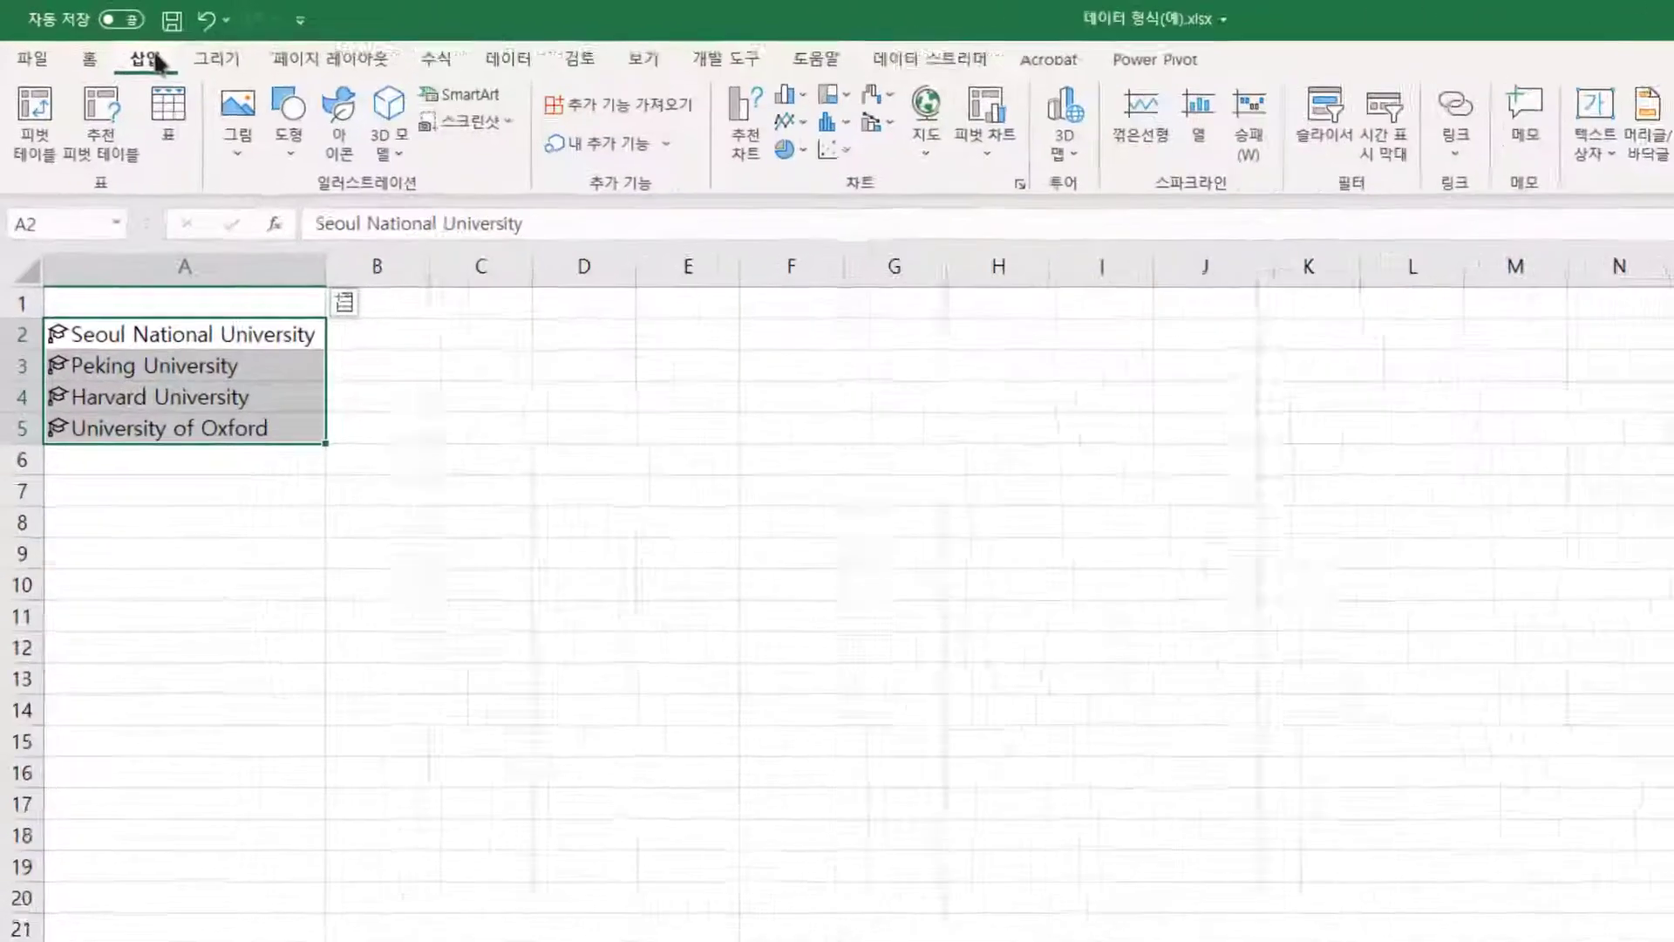
pyautogui.click(119, 97)
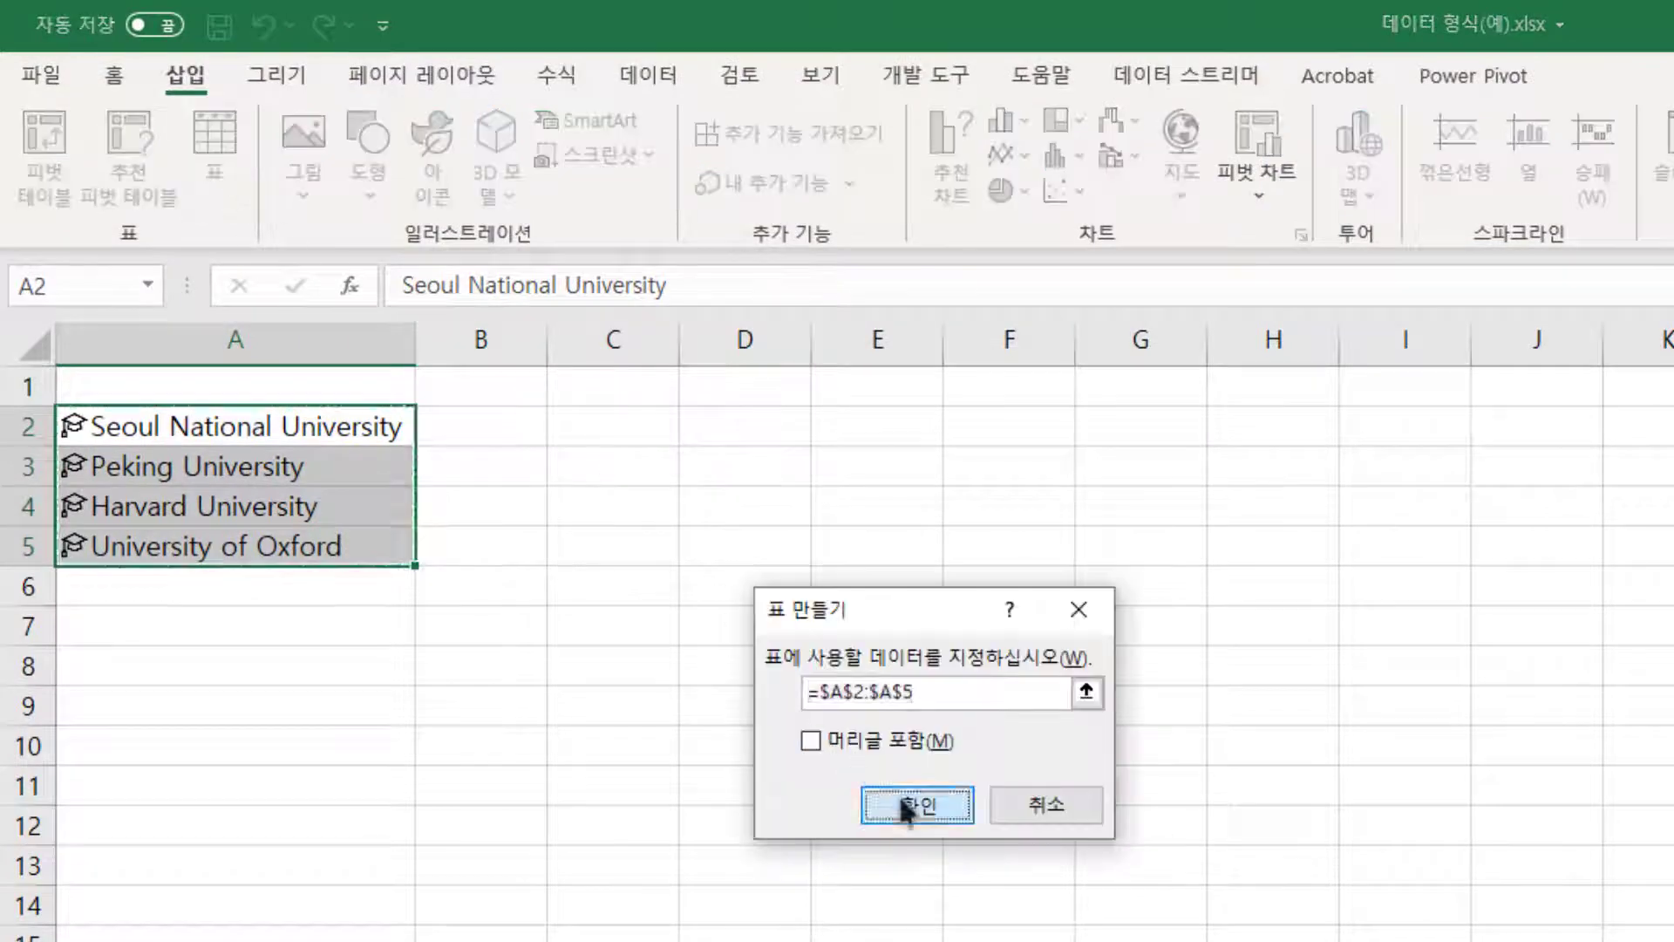
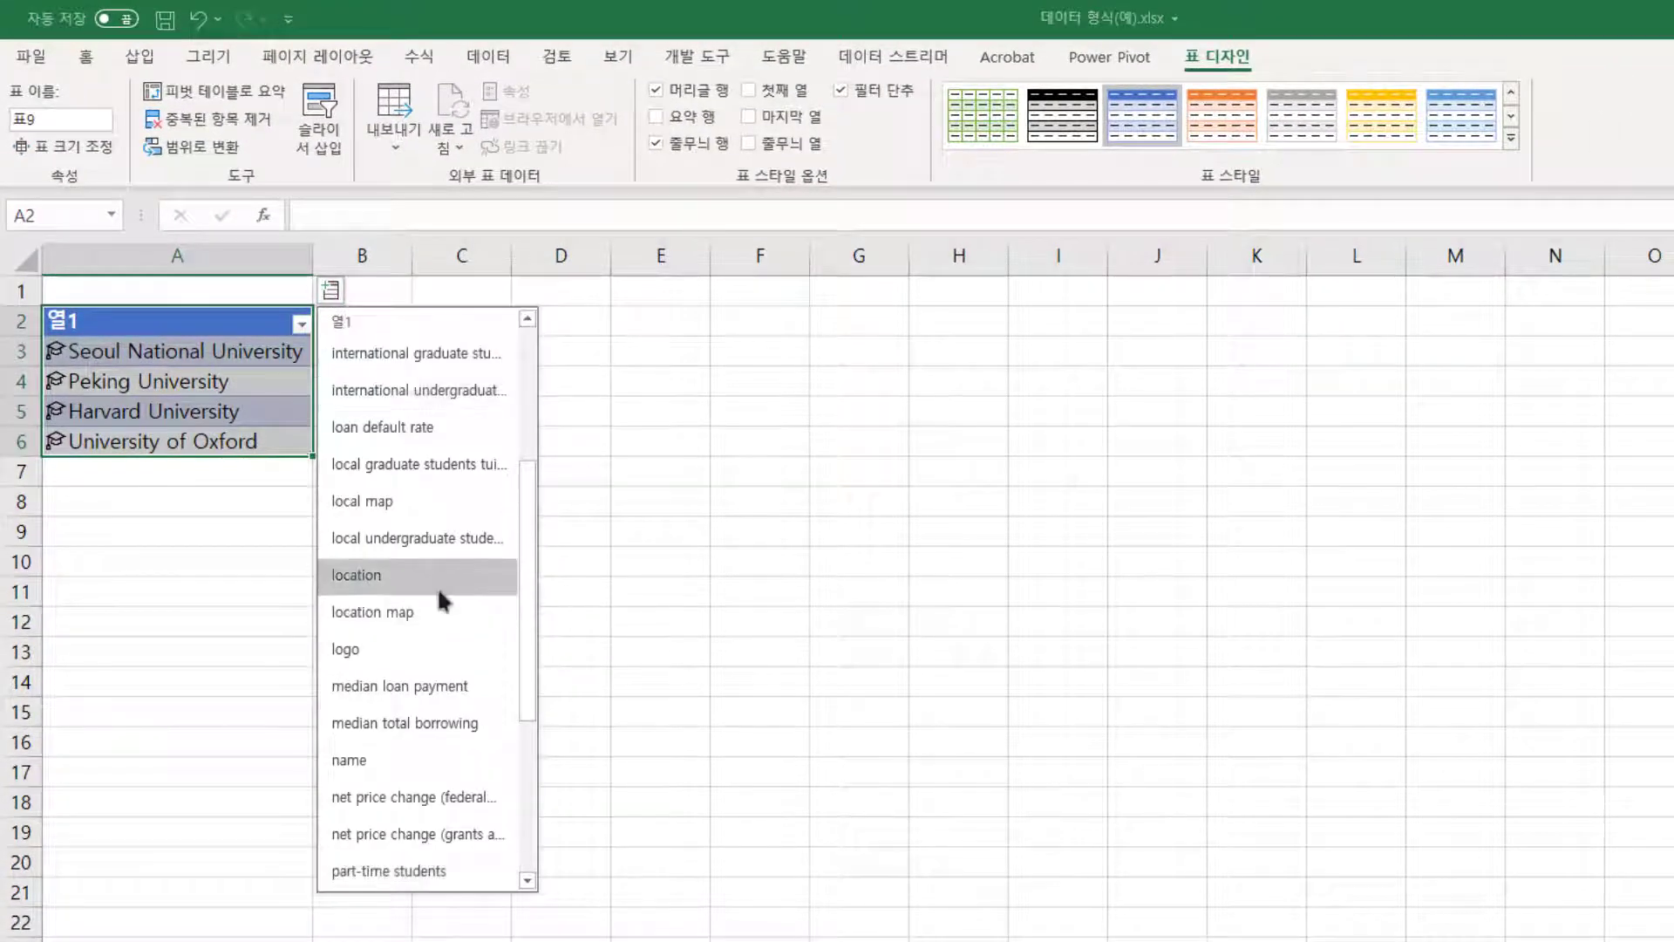
# Add a location column of city names for the universities and widen column B.
pyautogui.click(436, 577)
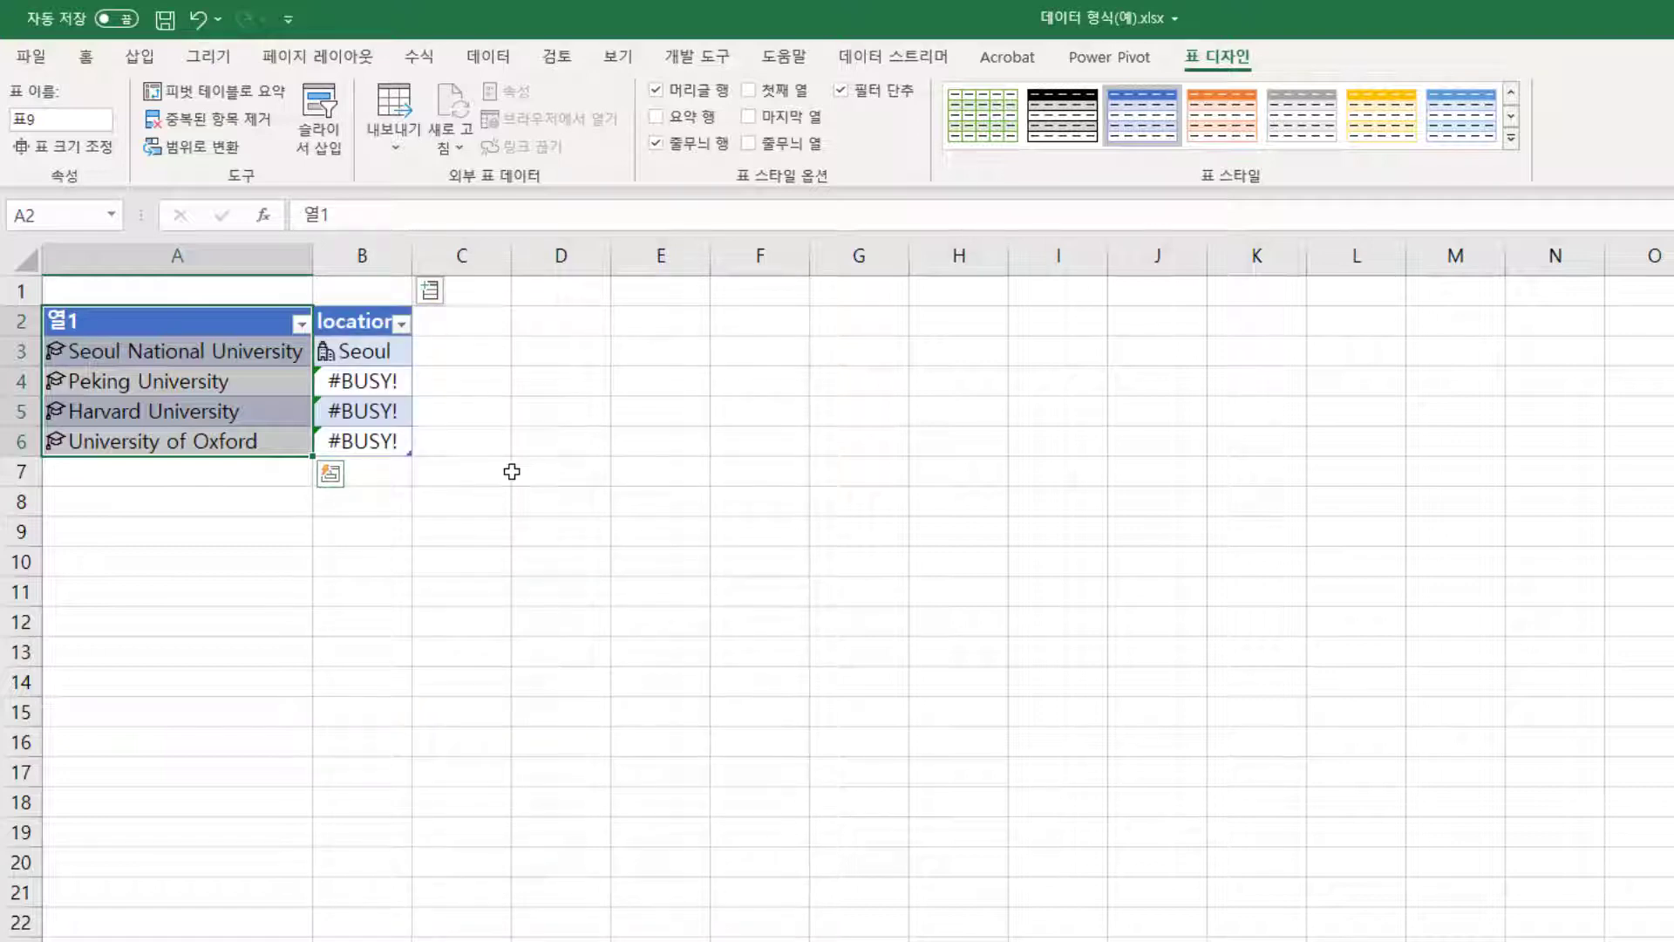
pyautogui.doubleClick(412, 255)
pyautogui.click(476, 289)
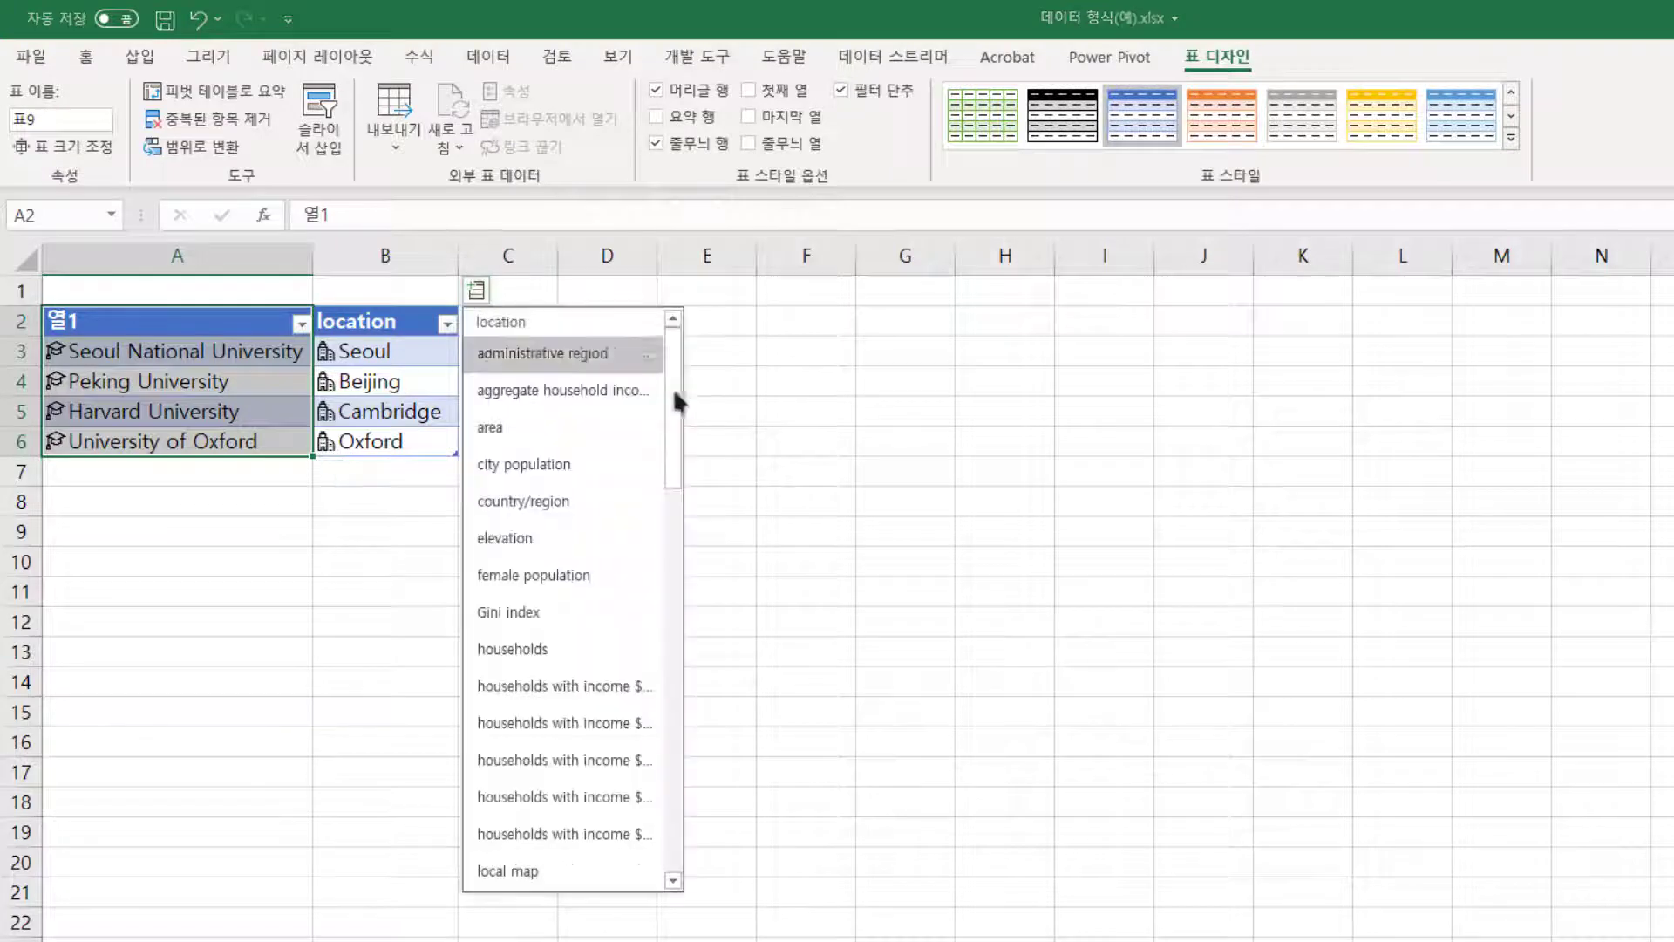
pyautogui.press('Down')
pyautogui.moveTo(680, 433)
pyautogui.mouseDown()
pyautogui.moveTo(677, 856)
pyautogui.moveTo(688, 454)
pyautogui.mouseUp()
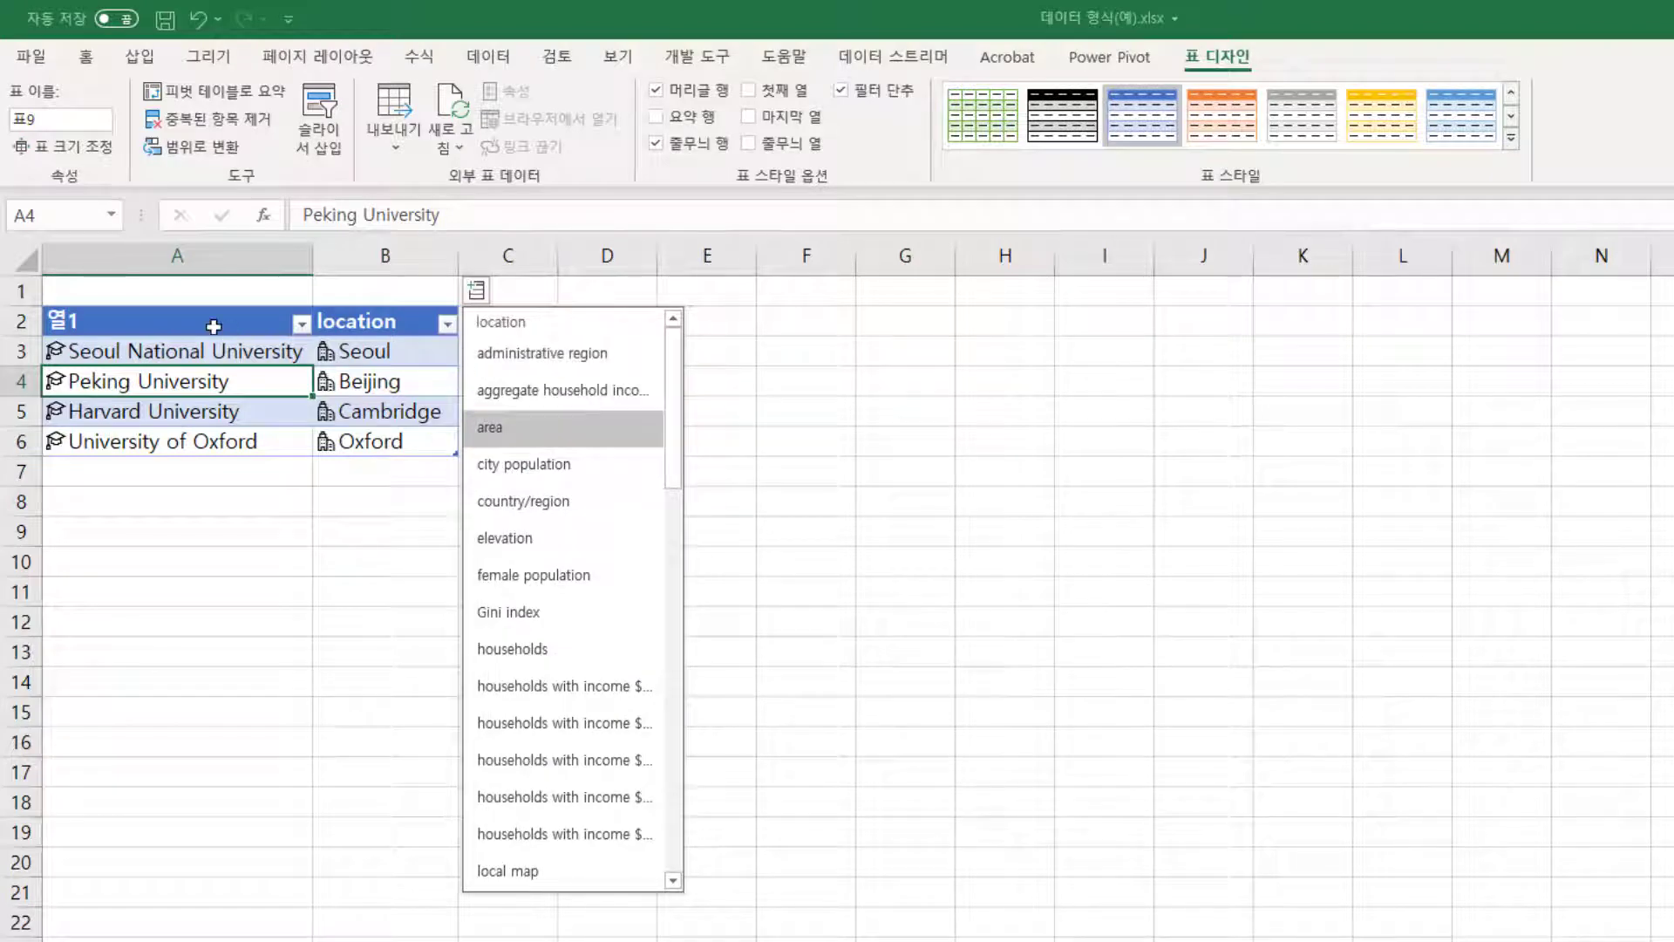
pyautogui.click(209, 372)
pyautogui.click(199, 410)
pyautogui.click(199, 353)
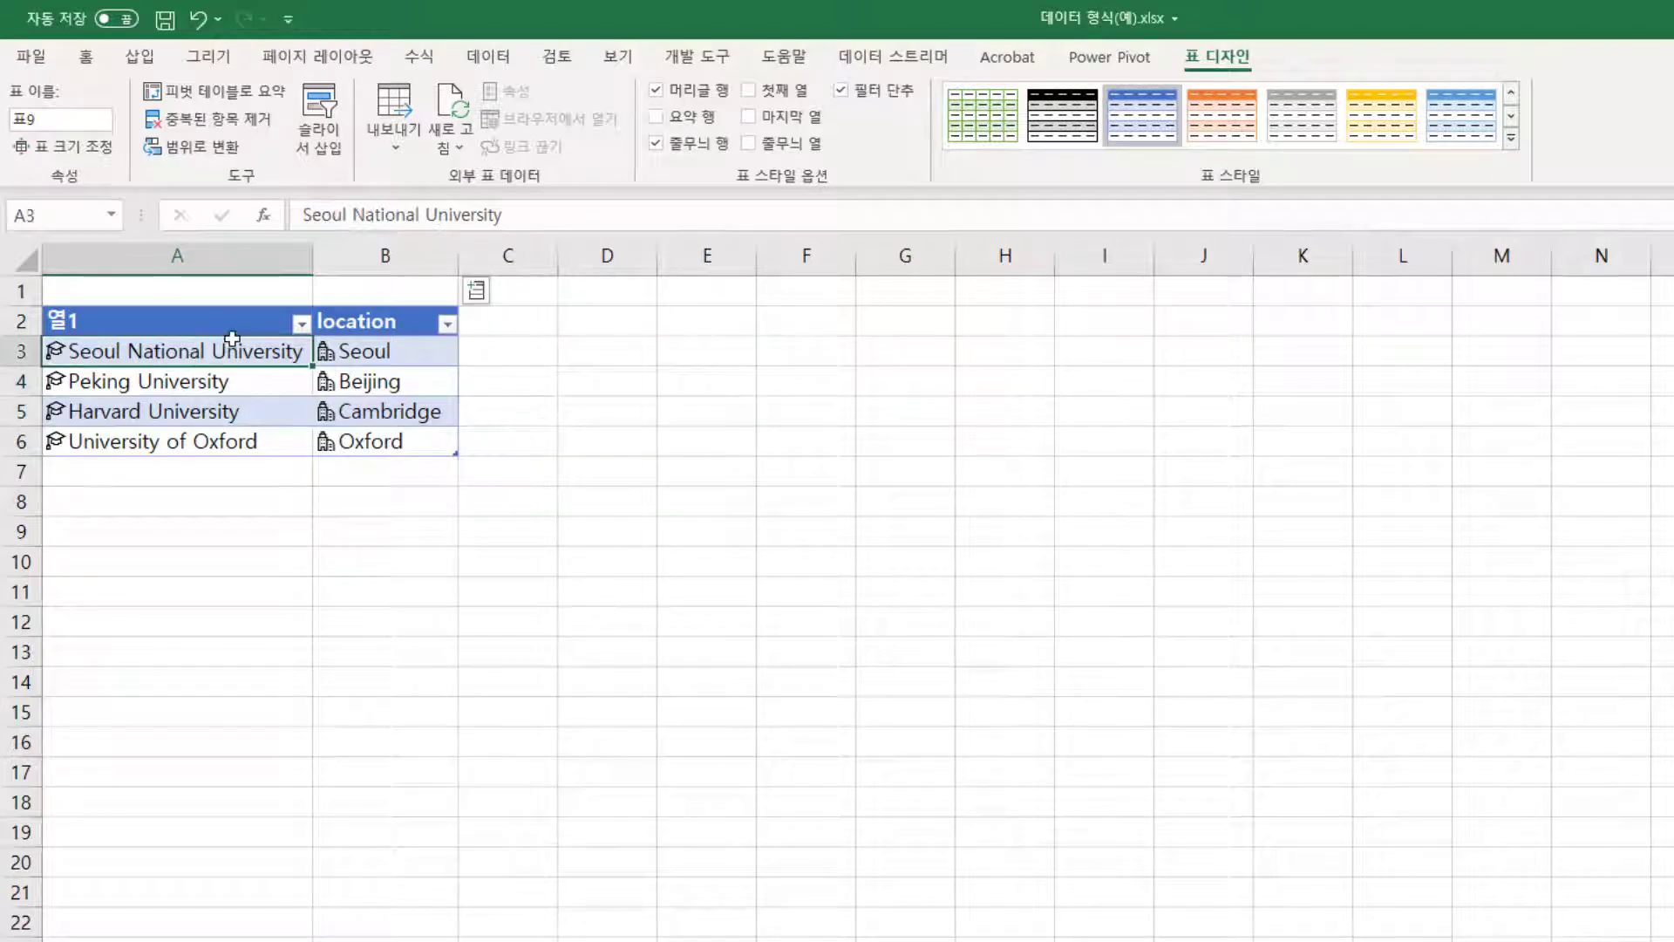
# Undo the location column, its widening and the table expansion, leaving B2 empty.
pyautogui.click(198, 18)
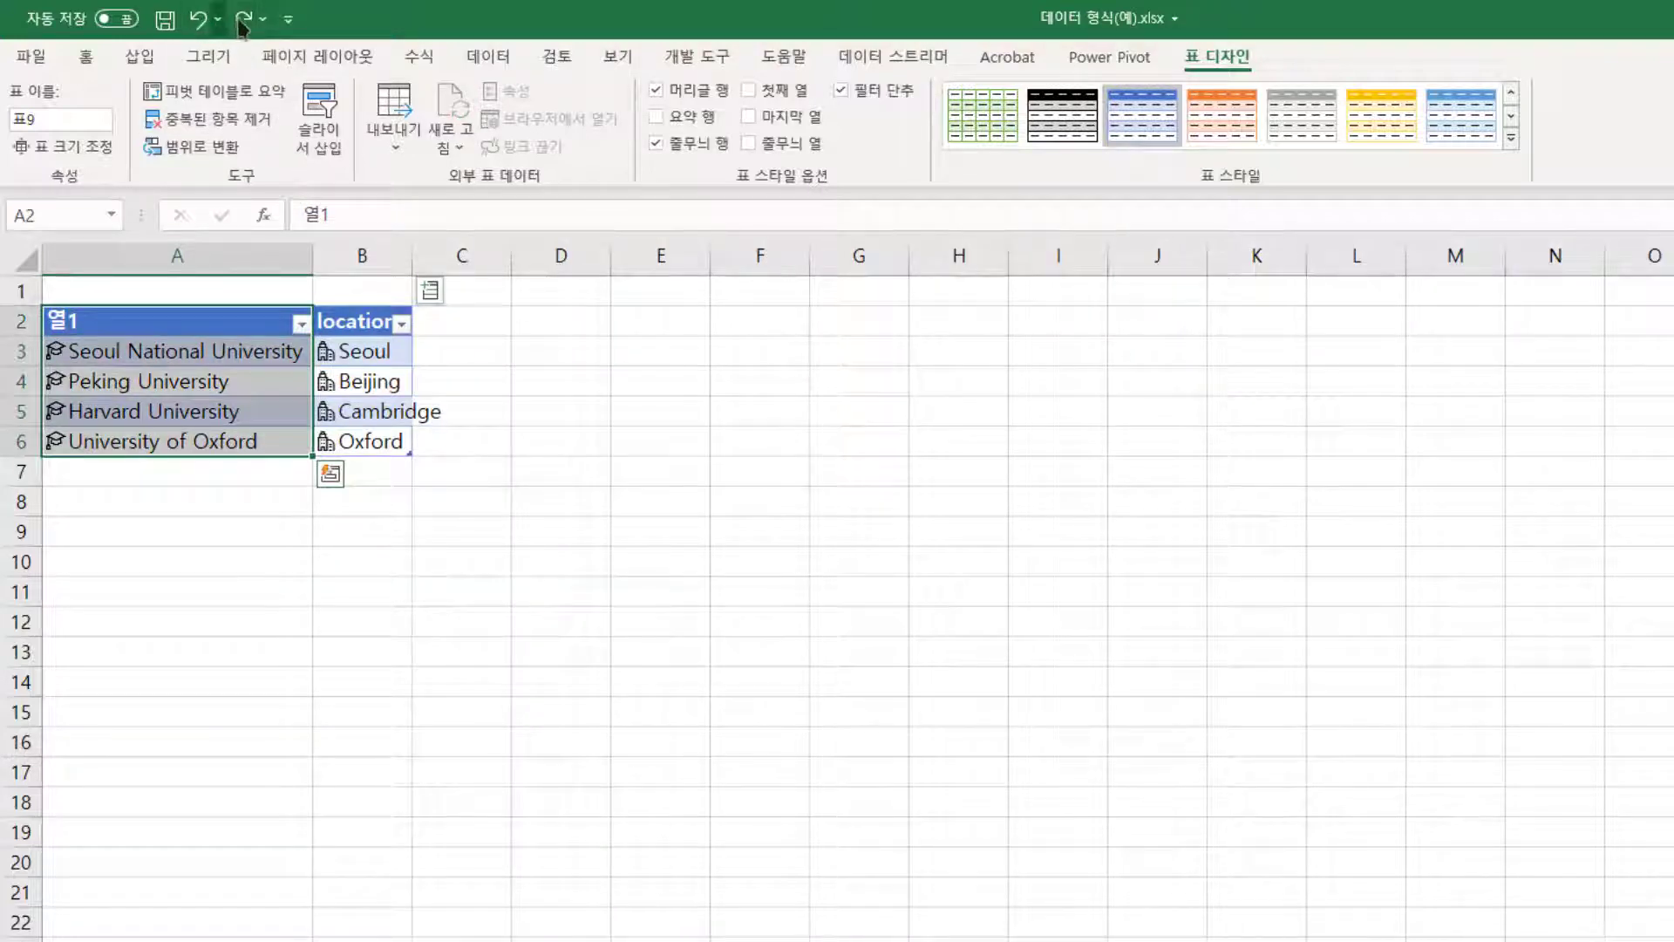
pyautogui.click(199, 21)
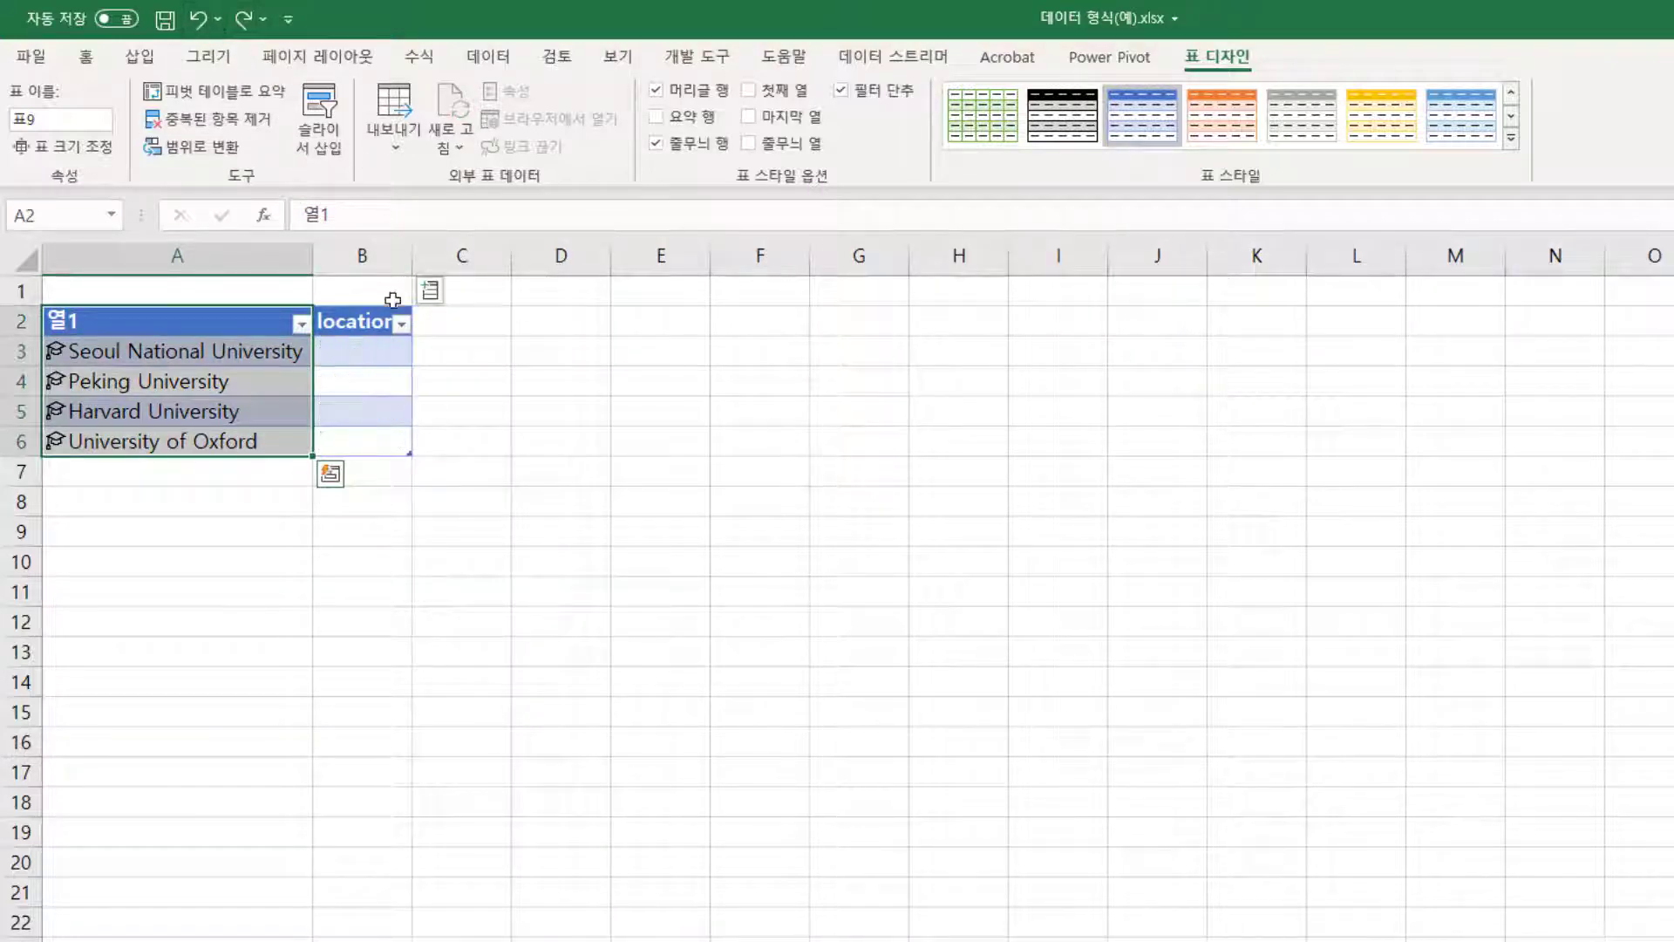
pyautogui.click(198, 21)
pyautogui.click(198, 18)
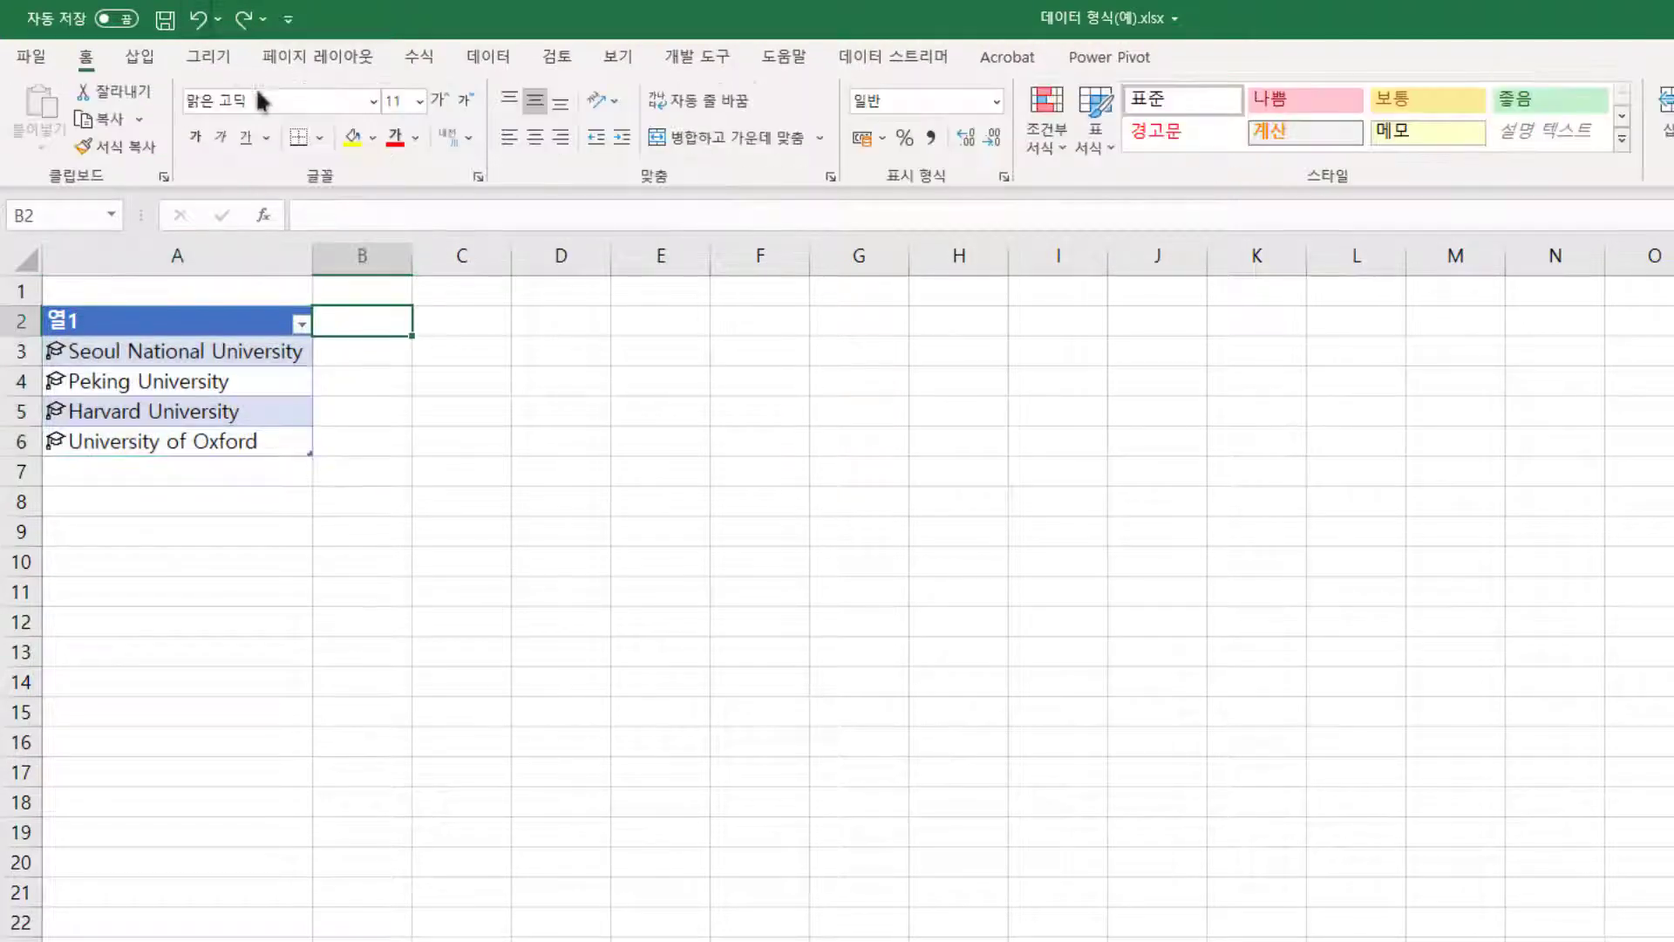
# Insert the universities' all students field and fit column B to its header.
pyautogui.click(271, 351)
pyautogui.click(330, 289)
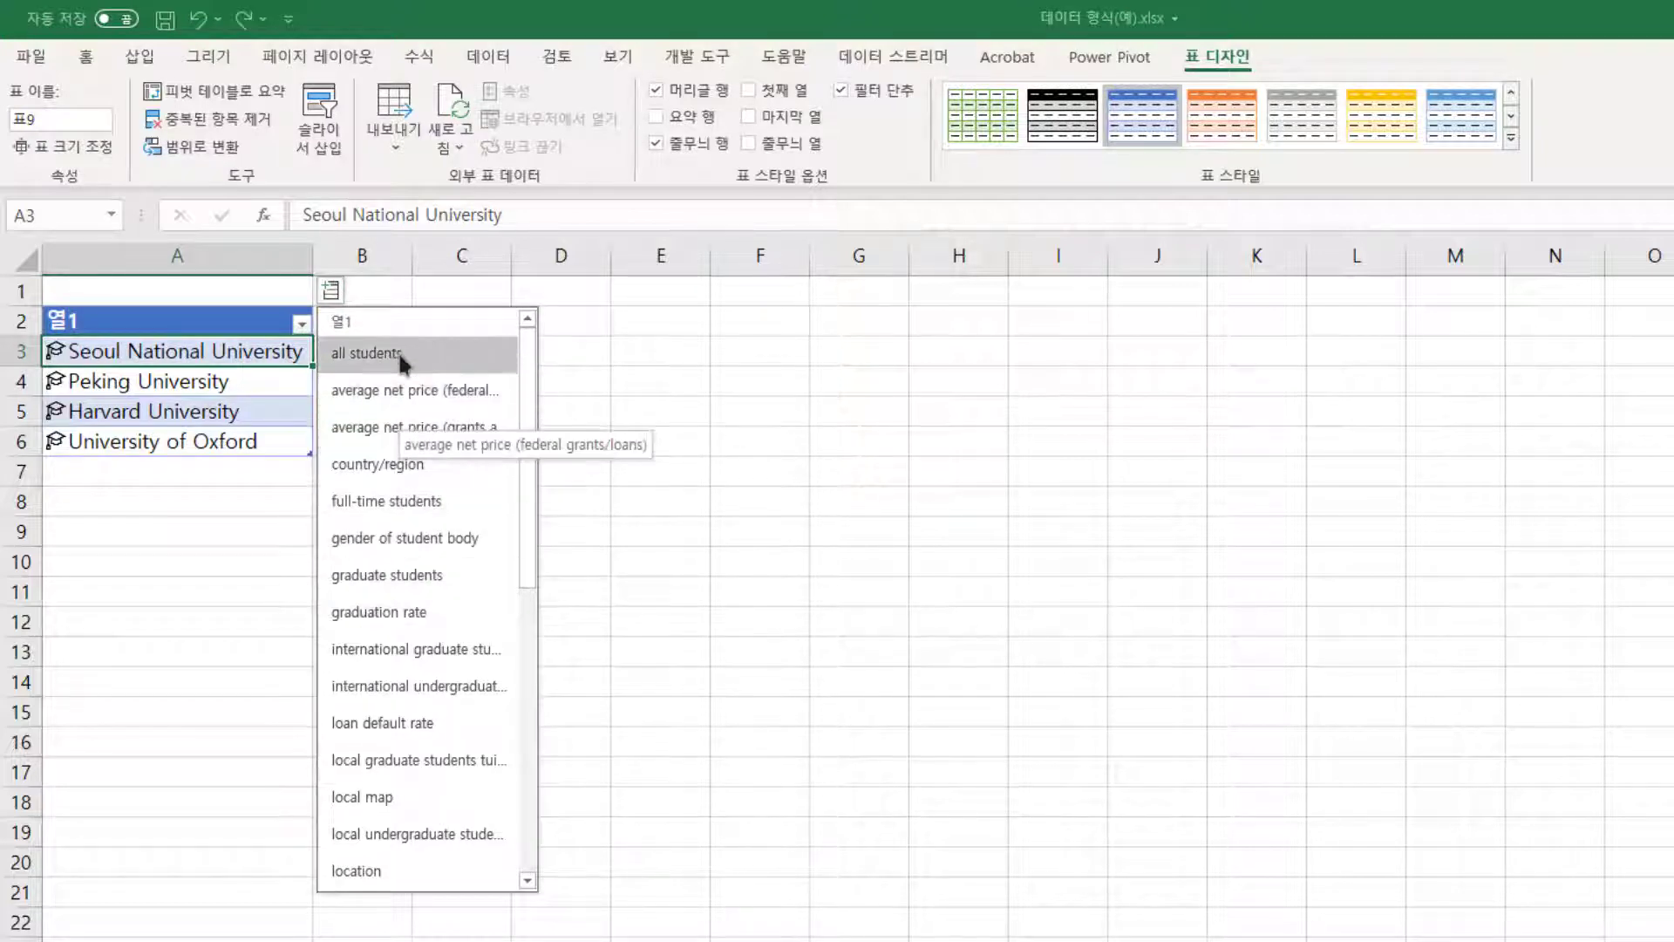
pyautogui.press('Escape')
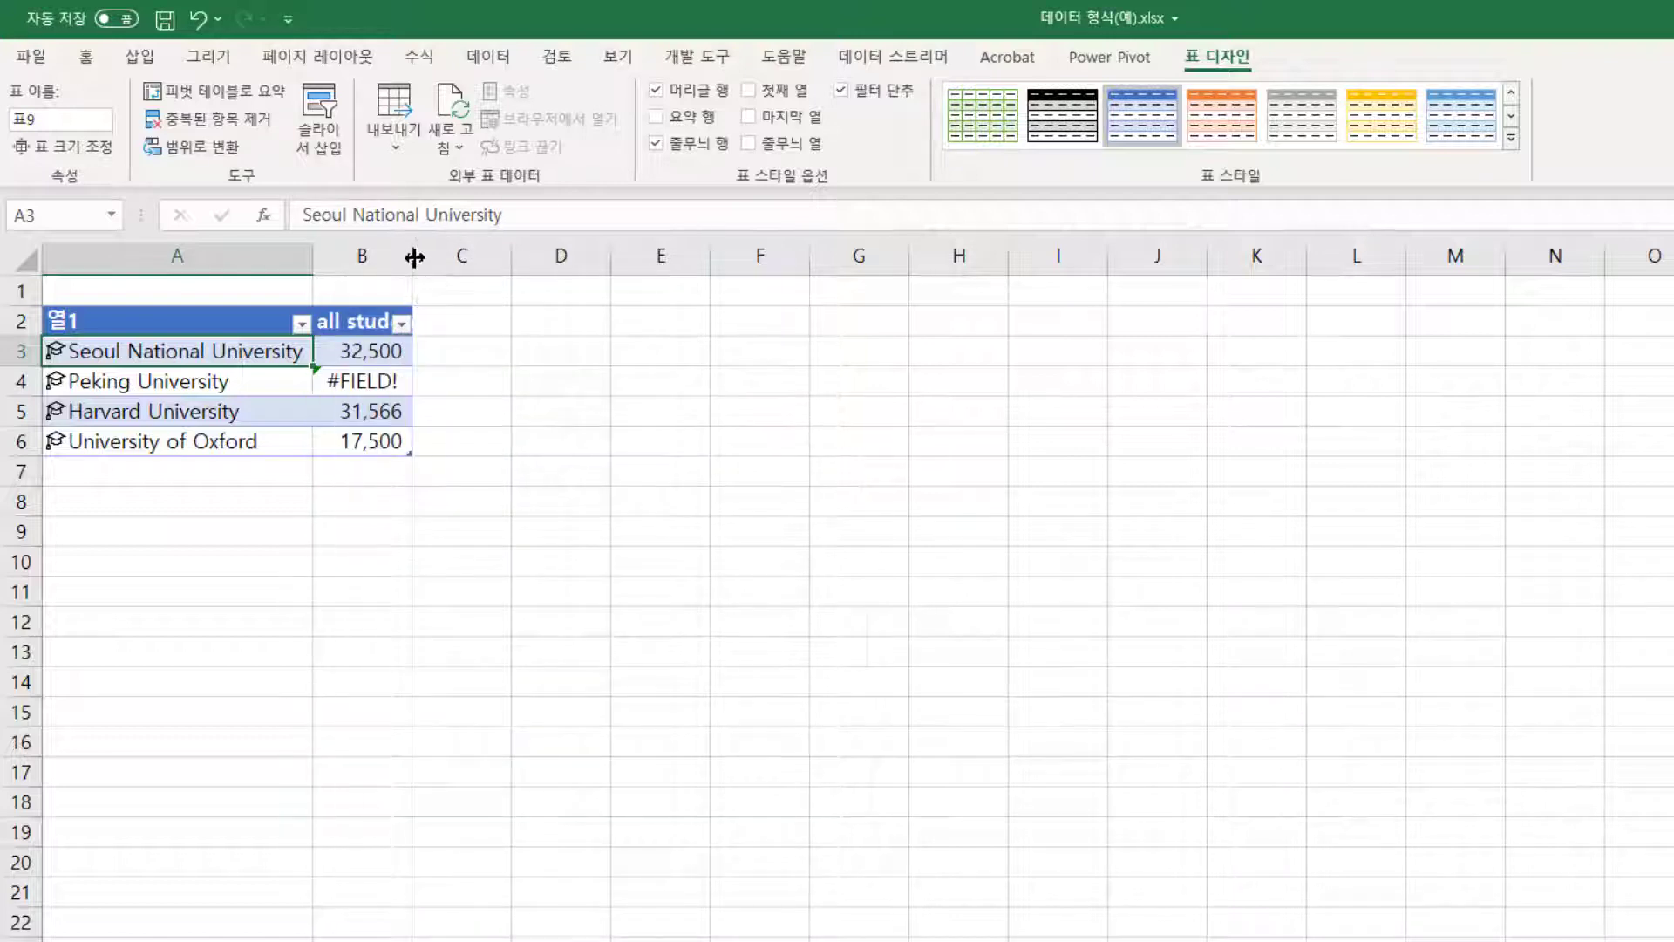
pyautogui.doubleClick(413, 257)
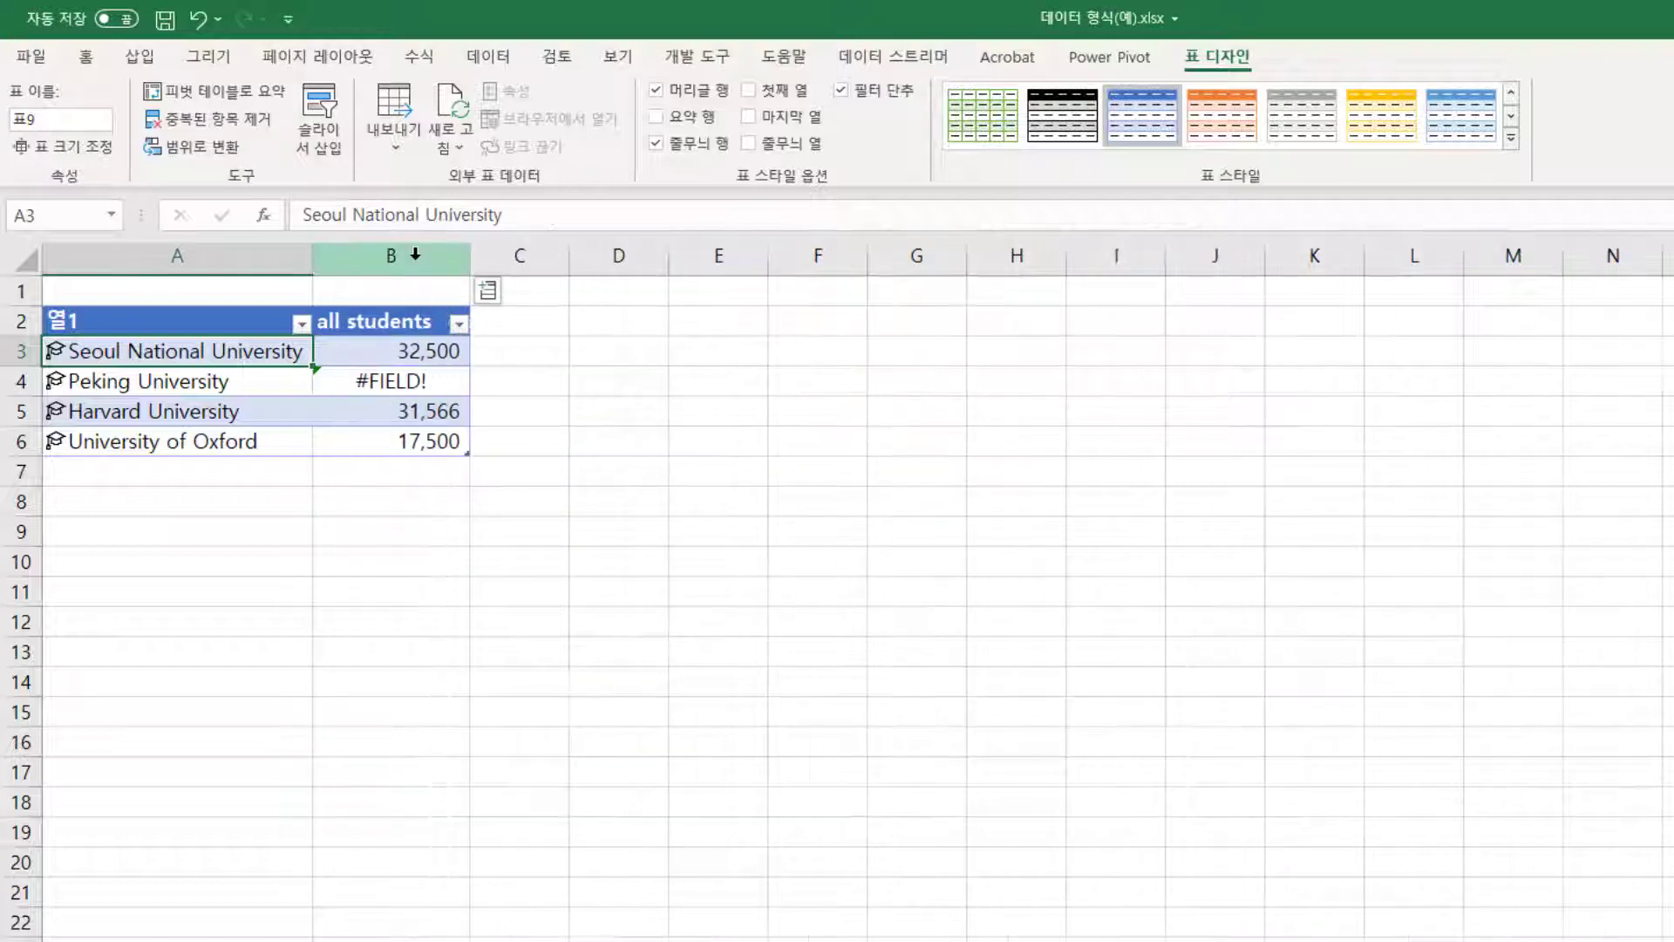
# Add graduation rate, undergraduate students and logo columns, fitting column D.
pyautogui.click(488, 291)
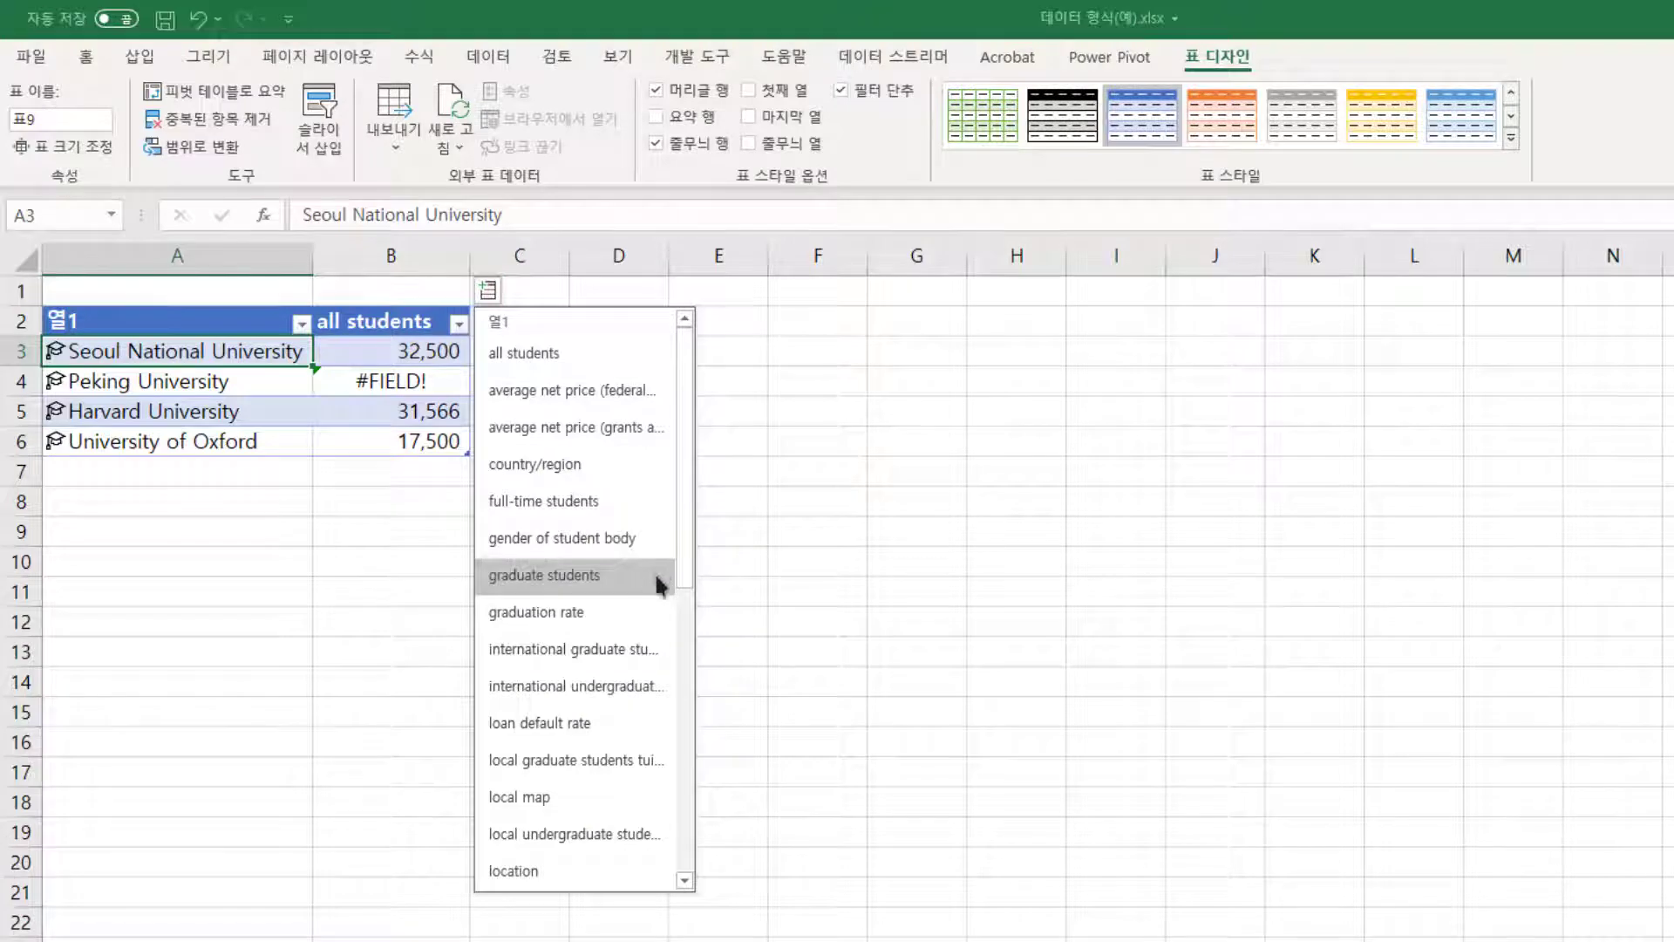
pyautogui.click(635, 610)
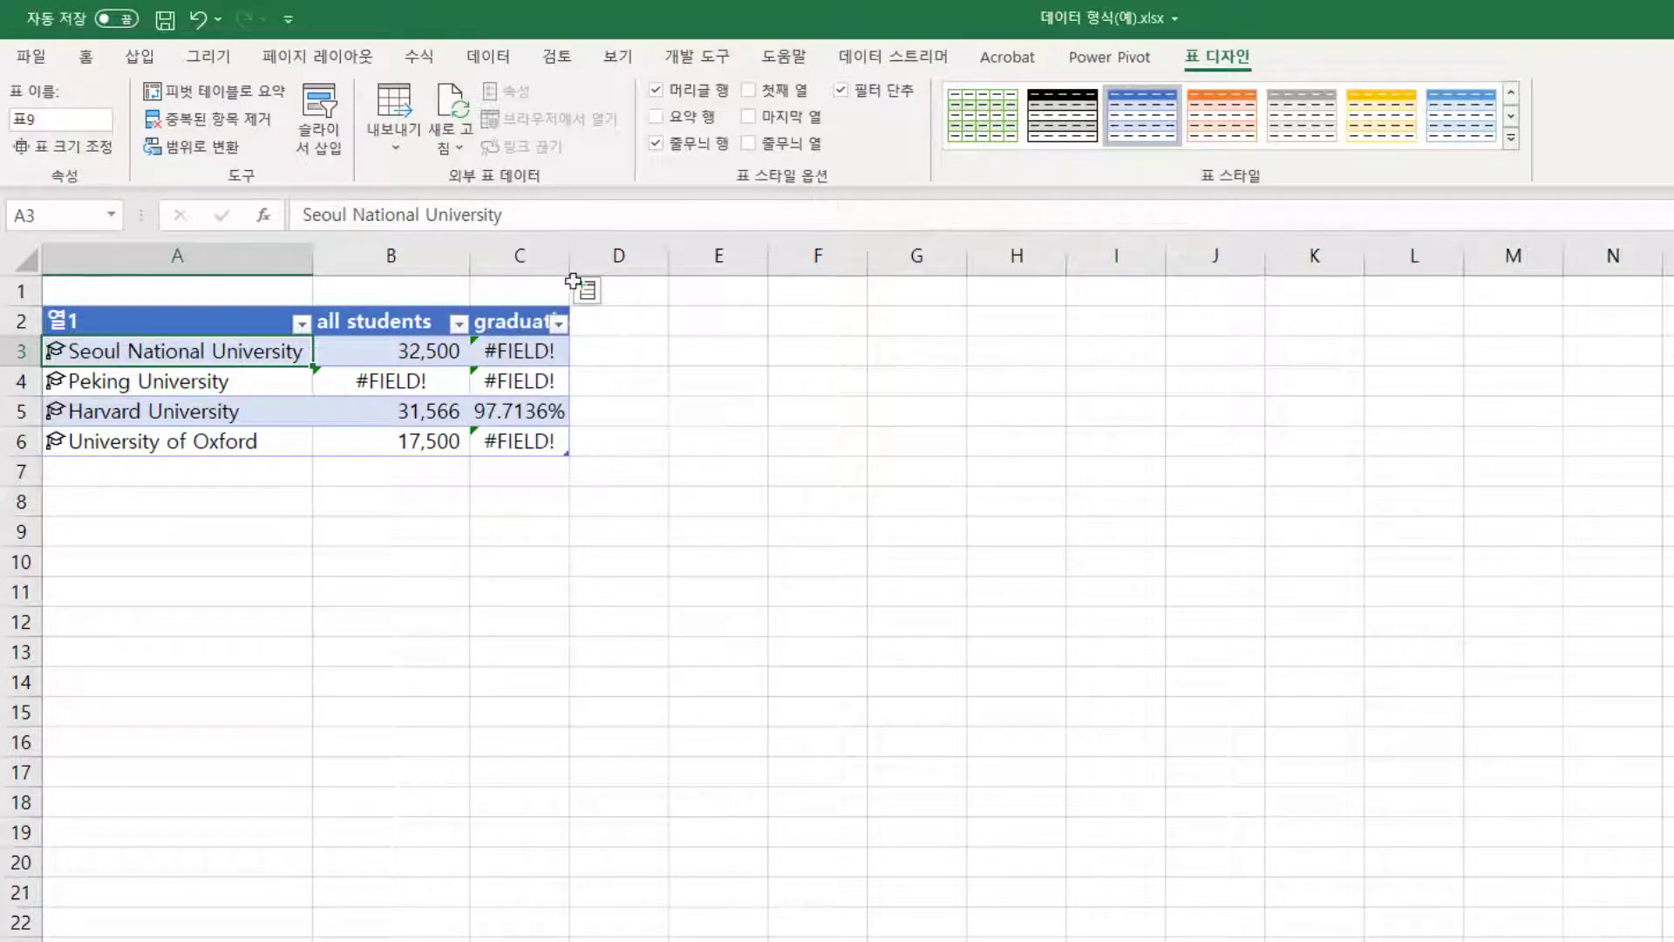
pyautogui.click(584, 297)
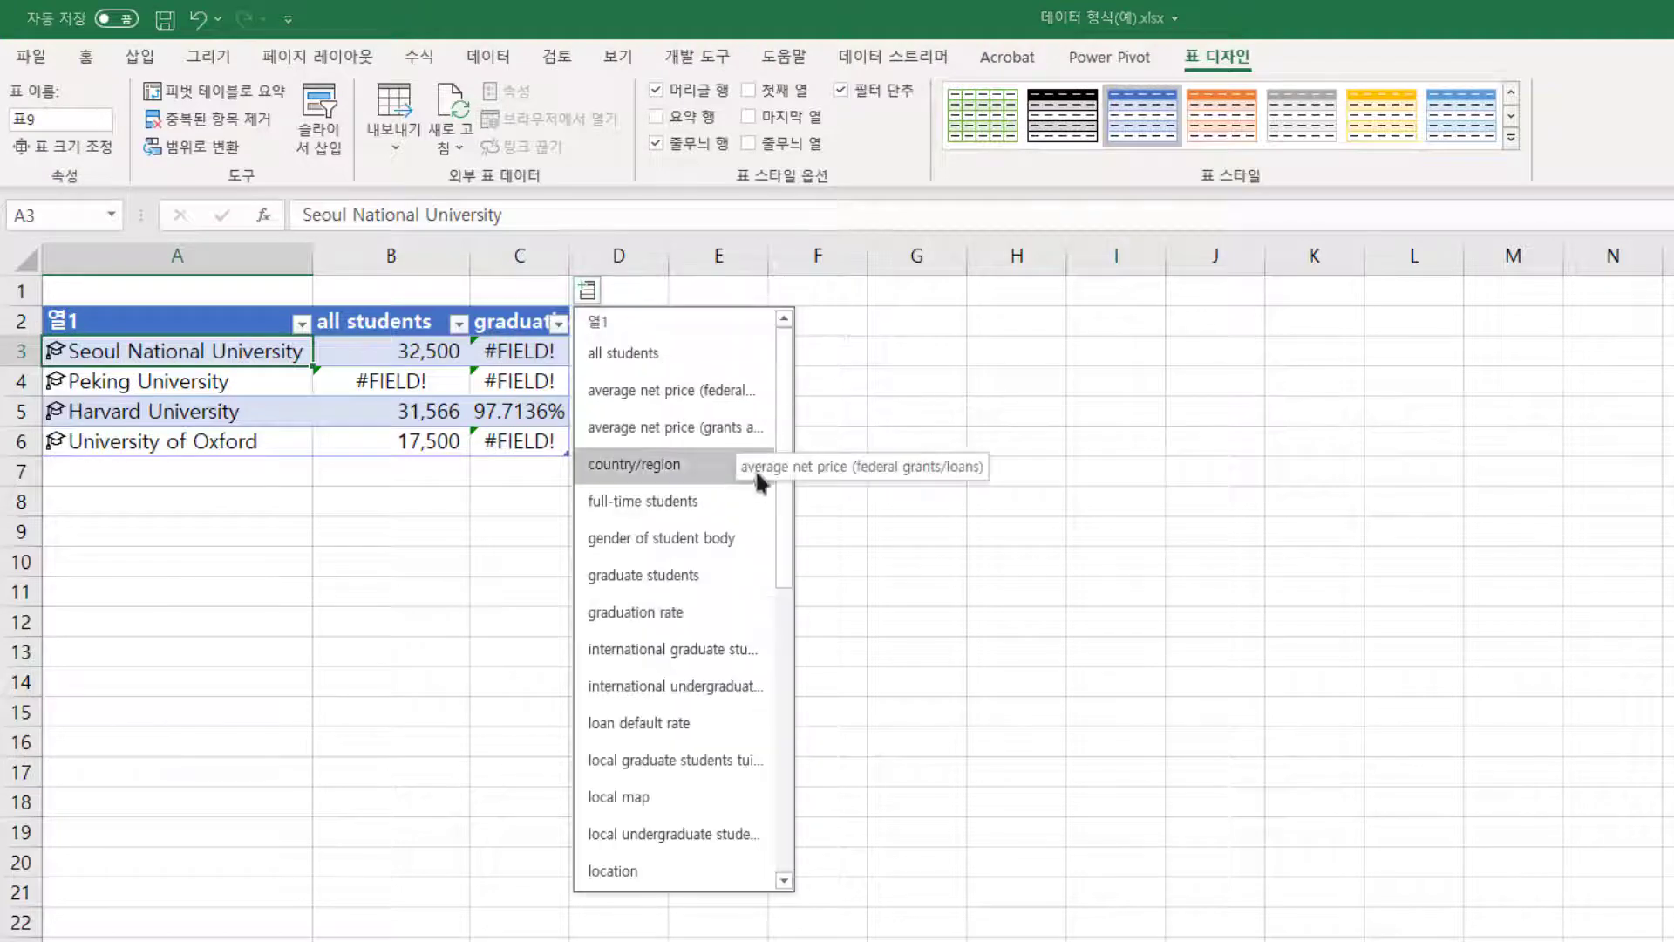
pyautogui.moveTo(778, 509); pyautogui.dragTo(785, 811)
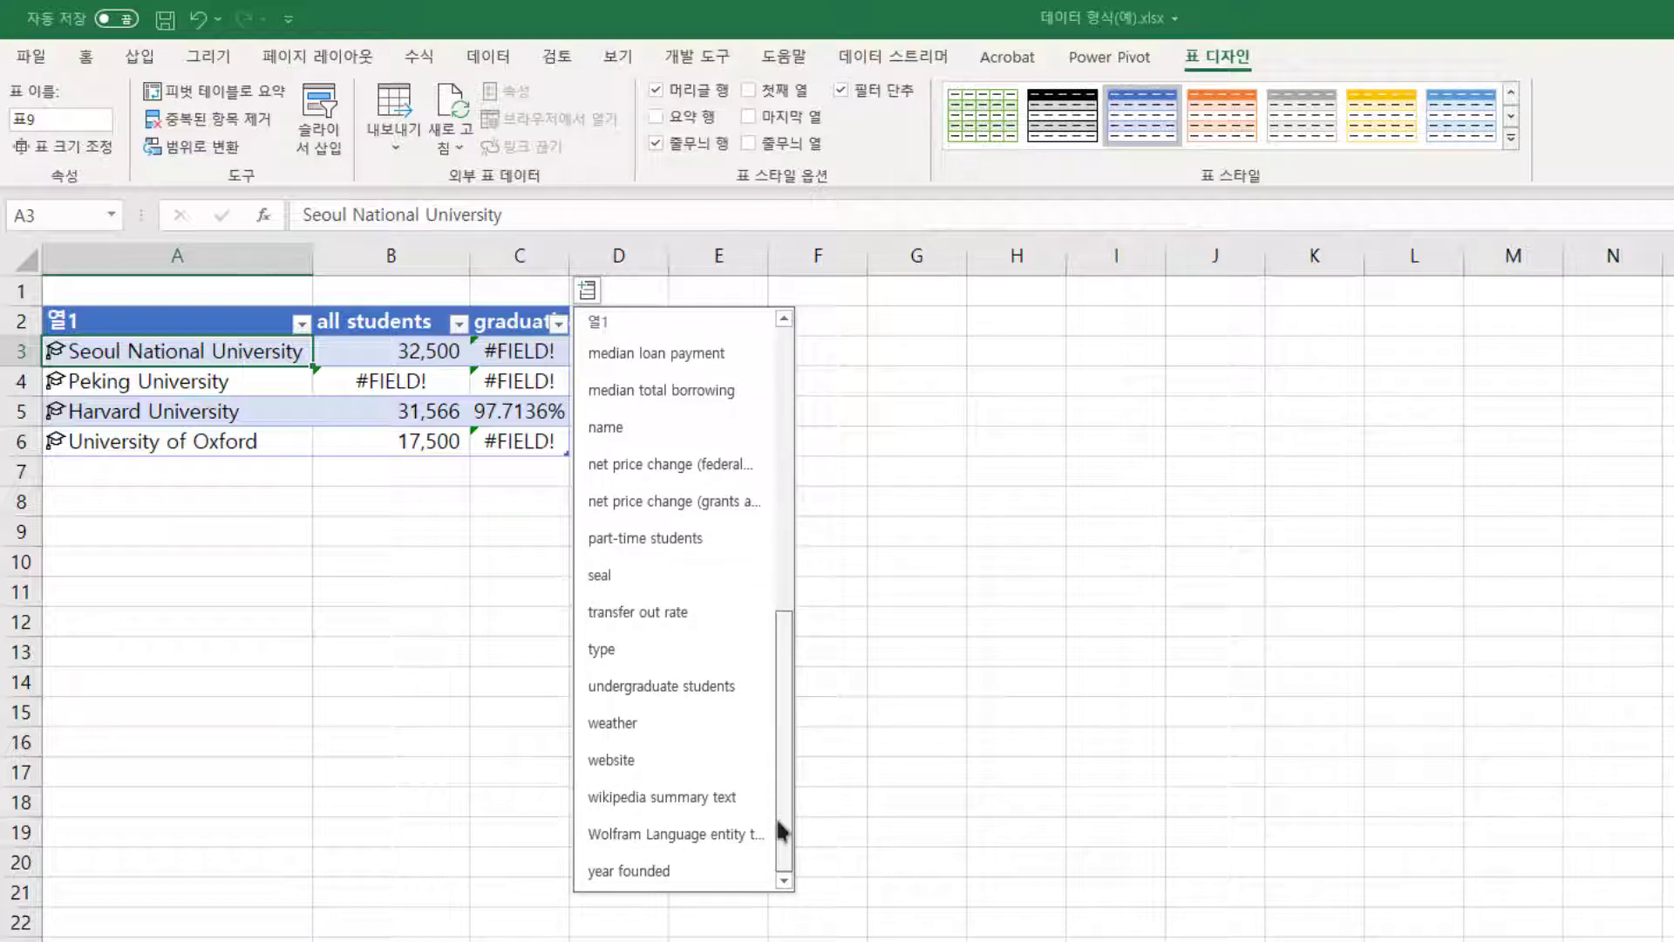
pyautogui.click(661, 687)
pyautogui.doubleClick(668, 260)
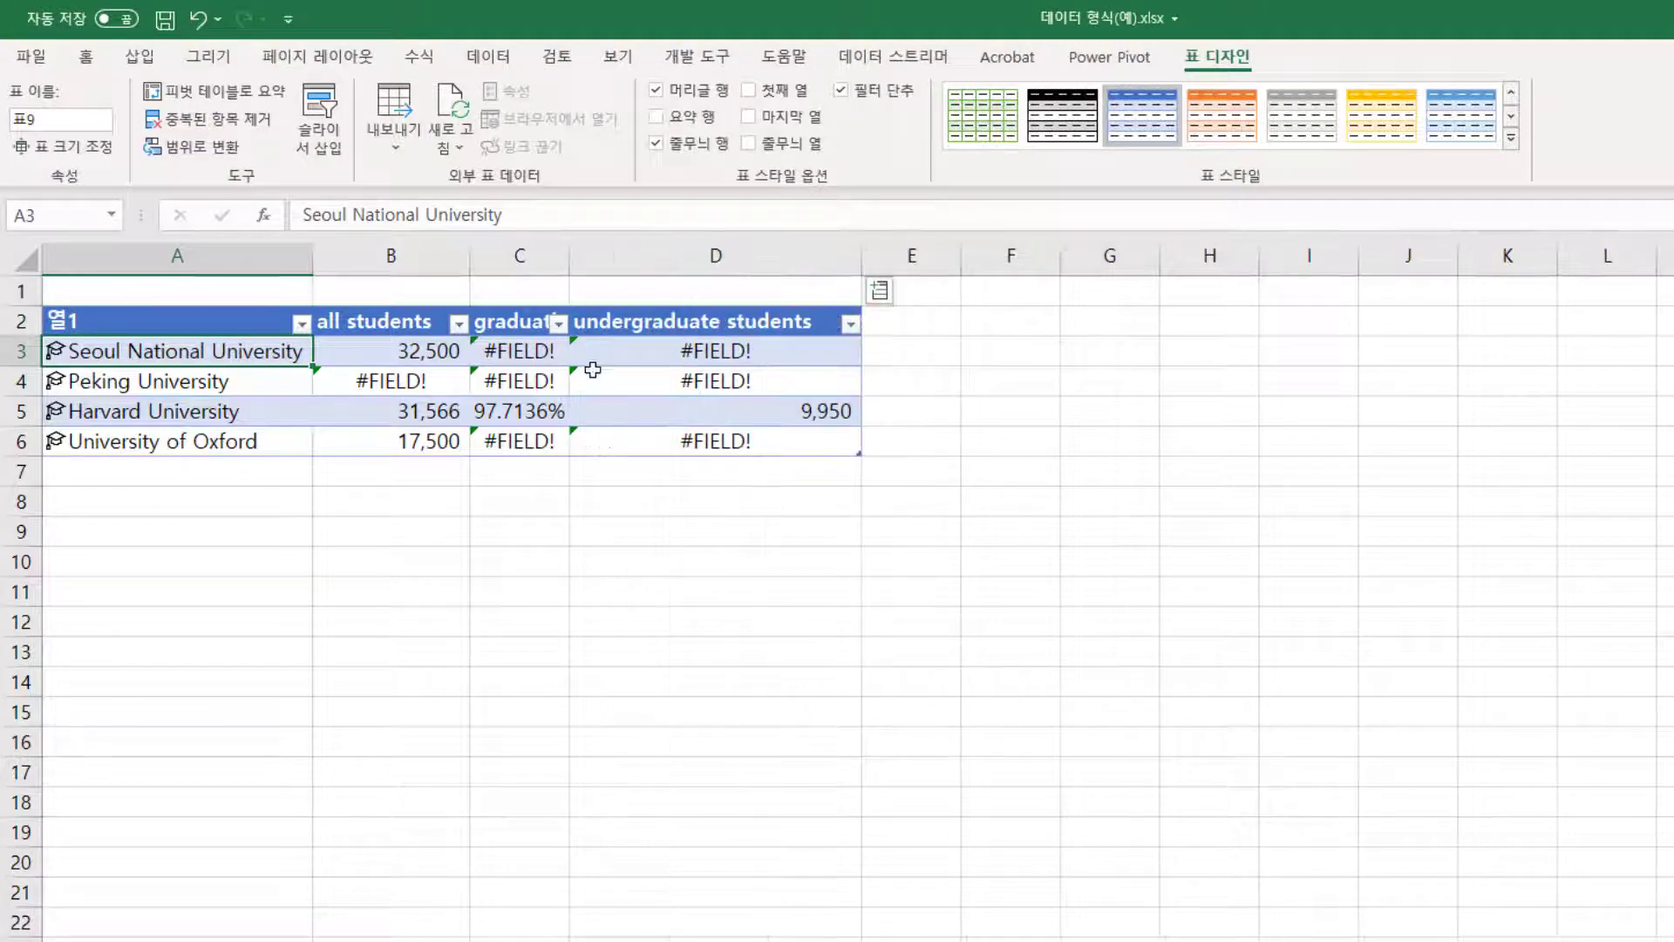
pyautogui.click(882, 290)
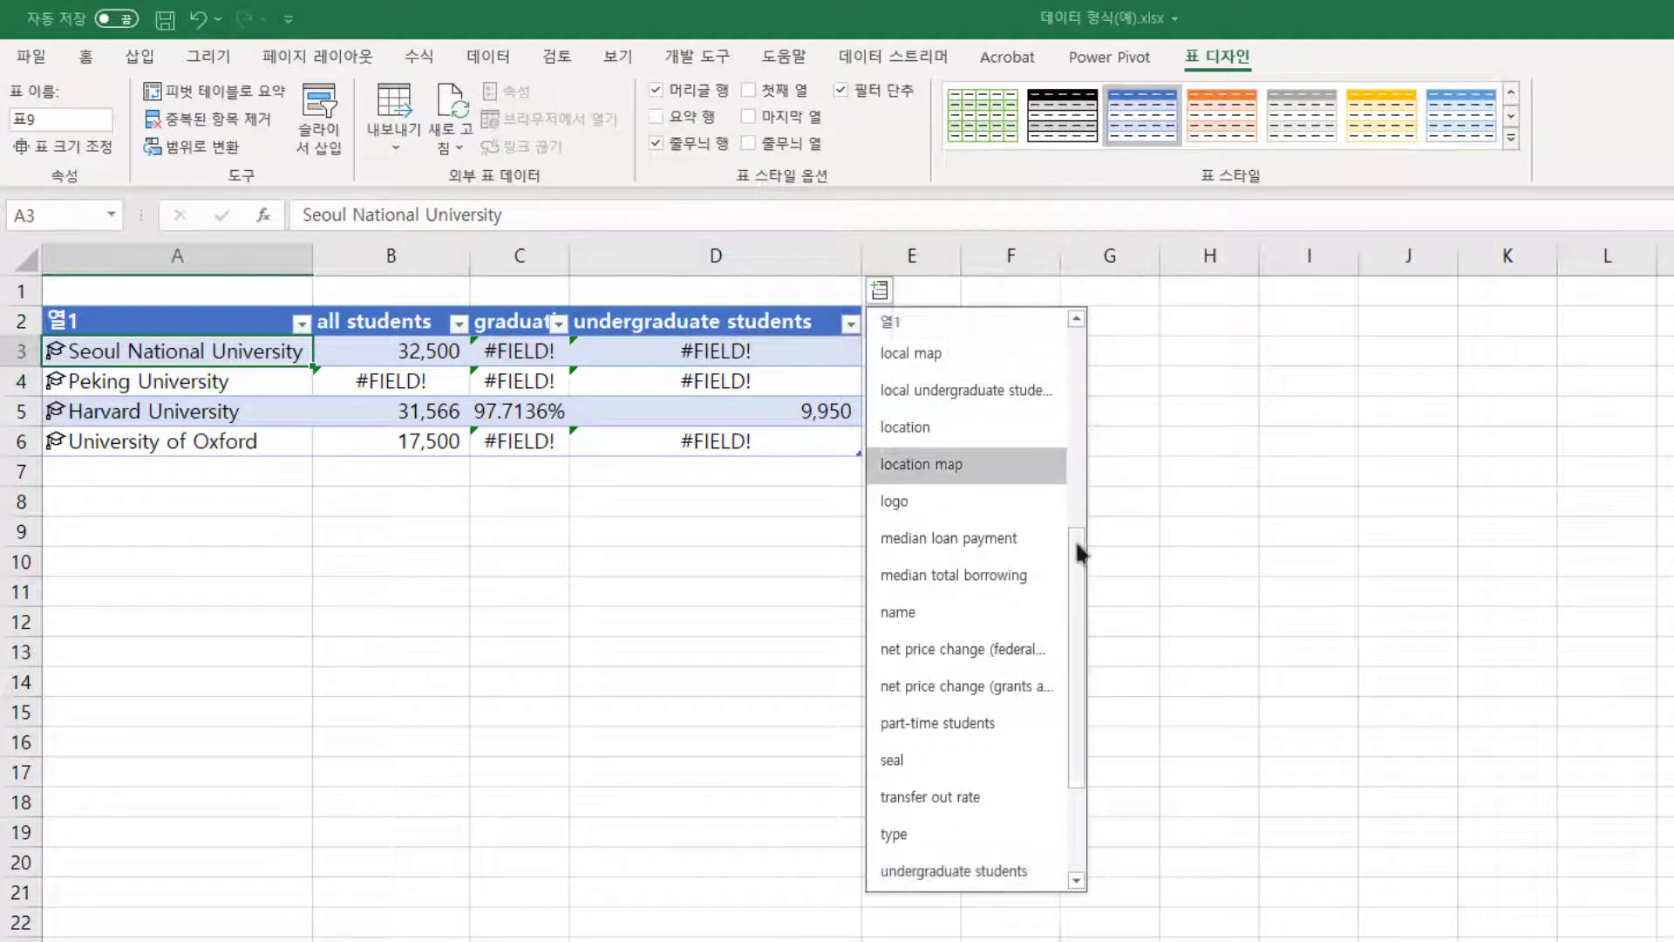
pyautogui.click(984, 506)
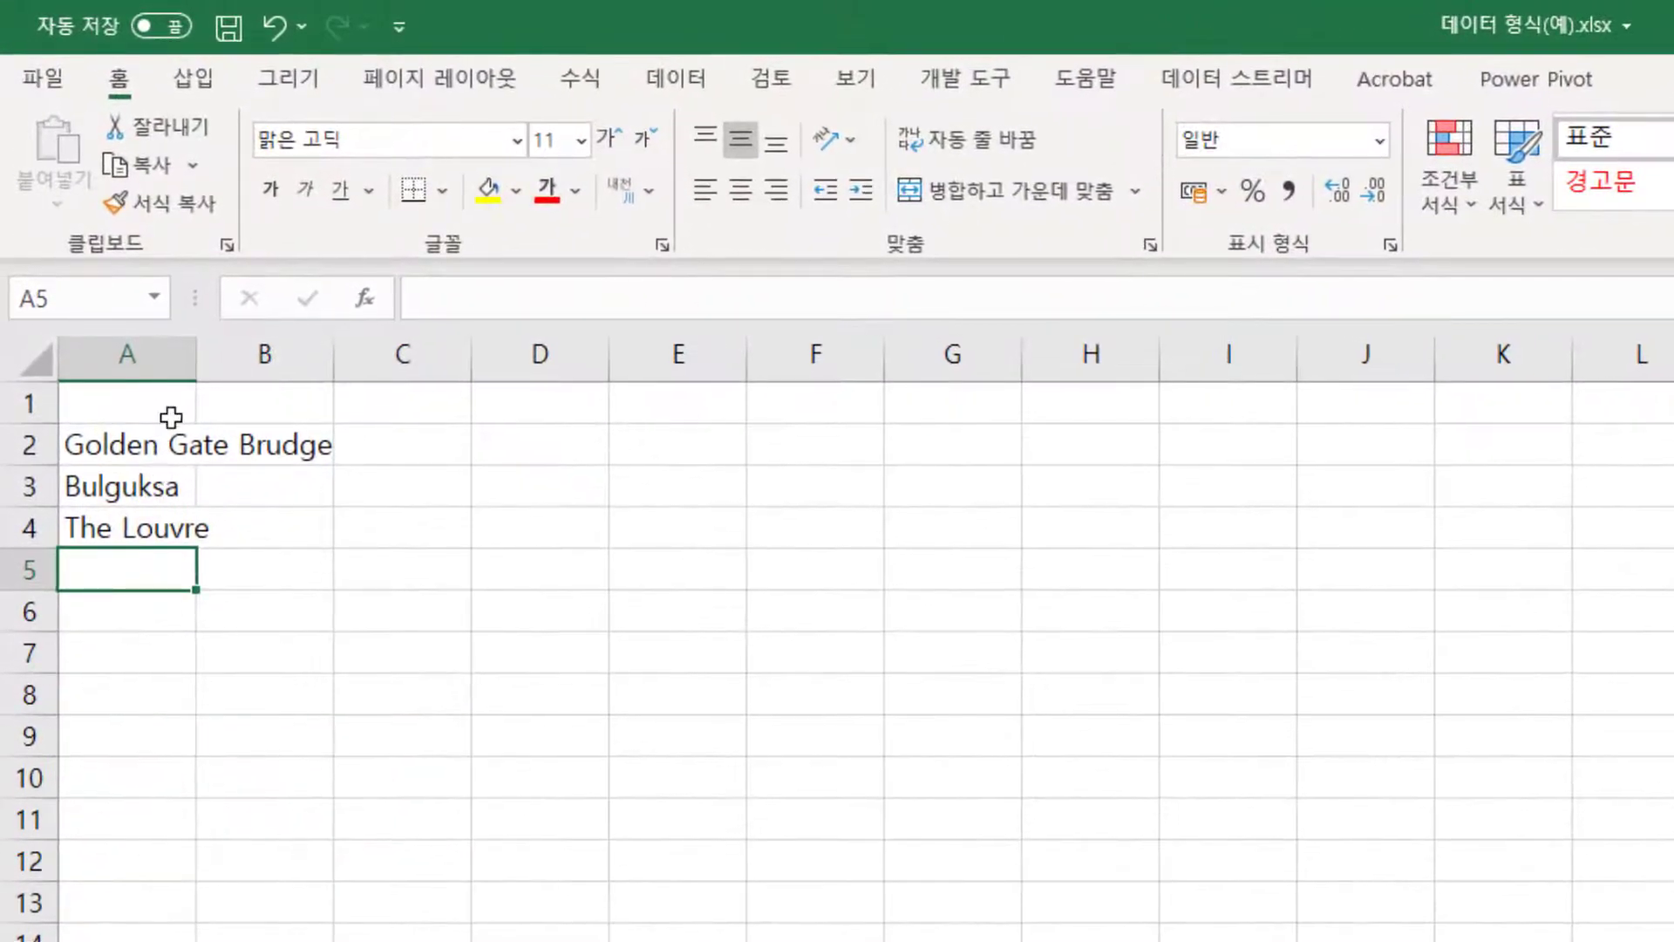
# Convert the three landmarks to the 위치 (영어) type, matching The Louvre to the museum.
pyautogui.moveTo(160, 444); pyautogui.dragTo(135, 523)
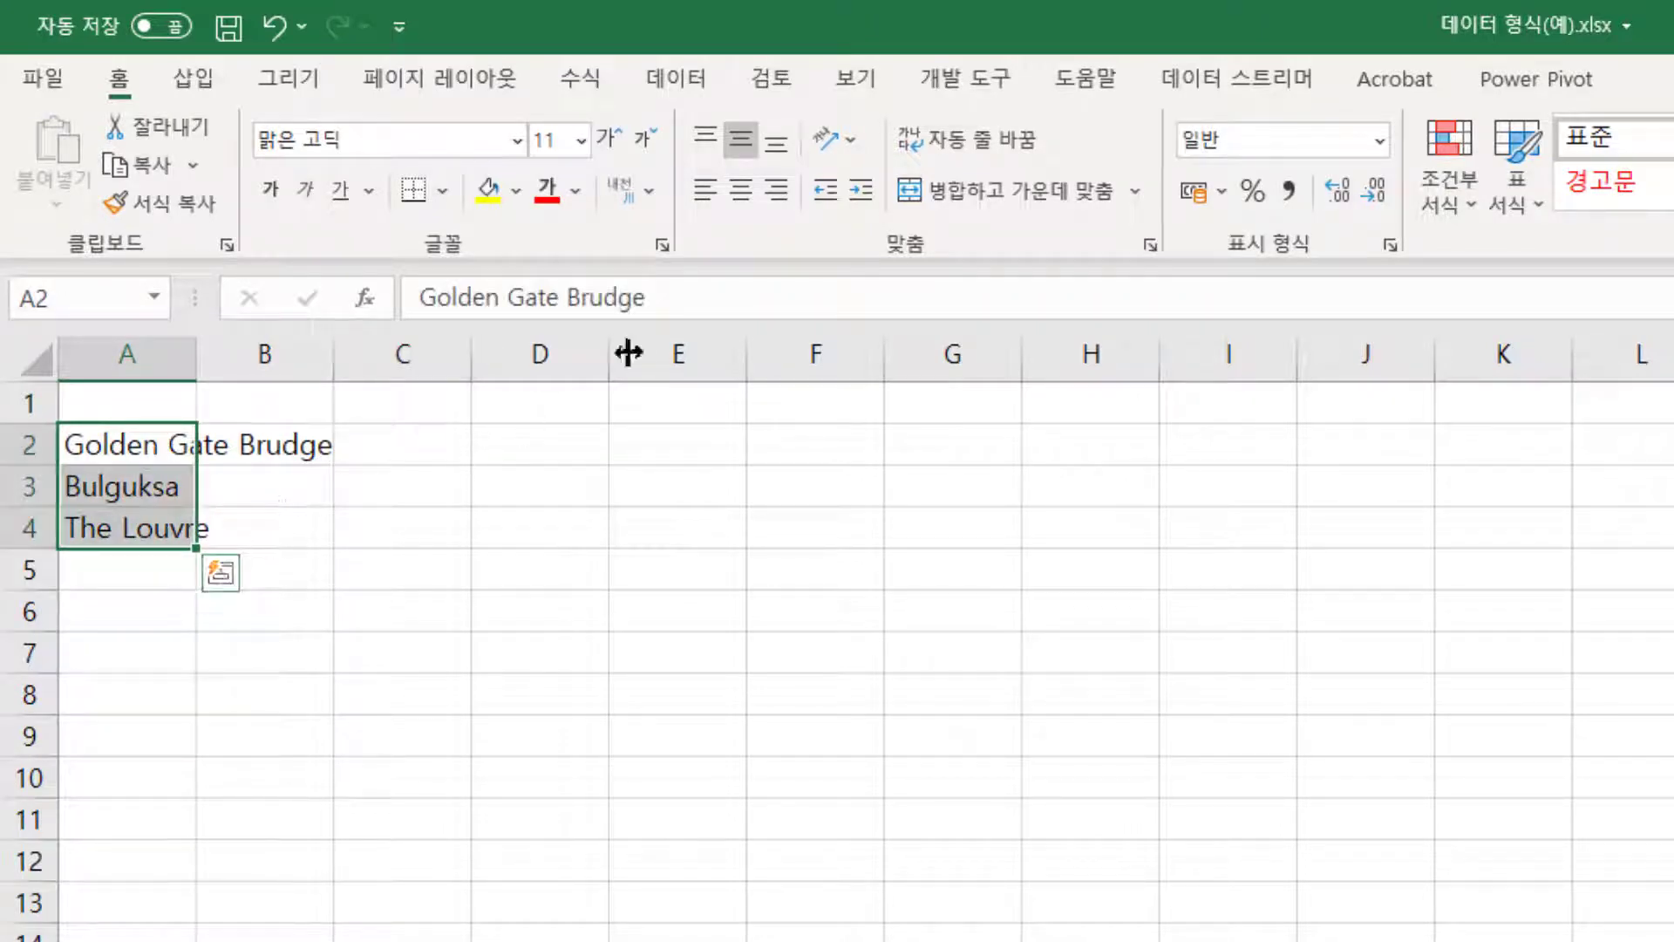
pyautogui.click(678, 80)
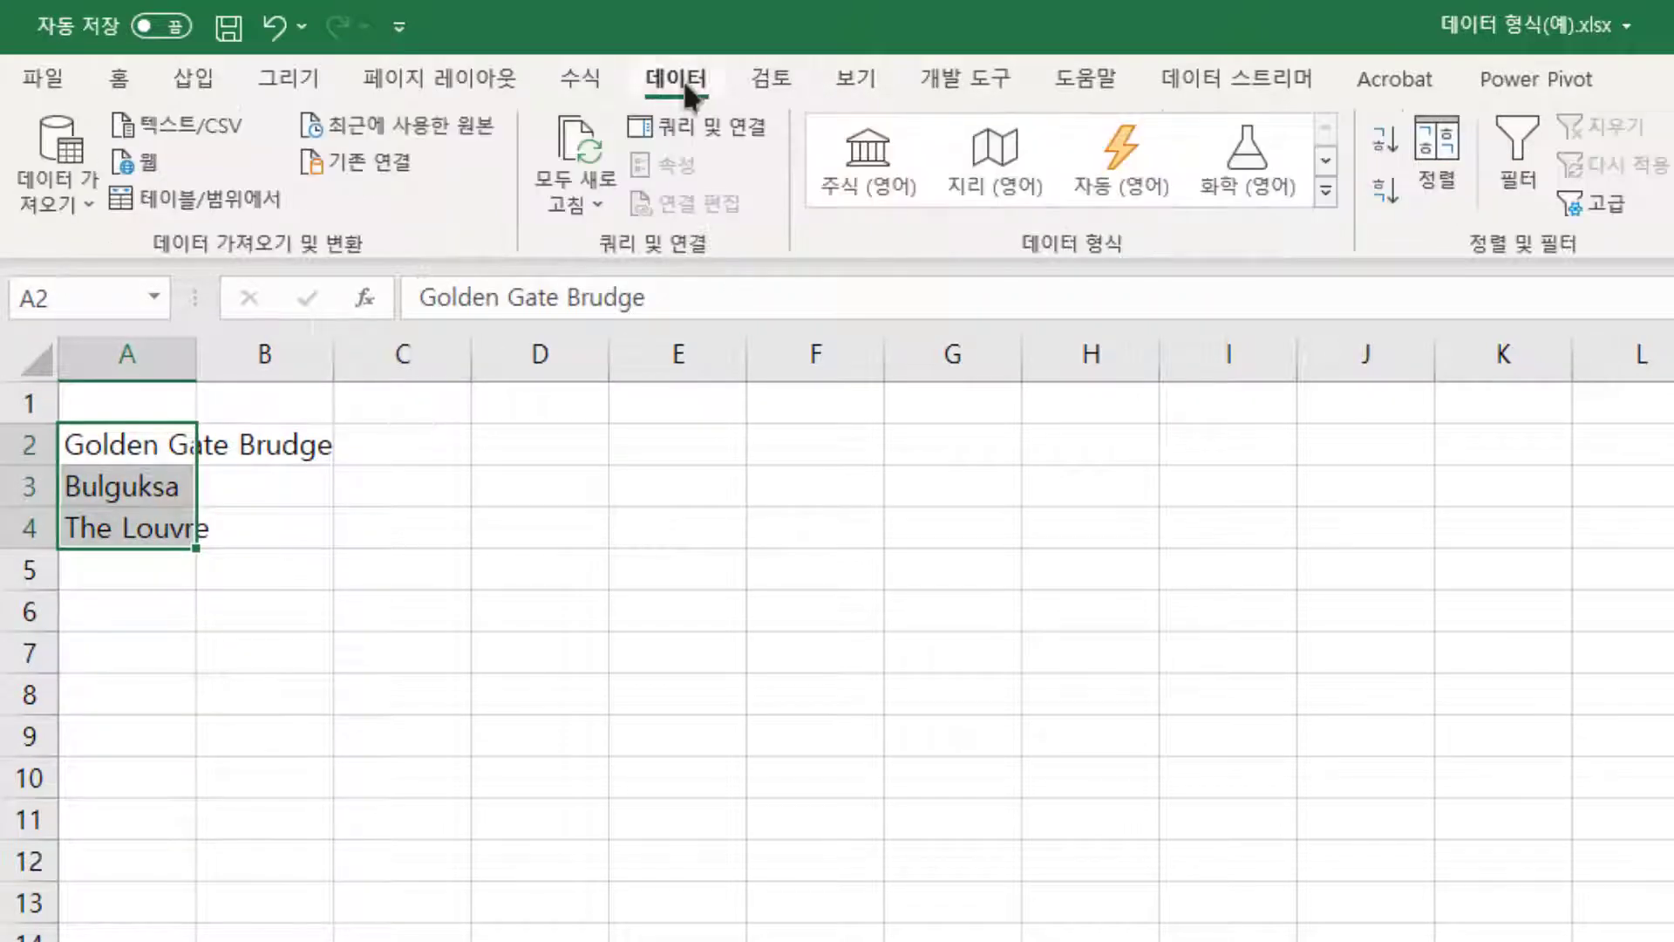
pyautogui.click(1324, 189)
pyautogui.click(1402, 433)
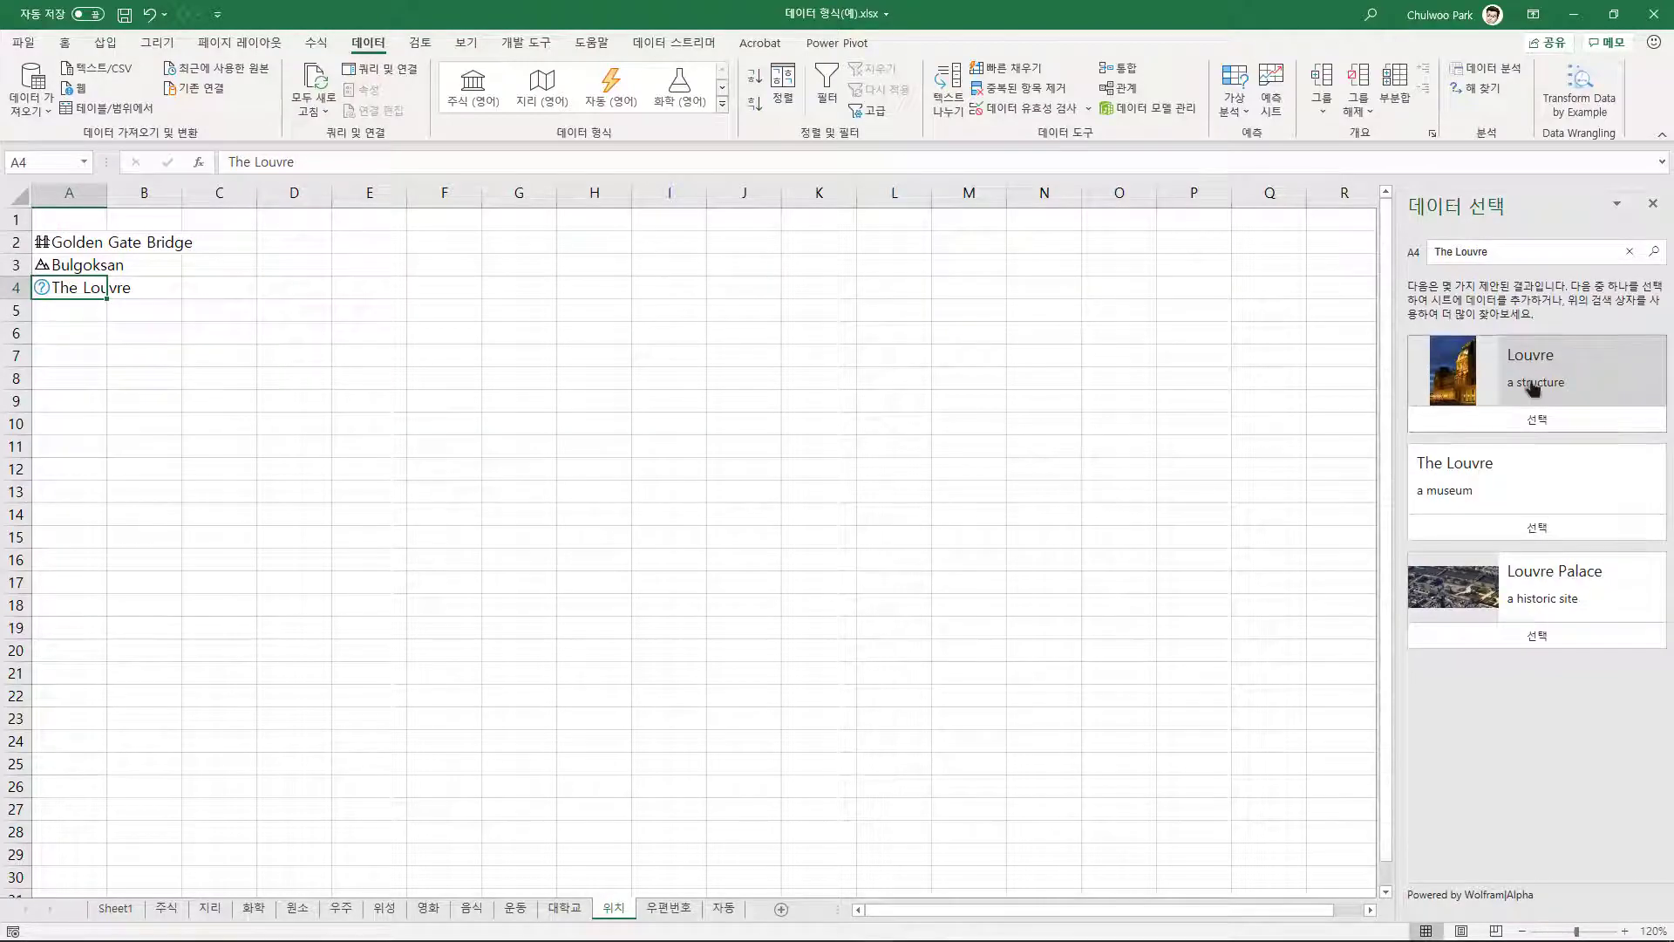
pyautogui.click(1536, 528)
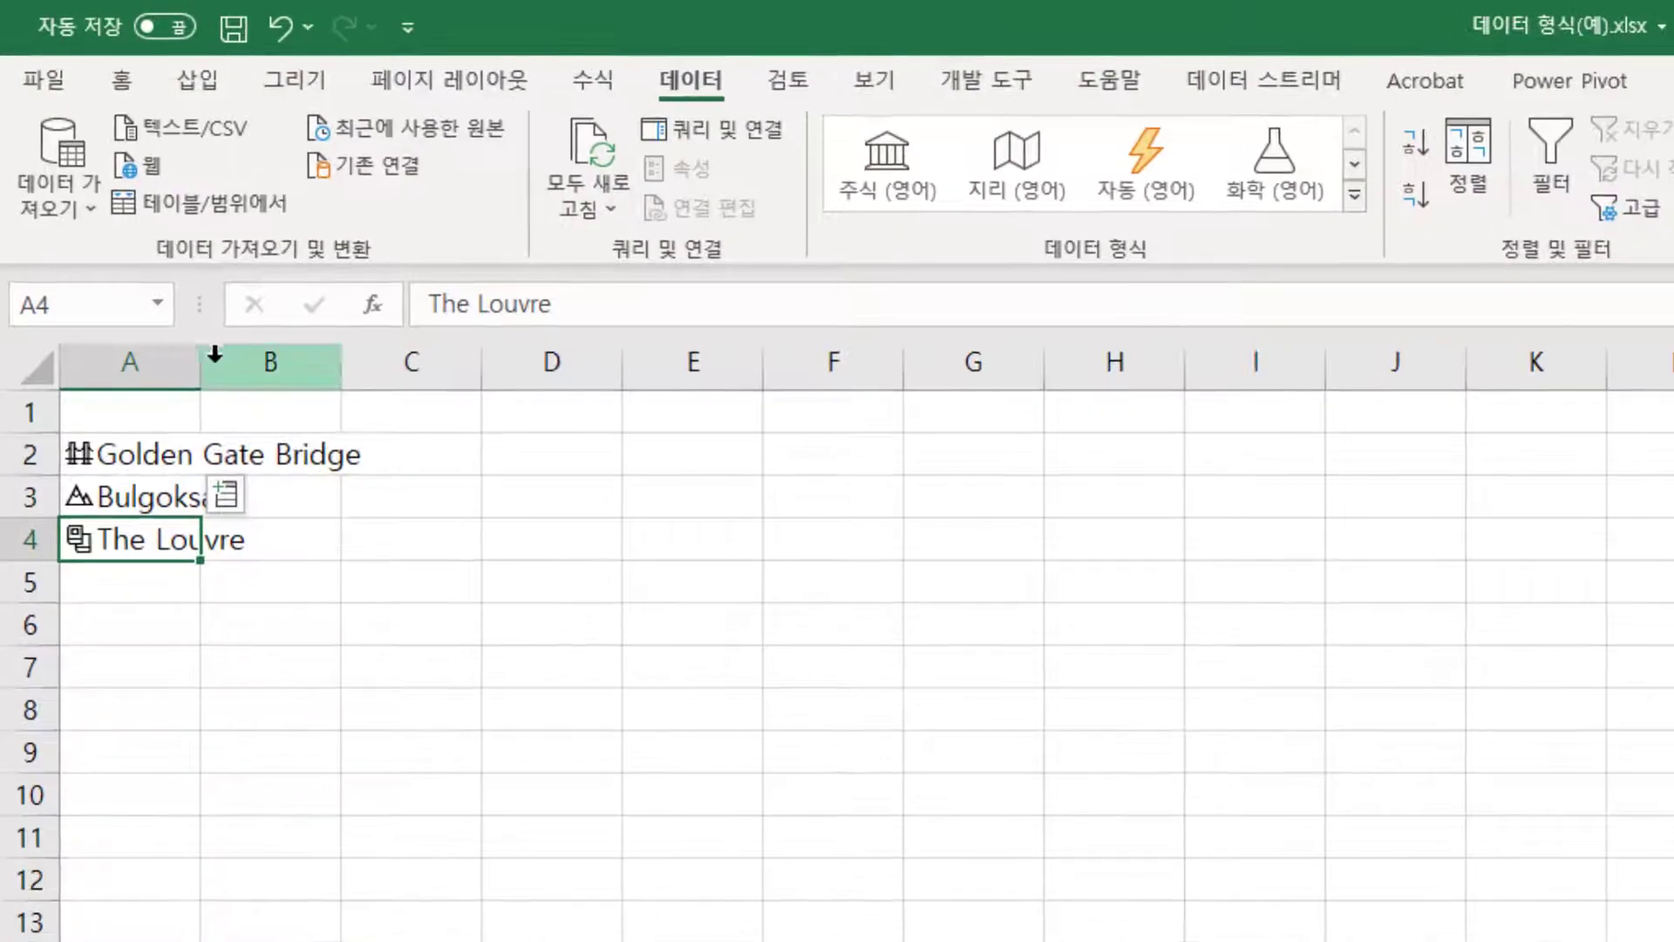
# Add Bulgoksan's country and administrative region, fitting columns A and B.
pyautogui.moveTo(144, 441); pyautogui.dragTo(133, 517)
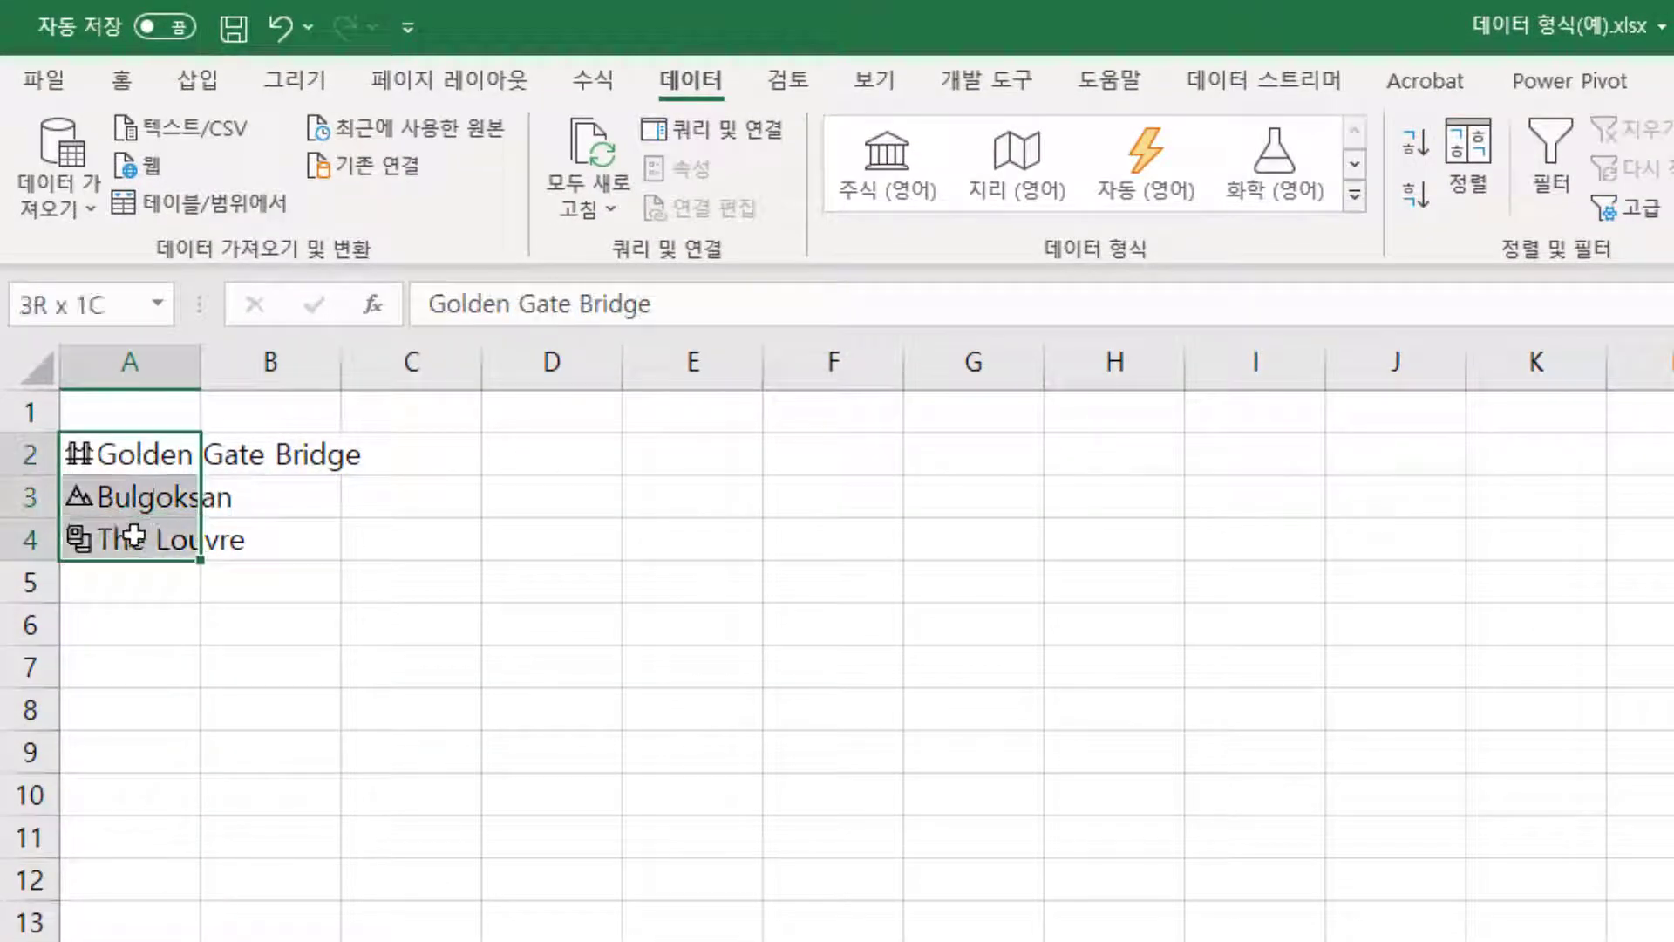
pyautogui.click(140, 495)
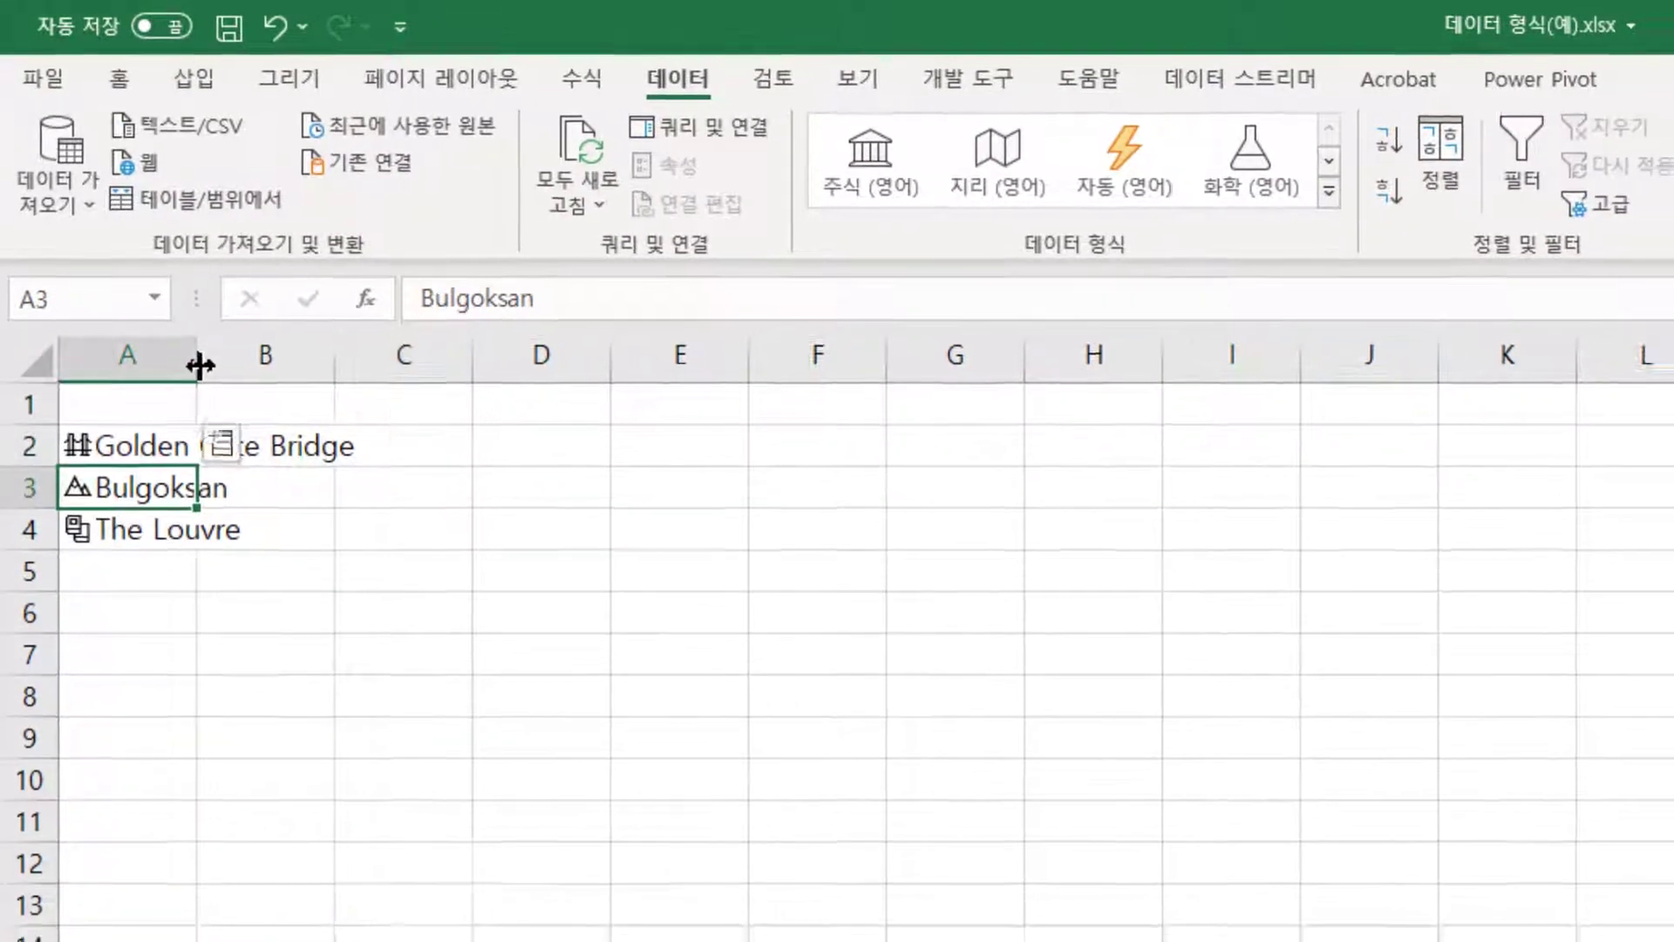
pyautogui.doubleClick(199, 366)
pyautogui.click(322, 347)
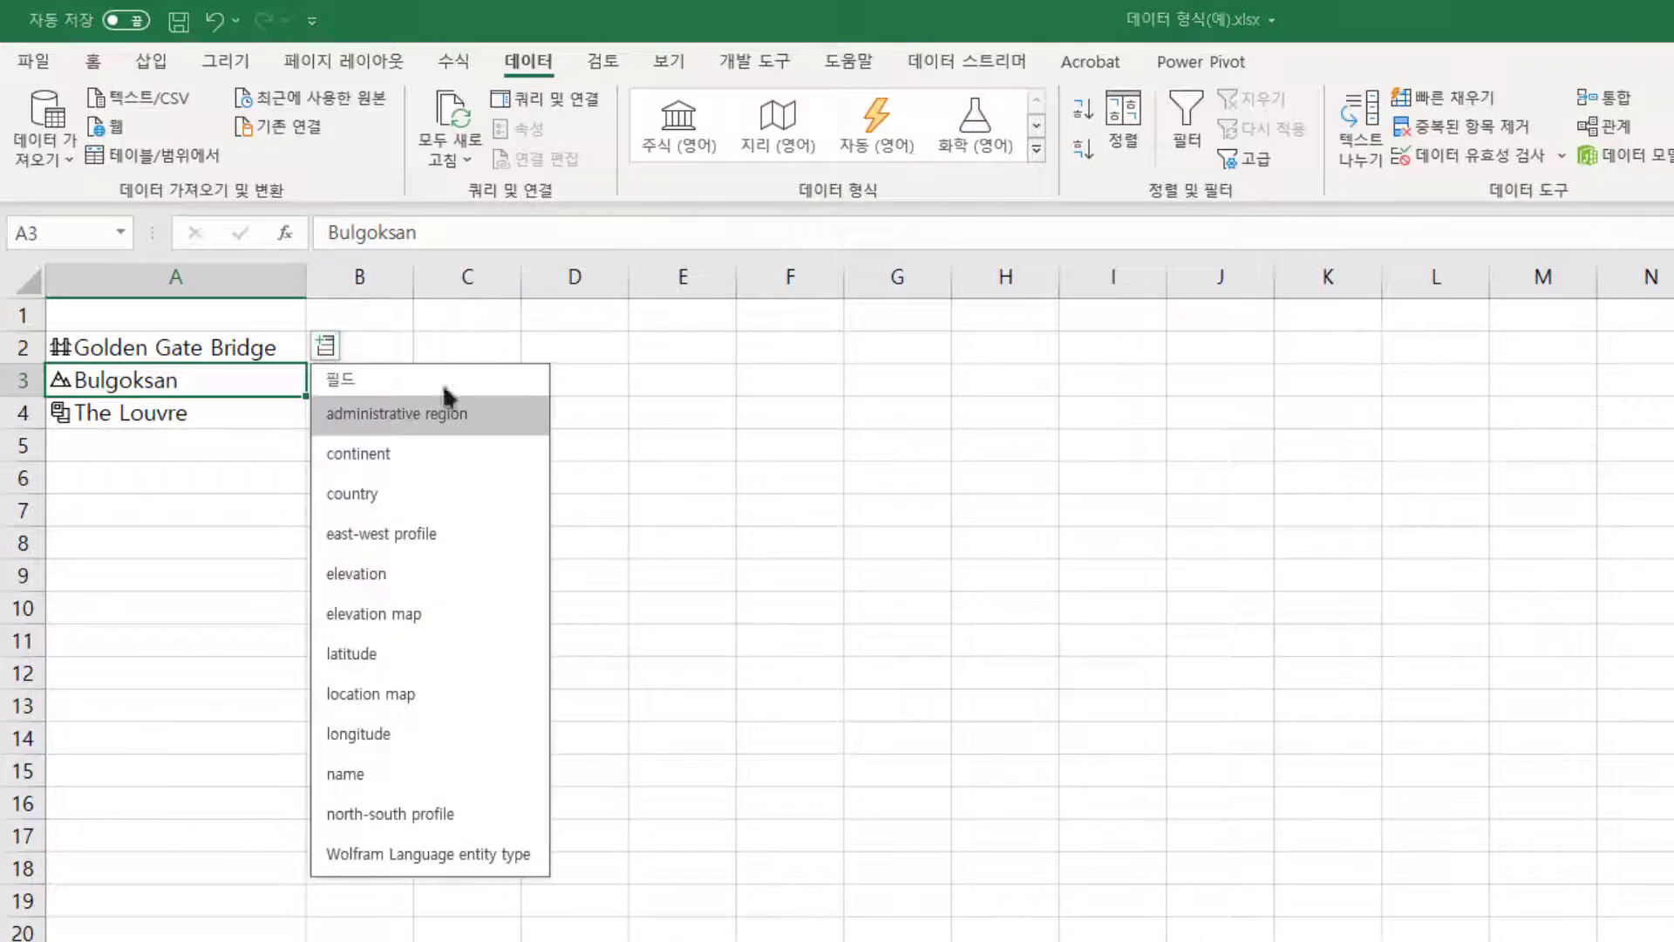
pyautogui.click(443, 493)
pyautogui.click(326, 347)
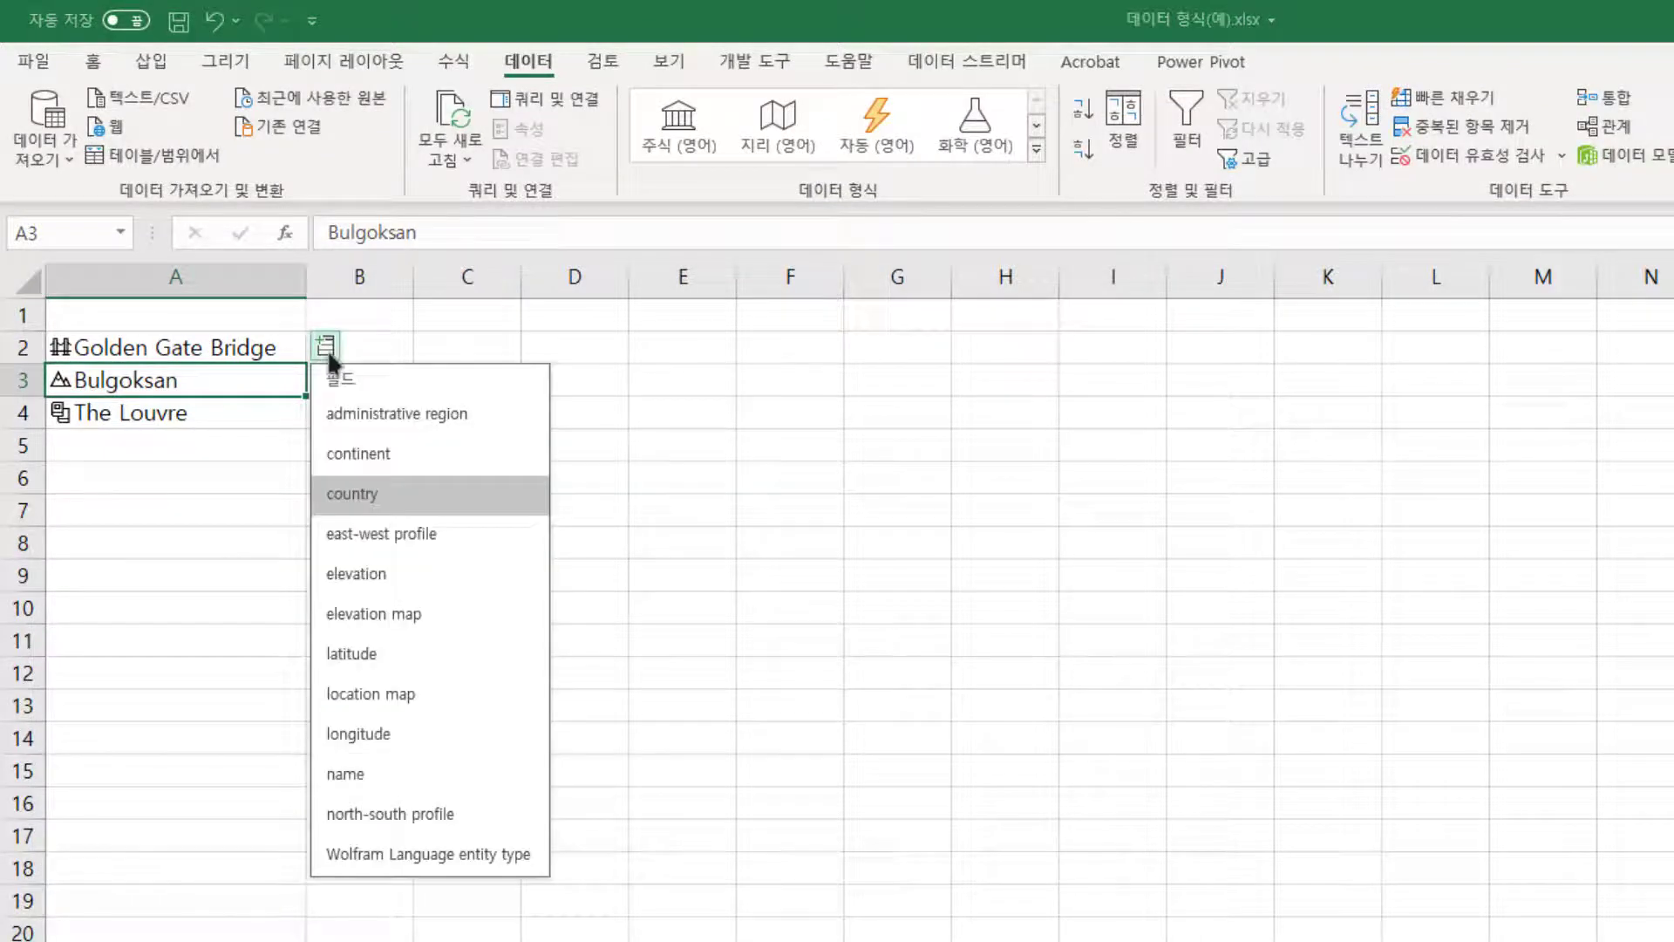
pyautogui.click(410, 413)
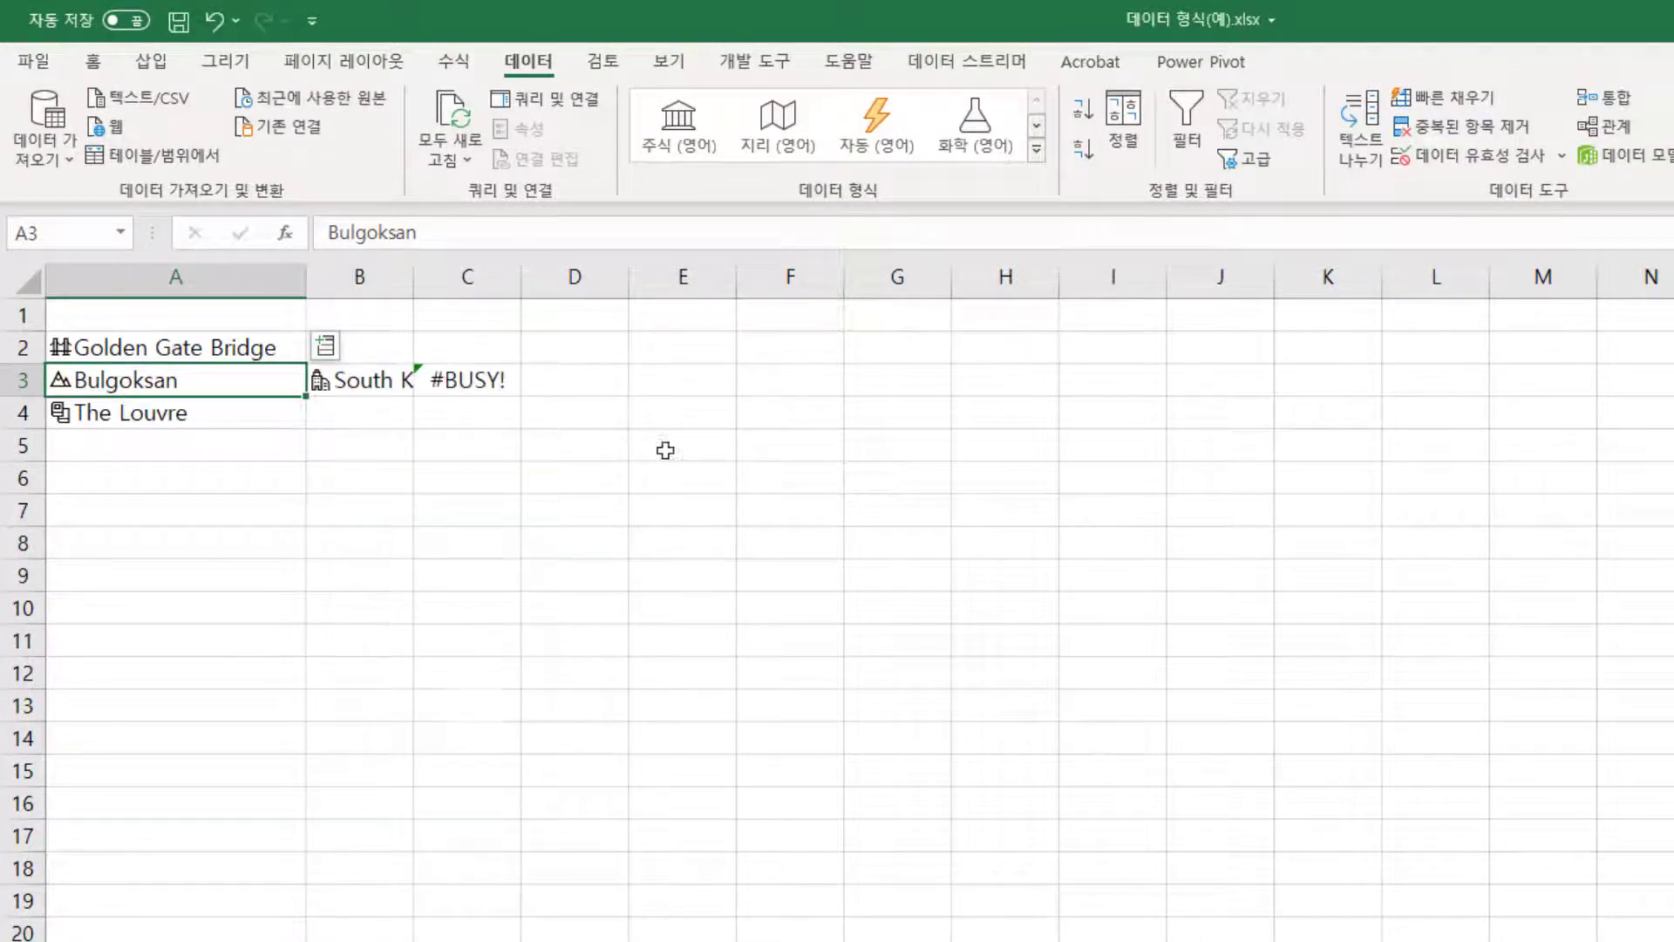
pyautogui.doubleClick(414, 271)
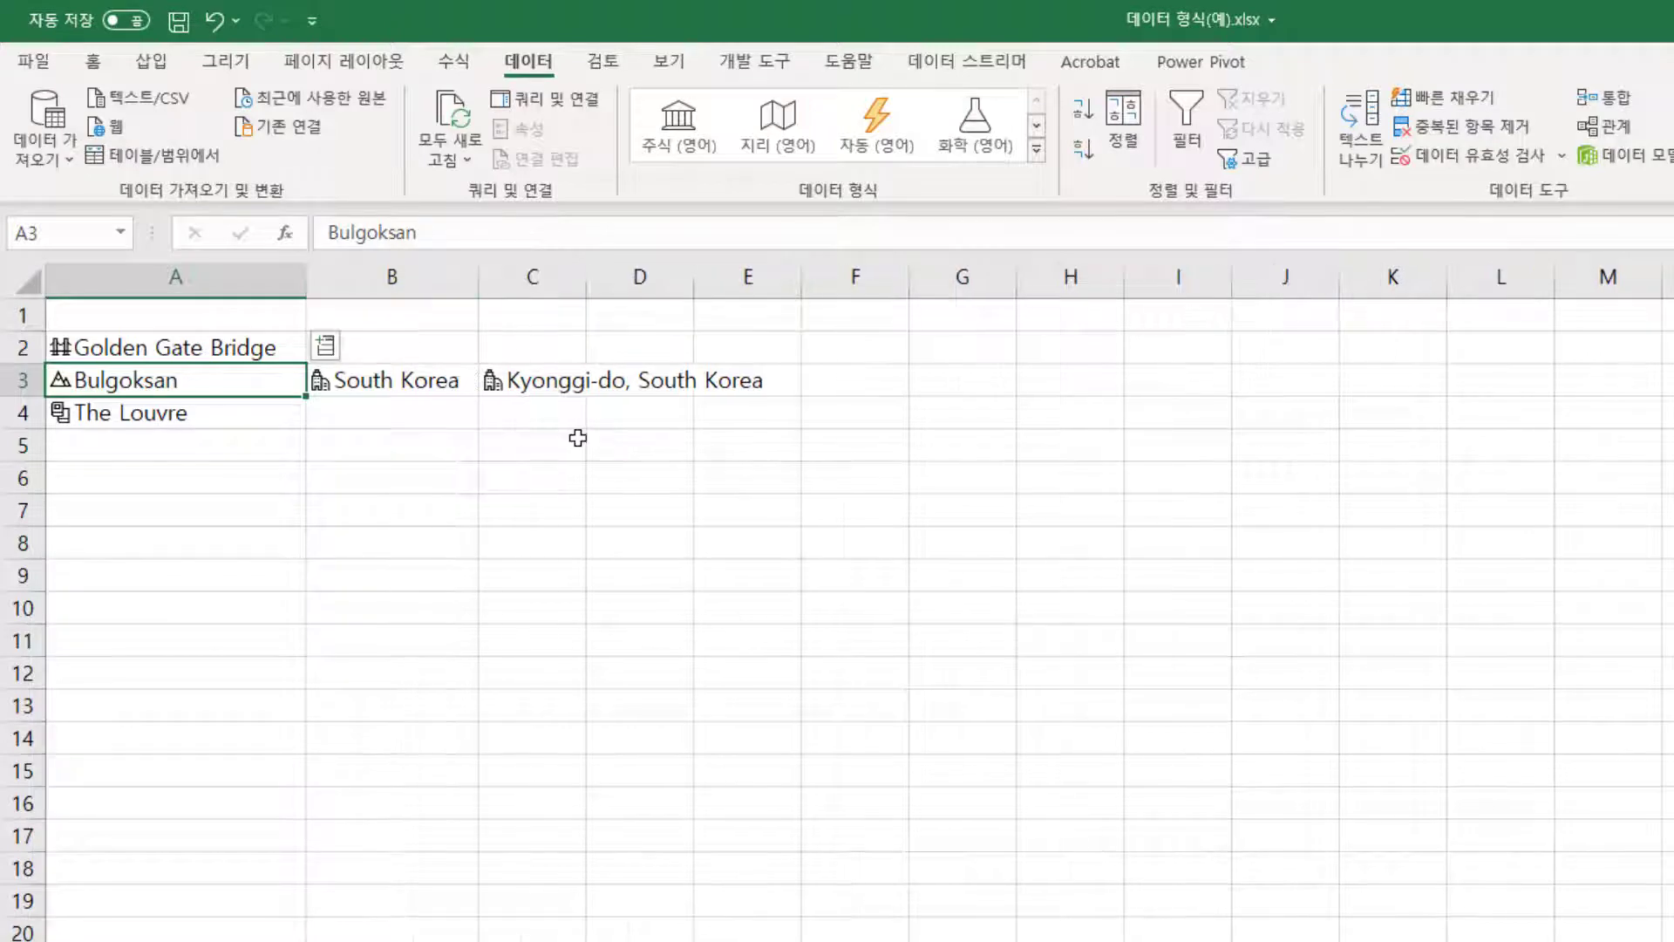
# Replace Bulgoksan's latitude with its continent, Asia, then select 12345–56789 on the next sheet.
pyautogui.click(325, 347)
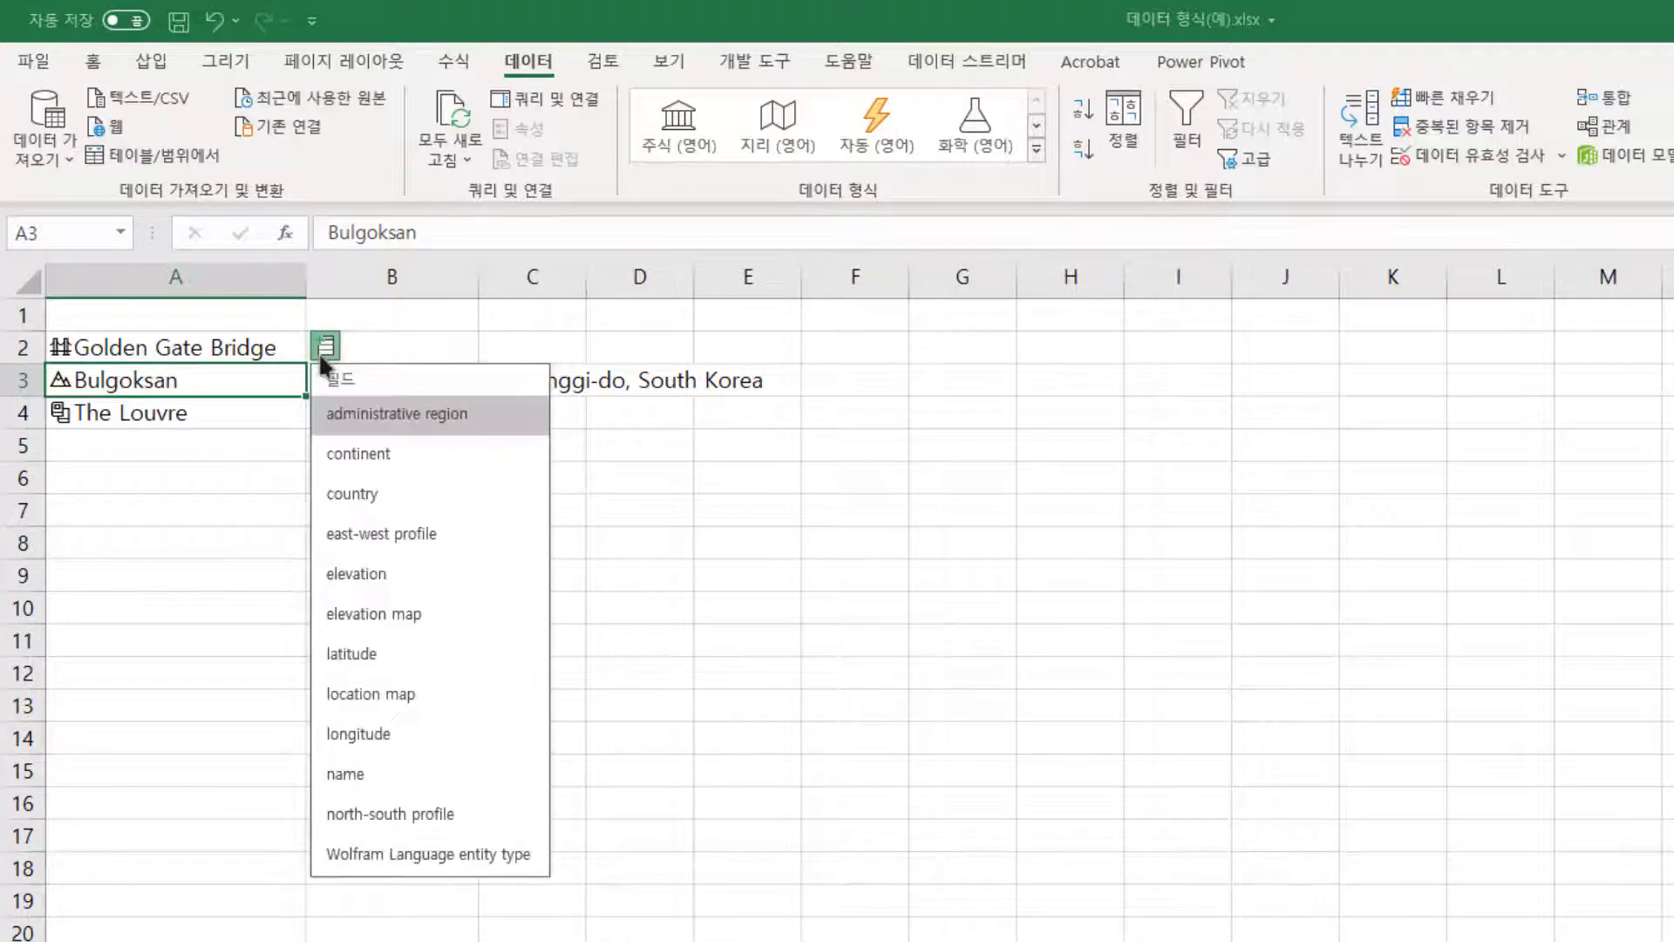
pyautogui.click(460, 671)
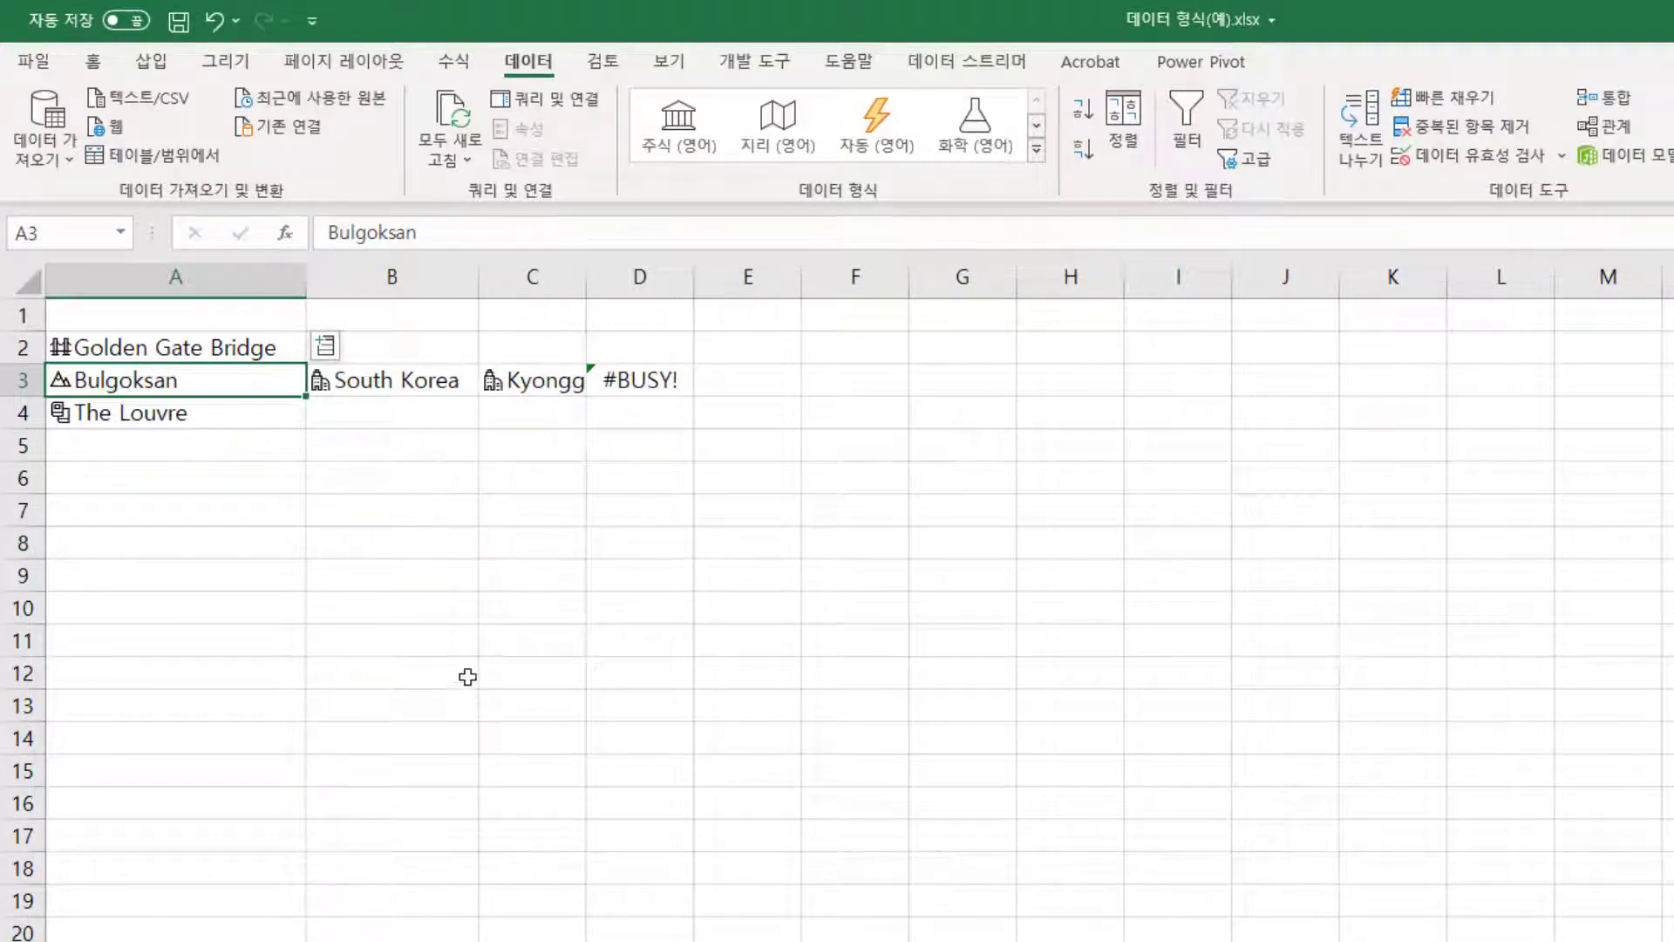
pyautogui.hotkey('ctrl', 'z')
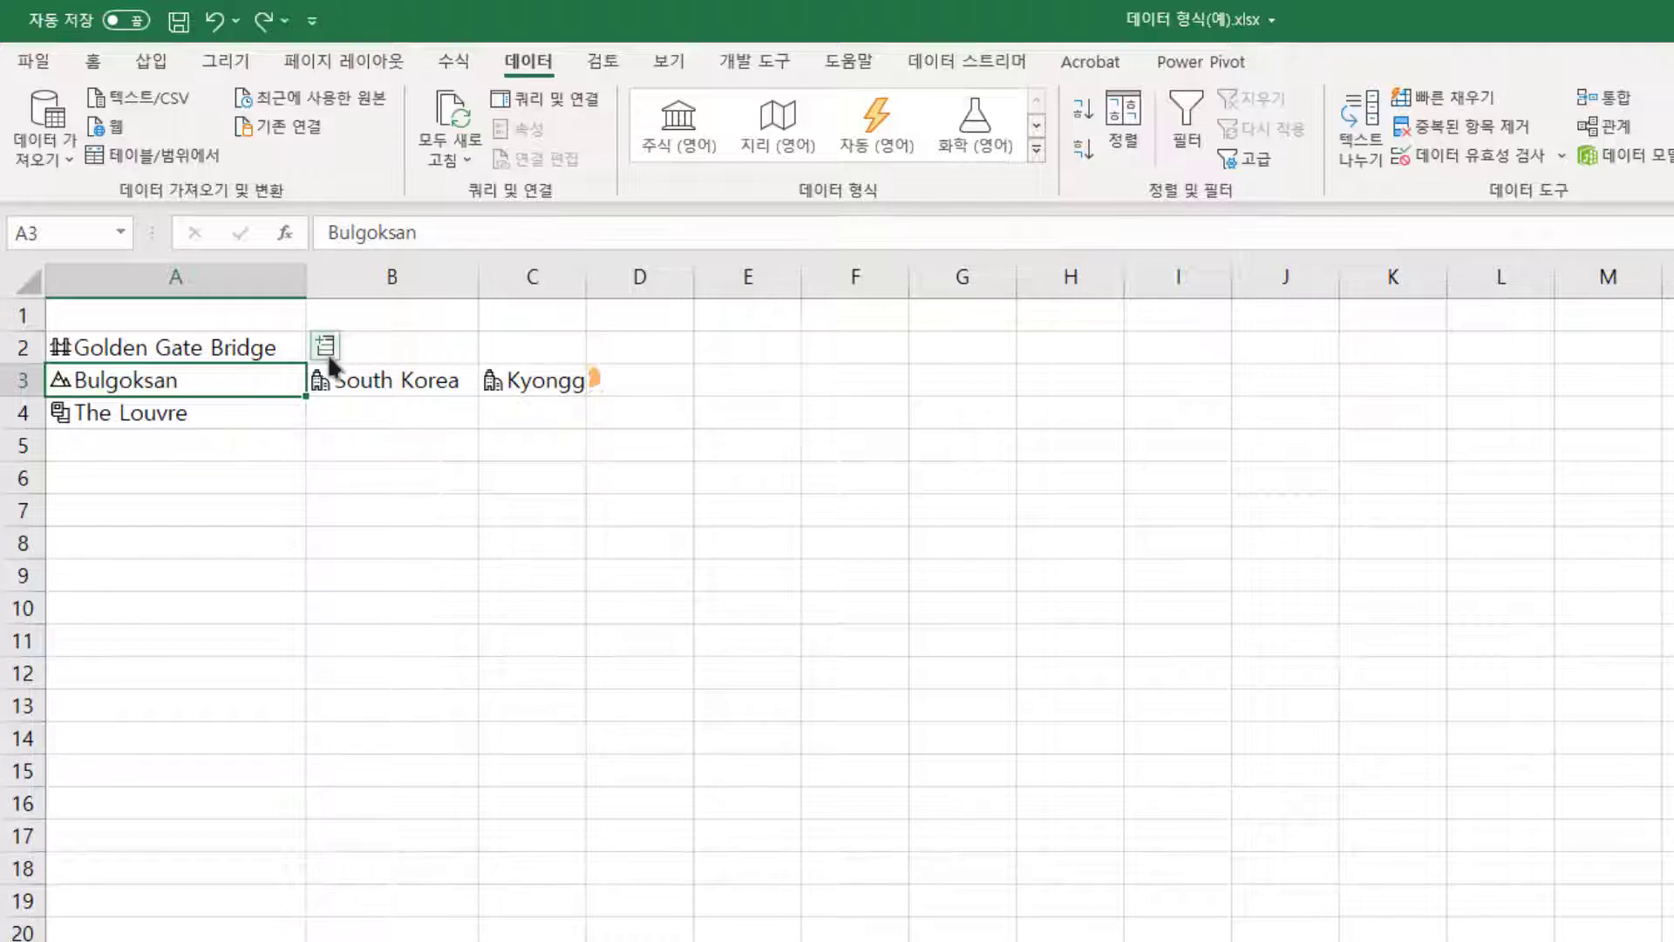
pyautogui.click(325, 346)
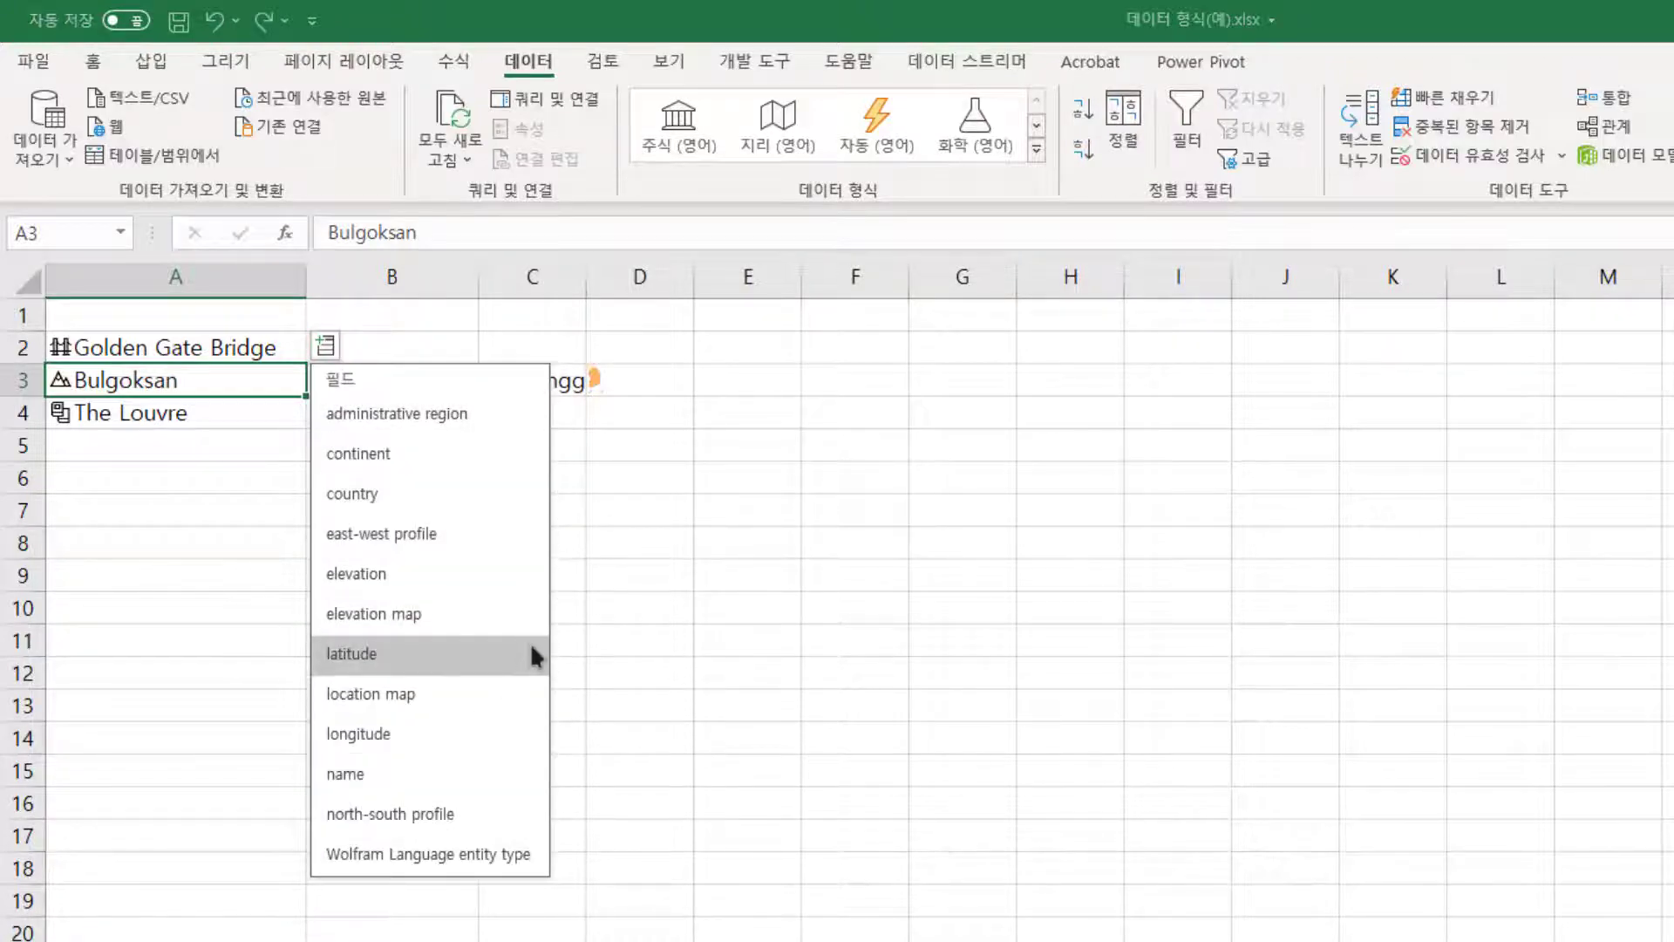
pyautogui.click(493, 467)
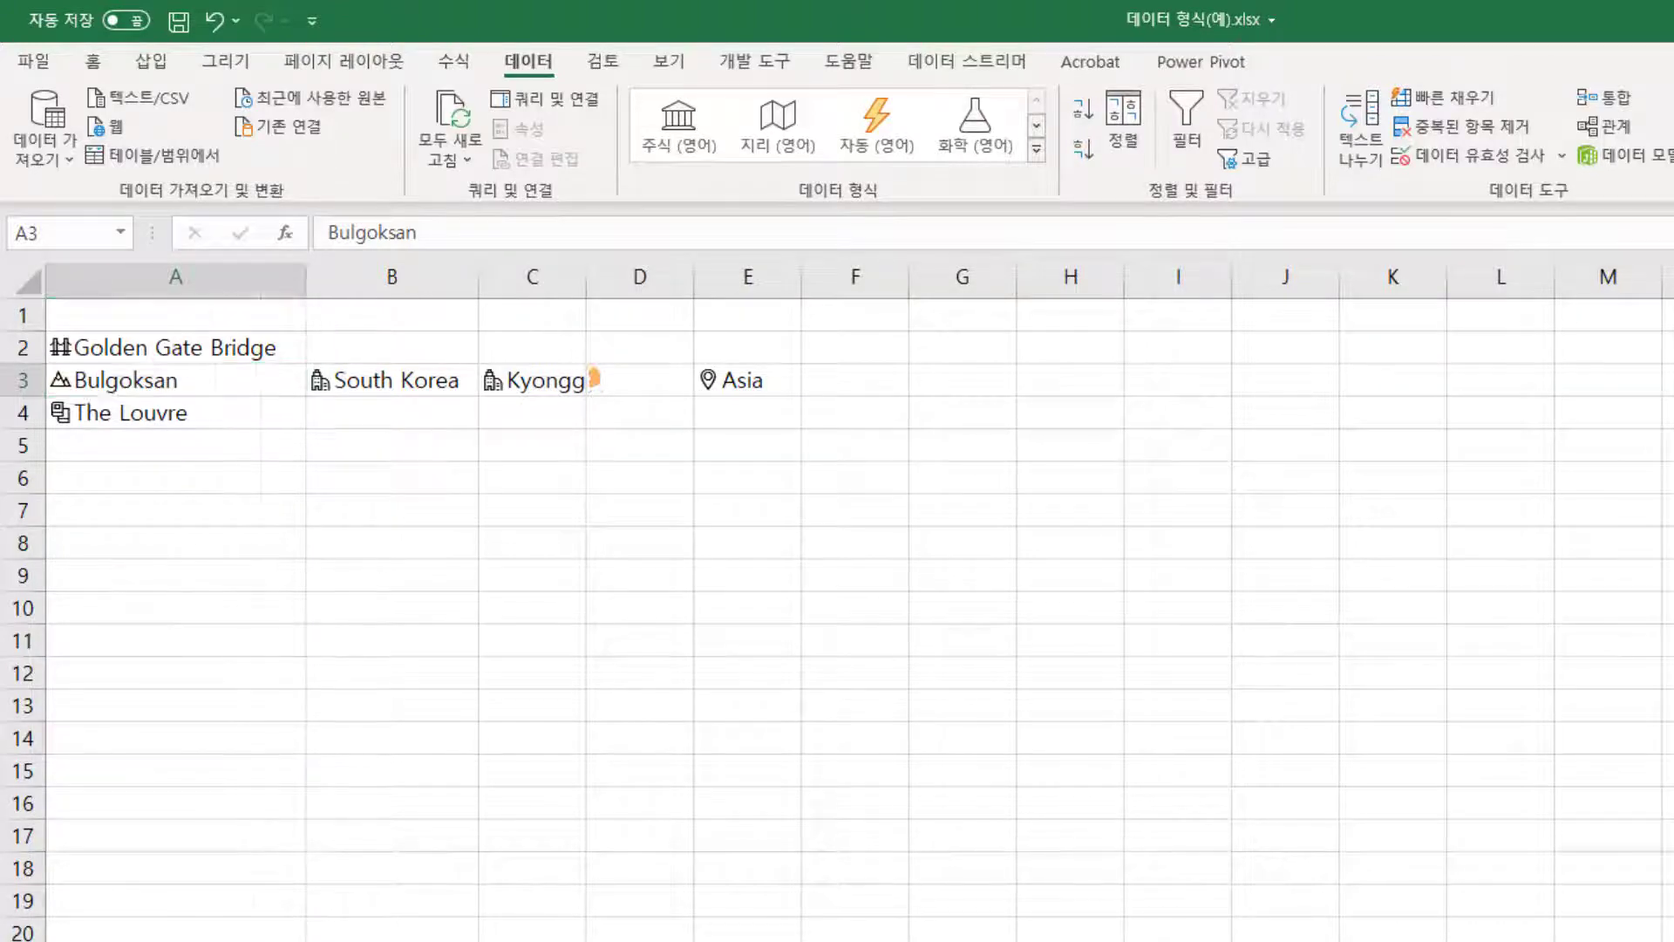
pyautogui.hotkey('ctrl', 'pagedown')
pyautogui.moveTo(131, 378); pyautogui.dragTo(104, 507)
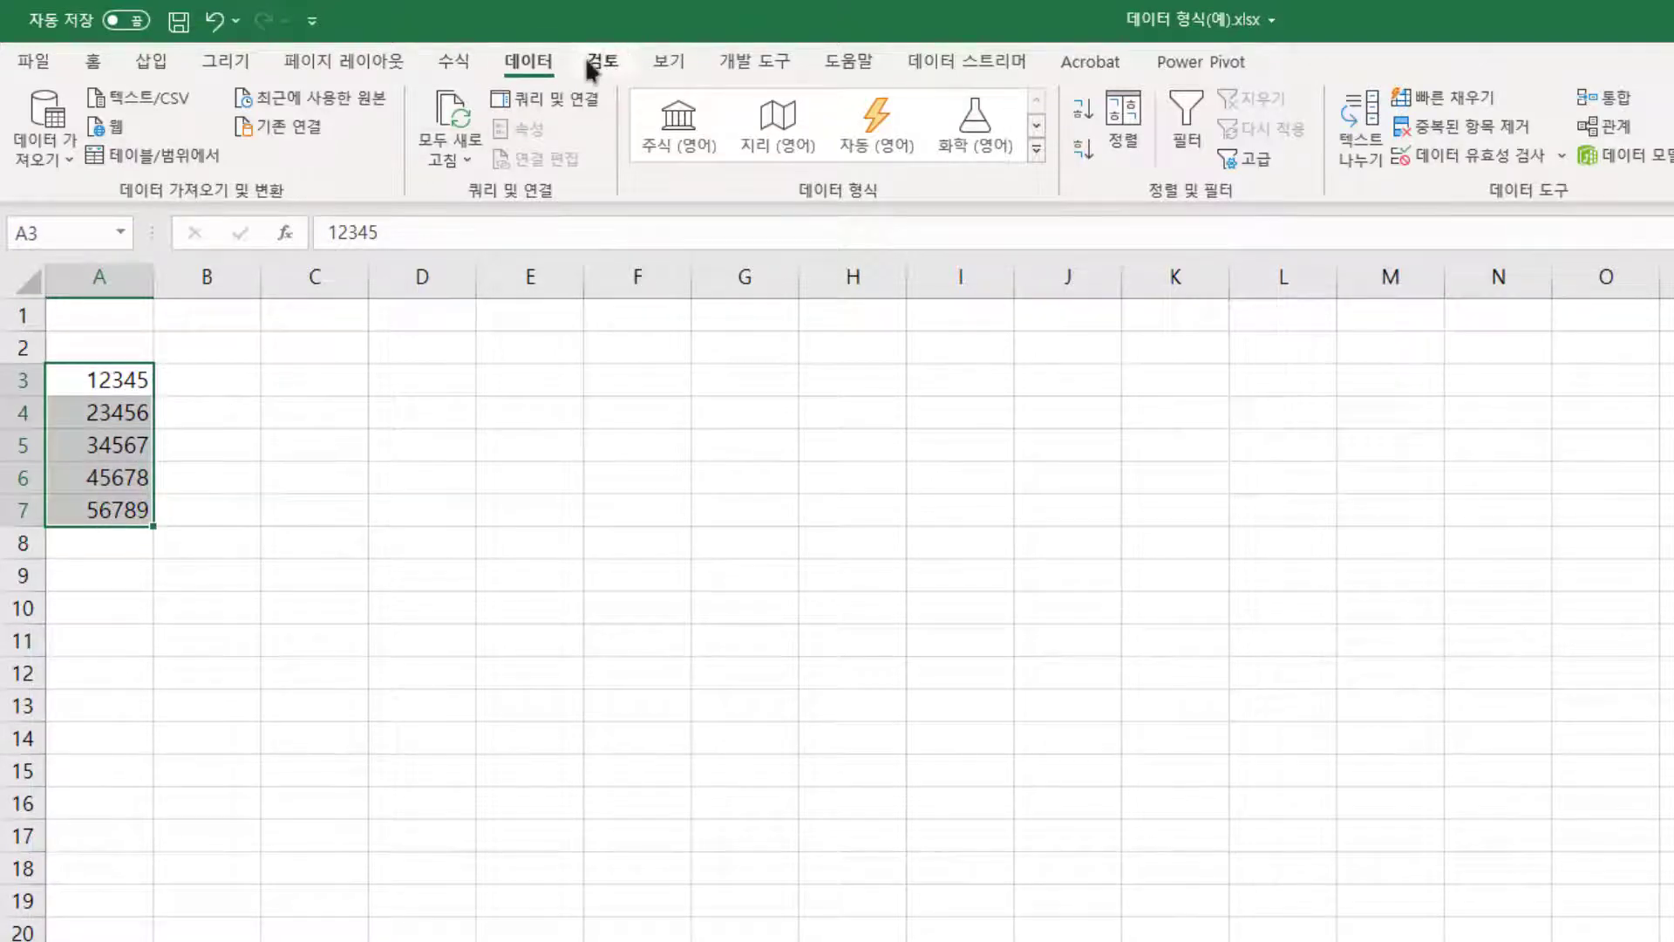
# Convert the numbers to 우편 번호 postal codes and make a header-less table of 12345 and 23456.
pyautogui.click(1035, 150)
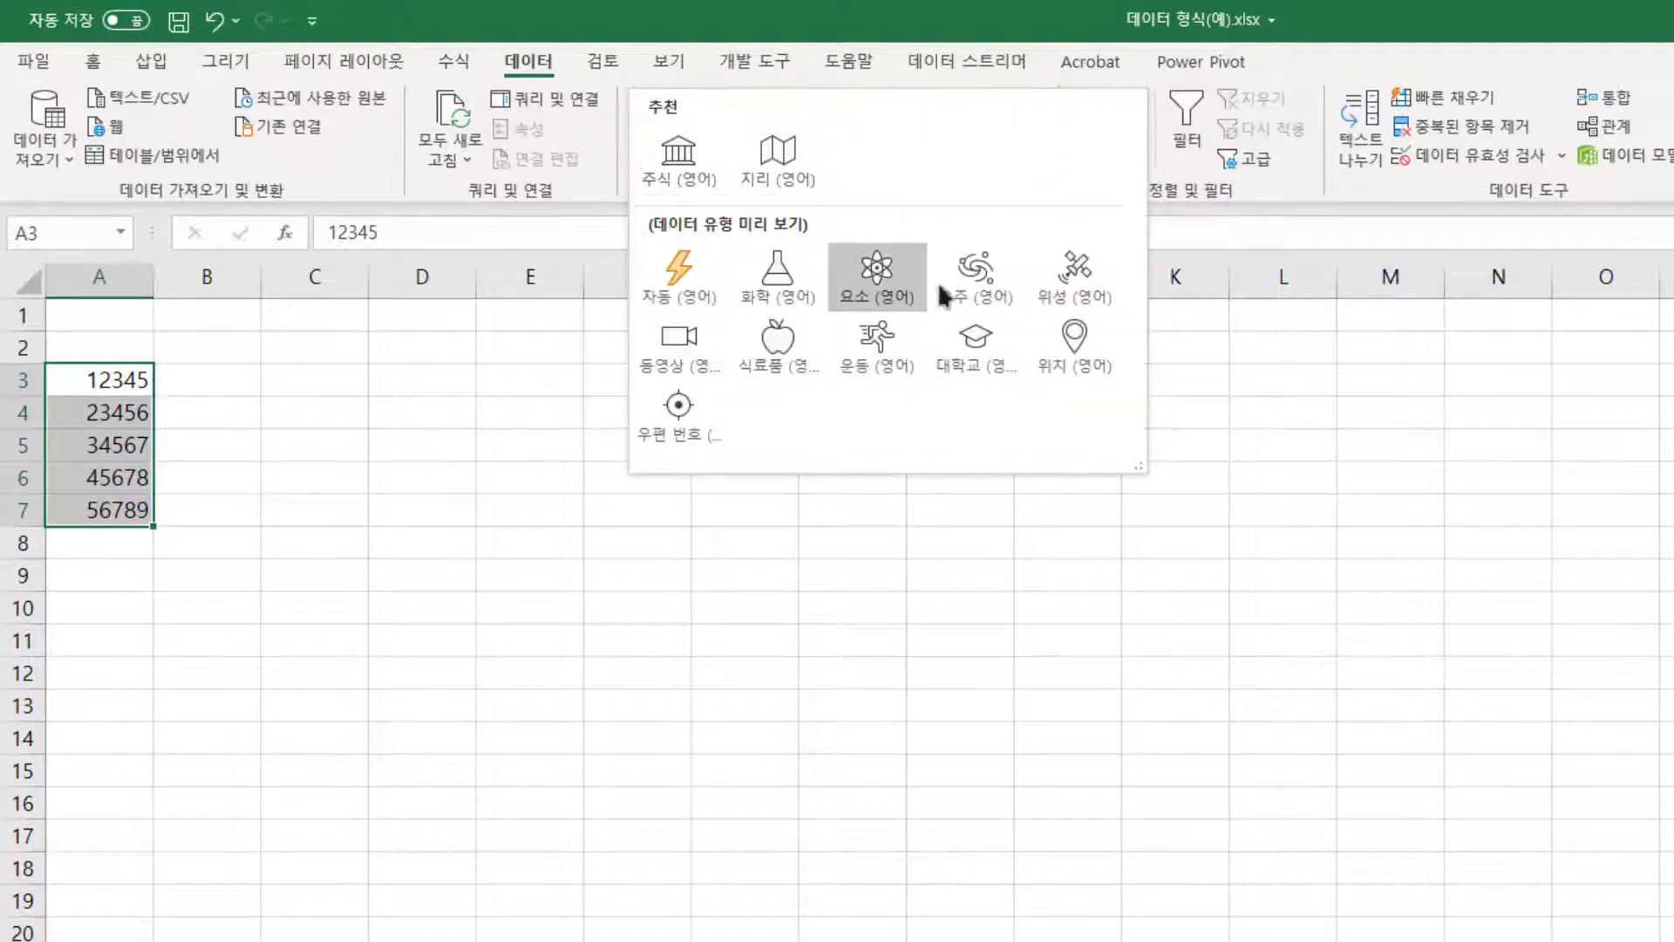
pyautogui.click(685, 431)
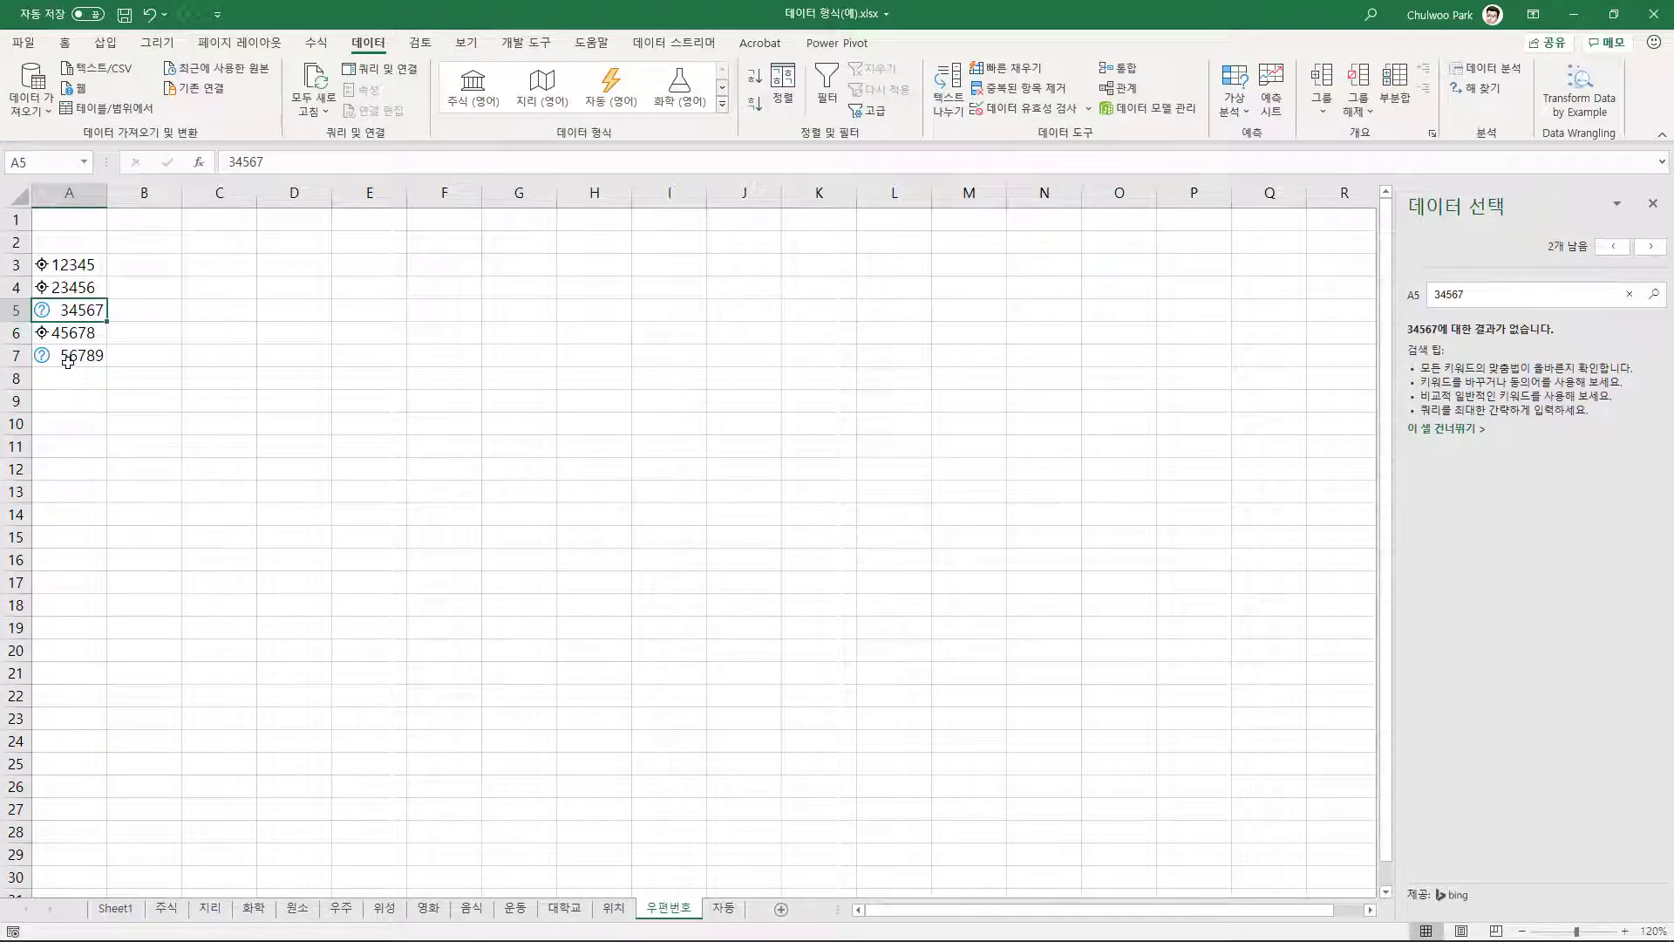
pyautogui.moveTo(67, 266); pyautogui.dragTo(70, 288)
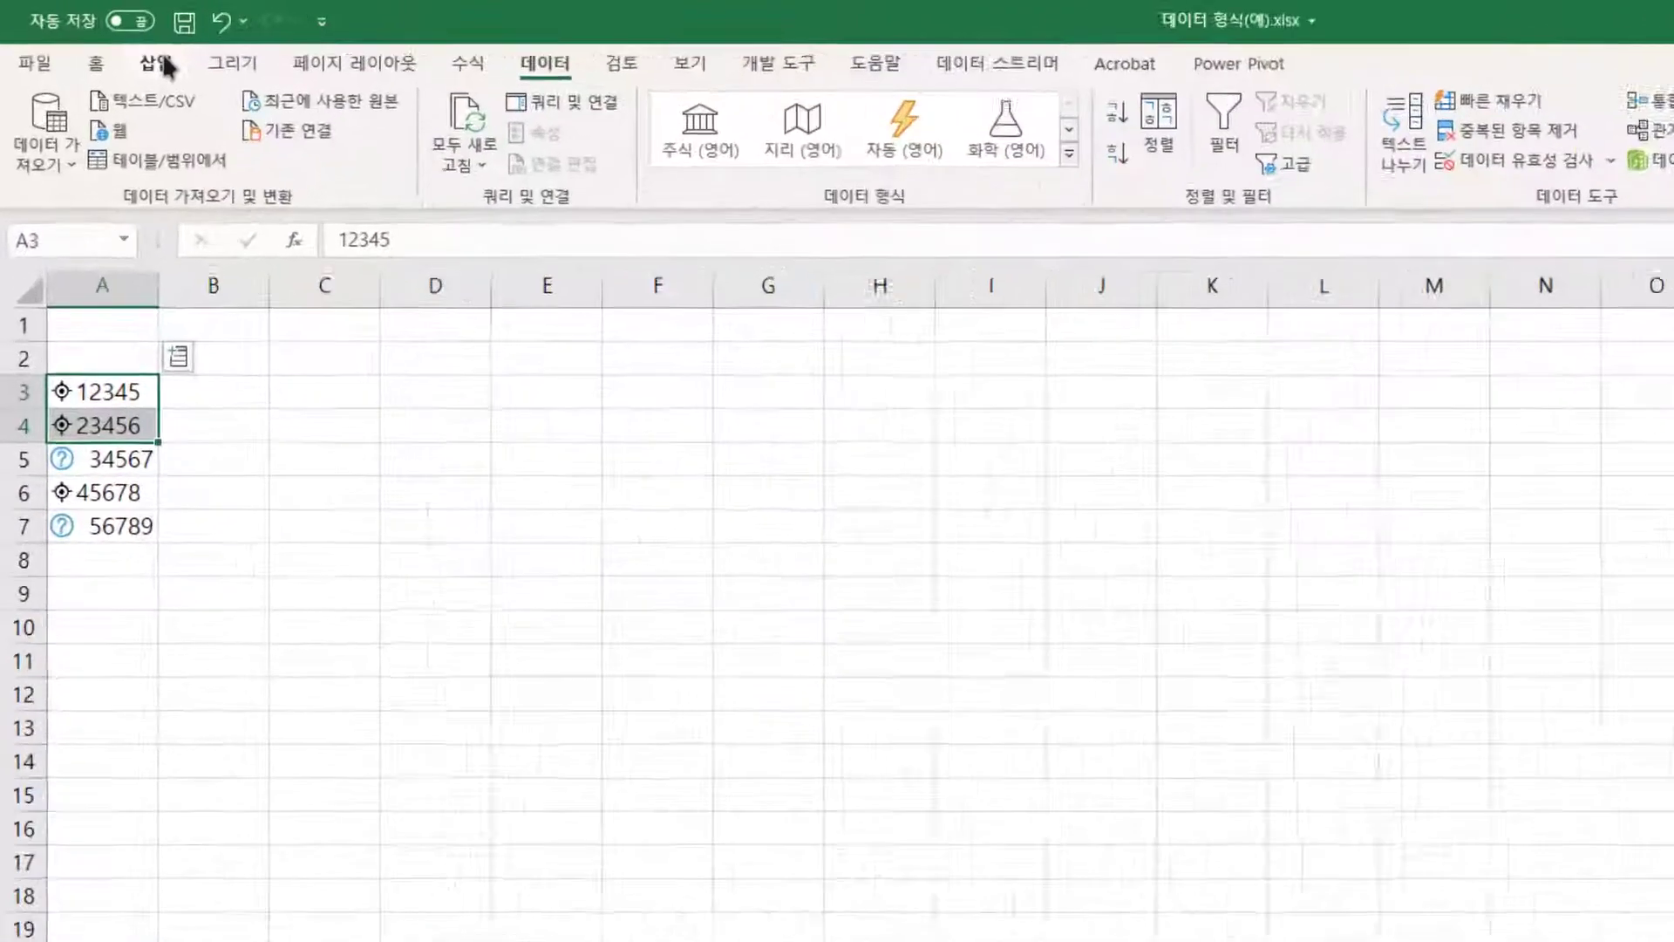
pyautogui.click(105, 42)
pyautogui.click(229, 152)
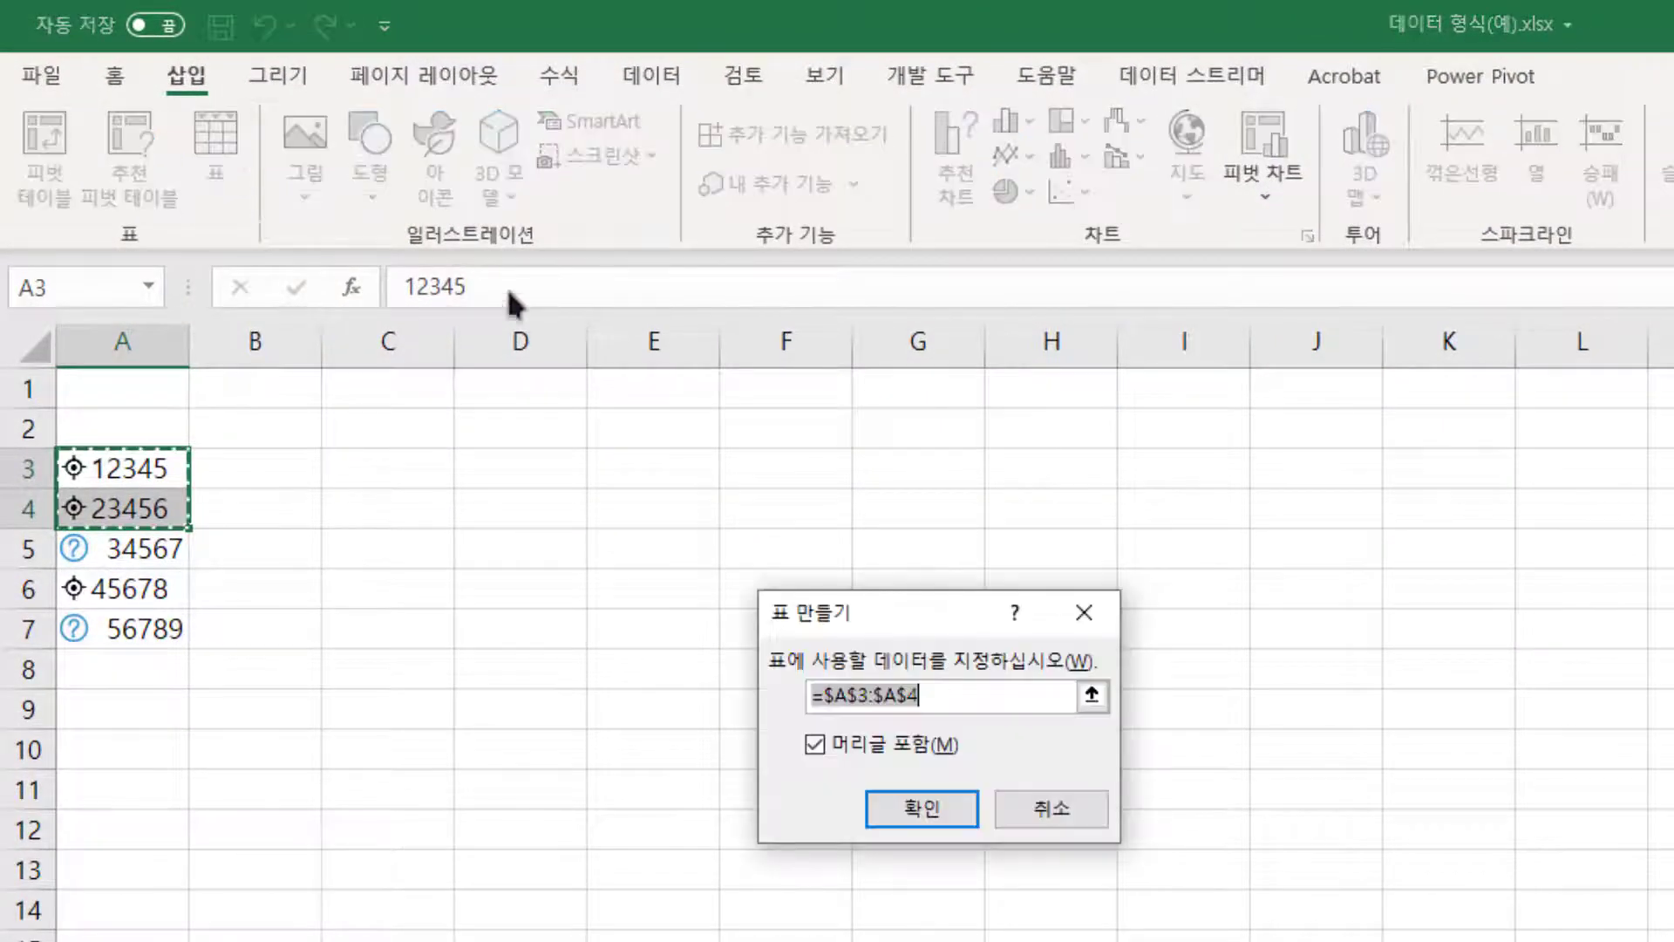
pyautogui.click(839, 742)
pyautogui.click(839, 741)
pyautogui.click(933, 810)
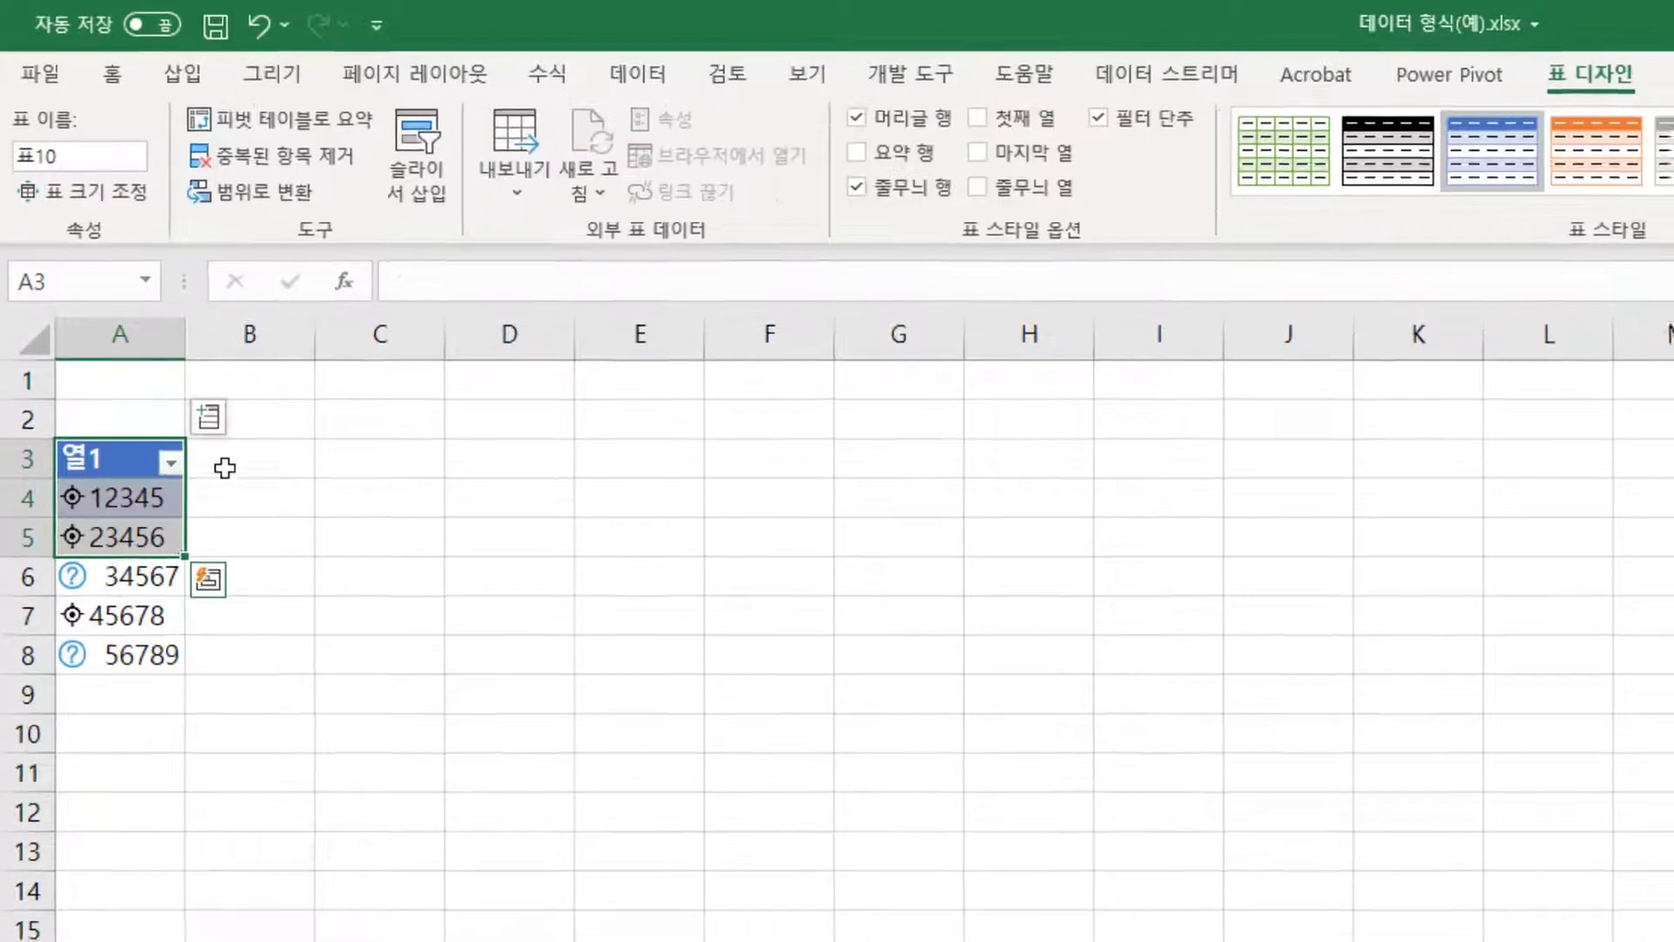
# Add area code, city and population columns to the postal-code table, fitting columns C and D.
pyautogui.click(155, 315)
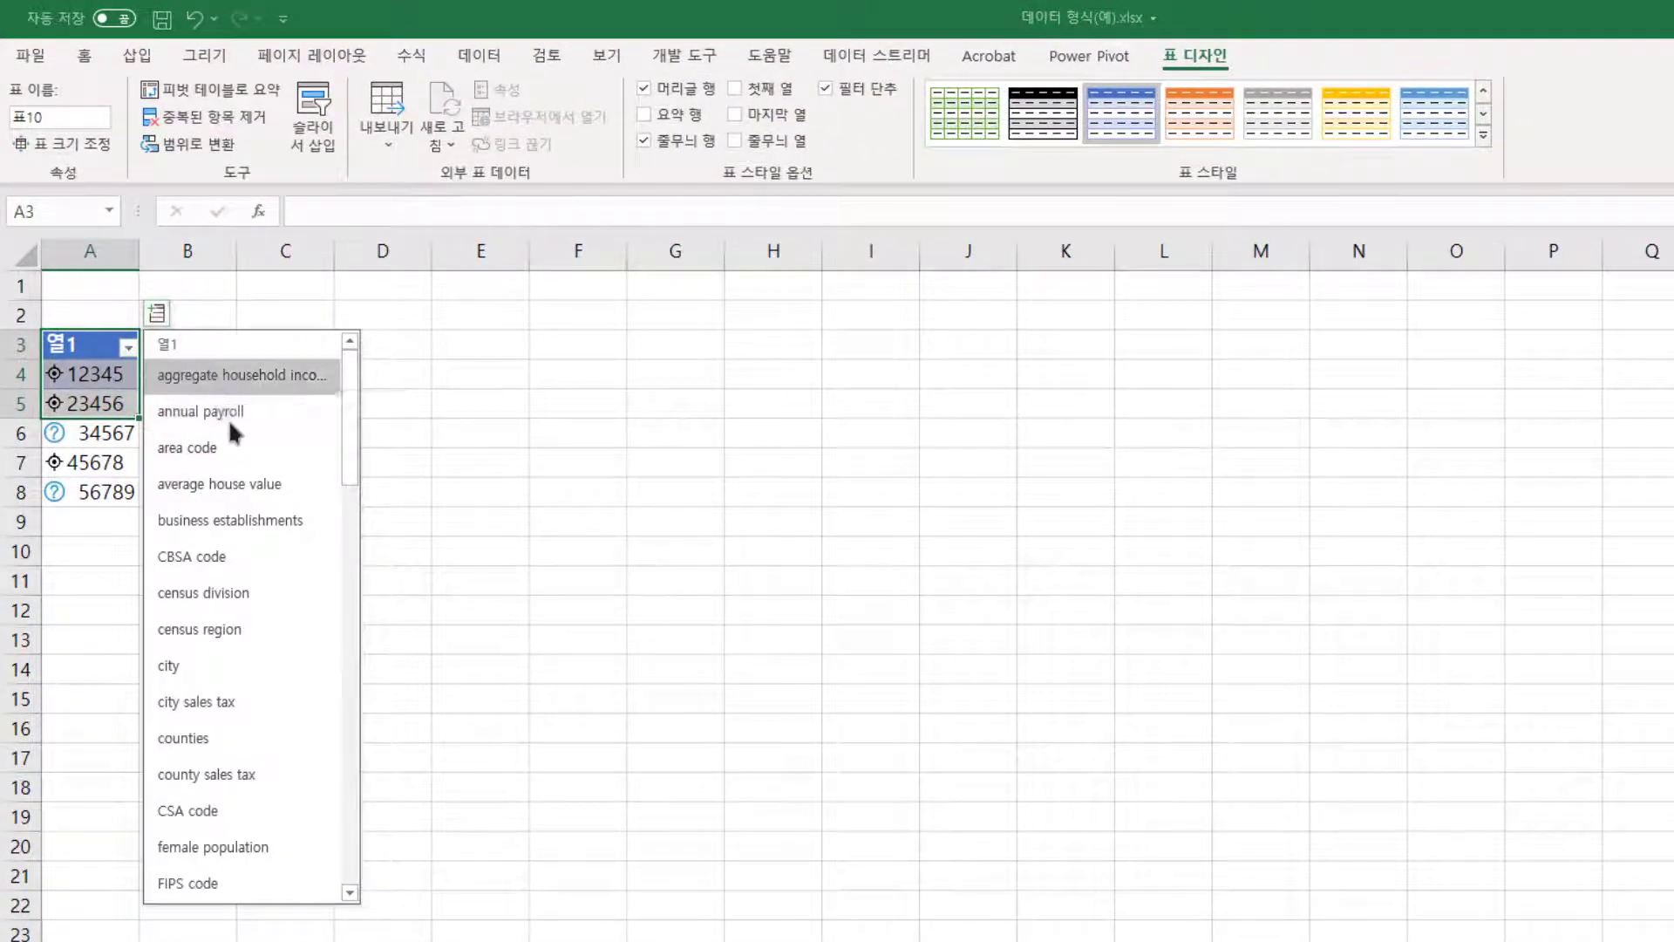
pyautogui.click(187, 447)
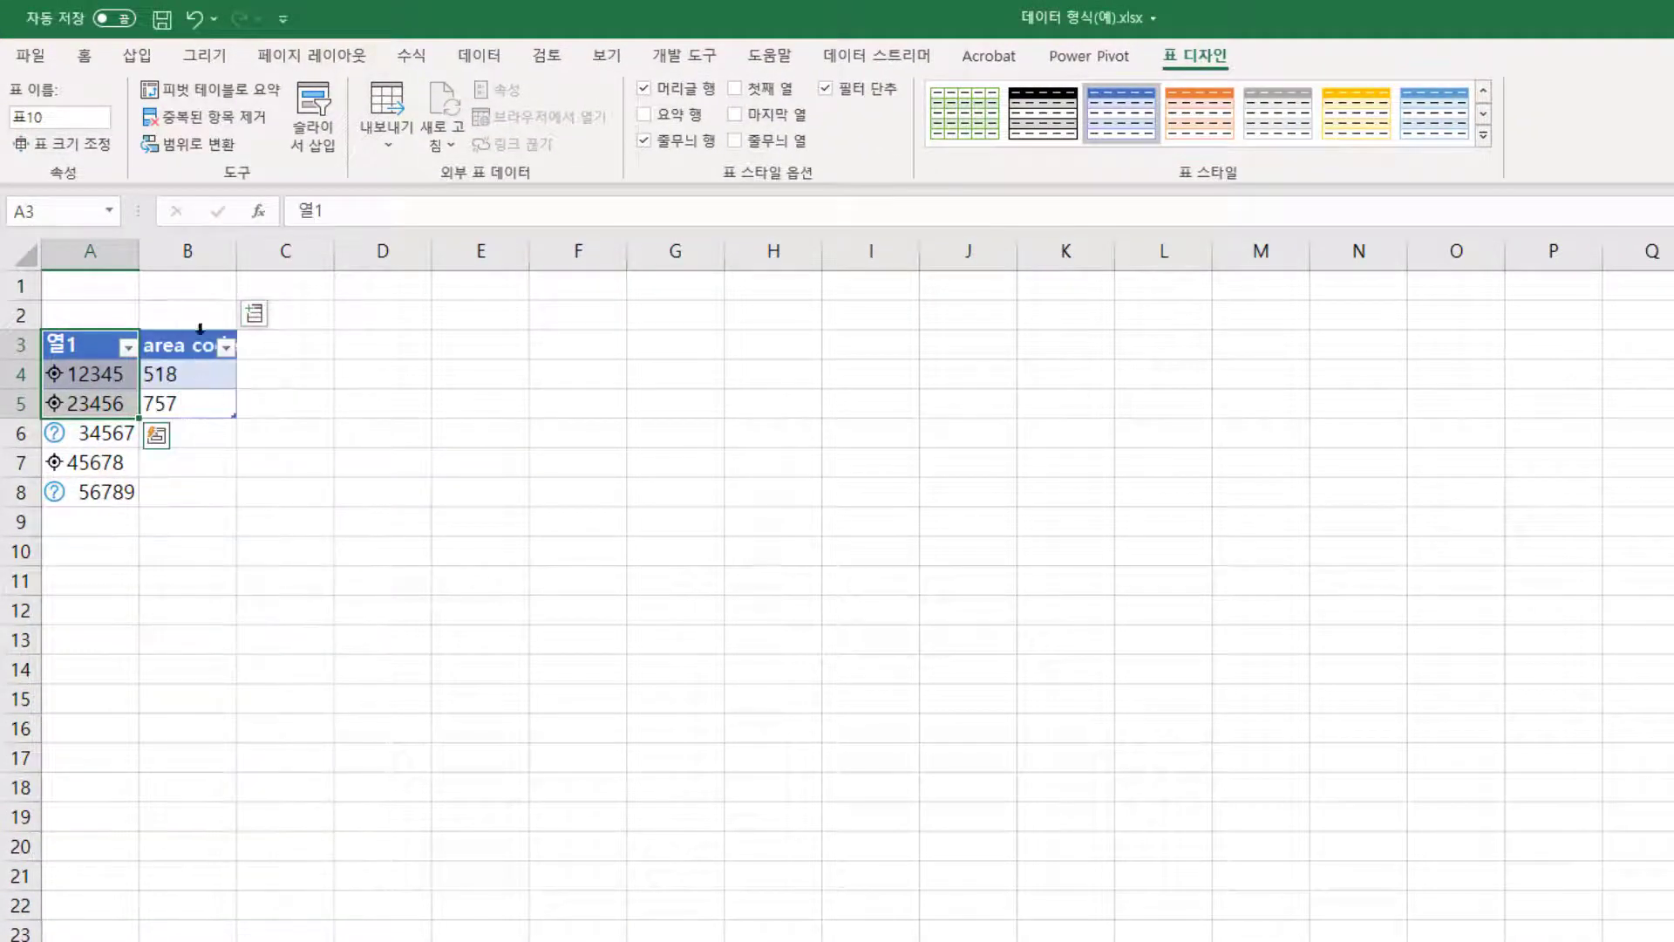
pyautogui.click(254, 313)
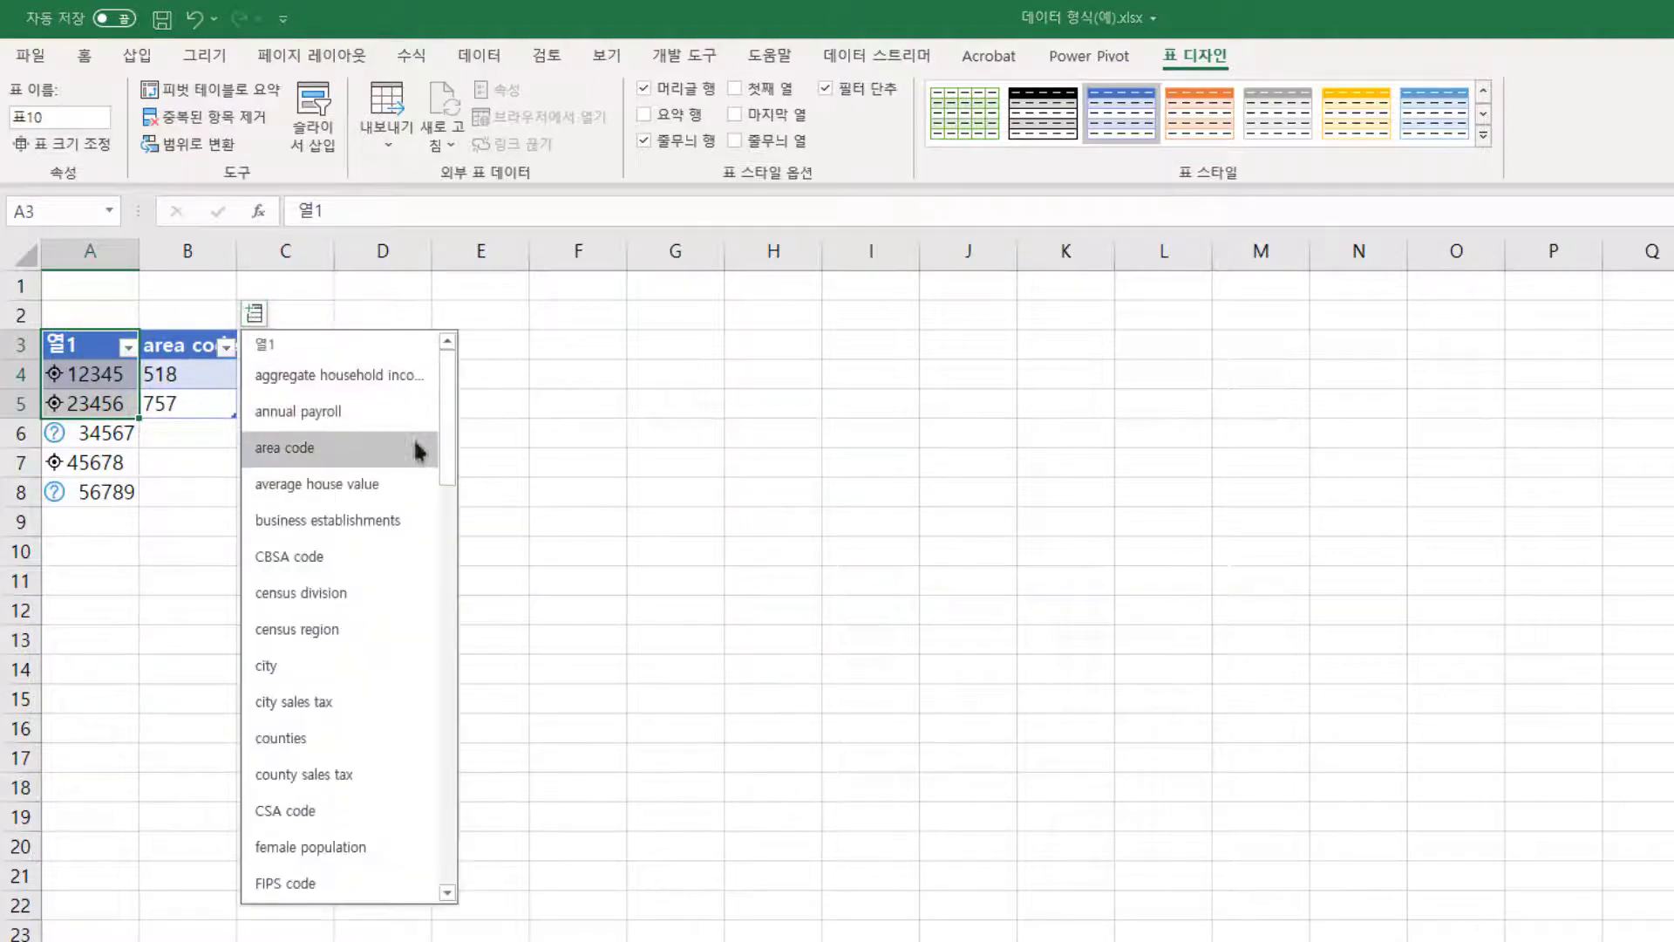
pyautogui.click(378, 665)
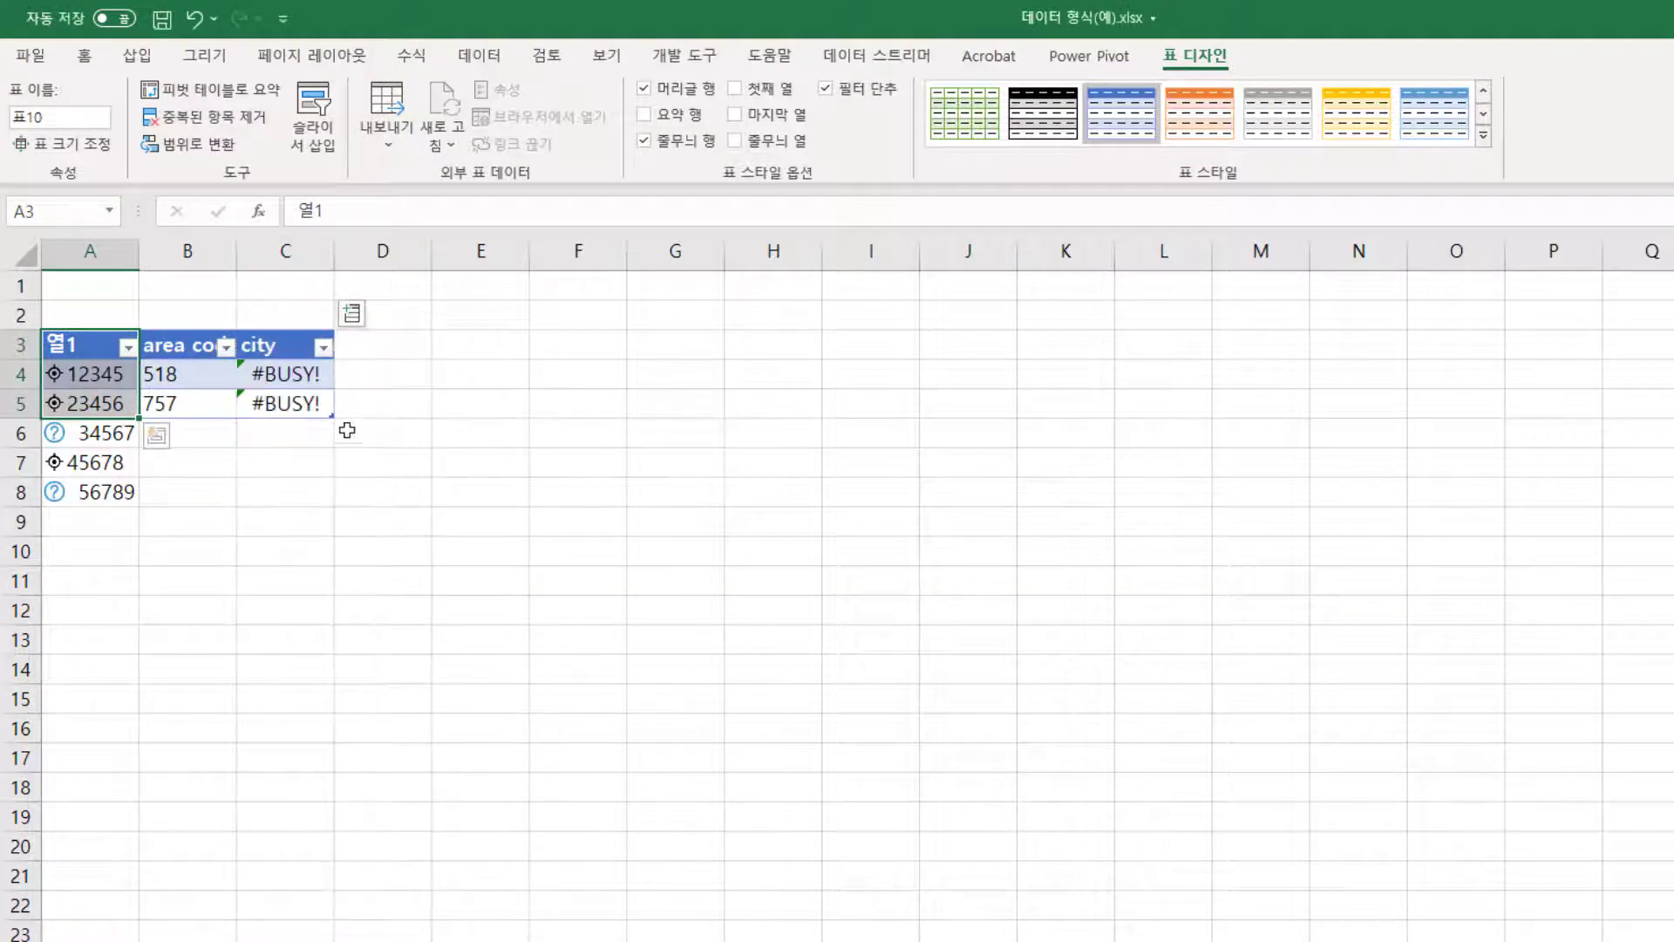
pyautogui.doubleClick(337, 253)
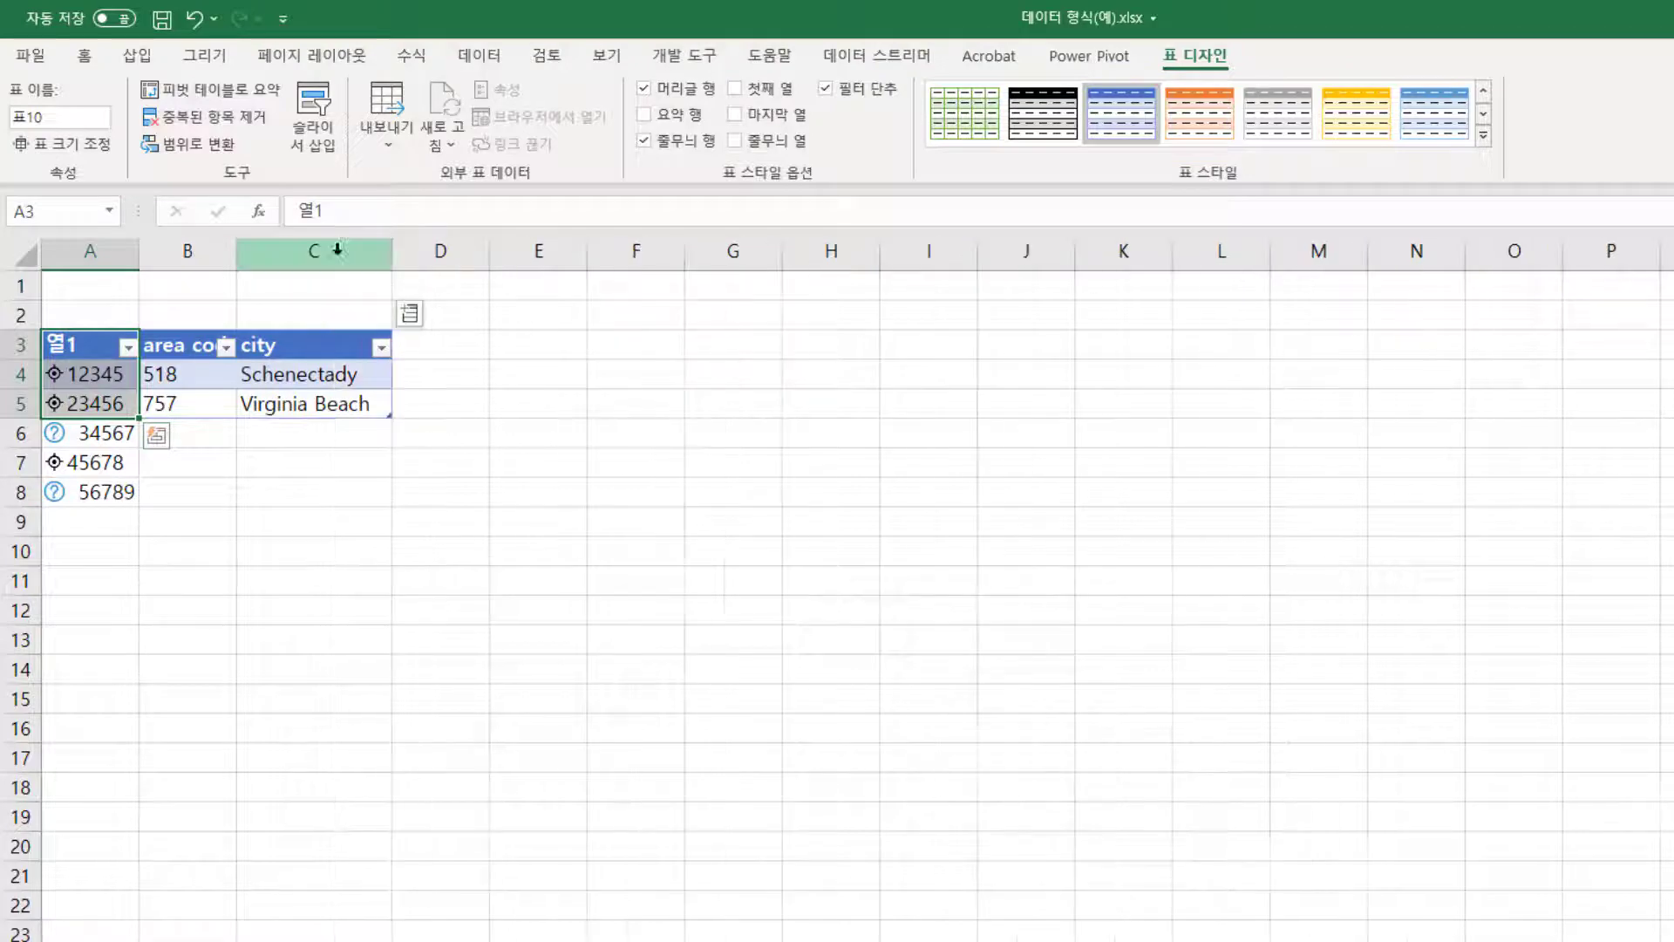
pyautogui.click(409, 314)
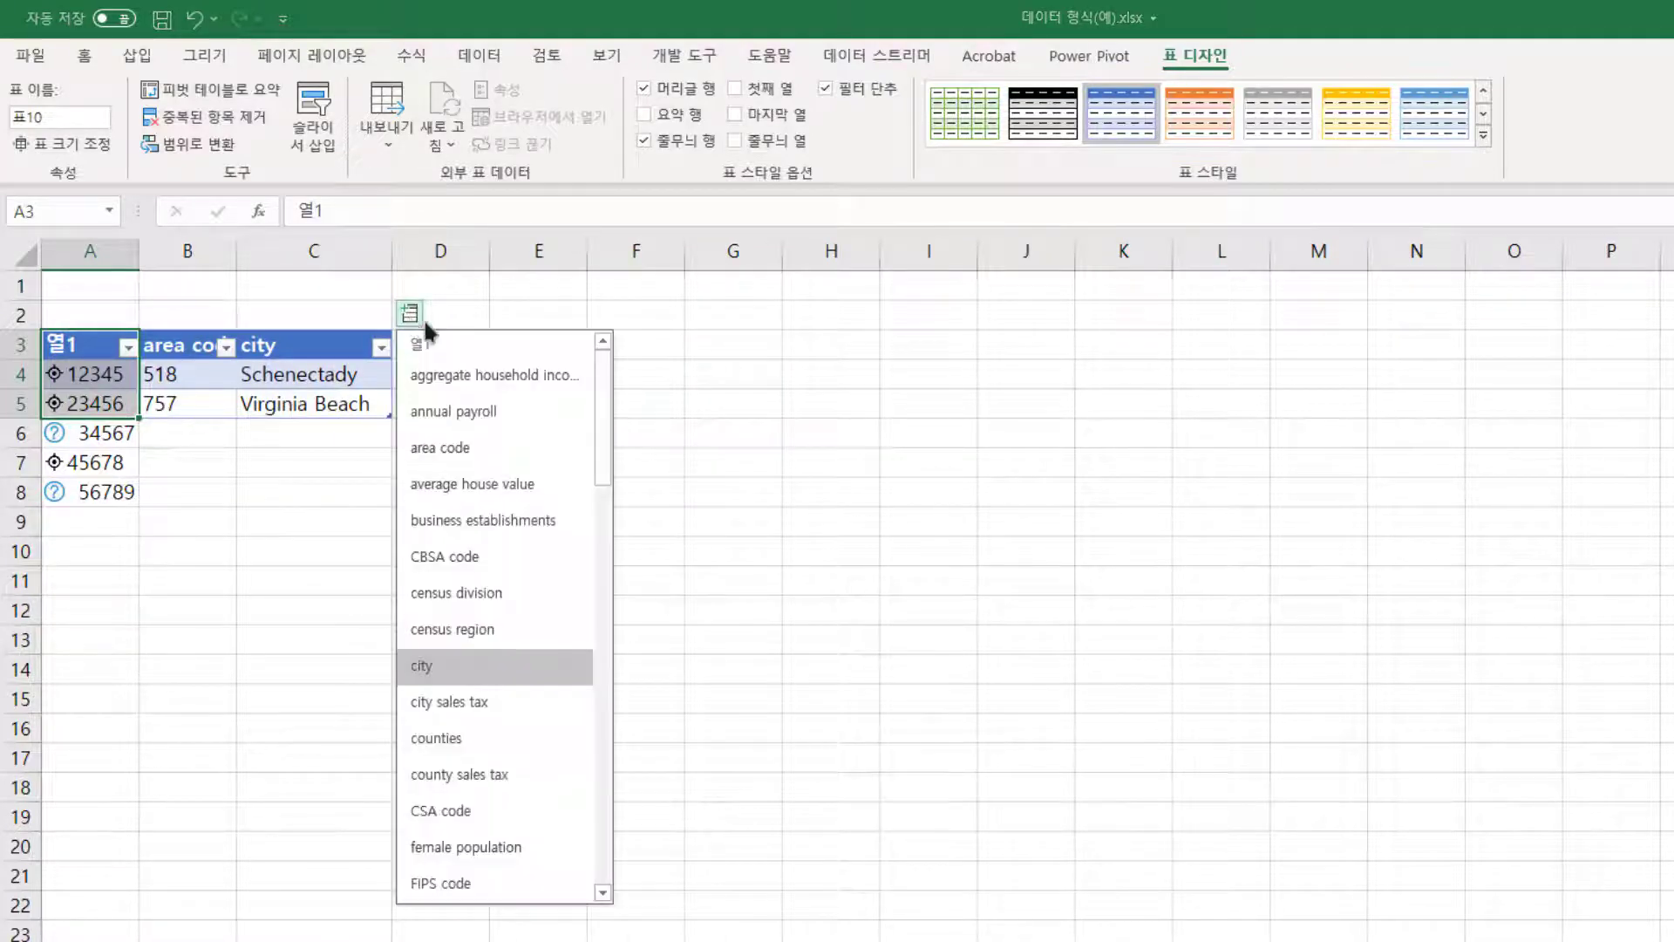
pyautogui.moveTo(603, 374); pyautogui.dragTo(601, 577)
pyautogui.click(471, 693)
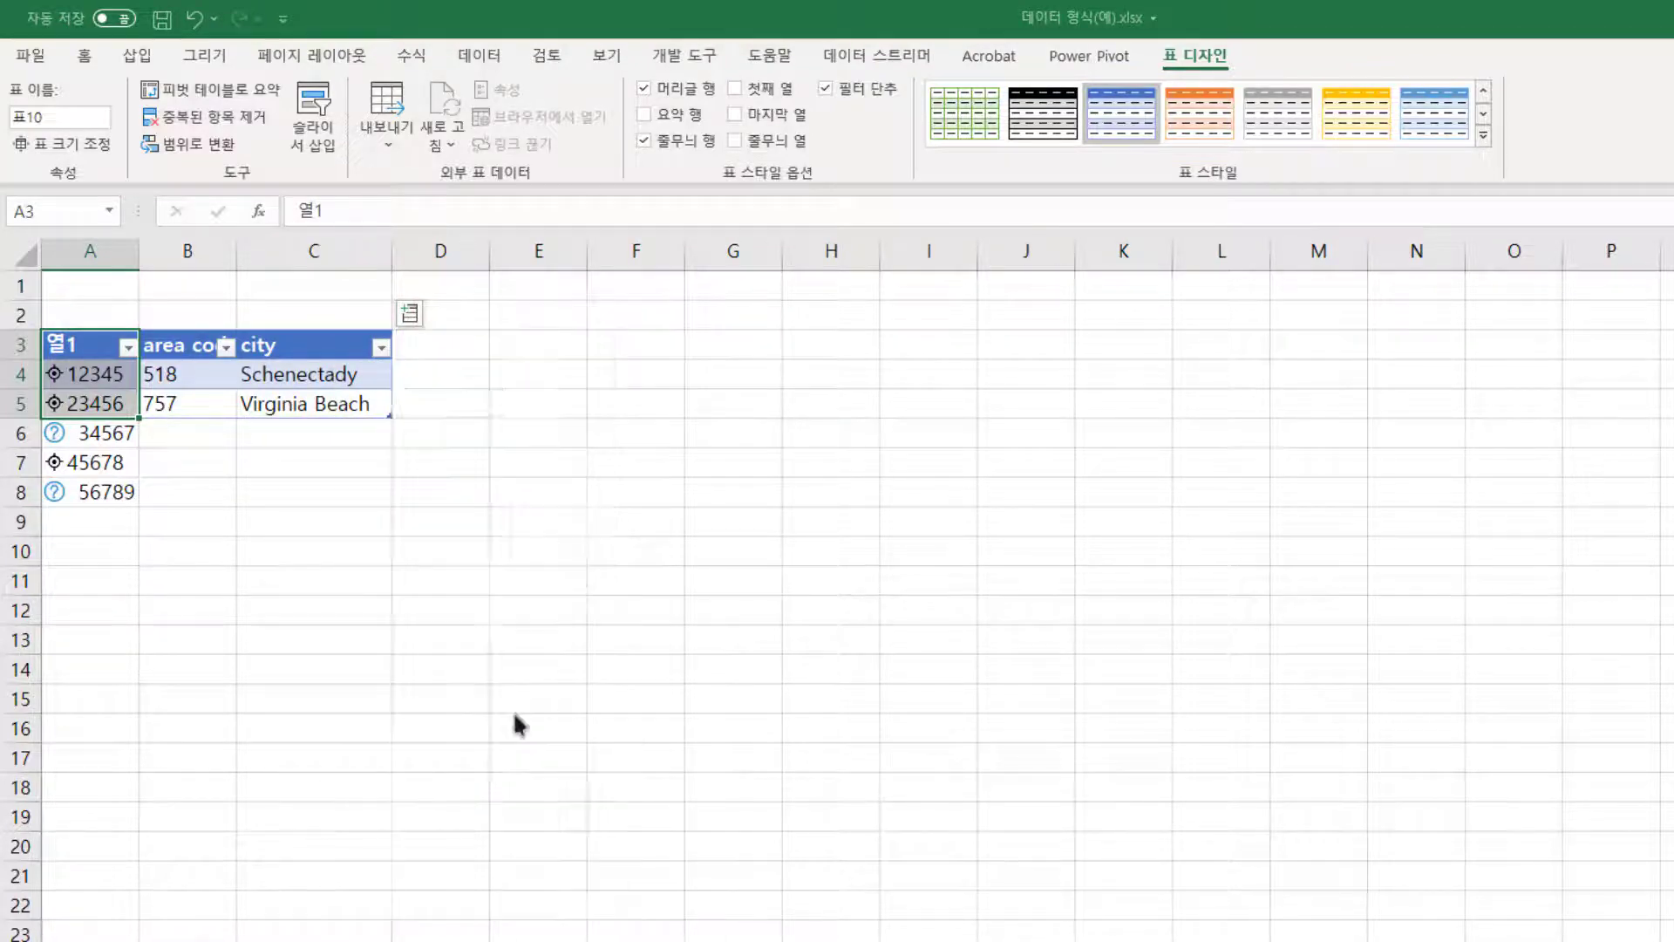
pyautogui.doubleClick(491, 250)
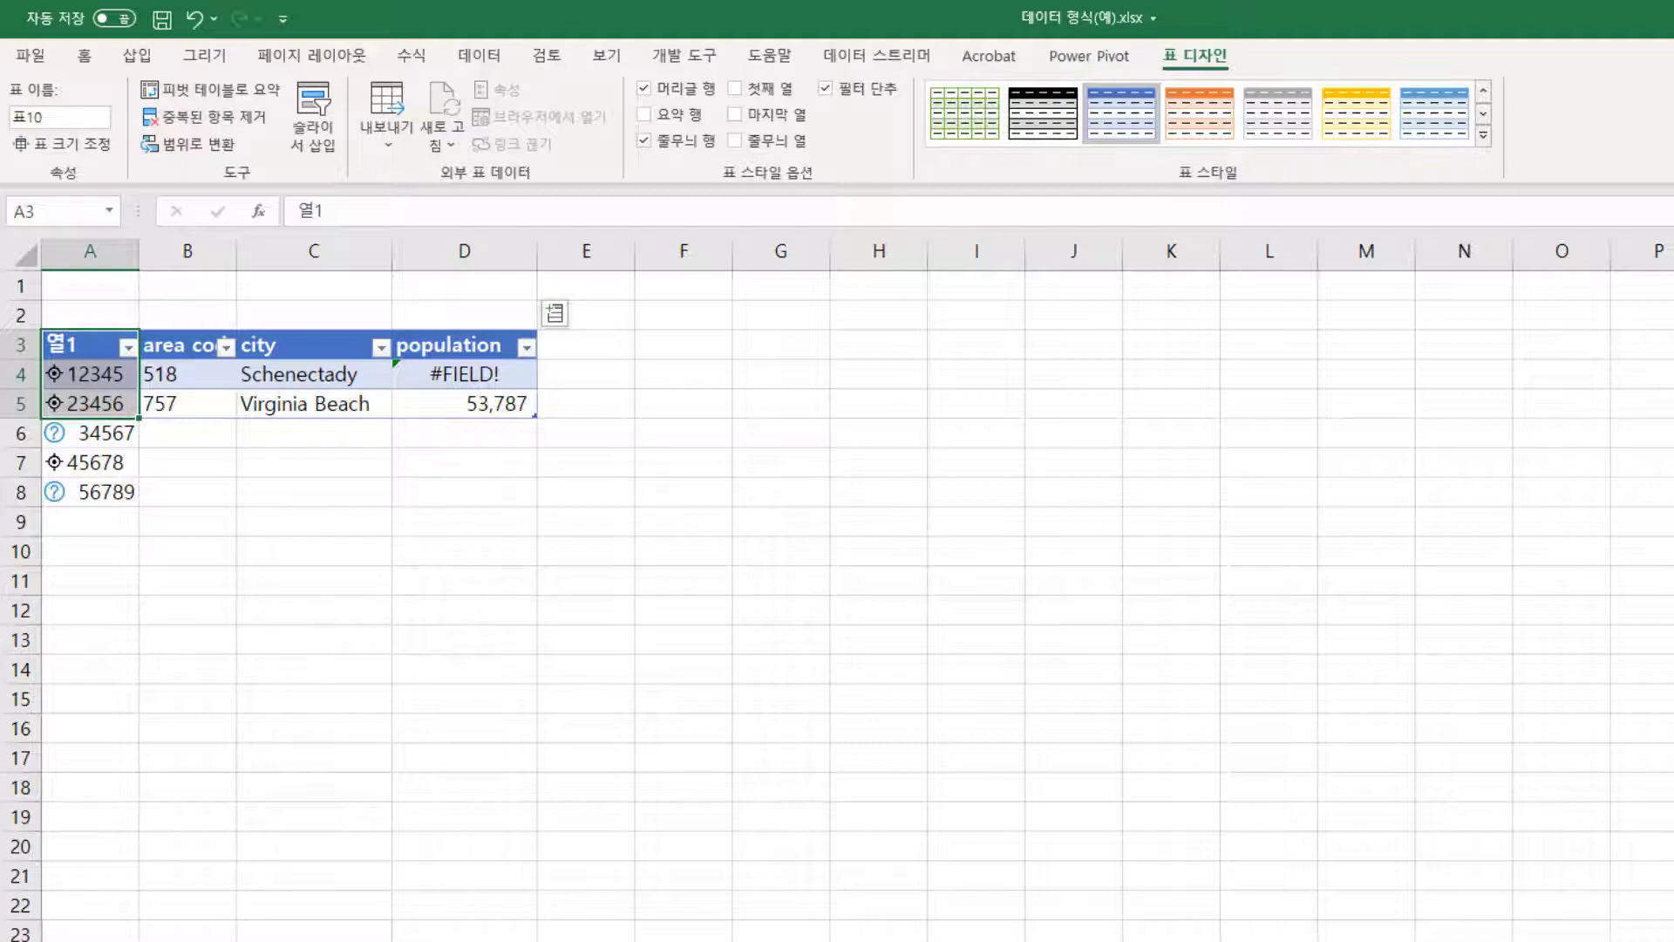
pyautogui.click(479, 56)
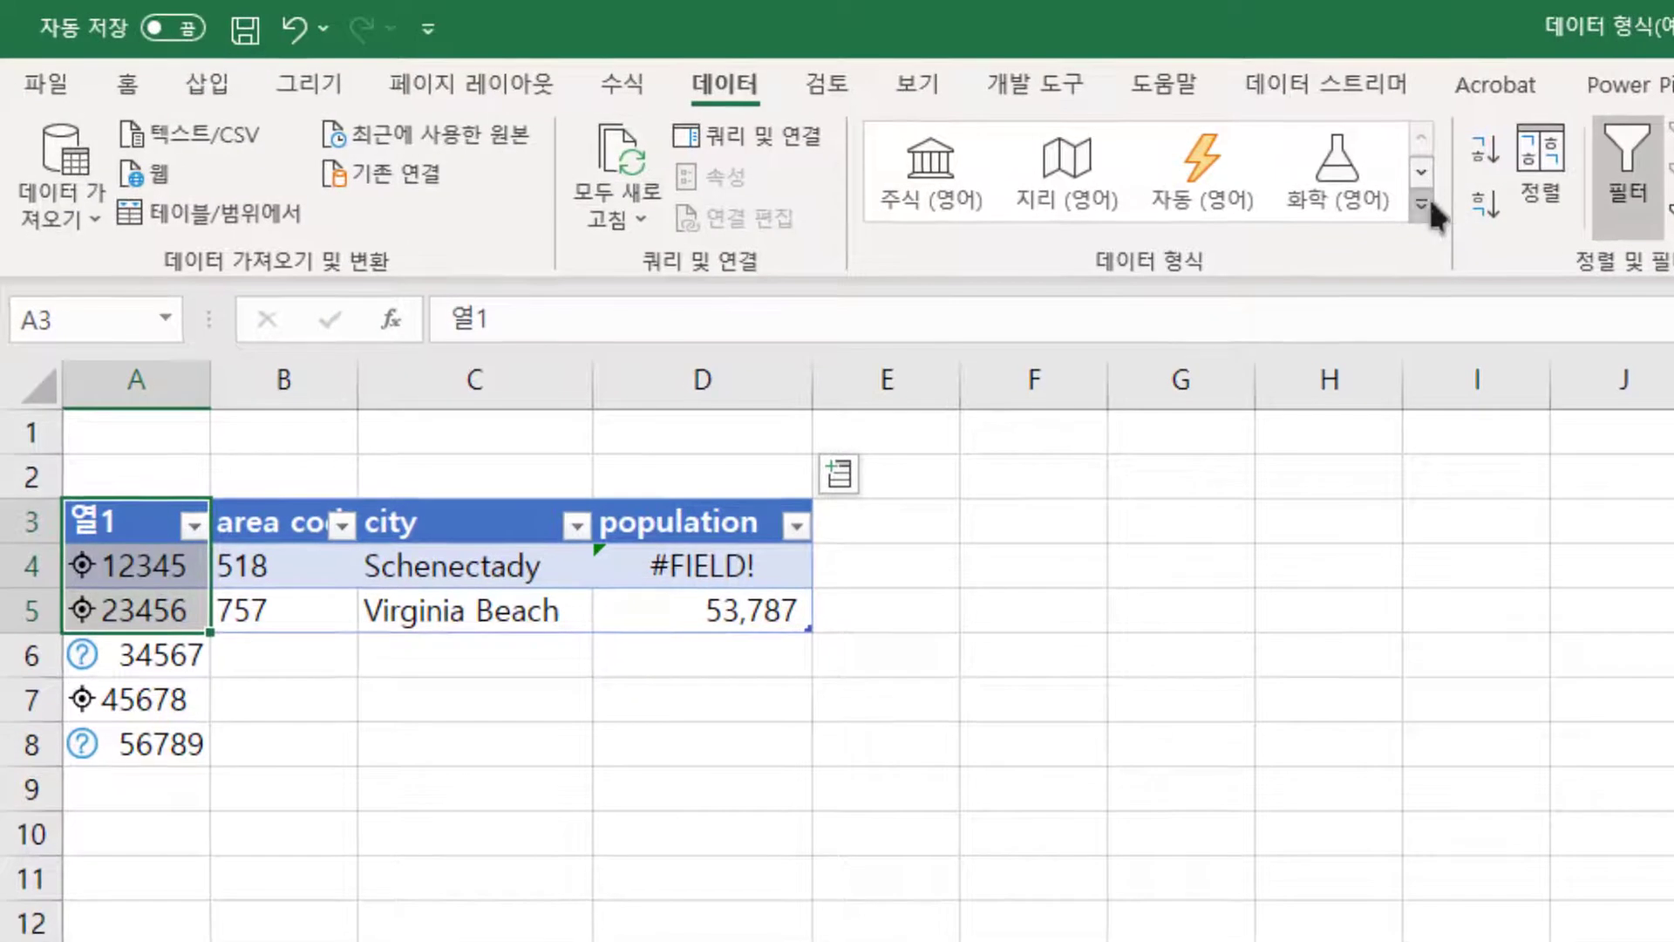
pyautogui.click(940, 135)
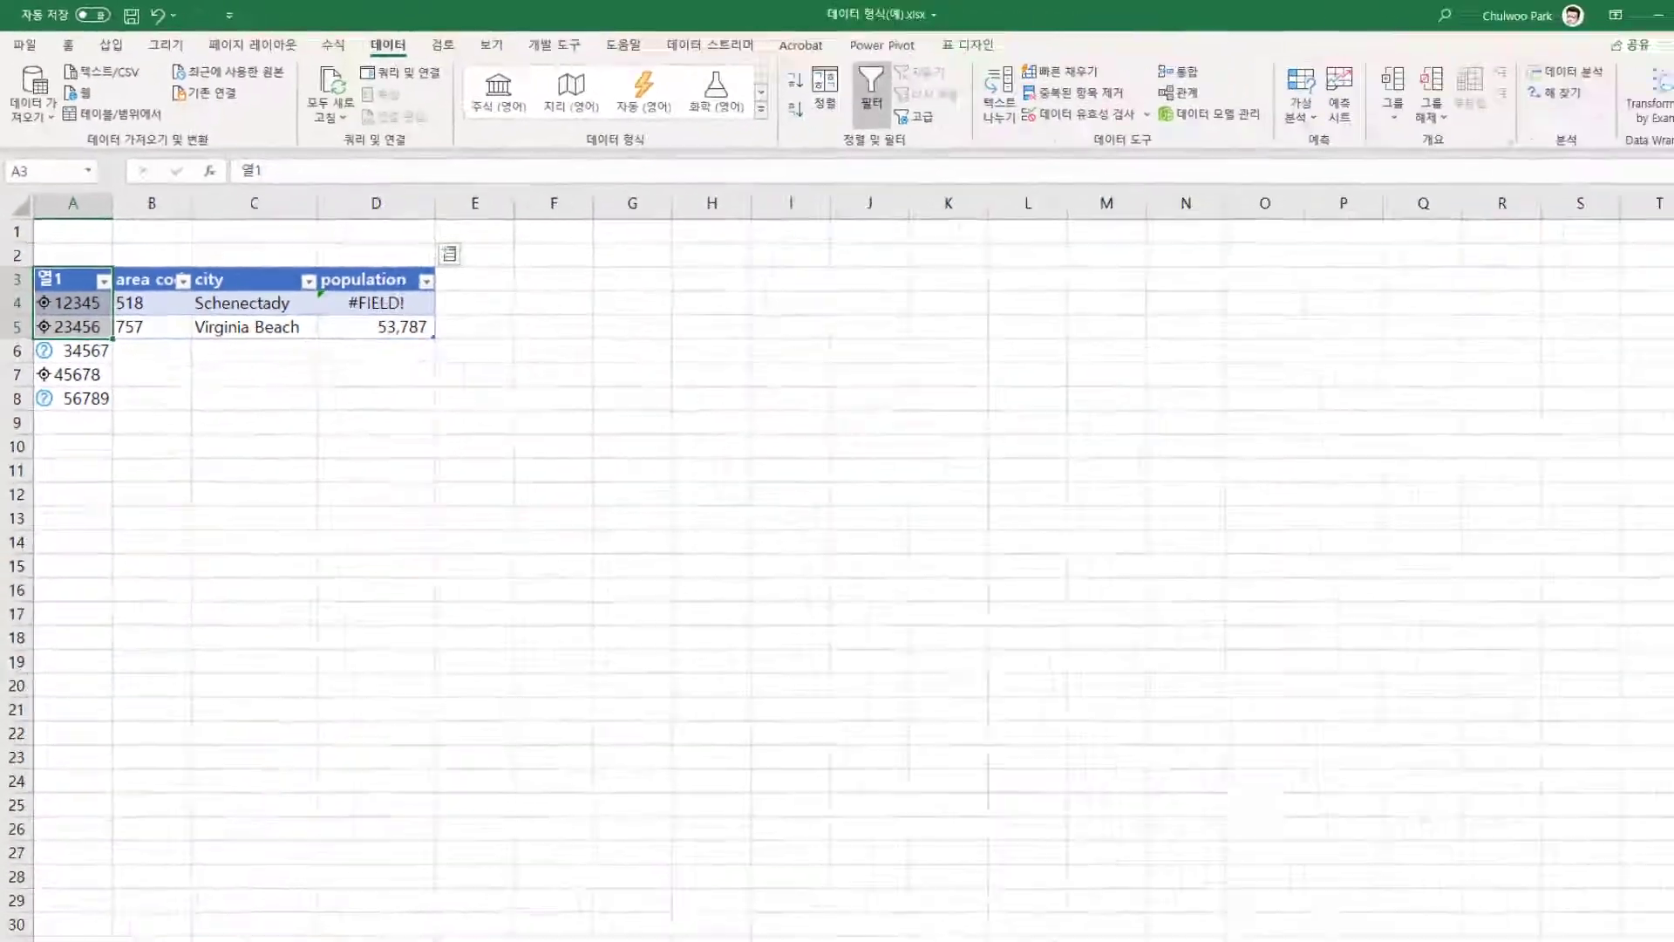
# On the 자동 sheet, convert Donald through cat in A2:A11 to 자동 (영어) data types.
pyautogui.click(724, 907)
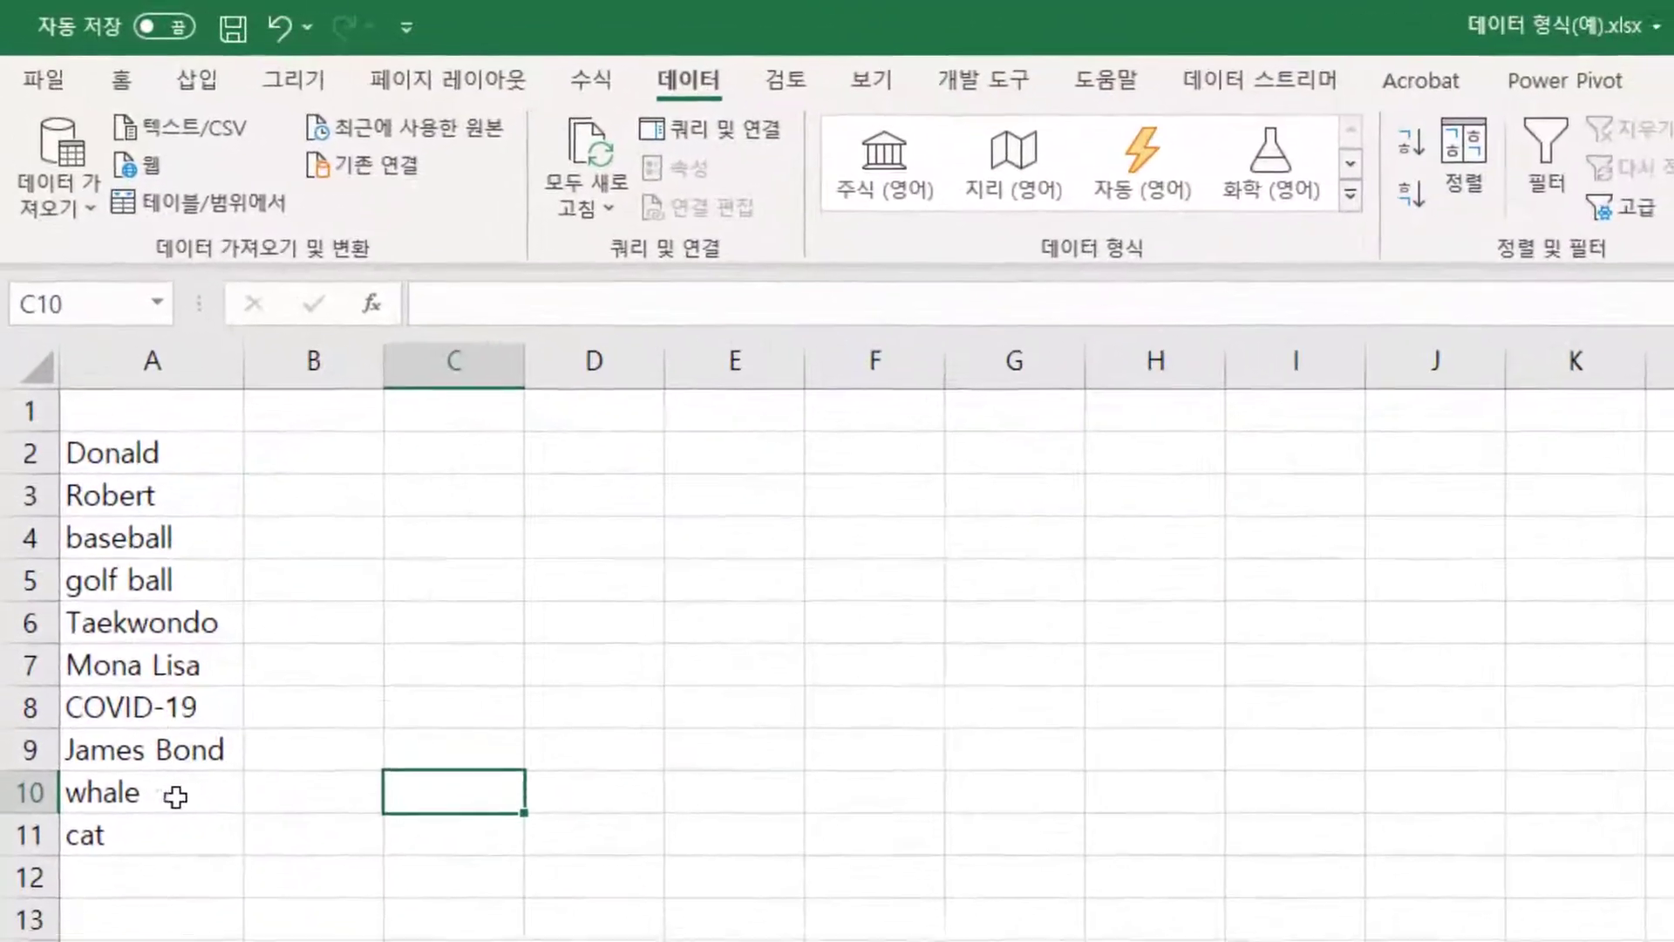
pyautogui.moveTo(191, 456); pyautogui.dragTo(178, 850)
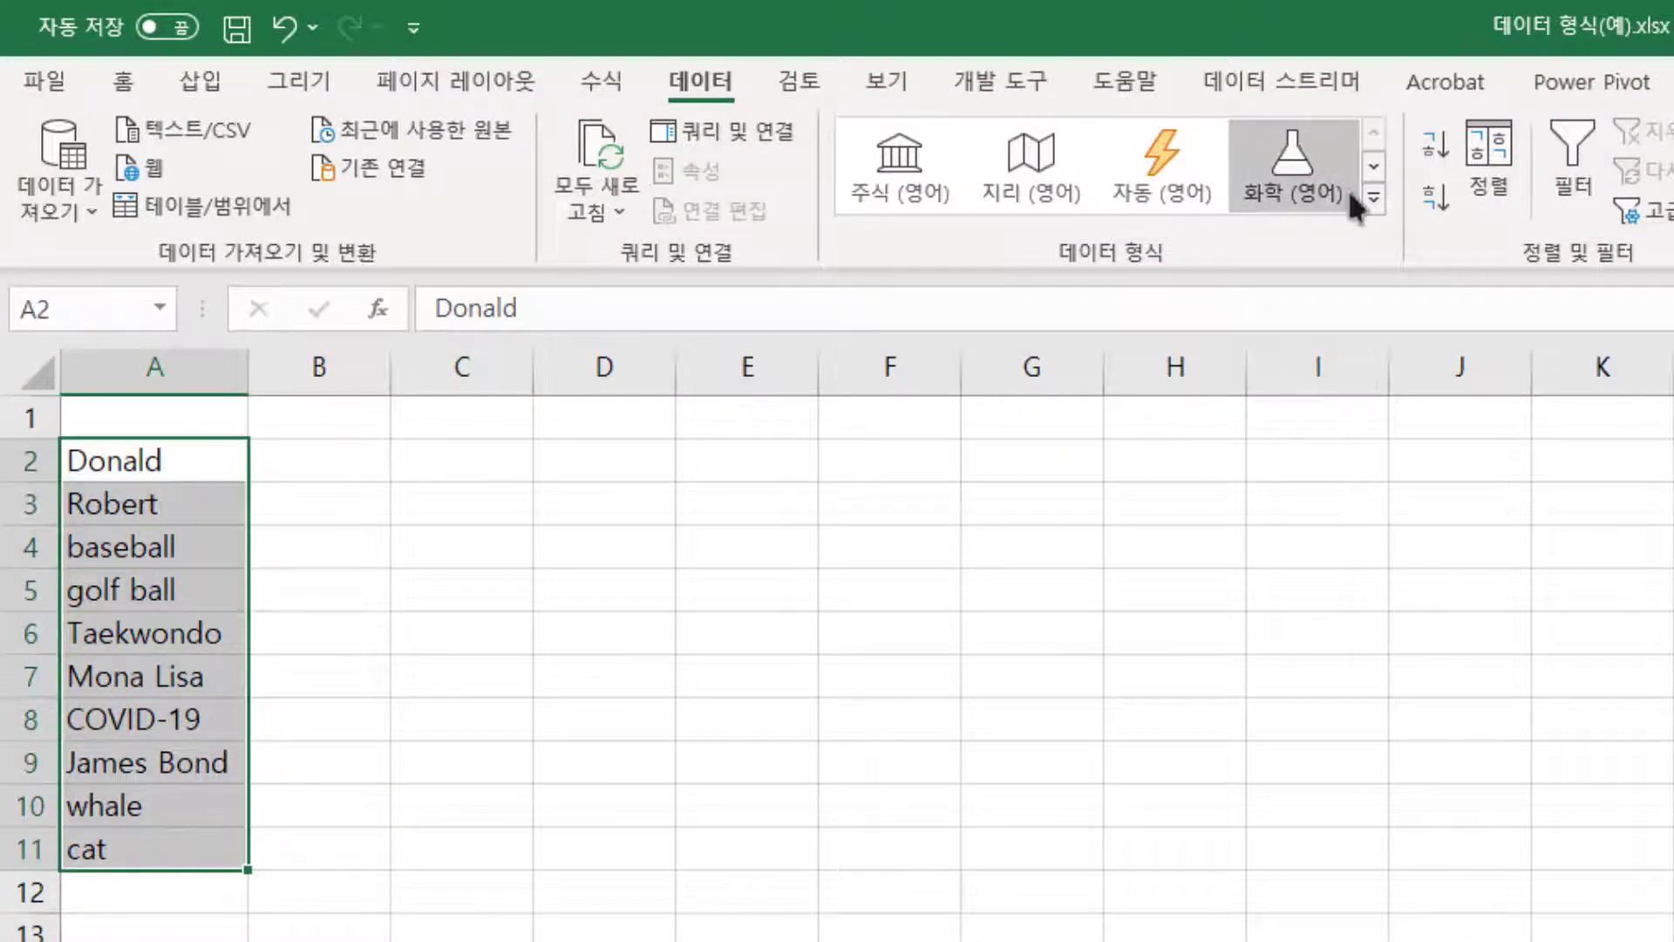
pyautogui.click(1172, 164)
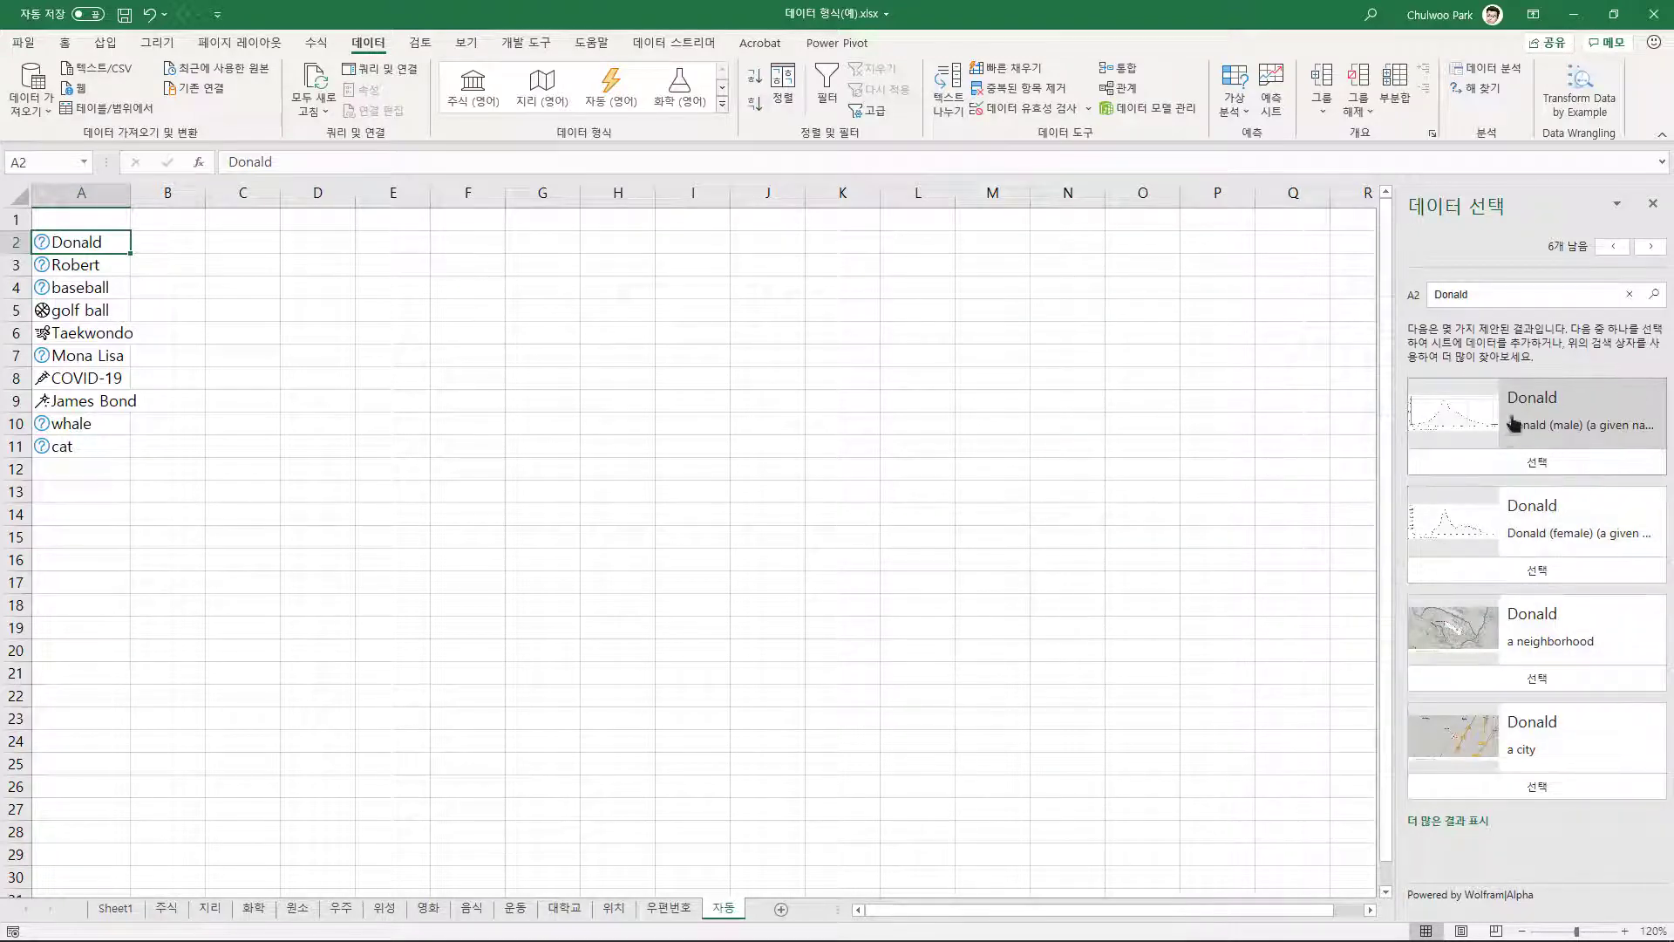
# Resolve matches for Donald, Robert, baseball, Mona Lisa, whale and cat, then autofit column A.
pyautogui.click(1569, 463)
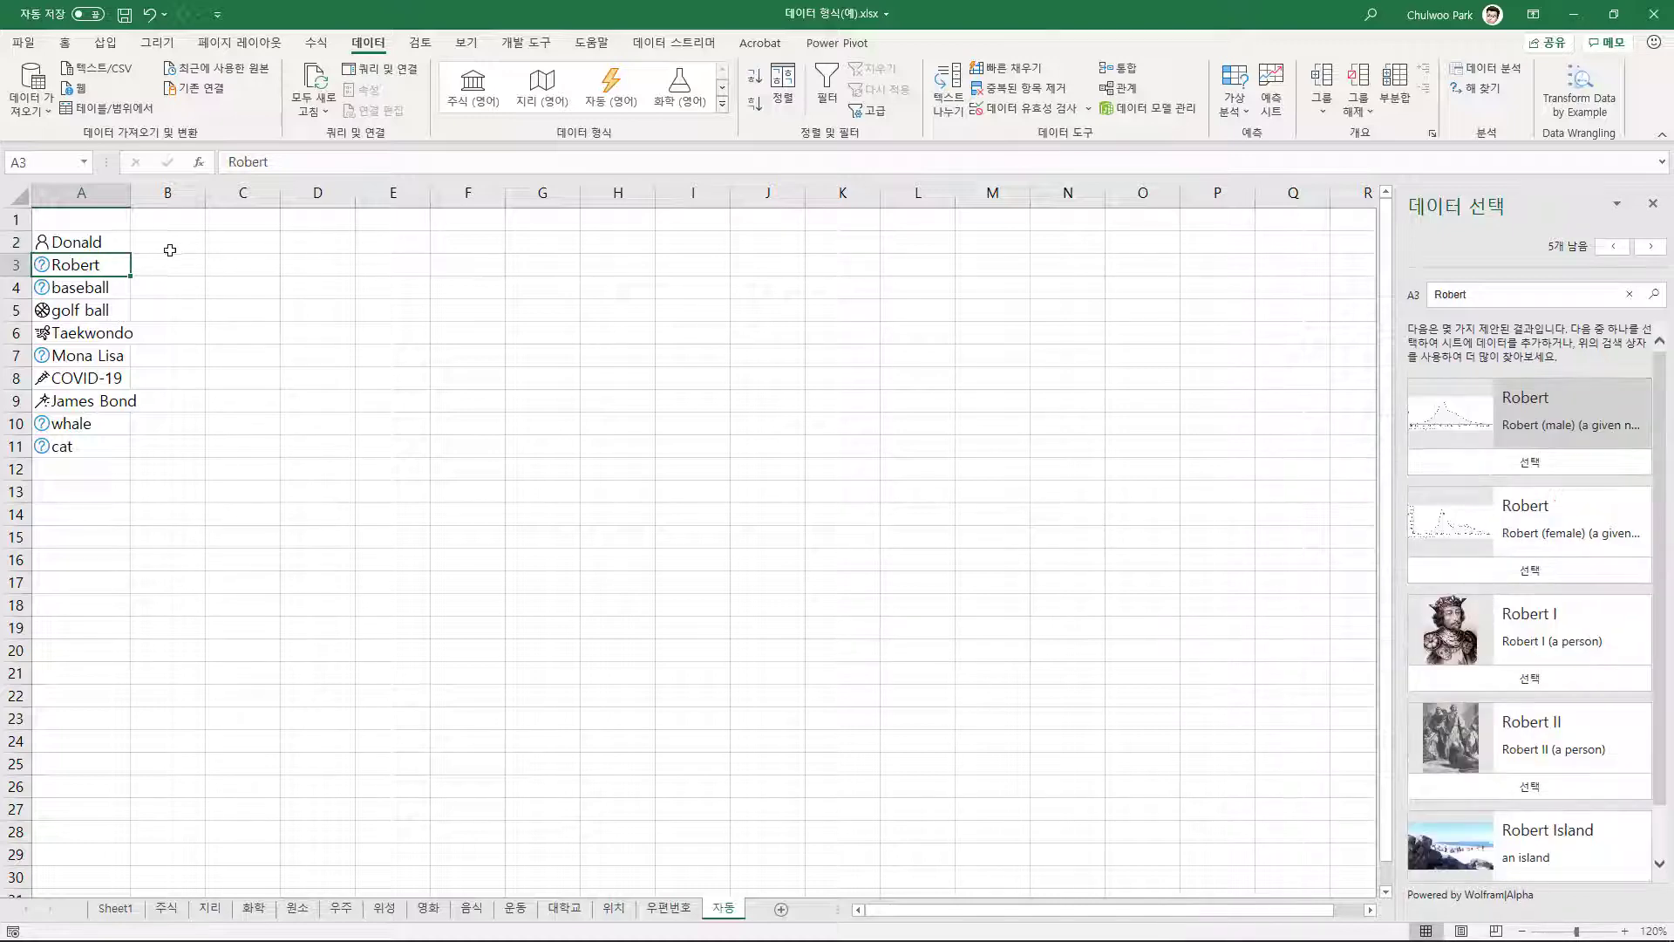
pyautogui.click(1536, 462)
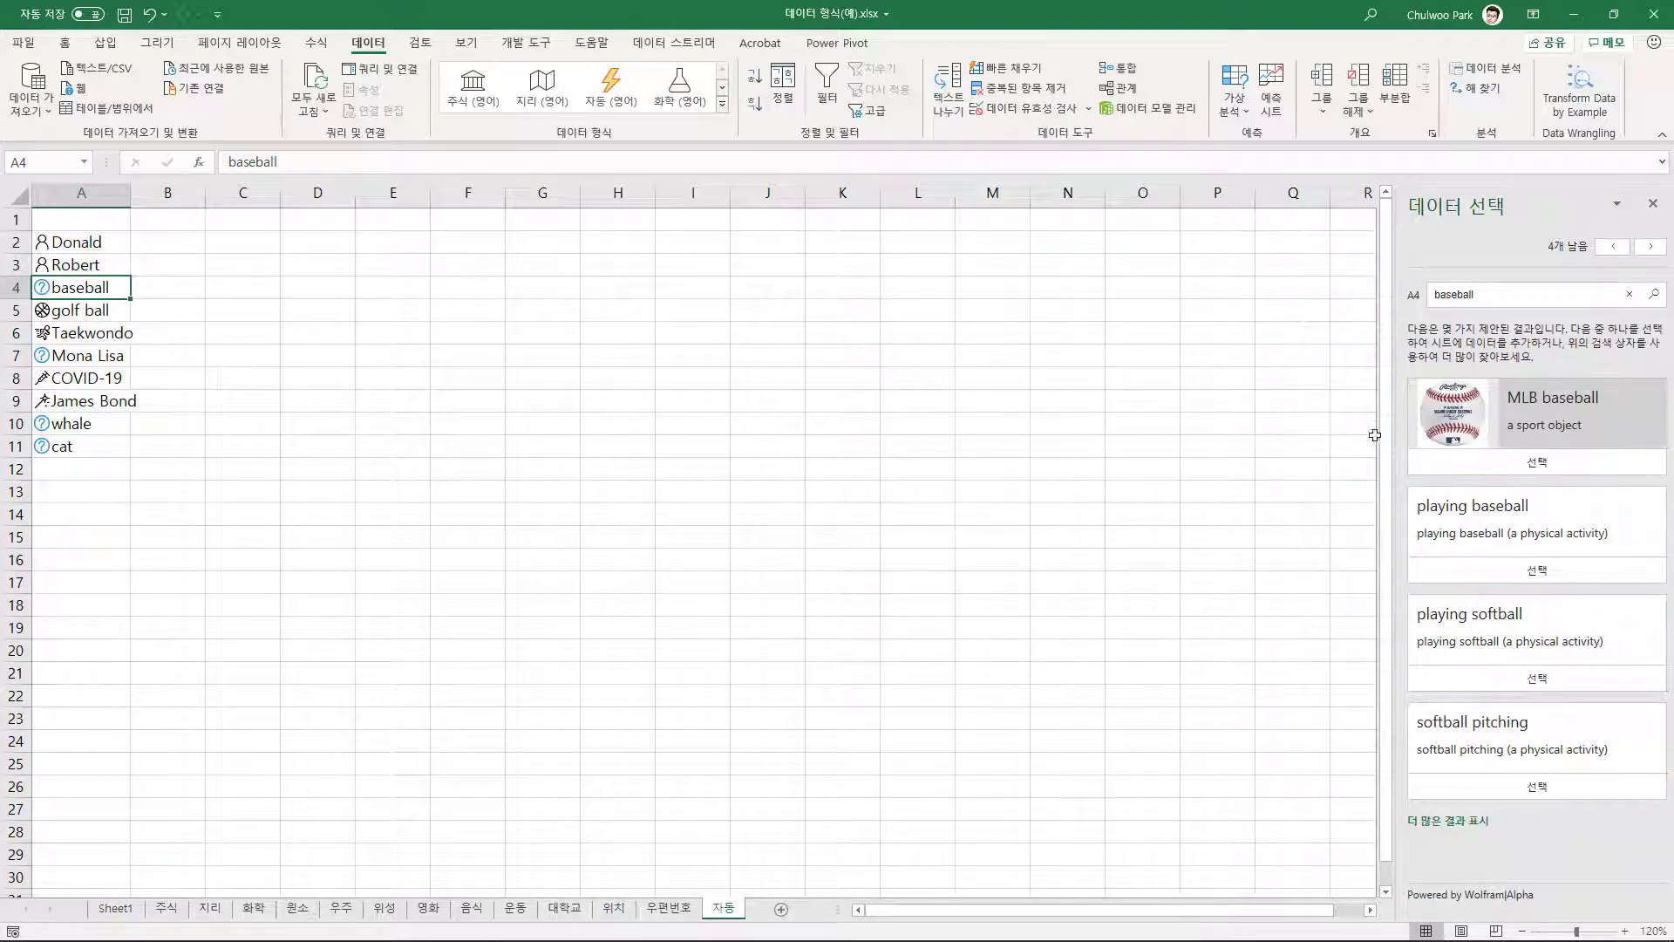
pyautogui.click(1539, 462)
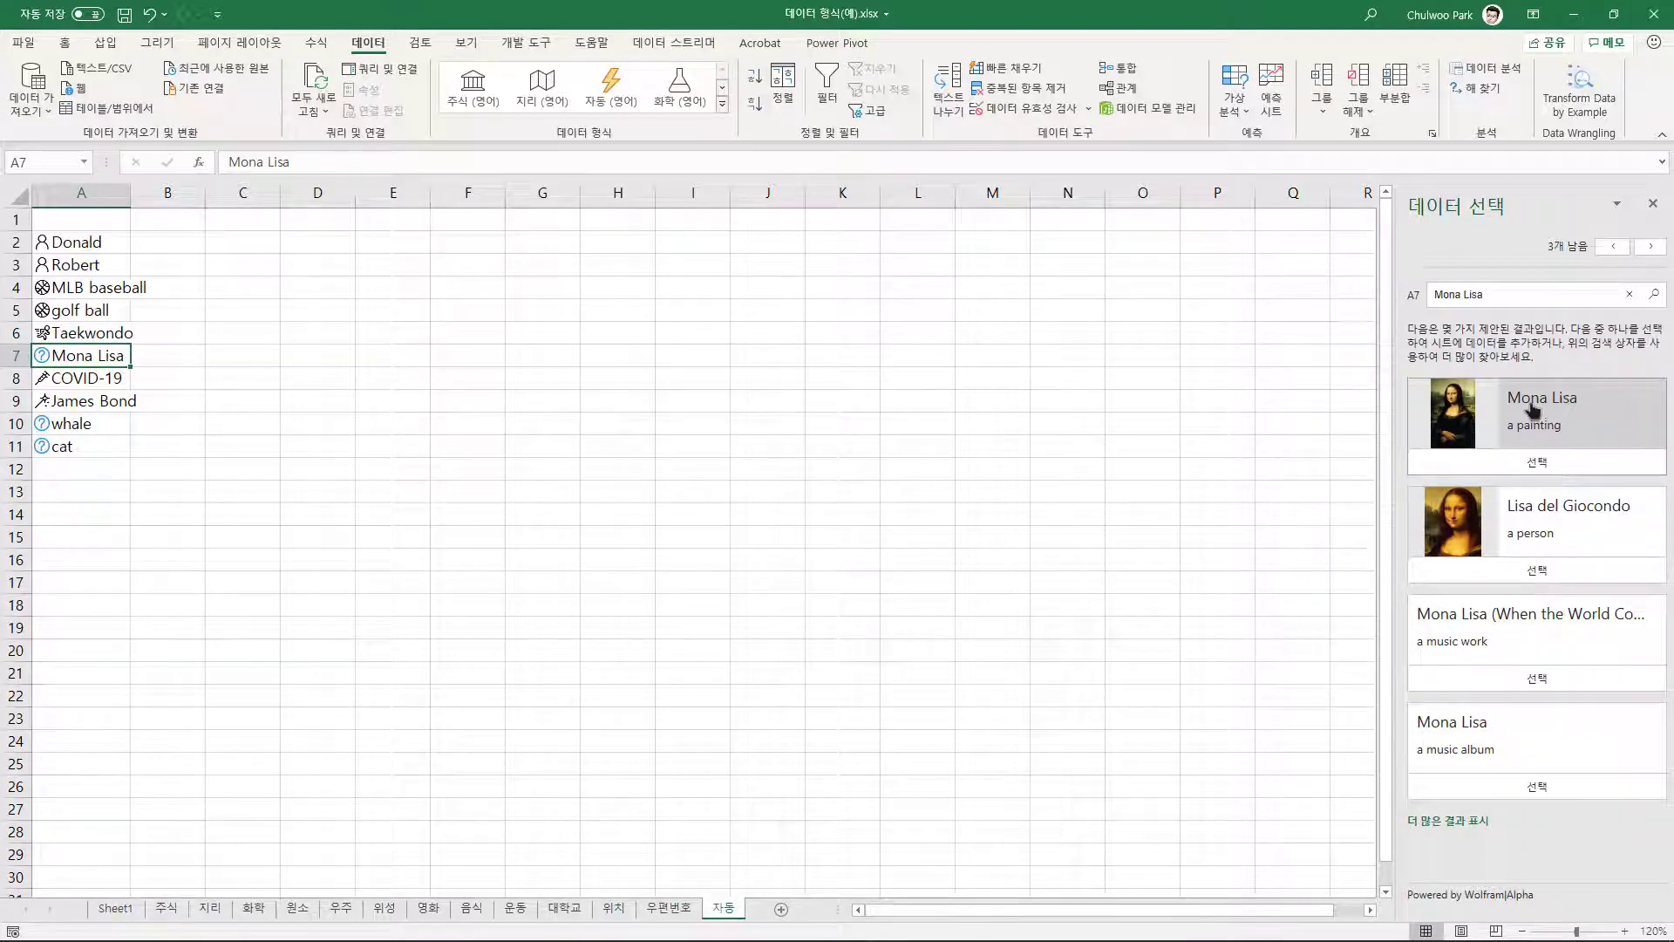
pyautogui.click(1576, 463)
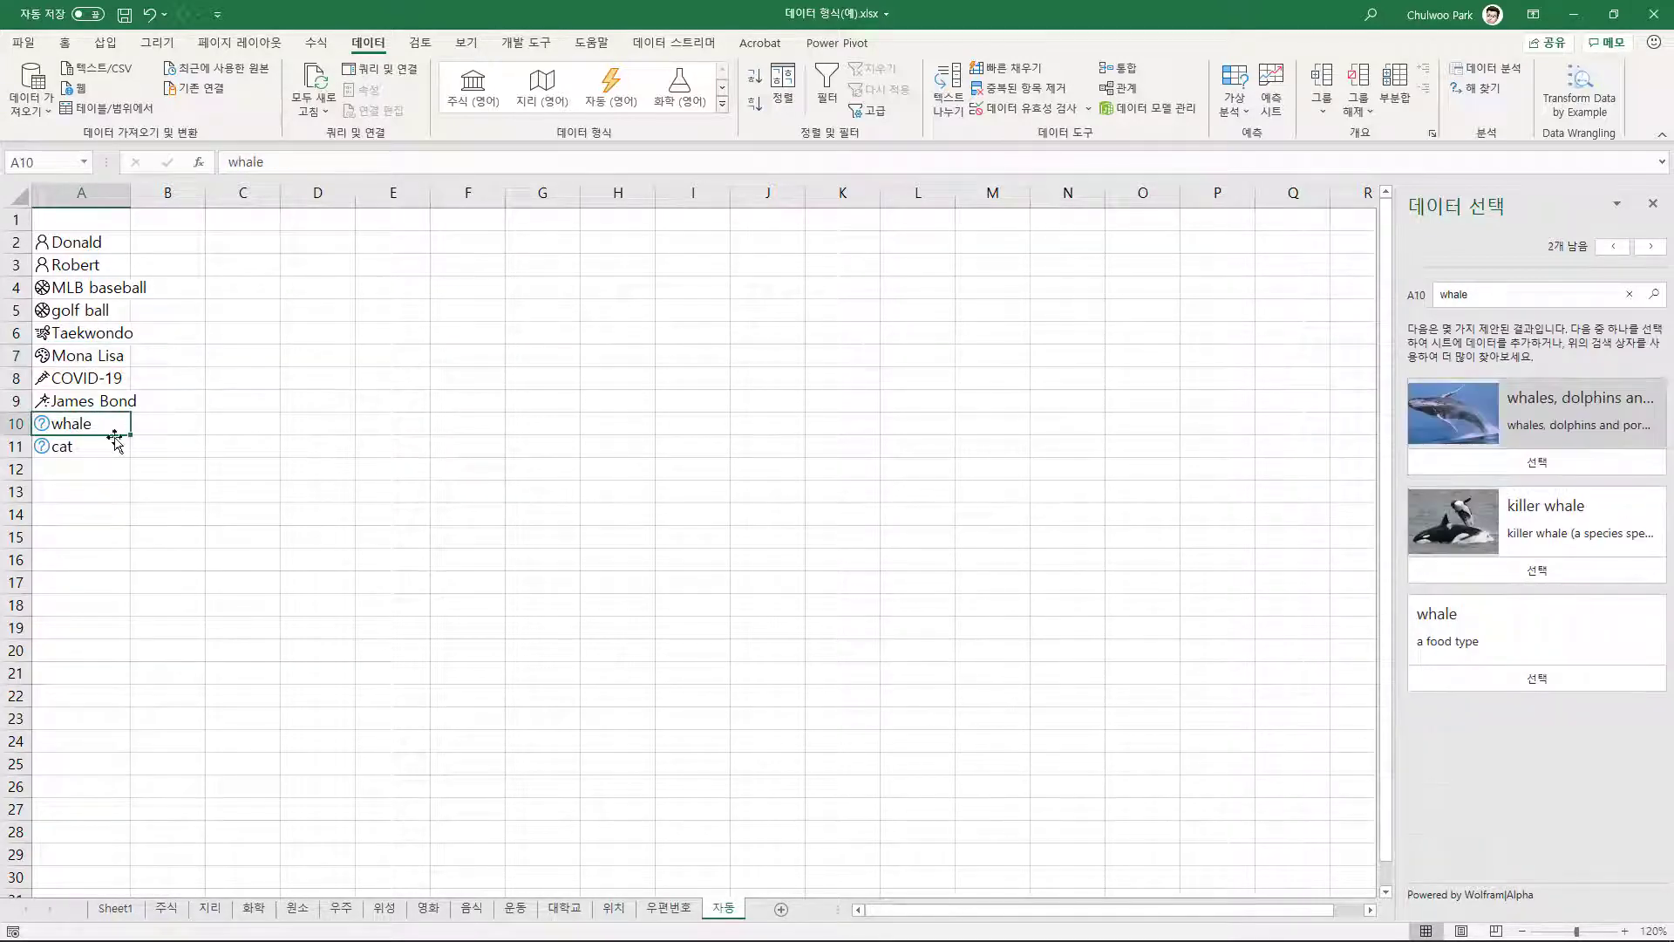
pyautogui.click(1546, 466)
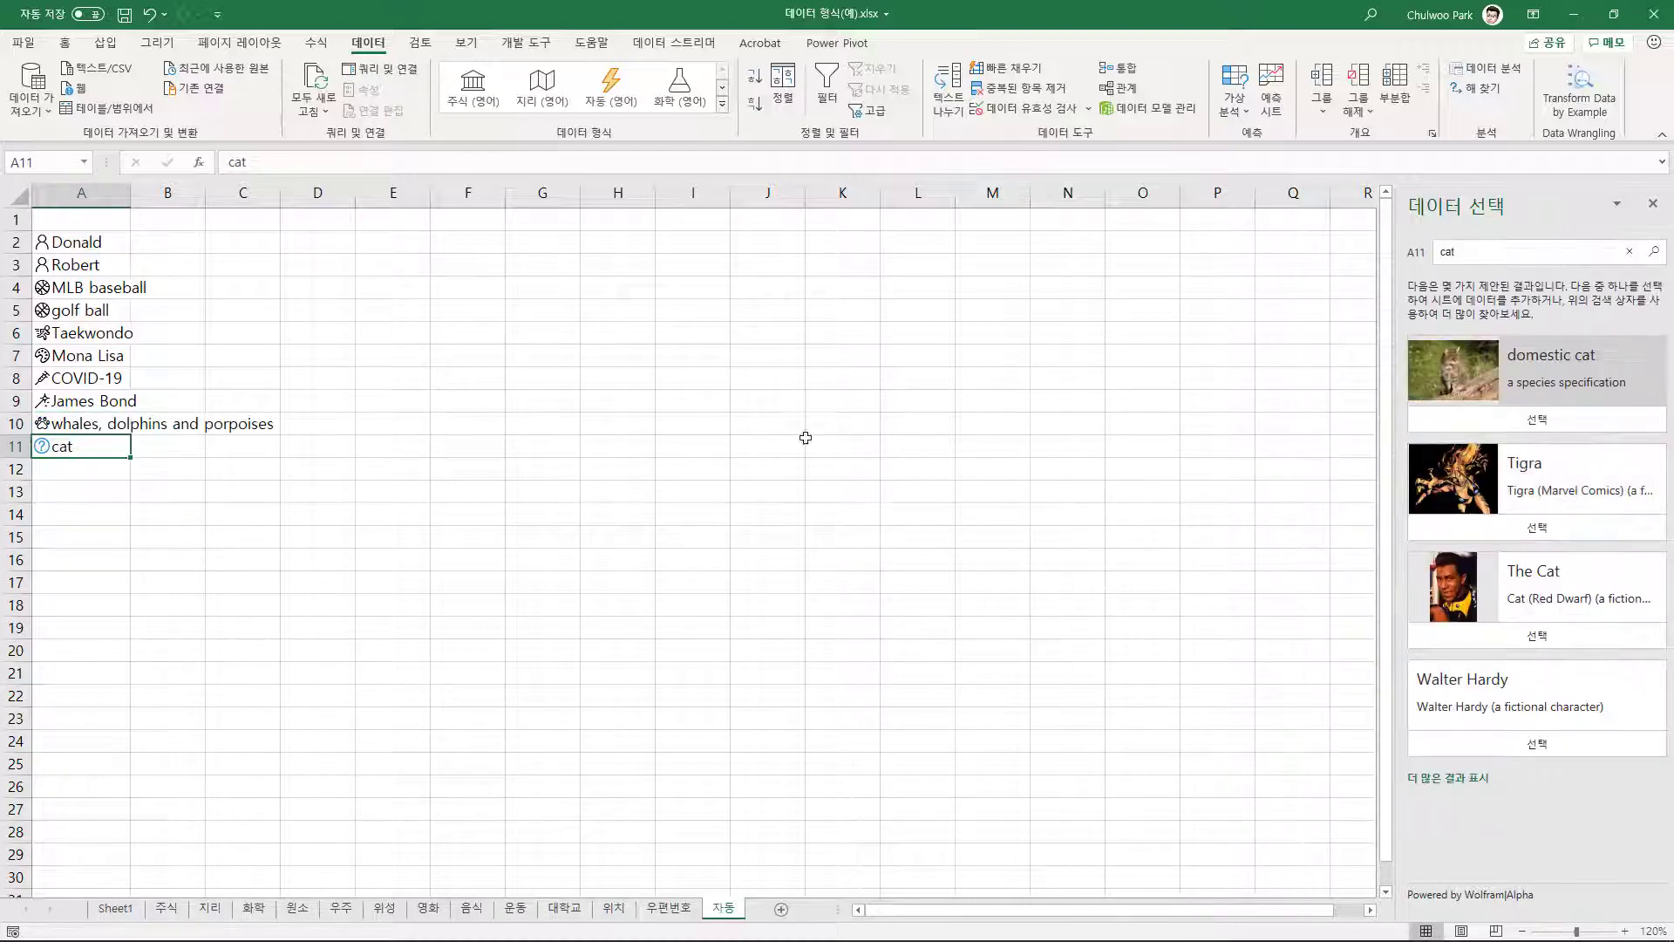
pyautogui.click(1539, 419)
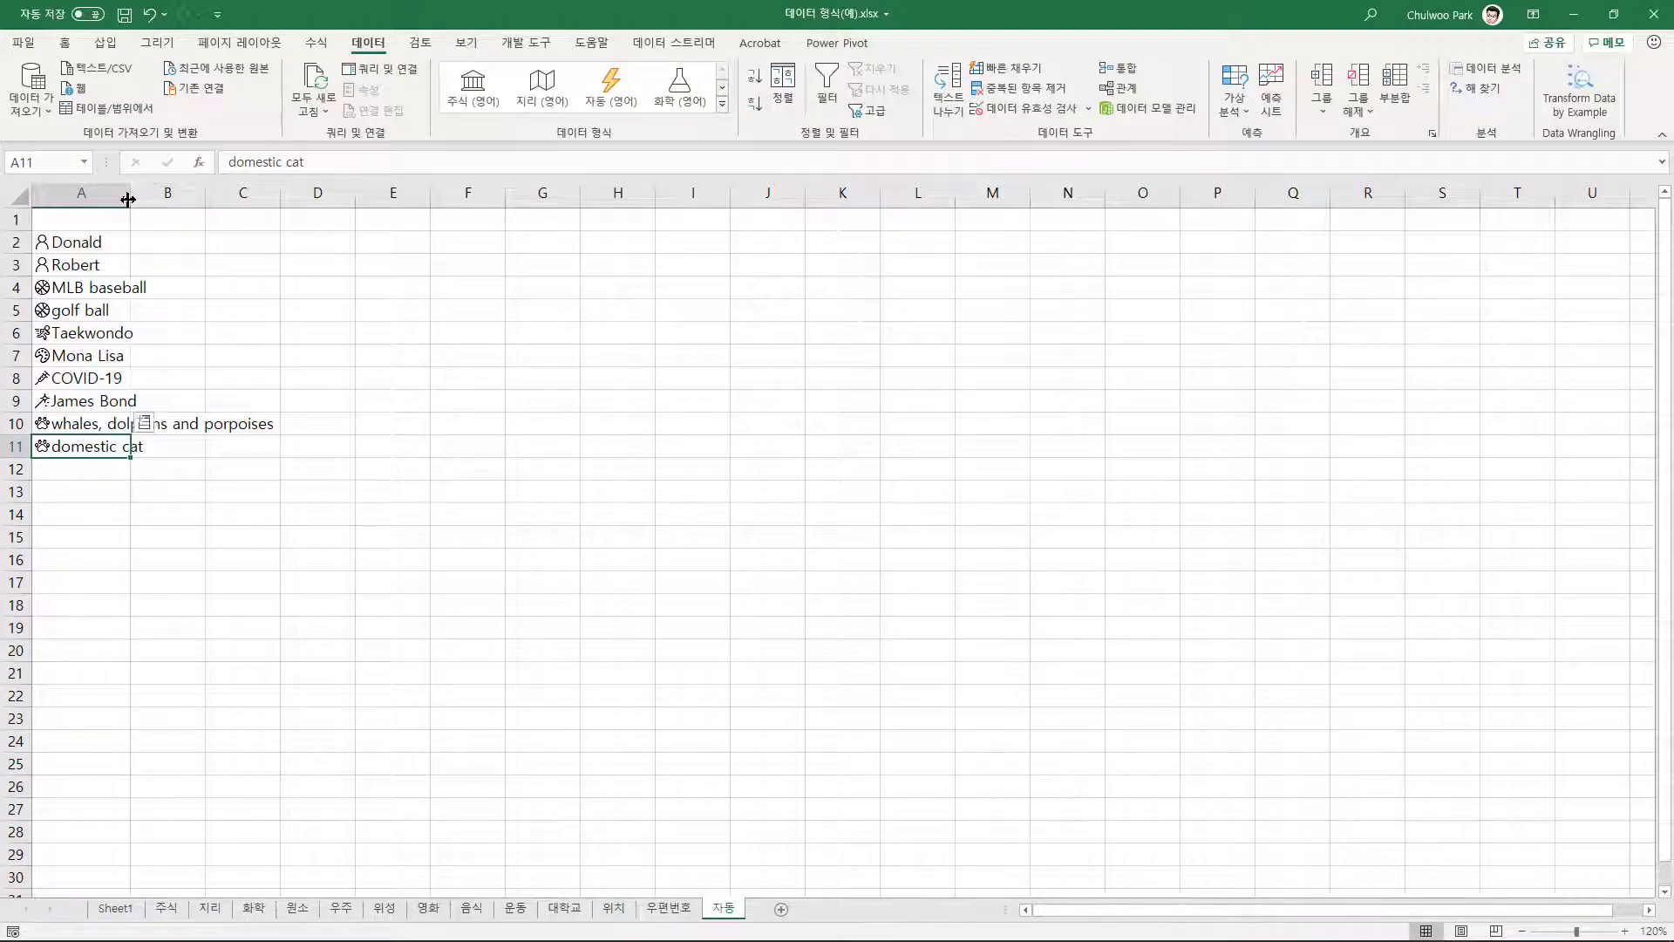
pyautogui.doubleClick(128, 200)
pyautogui.moveTo(187, 242); pyautogui.dragTo(189, 265)
# Add James Bond's creators (Ian Fleming) in B9 and his image in C9.
pyautogui.moveTo(191, 336); pyautogui.dragTo(186, 446)
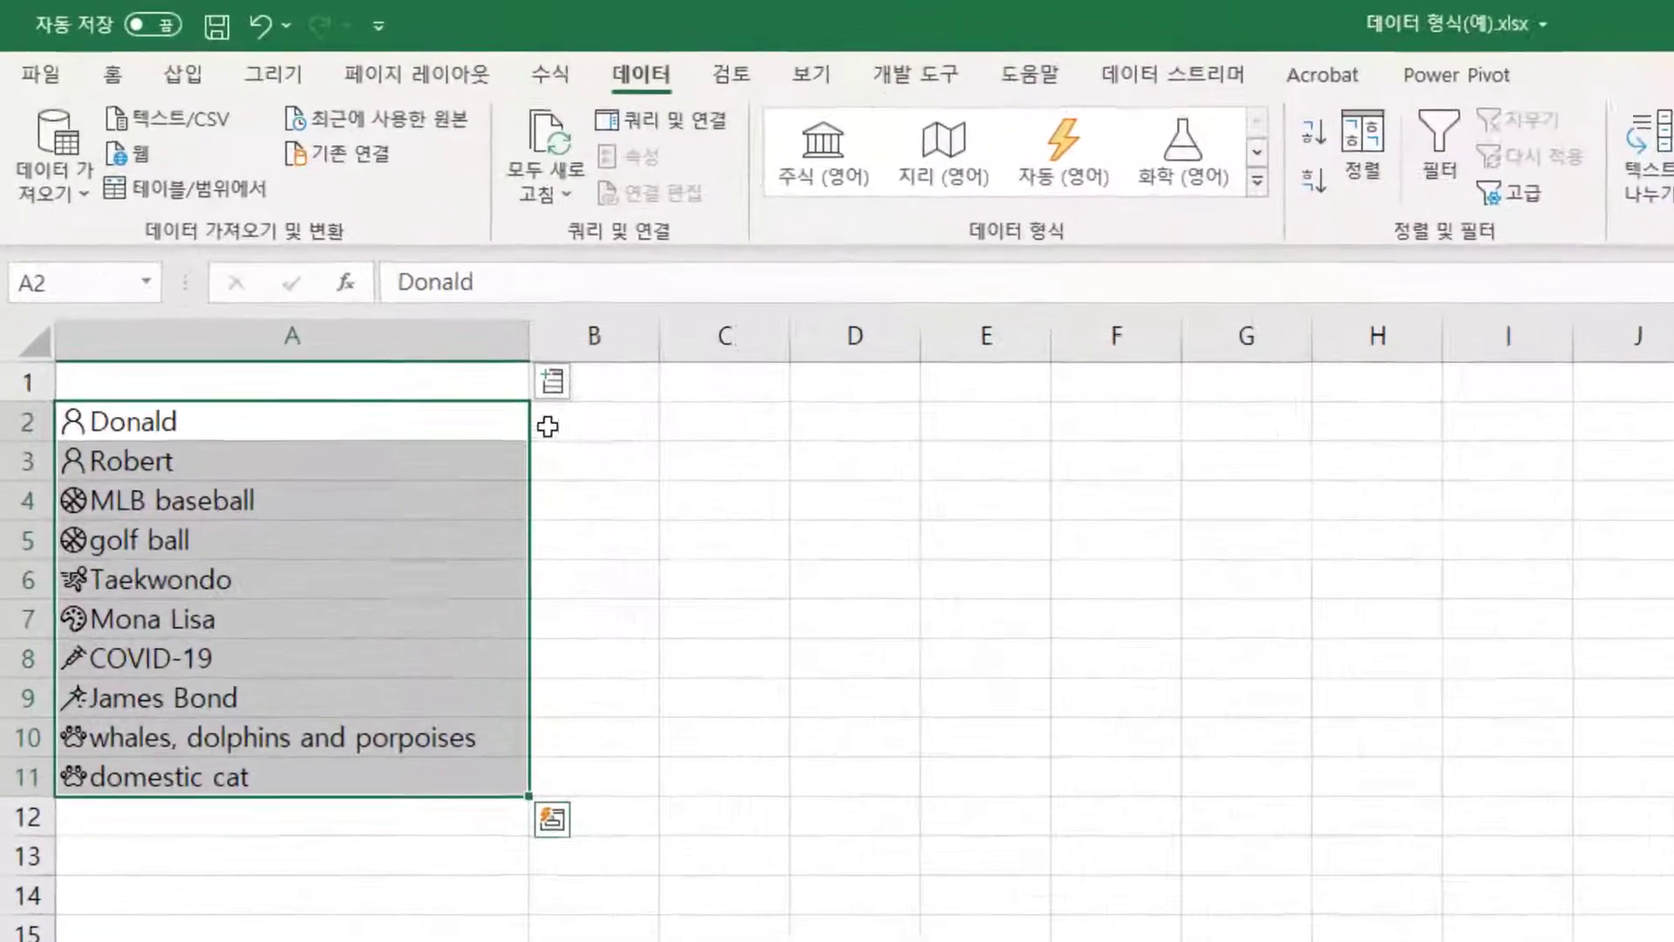
pyautogui.click(363, 251)
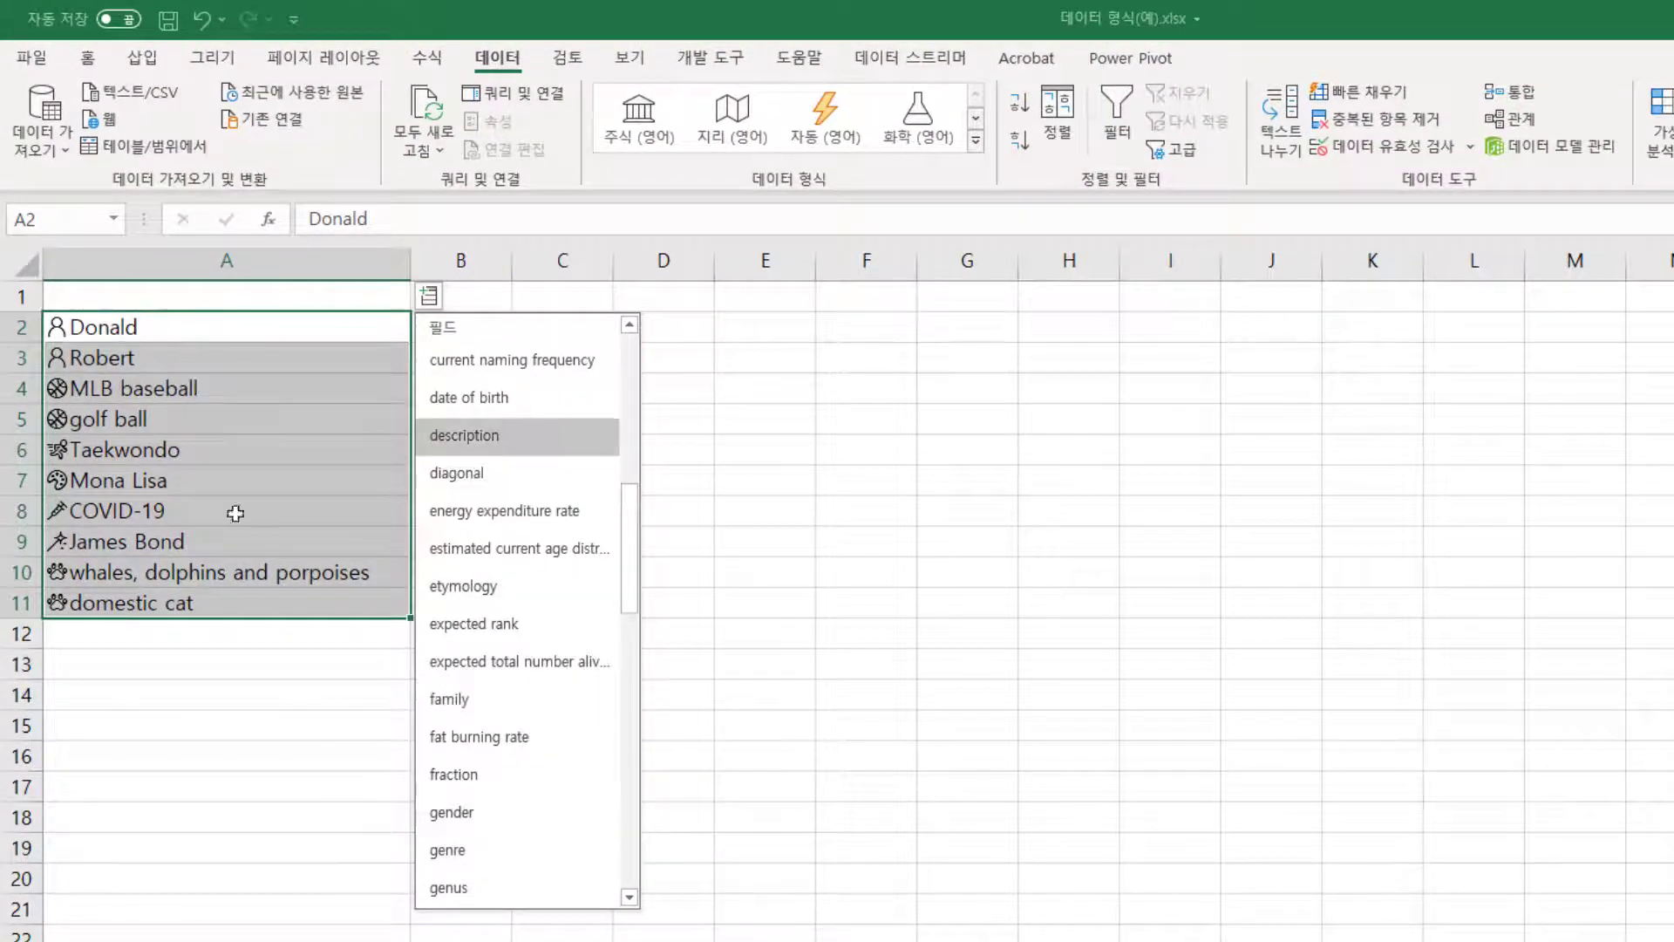
pyautogui.press('Escape')
pyautogui.click(203, 608)
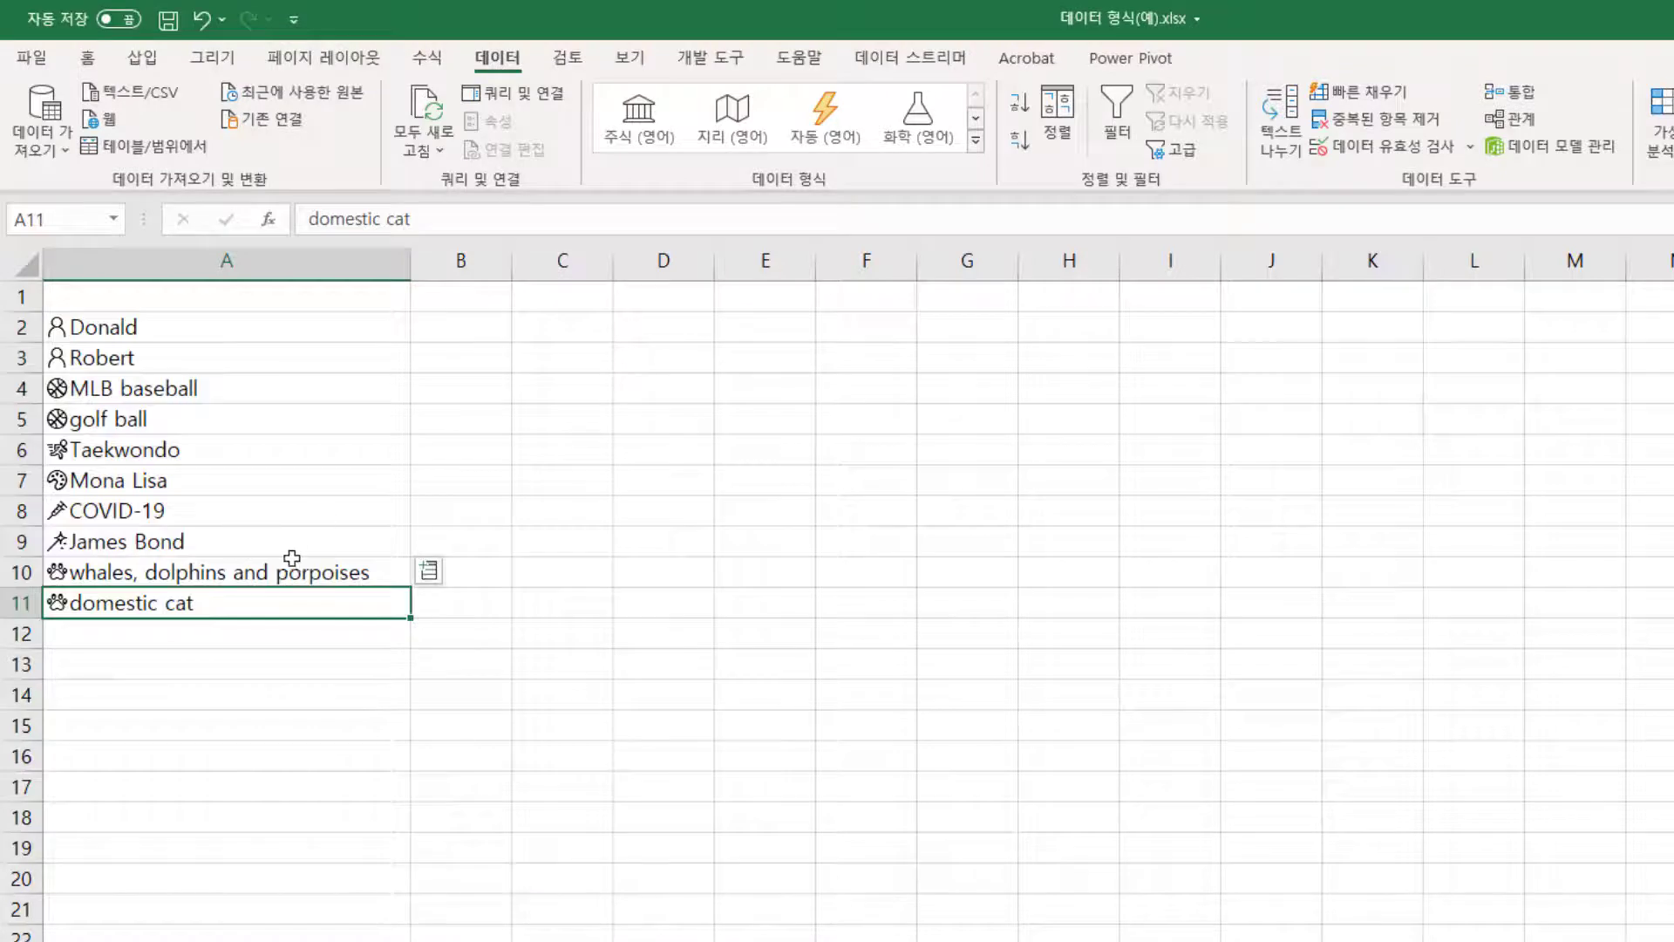
pyautogui.click(301, 555)
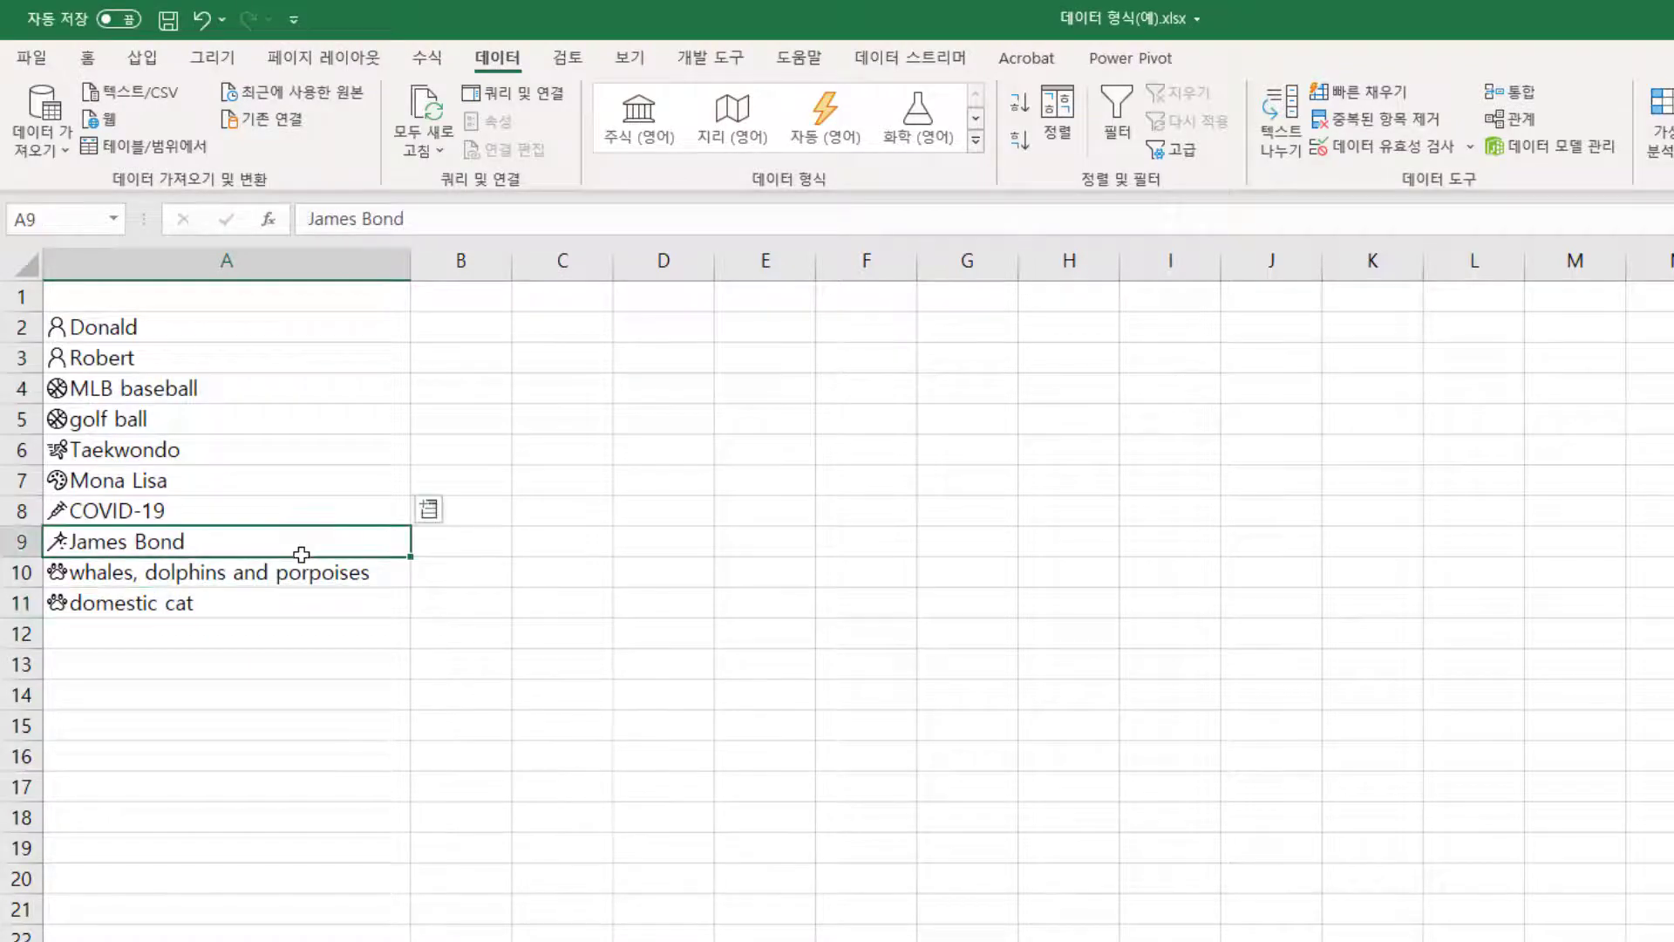
pyautogui.click(430, 510)
pyautogui.click(515, 610)
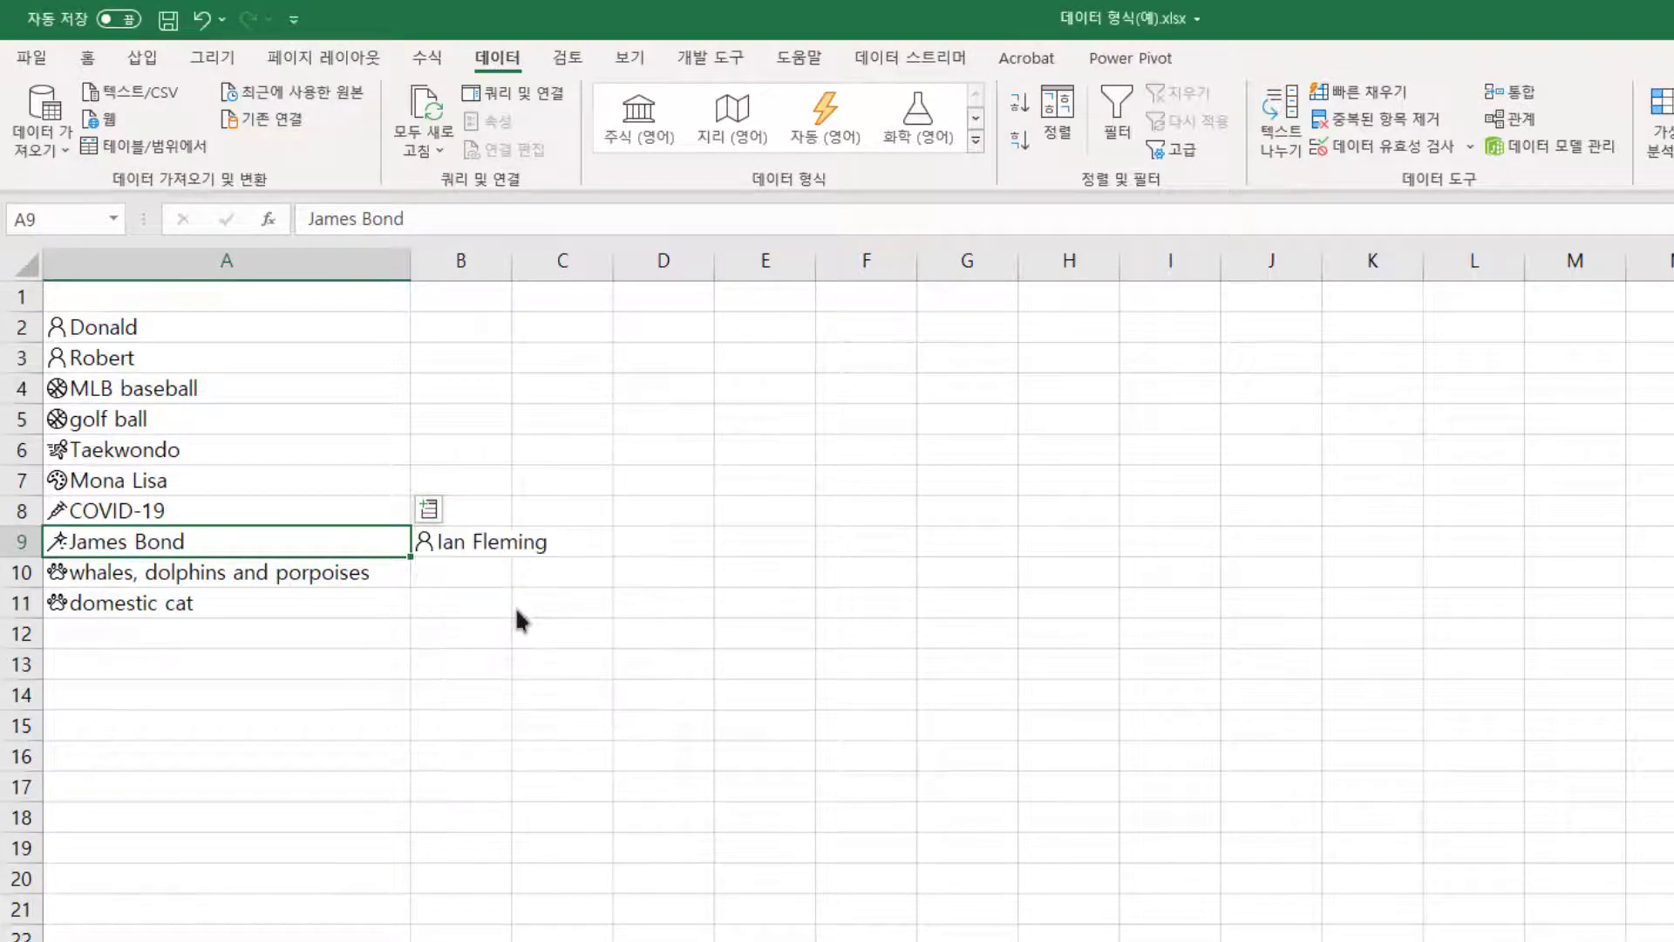
pyautogui.doubleClick(515, 269)
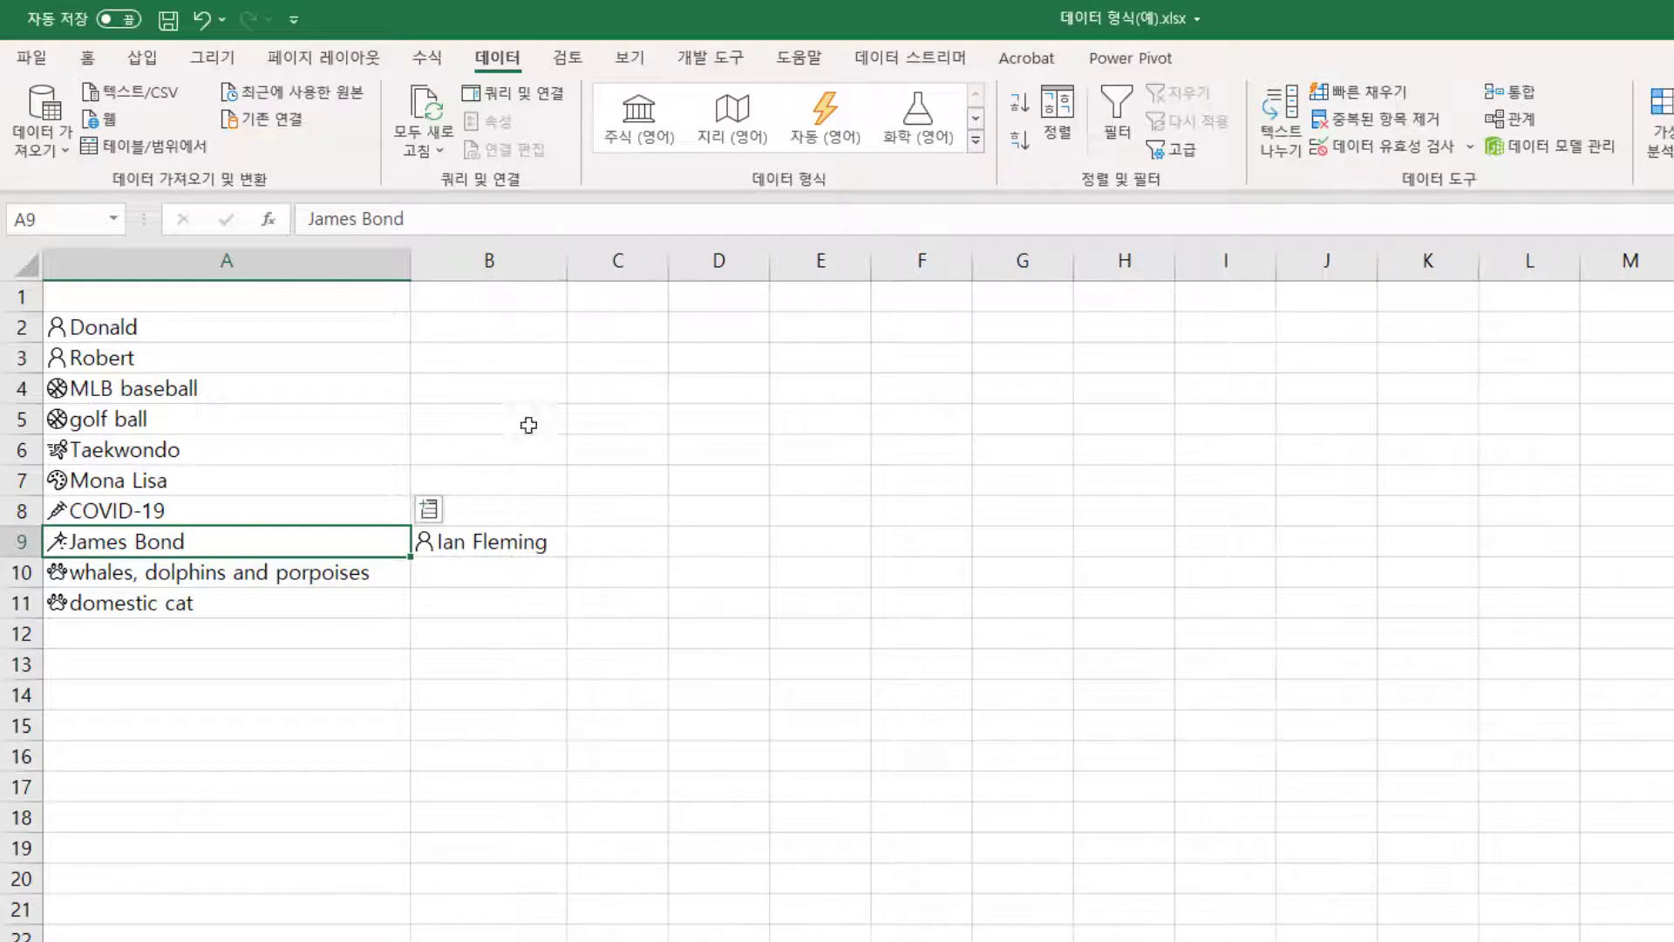
pyautogui.click(431, 514)
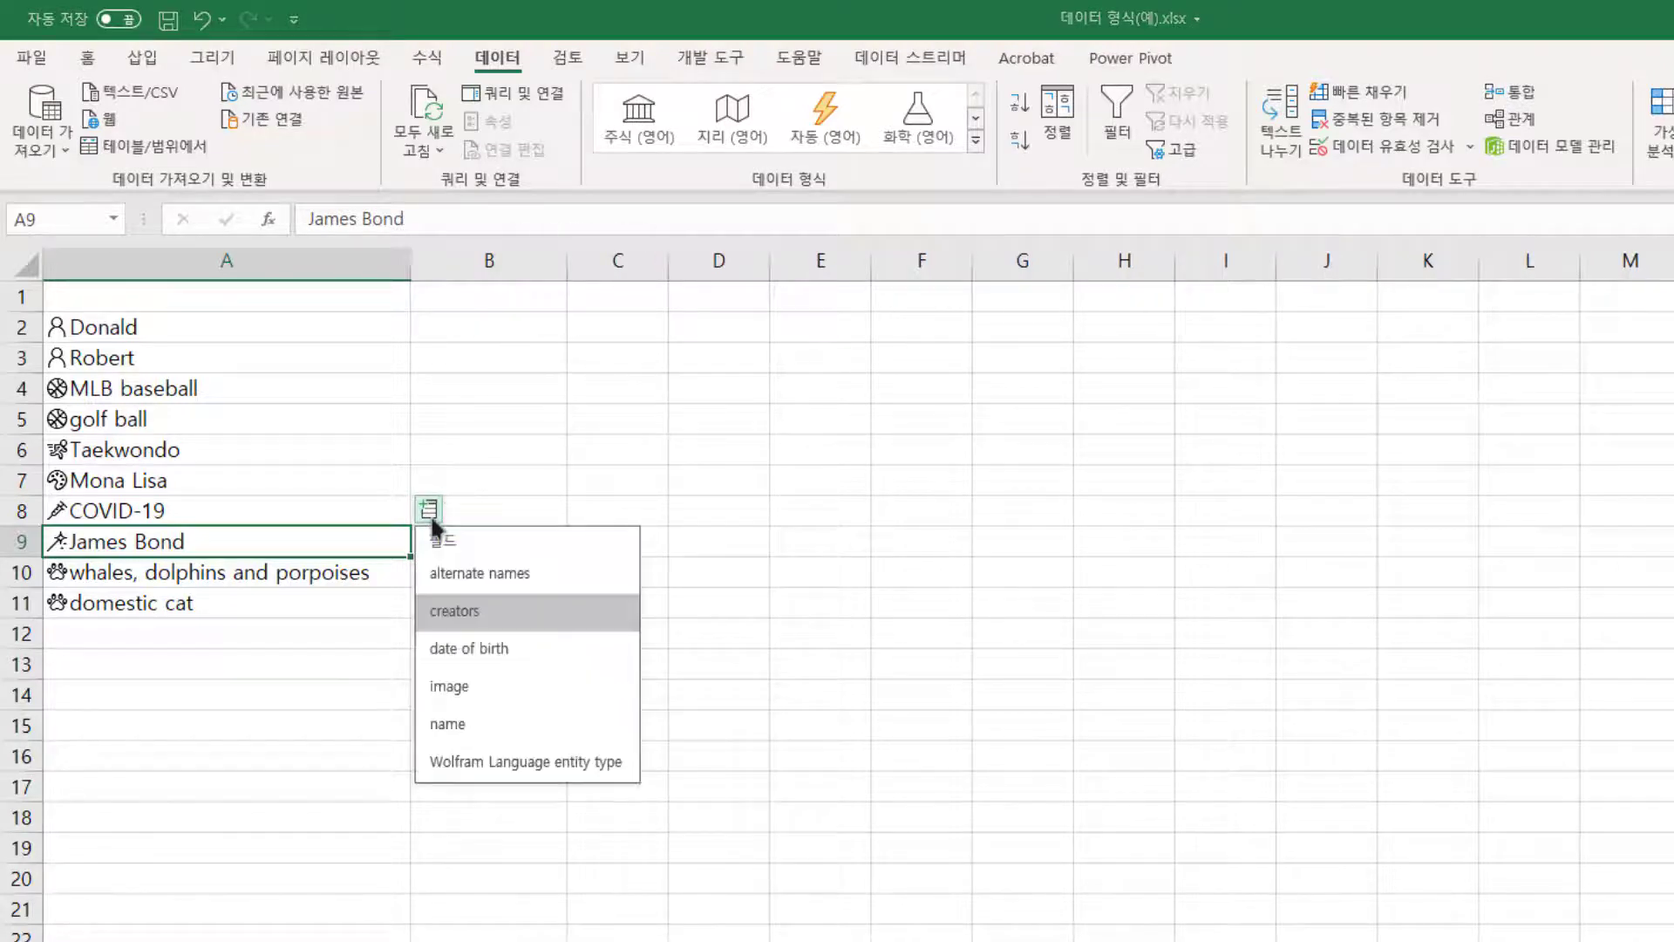
pyautogui.click(582, 688)
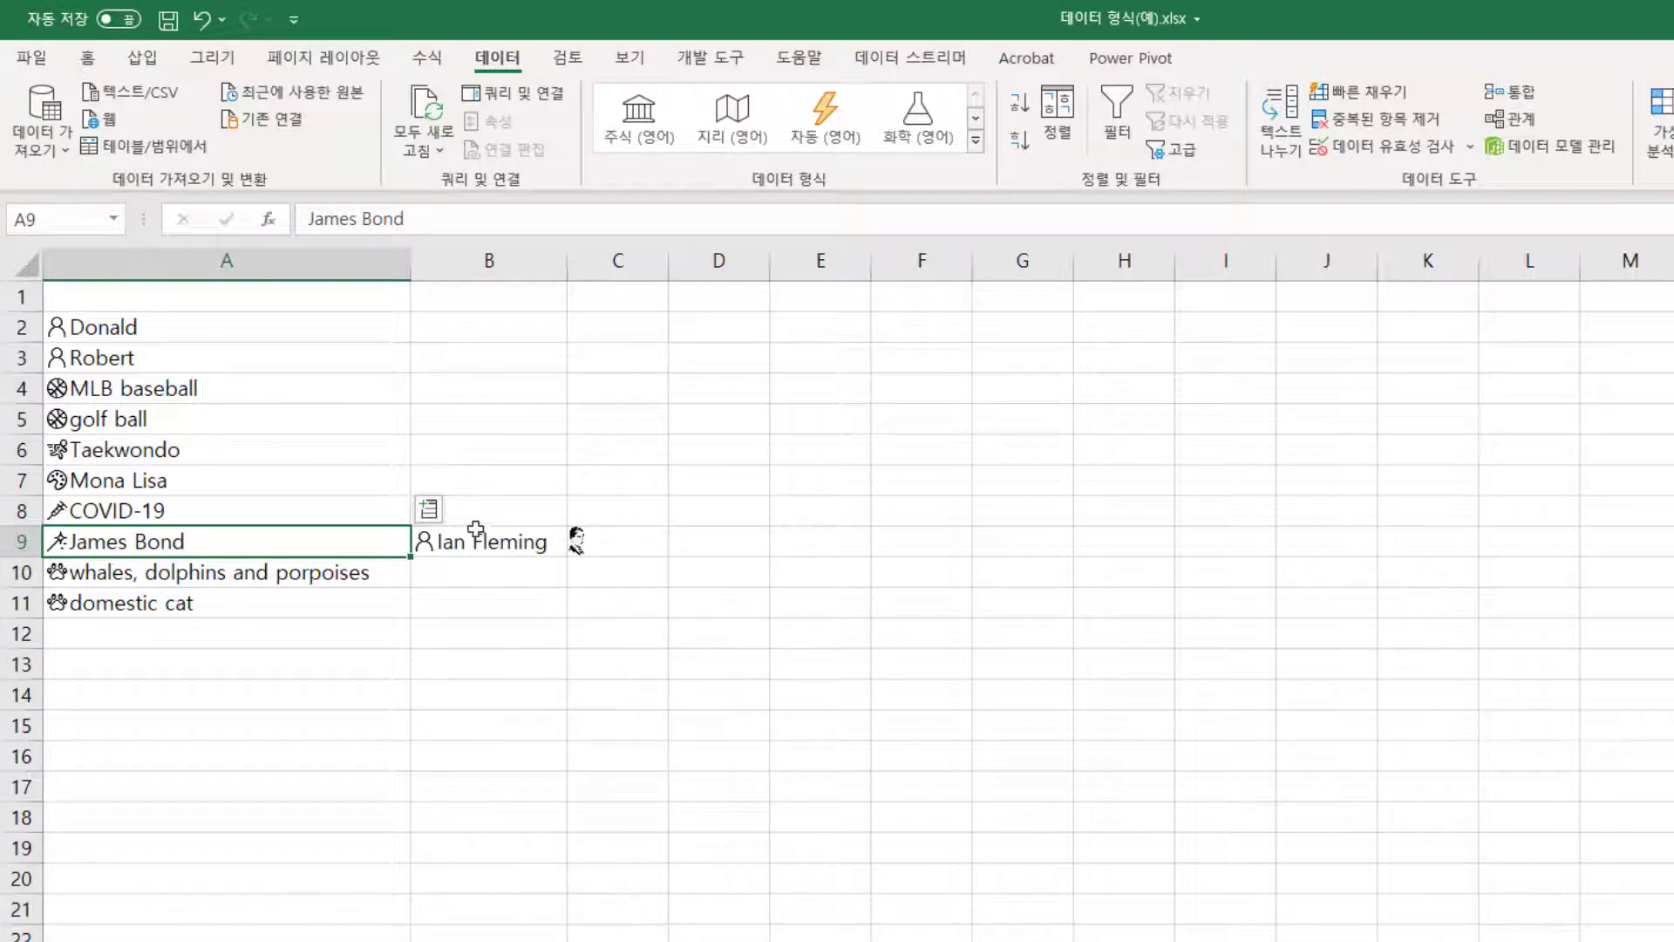
# Add James Bond's date of birth 1920-11-11 and alternate name Agent 007, widening columns D and E.
pyautogui.click(430, 513)
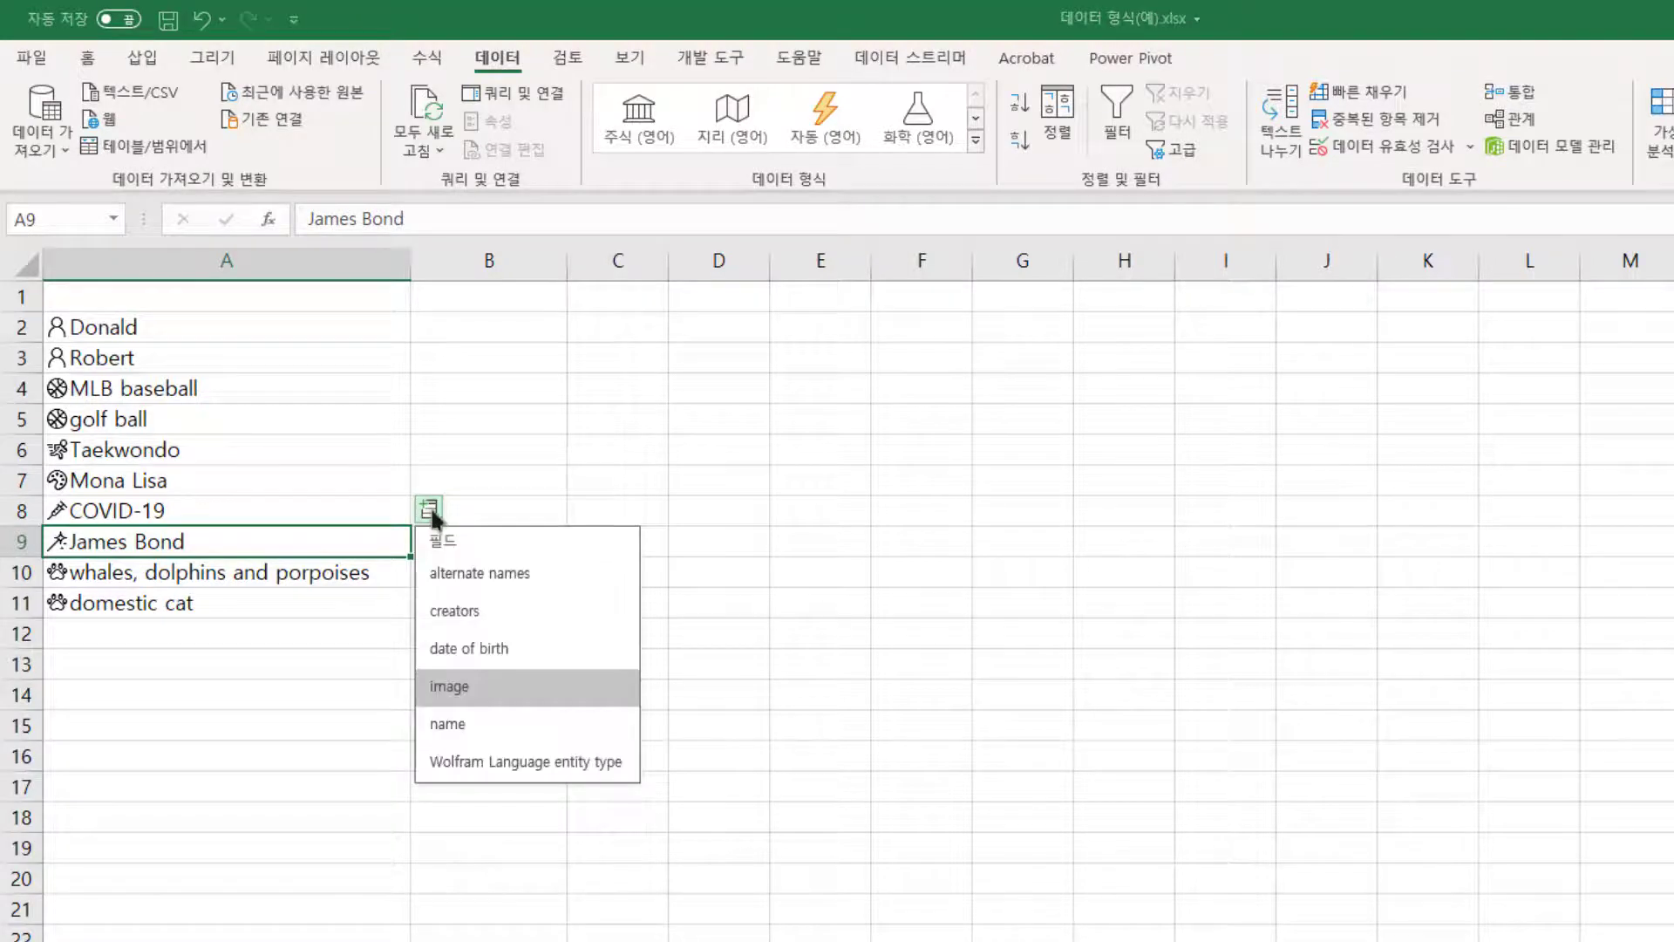
pyautogui.click(515, 648)
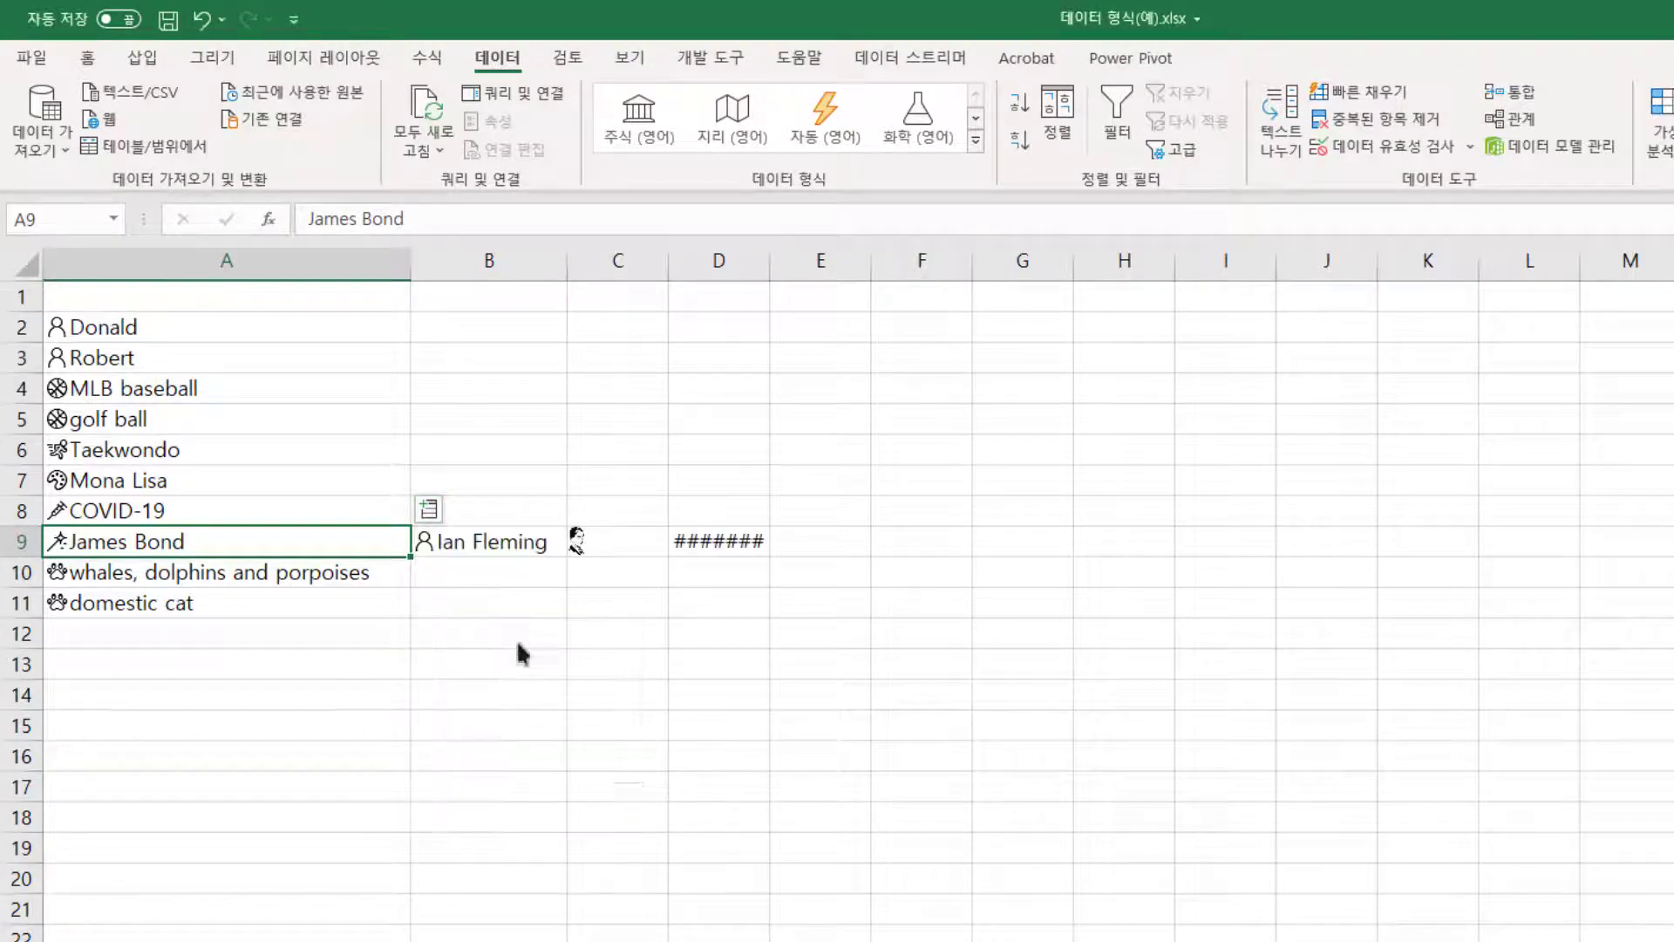
pyautogui.doubleClick(770, 262)
pyautogui.click(431, 513)
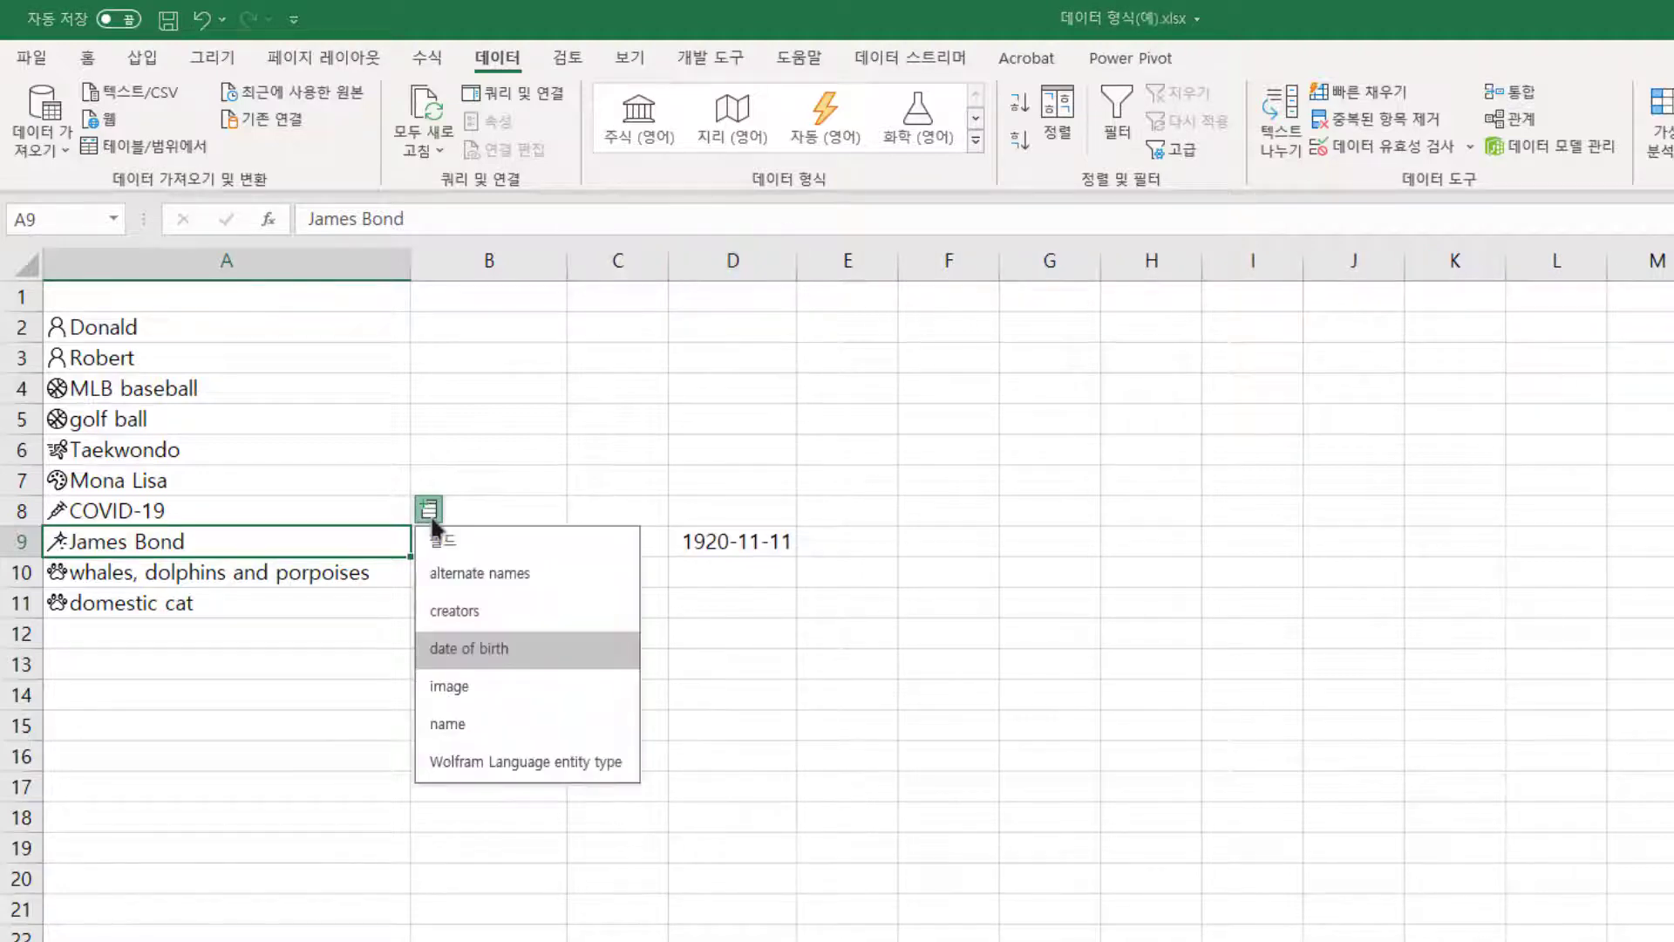
pyautogui.click(493, 577)
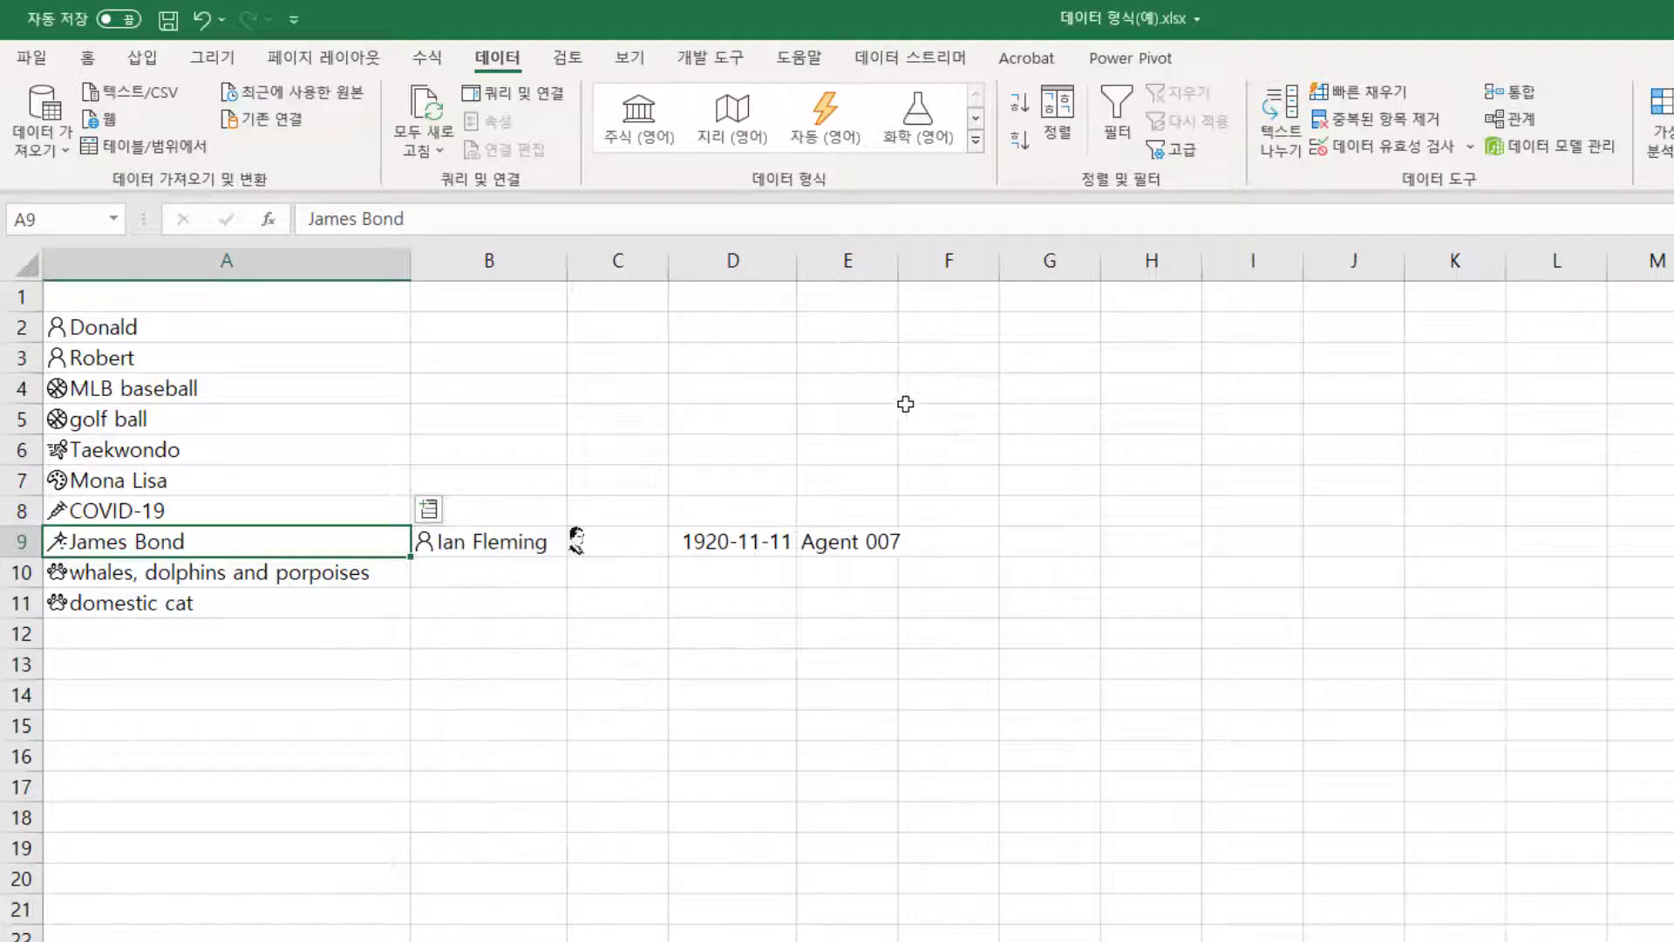
pyautogui.moveTo(896, 271); pyautogui.dragTo(912, 271)
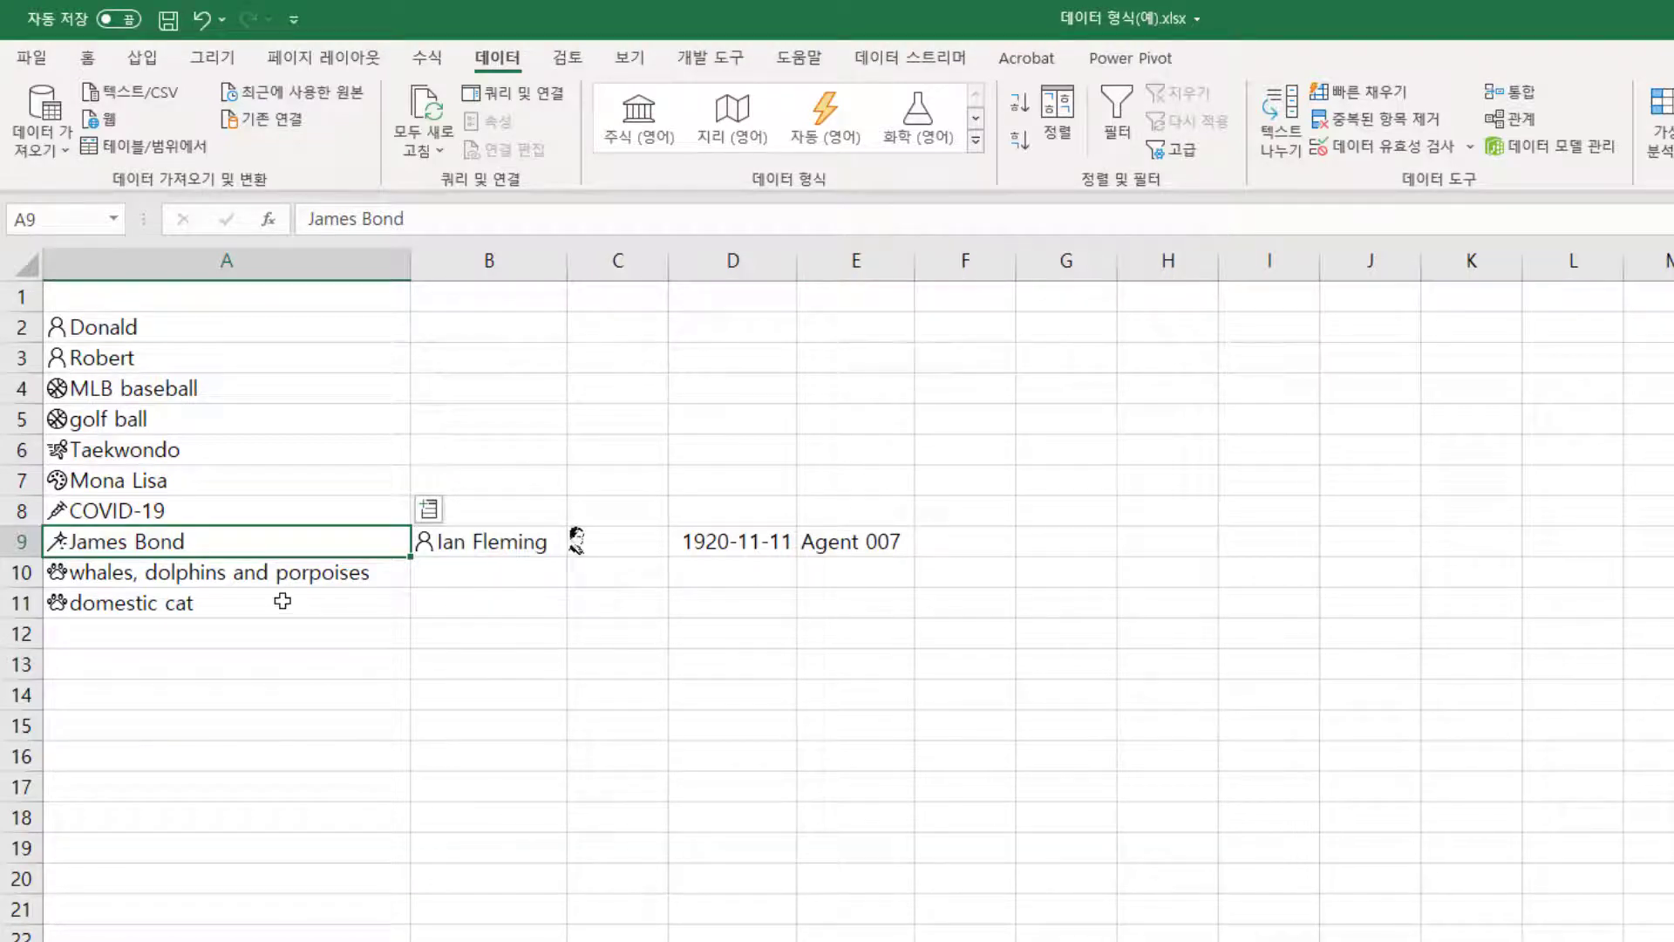
# Add Taekwondo's description 'performing Taekwondo' and energy expenditure rate 45.2500 in row 6.
pyautogui.click(209, 450)
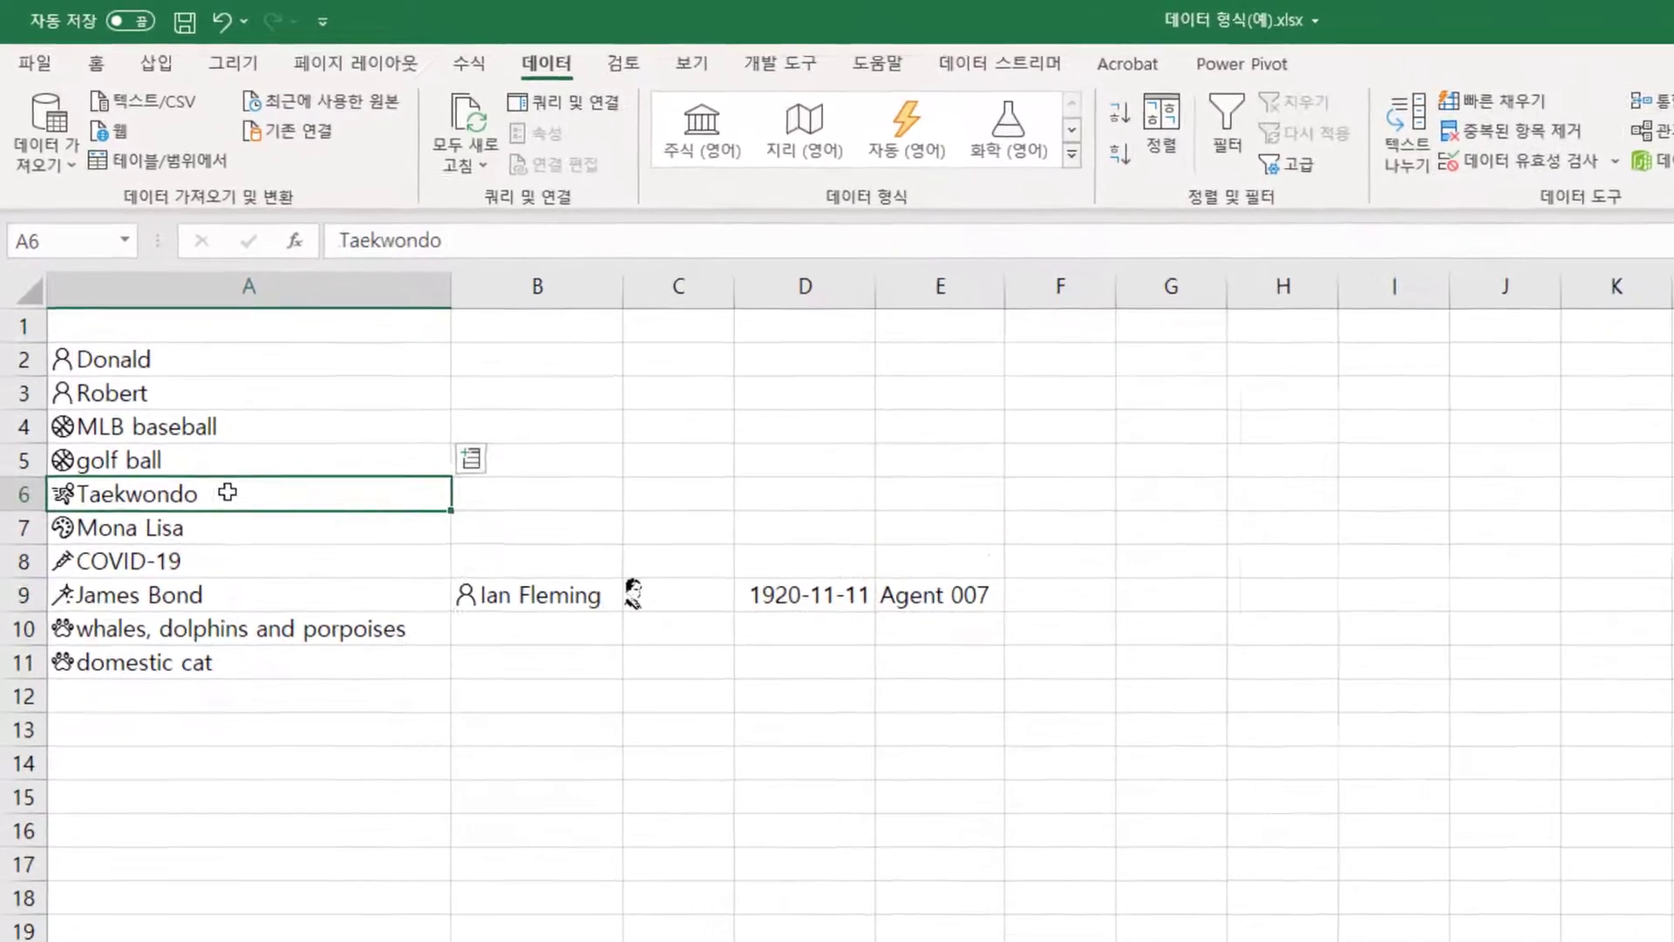
pyautogui.click(429, 420)
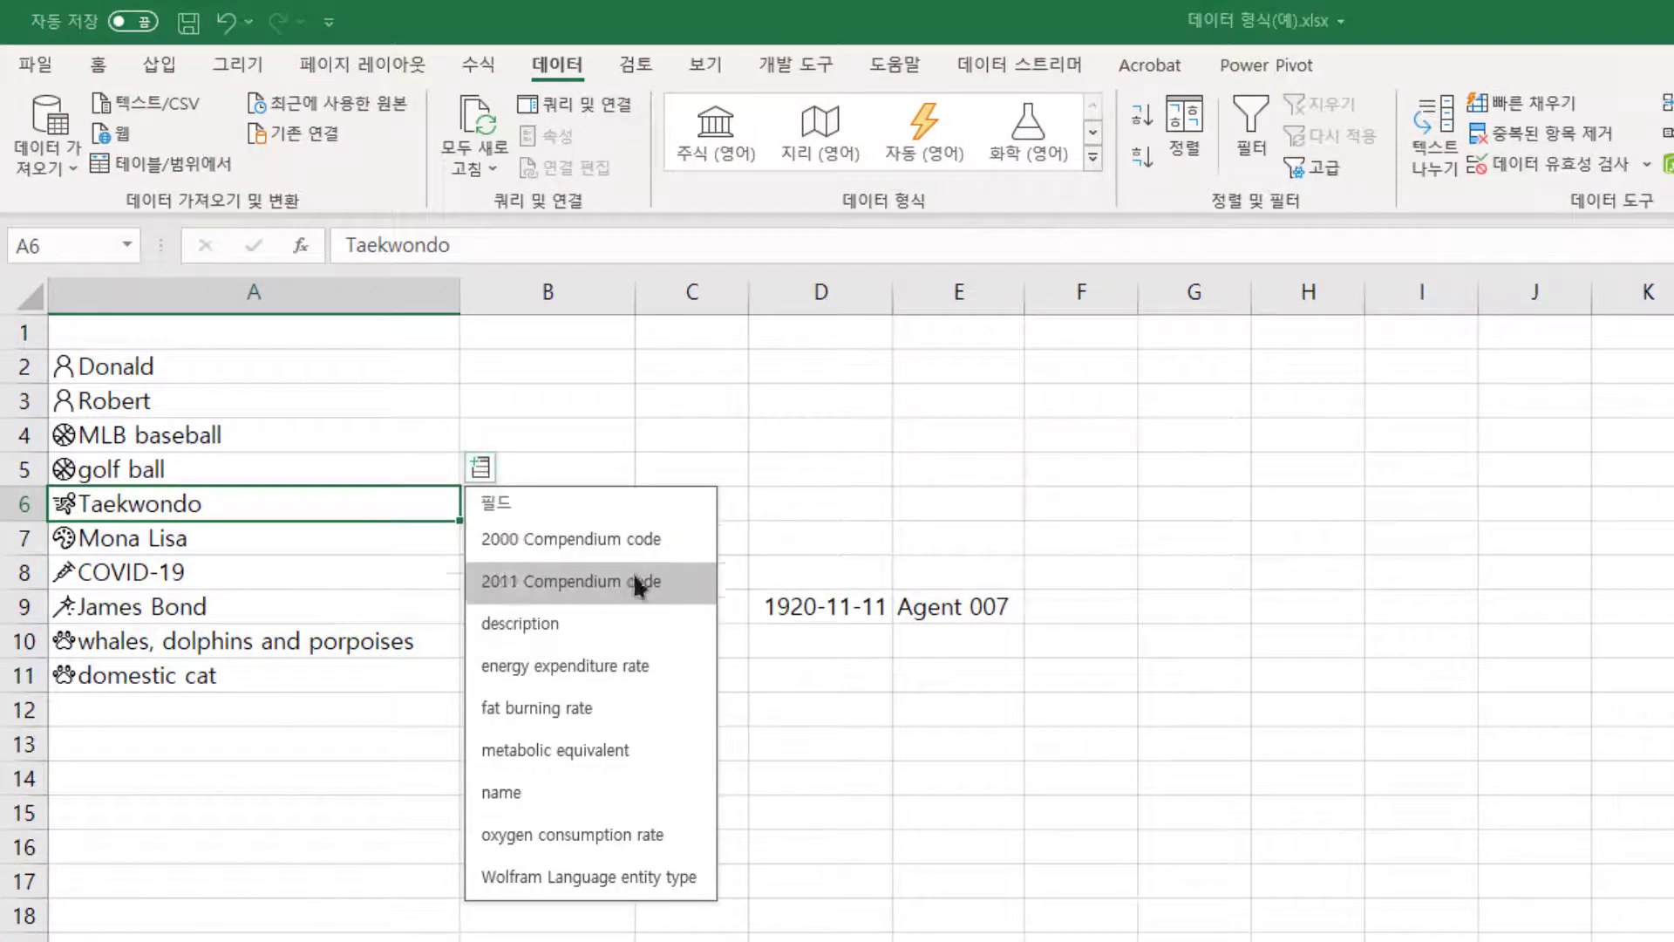
pyautogui.click(669, 633)
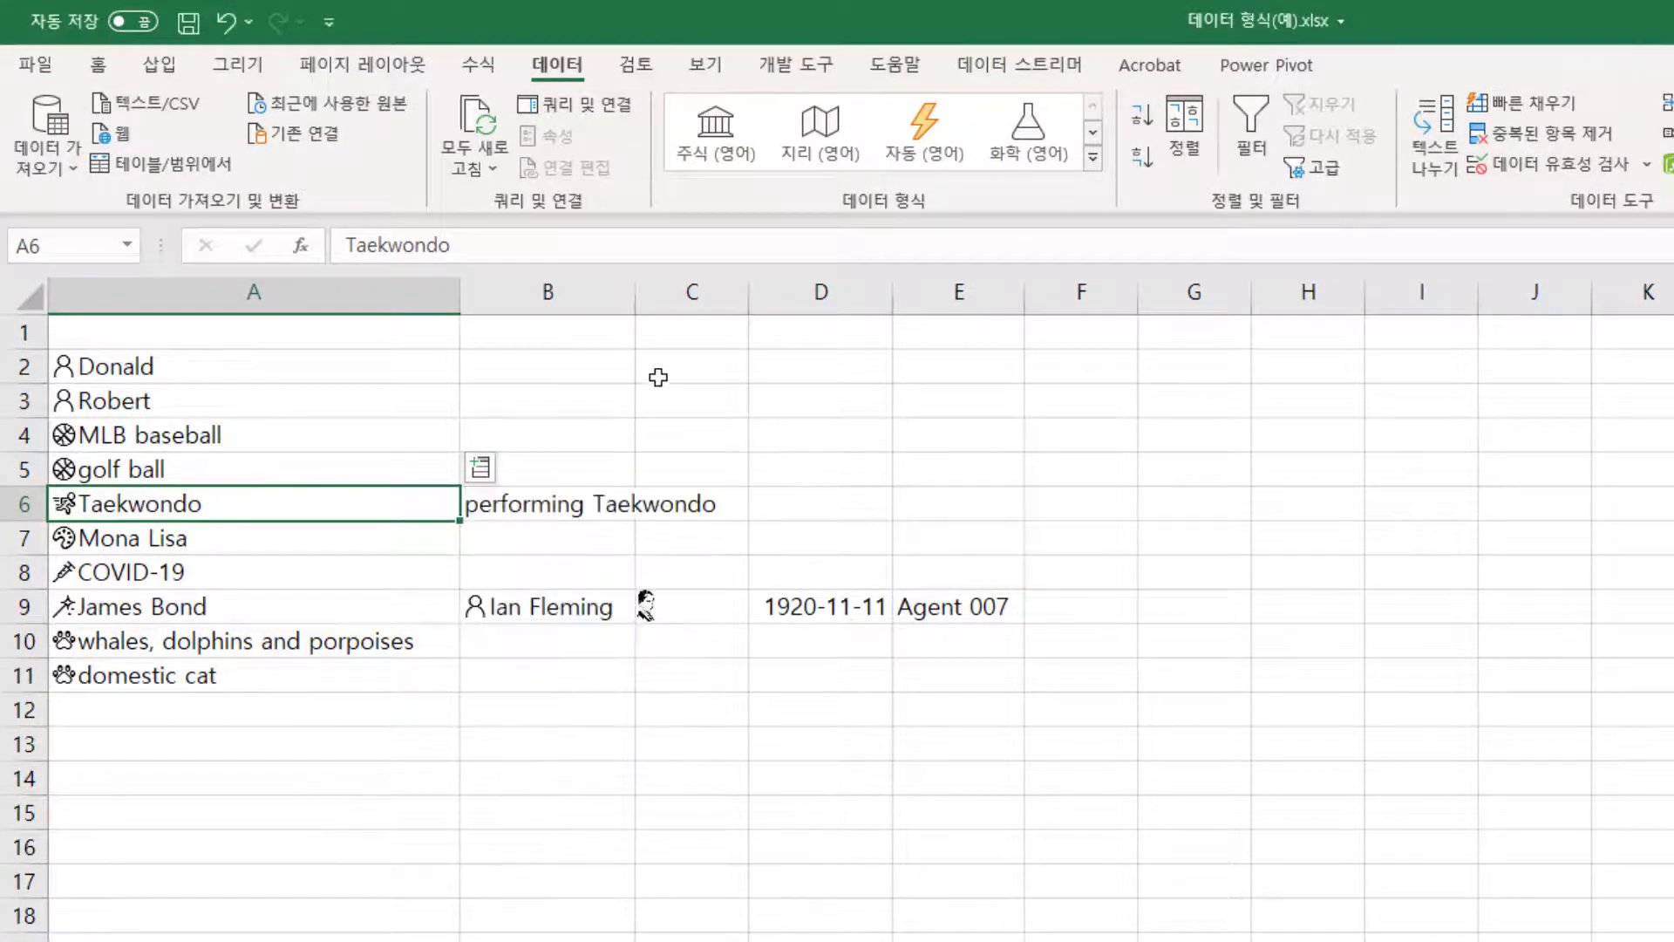
pyautogui.doubleClick(635, 292)
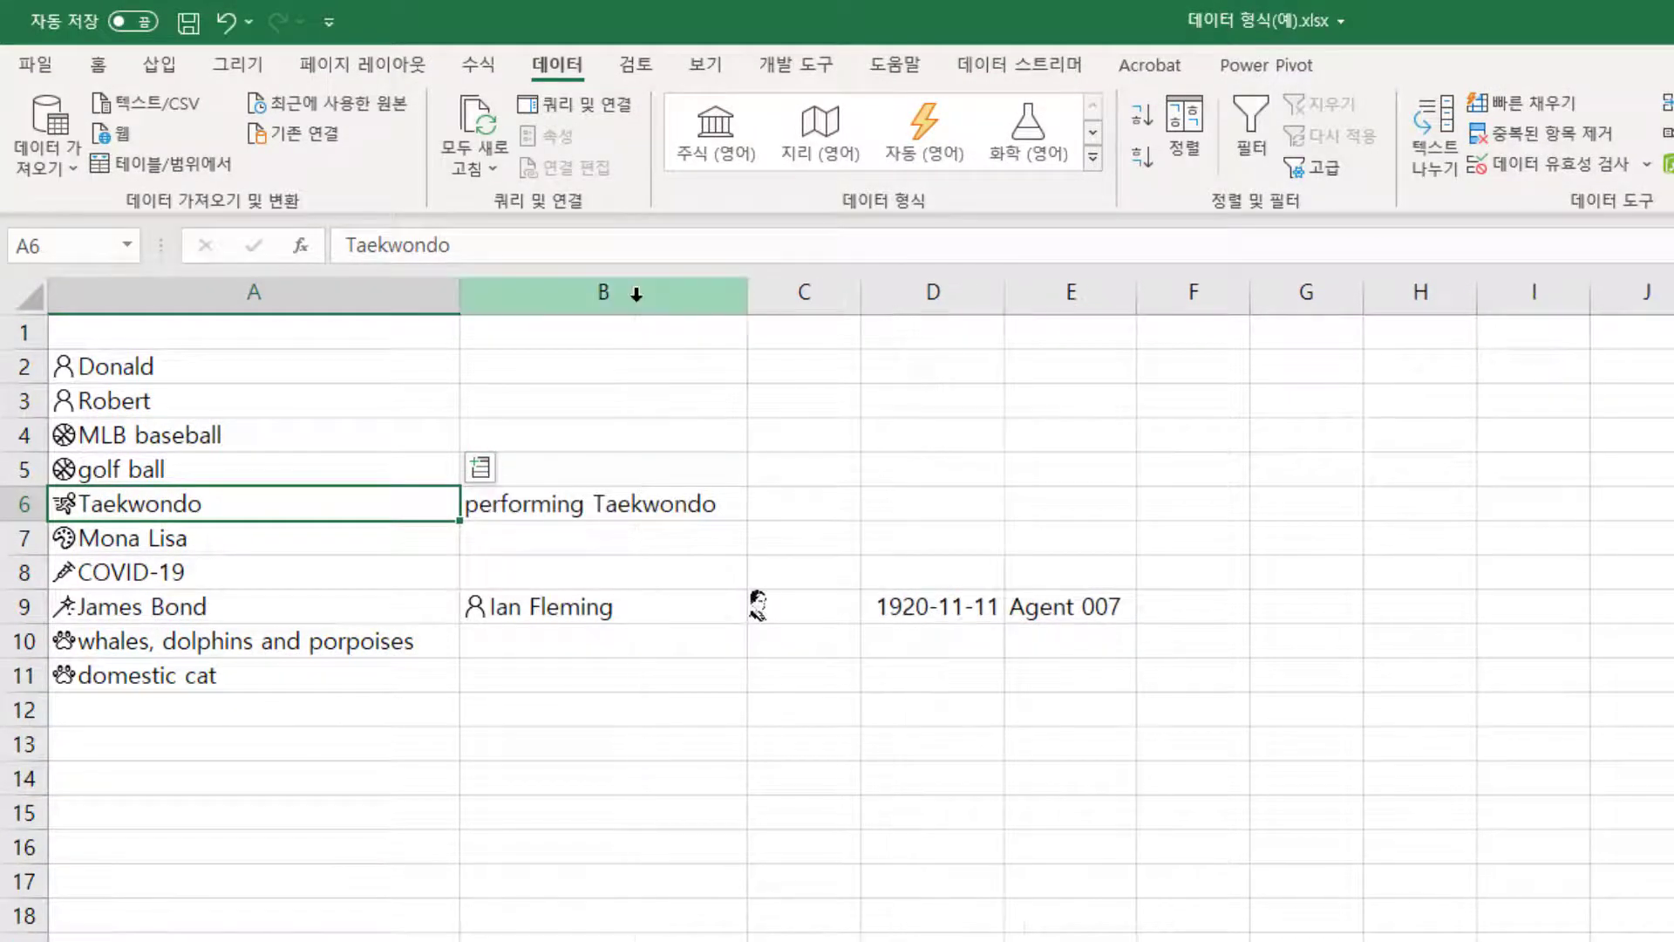
pyautogui.click(480, 466)
pyautogui.click(680, 667)
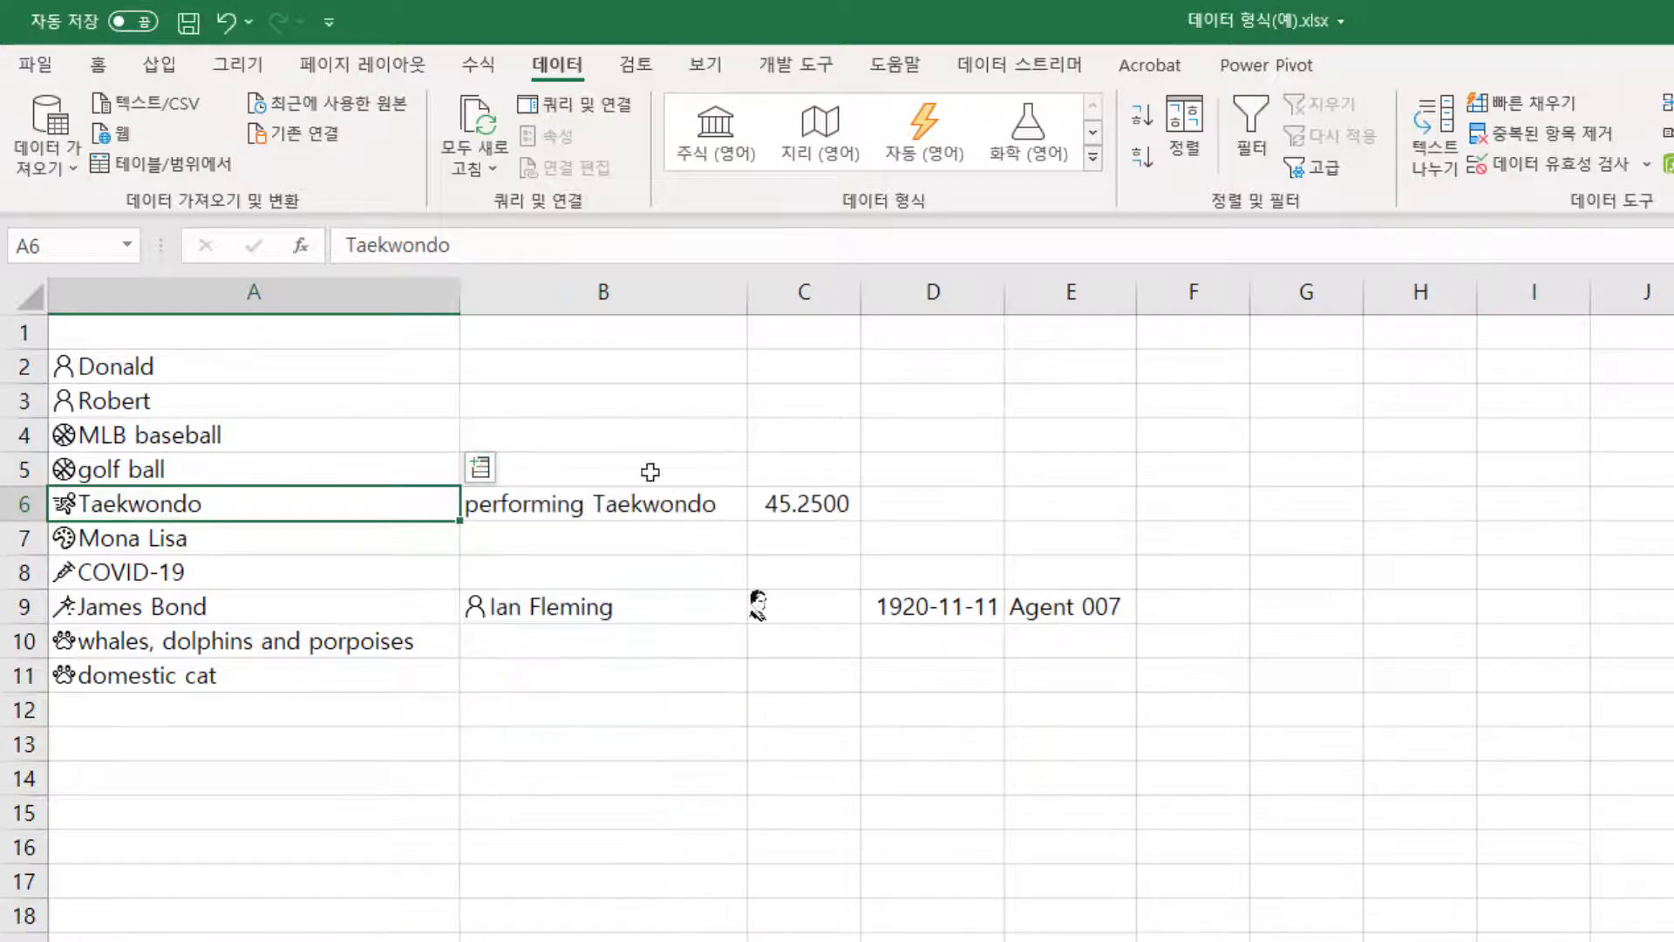
pyautogui.click(479, 466)
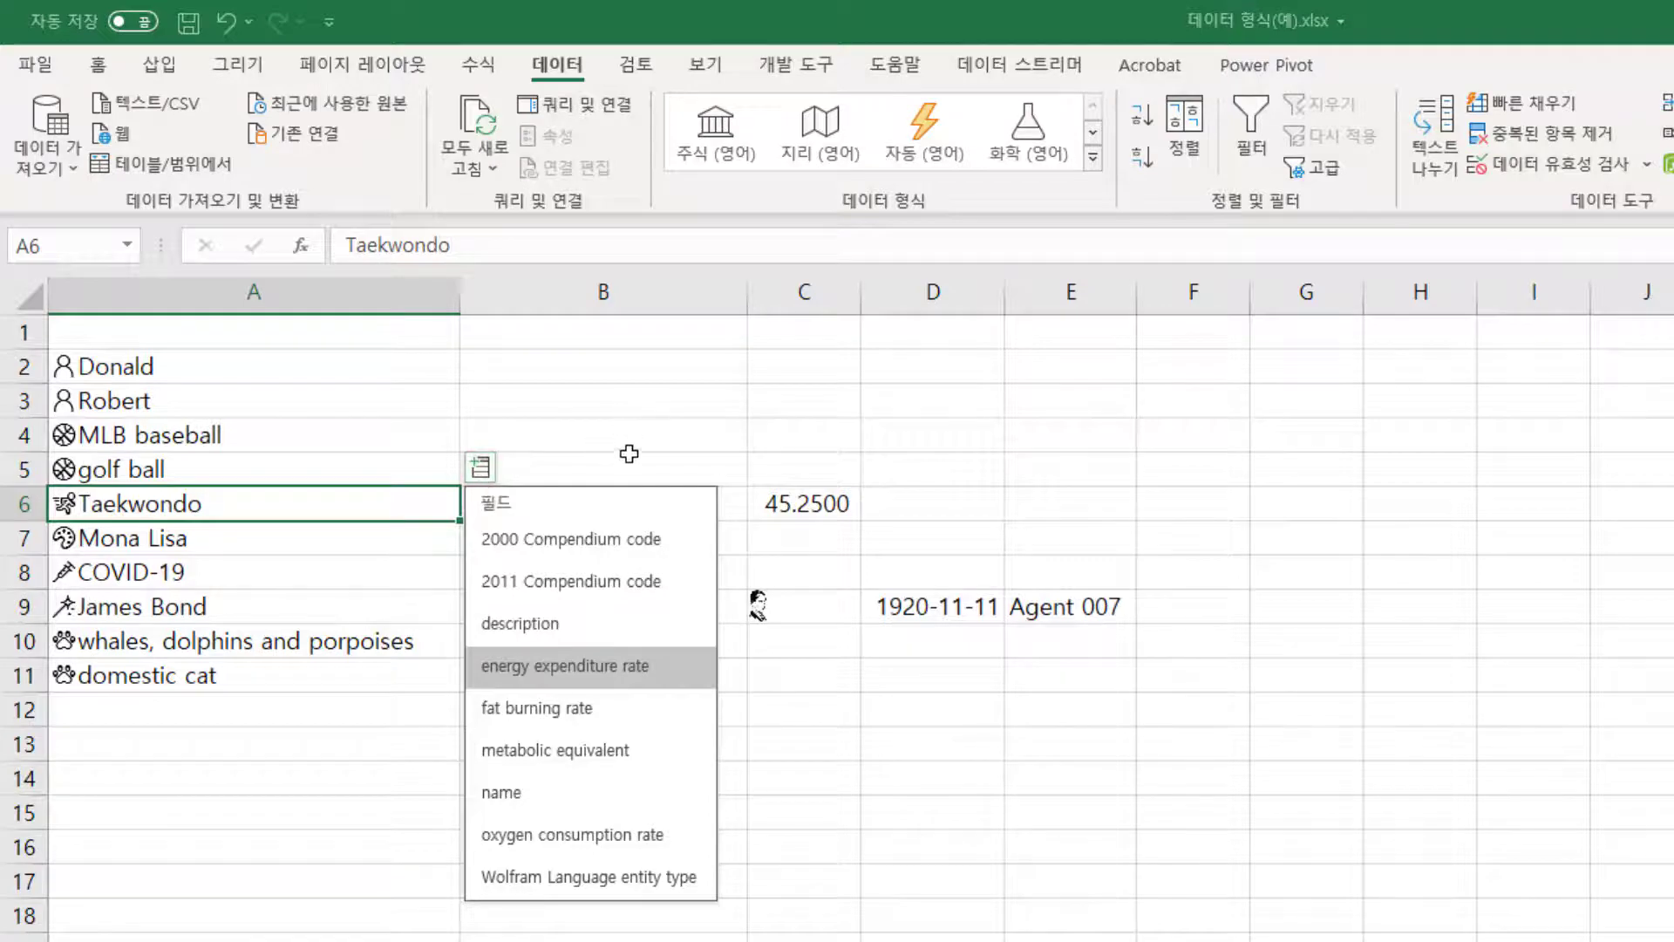
pyautogui.click(593, 623)
pyautogui.click(654, 396)
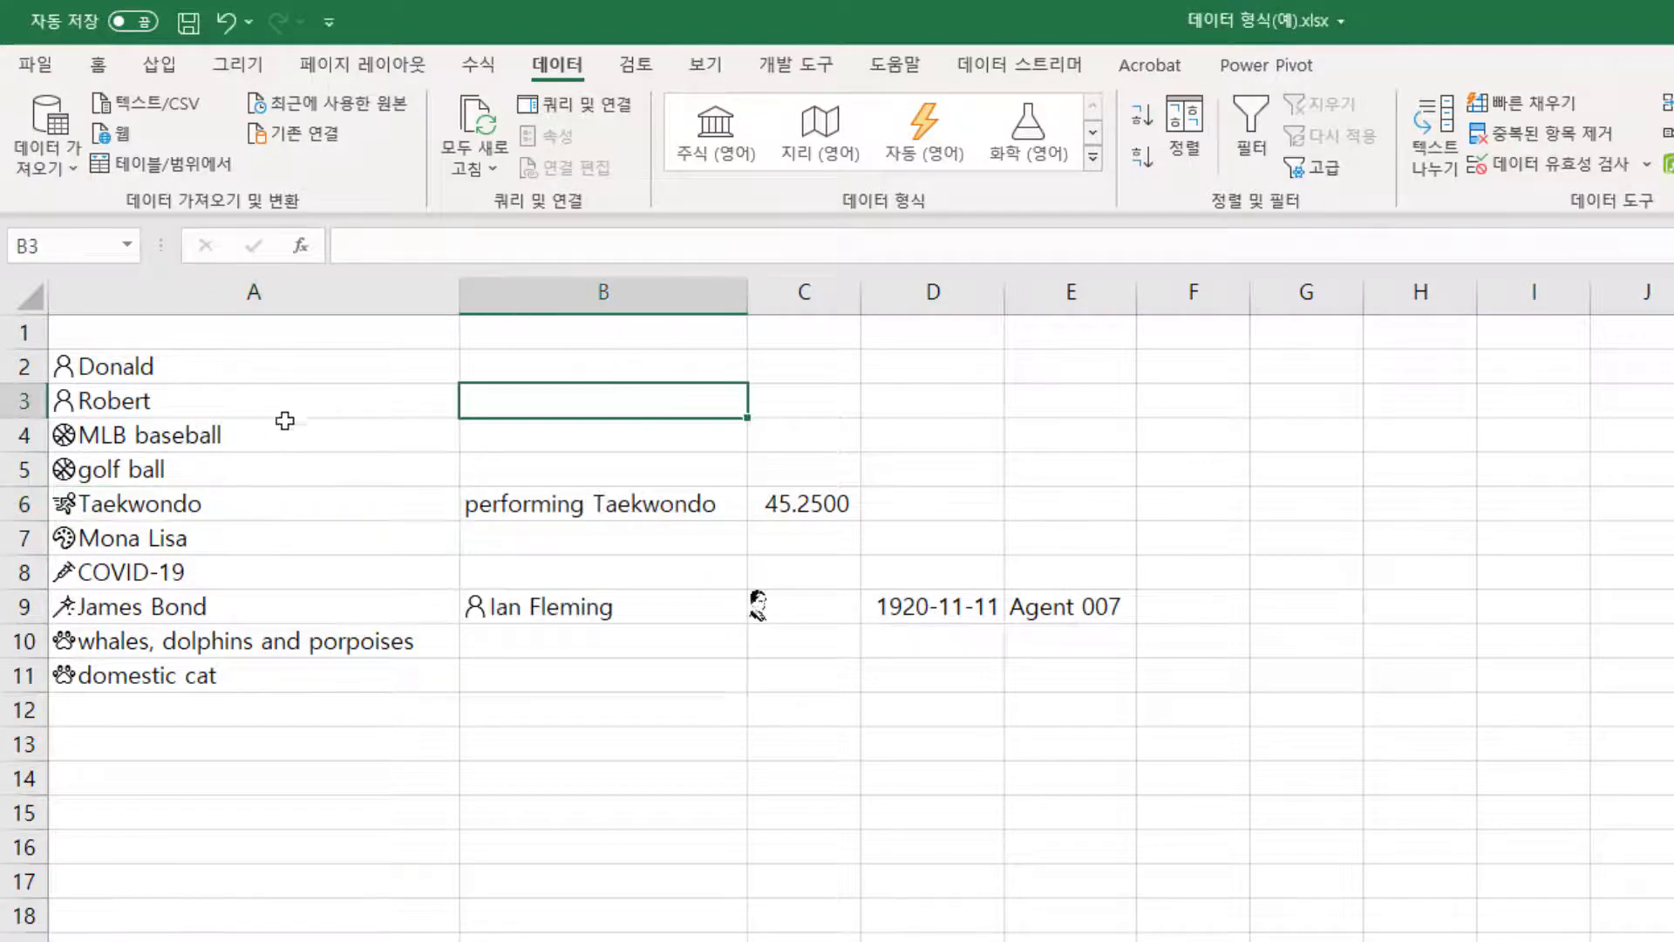
# Insert the golf ball image into B5.
pyautogui.click(254, 478)
pyautogui.click(478, 436)
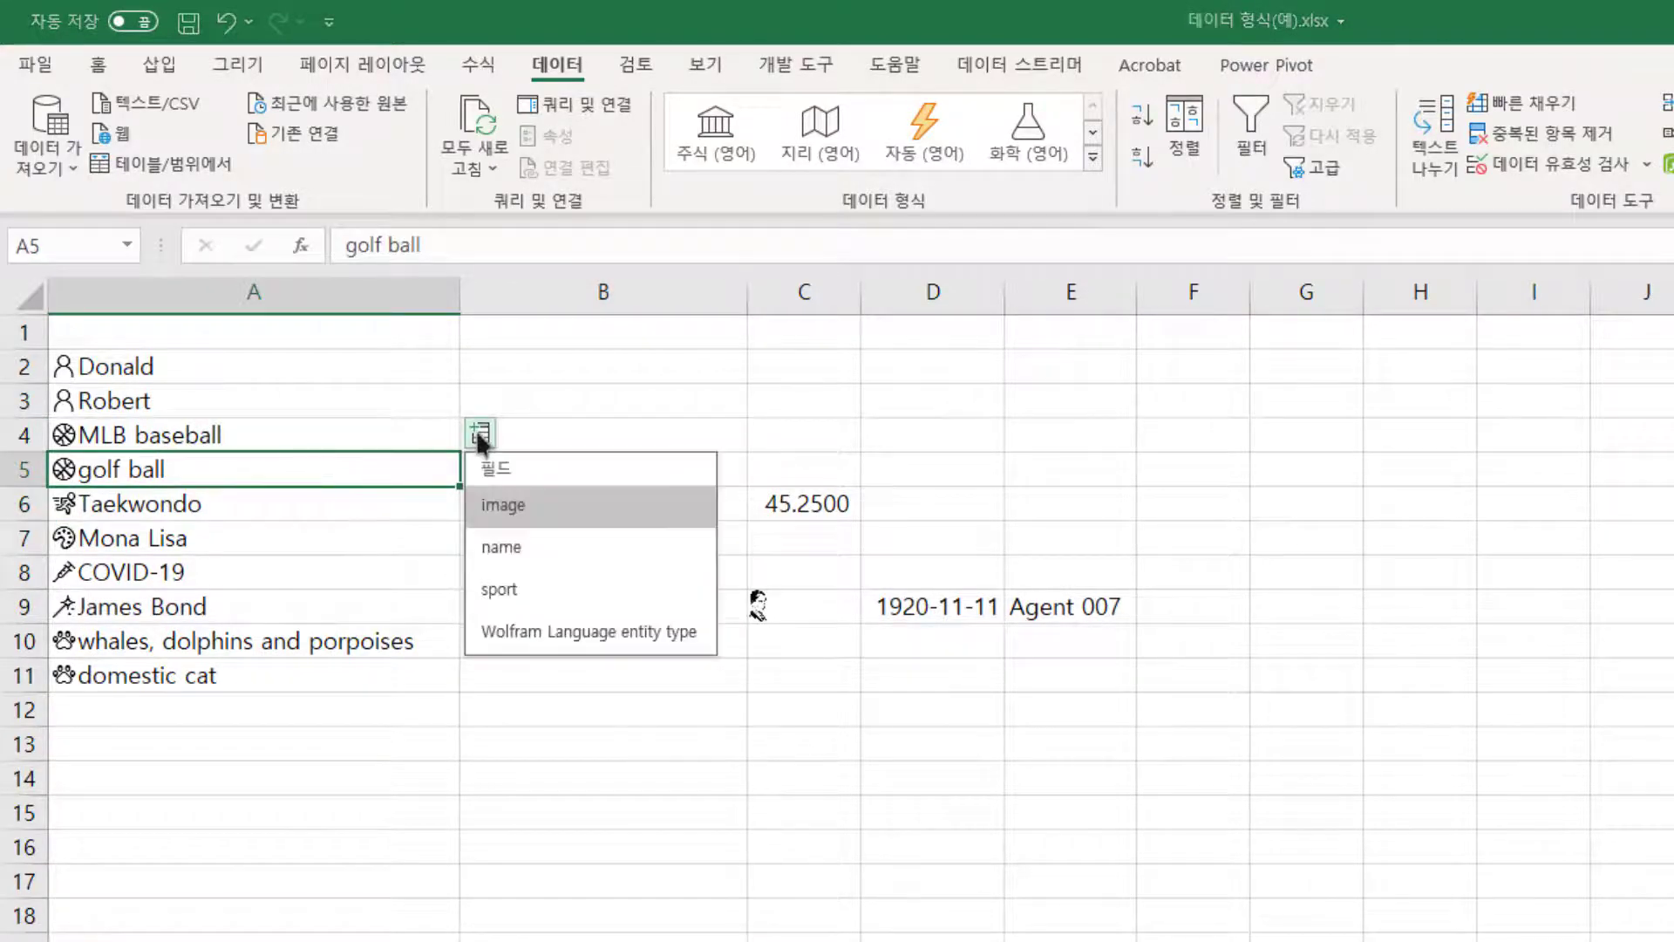
pyautogui.click(516, 504)
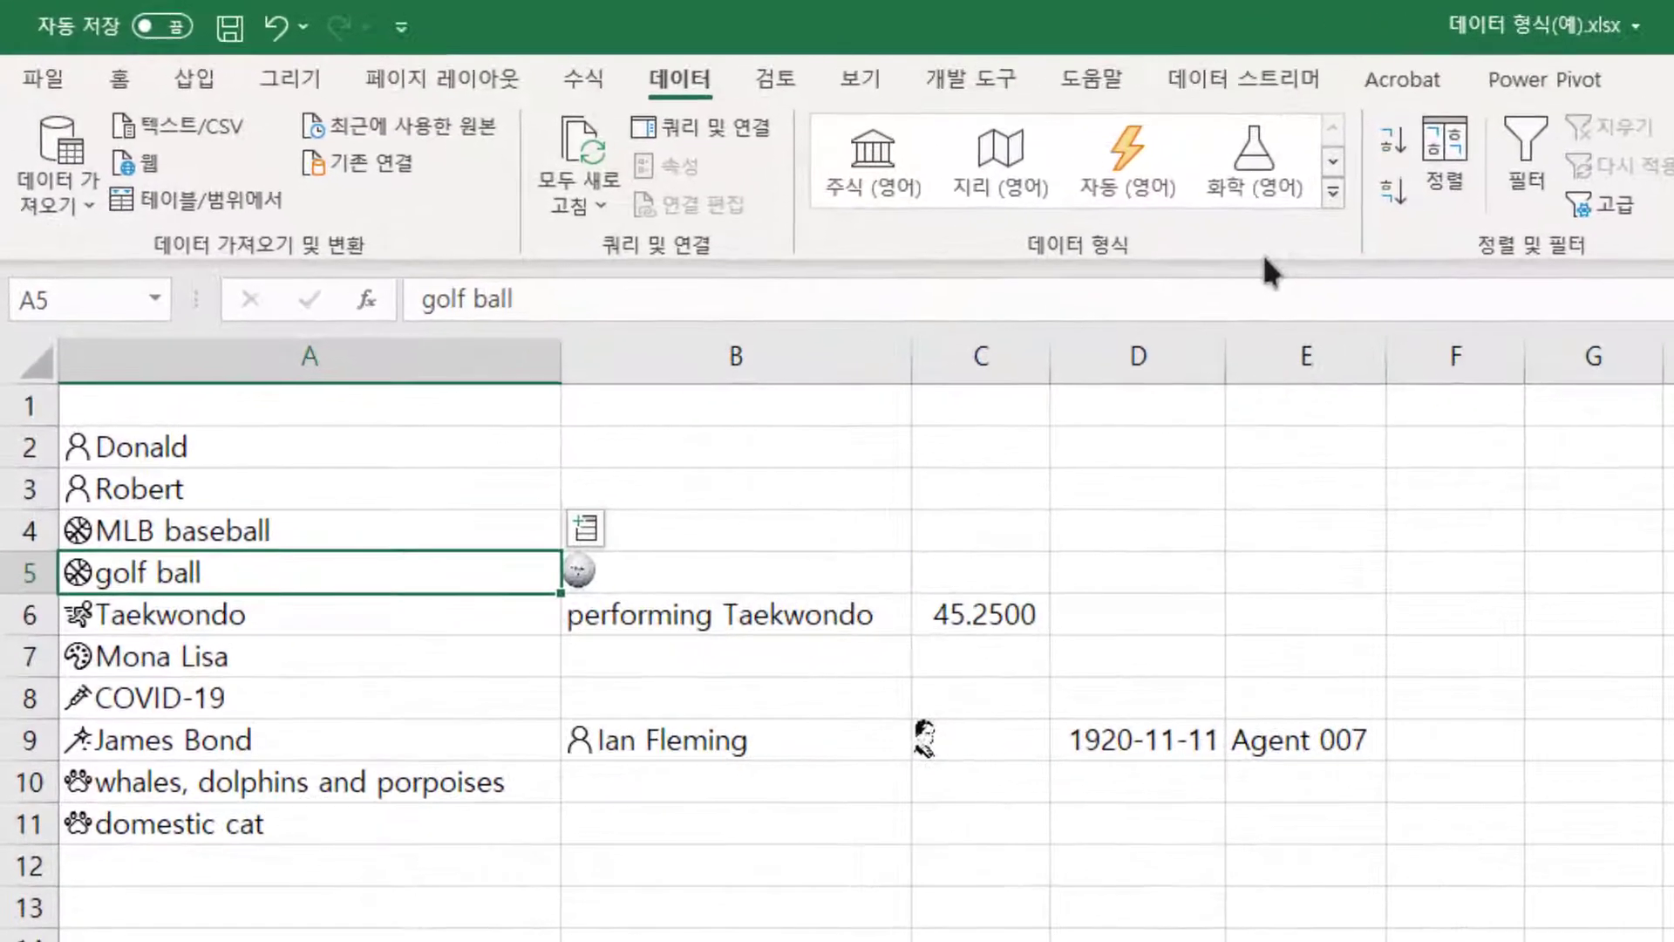
pyautogui.click(1115, 161)
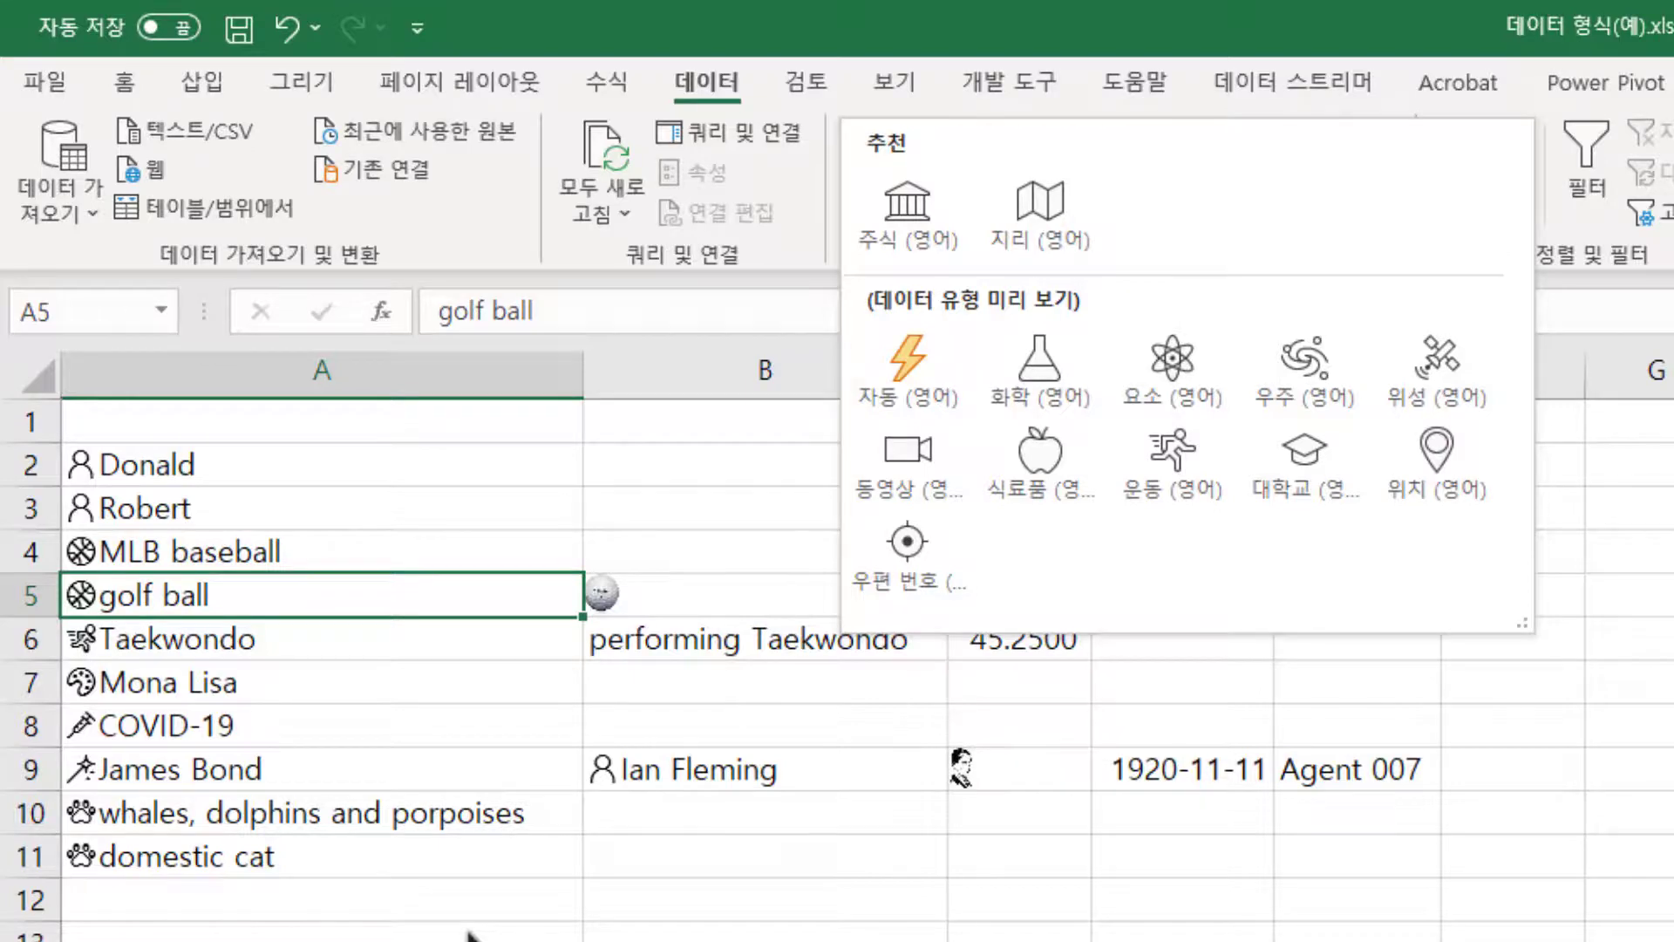
pyautogui.click(754, 820)
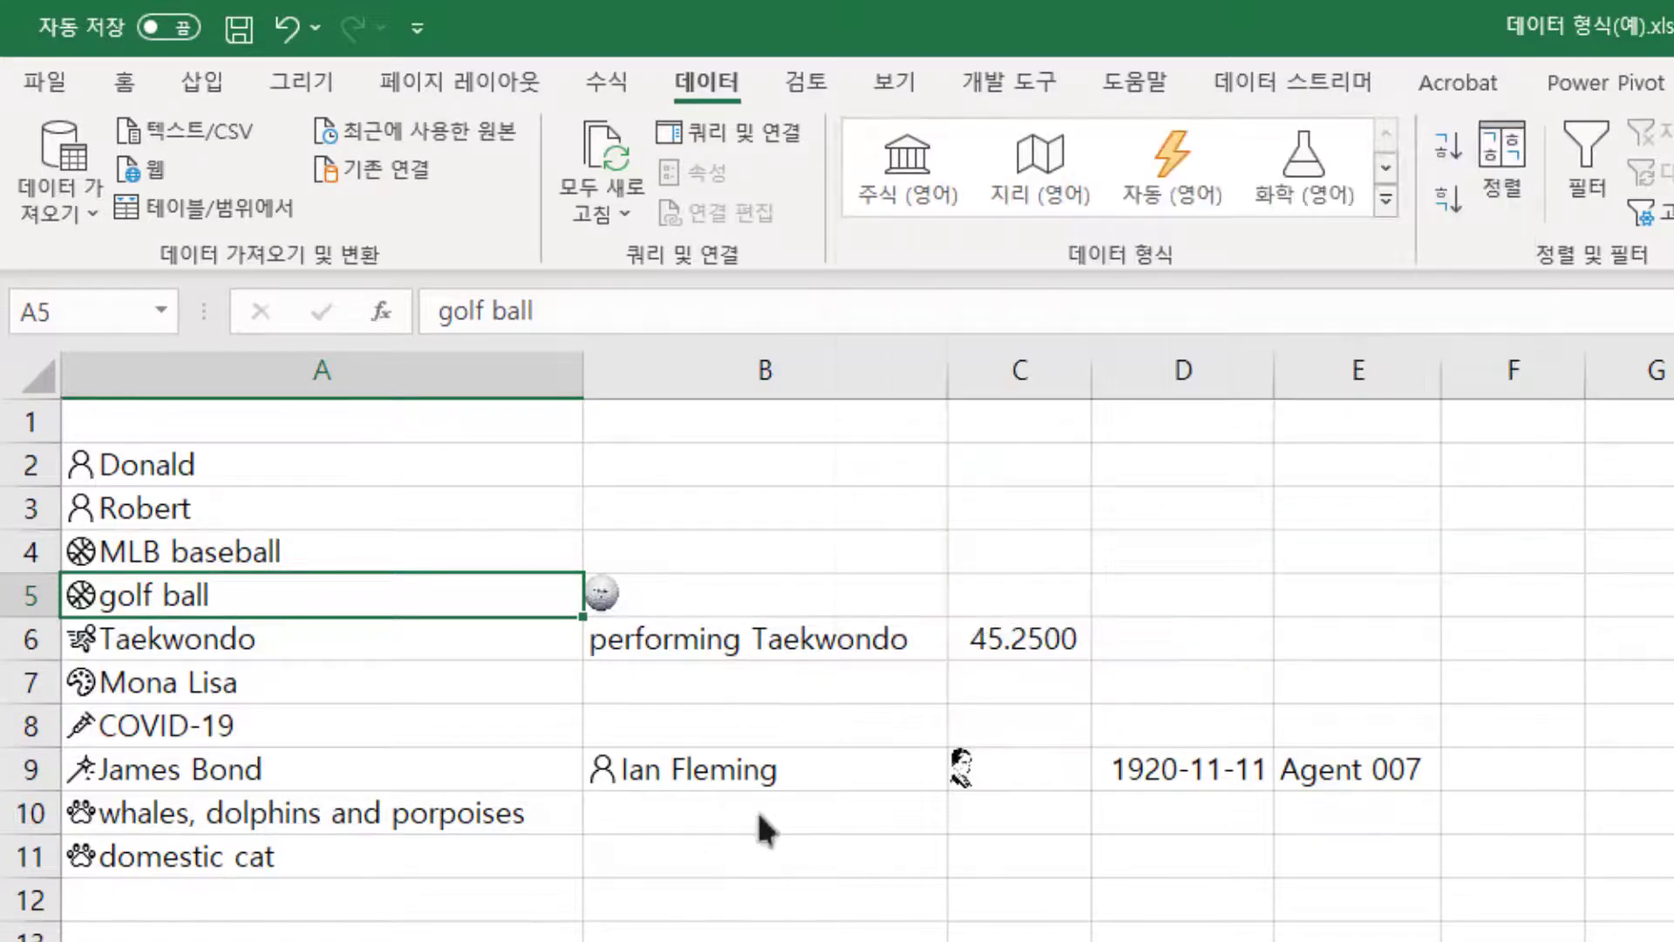
pyautogui.click(755, 876)
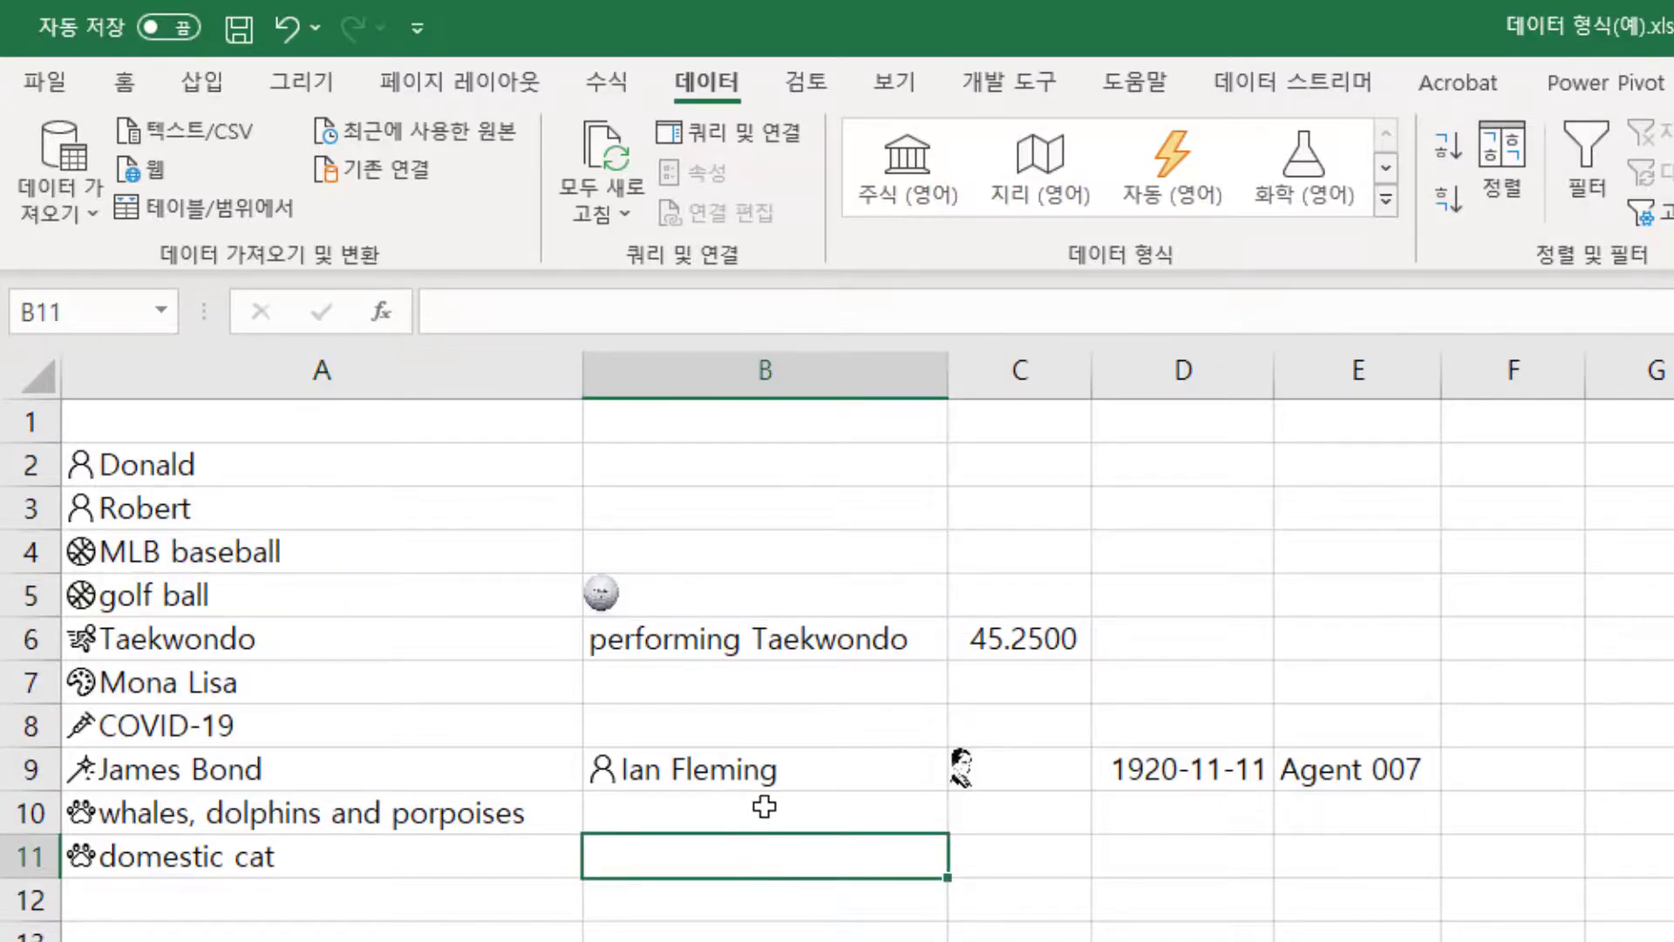
pyautogui.click(766, 773)
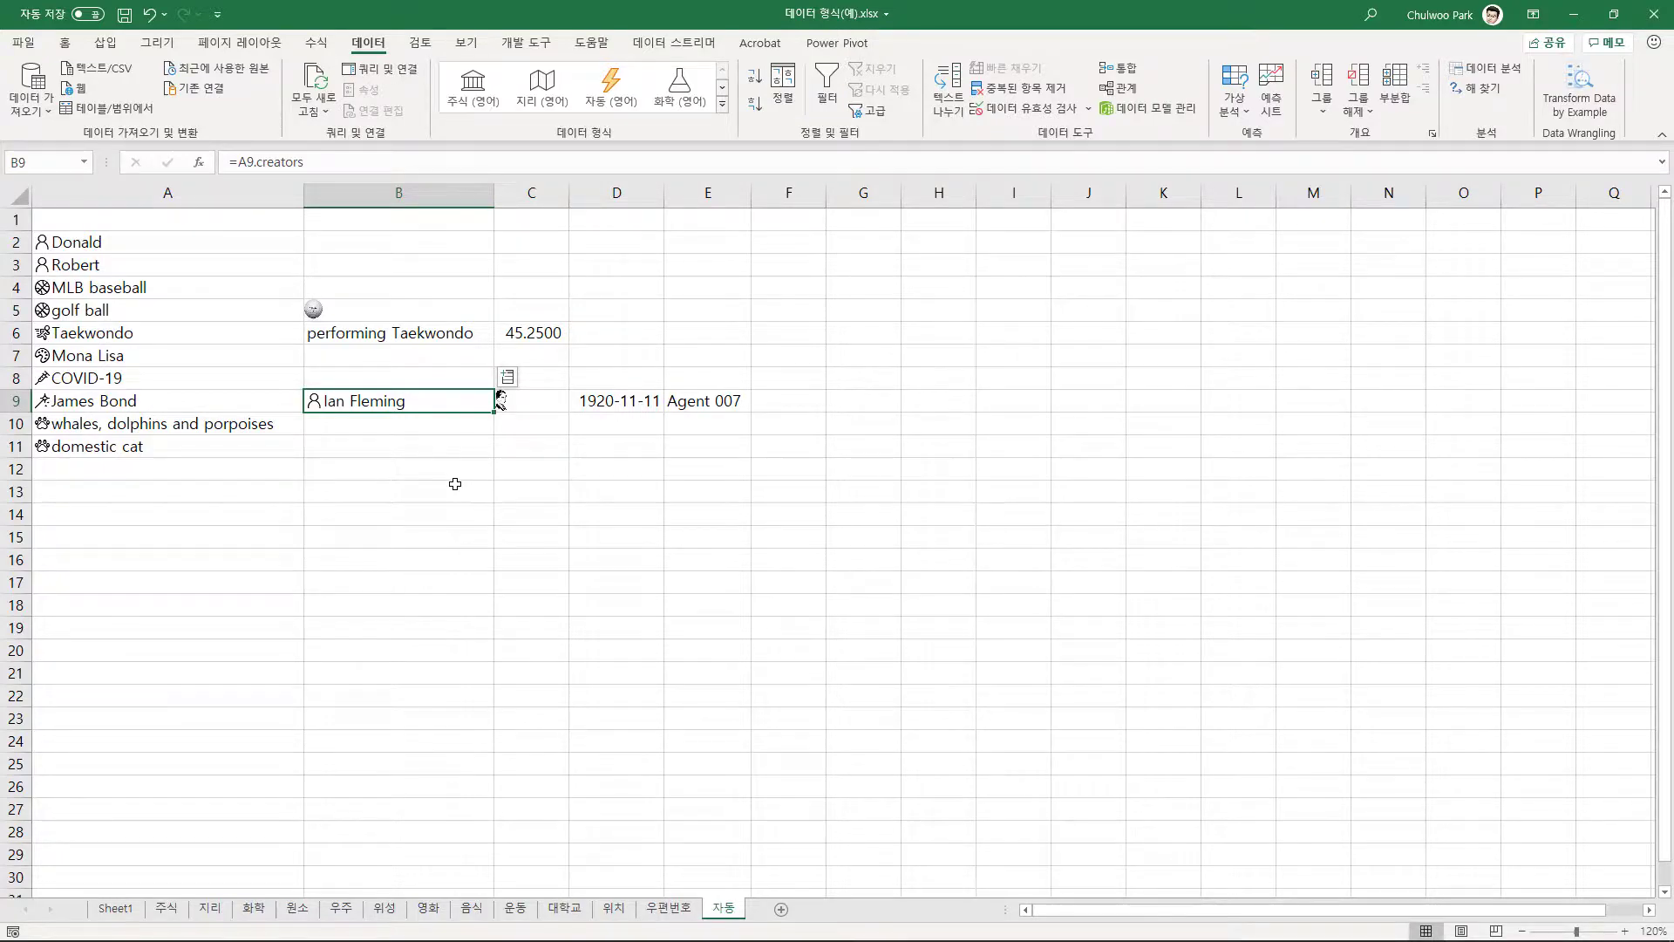
pyautogui.click(409, 448)
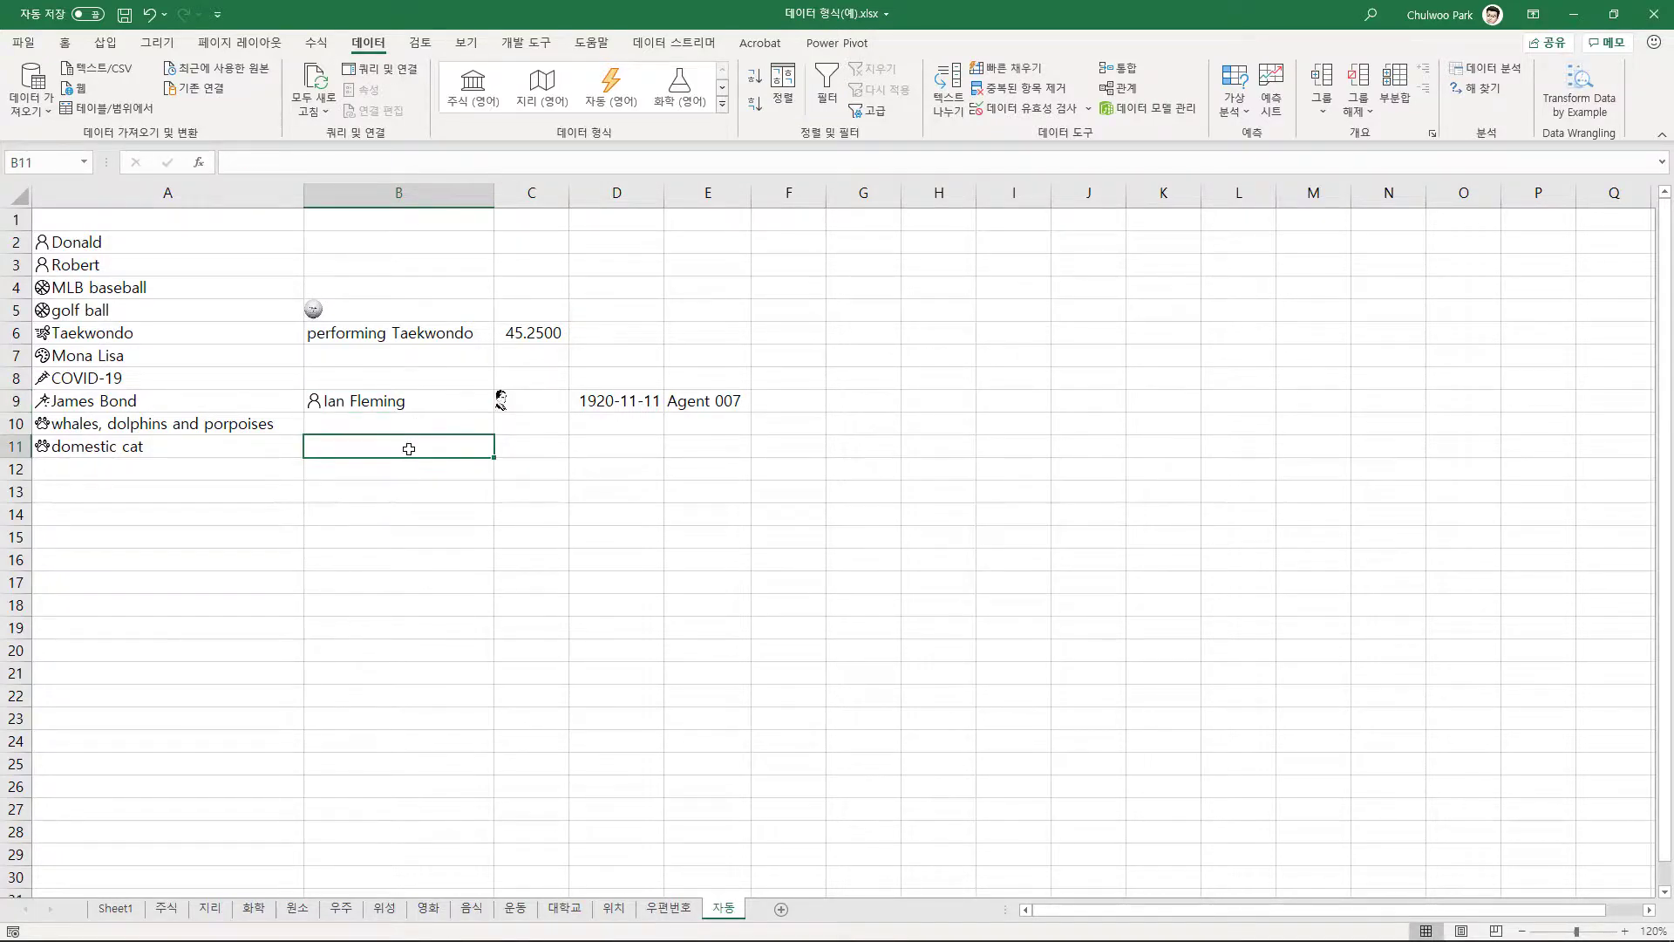